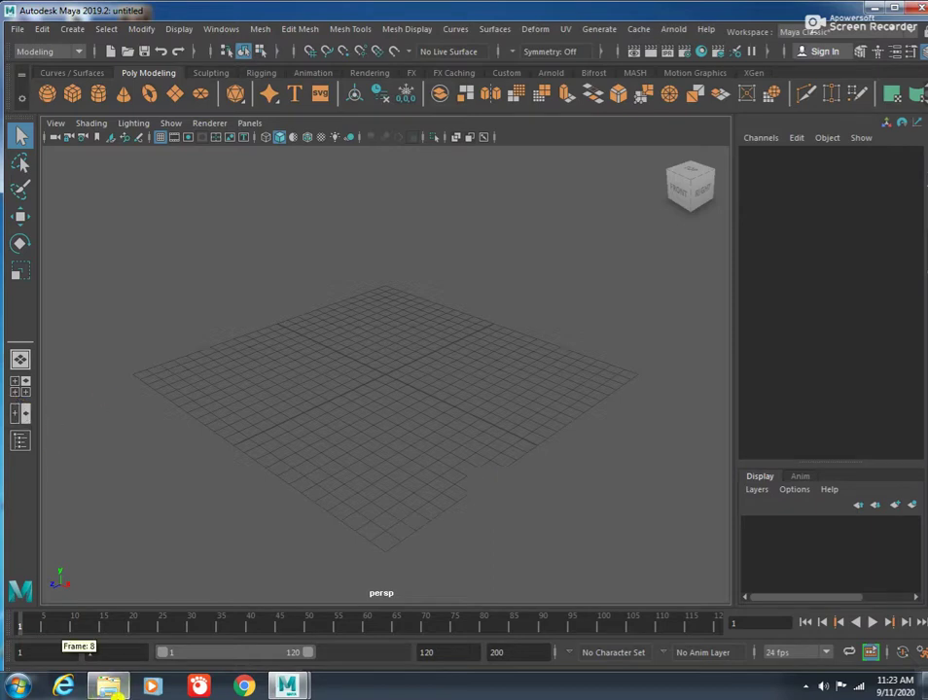
Step: Maximize the Maya window and close the Open Scene dialog without opening anything
{"action": "left_click", "coordinate": [895, 8]}
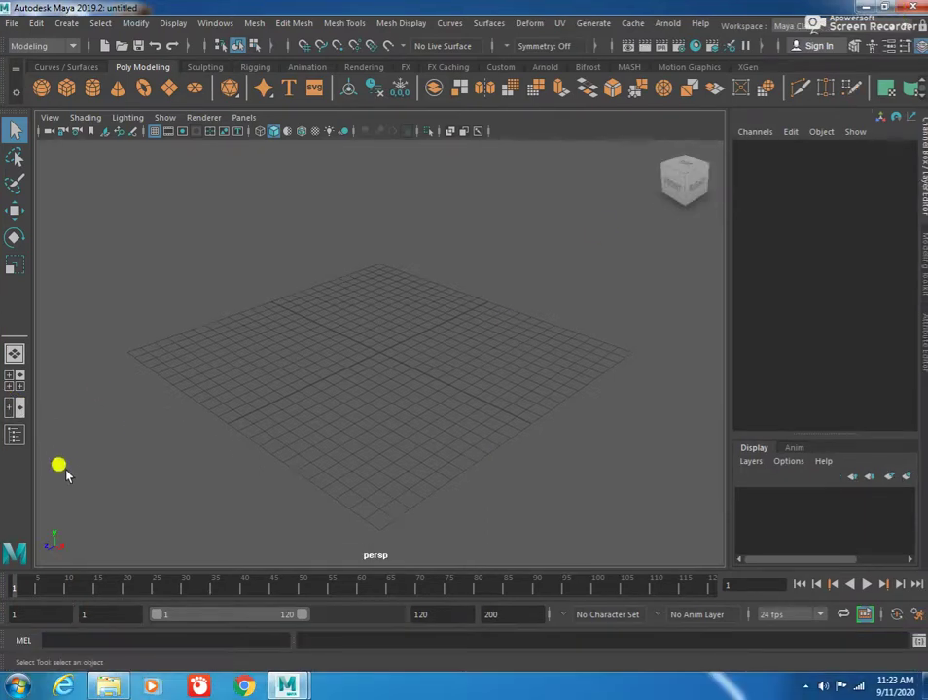
{"action": "left_click", "coordinate": [11, 23]}
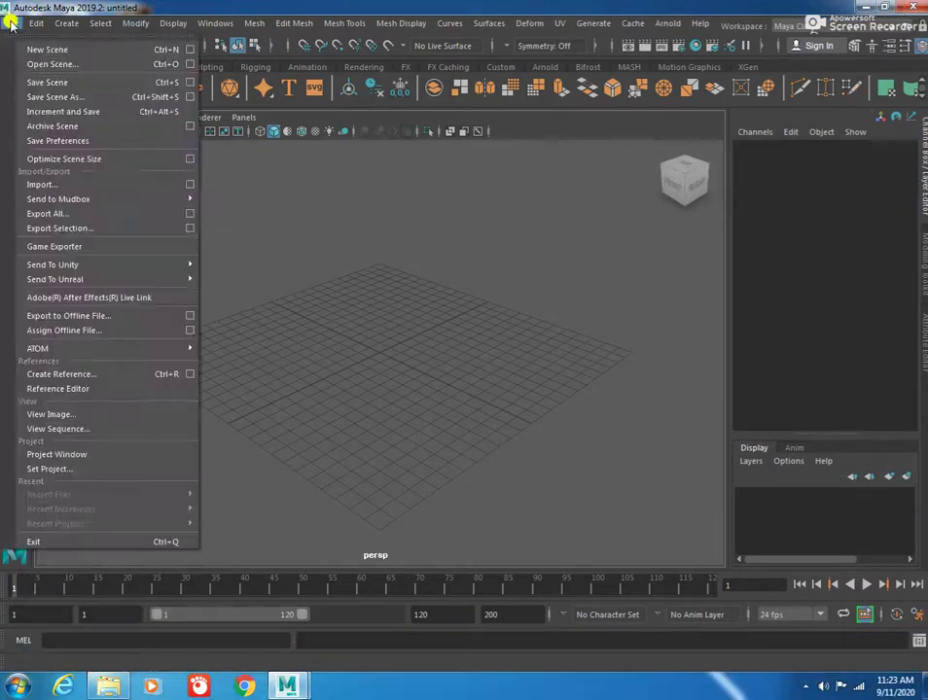
{"action": "left_click", "coordinate": [89, 66]}
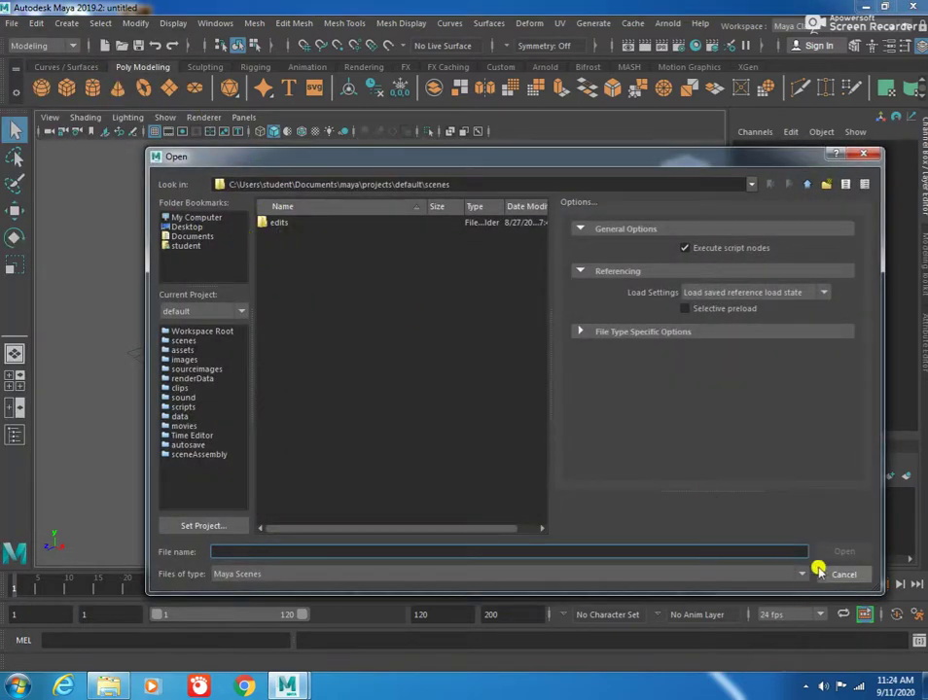
{"action": "left_click", "coordinate": [818, 571]}
Step: Set the project to E:\Arena\Arena Animation Batches\2020\Maya Modeling\Rio Character
{"action": "left_click", "coordinate": [10, 22]}
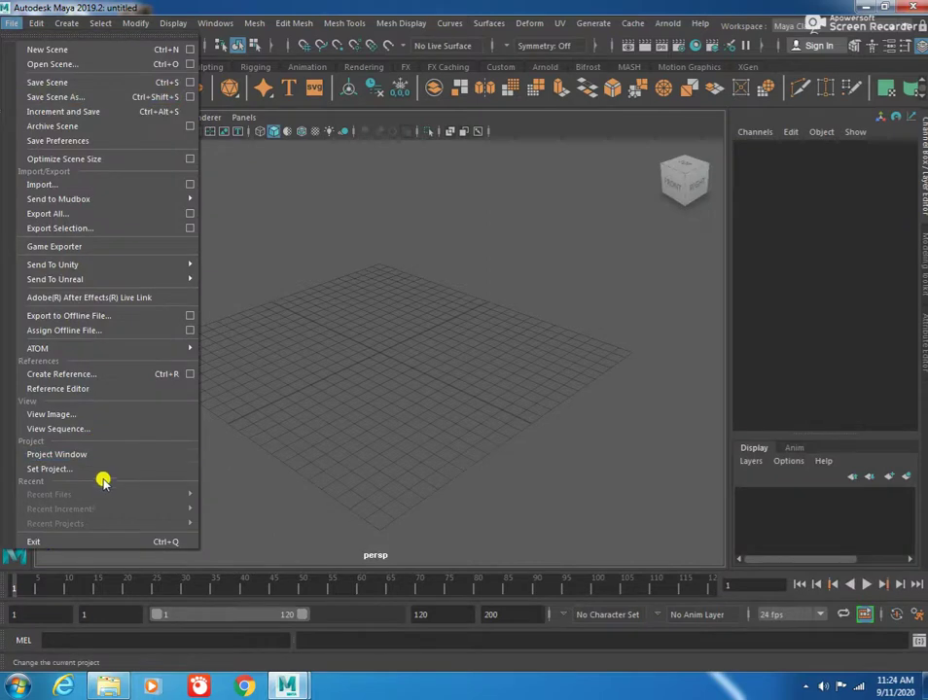
{"action": "left_click", "coordinate": [101, 470]}
{"action": "left_click", "coordinate": [195, 216]}
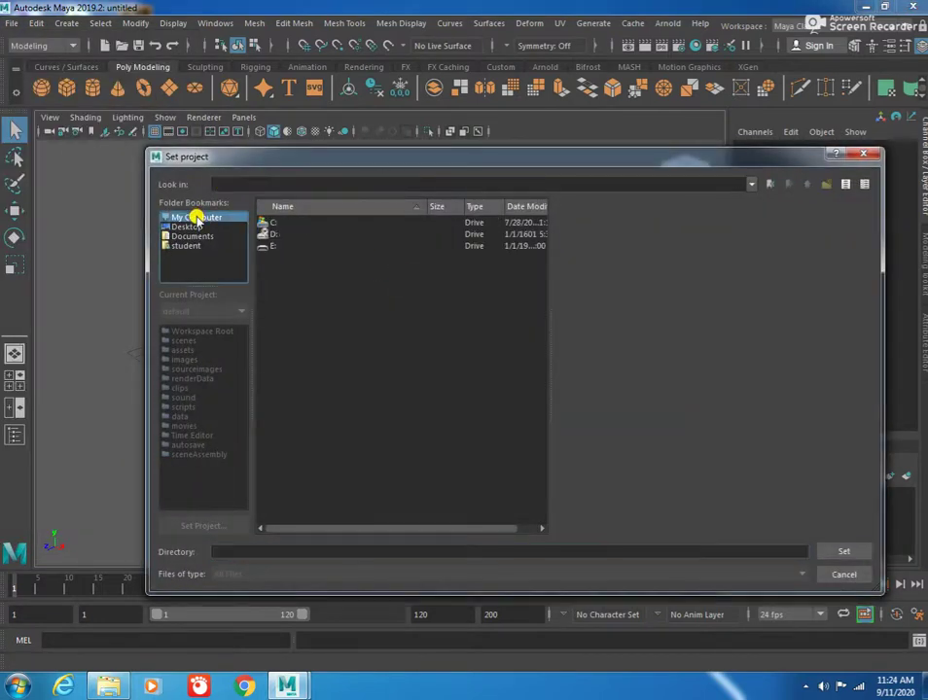
{"action": "double_click", "coordinate": [277, 246]}
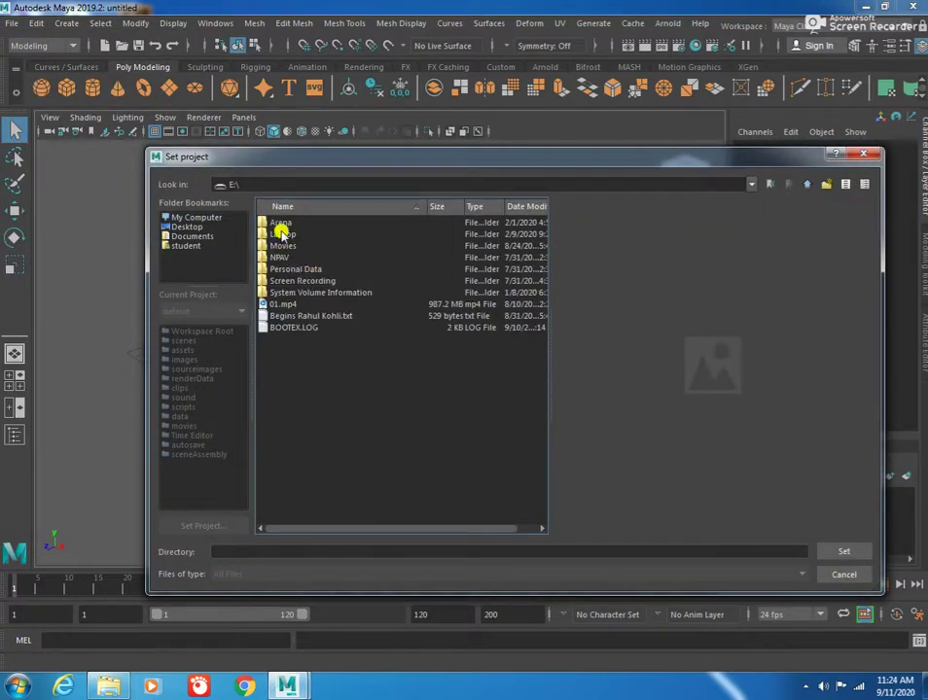
{"action": "double_click", "coordinate": [280, 223]}
{"action": "double_click", "coordinate": [316, 224]}
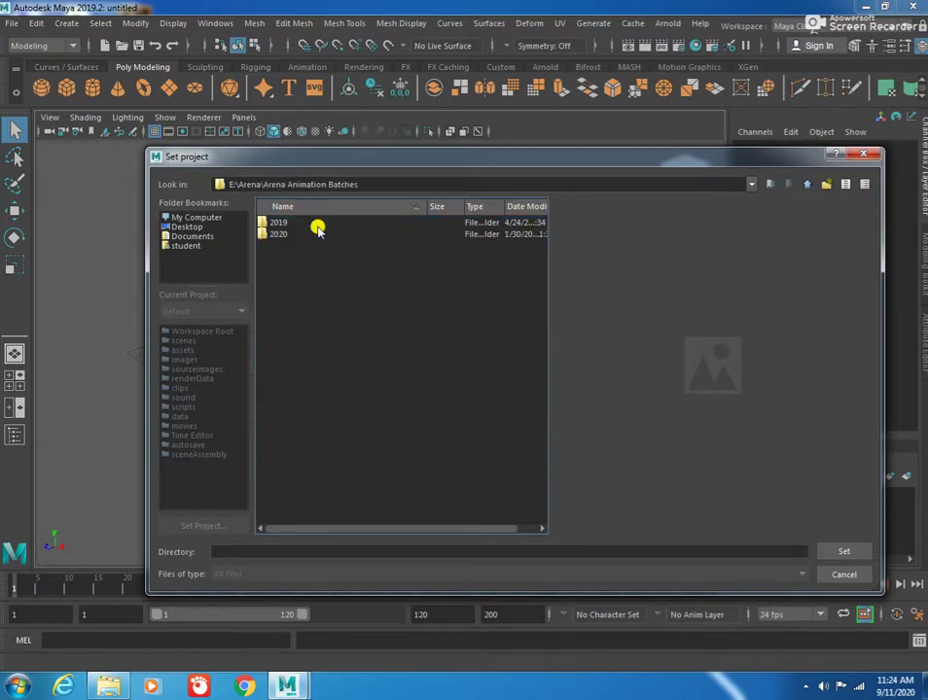
{"action": "double_click", "coordinate": [268, 234]}
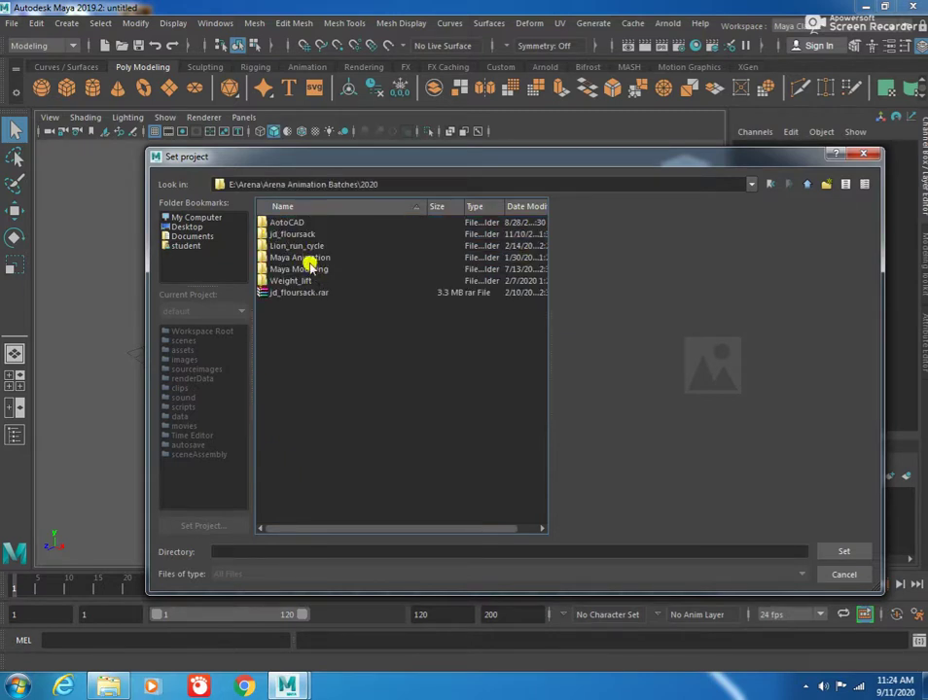
{"action": "double_click", "coordinate": [319, 270]}
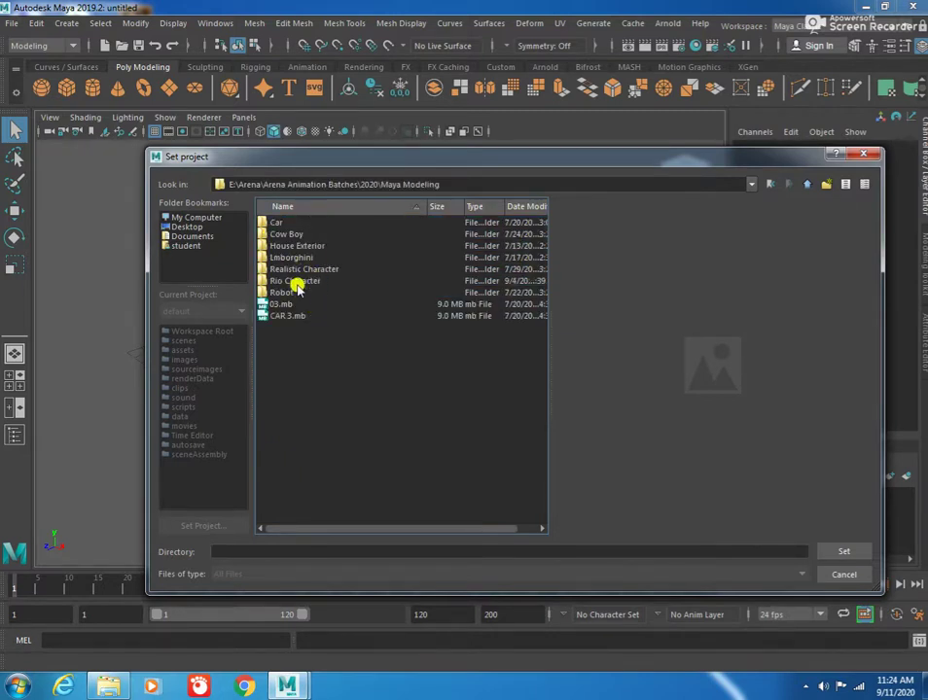
{"action": "left_click", "coordinate": [296, 282]}
{"action": "left_click", "coordinate": [840, 546]}
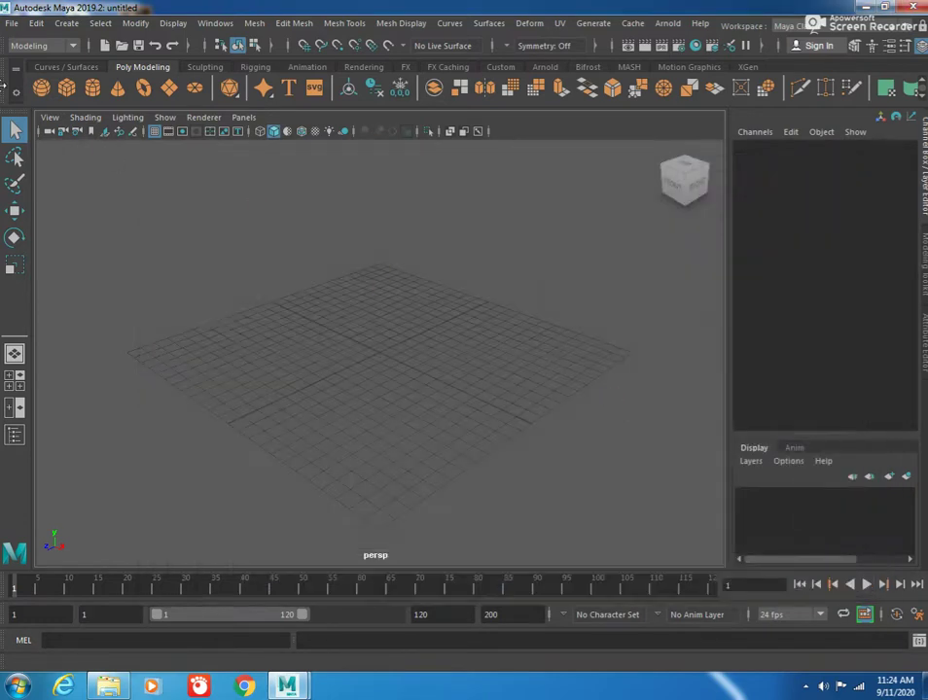
{"action": "left_click", "coordinate": [12, 23]}
Step: Open scene 03.mb without saving the untitled scene, dismissing the colour management errors
{"action": "left_click", "coordinate": [45, 62]}
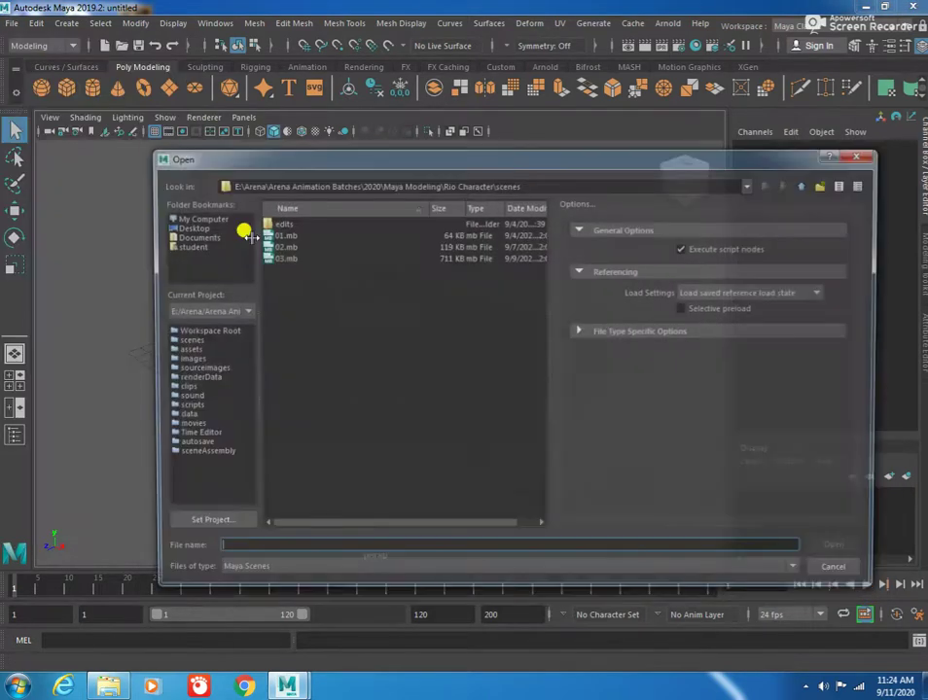
{"action": "left_click", "coordinate": [282, 259]}
{"action": "left_click", "coordinate": [846, 552]}
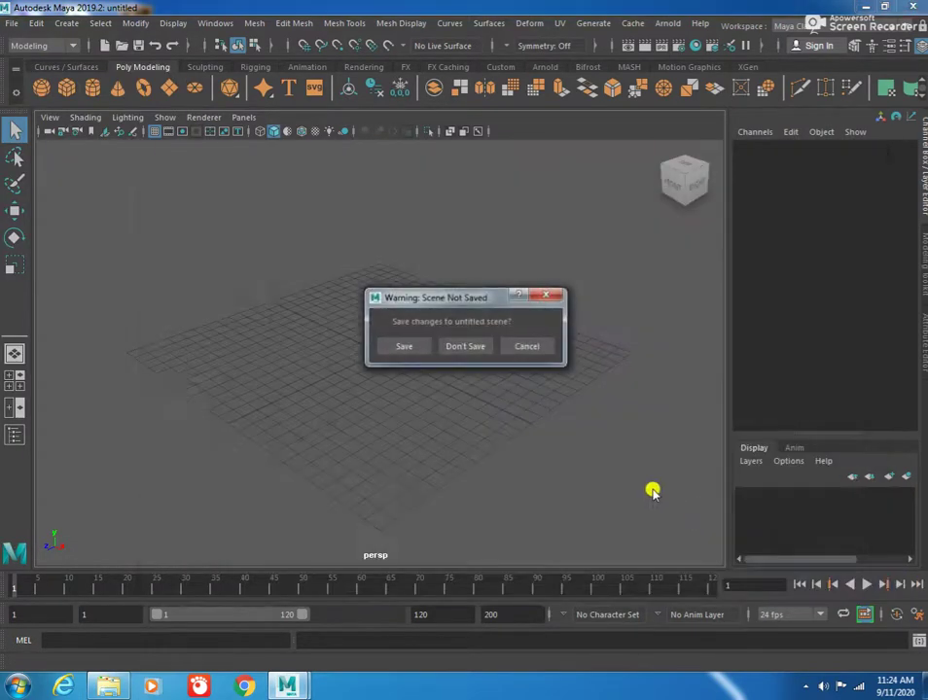
{"action": "left_click", "coordinate": [480, 350]}
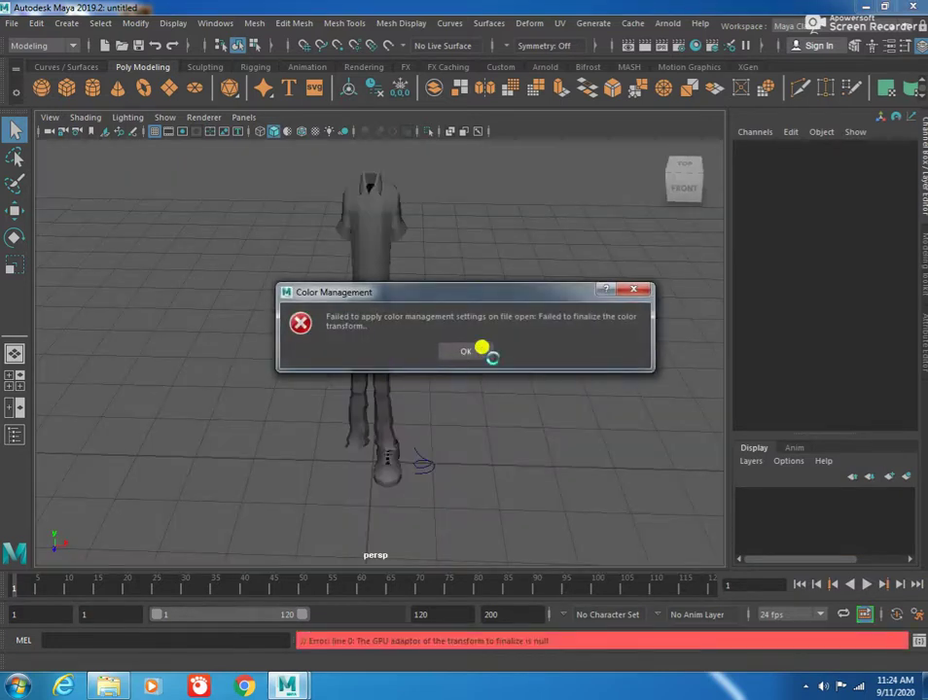
{"action": "left_click", "coordinate": [479, 350]}
{"action": "left_click", "coordinate": [466, 352]}
Step: Orbit down to the shoe and select the shoe mesh
{"action": "scroll", "coordinate": [452, 458], "scroll_direction": "up", "scroll_amount": 3}
{"action": "mouse_move", "coordinate": [452, 459]}
{"action": "left_mouse_down", "text": "alt"}
{"action": "mouse_move", "coordinate": [263, 381]}
{"action": "mouse_move", "coordinate": [385, 414]}
{"action": "mouse_move", "coordinate": [472, 458]}
{"action": "mouse_move", "coordinate": [450, 474]}
{"action": "mouse_move", "coordinate": [385, 282]}
{"action": "mouse_move", "coordinate": [572, 423]}
{"action": "mouse_move", "coordinate": [366, 409]}
{"action": "mouse_move", "coordinate": [233, 370]}
{"action": "mouse_move", "coordinate": [383, 403]}
{"action": "mouse_move", "coordinate": [482, 353]}
{"action": "mouse_move", "coordinate": [449, 411]}
{"action": "left_mouse_up", "text": "alt"}
{"action": "left_click", "coordinate": [418, 408]}
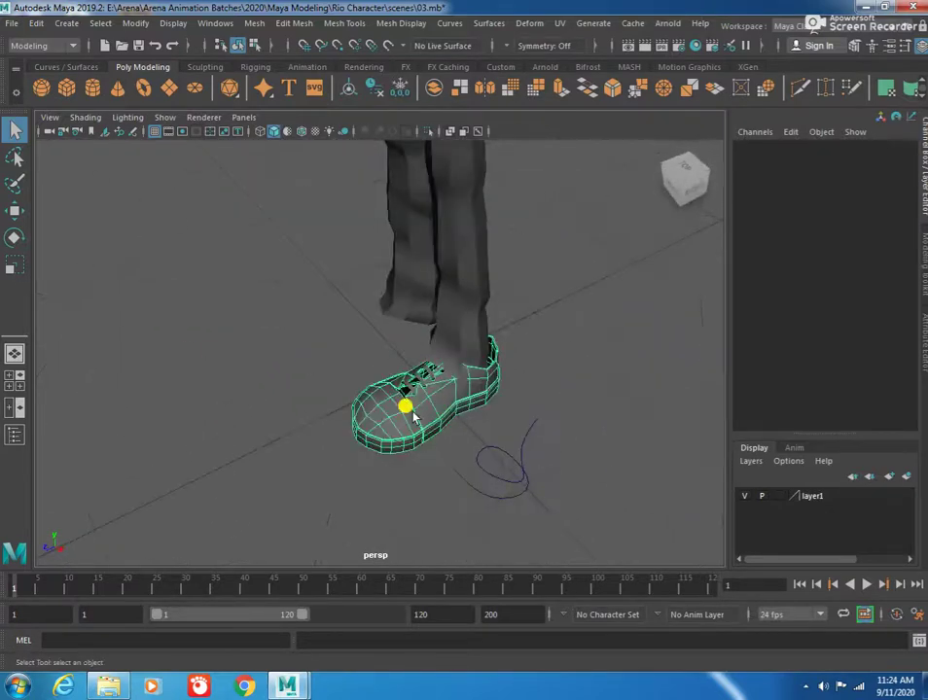
Step: Orbit and zoom around the shoe to inspect the laces and lace holes up close
{"action": "right_click_drag", "start_coordinate": [406, 406], "coordinate": [602, 491], "text": "alt"}
{"action": "mouse_move", "coordinate": [601, 491]}
{"action": "left_mouse_down", "text": "alt"}
{"action": "mouse_move", "coordinate": [454, 437]}
{"action": "mouse_move", "coordinate": [320, 343]}
{"action": "mouse_move", "coordinate": [400, 348]}
{"action": "mouse_move", "coordinate": [220, 358]}
{"action": "mouse_move", "coordinate": [323, 327]}
{"action": "mouse_move", "coordinate": [308, 332]}
{"action": "left_mouse_up", "text": "alt"}
{"action": "mouse_move", "coordinate": [308, 332]}
{"action": "right_mouse_down", "text": "alt"}
{"action": "mouse_move", "coordinate": [473, 320]}
{"action": "mouse_move", "coordinate": [352, 306]}
{"action": "mouse_move", "coordinate": [335, 325]}
{"action": "mouse_move", "coordinate": [332, 354]}
{"action": "right_mouse_up", "text": "alt"}
{"action": "mouse_move", "coordinate": [322, 342]}
{"action": "left_mouse_down", "text": "alt"}
{"action": "mouse_move", "coordinate": [328, 352]}
{"action": "mouse_move", "coordinate": [292, 352]}
{"action": "mouse_move", "coordinate": [391, 325]}
{"action": "left_mouse_up", "text": "alt"}
{"action": "mouse_move", "coordinate": [391, 325]}
{"action": "right_mouse_down", "text": "alt"}
{"action": "mouse_move", "coordinate": [197, 269]}
{"action": "mouse_move", "coordinate": [362, 375]}
{"action": "right_mouse_up", "text": "alt"}
{"action": "left_click_drag", "start_coordinate": [368, 383], "coordinate": [297, 302], "text": "alt"}
{"action": "mouse_move", "coordinate": [297, 303]}
{"action": "right_mouse_down", "text": "alt"}
{"action": "mouse_move", "coordinate": [363, 385]}
{"action": "mouse_move", "coordinate": [409, 378]}
{"action": "mouse_move", "coordinate": [317, 363]}
{"action": "right_mouse_up", "text": "alt"}
{"action": "mouse_move", "coordinate": [317, 364]}
{"action": "left_mouse_down", "text": "alt"}
{"action": "mouse_move", "coordinate": [358, 296]}
{"action": "mouse_move", "coordinate": [398, 354]}
{"action": "mouse_move", "coordinate": [319, 360]}
{"action": "mouse_move", "coordinate": [261, 345]}
{"action": "left_mouse_up", "text": "alt"}
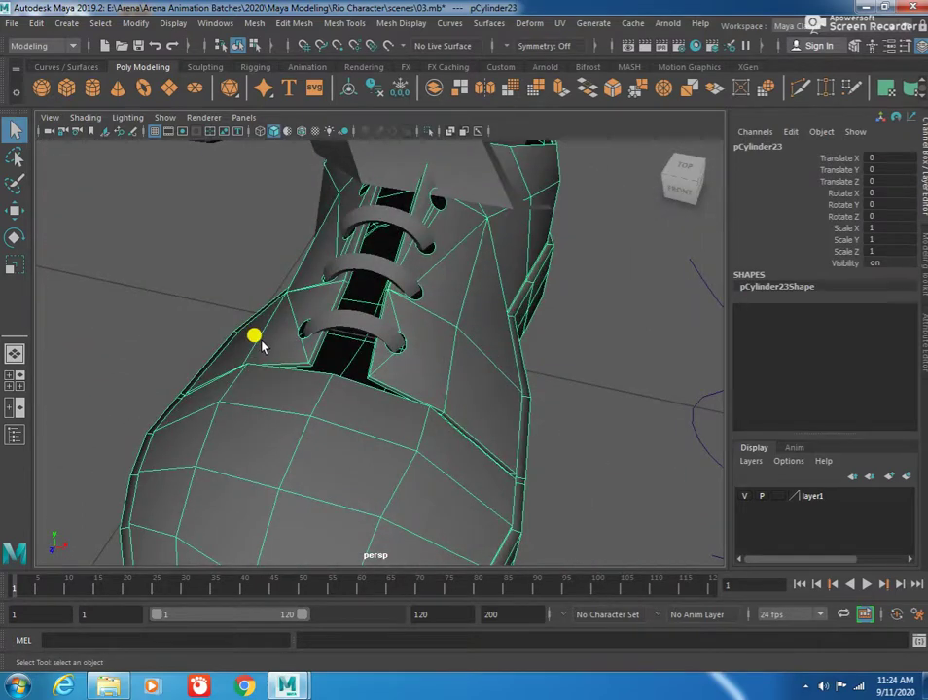
Step: Preview smooth subdivision, revert to low-poly, then orbit and maximize the front view
{"action": "key", "text": "3"}
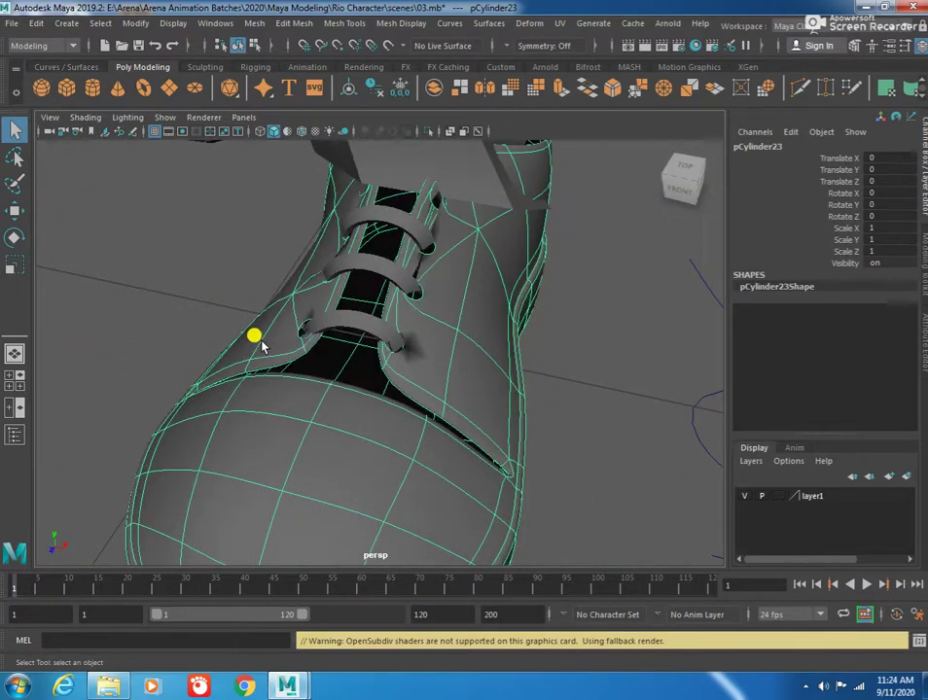
{"action": "key", "text": "1"}
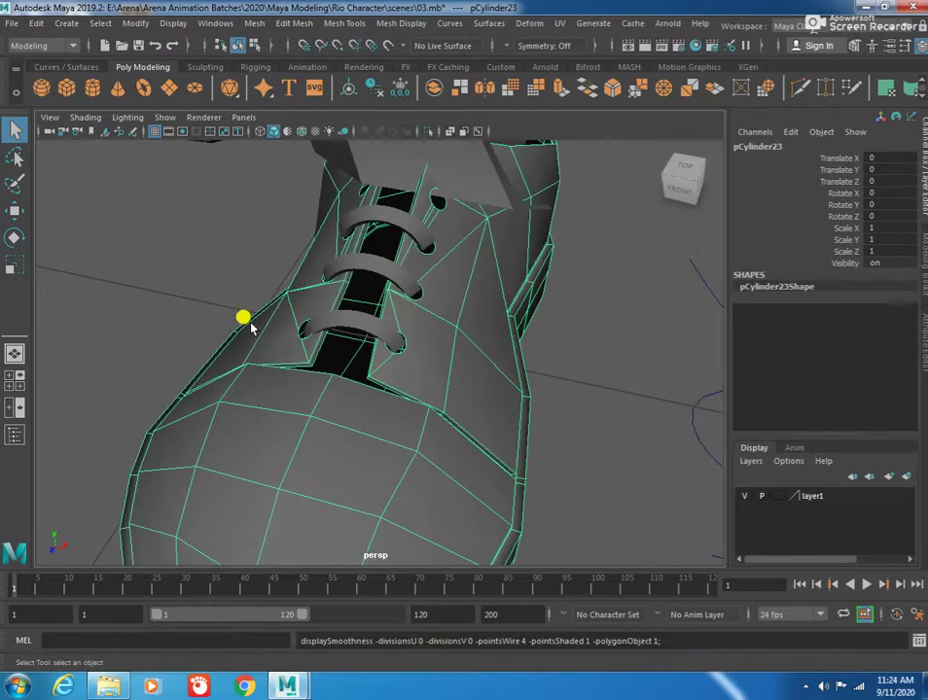
{"action": "mouse_move", "coordinate": [406, 361]}
{"action": "left_mouse_down", "text": "alt"}
{"action": "mouse_move", "coordinate": [321, 366]}
{"action": "mouse_move", "coordinate": [332, 332]}
{"action": "mouse_move", "coordinate": [401, 340]}
{"action": "mouse_move", "coordinate": [482, 291]}
{"action": "mouse_move", "coordinate": [459, 304]}
{"action": "mouse_move", "coordinate": [563, 308]}
{"action": "mouse_move", "coordinate": [460, 324]}
{"action": "mouse_move", "coordinate": [422, 343]}
{"action": "mouse_move", "coordinate": [497, 428]}
{"action": "mouse_move", "coordinate": [379, 356]}
{"action": "mouse_move", "coordinate": [311, 355]}
{"action": "left_mouse_up", "text": "alt"}
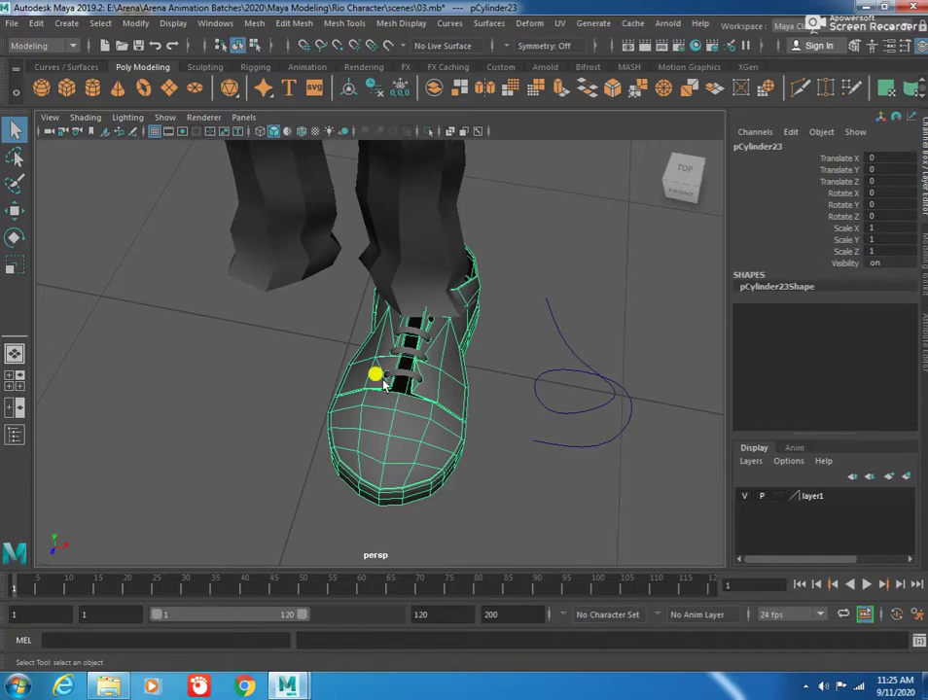
{"action": "mouse_move", "coordinate": [422, 379]}
{"action": "left_mouse_down", "text": "alt"}
{"action": "mouse_move", "coordinate": [356, 367]}
{"action": "mouse_move", "coordinate": [488, 426]}
{"action": "mouse_move", "coordinate": [451, 427]}
{"action": "left_mouse_up", "text": "alt"}
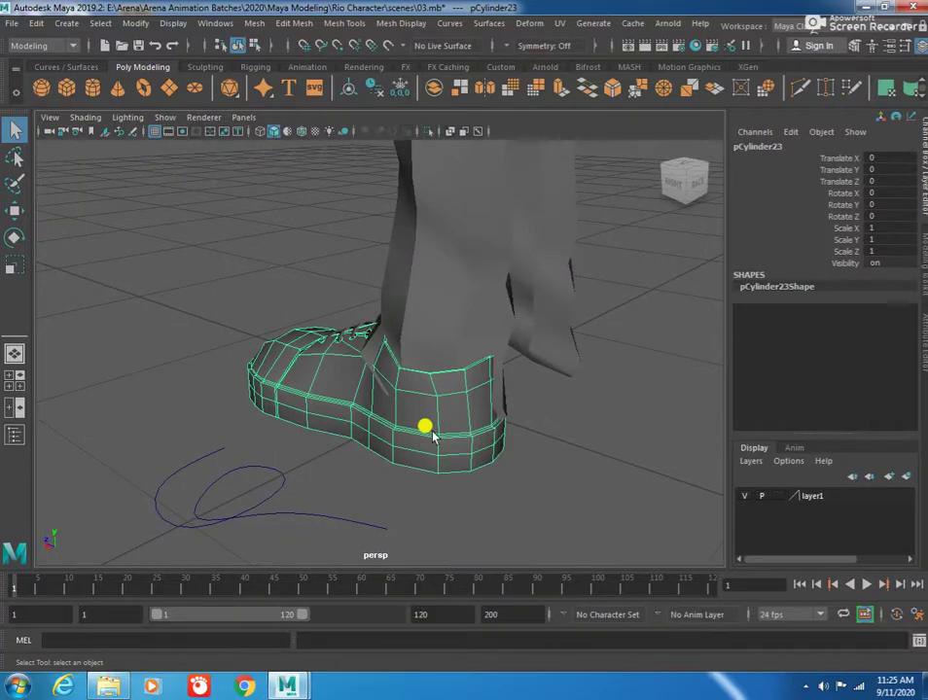
{"action": "mouse_move", "coordinate": [450, 455]}
{"action": "left_mouse_down", "text": "alt"}
{"action": "mouse_move", "coordinate": [242, 399]}
{"action": "mouse_move", "coordinate": [480, 416]}
{"action": "mouse_move", "coordinate": [391, 338]}
{"action": "mouse_move", "coordinate": [472, 352]}
{"action": "mouse_move", "coordinate": [323, 348]}
{"action": "left_mouse_up", "text": "alt"}
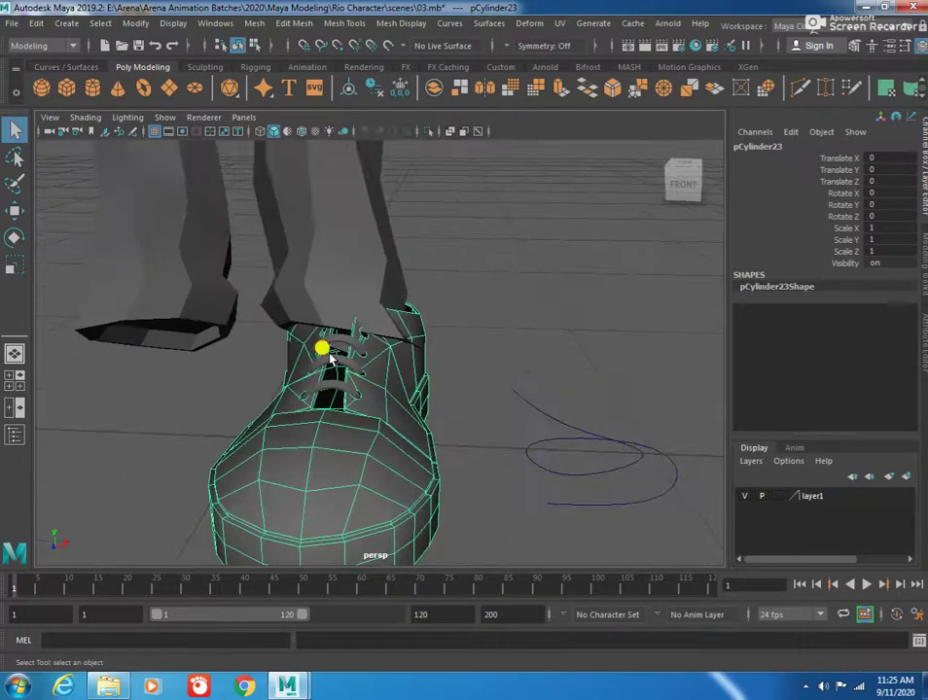
{"action": "key", "text": "space"}
{"action": "key", "text": "space"}
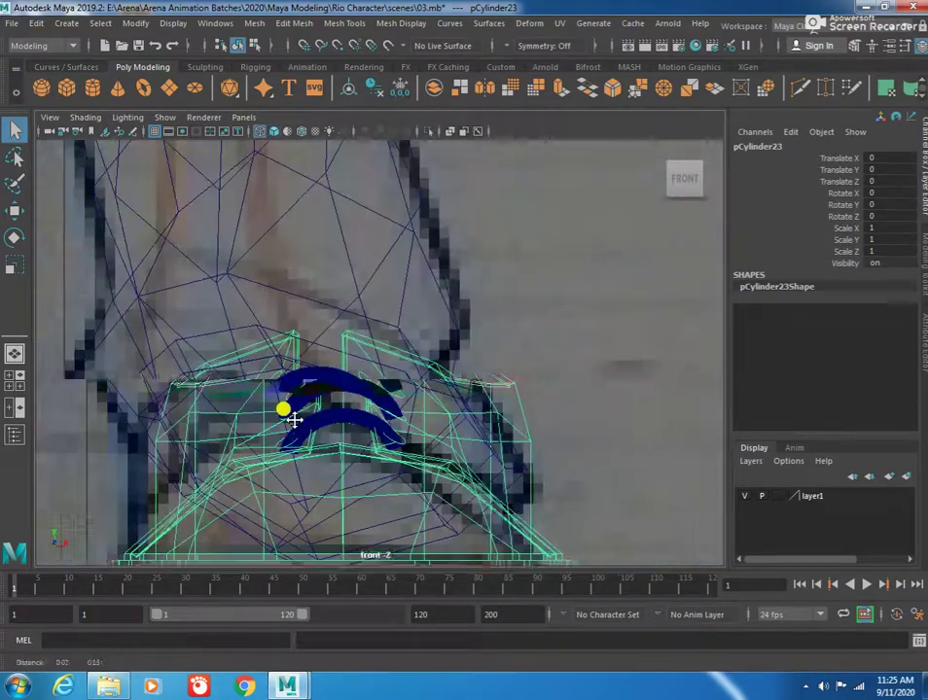
{"action": "scroll", "coordinate": [296, 420], "scroll_direction": "up", "scroll_amount": 2}
{"action": "scroll", "coordinate": [260, 348], "scroll_direction": "down", "scroll_amount": 1}
{"action": "key", "text": "space"}
{"action": "key", "text": "space"}
{"action": "mouse_move", "coordinate": [559, 264]}
{"action": "left_mouse_down", "text": "alt"}
{"action": "mouse_move", "coordinate": [345, 323]}
{"action": "mouse_move", "coordinate": [467, 308]}
{"action": "mouse_move", "coordinate": [380, 446]}
{"action": "mouse_move", "coordinate": [399, 476]}
{"action": "mouse_move", "coordinate": [265, 269]}
{"action": "mouse_move", "coordinate": [356, 356]}
{"action": "mouse_move", "coordinate": [443, 321]}
{"action": "mouse_move", "coordinate": [385, 307]}
{"action": "mouse_move", "coordinate": [406, 310]}
{"action": "mouse_move", "coordinate": [455, 256]}
{"action": "mouse_move", "coordinate": [369, 260]}
{"action": "left_mouse_up", "text": "alt"}
{"action": "left_click", "coordinate": [468, 308]}
{"action": "left_click", "coordinate": [379, 435]}
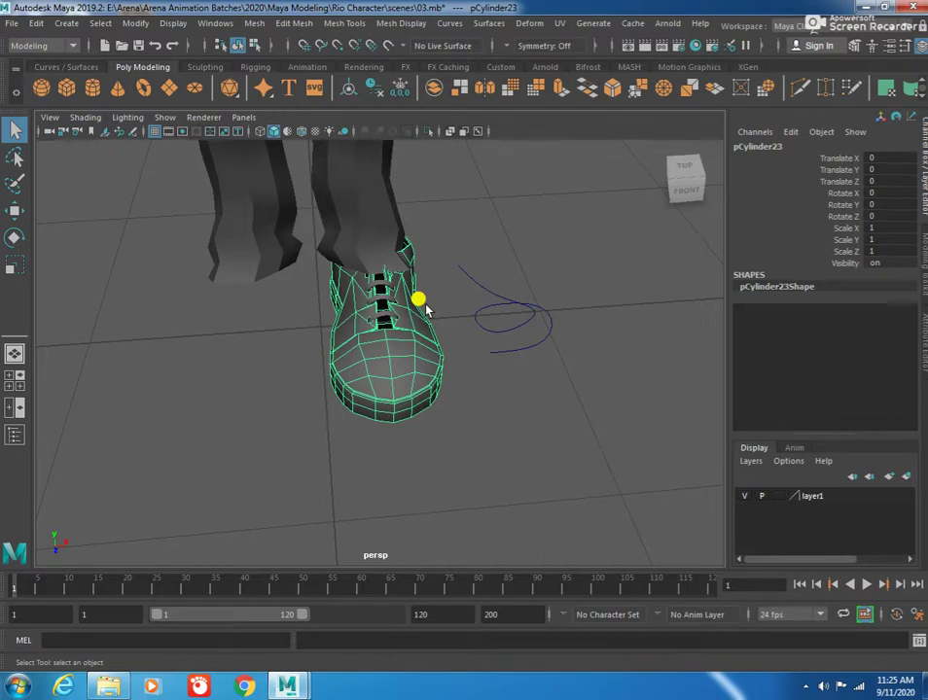
{"action": "left_click", "coordinate": [450, 352]}
{"action": "left_click", "coordinate": [435, 375]}
{"action": "key", "text": "space"}
{"action": "key", "text": "space"}
{"action": "mouse_move", "coordinate": [352, 445]}
{"action": "middle_mouse_down", "text": "alt"}
{"action": "mouse_move", "coordinate": [235, 416]}
{"action": "mouse_move", "coordinate": [408, 402]}
{"action": "middle_mouse_up", "text": "alt"}
{"action": "scroll", "coordinate": [389, 394], "scroll_direction": "up", "scroll_amount": 3}
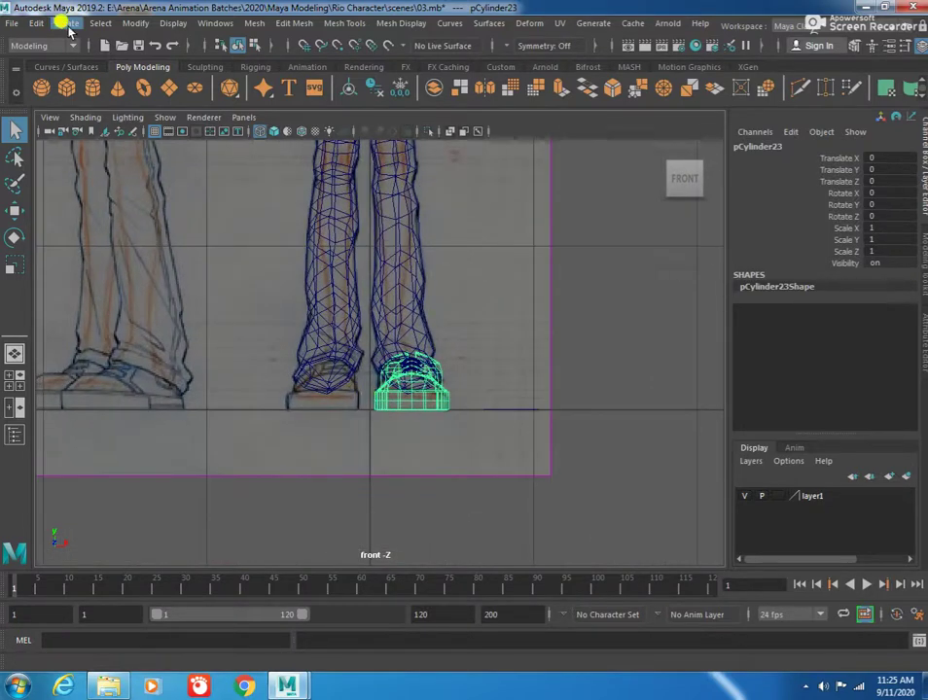
{"action": "left_click", "coordinate": [136, 23]}
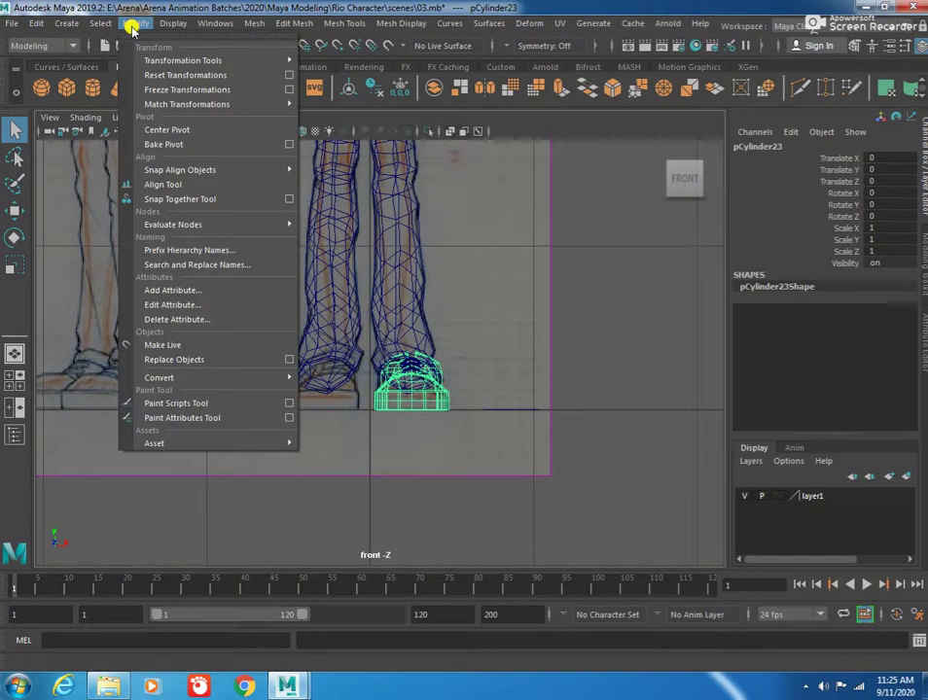
Step: Centre the shoe's pivot and zoom out from the shoe
{"action": "left_click", "coordinate": [195, 133]}
{"action": "scroll", "coordinate": [389, 384], "scroll_direction": "down", "scroll_amount": 3}
{"action": "scroll", "coordinate": [292, 340], "scroll_direction": "down", "scroll_amount": 5}
{"action": "scroll", "coordinate": [146, 302], "scroll_direction": "down", "scroll_amount": 3}
{"action": "scroll", "coordinate": [542, 360], "scroll_direction": "down", "scroll_amount": 2}
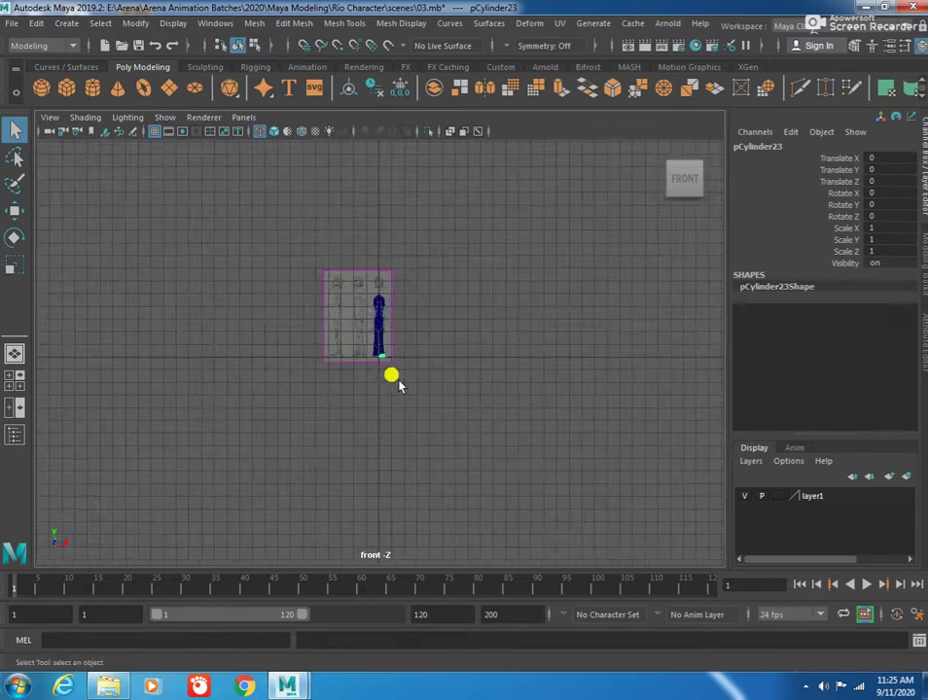
Step: Zoom back in on the shoe and drag in the viewport with the Move tool
{"action": "key", "text": "w"}
{"action": "scroll", "coordinate": [404, 385], "scroll_direction": "up", "scroll_amount": 5}
{"action": "scroll", "coordinate": [486, 427], "scroll_direction": "up", "scroll_amount": 5}
{"action": "scroll", "coordinate": [486, 429], "scroll_direction": "down", "scroll_amount": 6}
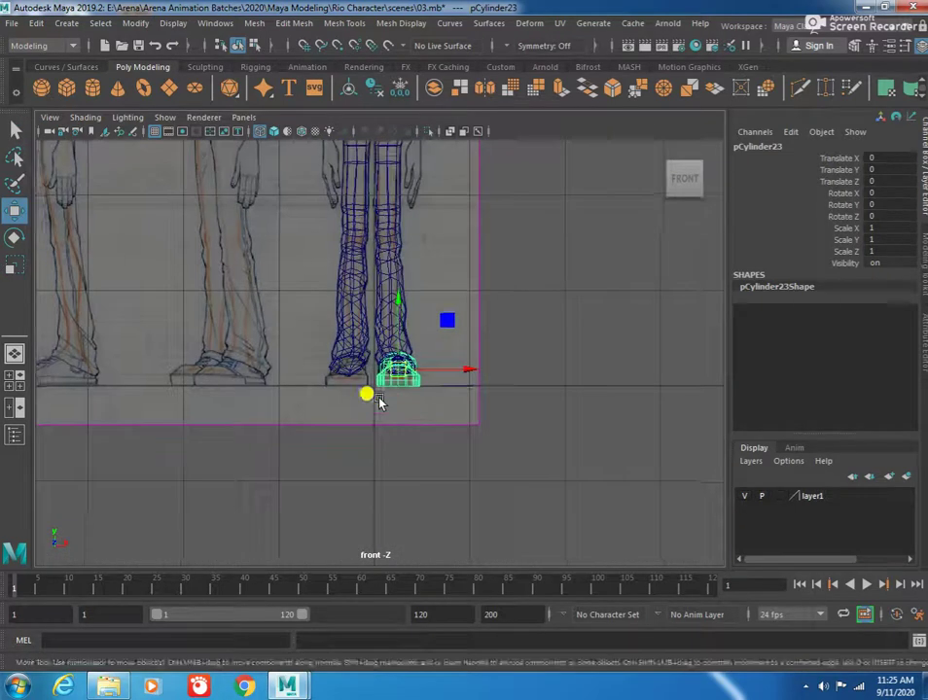
{"action": "scroll", "coordinate": [406, 405], "scroll_direction": "up", "scroll_amount": 2}
{"action": "scroll", "coordinate": [406, 418], "scroll_direction": "up", "scroll_amount": 2}
{"action": "scroll", "coordinate": [422, 448], "scroll_direction": "up", "scroll_amount": 2}
{"action": "scroll", "coordinate": [389, 408], "scroll_direction": "up", "scroll_amount": 2}
{"action": "scroll", "coordinate": [369, 369], "scroll_direction": "up", "scroll_amount": 1}
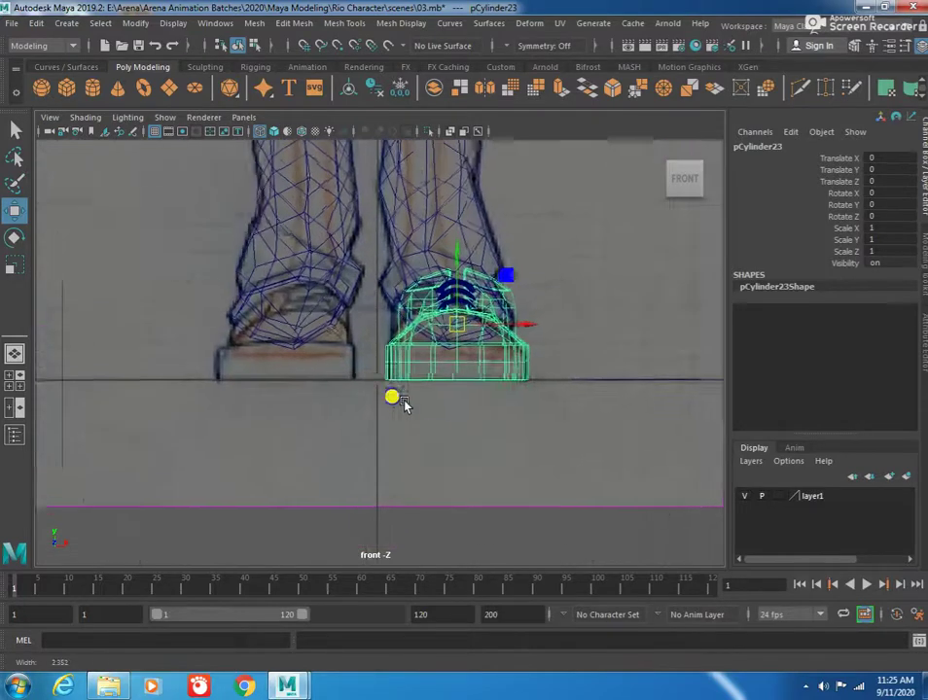
{"action": "scroll", "coordinate": [408, 374], "scroll_direction": "up", "scroll_amount": 1}
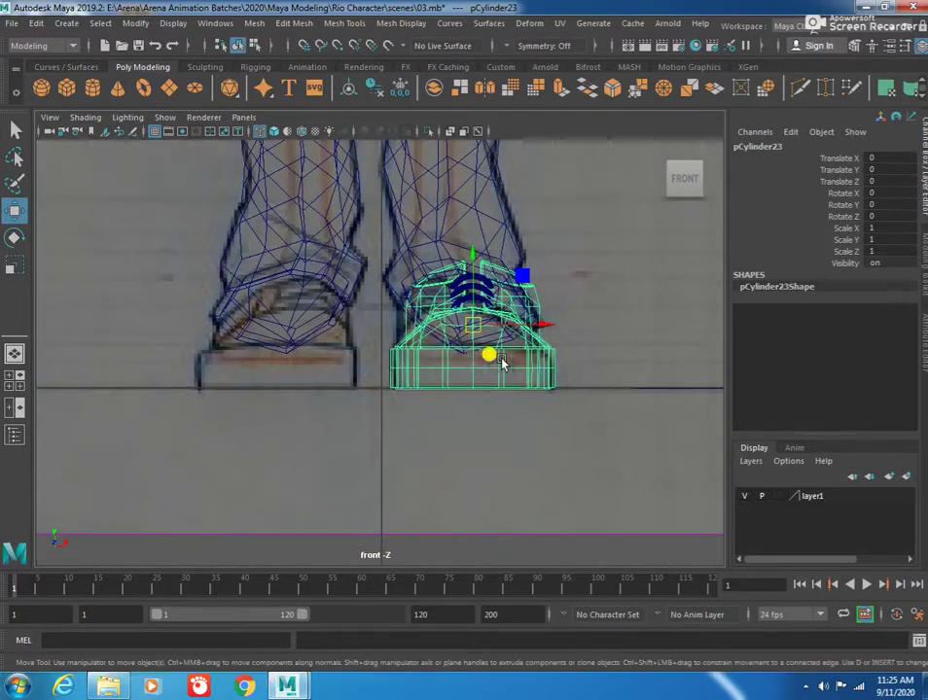
{"action": "left_click_drag", "start_coordinate": [565, 334], "coordinate": [444, 337]}
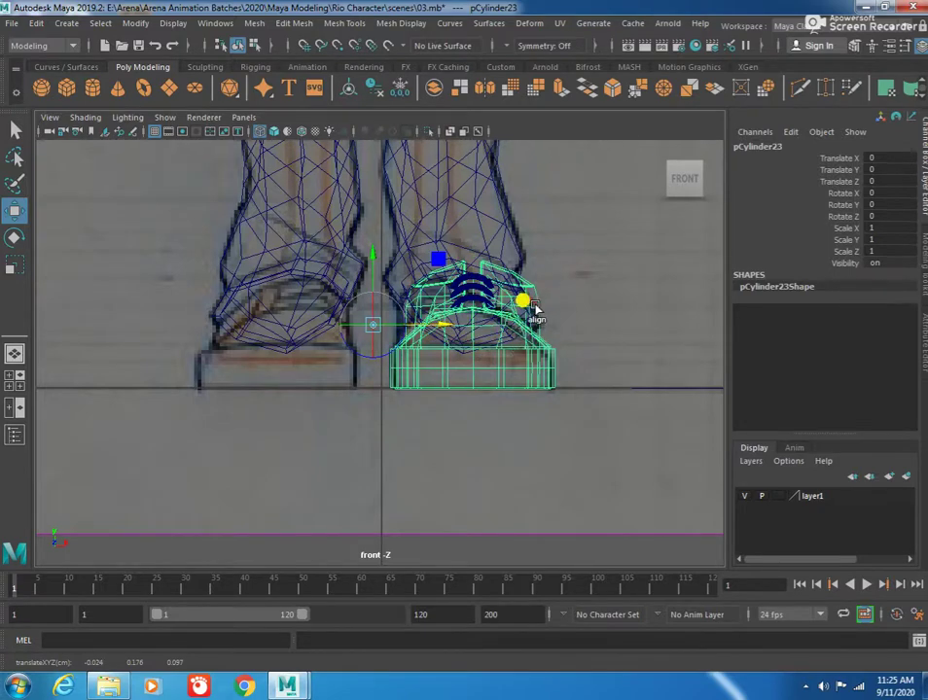
Step: Reselect the shoe after the reference image plane and show the four-view layout
{"action": "left_click", "coordinate": [593, 333]}
{"action": "left_click", "coordinate": [491, 360]}
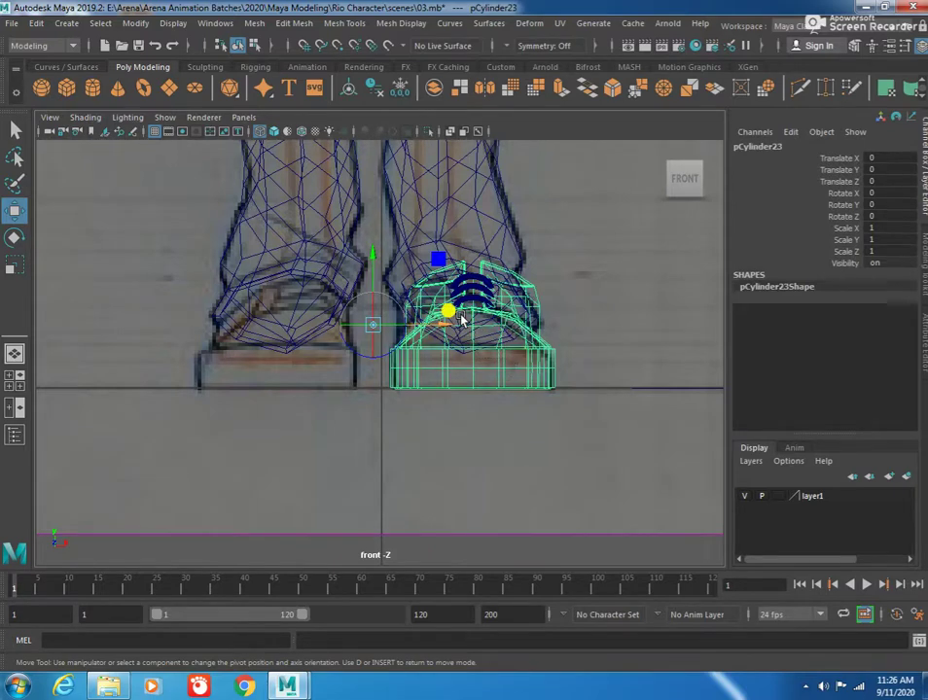
{"action": "key", "text": "space"}
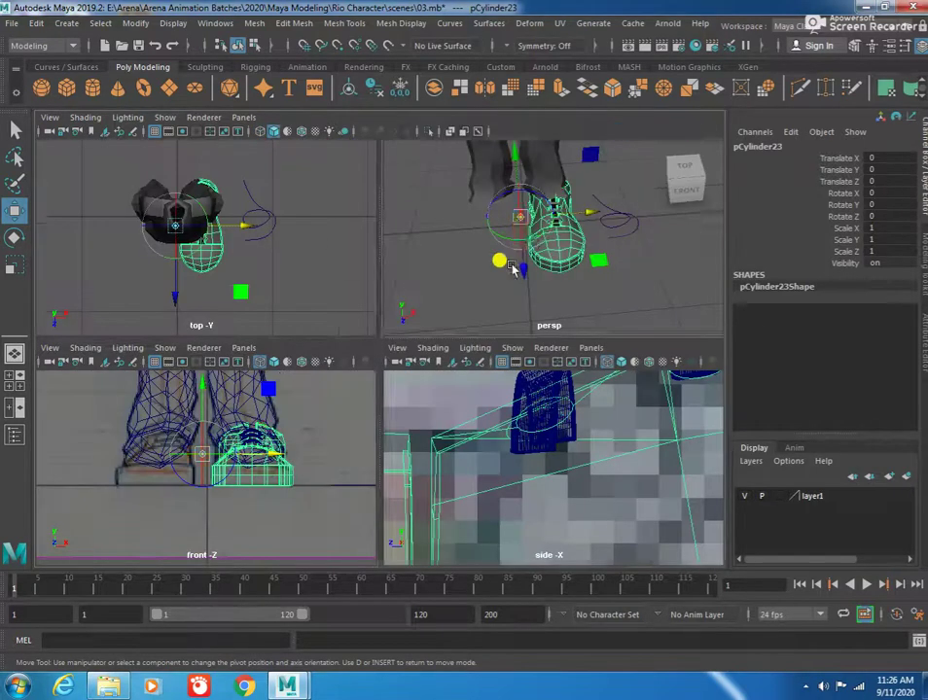
Step: Maximize the perspective view and move the shoe's pivot back onto the shoe
{"action": "key", "text": "space"}
{"action": "left_click_drag", "start_coordinate": [504, 342], "coordinate": [436, 368], "text": "alt"}
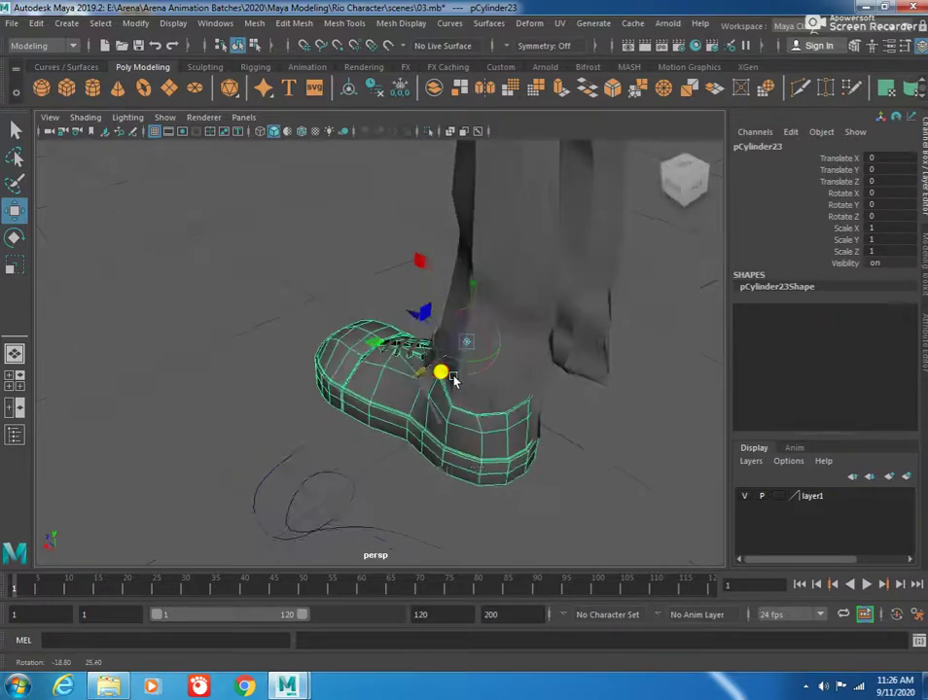
{"action": "mouse_move", "coordinate": [355, 401]}
{"action": "left_mouse_down", "text": "alt"}
{"action": "mouse_move", "coordinate": [526, 482]}
{"action": "mouse_move", "coordinate": [479, 400]}
{"action": "mouse_move", "coordinate": [467, 447]}
{"action": "mouse_move", "coordinate": [407, 406]}
{"action": "mouse_move", "coordinate": [498, 424]}
{"action": "mouse_move", "coordinate": [491, 367]}
{"action": "left_mouse_up", "text": "alt"}
{"action": "key", "text": "d"}
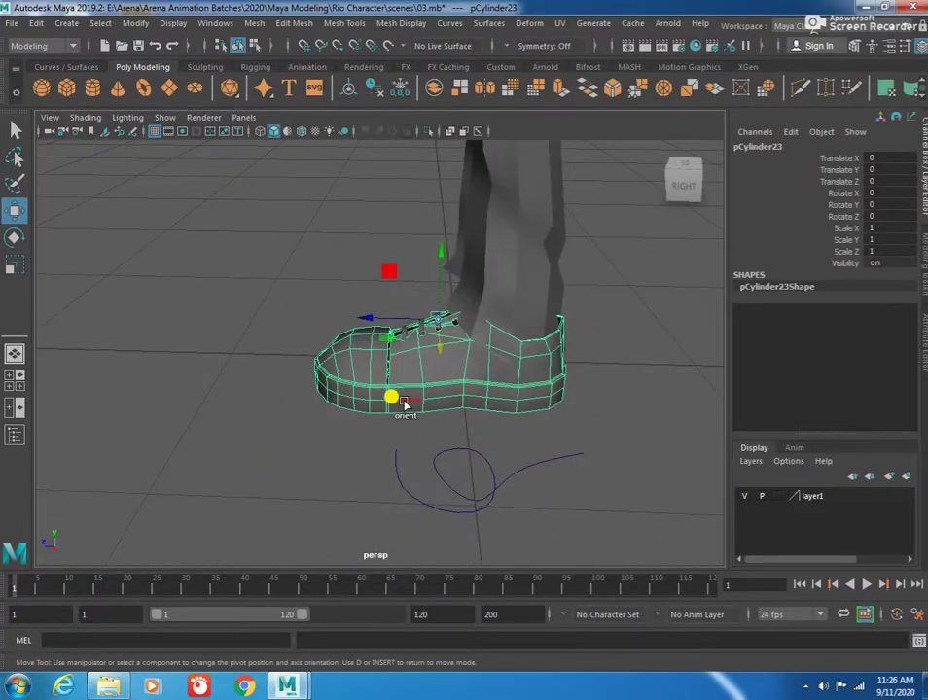
{"action": "right_click_drag", "start_coordinate": [484, 405], "coordinate": [471, 395]}
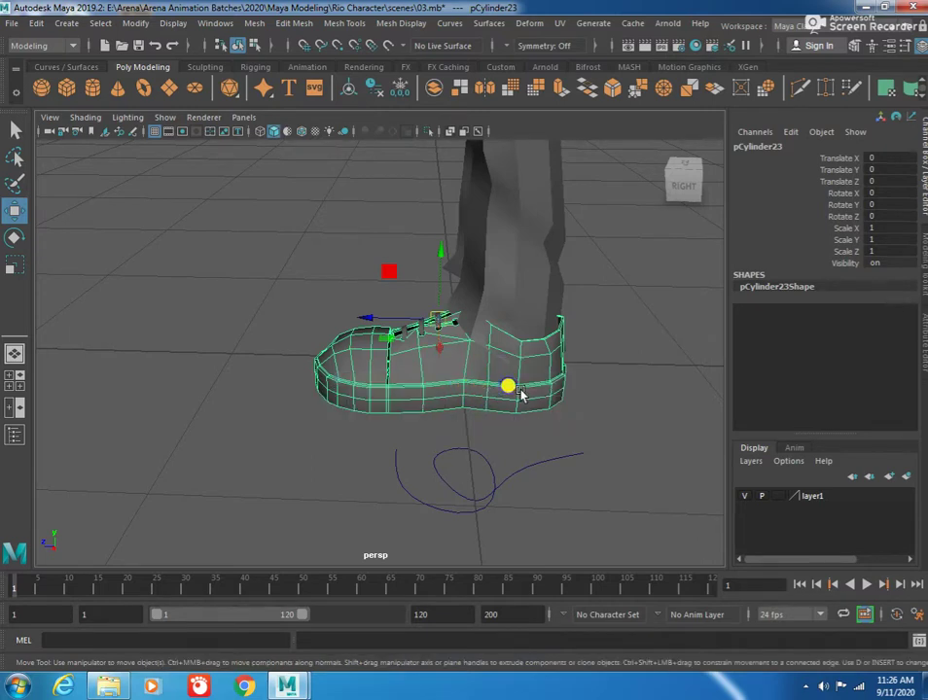
Step: Switch to vertex mode and marquee-select the vertices around the shoe's opening rim
{"action": "key", "text": "F9"}
{"action": "mouse_move", "coordinate": [522, 414]}
{"action": "left_mouse_down", "text": "alt"}
{"action": "mouse_move", "coordinate": [572, 452]}
{"action": "mouse_move", "coordinate": [528, 420]}
{"action": "mouse_move", "coordinate": [533, 399]}
{"action": "left_mouse_up", "text": "alt"}
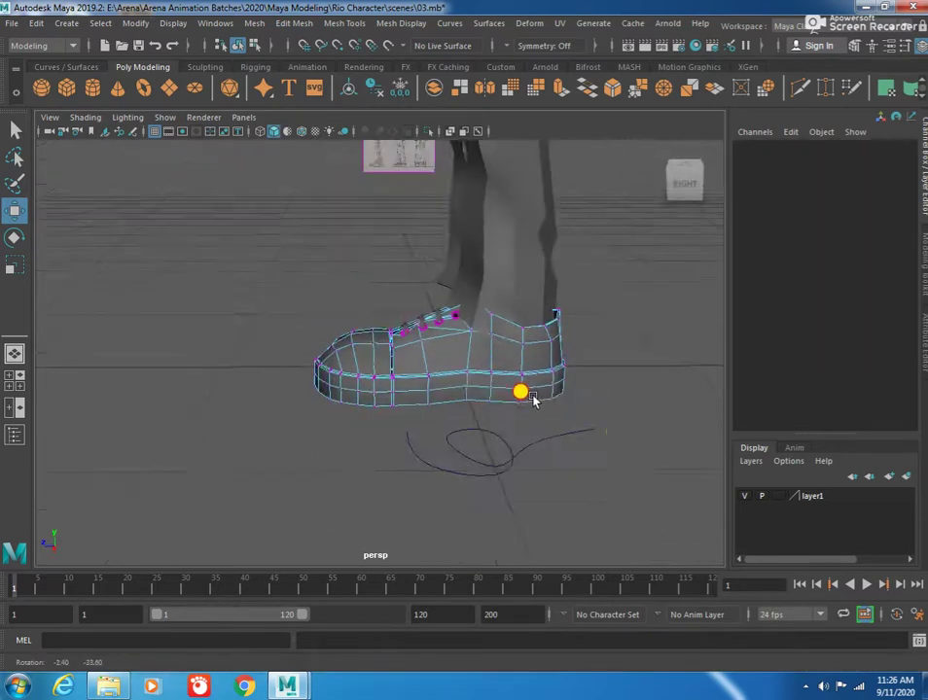
{"action": "mouse_move", "coordinate": [625, 435]}
{"action": "left_mouse_down"}
{"action": "mouse_move", "coordinate": [484, 329]}
{"action": "mouse_move", "coordinate": [707, 376]}
{"action": "mouse_move", "coordinate": [304, 284]}
{"action": "mouse_move", "coordinate": [369, 269]}
{"action": "mouse_move", "coordinate": [368, 296]}
{"action": "mouse_move", "coordinate": [244, 271]}
{"action": "mouse_move", "coordinate": [378, 286]}
{"action": "mouse_move", "coordinate": [385, 315]}
{"action": "mouse_move", "coordinate": [333, 335]}
{"action": "left_mouse_up"}
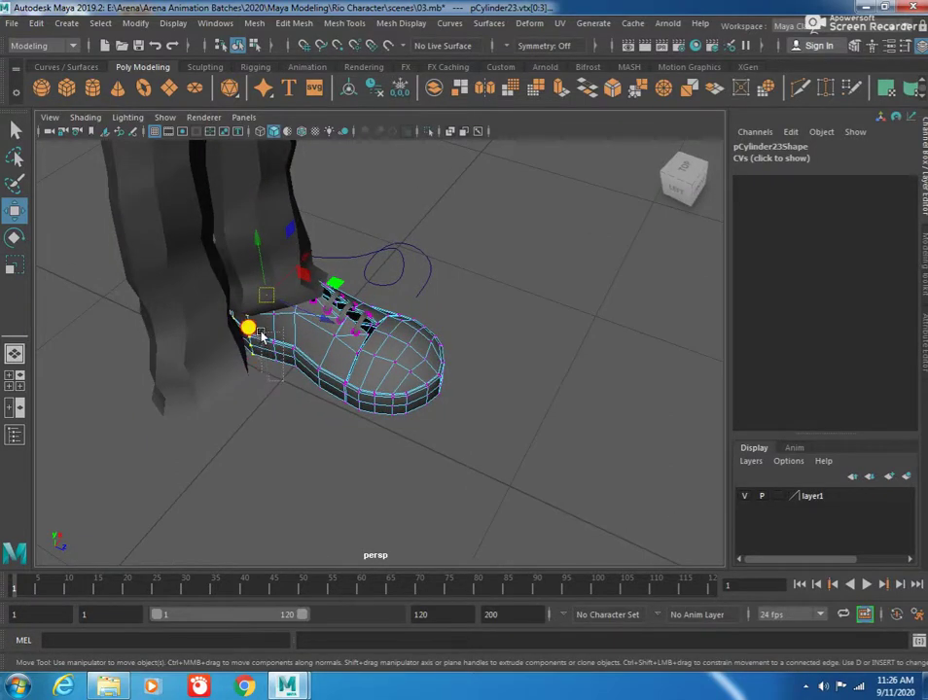
Step: Show the shoe as wireframe and zoom in to a top-down view of the selected vertices
{"action": "key", "text": "5"}
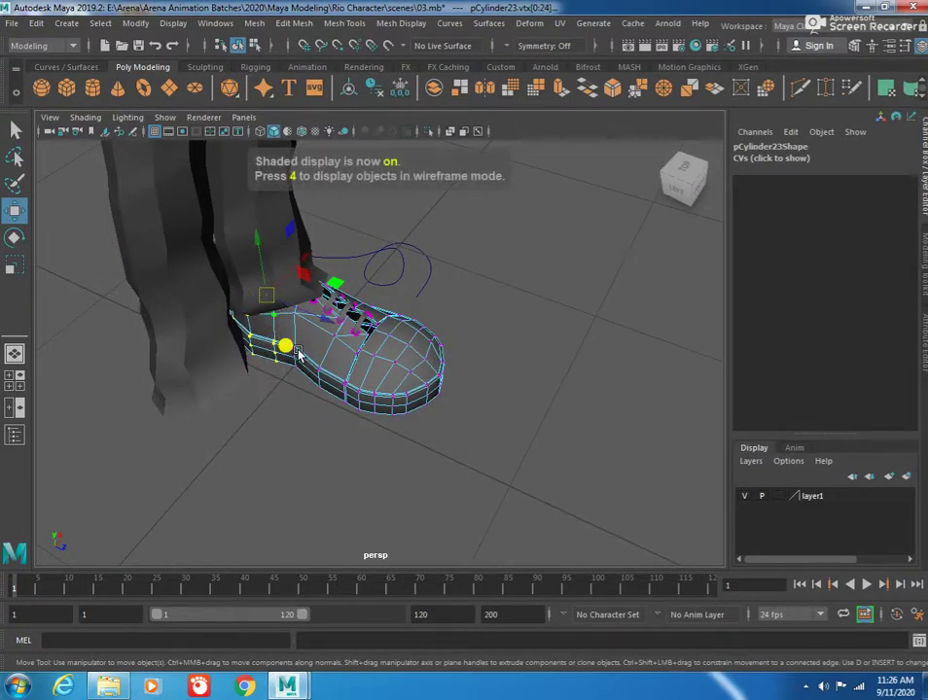
{"action": "key", "text": "4"}
{"action": "left_click_drag", "start_coordinate": [299, 355], "coordinate": [269, 296], "text": "alt"}
{"action": "right_click_drag", "start_coordinate": [269, 297], "coordinate": [387, 369], "text": "alt"}
{"action": "left_click_drag", "start_coordinate": [387, 369], "coordinate": [333, 345], "text": "alt"}
{"action": "right_click_drag", "start_coordinate": [333, 344], "coordinate": [478, 403], "text": "alt"}
{"action": "left_click_drag", "start_coordinate": [479, 403], "coordinate": [363, 356], "text": "alt"}
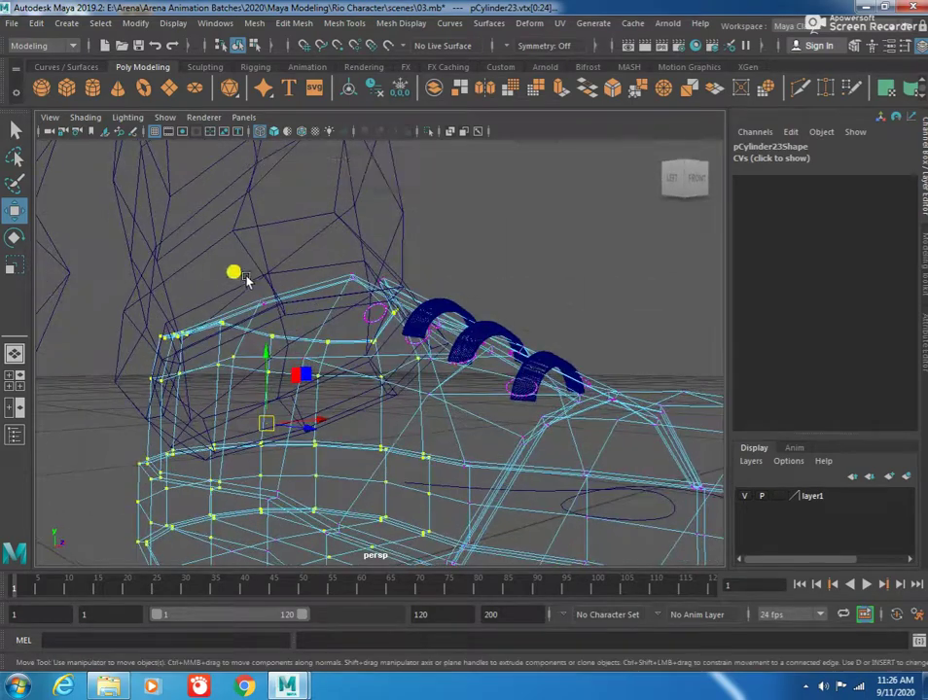
{"action": "mouse_move", "coordinate": [279, 313]}
{"action": "left_mouse_down", "text": "alt"}
{"action": "mouse_move", "coordinate": [294, 352]}
{"action": "mouse_move", "coordinate": [352, 321]}
{"action": "mouse_move", "coordinate": [381, 323]}
{"action": "mouse_move", "coordinate": [379, 375]}
{"action": "mouse_move", "coordinate": [414, 364]}
{"action": "mouse_move", "coordinate": [361, 356]}
{"action": "mouse_move", "coordinate": [296, 368]}
{"action": "mouse_move", "coordinate": [409, 330]}
{"action": "mouse_move", "coordinate": [364, 336]}
{"action": "mouse_move", "coordinate": [355, 326]}
{"action": "mouse_move", "coordinate": [386, 302]}
{"action": "left_mouse_up", "text": "alt"}
Step: Shift the top vertex ring left and raise it, undoing a bad row nudge
{"action": "left_click_drag", "start_coordinate": [443, 221], "coordinate": [420, 221]}
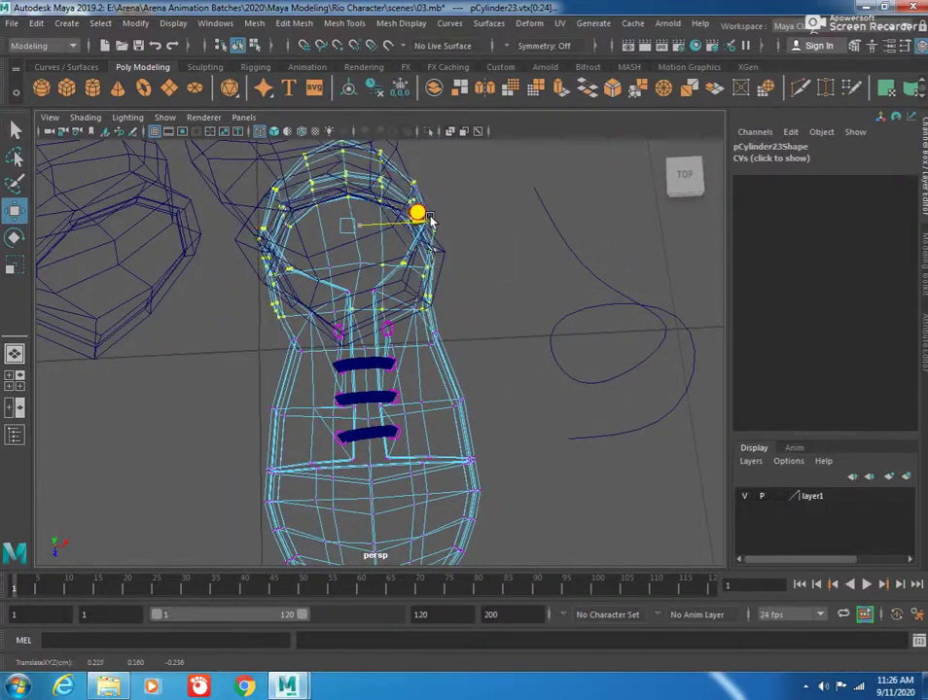
{"action": "left_click_drag", "start_coordinate": [376, 264], "coordinate": [320, 277]}
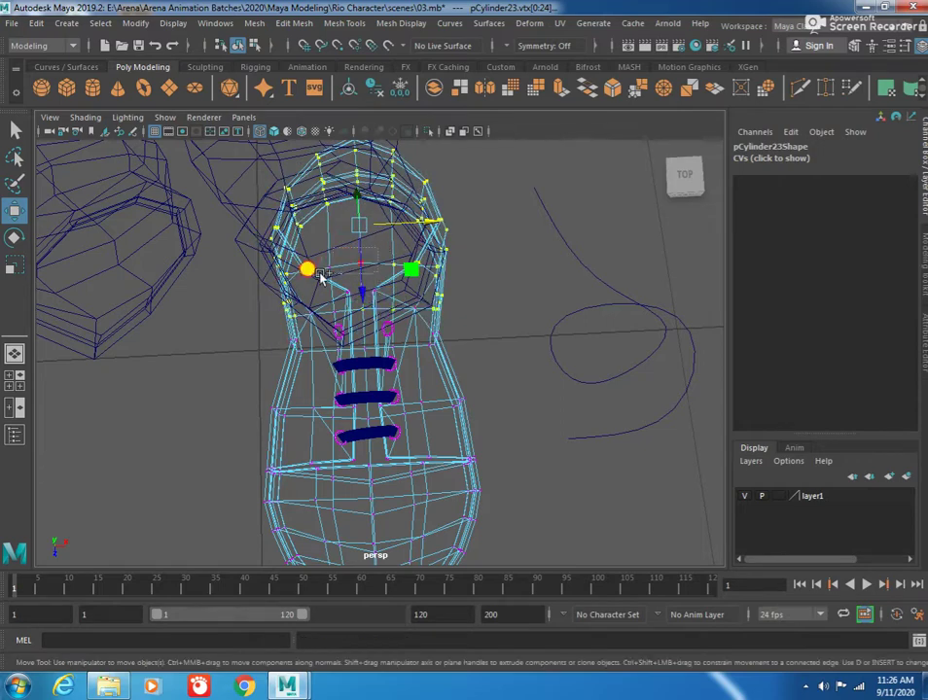
{"action": "mouse_move", "coordinate": [417, 250]}
{"action": "left_mouse_down"}
{"action": "mouse_move", "coordinate": [413, 223]}
{"action": "mouse_move", "coordinate": [346, 275]}
{"action": "mouse_move", "coordinate": [343, 300]}
{"action": "mouse_move", "coordinate": [348, 292]}
{"action": "left_mouse_up"}
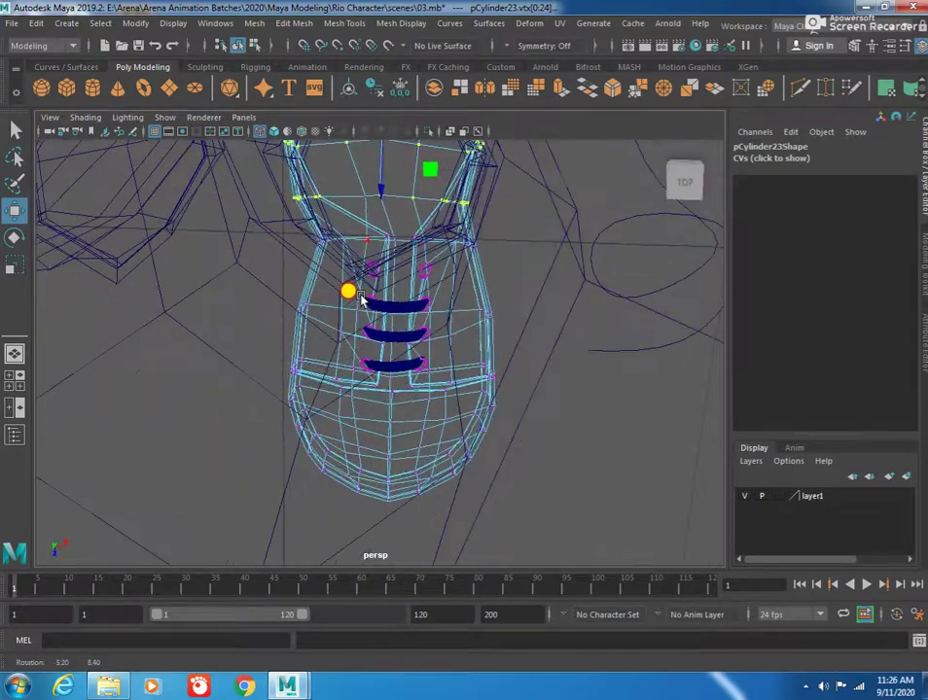
{"action": "left_click_drag", "start_coordinate": [298, 272], "coordinate": [298, 270]}
{"action": "left_click_drag", "start_coordinate": [459, 242], "coordinate": [455, 252]}
{"action": "key", "text": "ctrl+z"}
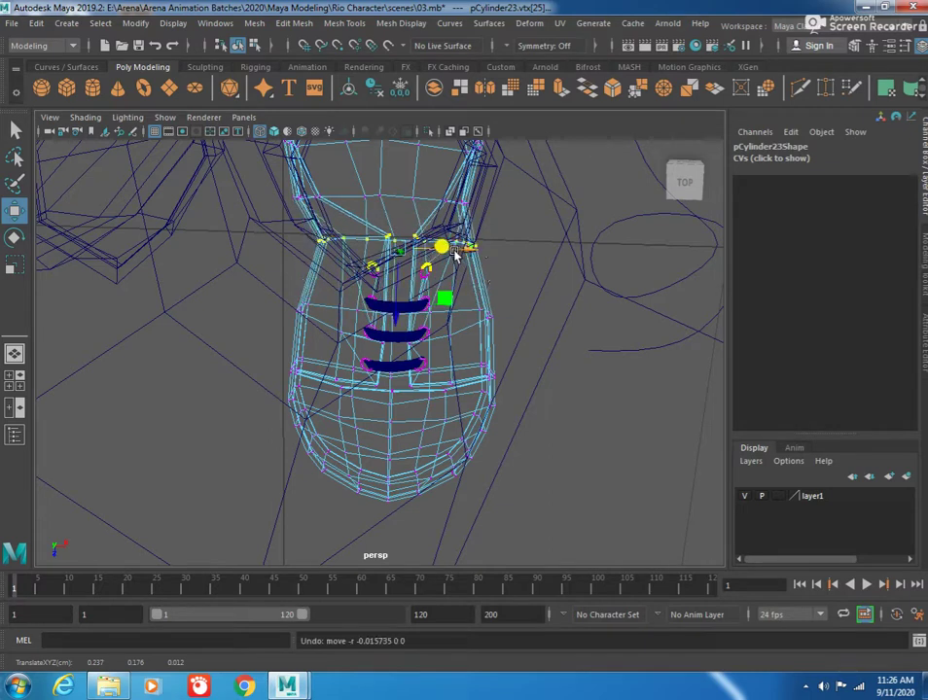
Step: Rotate the vertices of the shoe's front section, then select the whole shoe mesh
{"action": "left_click_drag", "start_coordinate": [519, 229], "coordinate": [397, 273]}
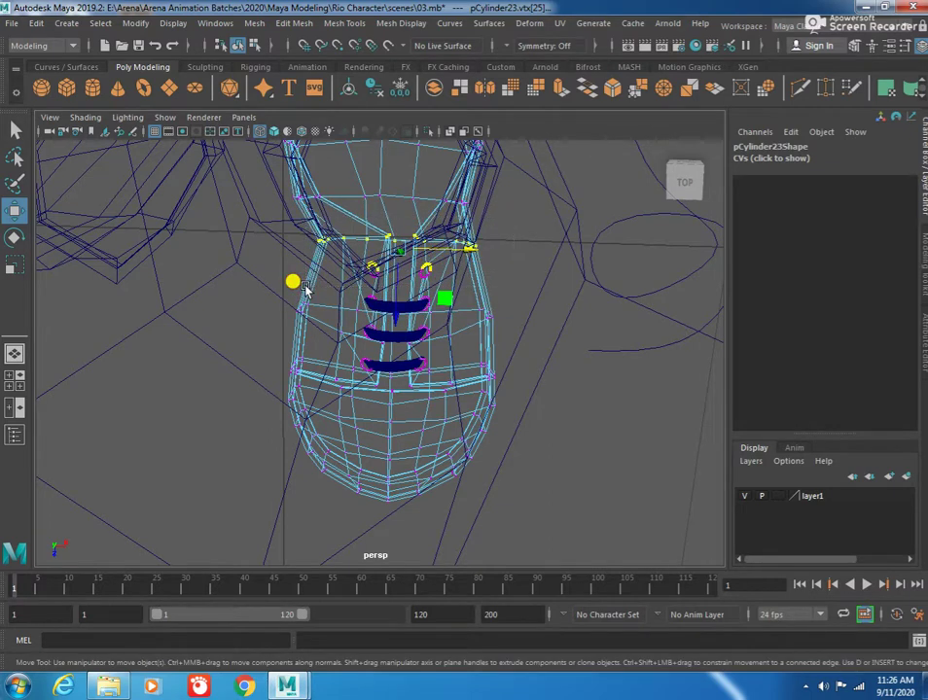
{"action": "left_click_drag", "start_coordinate": [366, 282], "coordinate": [471, 445], "text": "alt"}
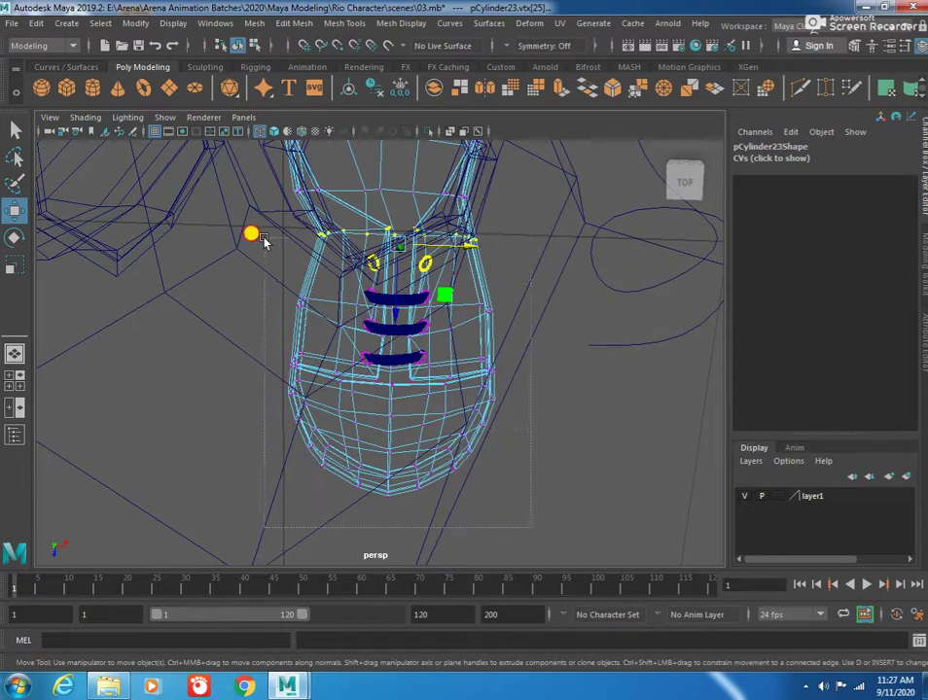
{"action": "left_click_drag", "start_coordinate": [238, 211], "coordinate": [309, 250], "text": "alt"}
{"action": "key", "text": "e"}
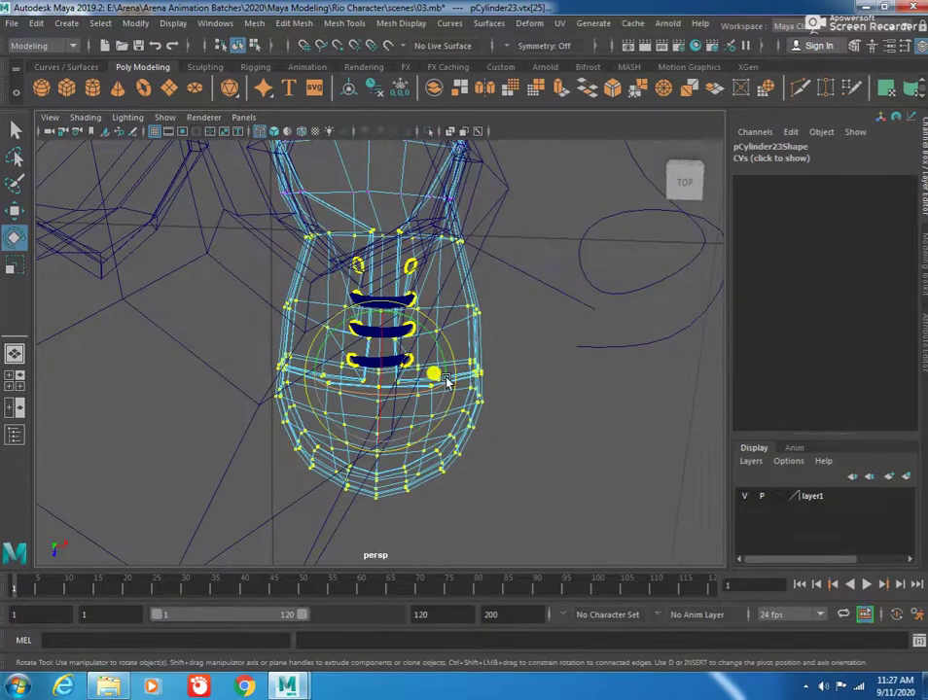
{"action": "mouse_move", "coordinate": [429, 349]}
{"action": "left_mouse_down"}
{"action": "mouse_move", "coordinate": [439, 355]}
{"action": "mouse_move", "coordinate": [414, 404]}
{"action": "mouse_move", "coordinate": [408, 330]}
{"action": "left_mouse_up"}
{"action": "mouse_move", "coordinate": [408, 331]}
{"action": "right_mouse_down"}
{"action": "mouse_move", "coordinate": [475, 337]}
{"action": "mouse_move", "coordinate": [459, 394]}
{"action": "right_mouse_up"}
{"action": "mouse_move", "coordinate": [460, 393]}
{"action": "left_mouse_down", "text": "alt"}
{"action": "mouse_move", "coordinate": [467, 404]}
{"action": "mouse_move", "coordinate": [425, 415]}
{"action": "left_mouse_up", "text": "alt"}
{"action": "left_click", "coordinate": [425, 414]}
Step: Return to shaded display, zoom in on the laces and select the lace arc pCube1
{"action": "key", "text": "5"}
{"action": "left_click_drag", "start_coordinate": [493, 393], "coordinate": [352, 373], "text": "alt"}
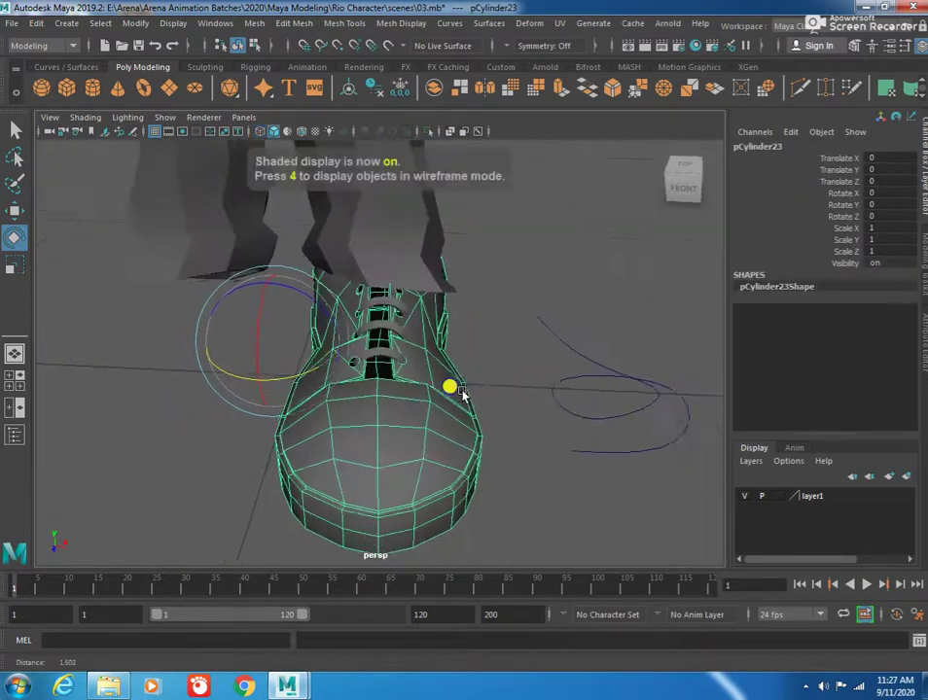
{"action": "right_click_drag", "start_coordinate": [352, 372], "coordinate": [407, 393], "text": "alt"}
{"action": "left_click_drag", "start_coordinate": [406, 393], "coordinate": [380, 356], "text": "alt"}
{"action": "left_click", "coordinate": [379, 356]}
{"action": "right_click_drag", "start_coordinate": [379, 356], "coordinate": [400, 387], "text": "alt"}
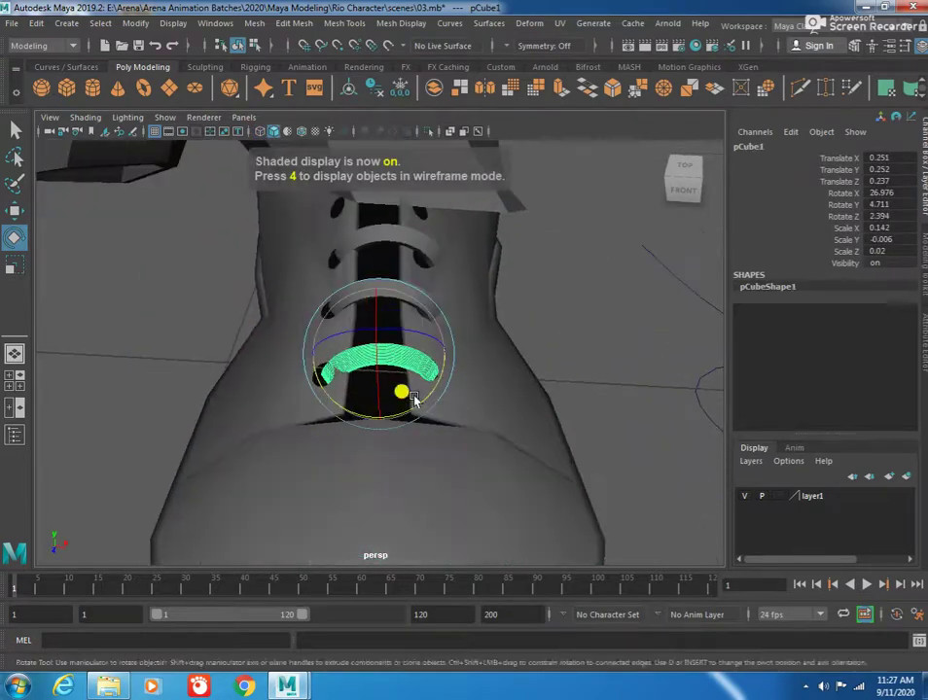
Step: Scale the lace arc slightly wider along X
{"action": "key", "text": "r"}
{"action": "left_click_drag", "start_coordinate": [393, 387], "coordinate": [292, 405], "text": "alt"}
{"action": "mouse_move", "coordinate": [291, 405]}
{"action": "right_mouse_down", "text": "alt"}
{"action": "mouse_move", "coordinate": [406, 352]}
{"action": "mouse_move", "coordinate": [382, 382]}
{"action": "right_mouse_up", "text": "alt"}
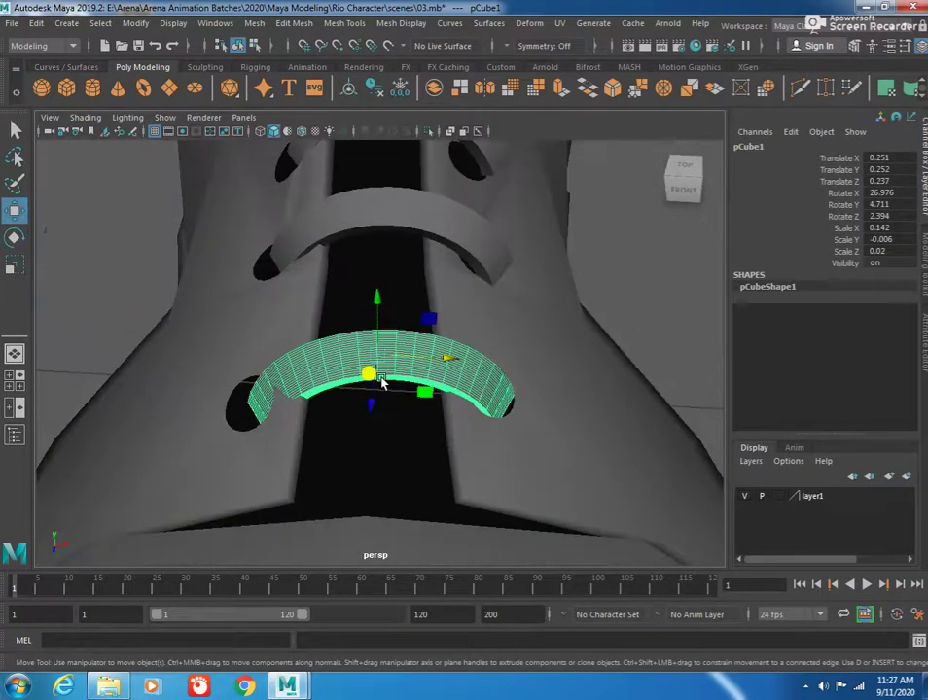
{"action": "key", "text": "r"}
{"action": "mouse_move", "coordinate": [440, 362]}
{"action": "left_mouse_down"}
{"action": "mouse_move", "coordinate": [449, 222]}
{"action": "mouse_move", "coordinate": [439, 194]}
{"action": "mouse_move", "coordinate": [456, 348]}
{"action": "mouse_move", "coordinate": [443, 367]}
{"action": "mouse_move", "coordinate": [425, 263]}
{"action": "mouse_move", "coordinate": [377, 372]}
{"action": "mouse_move", "coordinate": [385, 359]}
{"action": "mouse_move", "coordinate": [377, 385]}
{"action": "mouse_move", "coordinate": [398, 379]}
{"action": "mouse_move", "coordinate": [416, 307]}
{"action": "mouse_move", "coordinate": [405, 368]}
{"action": "mouse_move", "coordinate": [246, 391]}
{"action": "mouse_move", "coordinate": [385, 369]}
{"action": "mouse_move", "coordinate": [329, 389]}
{"action": "mouse_move", "coordinate": [361, 348]}
{"action": "mouse_move", "coordinate": [421, 419]}
{"action": "mouse_move", "coordinate": [301, 348]}
{"action": "mouse_move", "coordinate": [424, 346]}
{"action": "mouse_move", "coordinate": [493, 385]}
{"action": "mouse_move", "coordinate": [513, 476]}
{"action": "mouse_move", "coordinate": [288, 398]}
{"action": "mouse_move", "coordinate": [319, 434]}
{"action": "mouse_move", "coordinate": [292, 402]}
{"action": "left_mouse_up"}
{"action": "key", "text": "w"}
Step: Duplicate the arc and move the copy into the next lace hole
{"action": "key", "text": "ctrl+d"}
{"action": "key", "text": "ctrl+d"}
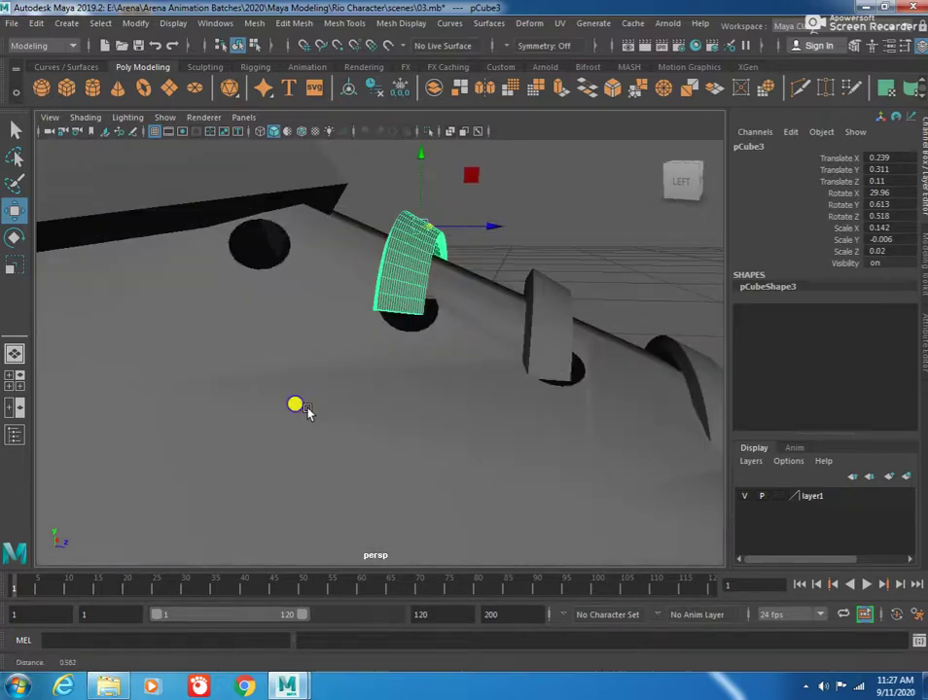
{"action": "right_click_drag", "start_coordinate": [292, 402], "coordinate": [331, 423], "text": "alt"}
{"action": "mouse_move", "coordinate": [331, 423]}
{"action": "left_mouse_down", "text": "alt"}
{"action": "mouse_move", "coordinate": [310, 397]}
{"action": "mouse_move", "coordinate": [201, 348]}
{"action": "mouse_move", "coordinate": [317, 305]}
{"action": "left_mouse_up", "text": "alt"}
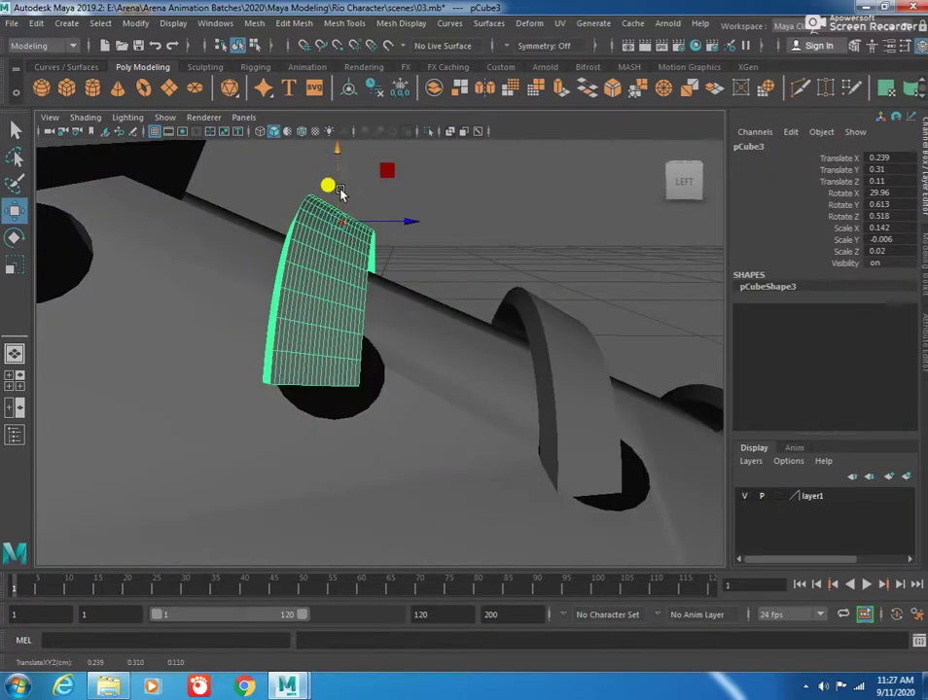
{"action": "left_click_drag", "start_coordinate": [387, 223], "coordinate": [401, 231]}
{"action": "mouse_move", "coordinate": [341, 165]}
{"action": "left_mouse_down"}
{"action": "mouse_move", "coordinate": [352, 162]}
{"action": "mouse_move", "coordinate": [321, 269]}
{"action": "left_mouse_up"}
{"action": "key", "text": "f"}
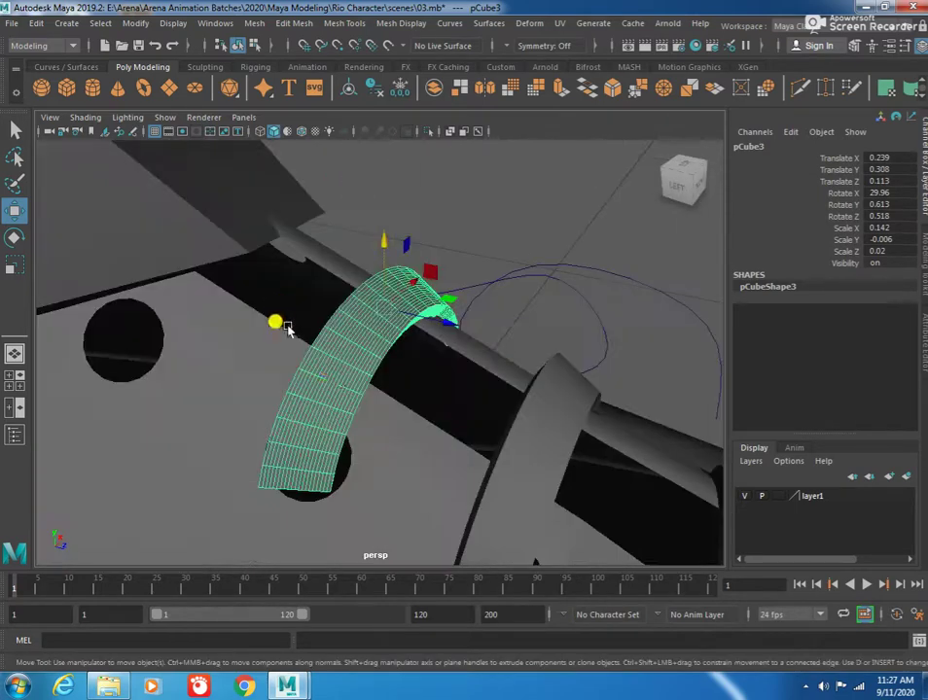
{"action": "left_click_drag", "start_coordinate": [290, 325], "coordinate": [320, 352], "text": "alt"}
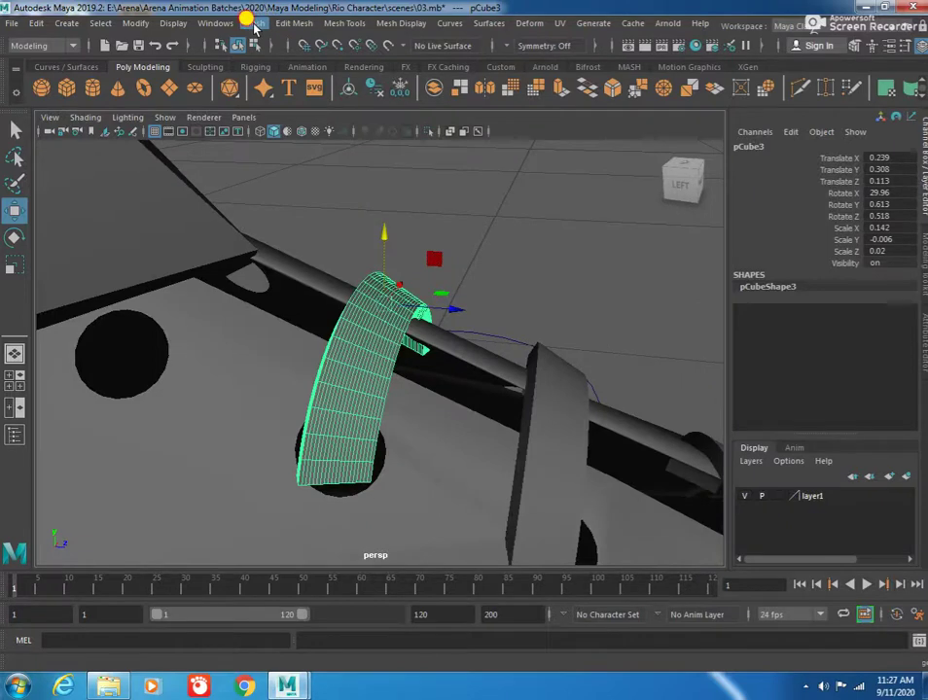
Step: Apply Mesh > Reduce at 50 percent to the lace arc, repeating it with G
{"action": "left_click", "coordinate": [253, 21]}
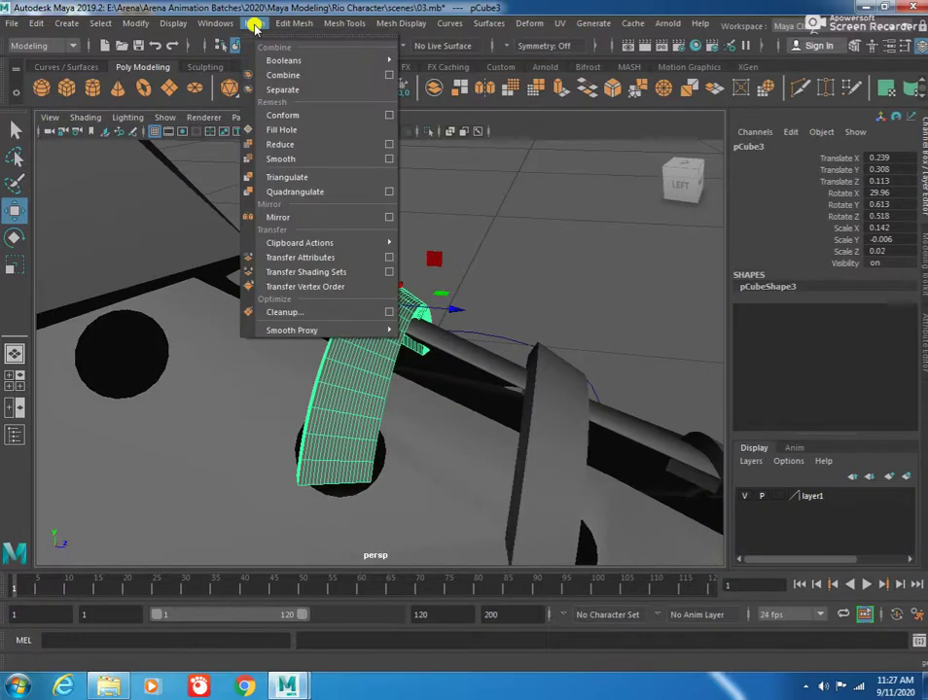
{"action": "left_click", "coordinate": [296, 143]}
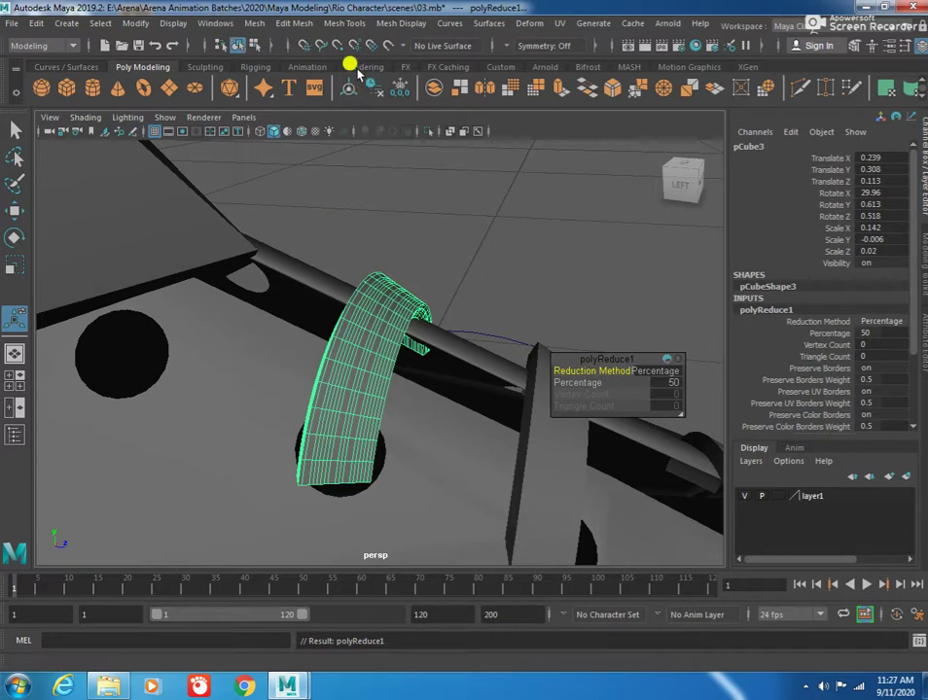
{"action": "key", "text": "g"}
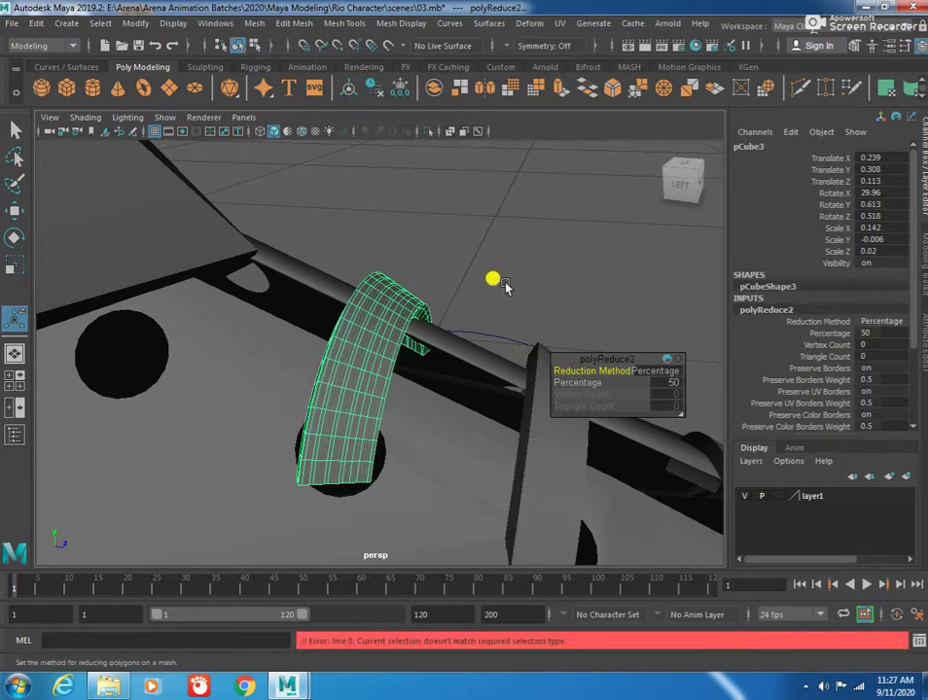
{"action": "key", "text": "g"}
{"action": "key", "text": "g"}
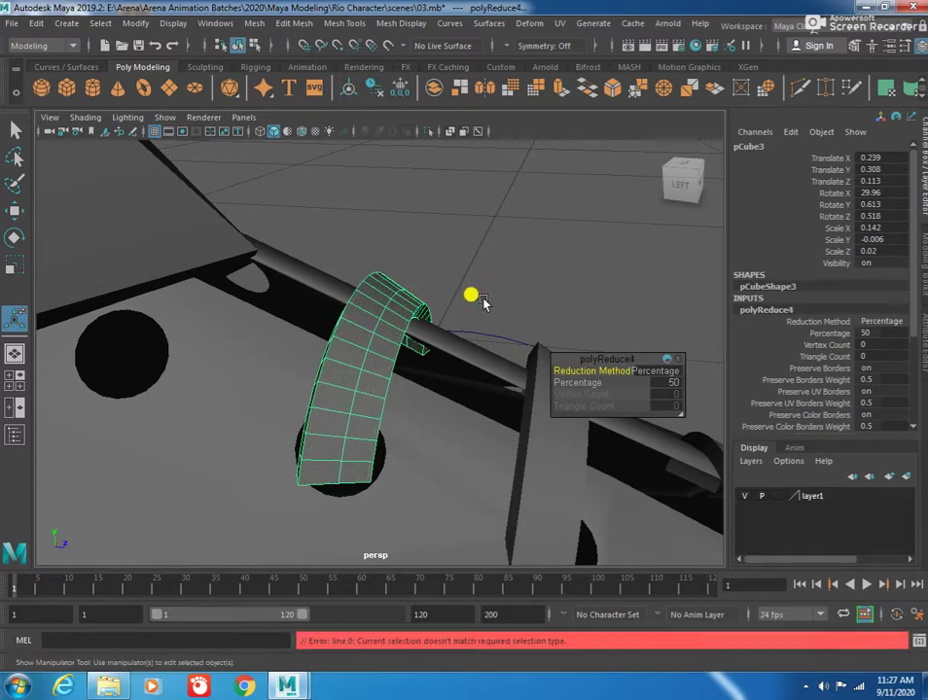
{"action": "mouse_move", "coordinate": [496, 296]}
{"action": "left_mouse_down", "text": "alt"}
{"action": "mouse_move", "coordinate": [451, 310]}
{"action": "mouse_move", "coordinate": [207, 319]}
{"action": "mouse_move", "coordinate": [186, 305]}
{"action": "mouse_move", "coordinate": [254, 314]}
{"action": "mouse_move", "coordinate": [363, 270]}
{"action": "mouse_move", "coordinate": [393, 379]}
{"action": "mouse_move", "coordinate": [530, 343]}
{"action": "mouse_move", "coordinate": [477, 352]}
{"action": "mouse_move", "coordinate": [368, 301]}
{"action": "left_mouse_up", "text": "alt"}
{"action": "mouse_move", "coordinate": [369, 300]}
{"action": "right_mouse_down", "text": "alt"}
{"action": "mouse_move", "coordinate": [259, 296]}
{"action": "mouse_move", "coordinate": [313, 303]}
{"action": "right_mouse_up", "text": "alt"}
{"action": "left_click_drag", "start_coordinate": [313, 303], "coordinate": [378, 372], "text": "alt"}
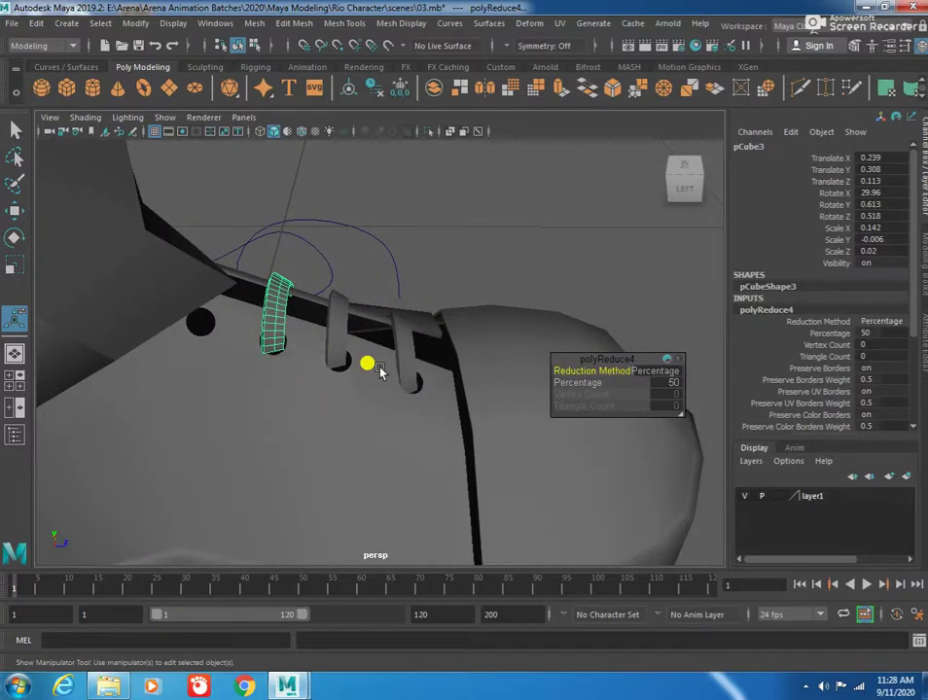
{"action": "mouse_move", "coordinate": [364, 364]}
{"action": "right_mouse_down", "text": "alt"}
{"action": "mouse_move", "coordinate": [448, 360]}
{"action": "mouse_move", "coordinate": [385, 345]}
{"action": "right_mouse_up", "text": "alt"}
Step: Reduce the pCube2 and pCube1 lace arcs by 50 percent too, then deselect
{"action": "left_click", "coordinate": [354, 275]}
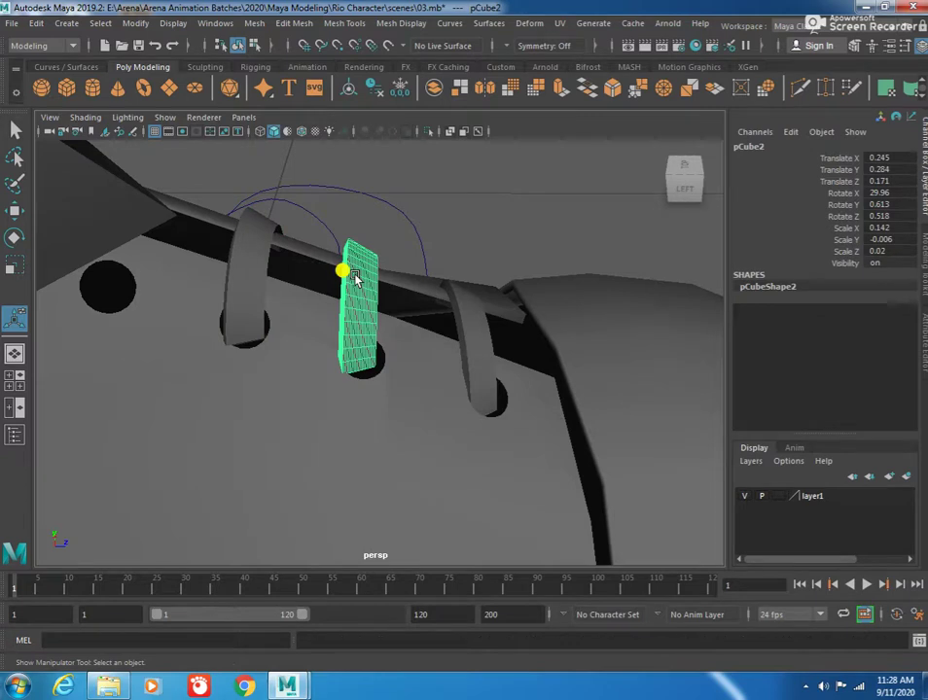
{"action": "key", "text": "g"}
{"action": "key", "text": "g"}
{"action": "left_click", "coordinate": [453, 324]}
{"action": "key", "text": "g"}
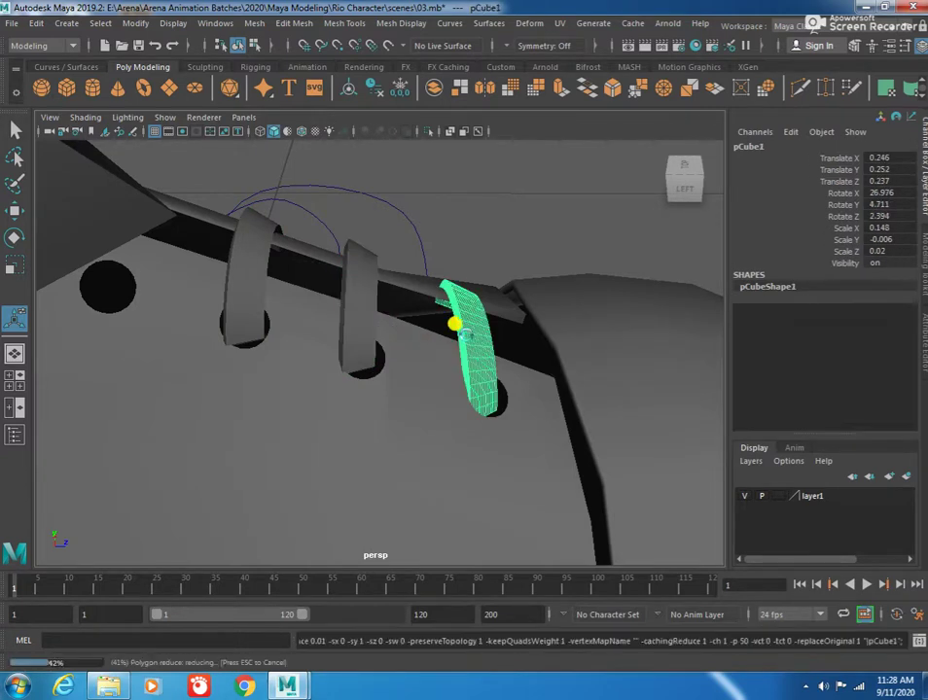
{"action": "key", "text": "g"}
{"action": "key", "text": "g"}
{"action": "key", "text": "g"}
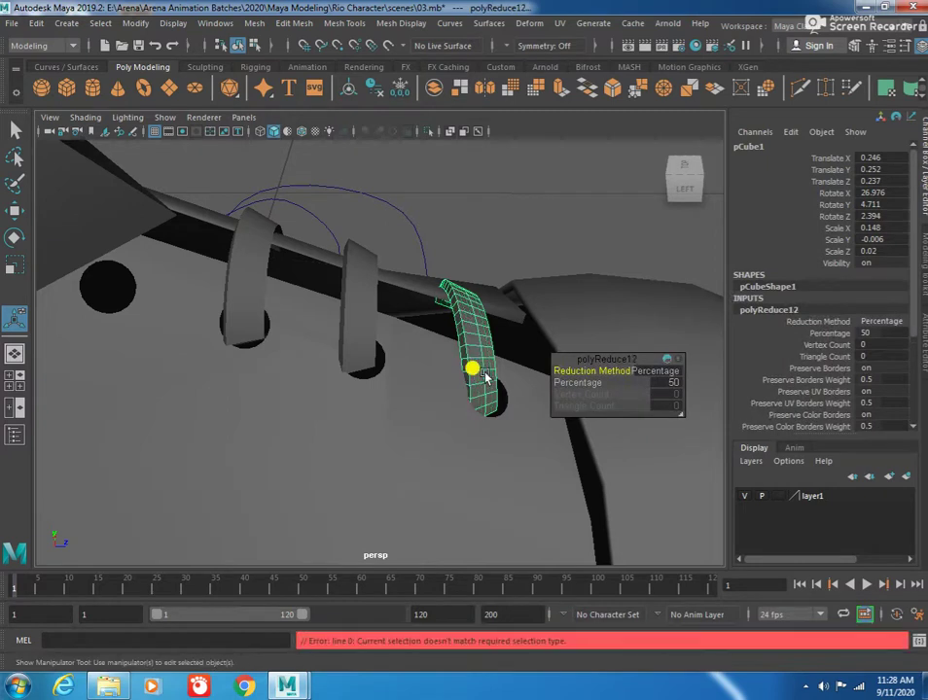
{"action": "mouse_move", "coordinate": [497, 251]}
{"action": "left_mouse_down", "text": "alt"}
{"action": "mouse_move", "coordinate": [508, 230]}
{"action": "mouse_move", "coordinate": [438, 281]}
{"action": "mouse_move", "coordinate": [401, 292]}
{"action": "left_mouse_up", "text": "alt"}
{"action": "left_click", "coordinate": [532, 246]}
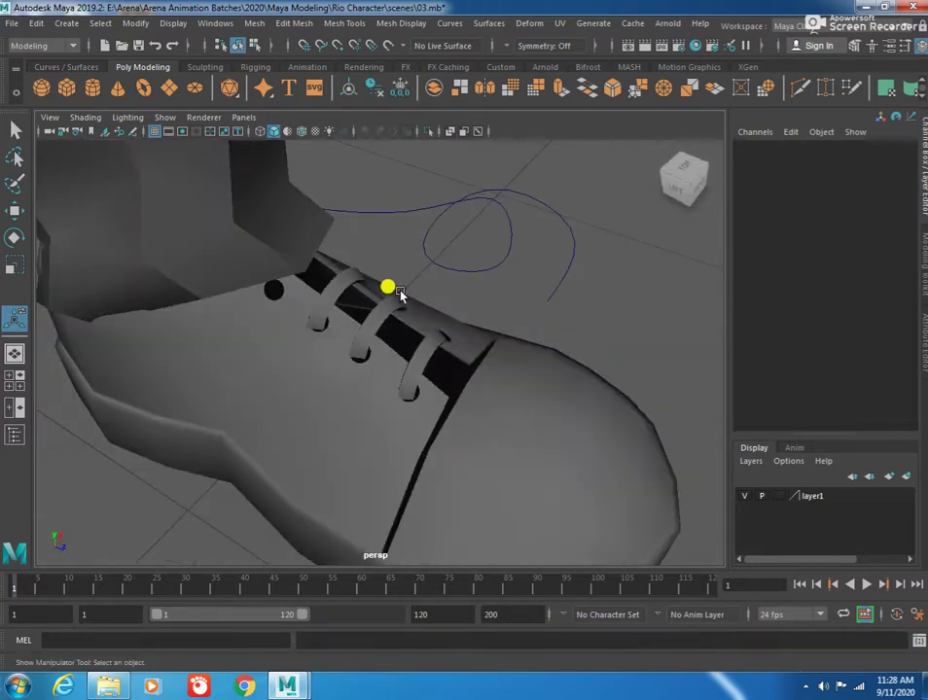
{"action": "left_click_drag", "start_coordinate": [424, 360], "coordinate": [391, 369], "text": "alt"}
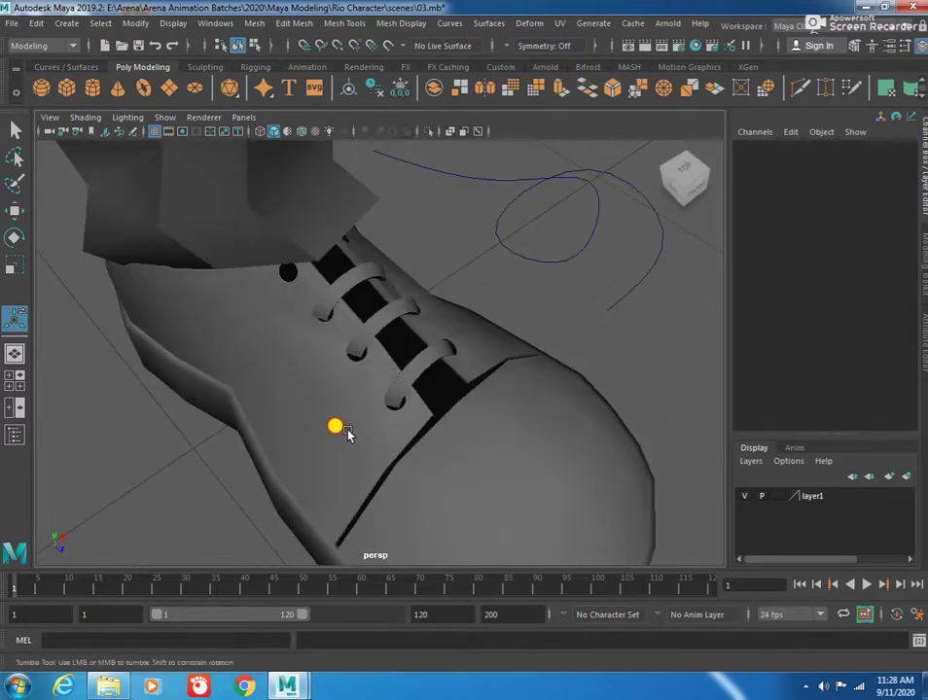
{"action": "scroll", "coordinate": [341, 428], "scroll_direction": "up", "scroll_amount": 1}
{"action": "scroll", "coordinate": [387, 447], "scroll_direction": "up", "scroll_amount": 2}
{"action": "scroll", "coordinate": [372, 430], "scroll_direction": "down", "scroll_amount": 1}
{"action": "scroll", "coordinate": [452, 375], "scroll_direction": "up", "scroll_amount": 1}
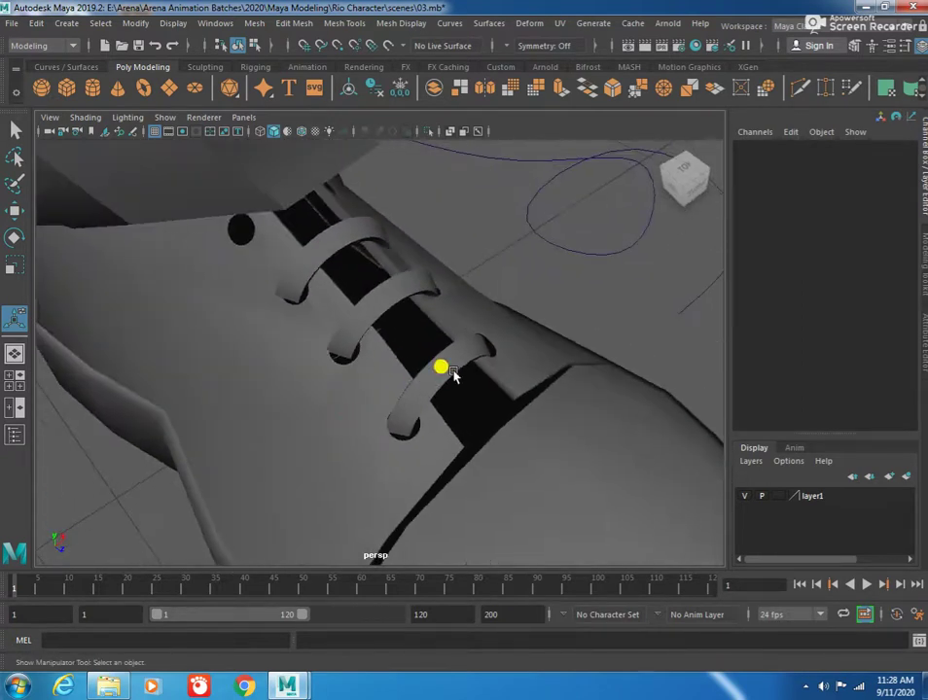
{"action": "left_click", "coordinate": [452, 375]}
{"action": "mouse_move", "coordinate": [452, 375]}
{"action": "left_mouse_down", "text": "alt"}
{"action": "mouse_move", "coordinate": [482, 299]}
{"action": "mouse_move", "coordinate": [482, 317]}
{"action": "mouse_move", "coordinate": [400, 358]}
{"action": "mouse_move", "coordinate": [355, 365]}
{"action": "mouse_move", "coordinate": [385, 387]}
{"action": "mouse_move", "coordinate": [327, 367]}
{"action": "mouse_move", "coordinate": [347, 348]}
{"action": "mouse_move", "coordinate": [358, 356]}
{"action": "left_mouse_up", "text": "alt"}
{"action": "scroll", "coordinate": [358, 356], "scroll_direction": "up", "scroll_amount": 1}
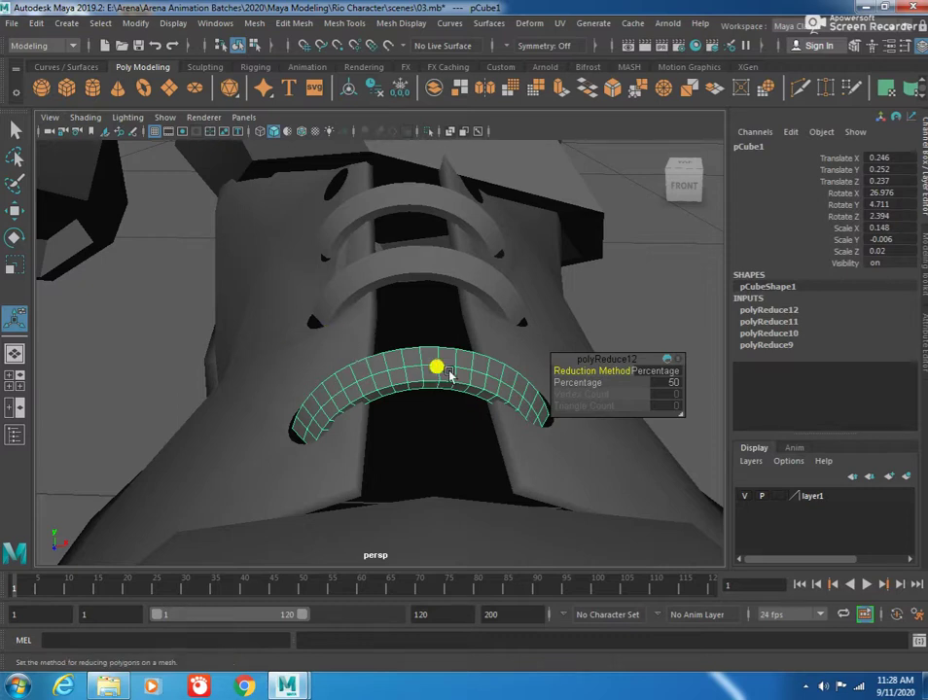
{"action": "left_click_drag", "start_coordinate": [420, 374], "coordinate": [320, 371], "text": "alt"}
{"action": "key", "text": "g"}
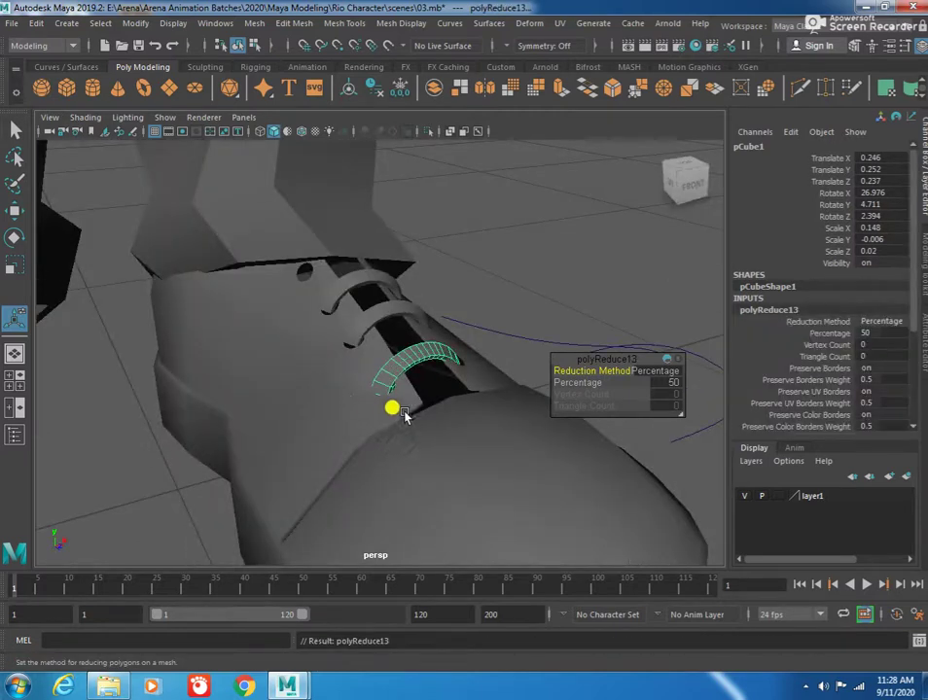
{"action": "key", "text": "g"}
{"action": "key", "text": "g"}
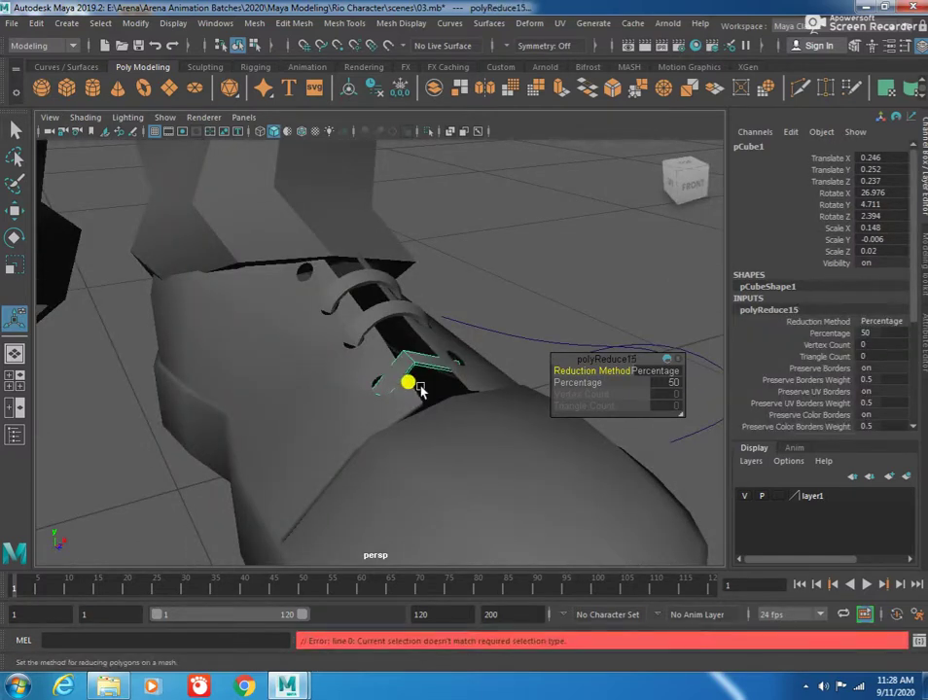
{"action": "key", "text": "ctrl+z"}
{"action": "key", "text": "ctrl+z"}
{"action": "key", "text": "ctrl+z"}
{"action": "mouse_move", "coordinate": [387, 374]}
{"action": "right_mouse_down", "text": "alt"}
{"action": "mouse_move", "coordinate": [400, 400]}
{"action": "mouse_move", "coordinate": [252, 325]}
{"action": "mouse_move", "coordinate": [129, 389]}
{"action": "right_mouse_up", "text": "alt"}
{"action": "left_click", "coordinate": [185, 399]}
{"action": "mouse_move", "coordinate": [129, 389]}
{"action": "left_mouse_down", "text": "alt"}
{"action": "mouse_move", "coordinate": [366, 401]}
{"action": "mouse_move", "coordinate": [616, 272]}
{"action": "mouse_move", "coordinate": [539, 253]}
{"action": "mouse_move", "coordinate": [559, 398]}
{"action": "mouse_move", "coordinate": [472, 314]}
{"action": "mouse_move", "coordinate": [401, 407]}
{"action": "mouse_move", "coordinate": [416, 440]}
{"action": "left_mouse_up", "text": "alt"}
{"action": "left_click", "coordinate": [463, 485]}
{"action": "mouse_move", "coordinate": [375, 474]}
{"action": "left_mouse_down", "text": "alt"}
{"action": "mouse_move", "coordinate": [489, 466]}
{"action": "mouse_move", "coordinate": [515, 443]}
{"action": "mouse_move", "coordinate": [317, 440]}
{"action": "mouse_move", "coordinate": [389, 356]}
{"action": "mouse_move", "coordinate": [369, 352]}
{"action": "left_mouse_up", "text": "alt"}
{"action": "scroll", "coordinate": [438, 358], "scroll_direction": "up", "scroll_amount": 3}
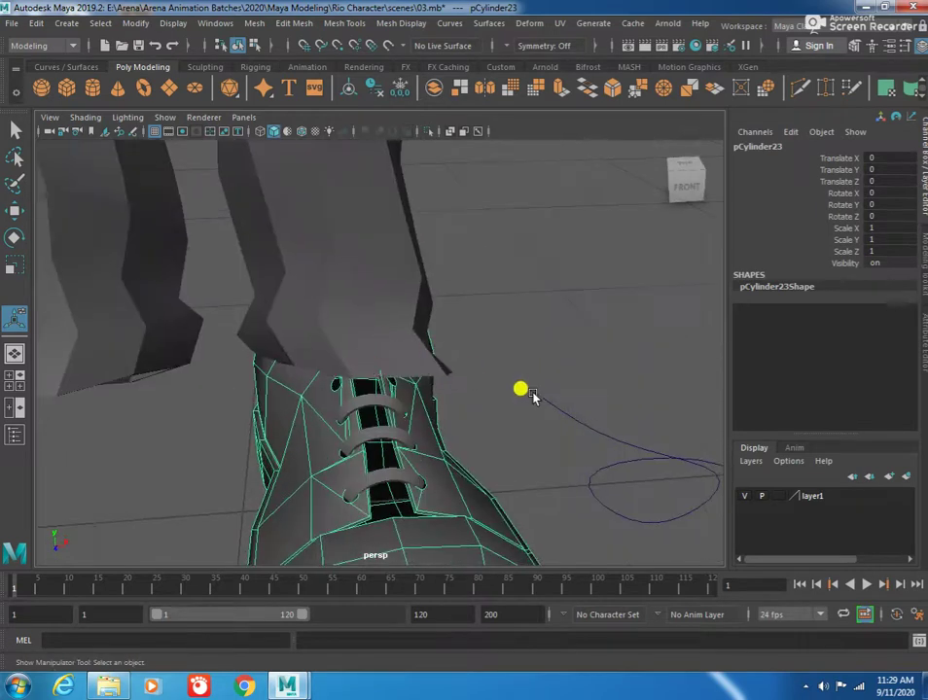
{"action": "left_click", "coordinate": [484, 346]}
{"action": "mouse_move", "coordinate": [484, 346]}
{"action": "left_mouse_down", "text": "alt"}
{"action": "mouse_move", "coordinate": [472, 365]}
{"action": "mouse_move", "coordinate": [387, 380]}
{"action": "left_mouse_up", "text": "alt"}
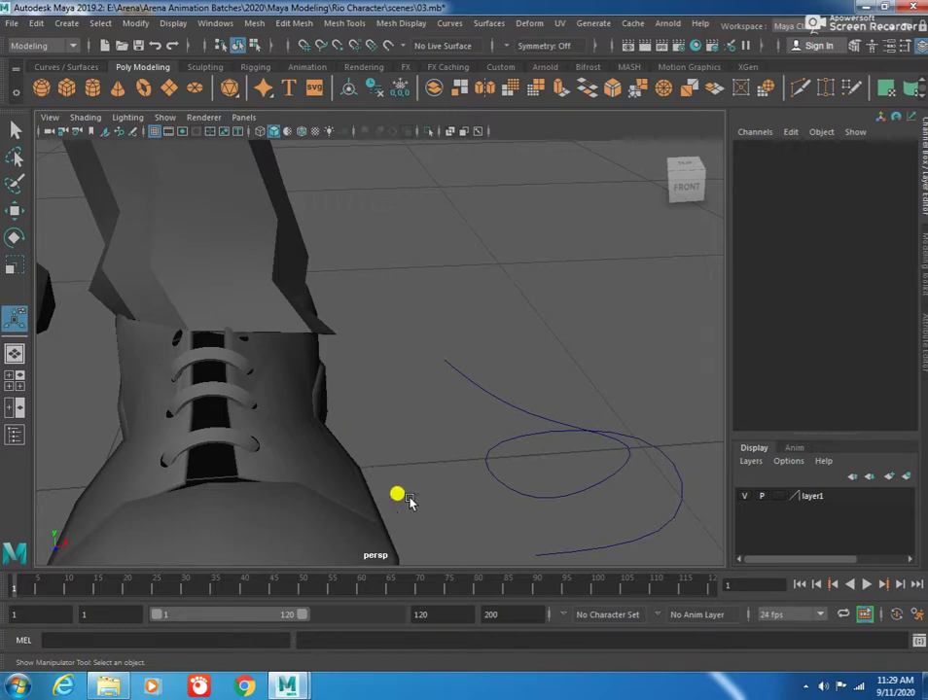
{"action": "mouse_move", "coordinate": [331, 394]}
{"action": "right_mouse_down", "text": "alt"}
{"action": "mouse_move", "coordinate": [372, 399]}
{"action": "mouse_move", "coordinate": [383, 431]}
{"action": "right_mouse_up", "text": "alt"}
{"action": "mouse_move", "coordinate": [383, 430]}
{"action": "left_mouse_down", "text": "alt"}
{"action": "mouse_move", "coordinate": [412, 457]}
{"action": "mouse_move", "coordinate": [383, 425]}
{"action": "mouse_move", "coordinate": [412, 368]}
{"action": "mouse_move", "coordinate": [440, 361]}
{"action": "left_mouse_up", "text": "alt"}
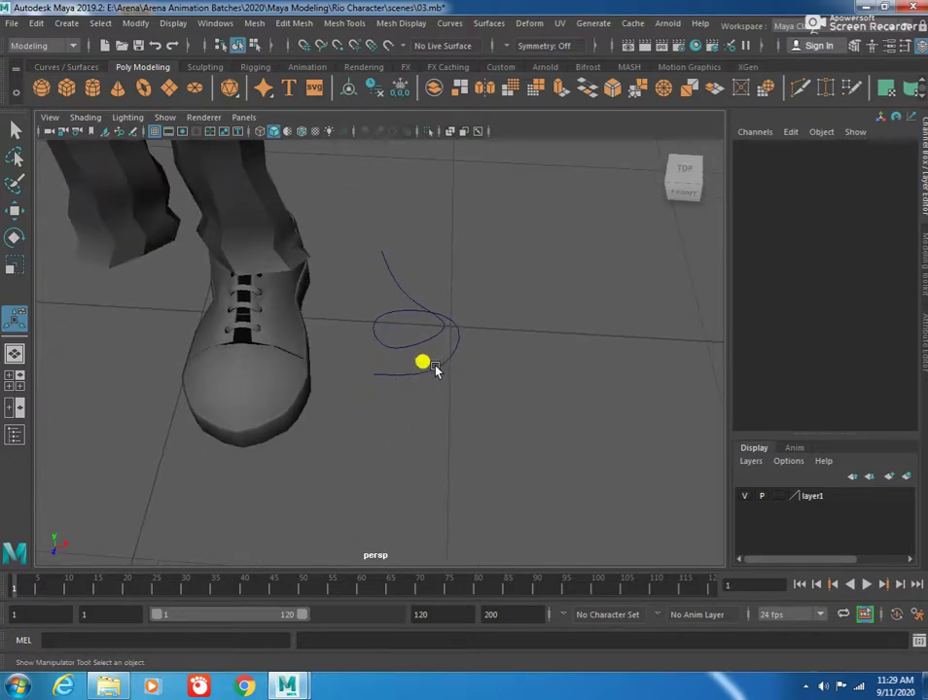
{"action": "mouse_move", "coordinate": [421, 402]}
{"action": "left_mouse_down", "text": "alt"}
{"action": "mouse_move", "coordinate": [466, 366]}
{"action": "mouse_move", "coordinate": [352, 315]}
{"action": "mouse_move", "coordinate": [345, 344]}
{"action": "mouse_move", "coordinate": [347, 328]}
{"action": "left_mouse_up", "text": "alt"}
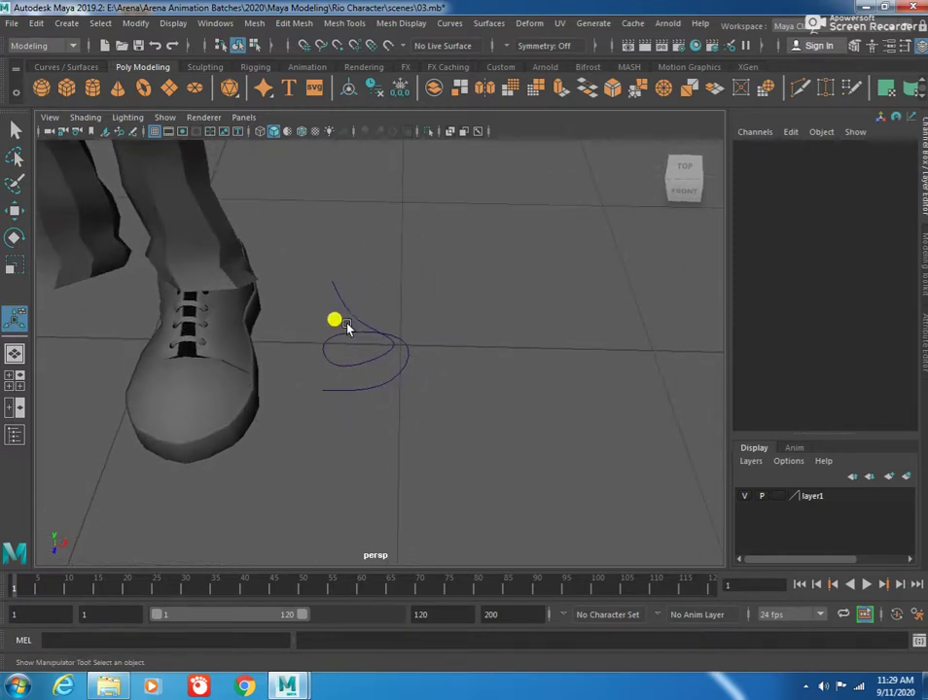
Step: Start an EP curve beside the first lace curve and draw the bow's left loop
{"action": "left_click", "coordinate": [70, 66]}
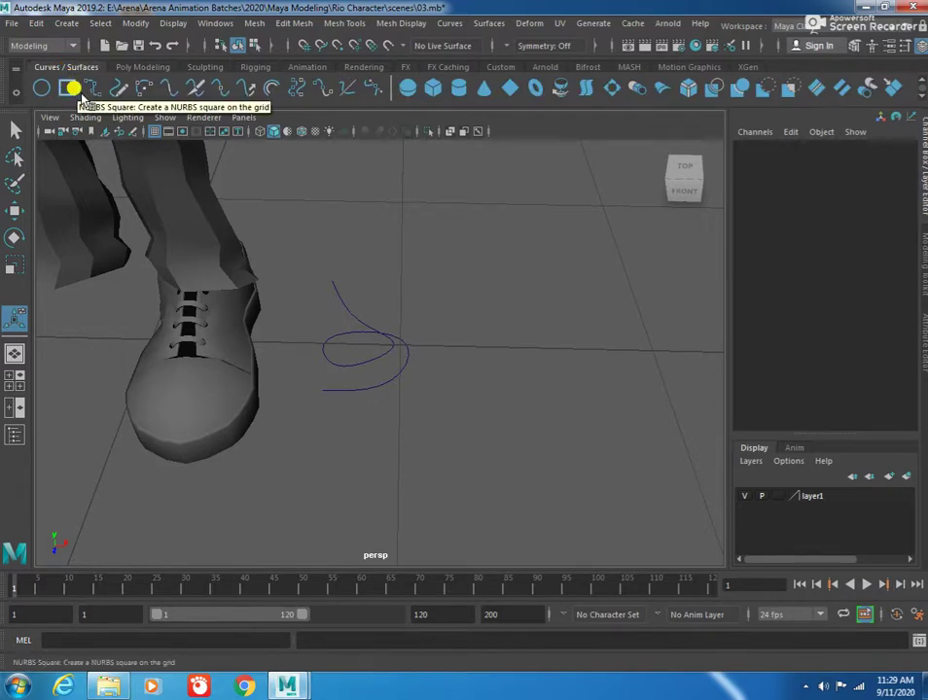
{"action": "left_click", "coordinate": [93, 87]}
{"action": "mouse_move", "coordinate": [462, 319]}
{"action": "middle_mouse_down", "text": "alt"}
{"action": "mouse_move", "coordinate": [394, 315]}
{"action": "mouse_move", "coordinate": [414, 311]}
{"action": "mouse_move", "coordinate": [433, 372]}
{"action": "middle_mouse_up", "text": "alt"}
{"action": "left_click", "coordinate": [561, 388]}
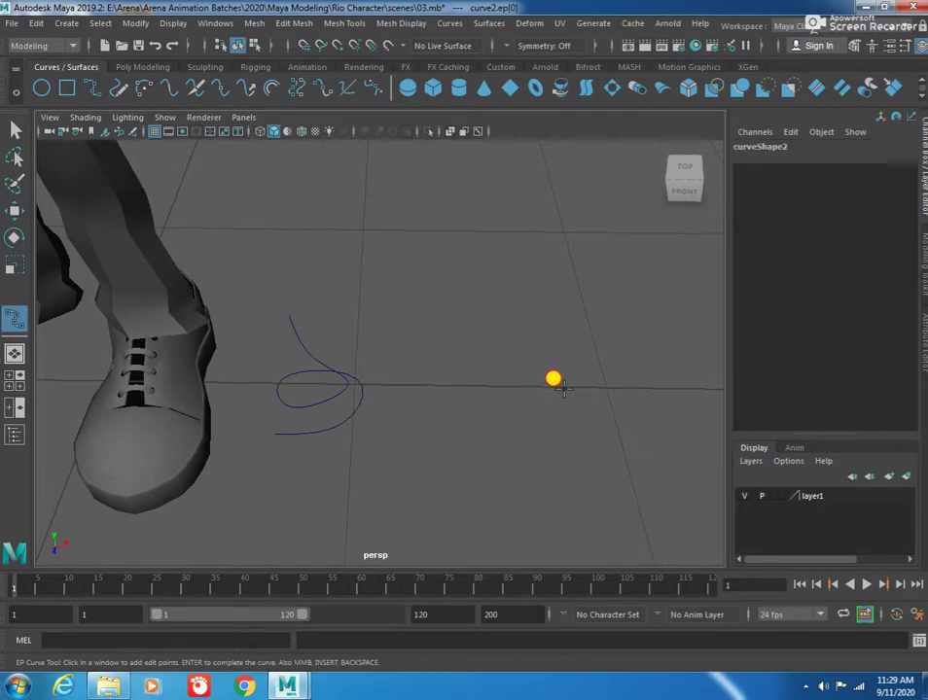
{"action": "left_click", "coordinate": [532, 372]}
{"action": "left_click", "coordinate": [471, 340]}
{"action": "left_click", "coordinate": [433, 342]}
{"action": "left_click", "coordinate": [399, 360]}
{"action": "left_click", "coordinate": [387, 397]}
{"action": "left_click", "coordinate": [414, 407]}
{"action": "left_click", "coordinate": [454, 400]}
Step: Draw the bow's right loop, ending the curve near the centre bottom
{"action": "left_click", "coordinate": [471, 380]}
{"action": "left_click", "coordinate": [495, 358]}
{"action": "left_click", "coordinate": [525, 338]}
{"action": "left_click", "coordinate": [556, 323]}
{"action": "left_click", "coordinate": [584, 321]}
{"action": "left_click", "coordinate": [607, 374]}
{"action": "left_click", "coordinate": [573, 408]}
{"action": "left_click", "coordinate": [536, 401]}
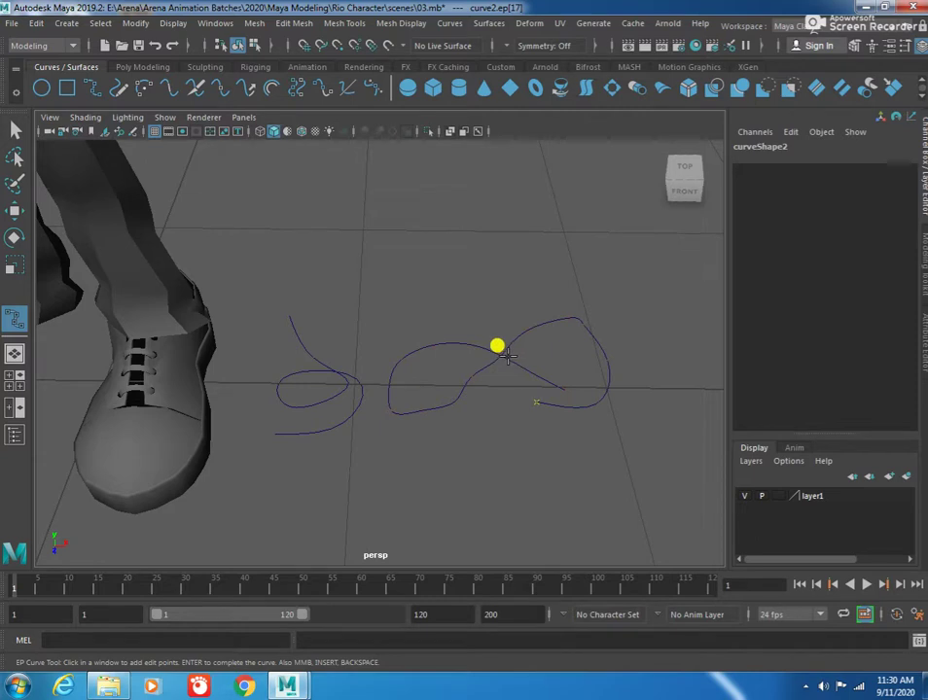
Step: Finish curve2 and reselect it
{"action": "mouse_move", "coordinate": [522, 391]}
{"action": "right_mouse_down", "text": "alt"}
{"action": "mouse_move", "coordinate": [555, 464]}
{"action": "mouse_move", "coordinate": [482, 450]}
{"action": "mouse_move", "coordinate": [549, 378]}
{"action": "right_mouse_up", "text": "alt"}
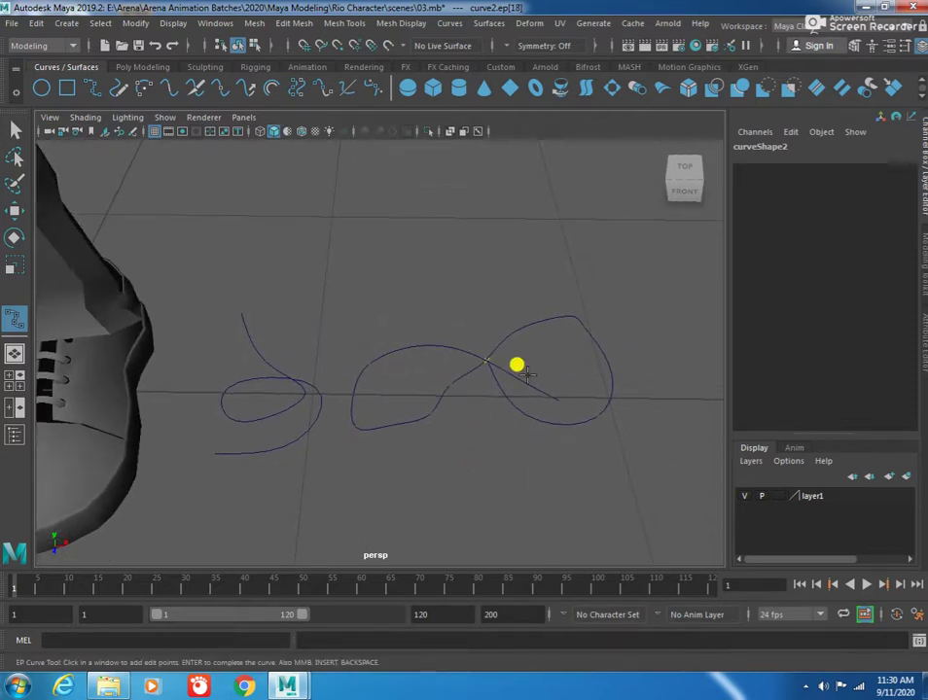
{"action": "key", "text": "w"}
{"action": "left_click", "coordinate": [486, 330]}
{"action": "left_click", "coordinate": [503, 346]}
{"action": "right_click", "coordinate": [503, 327]}
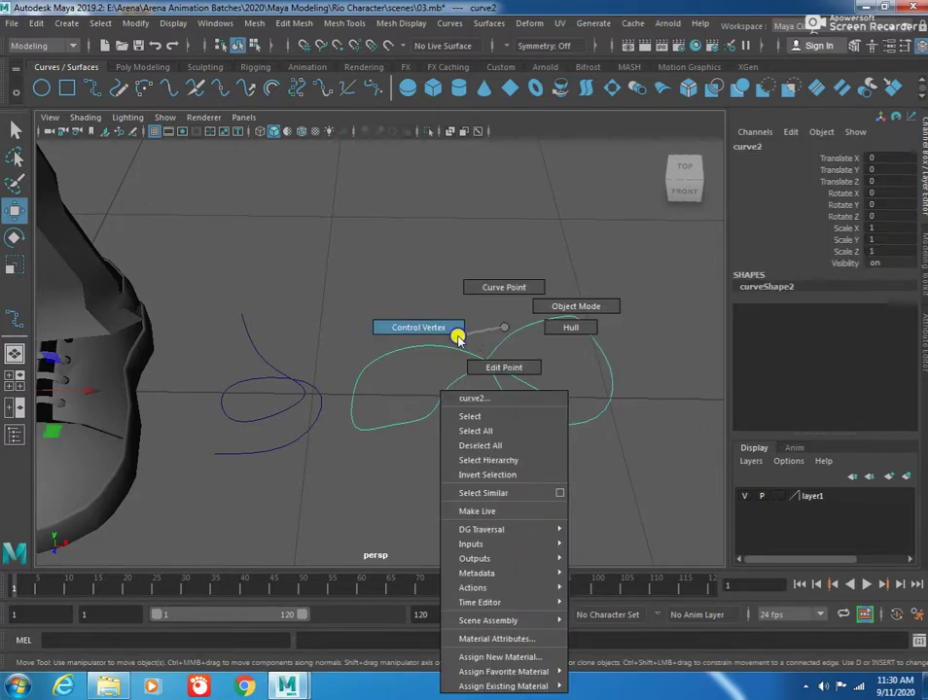
Step: Delete the right loop's CVs and pull CV[0] rightward, leaving one teardrop loop
{"action": "left_click", "coordinate": [457, 335]}
{"action": "left_click_drag", "start_coordinate": [488, 464], "coordinate": [490, 461]}
{"action": "key", "text": "Delete"}
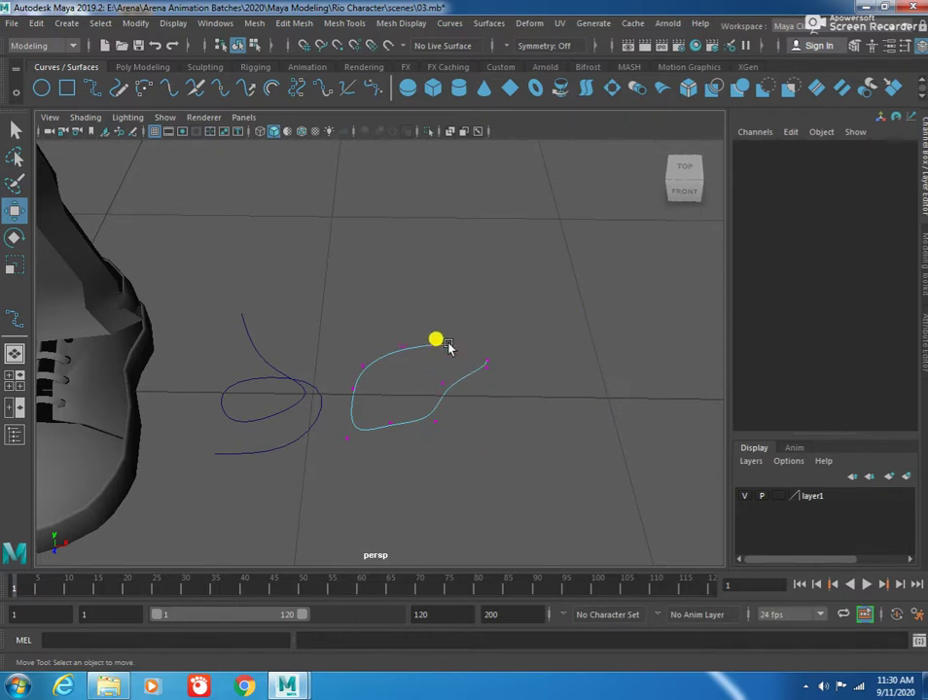
{"action": "left_click", "coordinate": [449, 342]}
{"action": "left_click_drag", "start_coordinate": [449, 343], "coordinate": [476, 352]}
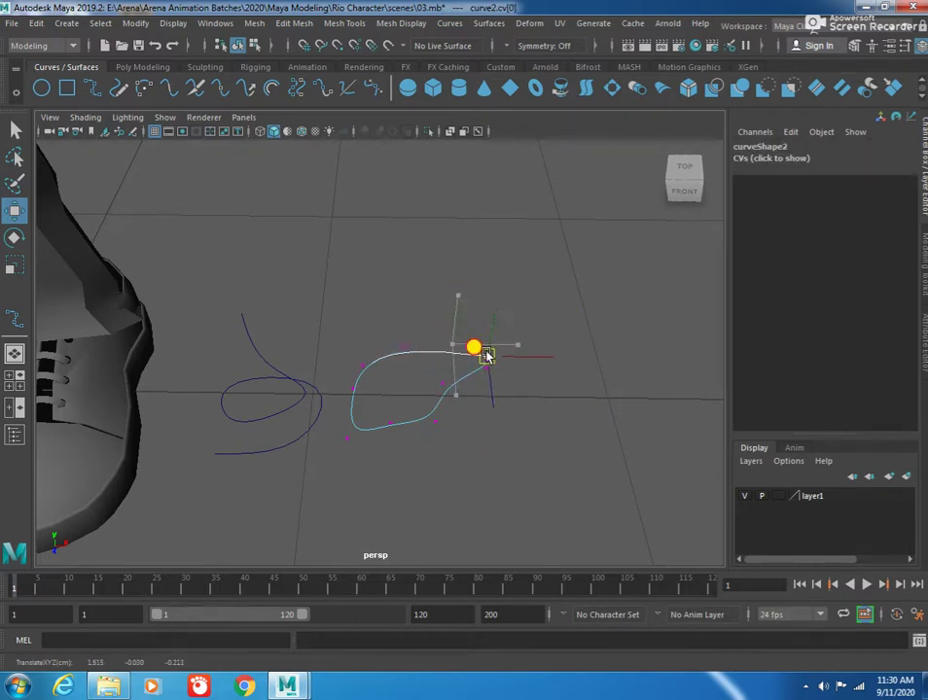
{"action": "left_click", "coordinate": [534, 430]}
{"action": "mouse_move", "coordinate": [438, 379]}
{"action": "right_mouse_down"}
{"action": "mouse_move", "coordinate": [475, 359]}
{"action": "mouse_move", "coordinate": [528, 428]}
{"action": "mouse_move", "coordinate": [444, 374]}
{"action": "mouse_move", "coordinate": [439, 399]}
{"action": "right_mouse_up"}
{"action": "left_click", "coordinate": [491, 372]}
{"action": "left_click", "coordinate": [476, 377]}
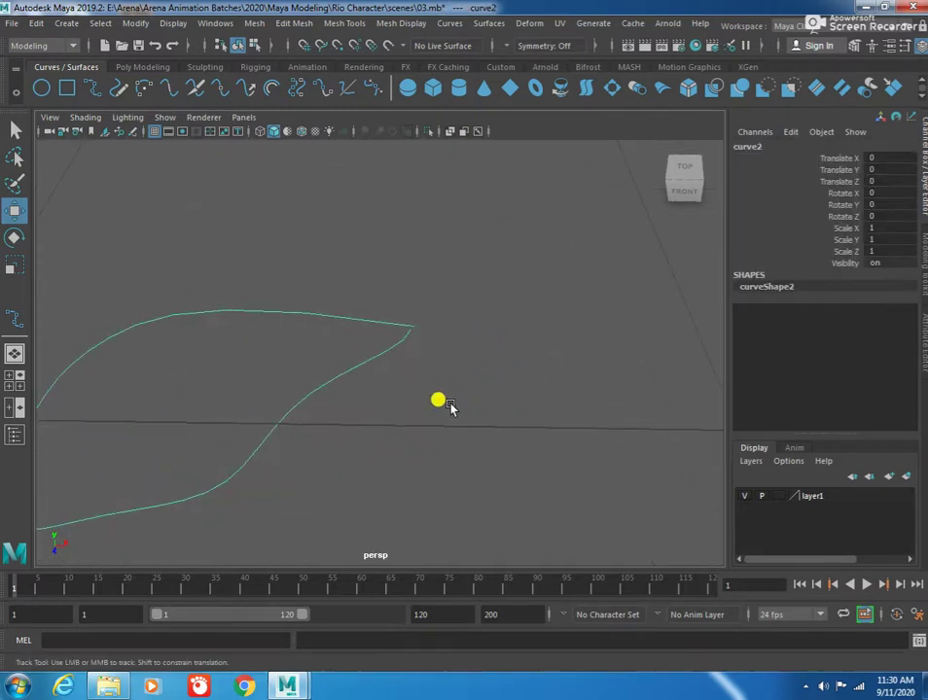
Step: Create a test square curve, move it past the curves, then delete it
{"action": "left_click", "coordinate": [66, 87]}
{"action": "mouse_move", "coordinate": [457, 416]}
{"action": "right_mouse_down", "text": "alt"}
{"action": "mouse_move", "coordinate": [311, 369]}
{"action": "mouse_move", "coordinate": [234, 364]}
{"action": "mouse_move", "coordinate": [243, 371]}
{"action": "right_mouse_up", "text": "alt"}
{"action": "mouse_move", "coordinate": [175, 374]}
{"action": "left_mouse_down"}
{"action": "mouse_move", "coordinate": [564, 386]}
{"action": "mouse_move", "coordinate": [400, 373]}
{"action": "left_mouse_up"}
{"action": "key", "text": "r"}
{"action": "key", "text": "Delete"}
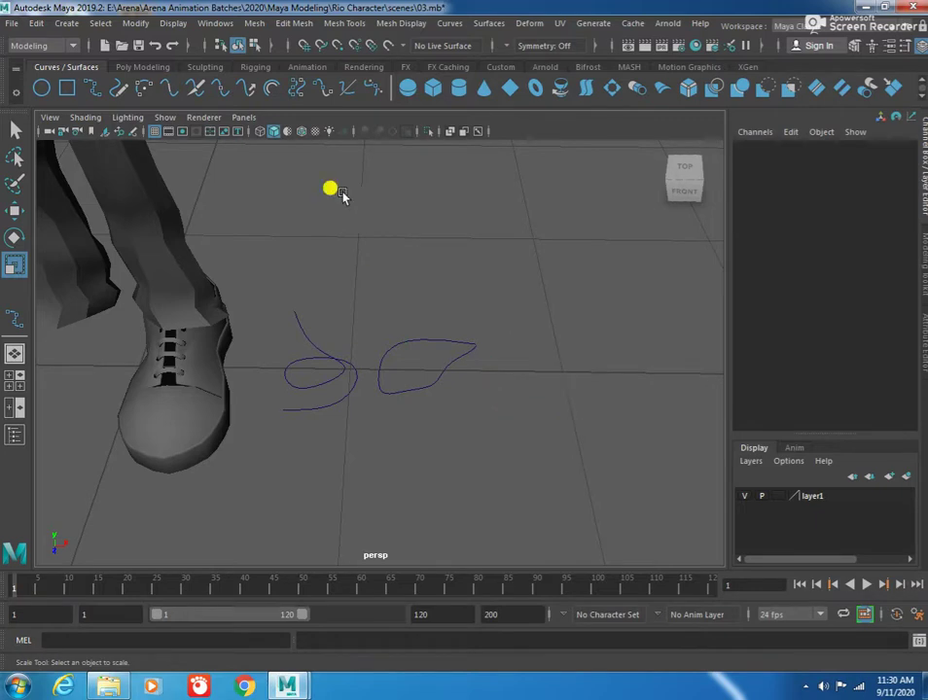
{"action": "left_click", "coordinate": [144, 65]}
Step: Create a polygon cube, shrink it, and move it toward the curves
{"action": "left_click", "coordinate": [62, 91]}
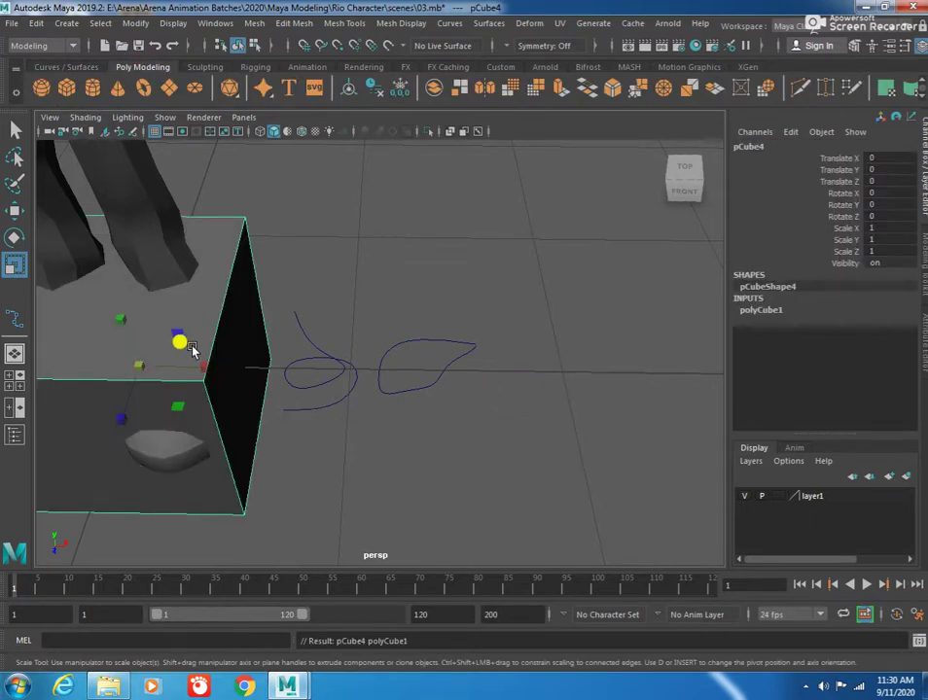
{"action": "left_click_drag", "start_coordinate": [139, 366], "coordinate": [15, 379]}
{"action": "key", "text": "w"}
{"action": "mouse_move", "coordinate": [180, 369]}
{"action": "left_mouse_down"}
{"action": "mouse_move", "coordinate": [579, 350]}
{"action": "mouse_move", "coordinate": [521, 364]}
{"action": "mouse_move", "coordinate": [441, 367]}
{"action": "left_mouse_up"}
Step: Flatten the cube vertically and position it near the bow curve's end
{"action": "key", "text": "r"}
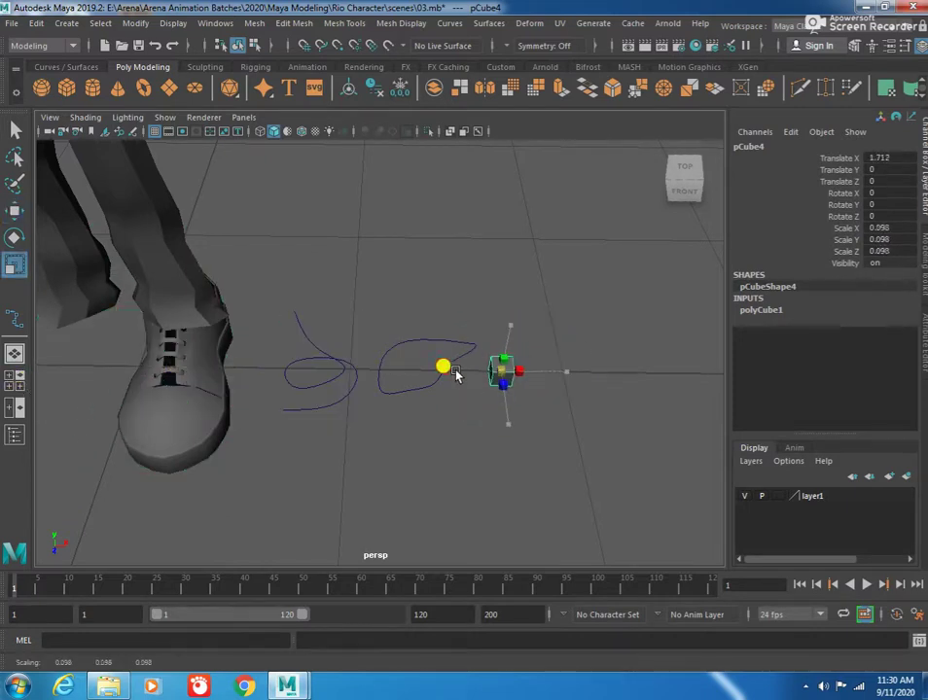
{"action": "scroll", "coordinate": [475, 332], "scroll_direction": "up", "scroll_amount": 3}
{"action": "scroll", "coordinate": [504, 377], "scroll_direction": "up", "scroll_amount": 2}
{"action": "mouse_move", "coordinate": [533, 317]}
{"action": "left_mouse_down"}
{"action": "mouse_move", "coordinate": [544, 346]}
{"action": "mouse_move", "coordinate": [548, 334]}
{"action": "mouse_move", "coordinate": [448, 309]}
{"action": "left_mouse_up"}
{"action": "key", "text": "w"}
{"action": "scroll", "coordinate": [448, 309], "scroll_direction": "up", "scroll_amount": 3}
{"action": "scroll", "coordinate": [425, 346], "scroll_direction": "up", "scroll_amount": 3}
{"action": "key", "text": "f"}
{"action": "scroll", "coordinate": [520, 370], "scroll_direction": "down", "scroll_amount": 5}
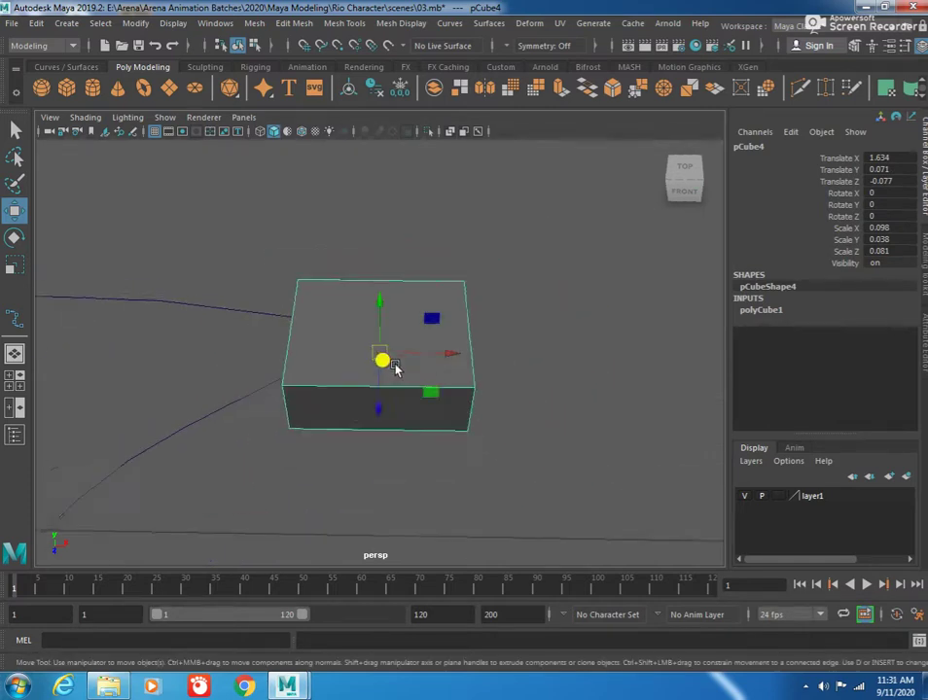
{"action": "left_click_drag", "start_coordinate": [385, 360], "coordinate": [476, 328], "text": "alt"}
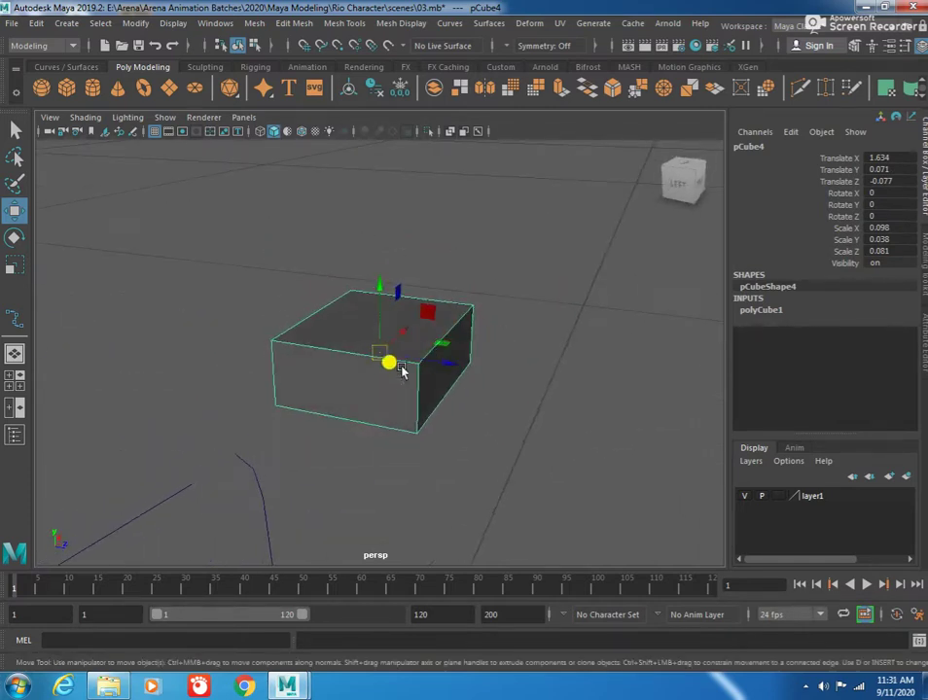
{"action": "mouse_move", "coordinate": [378, 361]}
{"action": "left_mouse_down"}
{"action": "mouse_move", "coordinate": [275, 440]}
{"action": "mouse_move", "coordinate": [348, 367]}
{"action": "mouse_move", "coordinate": [338, 358]}
{"action": "left_mouse_up"}
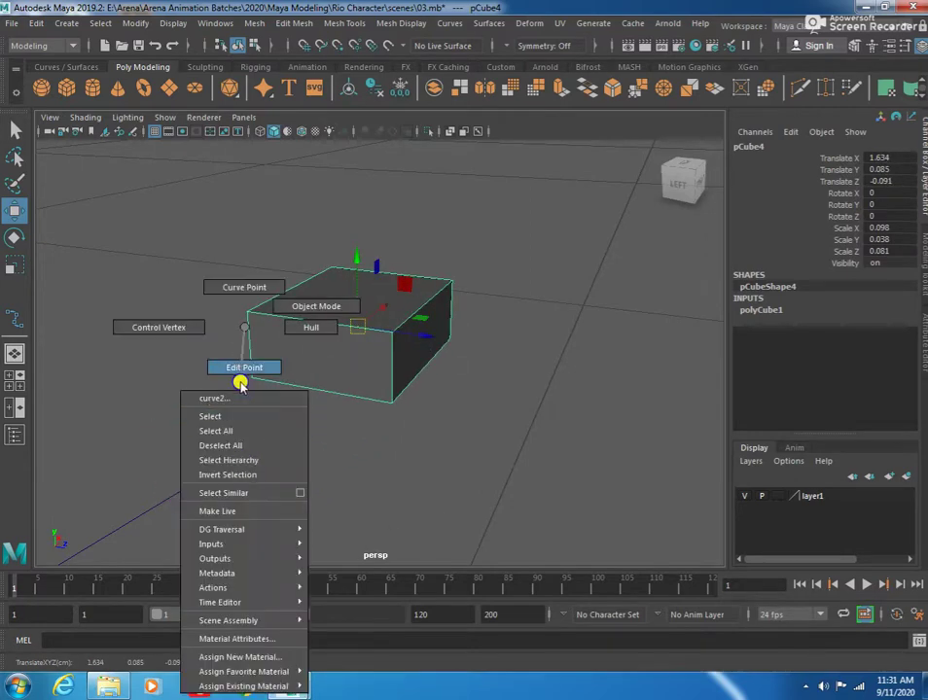
Step: Move the cube onto the curve's start and tilt it to follow the curve
{"action": "right_click_drag", "start_coordinate": [244, 464], "coordinate": [312, 437]}
{"action": "mouse_move", "coordinate": [361, 341]}
{"action": "left_mouse_down"}
{"action": "mouse_move", "coordinate": [281, 407]}
{"action": "mouse_move", "coordinate": [288, 468]}
{"action": "mouse_move", "coordinate": [277, 497]}
{"action": "left_mouse_up"}
{"action": "key", "text": "e"}
{"action": "mouse_move", "coordinate": [237, 435]}
{"action": "left_mouse_down"}
{"action": "mouse_move", "coordinate": [300, 425]}
{"action": "mouse_move", "coordinate": [289, 427]}
{"action": "mouse_move", "coordinate": [253, 379]}
{"action": "mouse_move", "coordinate": [294, 418]}
{"action": "mouse_move", "coordinate": [337, 403]}
{"action": "left_mouse_up"}
{"action": "key", "text": "w"}
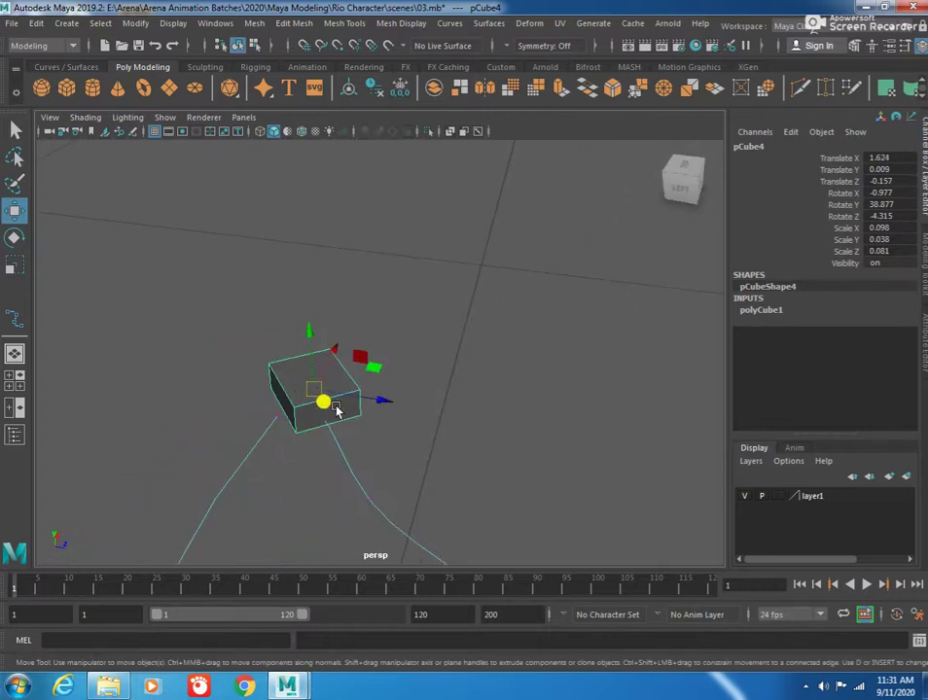
Step: Select the cube's front face plus the bow curve and open Extrude Face Options
{"action": "key", "text": "F11"}
{"action": "left_click", "coordinate": [343, 415]}
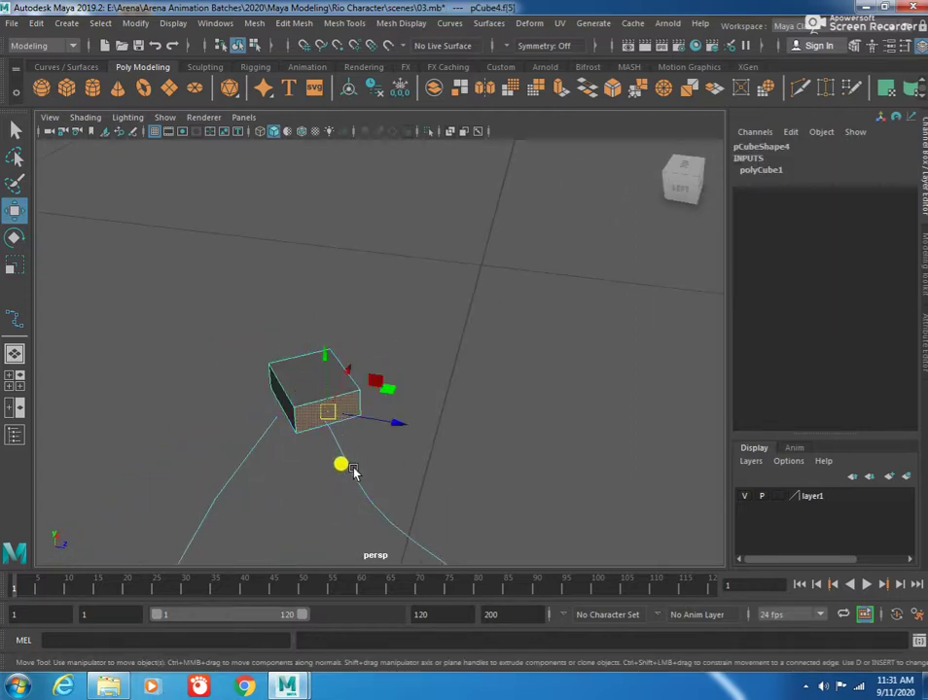
{"action": "left_click", "coordinate": [340, 433]}
{"action": "left_click", "coordinate": [336, 411]}
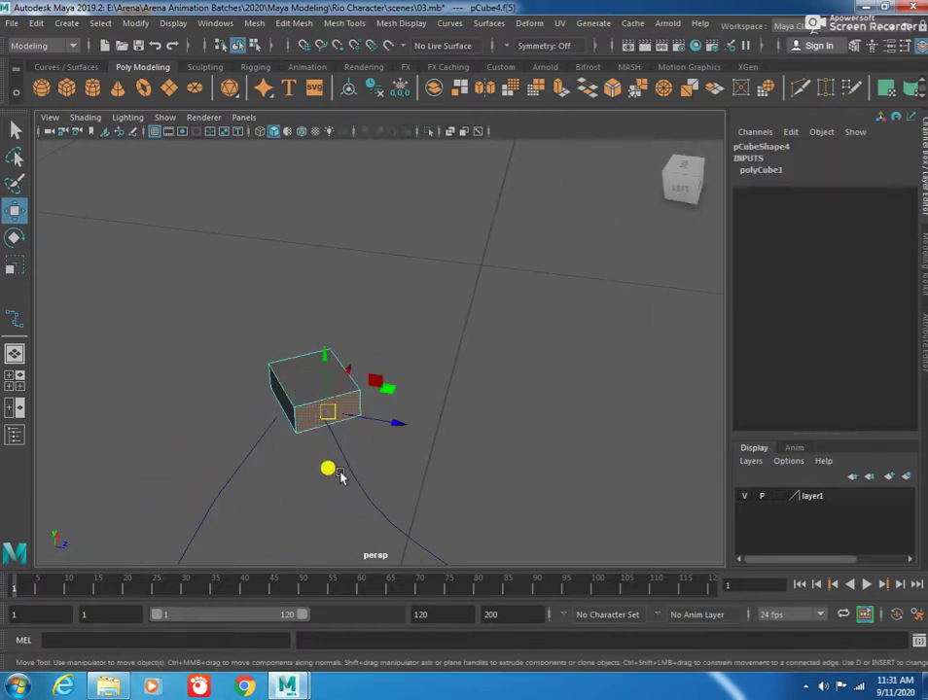
{"action": "left_click", "coordinate": [348, 467], "text": "shift"}
{"action": "key", "text": "f"}
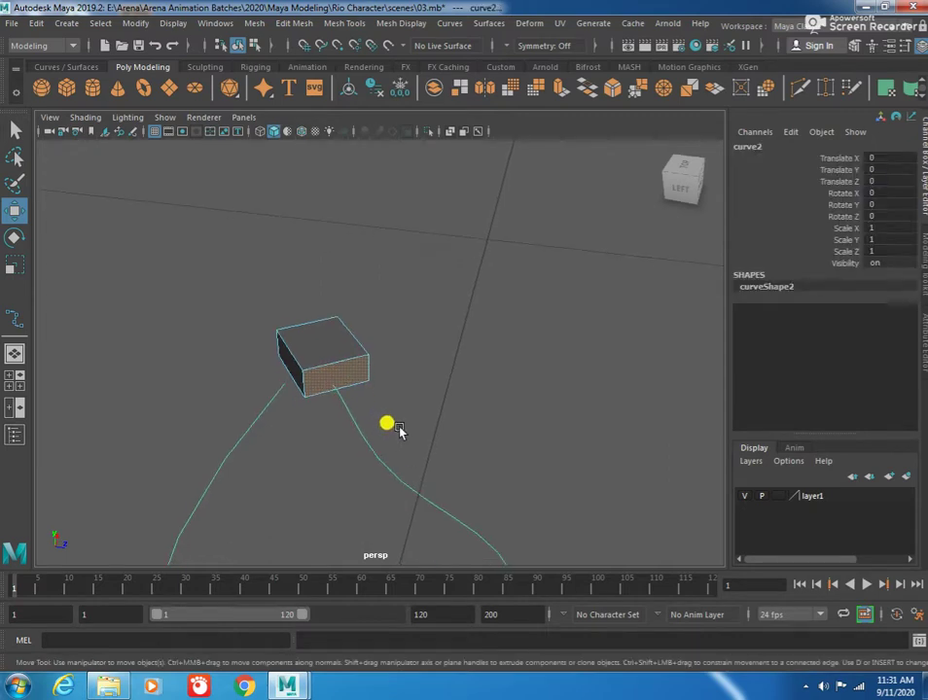
{"action": "left_click", "coordinate": [252, 23]}
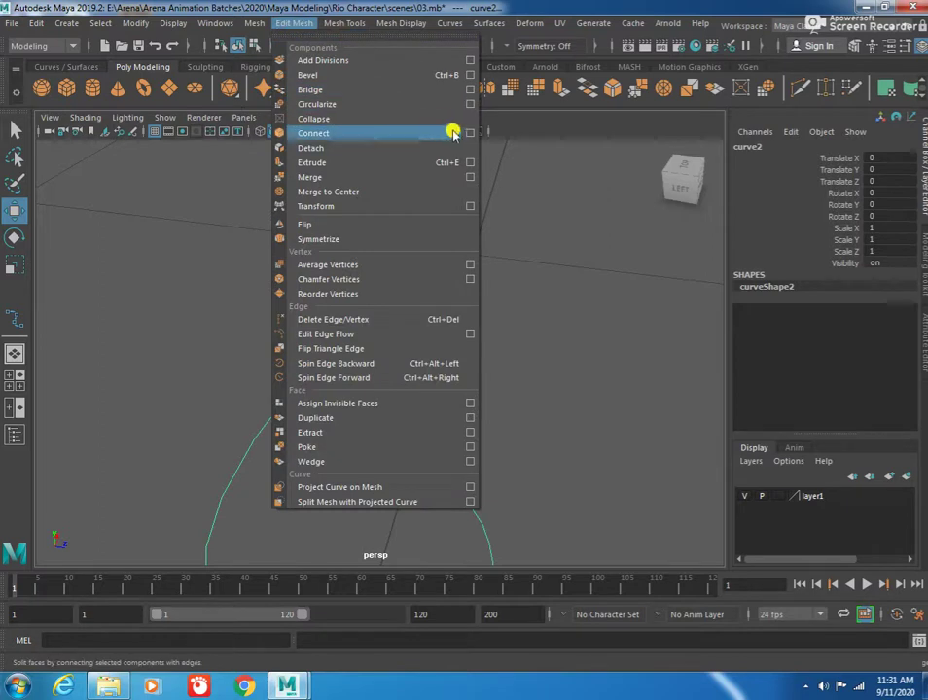
{"action": "left_click", "coordinate": [469, 162]}
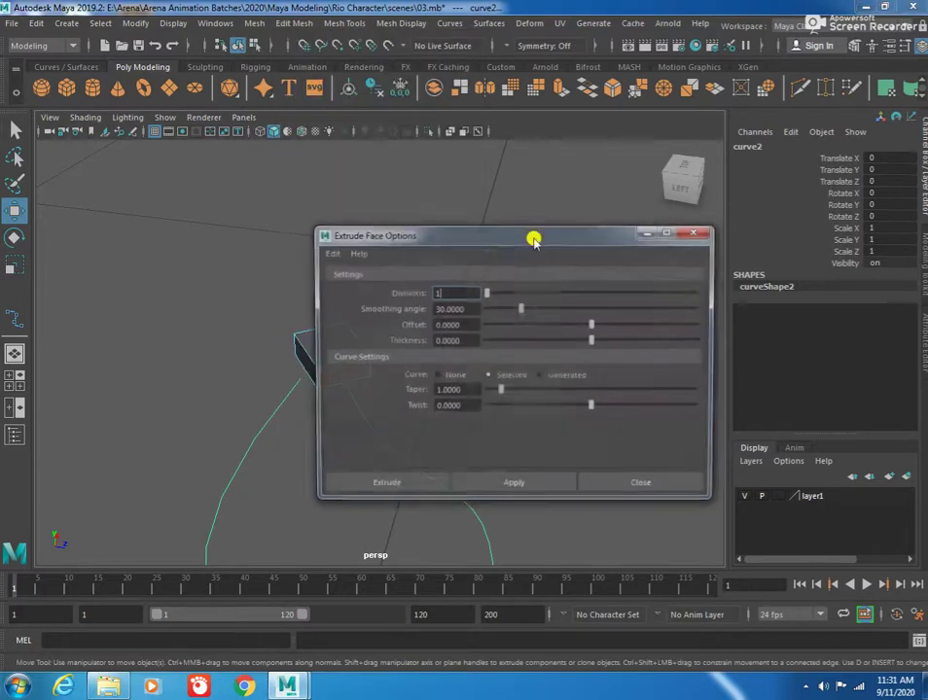
Step: Test-extrude the cube's face along the curve with 20 divisions
{"action": "left_click_drag", "start_coordinate": [522, 245], "coordinate": [655, 193]}
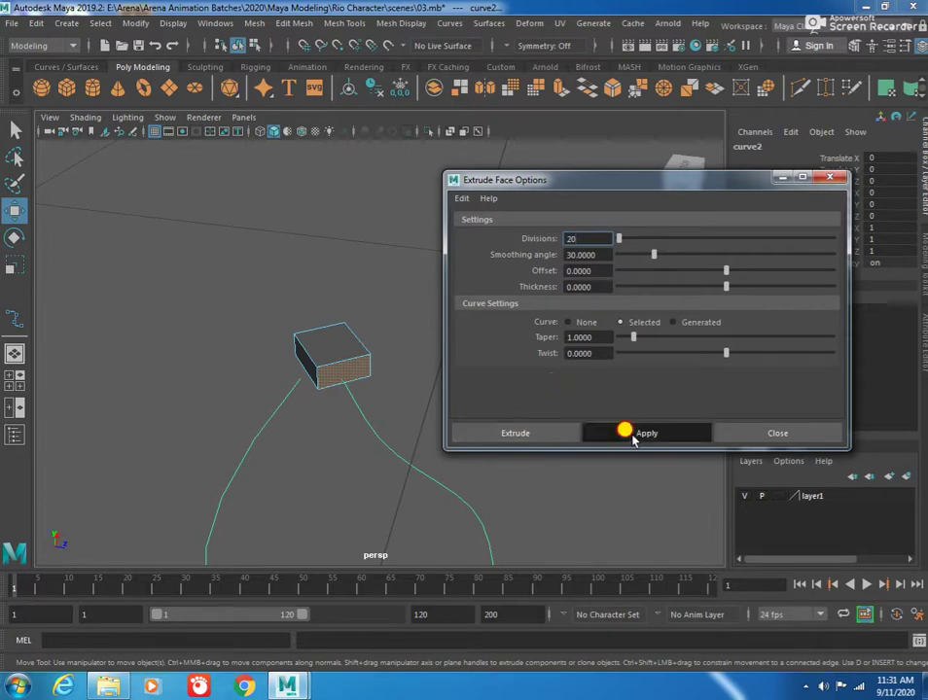
{"action": "left_click", "coordinate": [625, 431]}
{"action": "mouse_move", "coordinate": [387, 443]}
{"action": "left_mouse_down", "text": "alt"}
{"action": "mouse_move", "coordinate": [315, 385]}
{"action": "mouse_move", "coordinate": [266, 380]}
{"action": "mouse_move", "coordinate": [255, 439]}
{"action": "mouse_move", "coordinate": [296, 389]}
{"action": "mouse_move", "coordinate": [280, 403]}
{"action": "mouse_move", "coordinate": [342, 429]}
{"action": "mouse_move", "coordinate": [296, 428]}
{"action": "left_mouse_up", "text": "alt"}
{"action": "key", "text": "q"}
{"action": "mouse_move", "coordinate": [215, 440]}
{"action": "left_mouse_down", "text": "alt"}
{"action": "mouse_move", "coordinate": [303, 431]}
{"action": "mouse_move", "coordinate": [304, 524]}
{"action": "mouse_move", "coordinate": [358, 458]}
{"action": "mouse_move", "coordinate": [307, 445]}
{"action": "left_mouse_up", "text": "alt"}
Step: Undo the extrusion and reselect only the cube in object mode
{"action": "key", "text": "ctrl+z"}
{"action": "key", "text": "F8"}
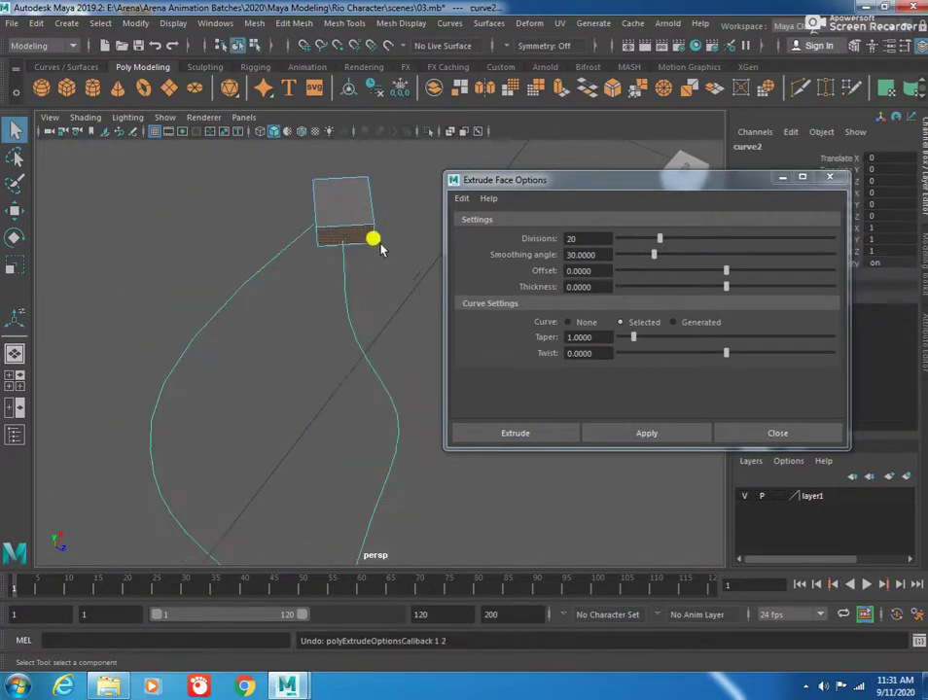
{"action": "left_click", "coordinate": [340, 199]}
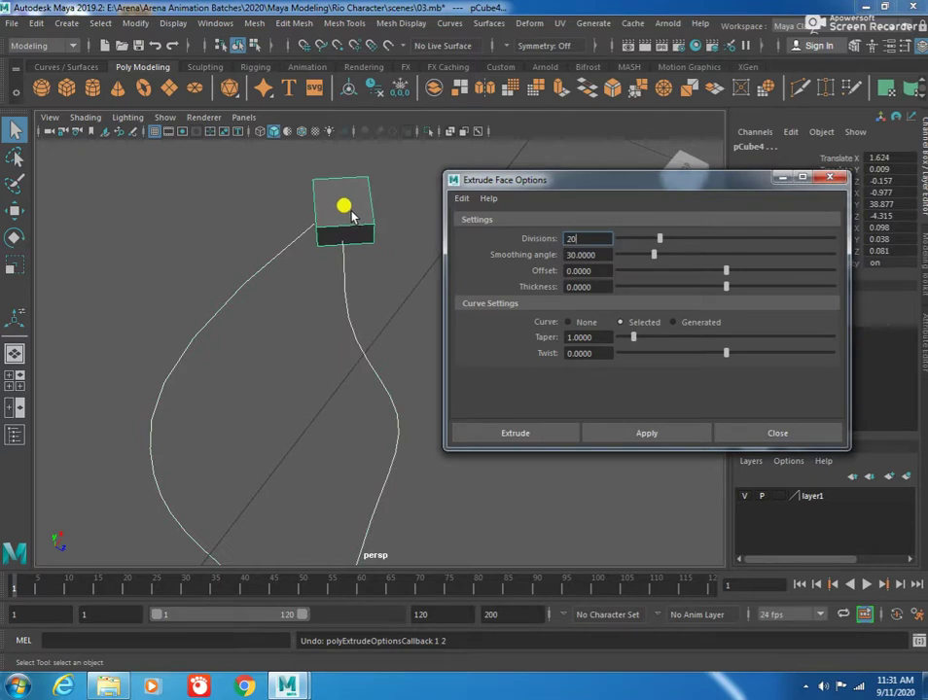
{"action": "left_click", "coordinate": [347, 198]}
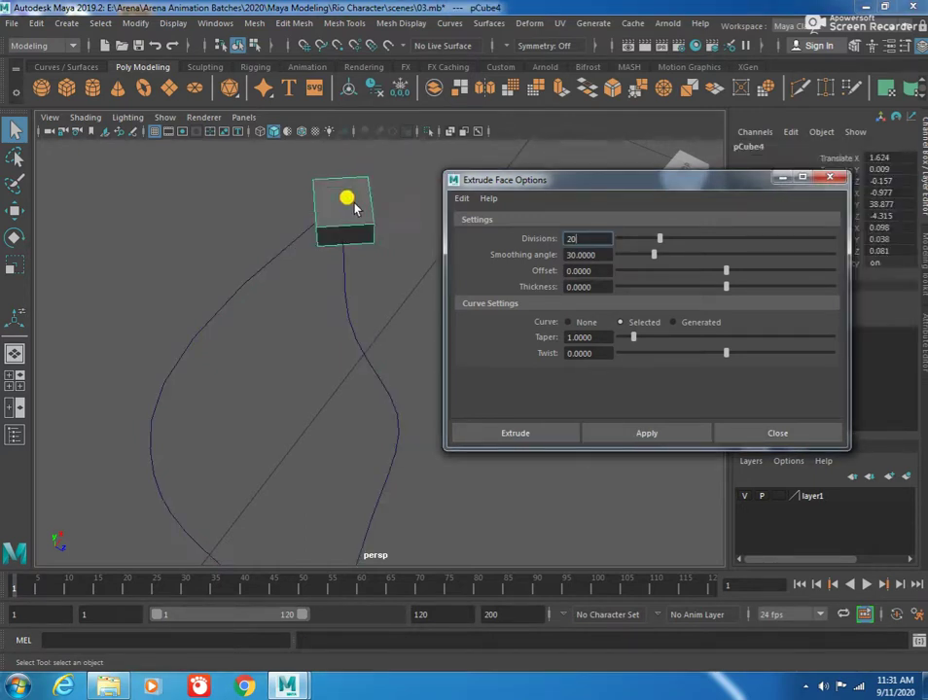
{"action": "left_click", "coordinate": [135, 22]}
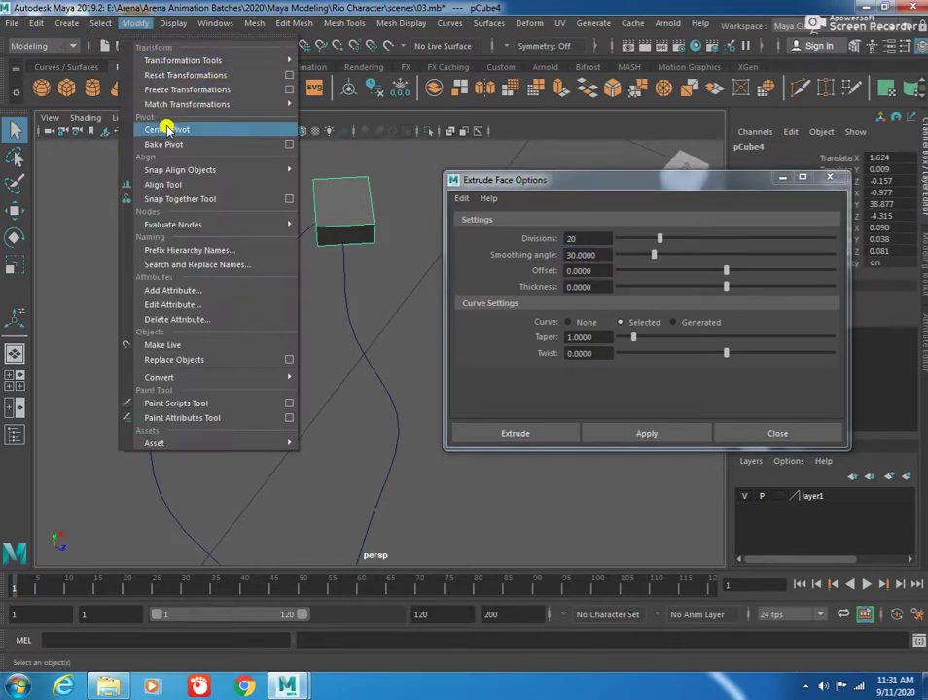
Step: Centre the cube's pivot and scale it narrower, flatter and smaller
{"action": "left_click", "coordinate": [167, 127]}
{"action": "key", "text": "w"}
{"action": "key", "text": "r"}
{"action": "left_click_drag", "start_coordinate": [399, 208], "coordinate": [381, 210]}
{"action": "left_click_drag", "start_coordinate": [340, 152], "coordinate": [337, 164]}
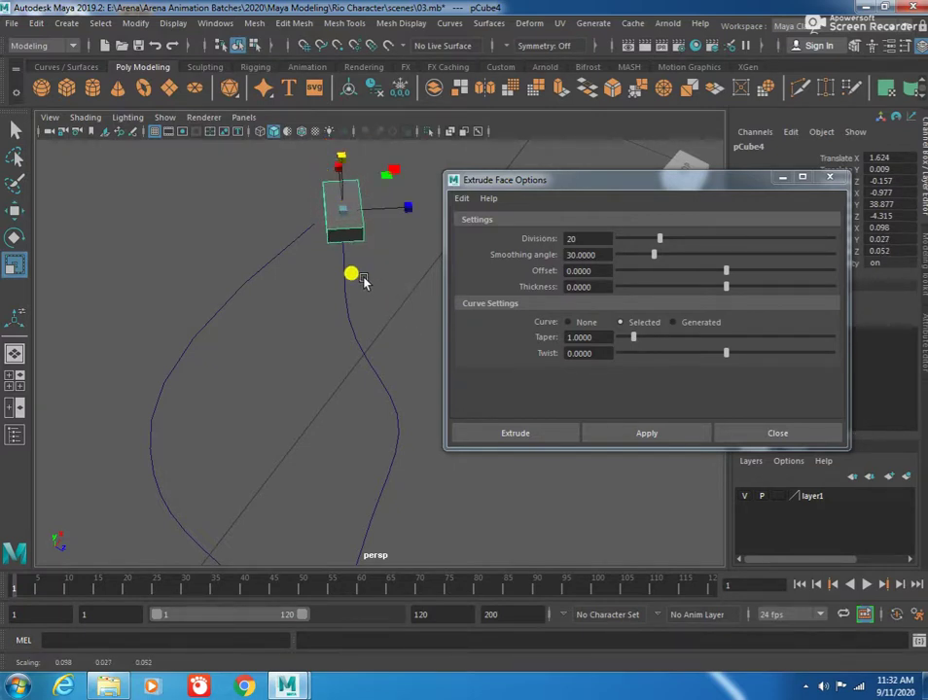
{"action": "left_click_drag", "start_coordinate": [364, 284], "coordinate": [347, 231]}
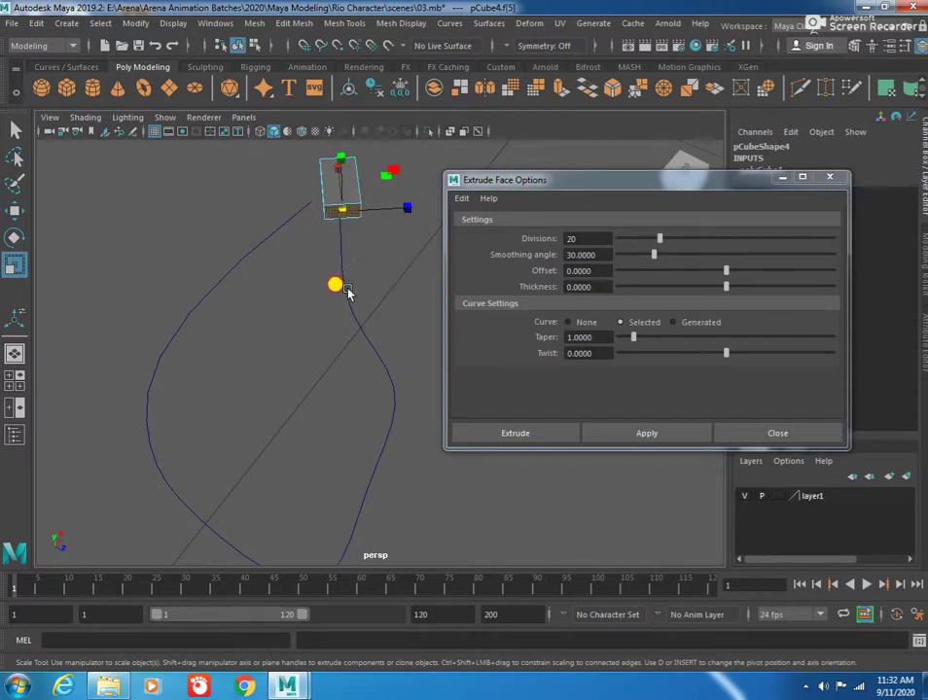
Step: Extrude the face along the bow curve into a looped strip, polyExtrudeFace1
{"action": "left_click", "coordinate": [347, 291], "text": "shift"}
{"action": "left_click", "coordinate": [596, 430]}
{"action": "mouse_move", "coordinate": [382, 382]}
{"action": "right_mouse_down", "text": "alt"}
{"action": "mouse_move", "coordinate": [294, 343]}
{"action": "mouse_move", "coordinate": [342, 398]}
{"action": "right_mouse_up", "text": "alt"}
{"action": "key", "text": "q"}
{"action": "left_click_drag", "start_coordinate": [288, 385], "coordinate": [207, 383], "text": "alt"}
{"action": "mouse_move", "coordinate": [207, 383]}
{"action": "right_mouse_down", "text": "alt"}
{"action": "mouse_move", "coordinate": [356, 363]}
{"action": "mouse_move", "coordinate": [365, 389]}
{"action": "mouse_move", "coordinate": [357, 385]}
{"action": "right_mouse_up", "text": "alt"}
{"action": "left_click_drag", "start_coordinate": [358, 385], "coordinate": [360, 365], "text": "alt"}
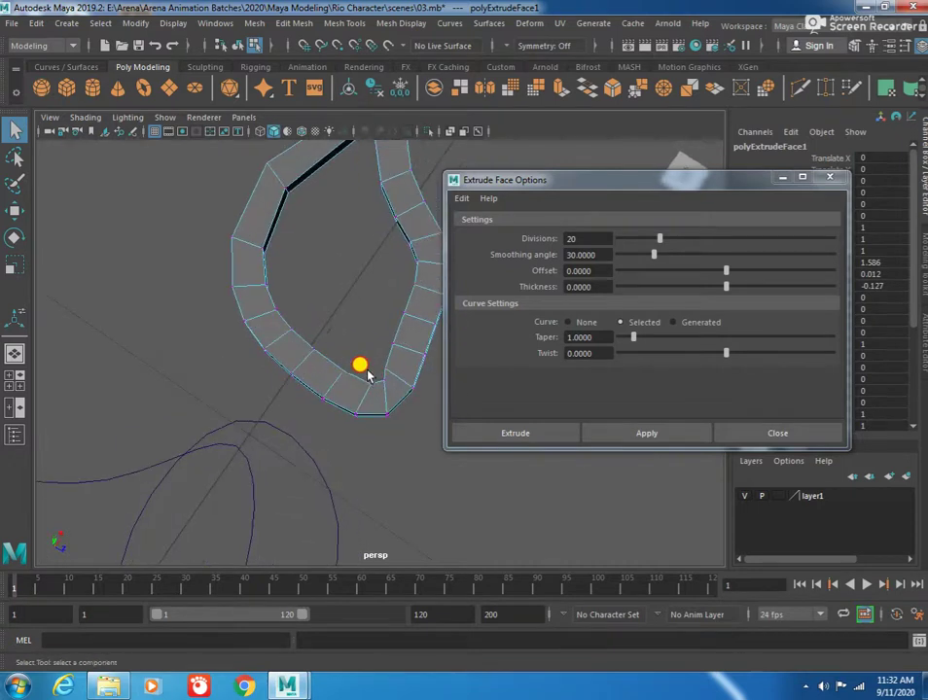
{"action": "key", "text": "F9"}
{"action": "key", "text": "F11"}
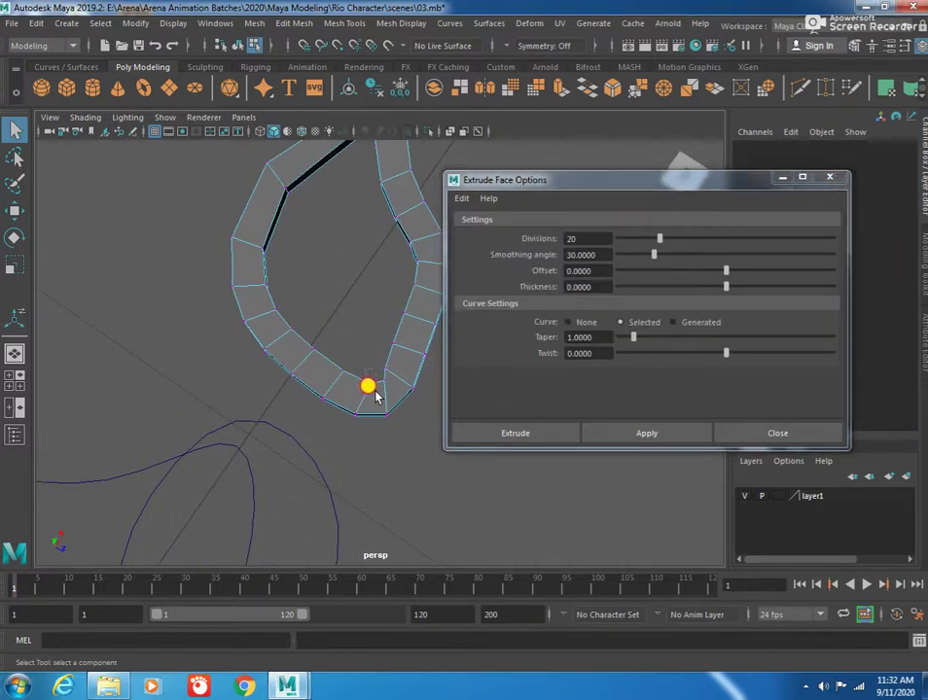
{"action": "key", "text": "F9"}
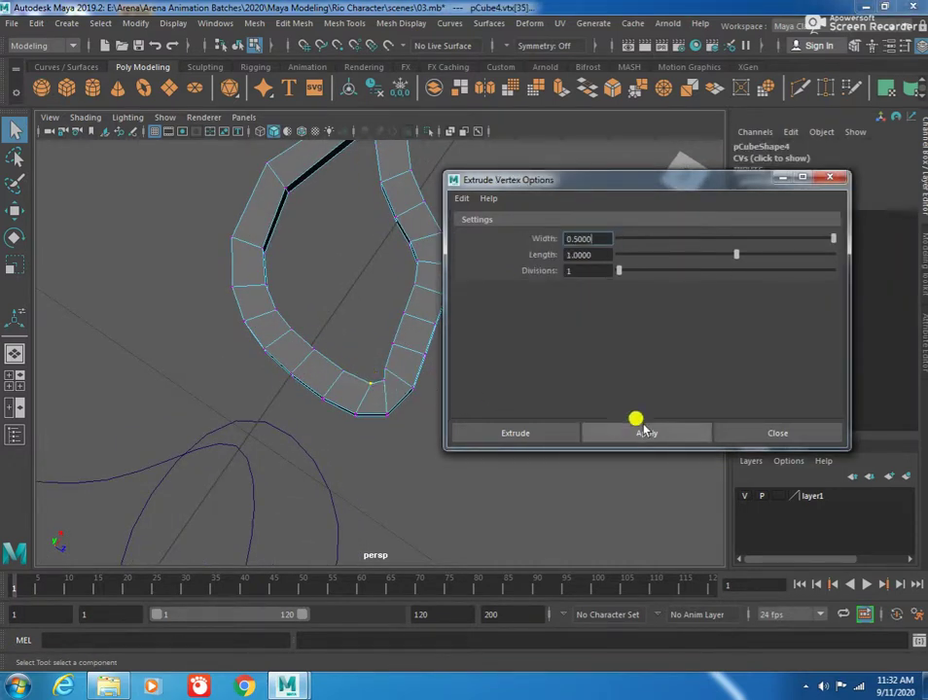
Step: Move the first bend vertex along the inner edge to remove the fold
{"action": "left_click", "coordinate": [783, 435]}
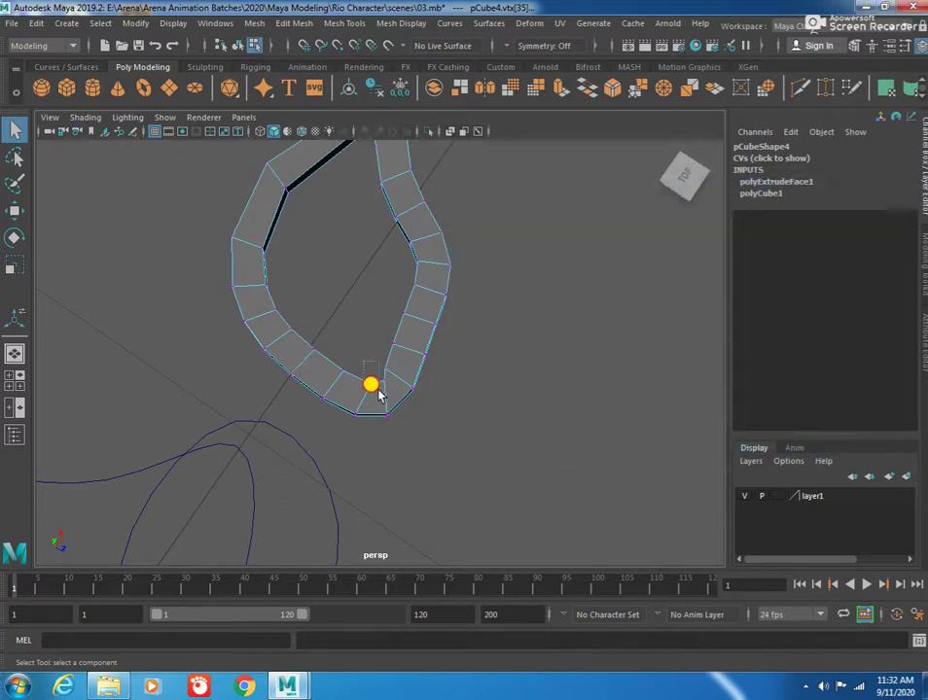
{"action": "key", "text": "w"}
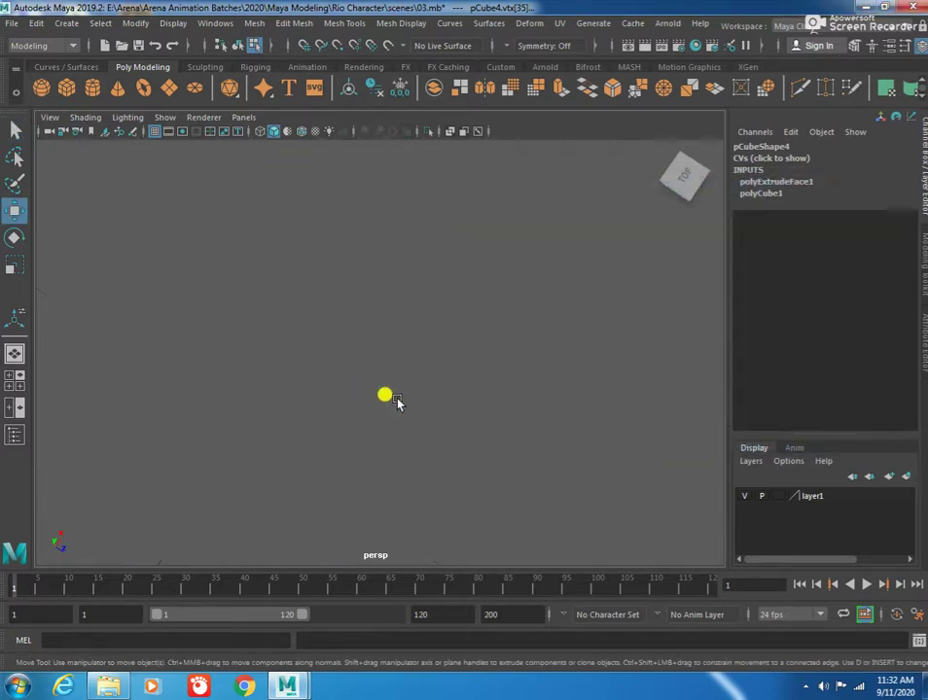
{"action": "key", "text": "f"}
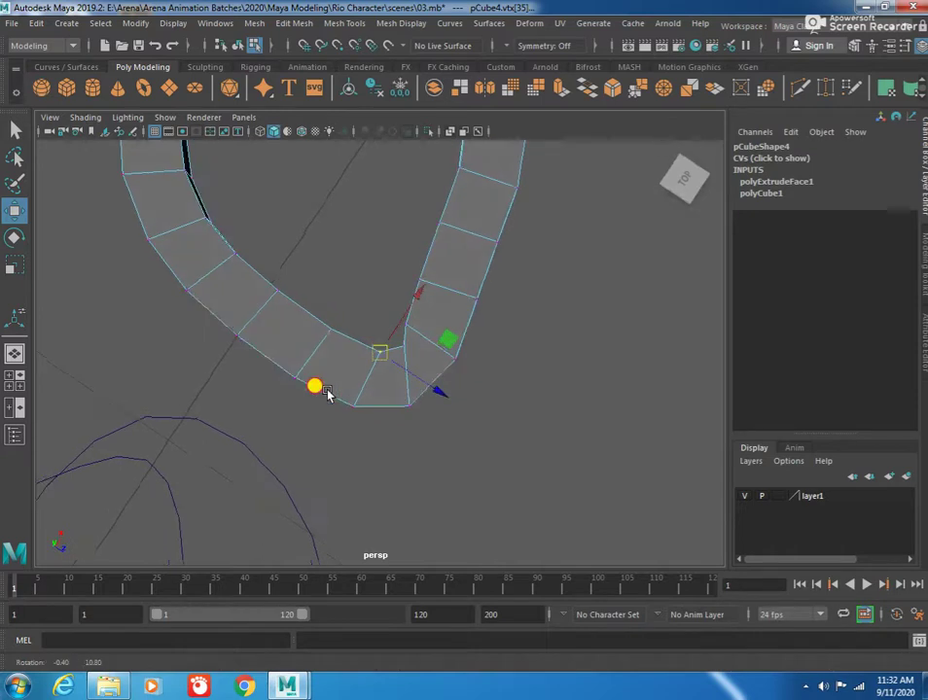
{"action": "scroll", "coordinate": [375, 431], "scroll_direction": "up", "scroll_amount": 3}
{"action": "left_click_drag", "start_coordinate": [379, 354], "coordinate": [309, 338]}
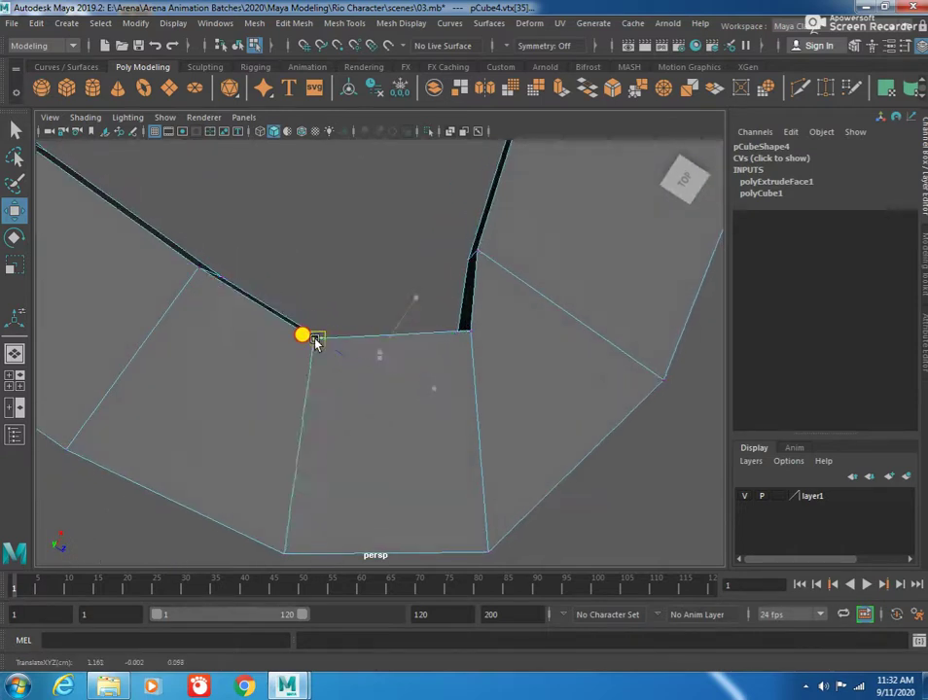
{"action": "mouse_move", "coordinate": [414, 307]}
{"action": "left_mouse_down"}
{"action": "mouse_move", "coordinate": [517, 369]}
{"action": "mouse_move", "coordinate": [435, 340]}
{"action": "left_mouse_up"}
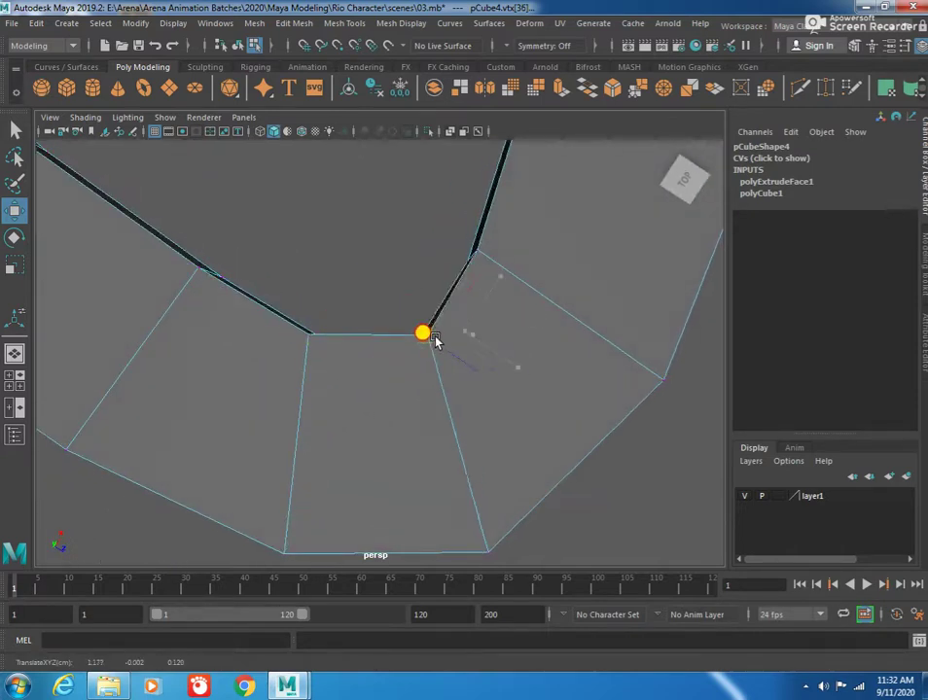
{"action": "scroll", "coordinate": [435, 338], "scroll_direction": "down", "scroll_amount": 3}
{"action": "scroll", "coordinate": [450, 326], "scroll_direction": "up", "scroll_amount": 2}
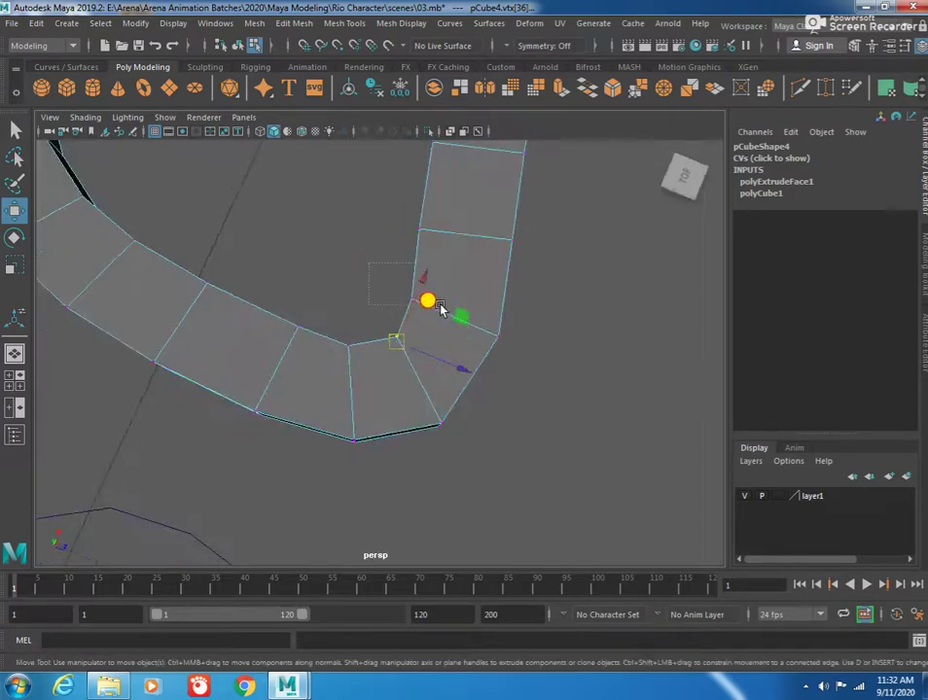
{"action": "mouse_move", "coordinate": [408, 296]}
{"action": "left_mouse_down"}
{"action": "mouse_move", "coordinate": [439, 211]}
{"action": "mouse_move", "coordinate": [416, 273]}
{"action": "mouse_move", "coordinate": [489, 281]}
{"action": "mouse_move", "coordinate": [578, 259]}
{"action": "left_mouse_up"}
{"action": "key", "text": "ctrl+z"}
{"action": "middle_click_drag", "start_coordinate": [266, 224], "coordinate": [309, 389], "text": "alt"}
{"action": "mouse_move", "coordinate": [305, 320]}
{"action": "left_mouse_down", "text": "alt"}
{"action": "mouse_move", "coordinate": [321, 366]}
{"action": "mouse_move", "coordinate": [302, 361]}
{"action": "mouse_move", "coordinate": [238, 383]}
{"action": "mouse_move", "coordinate": [253, 393]}
{"action": "mouse_move", "coordinate": [234, 381]}
{"action": "mouse_move", "coordinate": [243, 410]}
{"action": "mouse_move", "coordinate": [315, 352]}
{"action": "mouse_move", "coordinate": [285, 323]}
{"action": "mouse_move", "coordinate": [249, 327]}
{"action": "mouse_move", "coordinate": [379, 382]}
{"action": "mouse_move", "coordinate": [332, 247]}
{"action": "mouse_move", "coordinate": [333, 313]}
{"action": "mouse_move", "coordinate": [321, 341]}
{"action": "left_mouse_up", "text": "alt"}
Step: Reposition vertices around the lower bend and upper leg to round out the strip
{"action": "left_click", "coordinate": [336, 255]}
{"action": "left_click", "coordinate": [328, 339]}
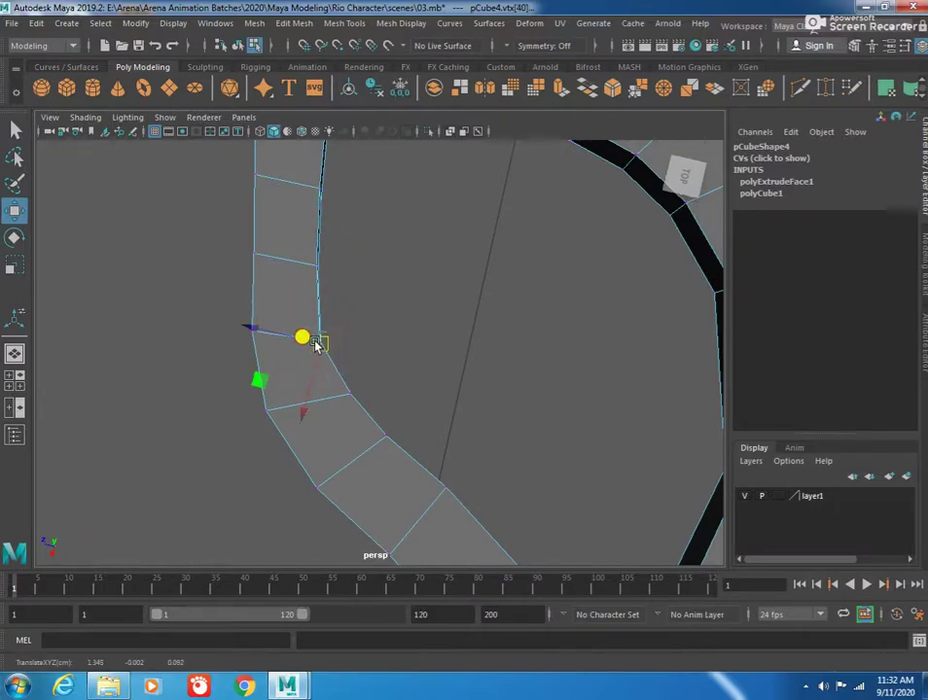
{"action": "left_click", "coordinate": [348, 396]}
{"action": "left_click_drag", "start_coordinate": [338, 403], "coordinate": [330, 411]}
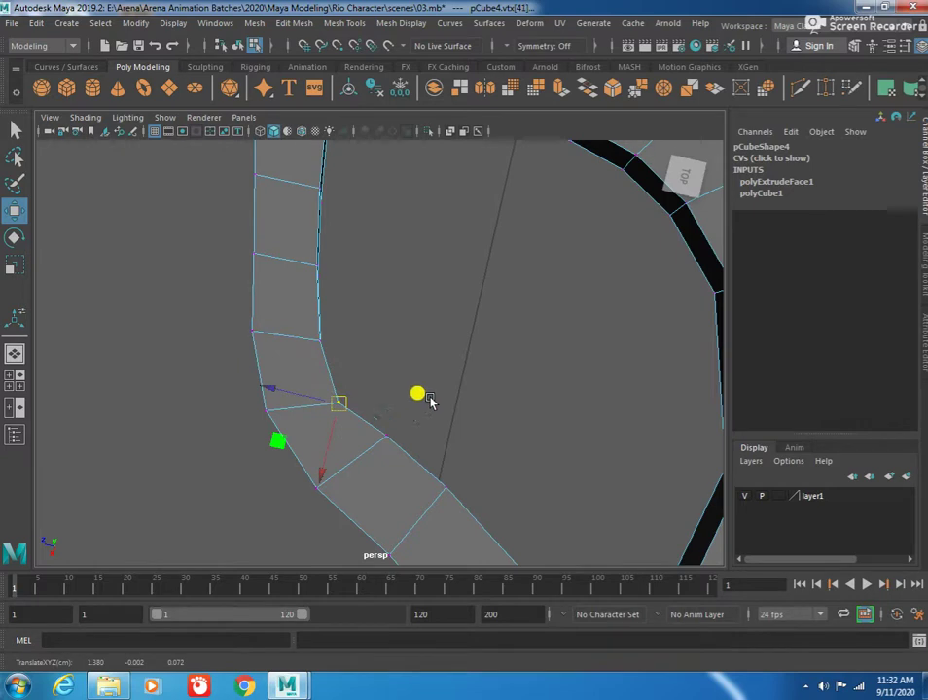
{"action": "left_click_drag", "start_coordinate": [385, 435], "coordinate": [371, 453]}
{"action": "left_click", "coordinate": [440, 483]}
{"action": "mouse_move", "coordinate": [434, 511]}
{"action": "left_mouse_down", "text": "alt"}
{"action": "mouse_move", "coordinate": [482, 451]}
{"action": "mouse_move", "coordinate": [384, 354]}
{"action": "mouse_move", "coordinate": [325, 243]}
{"action": "left_mouse_up", "text": "alt"}
{"action": "left_click_drag", "start_coordinate": [277, 289], "coordinate": [289, 272]}
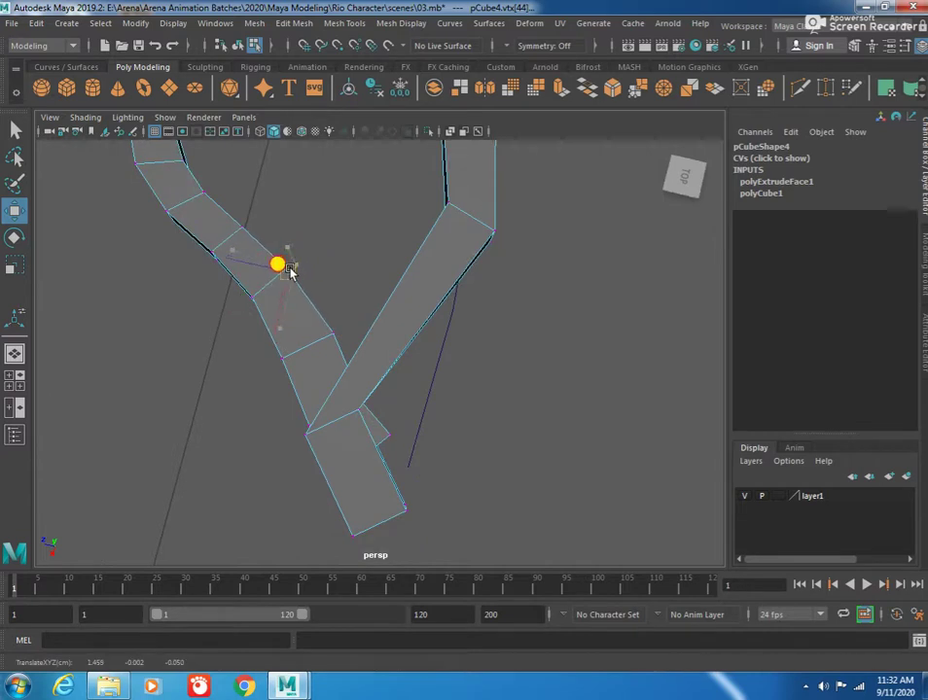
{"action": "left_click", "coordinate": [323, 343]}
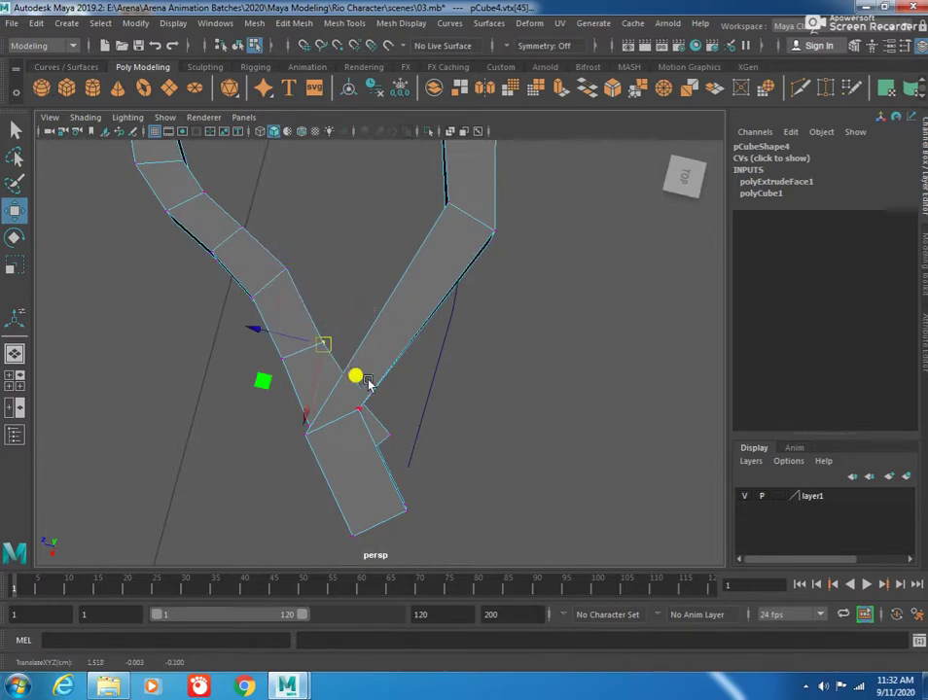
{"action": "left_click_drag", "start_coordinate": [380, 448], "coordinate": [389, 441]}
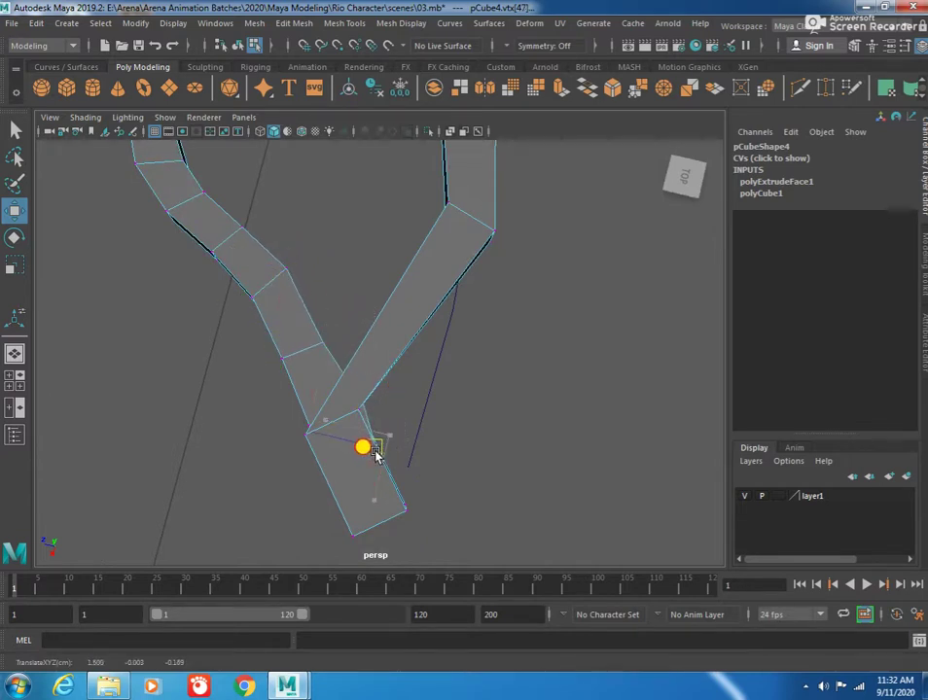
{"action": "left_click_drag", "start_coordinate": [387, 399], "coordinate": [346, 459], "text": "alt"}
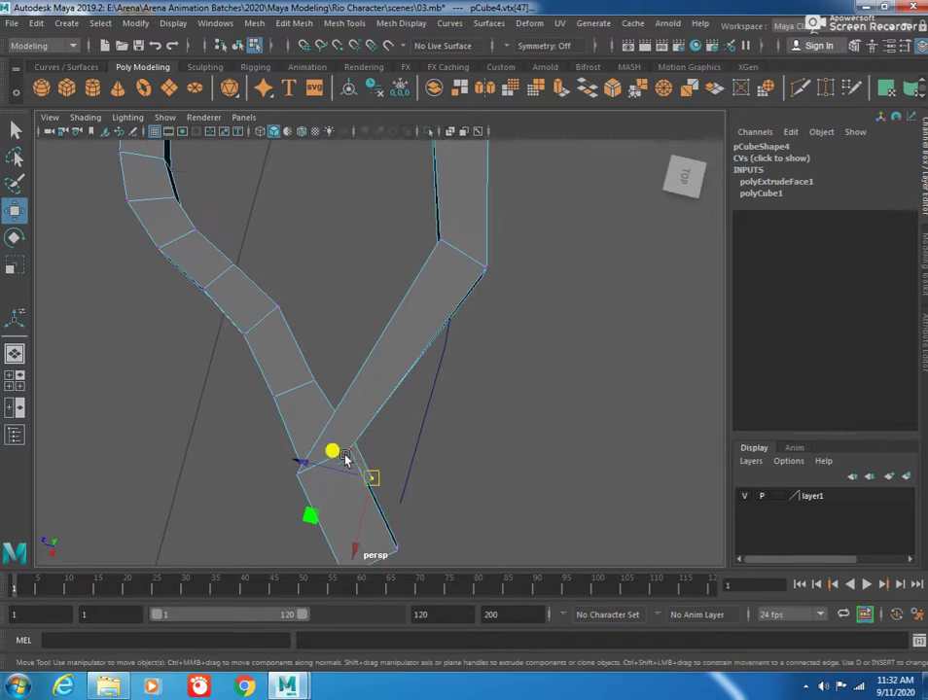
Step: Switch to wireframe and bring the camera in close to the mesh
{"action": "key", "text": "4"}
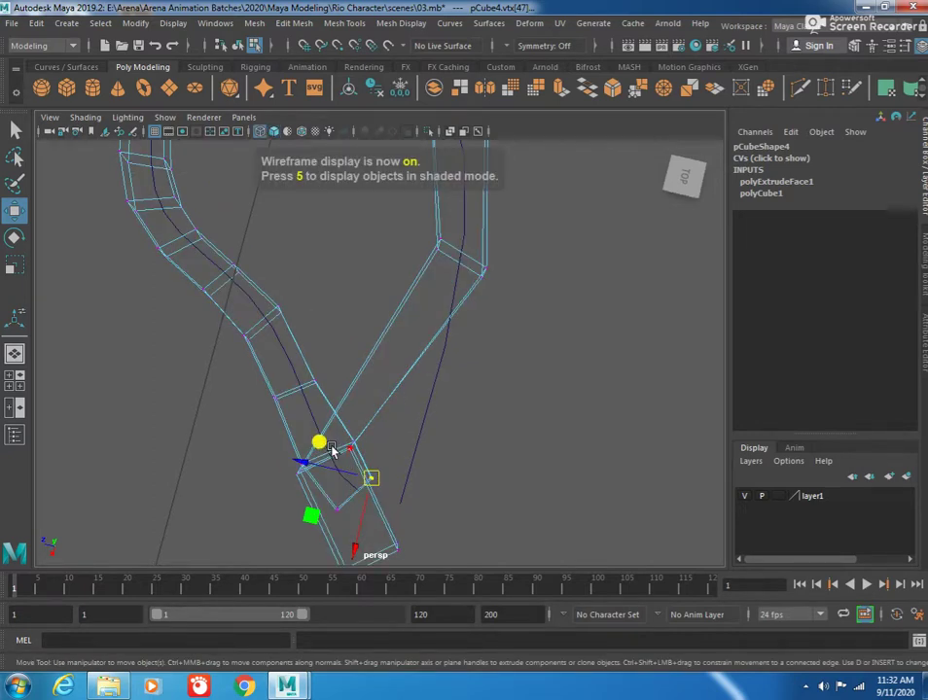
{"action": "left_click_drag", "start_coordinate": [330, 449], "coordinate": [362, 425], "text": "alt"}
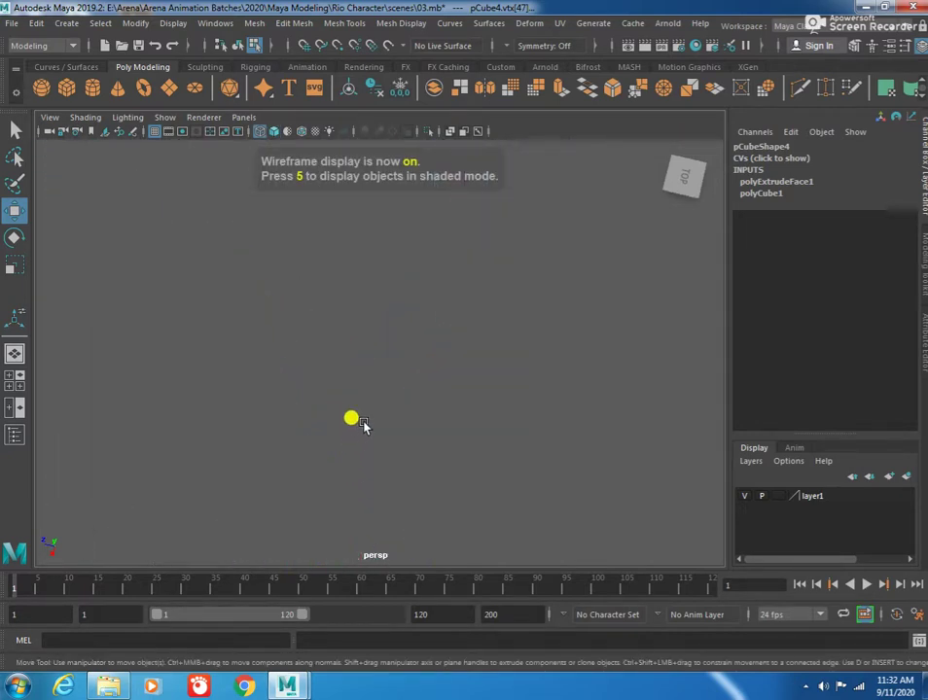
{"action": "mouse_move", "coordinate": [365, 366]}
{"action": "right_mouse_down", "text": "alt"}
{"action": "mouse_move", "coordinate": [433, 431]}
{"action": "mouse_move", "coordinate": [323, 372]}
{"action": "mouse_move", "coordinate": [371, 412]}
{"action": "mouse_move", "coordinate": [346, 410]}
{"action": "right_mouse_up", "text": "alt"}
{"action": "mouse_move", "coordinate": [309, 238]}
{"action": "right_mouse_down", "text": "alt"}
{"action": "mouse_move", "coordinate": [337, 240]}
{"action": "mouse_move", "coordinate": [337, 273]}
{"action": "mouse_move", "coordinate": [441, 302]}
{"action": "mouse_move", "coordinate": [398, 348]}
{"action": "mouse_move", "coordinate": [398, 366]}
{"action": "mouse_move", "coordinate": [387, 306]}
{"action": "right_mouse_up", "text": "alt"}
Step: Set the persp camera's Near Clip Plane to 0.01 and return to shaded display
{"action": "left_click", "coordinate": [49, 117]}
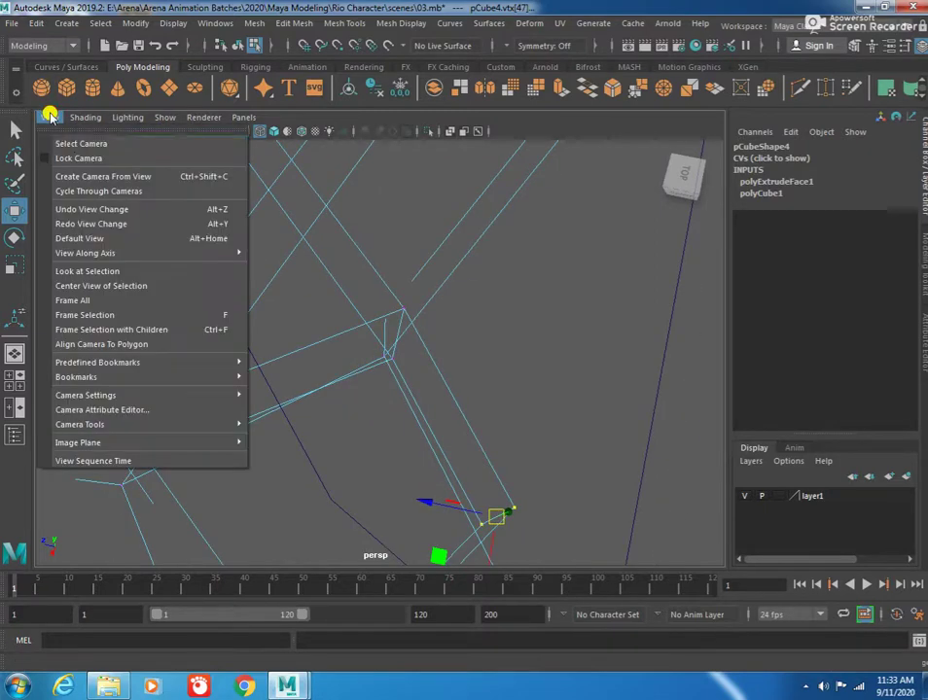
{"action": "left_click", "coordinate": [64, 133]}
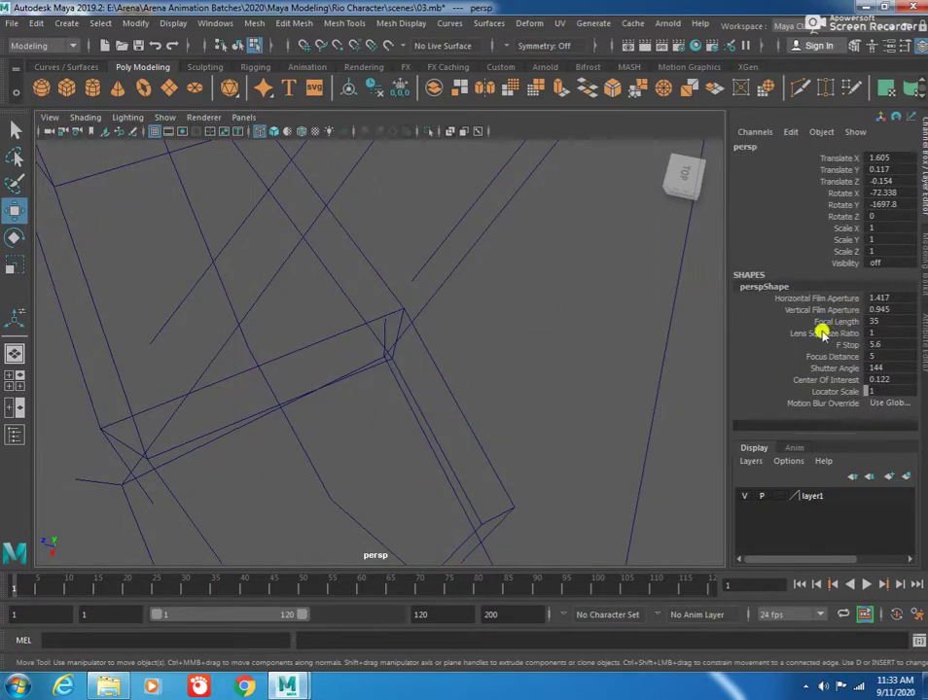
{"action": "key", "text": "ctrl+a"}
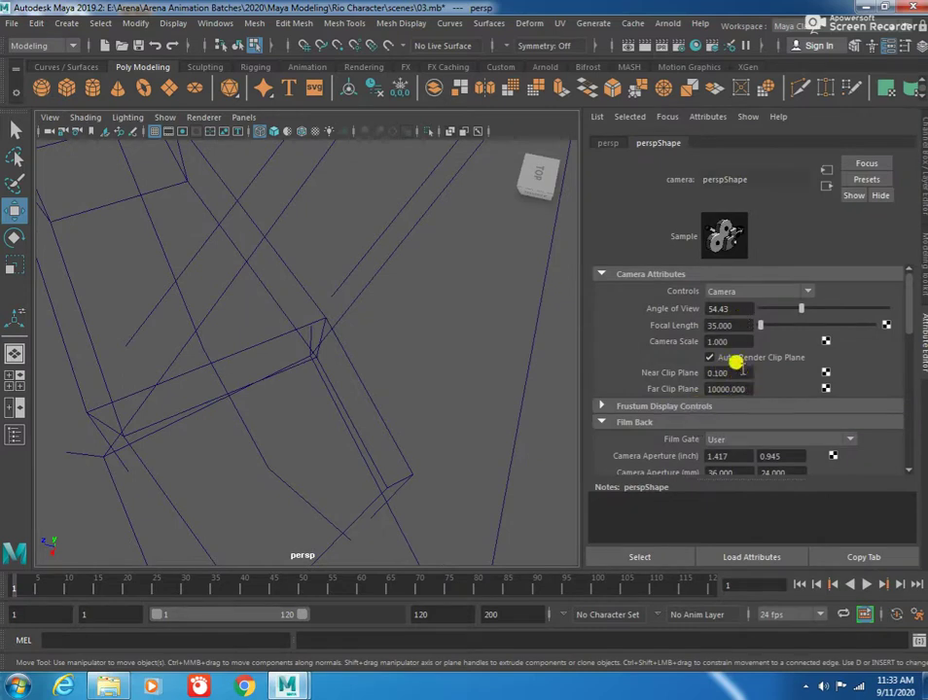
{"action": "type", "text": ".01"}
{"action": "key", "text": "Return"}
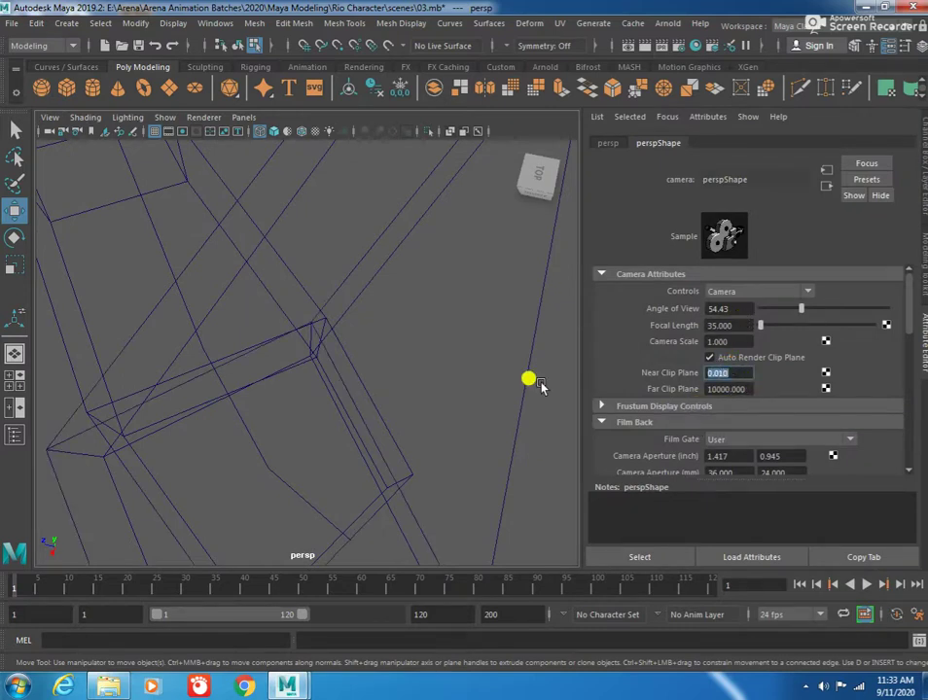
{"action": "mouse_move", "coordinate": [315, 317]}
{"action": "right_mouse_down", "text": "alt"}
{"action": "mouse_move", "coordinate": [338, 332]}
{"action": "mouse_move", "coordinate": [306, 329]}
{"action": "mouse_move", "coordinate": [385, 280]}
{"action": "mouse_move", "coordinate": [352, 340]}
{"action": "right_mouse_up", "text": "alt"}
{"action": "key", "text": "5"}
{"action": "left_click", "coordinate": [352, 340]}
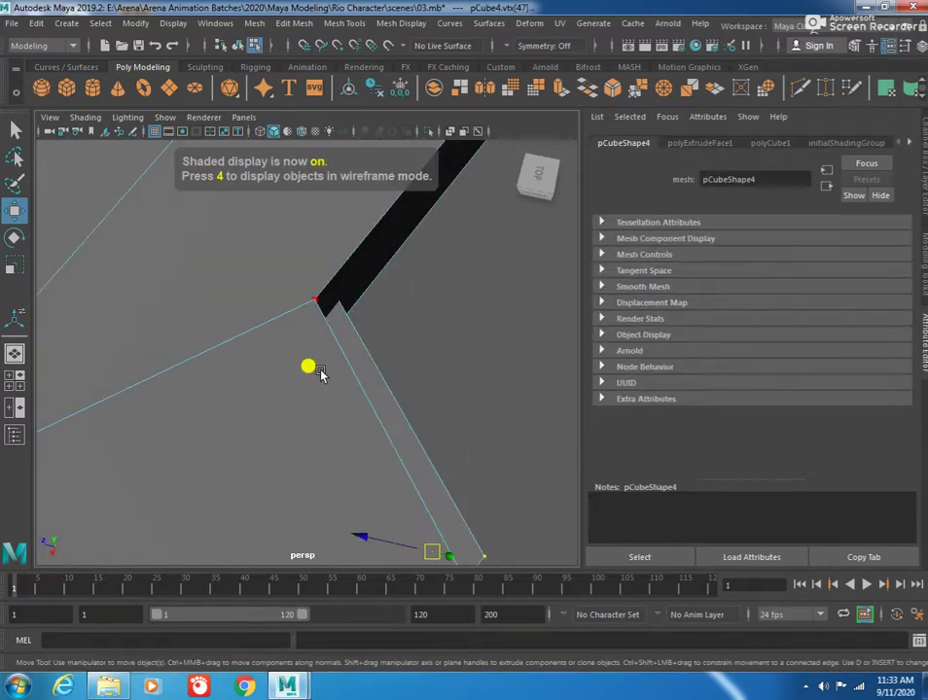
Step: In wireframe, drag the vertices at the loop's lower joint to reshape the corner
{"action": "key", "text": "4"}
{"action": "mouse_move", "coordinate": [321, 364]}
{"action": "left_mouse_down", "text": "alt"}
{"action": "mouse_move", "coordinate": [317, 387]}
{"action": "mouse_move", "coordinate": [303, 394]}
{"action": "mouse_move", "coordinate": [307, 386]}
{"action": "left_mouse_up", "text": "alt"}
{"action": "left_click", "coordinate": [341, 335]}
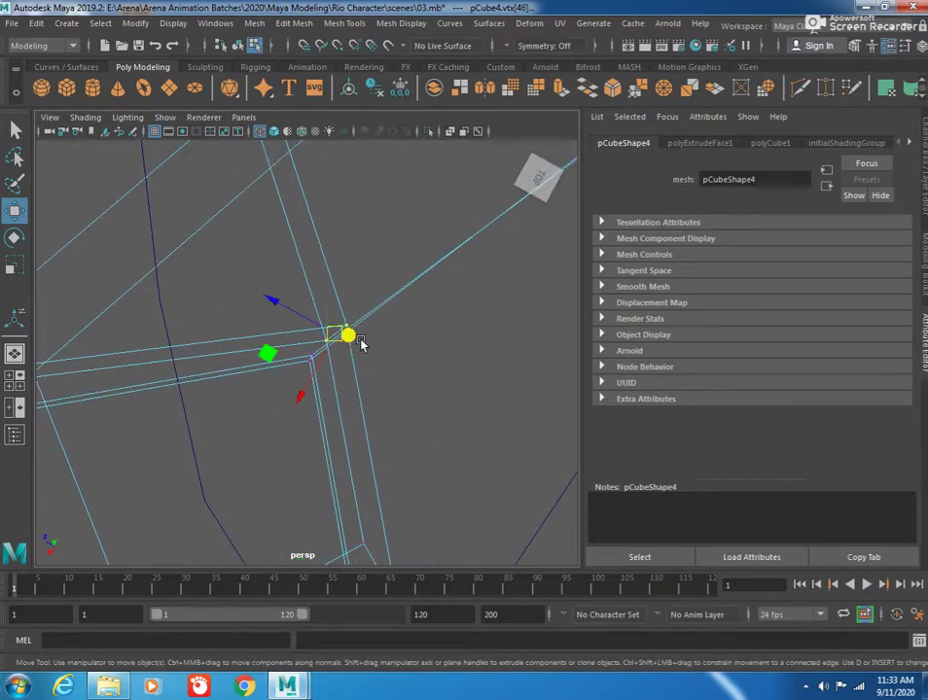
{"action": "right_click_drag", "start_coordinate": [393, 366], "coordinate": [339, 352], "text": "alt"}
{"action": "mouse_move", "coordinate": [319, 356]}
{"action": "left_mouse_down"}
{"action": "mouse_move", "coordinate": [297, 360]}
{"action": "mouse_move", "coordinate": [325, 389]}
{"action": "mouse_move", "coordinate": [311, 400]}
{"action": "left_mouse_up"}
{"action": "left_click", "coordinate": [313, 390]}
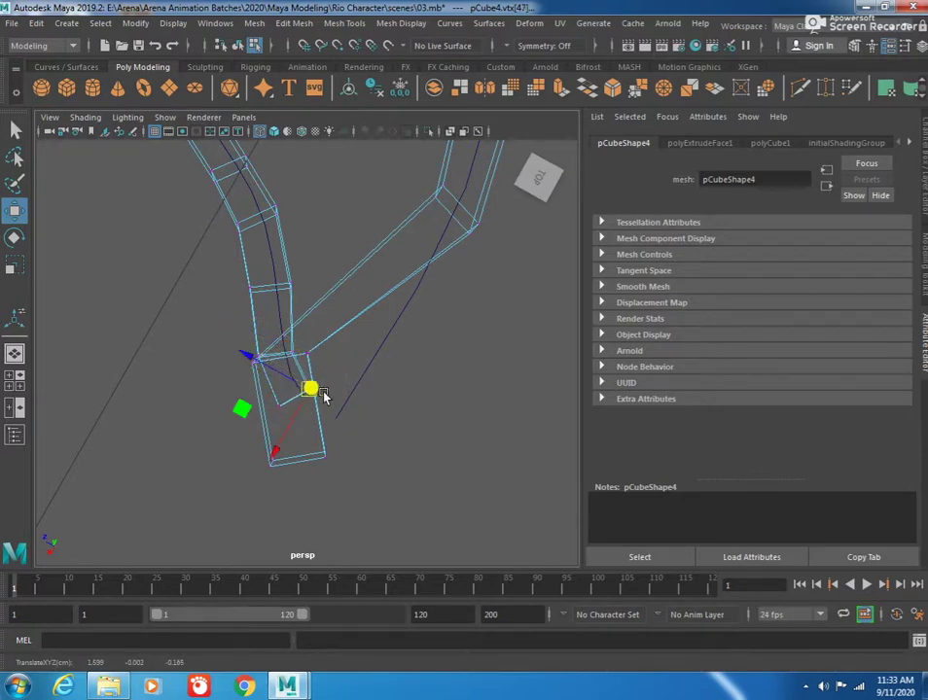
{"action": "mouse_move", "coordinate": [165, 338]}
{"action": "left_mouse_down"}
{"action": "mouse_move", "coordinate": [255, 377]}
{"action": "mouse_move", "coordinate": [297, 346]}
{"action": "mouse_move", "coordinate": [348, 352]}
{"action": "left_mouse_up"}
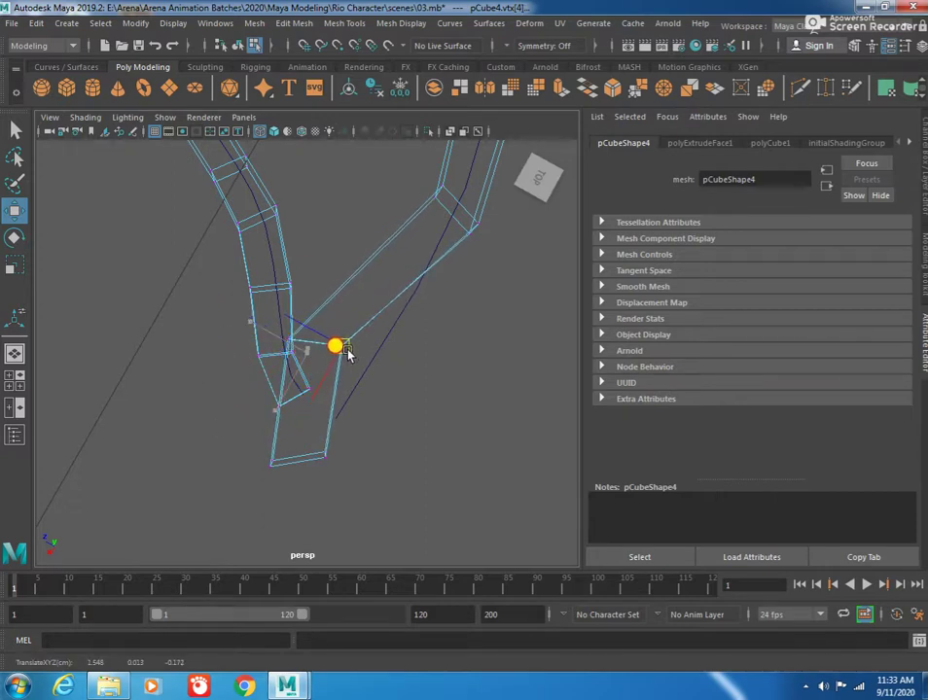
{"action": "mouse_move", "coordinate": [295, 421]}
{"action": "left_mouse_down"}
{"action": "mouse_move", "coordinate": [248, 478]}
{"action": "mouse_move", "coordinate": [260, 415]}
{"action": "mouse_move", "coordinate": [282, 425]}
{"action": "left_mouse_up"}
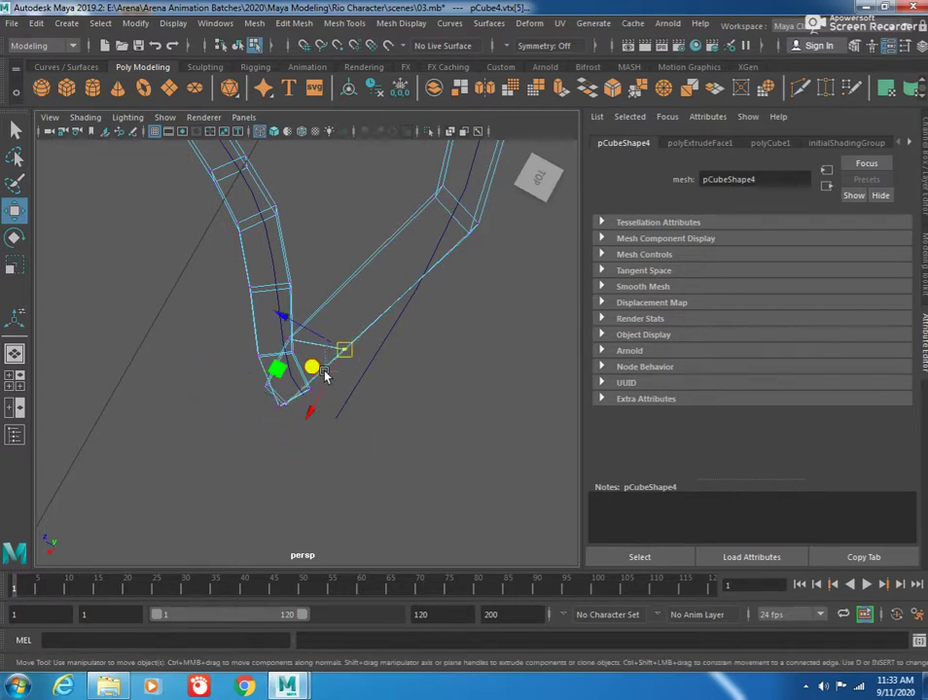
{"action": "left_click_drag", "start_coordinate": [341, 356], "coordinate": [269, 352]}
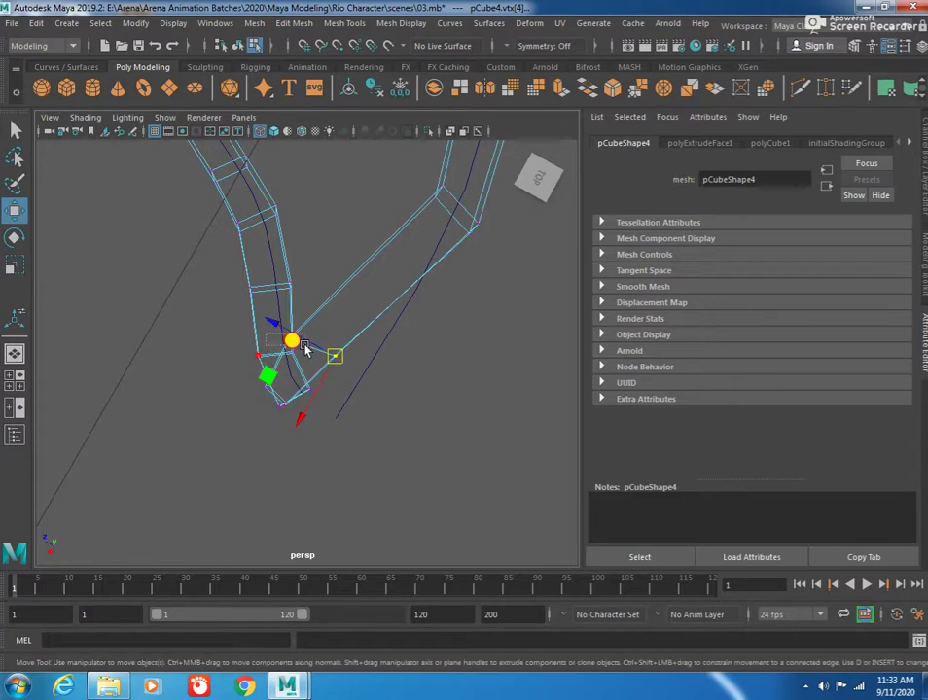
{"action": "scroll", "coordinate": [311, 370], "scroll_direction": "down", "scroll_amount": 3}
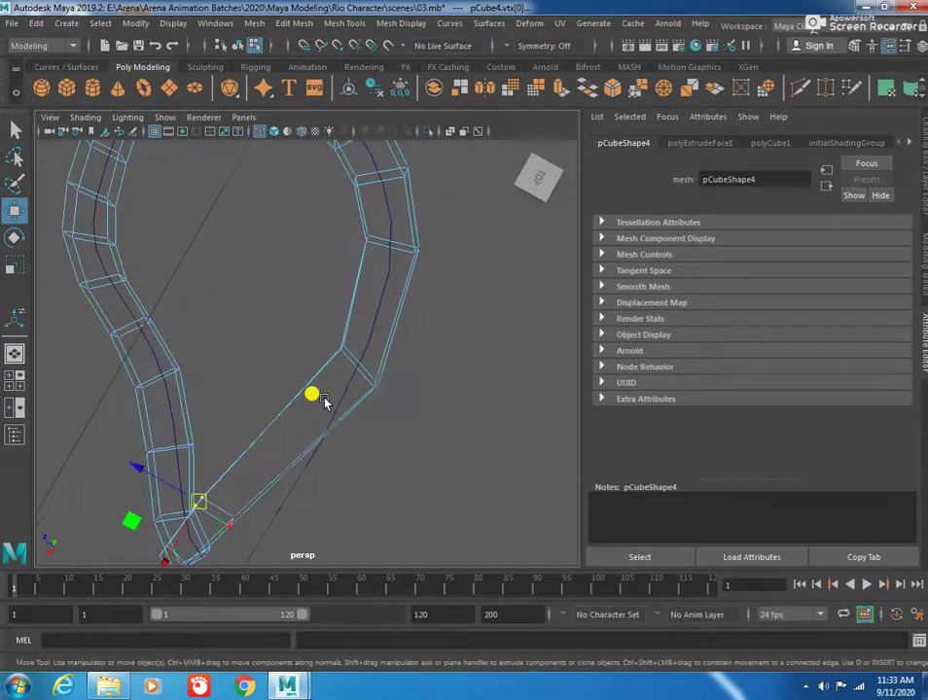
{"action": "left_click_drag", "start_coordinate": [336, 335], "coordinate": [345, 367]}
Step: Move the loop's upper vertices along the curve, undoing one bad move
{"action": "mouse_move", "coordinate": [399, 384]}
{"action": "left_mouse_down", "text": "alt"}
{"action": "mouse_move", "coordinate": [343, 412]}
{"action": "mouse_move", "coordinate": [350, 408]}
{"action": "left_mouse_up", "text": "alt"}
{"action": "scroll", "coordinate": [377, 387], "scroll_direction": "up", "scroll_amount": 3}
{"action": "mouse_move", "coordinate": [353, 345]}
{"action": "left_mouse_down"}
{"action": "mouse_move", "coordinate": [347, 353]}
{"action": "mouse_move", "coordinate": [277, 270]}
{"action": "mouse_move", "coordinate": [297, 271]}
{"action": "left_mouse_up"}
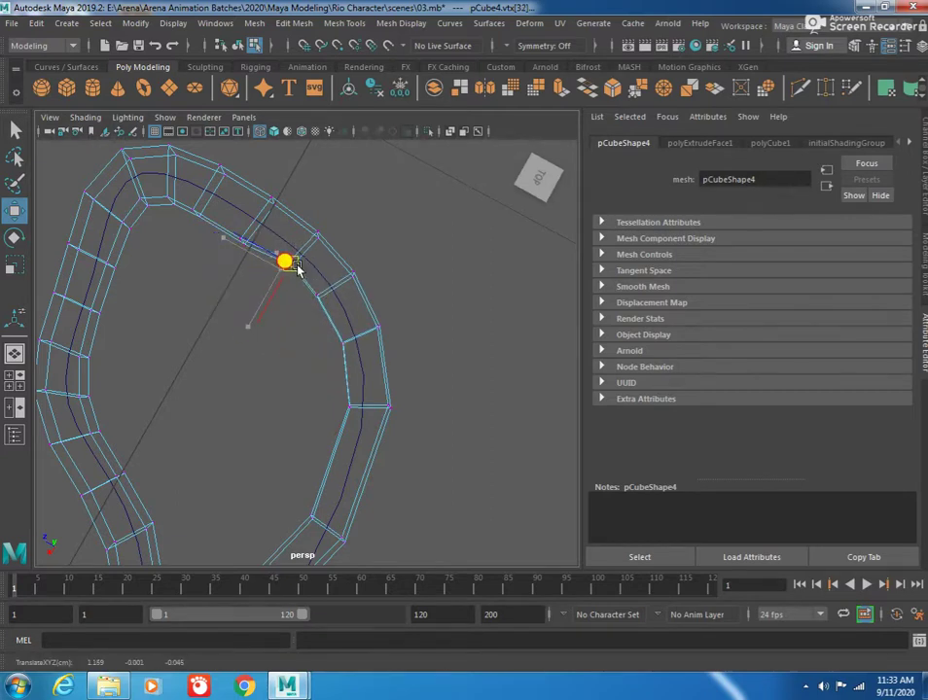
{"action": "middle_click_drag", "start_coordinate": [278, 277], "coordinate": [307, 321], "text": "alt"}
{"action": "left_click_drag", "start_coordinate": [351, 290], "coordinate": [285, 268]}
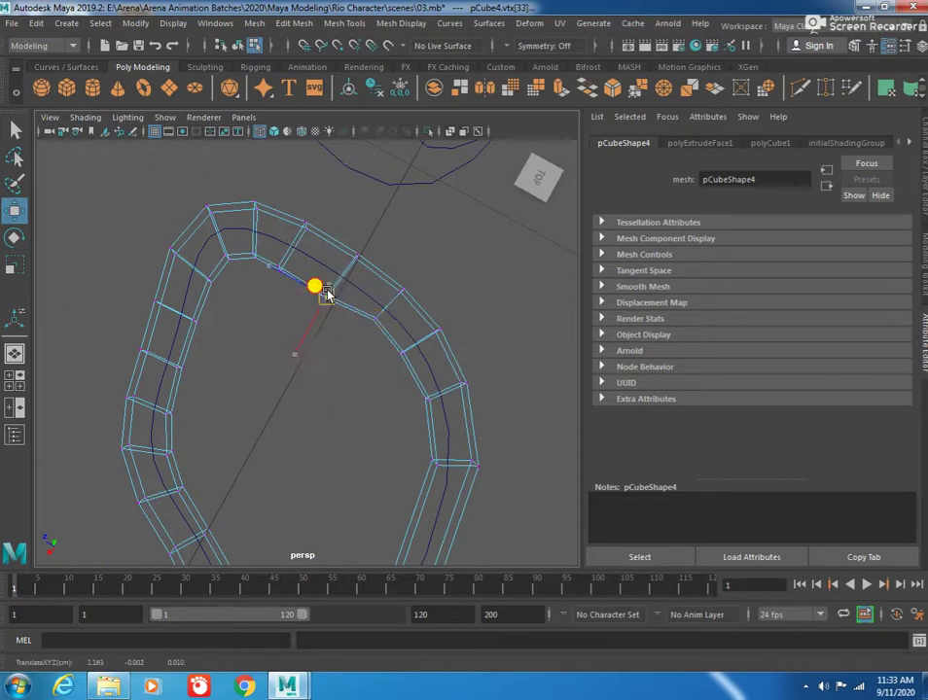
{"action": "key", "text": "ctrl+z"}
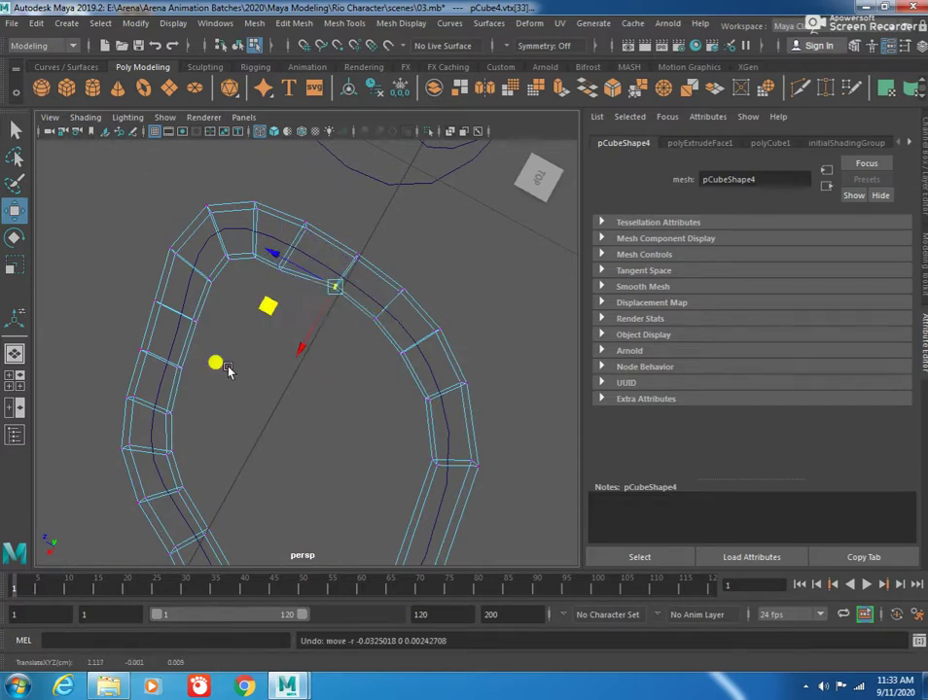
{"action": "left_click_drag", "start_coordinate": [288, 263], "coordinate": [283, 274]}
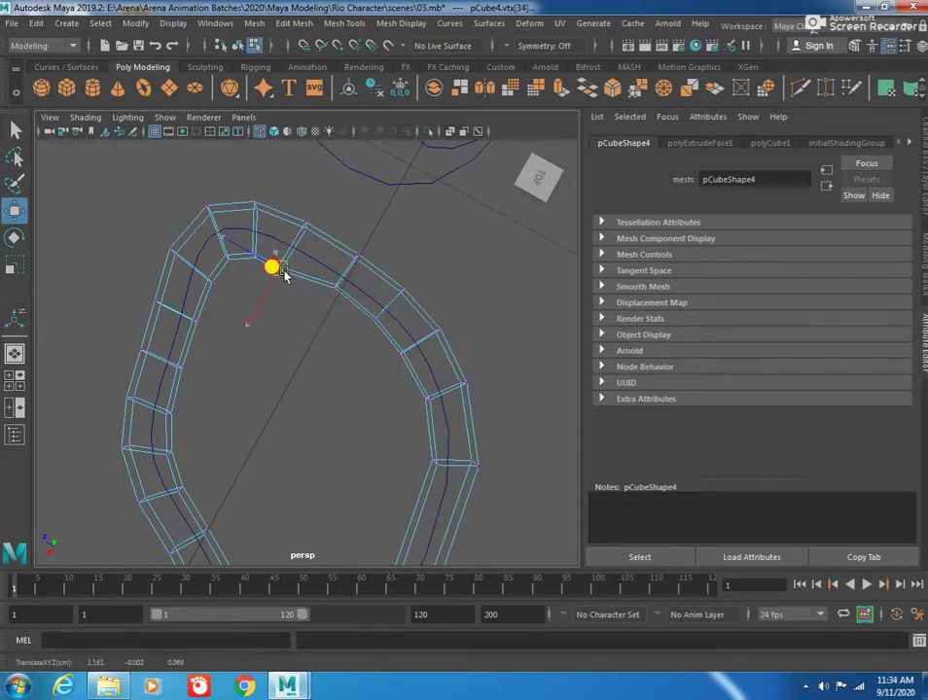
Step: Even out the next vertices down the loop's side so the curve flows smoothly
{"action": "left_click", "coordinate": [249, 247]}
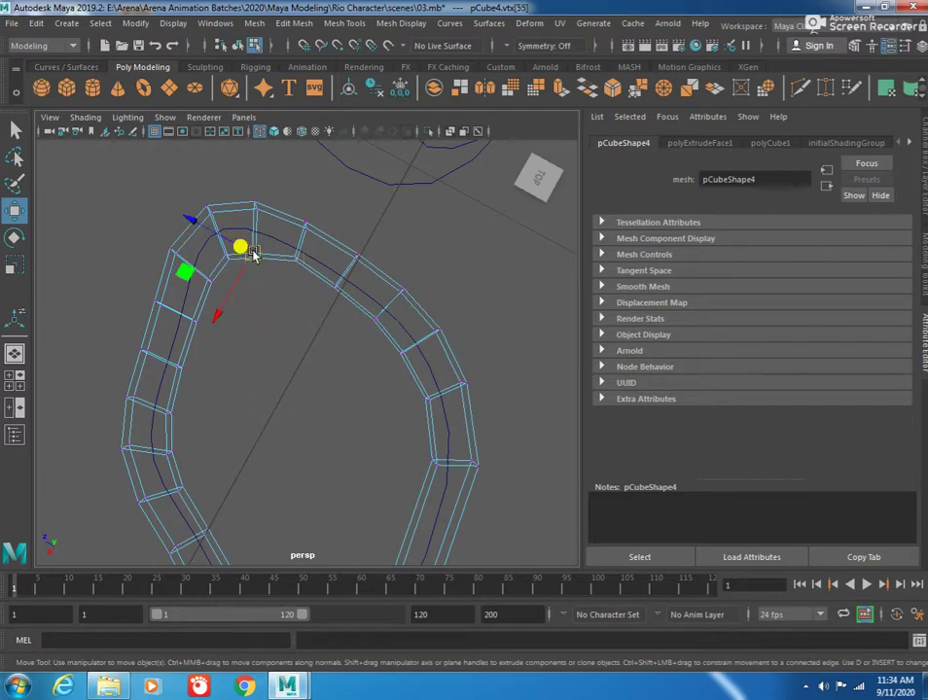
{"action": "mouse_move", "coordinate": [241, 242]}
{"action": "left_mouse_down"}
{"action": "mouse_move", "coordinate": [255, 251]}
{"action": "mouse_move", "coordinate": [248, 306]}
{"action": "left_mouse_up"}
{"action": "mouse_move", "coordinate": [227, 257]}
{"action": "left_mouse_down"}
{"action": "mouse_move", "coordinate": [218, 253]}
{"action": "mouse_move", "coordinate": [197, 284]}
{"action": "mouse_move", "coordinate": [168, 415]}
{"action": "left_mouse_up"}
{"action": "left_click", "coordinate": [160, 406]}
{"action": "left_click", "coordinate": [159, 450]}
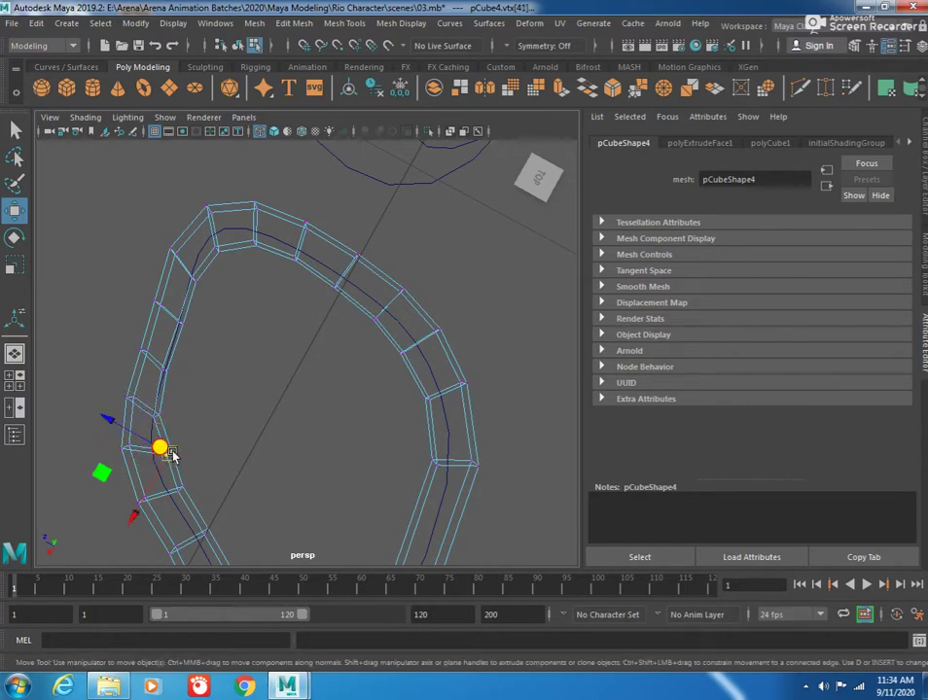
{"action": "middle_click_drag", "start_coordinate": [163, 455], "coordinate": [213, 338], "text": "alt"}
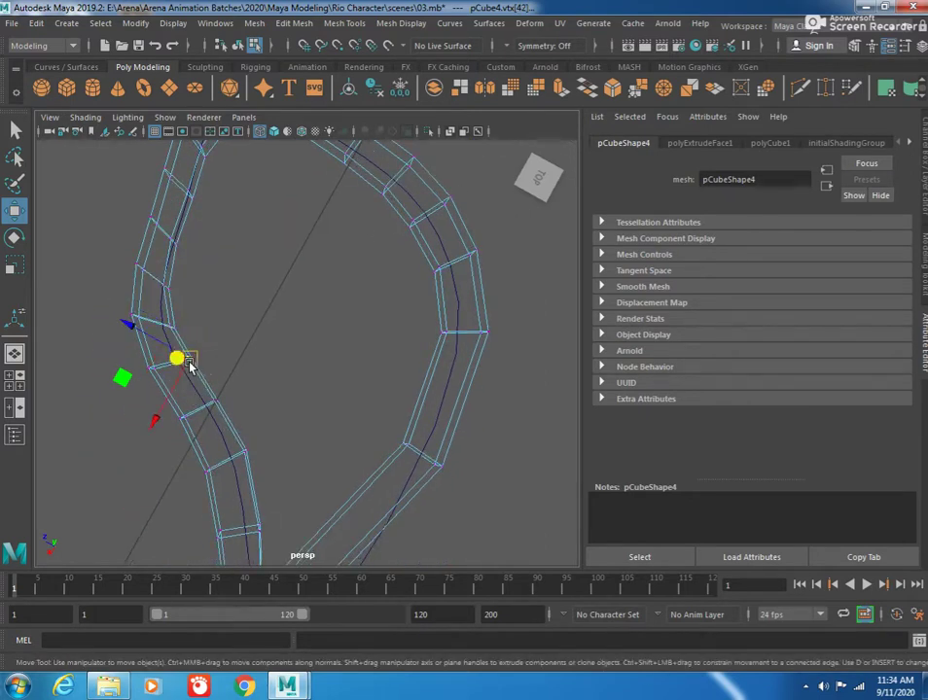
{"action": "left_click_drag", "start_coordinate": [190, 363], "coordinate": [184, 369]}
{"action": "left_click", "coordinate": [205, 414]}
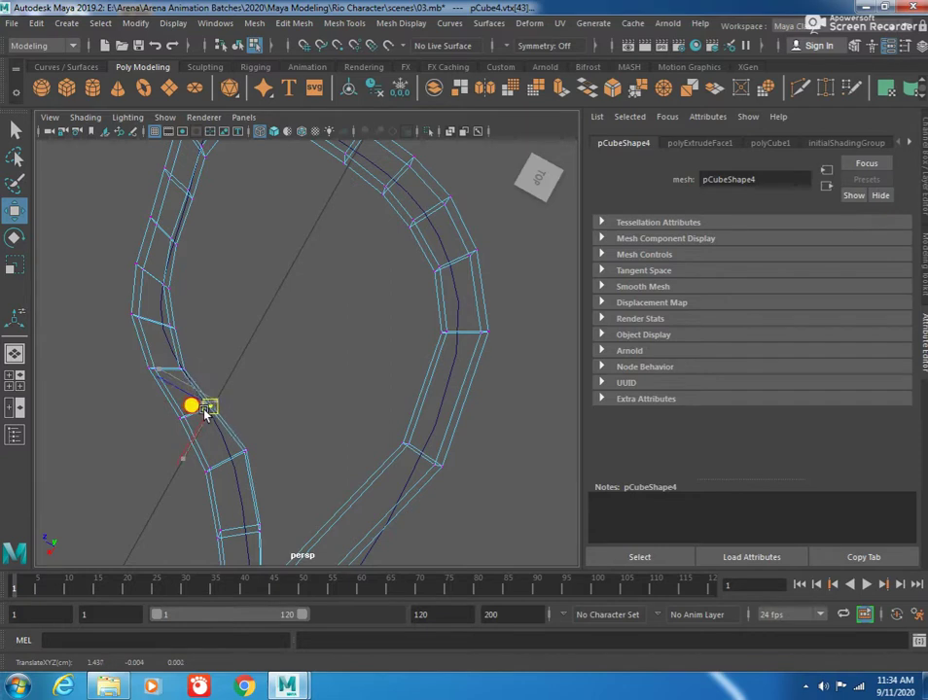
{"action": "left_click", "coordinate": [240, 472]}
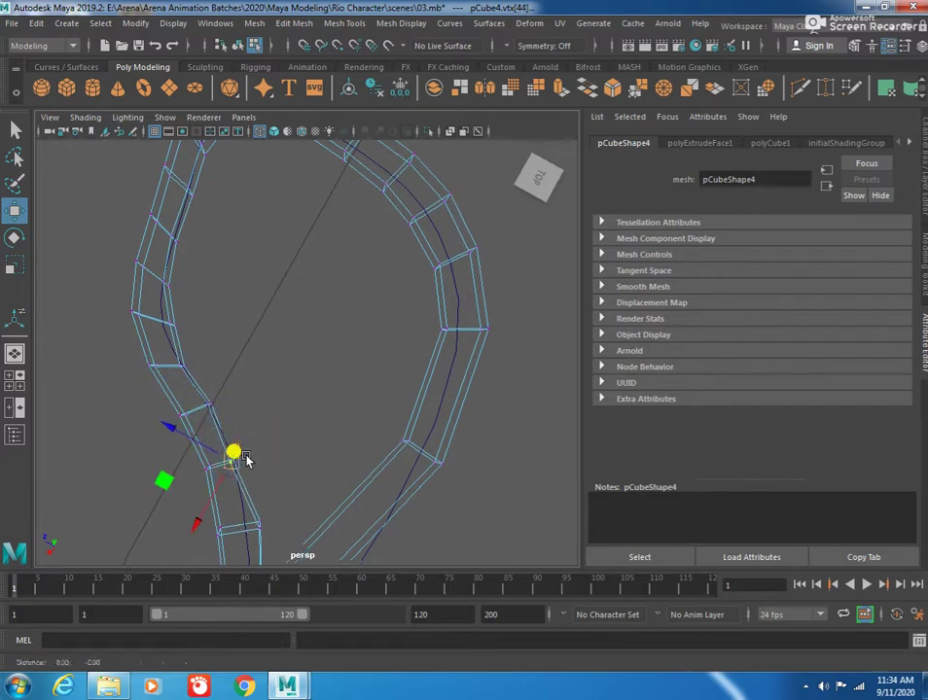
Step: Check the vertices toward the bottom joint, then return to object mode at a low oblique angle
{"action": "left_click_drag", "start_coordinate": [248, 460], "coordinate": [264, 363], "text": "alt"}
{"action": "left_click", "coordinate": [249, 343]}
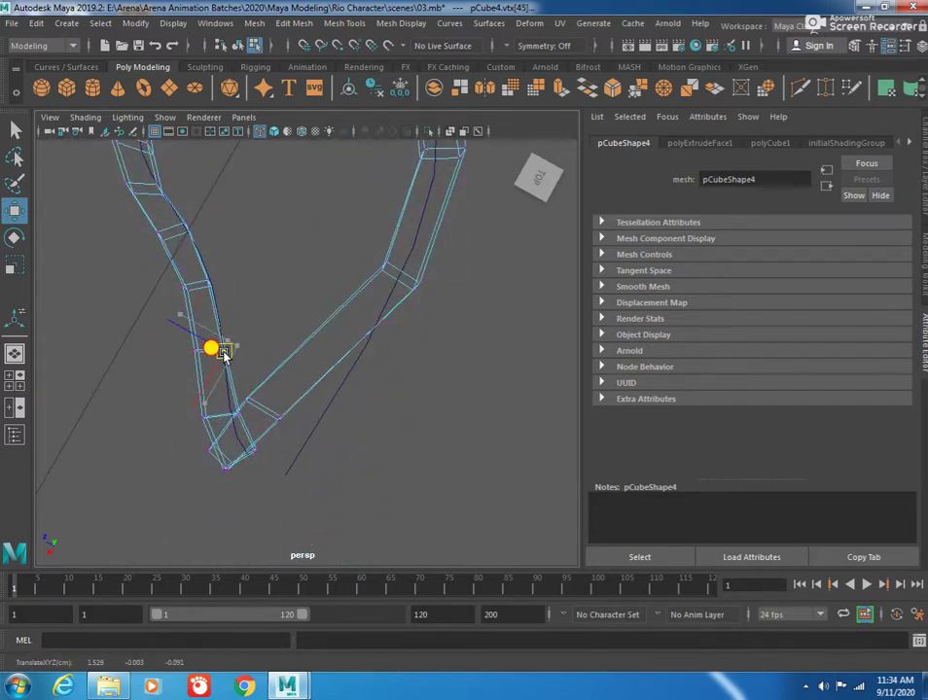
{"action": "left_click", "coordinate": [234, 416]}
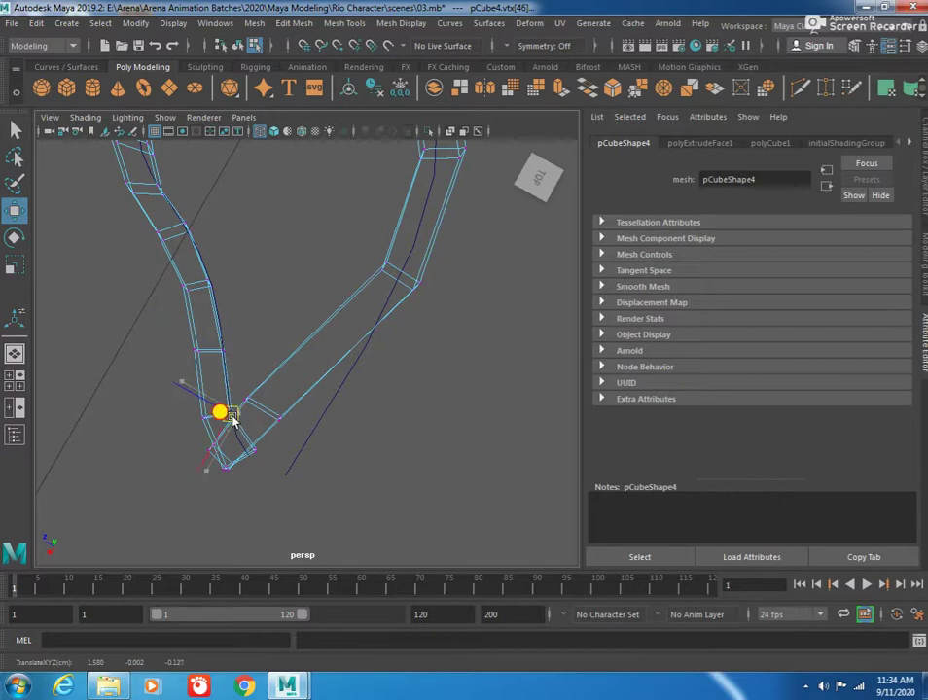
{"action": "left_click", "coordinate": [251, 450]}
{"action": "mouse_move", "coordinate": [243, 455]}
{"action": "middle_mouse_down", "text": "alt"}
{"action": "mouse_move", "coordinate": [271, 291]}
{"action": "mouse_move", "coordinate": [311, 338]}
{"action": "middle_mouse_up", "text": "alt"}
{"action": "key", "text": "F8"}
{"action": "key", "text": "space"}
{"action": "key", "text": "space"}
{"action": "mouse_move", "coordinate": [282, 381]}
{"action": "middle_mouse_down", "text": "alt"}
{"action": "mouse_move", "coordinate": [406, 261]}
{"action": "mouse_move", "coordinate": [352, 339]}
{"action": "mouse_move", "coordinate": [360, 387]}
{"action": "middle_mouse_up", "text": "alt"}
Step: Show the loop shaded and slide a front vertex using soft selection with a smaller falloff radius
{"action": "key", "text": "5"}
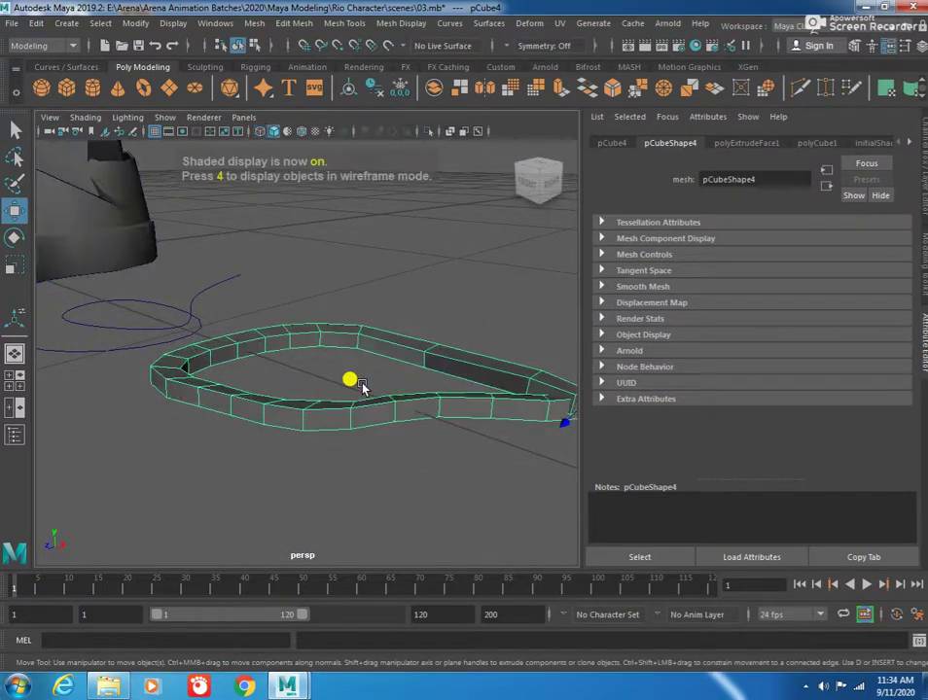
{"action": "mouse_move", "coordinate": [295, 379]}
{"action": "left_mouse_down", "text": "alt"}
{"action": "mouse_move", "coordinate": [312, 383]}
{"action": "mouse_move", "coordinate": [290, 380]}
{"action": "mouse_move", "coordinate": [255, 406]}
{"action": "mouse_move", "coordinate": [280, 414]}
{"action": "mouse_move", "coordinate": [331, 399]}
{"action": "left_mouse_up", "text": "alt"}
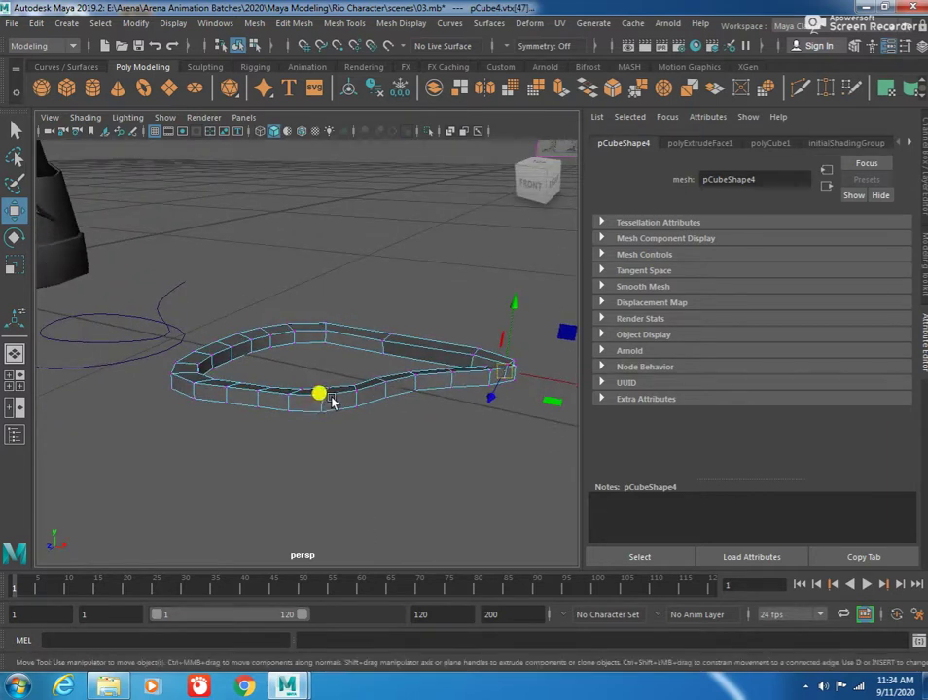
{"action": "left_click", "coordinate": [329, 428]}
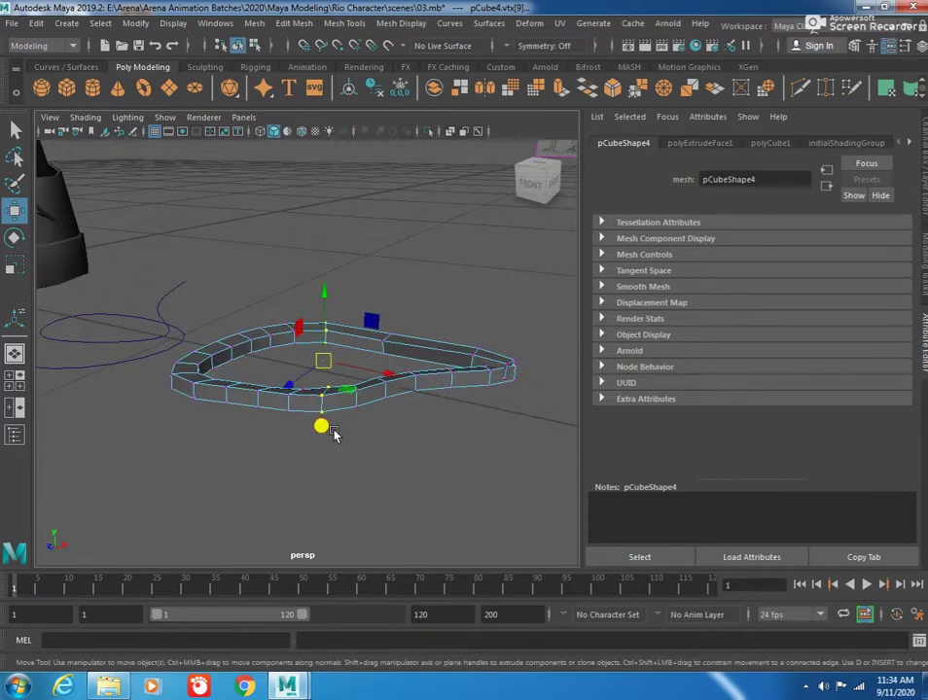
{"action": "key", "text": "b"}
{"action": "left_click_drag", "start_coordinate": [348, 402], "coordinate": [313, 407]}
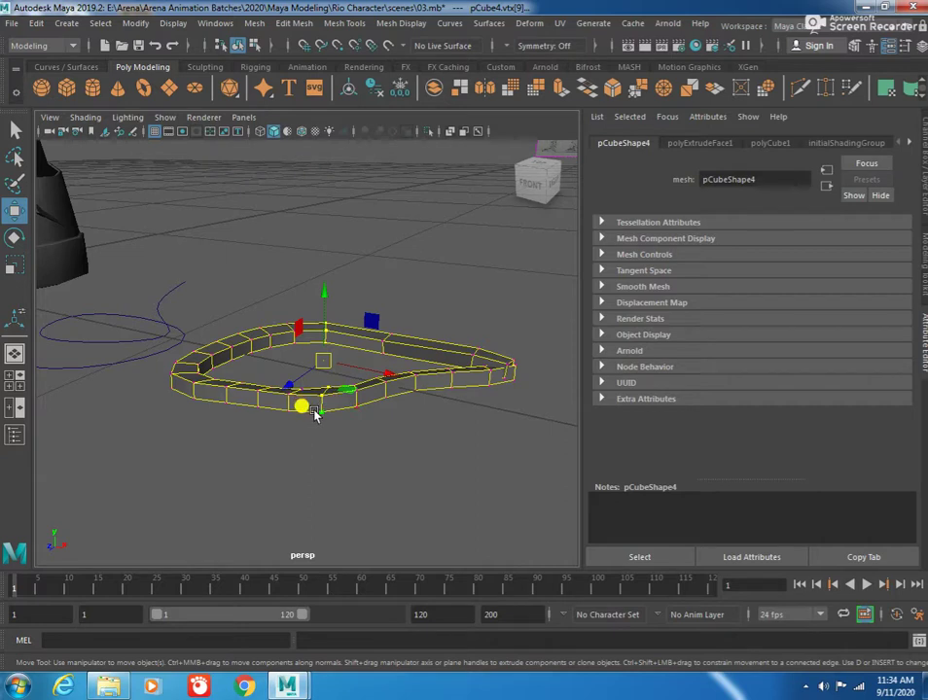
{"action": "left_click_drag", "start_coordinate": [370, 442], "coordinate": [356, 427]}
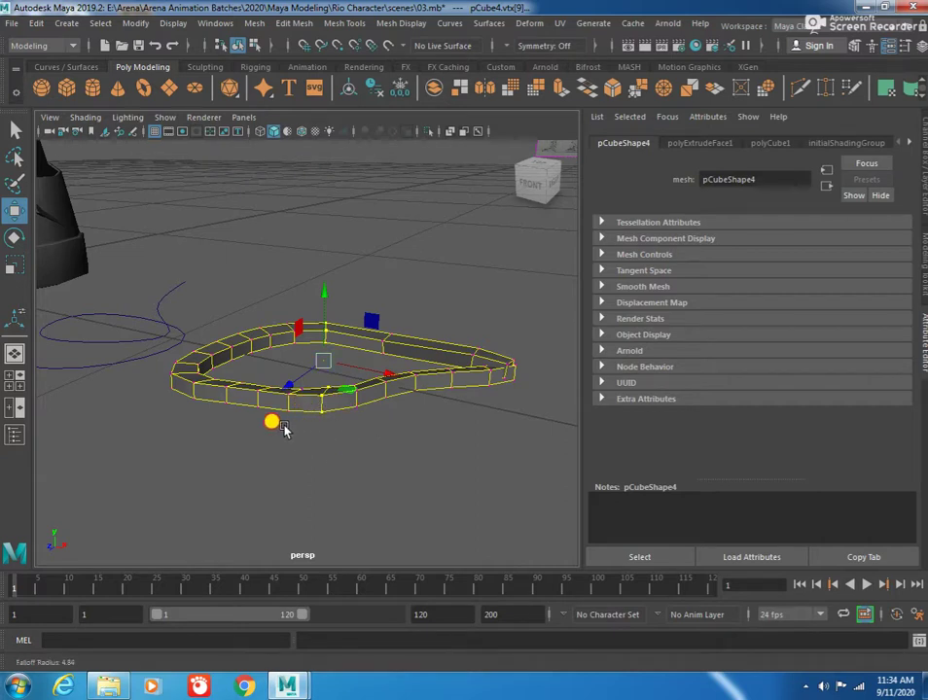
{"action": "left_click_drag", "start_coordinate": [123, 429], "coordinate": [368, 403]}
{"action": "mouse_move", "coordinate": [253, 436]}
{"action": "left_mouse_down"}
{"action": "mouse_move", "coordinate": [219, 422]}
{"action": "mouse_move", "coordinate": [286, 402]}
{"action": "mouse_move", "coordinate": [234, 405]}
{"action": "mouse_move", "coordinate": [401, 403]}
{"action": "mouse_move", "coordinate": [508, 389]}
{"action": "mouse_move", "coordinate": [263, 412]}
{"action": "left_mouse_up"}
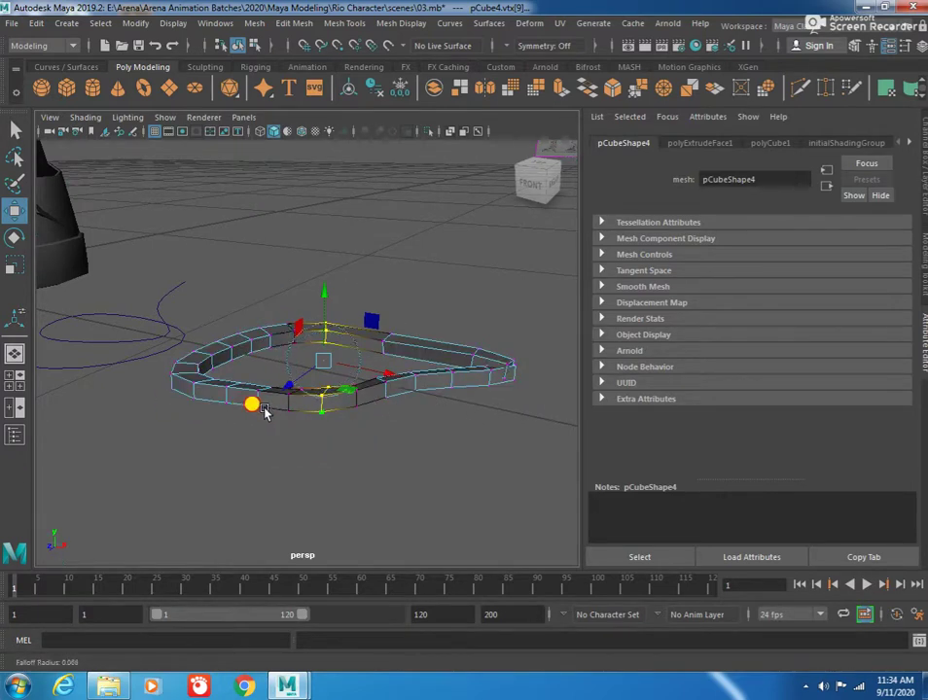
Step: Raise the back of the loop with soft falloff, undoing the unwanted lifts
{"action": "left_click_drag", "start_coordinate": [296, 327], "coordinate": [327, 278]}
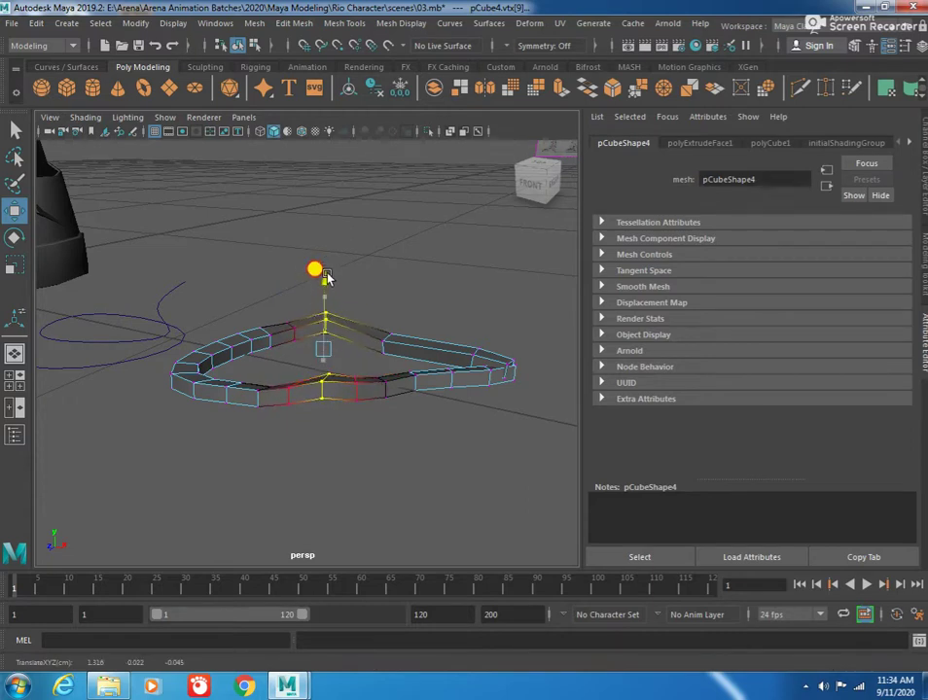
{"action": "key", "text": "ctrl+z"}
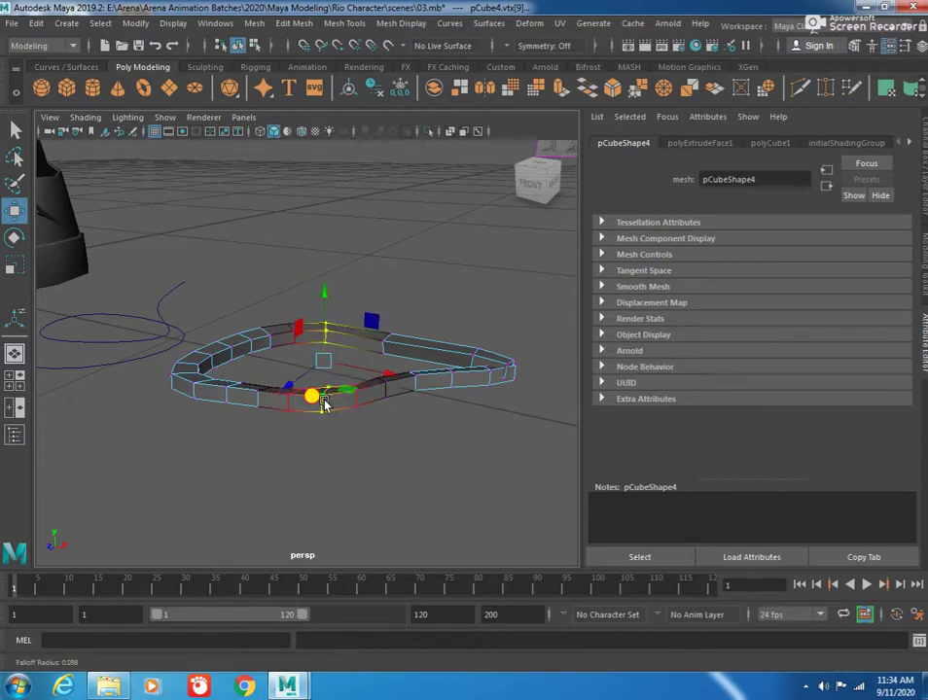
{"action": "left_click", "coordinate": [325, 323]}
{"action": "left_click_drag", "start_coordinate": [325, 323], "coordinate": [331, 285]}
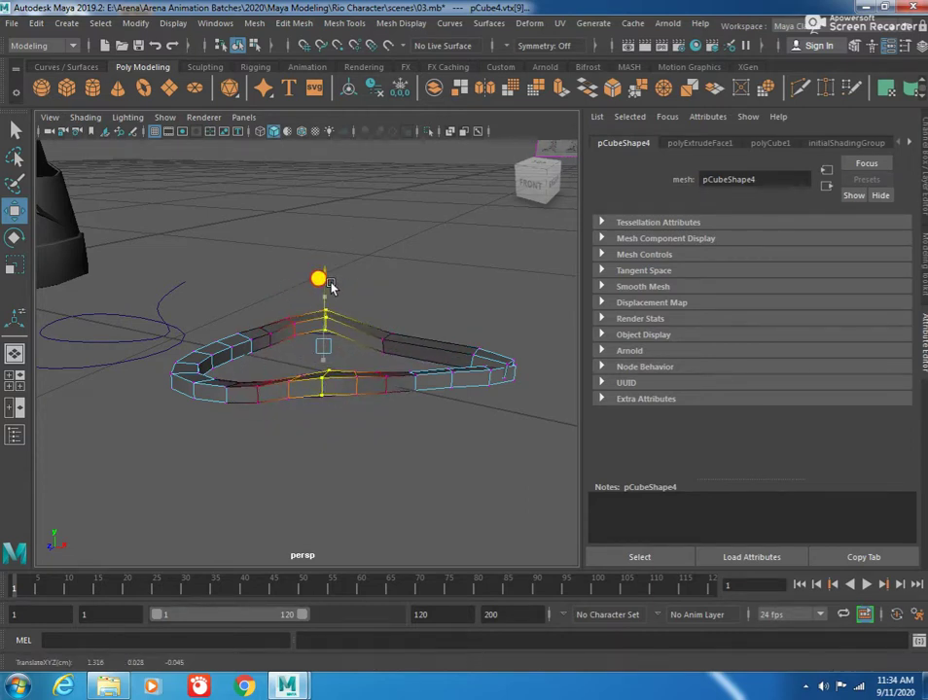
{"action": "key", "text": "ctrl+z"}
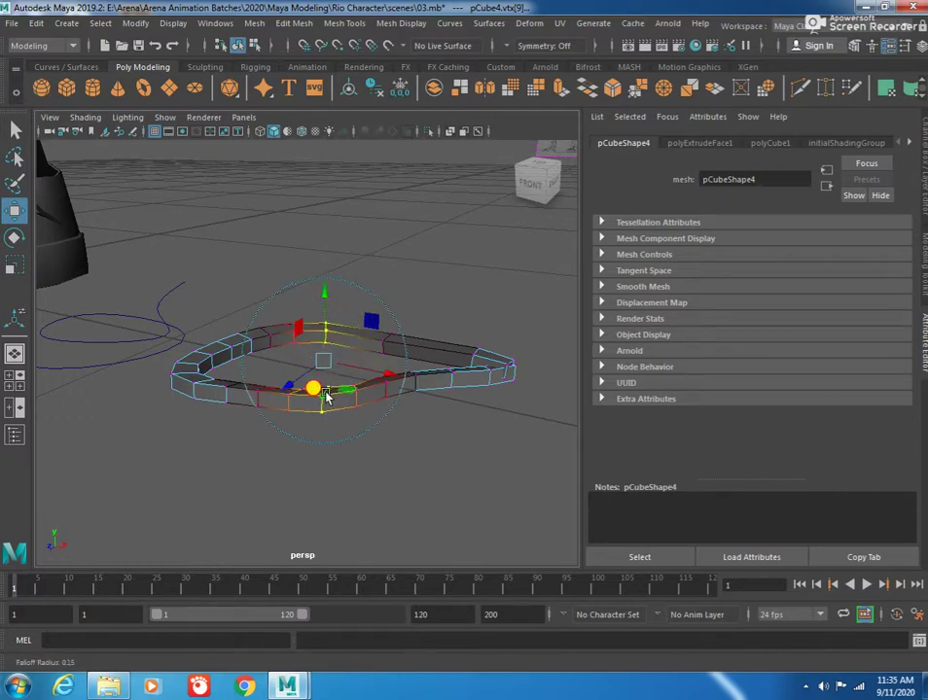
{"action": "mouse_move", "coordinate": [336, 395]}
{"action": "left_mouse_down"}
{"action": "mouse_move", "coordinate": [318, 295]}
{"action": "mouse_move", "coordinate": [324, 275]}
{"action": "mouse_move", "coordinate": [315, 267]}
{"action": "left_mouse_up"}
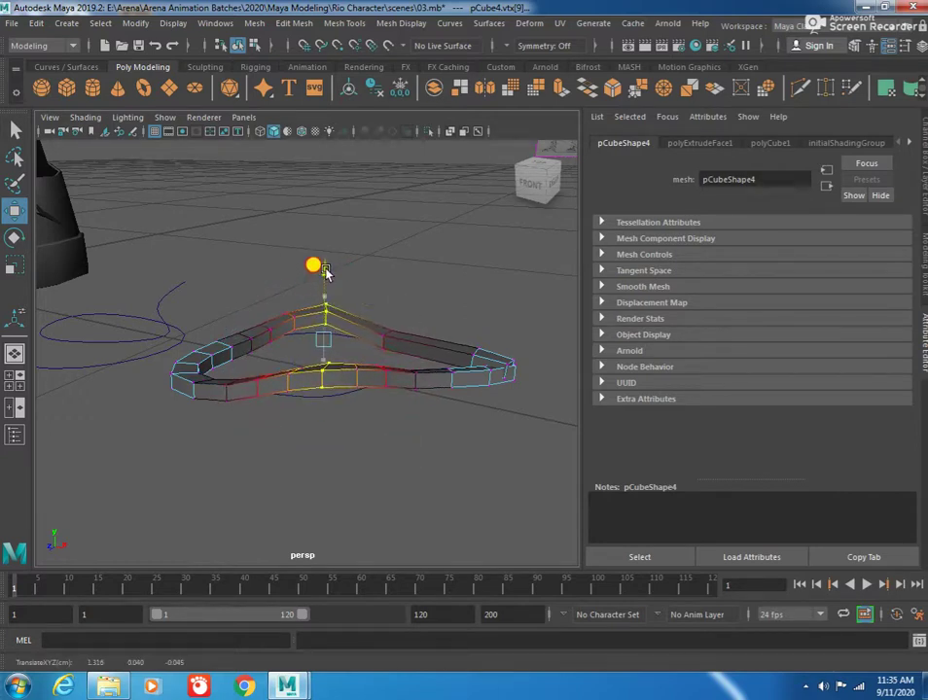
Step: Lift a vertex with its neighbours and pull the front-centre rim vertex upward into a teardrop
{"action": "mouse_move", "coordinate": [237, 301]}
{"action": "left_mouse_down", "text": "alt"}
{"action": "mouse_move", "coordinate": [271, 360]}
{"action": "mouse_move", "coordinate": [270, 403]}
{"action": "mouse_move", "coordinate": [285, 428]}
{"action": "left_mouse_up", "text": "alt"}
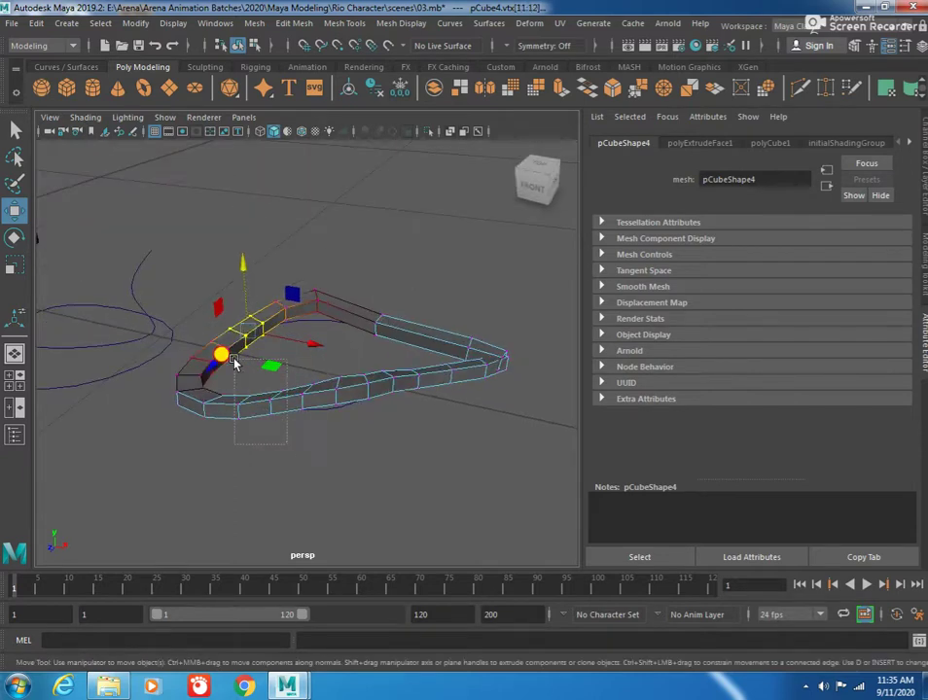
{"action": "key", "text": "b"}
{"action": "mouse_move", "coordinate": [233, 362]}
{"action": "left_mouse_down"}
{"action": "mouse_move", "coordinate": [246, 302]}
{"action": "mouse_move", "coordinate": [334, 311]}
{"action": "mouse_move", "coordinate": [385, 402]}
{"action": "mouse_move", "coordinate": [379, 420]}
{"action": "left_mouse_up"}
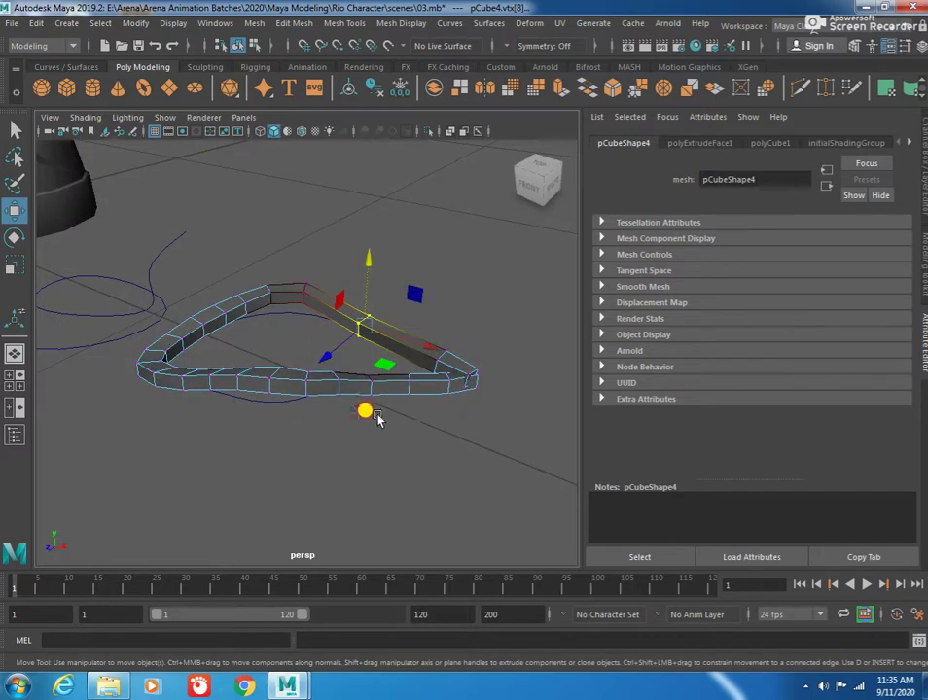
{"action": "left_click", "coordinate": [301, 365]}
{"action": "mouse_move", "coordinate": [314, 337]}
{"action": "left_mouse_down"}
{"action": "mouse_move", "coordinate": [307, 312]}
{"action": "mouse_move", "coordinate": [265, 345]}
{"action": "mouse_move", "coordinate": [422, 335]}
{"action": "mouse_move", "coordinate": [326, 356]}
{"action": "mouse_move", "coordinate": [287, 350]}
{"action": "mouse_move", "coordinate": [268, 291]}
{"action": "mouse_move", "coordinate": [267, 233]}
{"action": "mouse_move", "coordinate": [213, 329]}
{"action": "mouse_move", "coordinate": [182, 306]}
{"action": "mouse_move", "coordinate": [270, 326]}
{"action": "left_mouse_up"}
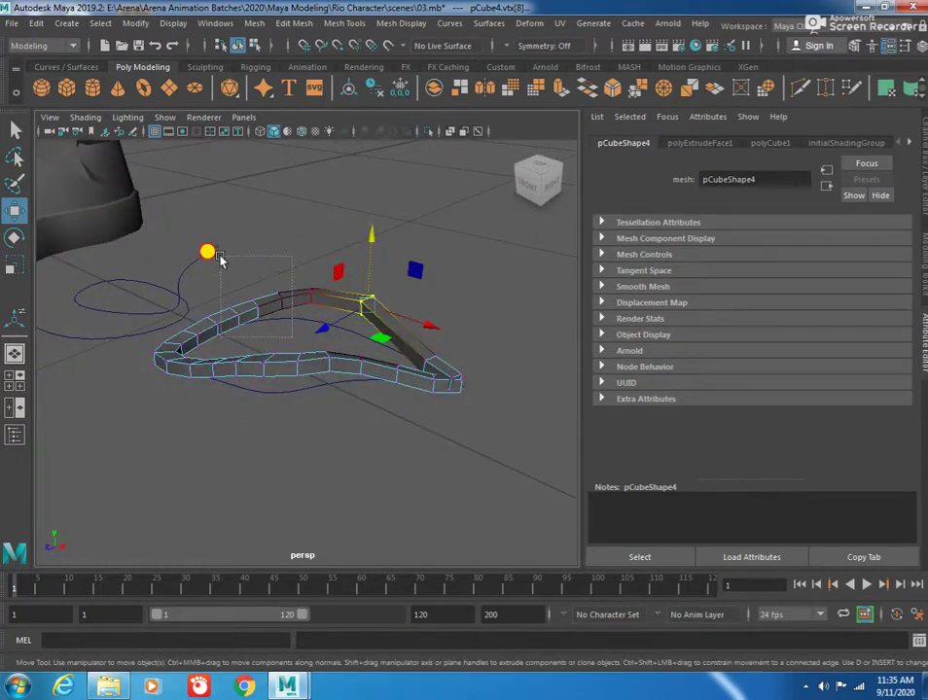
{"action": "mouse_move", "coordinate": [232, 253]}
{"action": "left_mouse_down", "text": "alt"}
{"action": "mouse_move", "coordinate": [257, 243]}
{"action": "mouse_move", "coordinate": [255, 170]}
{"action": "mouse_move", "coordinate": [280, 327]}
{"action": "mouse_move", "coordinate": [218, 338]}
{"action": "mouse_move", "coordinate": [271, 385]}
{"action": "mouse_move", "coordinate": [408, 387]}
{"action": "left_mouse_up", "text": "alt"}
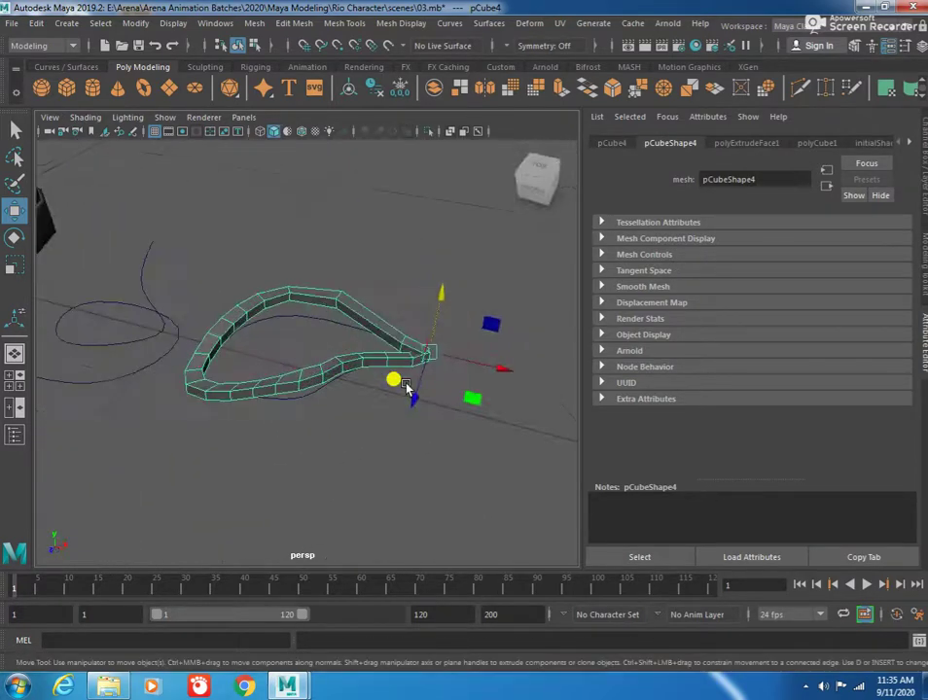
Step: Preview the lace loop smoothed, then reselect it with smoothing turned off
{"action": "key", "text": "3"}
{"action": "left_click", "coordinate": [533, 458]}
{"action": "mouse_move", "coordinate": [533, 458]}
{"action": "left_mouse_down", "text": "alt"}
{"action": "mouse_move", "coordinate": [368, 430]}
{"action": "mouse_move", "coordinate": [340, 374]}
{"action": "mouse_move", "coordinate": [299, 413]}
{"action": "mouse_move", "coordinate": [329, 420]}
{"action": "left_mouse_up", "text": "alt"}
{"action": "left_click", "coordinate": [340, 374]}
{"action": "key", "text": "1"}
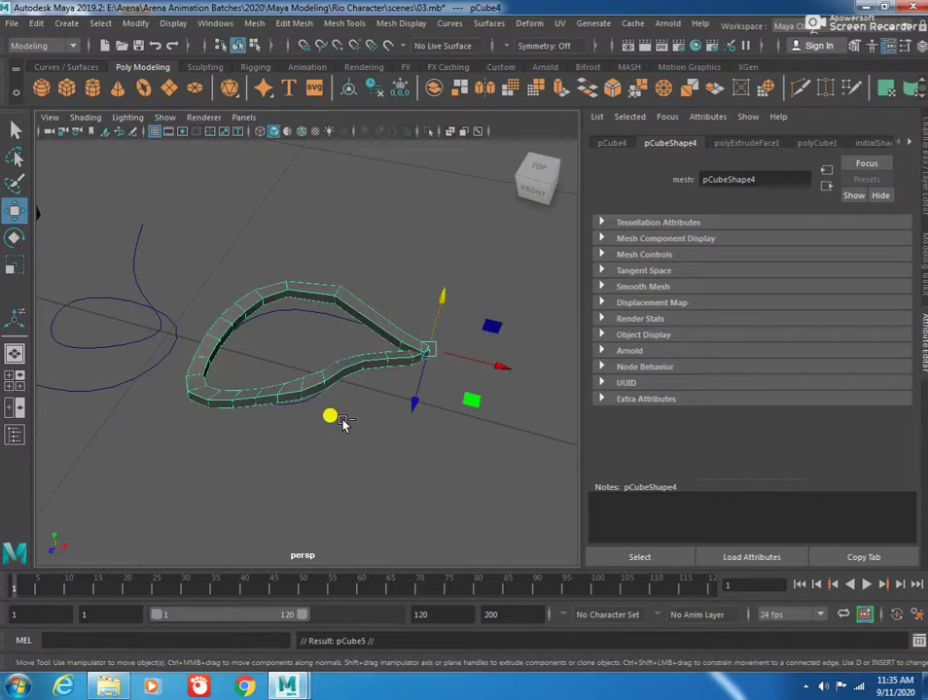
Step: Duplicate the lace loop, rotate the copy out to the right, and pull a tip vertex down
{"action": "key", "text": "ctrl+d"}
{"action": "key", "text": "e"}
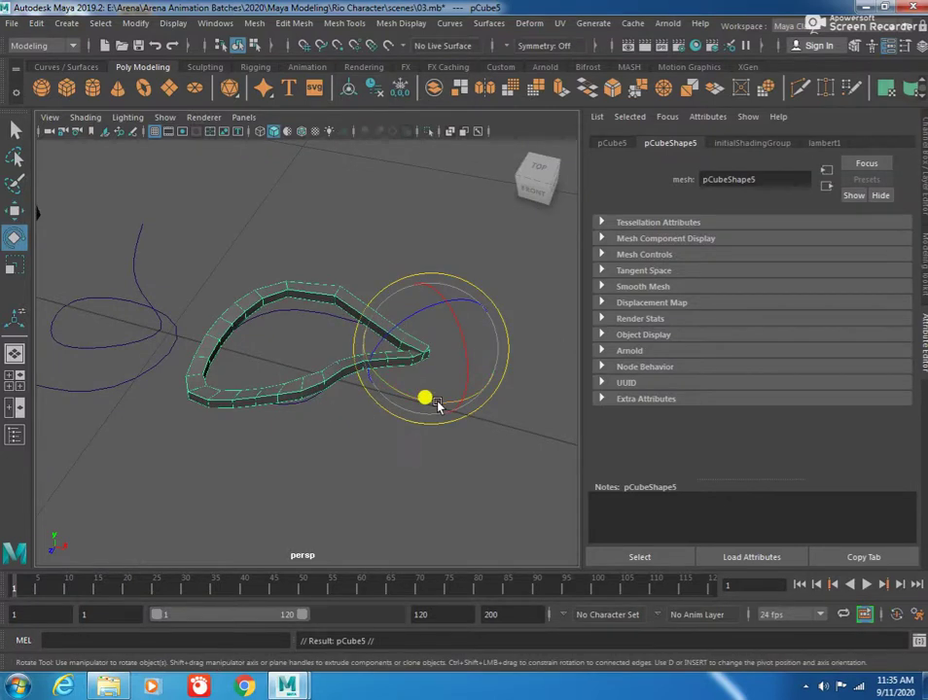
{"action": "mouse_move", "coordinate": [434, 406]}
{"action": "left_mouse_down"}
{"action": "mouse_move", "coordinate": [416, 348]}
{"action": "mouse_move", "coordinate": [269, 387]}
{"action": "mouse_move", "coordinate": [201, 338]}
{"action": "mouse_move", "coordinate": [226, 335]}
{"action": "mouse_move", "coordinate": [408, 406]}
{"action": "mouse_move", "coordinate": [265, 389]}
{"action": "mouse_move", "coordinate": [369, 430]}
{"action": "mouse_move", "coordinate": [353, 434]}
{"action": "left_mouse_up"}
{"action": "key", "text": "F9"}
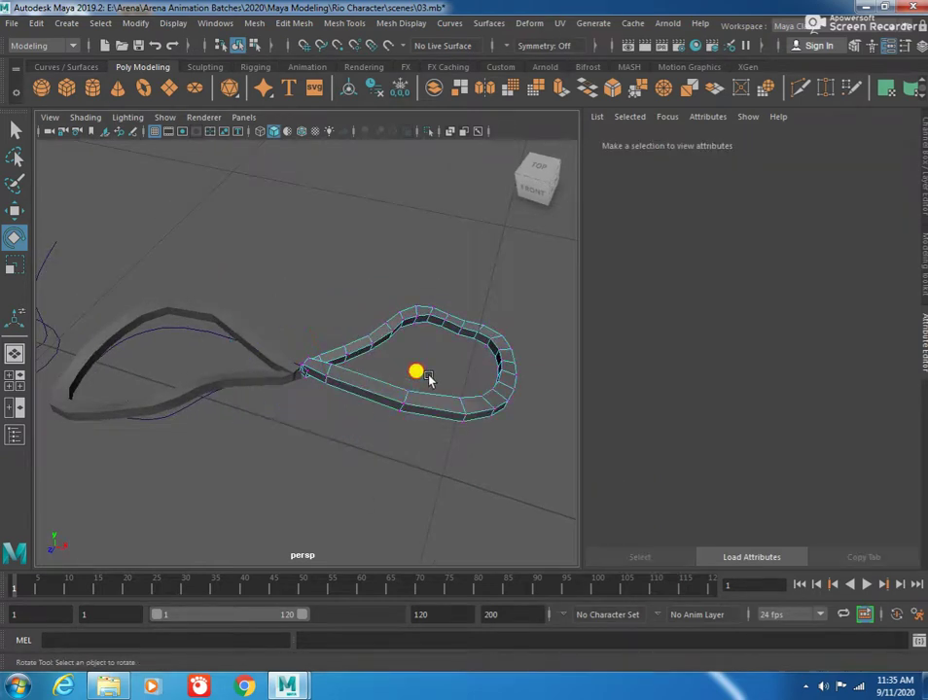
{"action": "left_click", "coordinate": [395, 418]}
{"action": "key", "text": "w"}
{"action": "left_click_drag", "start_coordinate": [415, 337], "coordinate": [412, 375]}
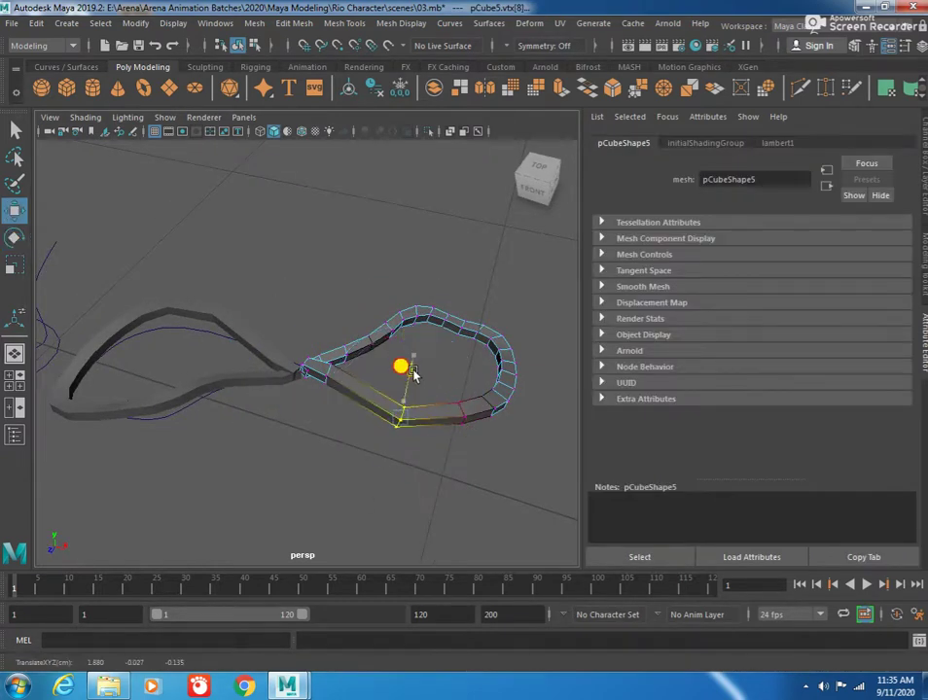
Step: Reshape the duplicate's right-side and bottom-edge vertices, then add a new polygon cube
{"action": "left_click_drag", "start_coordinate": [484, 455], "coordinate": [493, 387], "text": "alt"}
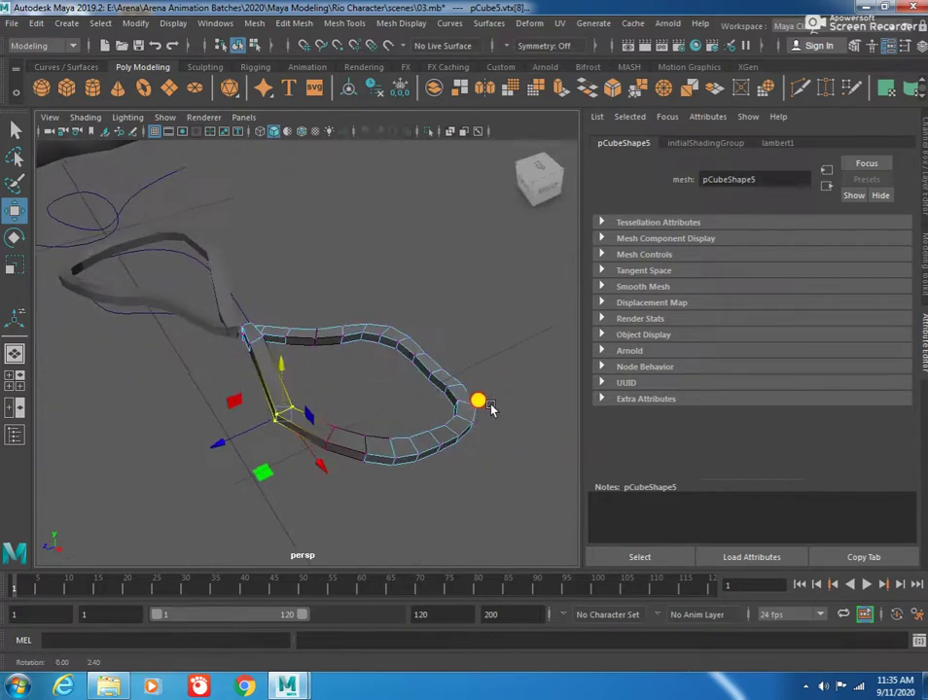
{"action": "left_click_drag", "start_coordinate": [430, 424], "coordinate": [299, 281], "text": "alt"}
{"action": "mouse_move", "coordinate": [361, 359]}
{"action": "left_mouse_down", "text": "alt"}
{"action": "mouse_move", "coordinate": [327, 263]}
{"action": "mouse_move", "coordinate": [330, 365]}
{"action": "mouse_move", "coordinate": [286, 374]}
{"action": "mouse_move", "coordinate": [275, 387]}
{"action": "left_mouse_up", "text": "alt"}
{"action": "mouse_move", "coordinate": [432, 314]}
{"action": "left_mouse_down"}
{"action": "mouse_move", "coordinate": [393, 367]}
{"action": "mouse_move", "coordinate": [415, 348]}
{"action": "mouse_move", "coordinate": [451, 367]}
{"action": "left_mouse_up"}
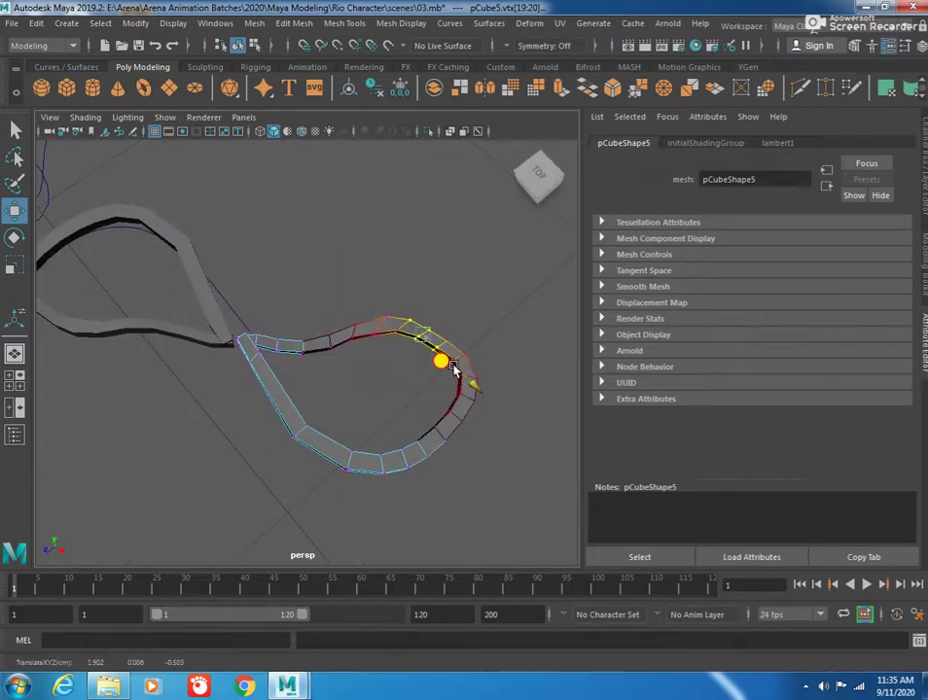
{"action": "left_click_drag", "start_coordinate": [300, 522], "coordinate": [409, 428]}
{"action": "left_click_drag", "start_coordinate": [332, 414], "coordinate": [340, 457]}
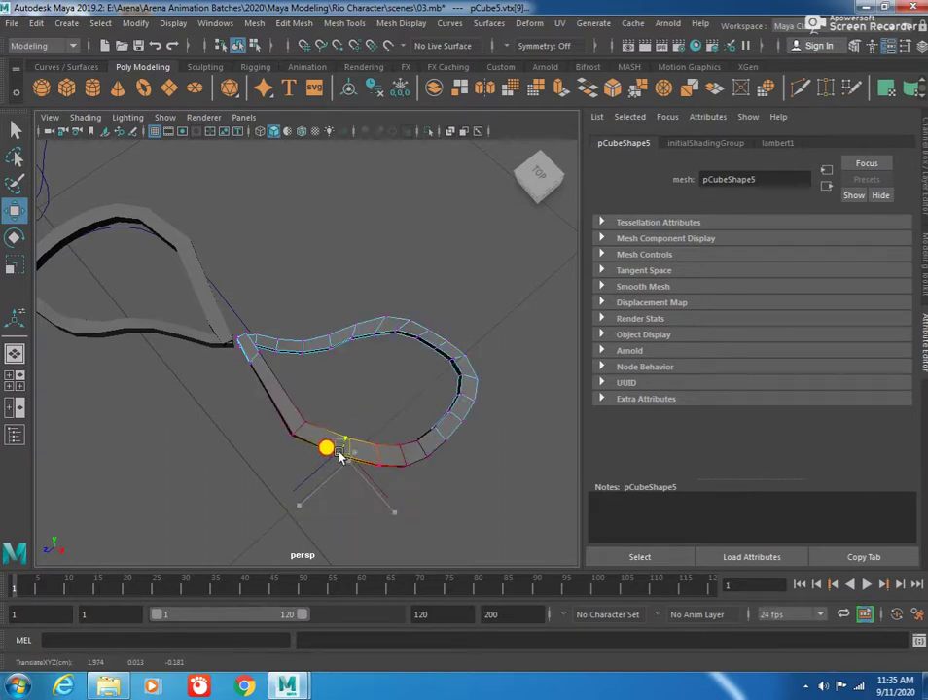
{"action": "mouse_move", "coordinate": [316, 394]}
{"action": "left_mouse_down"}
{"action": "mouse_move", "coordinate": [296, 413]}
{"action": "mouse_move", "coordinate": [316, 354]}
{"action": "mouse_move", "coordinate": [277, 368]}
{"action": "mouse_move", "coordinate": [284, 352]}
{"action": "left_mouse_up"}
{"action": "key", "text": "F8"}
{"action": "left_click", "coordinate": [289, 297]}
{"action": "mouse_move", "coordinate": [290, 296]}
{"action": "left_mouse_down", "text": "alt"}
{"action": "mouse_move", "coordinate": [332, 347]}
{"action": "mouse_move", "coordinate": [325, 359]}
{"action": "mouse_move", "coordinate": [253, 243]}
{"action": "left_mouse_up", "text": "alt"}
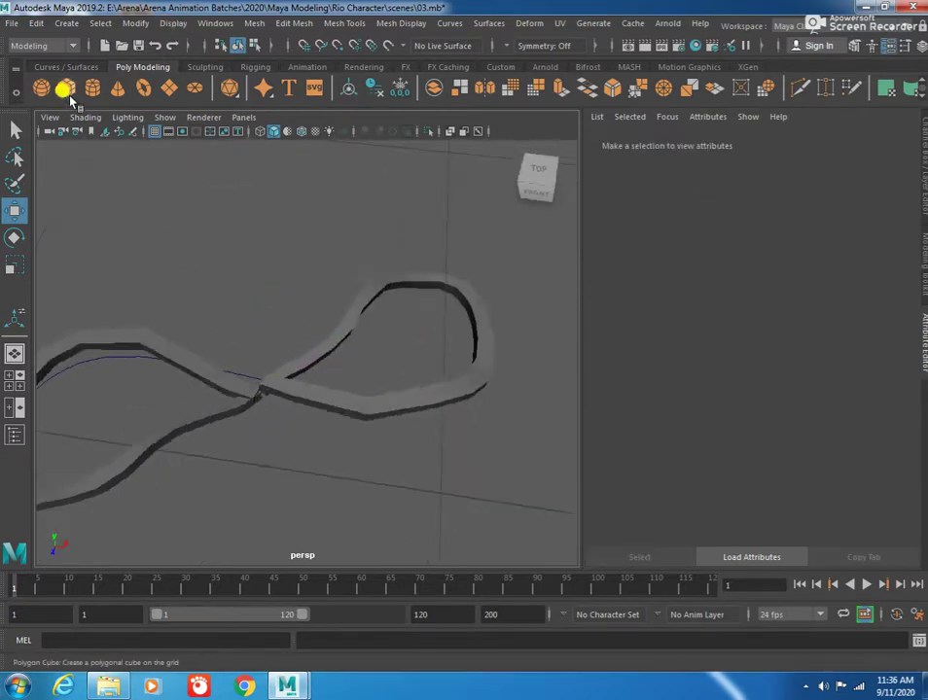
{"action": "left_click", "coordinate": [286, 382]}
Step: Switch to an enlarged wireframe top view framed on the bow loops
{"action": "right_click_drag", "start_coordinate": [379, 403], "coordinate": [192, 387], "text": "alt"}
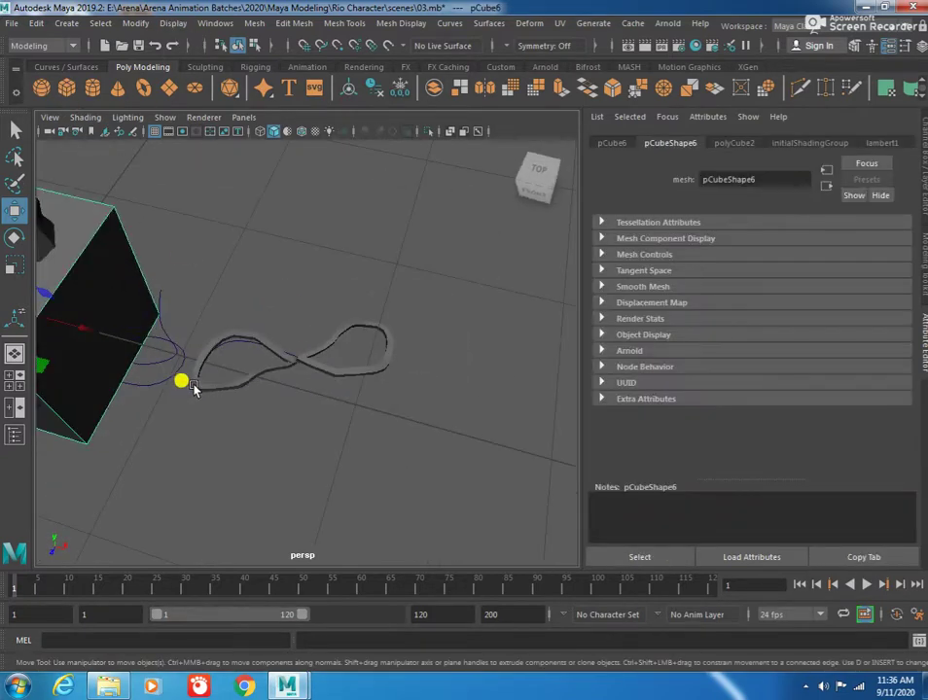
{"action": "mouse_move", "coordinate": [95, 328]}
{"action": "left_mouse_down", "text": "alt"}
{"action": "mouse_move", "coordinate": [239, 342]}
{"action": "mouse_move", "coordinate": [253, 352]}
{"action": "left_mouse_up", "text": "alt"}
{"action": "key", "text": "space"}
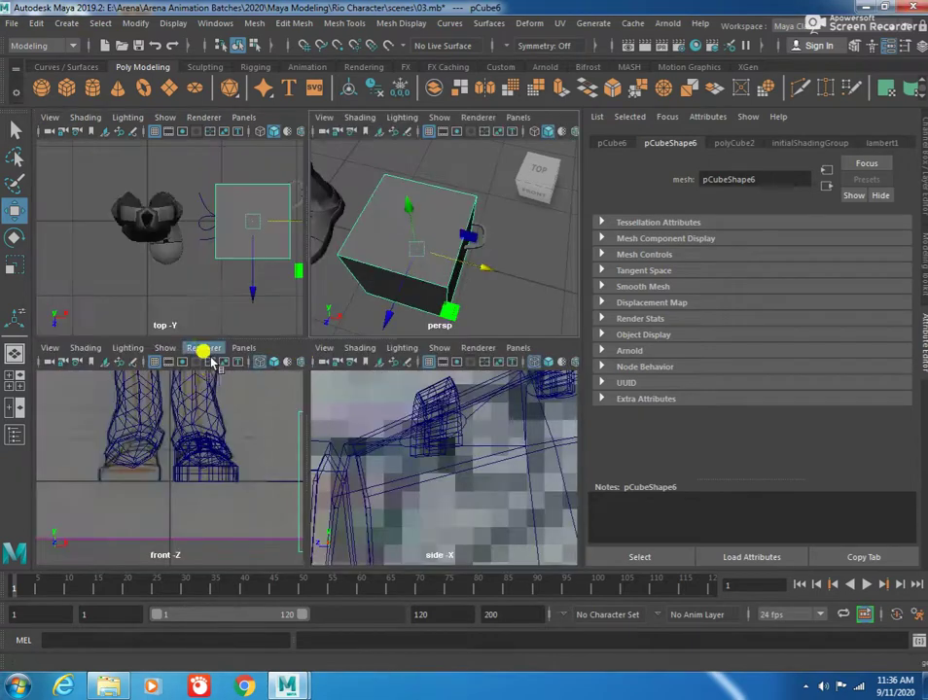
{"action": "key", "text": "space"}
{"action": "key", "text": "4"}
{"action": "key", "text": "space"}
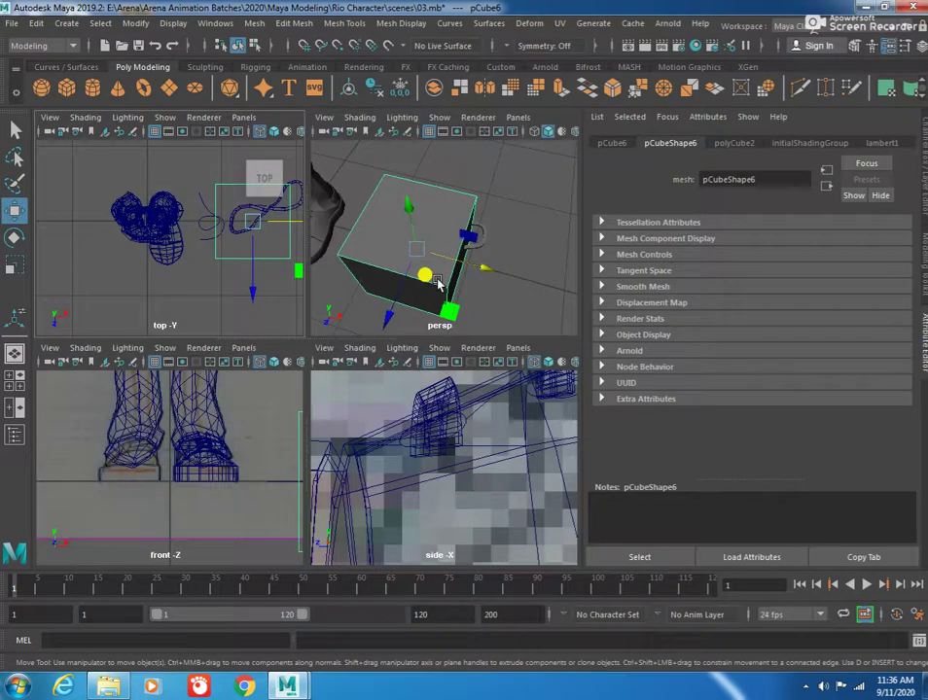
{"action": "key", "text": "space"}
{"action": "middle_click_drag", "start_coordinate": [290, 325], "coordinate": [332, 346], "text": "alt"}
{"action": "right_click_drag", "start_coordinate": [332, 346], "coordinate": [431, 297], "text": "alt"}
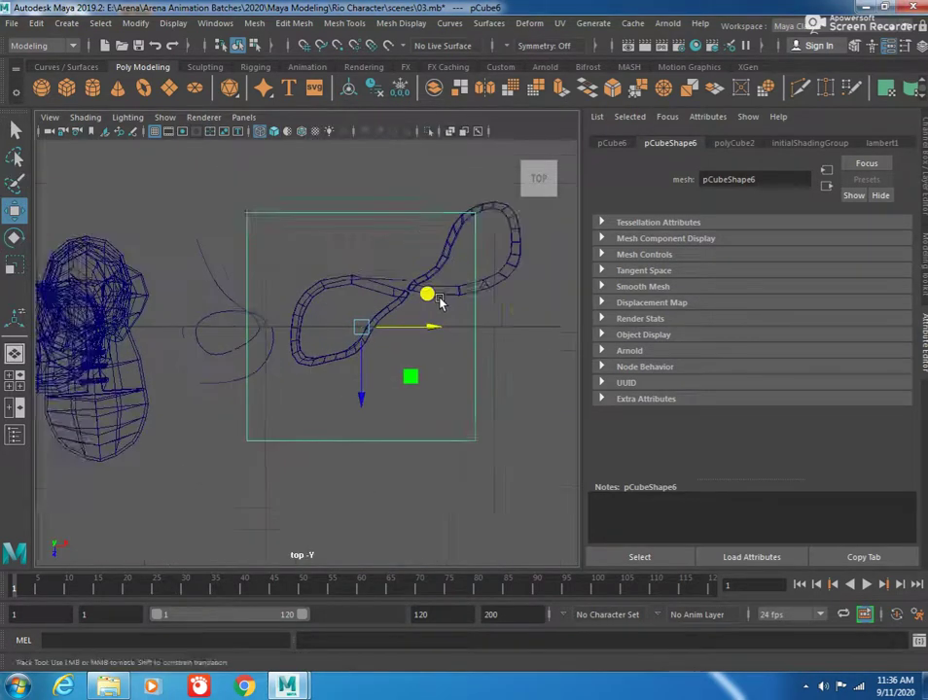
{"action": "middle_click_drag", "start_coordinate": [431, 296], "coordinate": [319, 354], "text": "alt"}
Step: Shrink the cube, rotate it about 33°, and move it onto the loops' crossing
{"action": "key", "text": "r"}
{"action": "left_click_drag", "start_coordinate": [358, 311], "coordinate": [207, 353]}
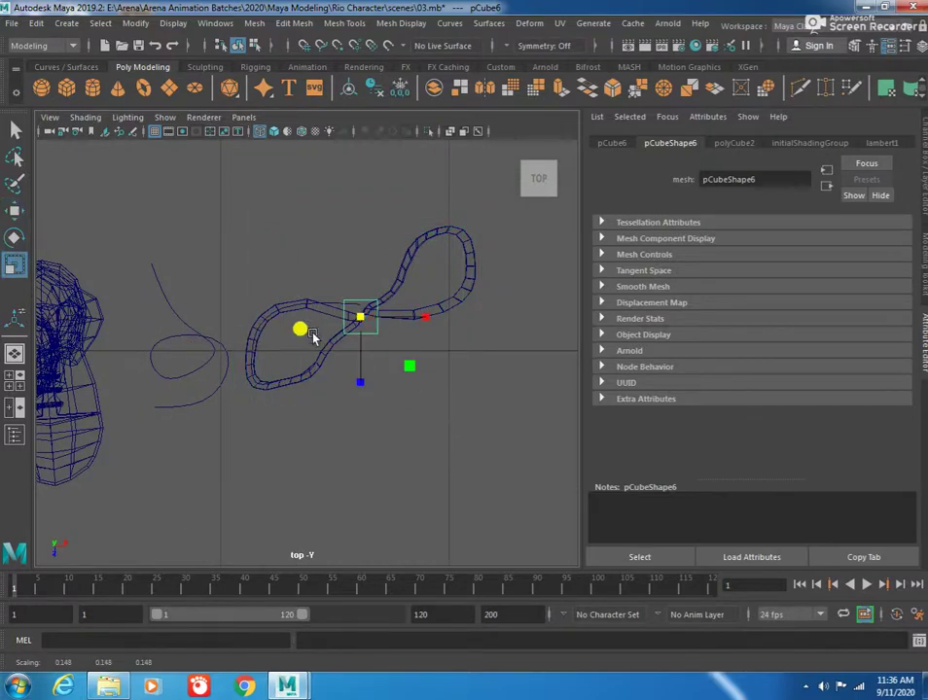
{"action": "key", "text": "w"}
{"action": "mouse_move", "coordinate": [338, 284]}
{"action": "right_mouse_down", "text": "alt"}
{"action": "mouse_move", "coordinate": [477, 342]}
{"action": "mouse_move", "coordinate": [425, 337]}
{"action": "right_mouse_up", "text": "alt"}
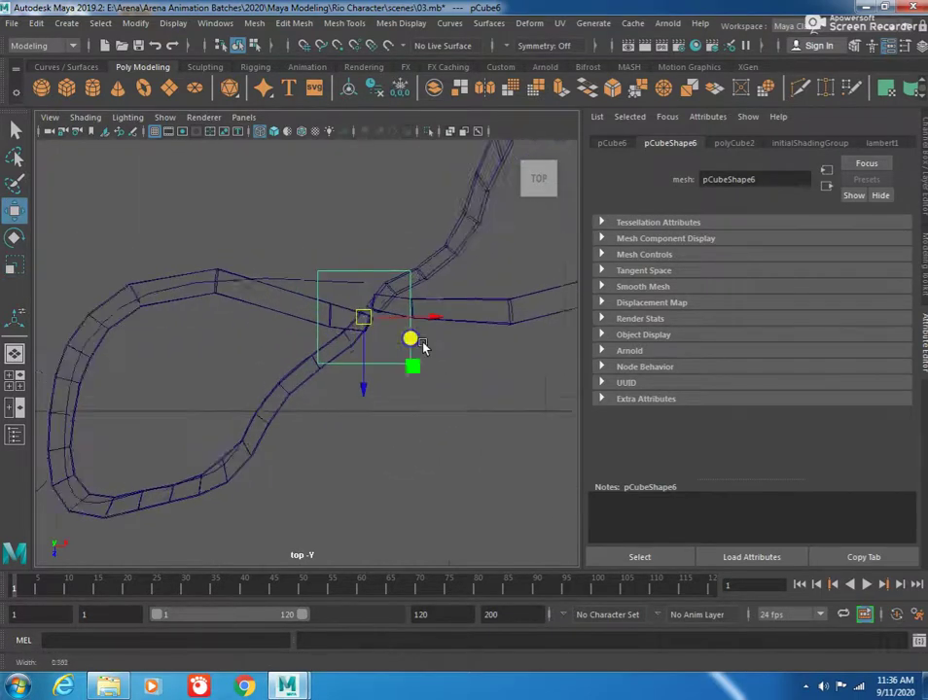
{"action": "left_click_drag", "start_coordinate": [368, 324], "coordinate": [381, 302]}
{"action": "key", "text": "e"}
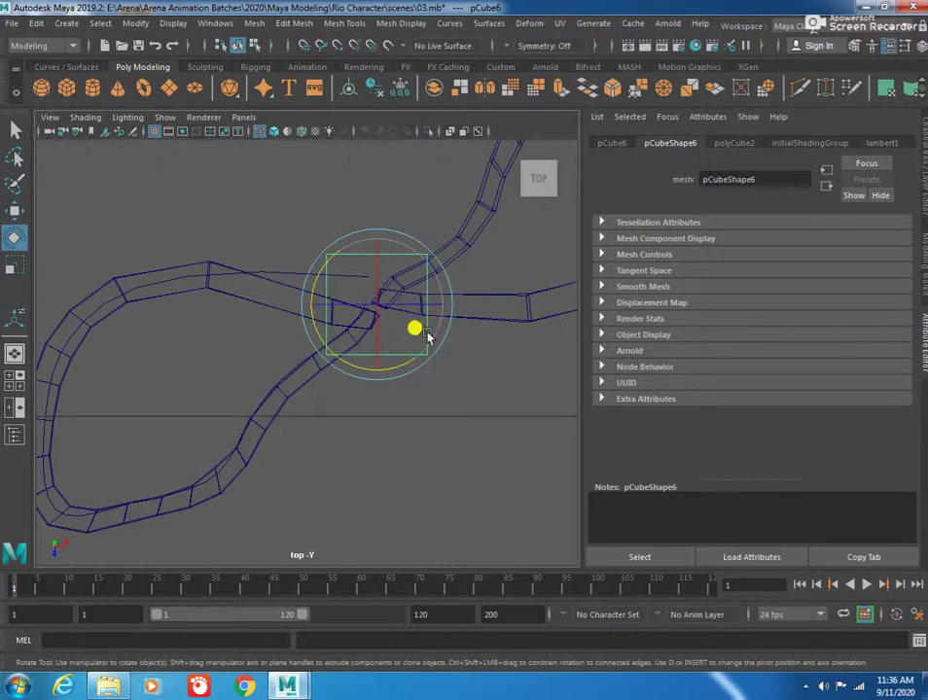
{"action": "mouse_move", "coordinate": [386, 367]}
{"action": "left_mouse_down"}
{"action": "mouse_move", "coordinate": [422, 351]}
{"action": "mouse_move", "coordinate": [378, 309]}
{"action": "mouse_move", "coordinate": [367, 316]}
{"action": "mouse_move", "coordinate": [386, 308]}
{"action": "left_mouse_up"}
{"action": "key", "text": "r"}
{"action": "key", "text": "w"}
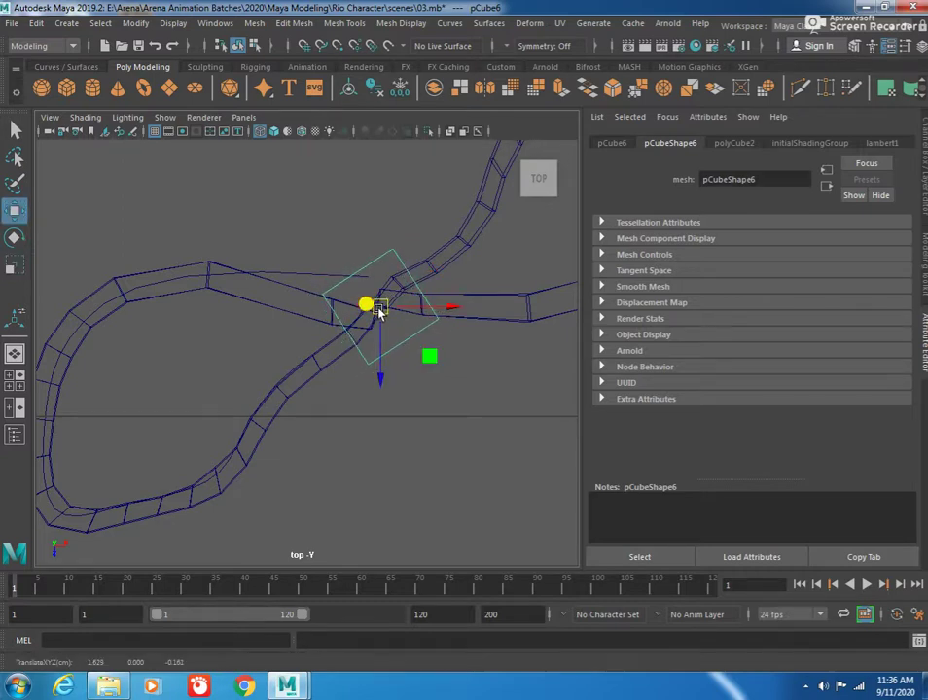
{"action": "key", "text": "space"}
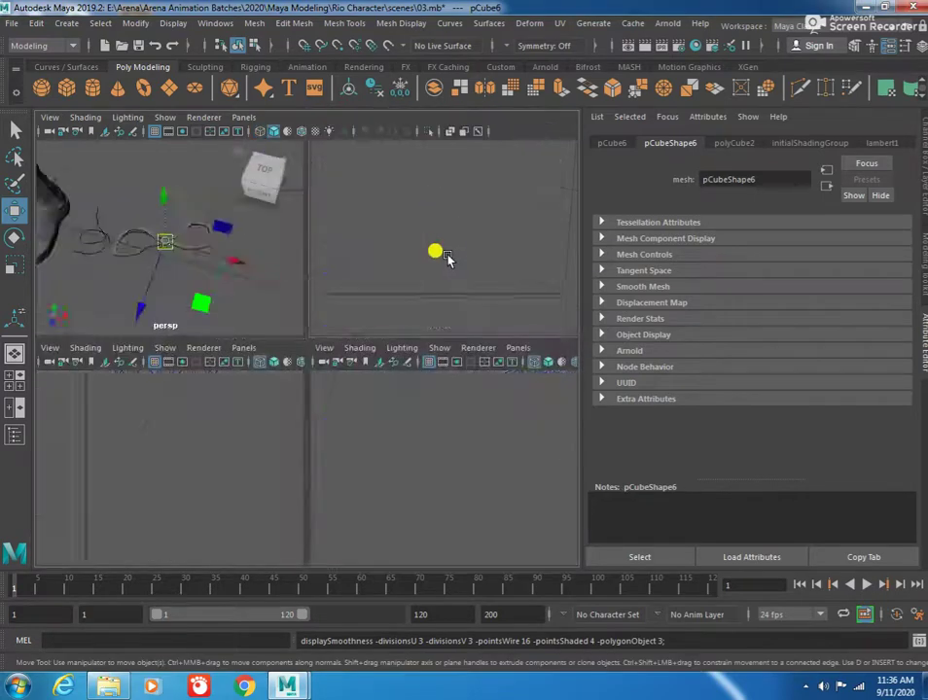
Step: Scale the knot flatter and thinner along its depth
{"action": "key", "text": "space"}
{"action": "mouse_move", "coordinate": [215, 292]}
{"action": "left_mouse_down", "text": "alt"}
{"action": "mouse_move", "coordinate": [276, 387]}
{"action": "mouse_move", "coordinate": [326, 256]}
{"action": "left_mouse_up", "text": "alt"}
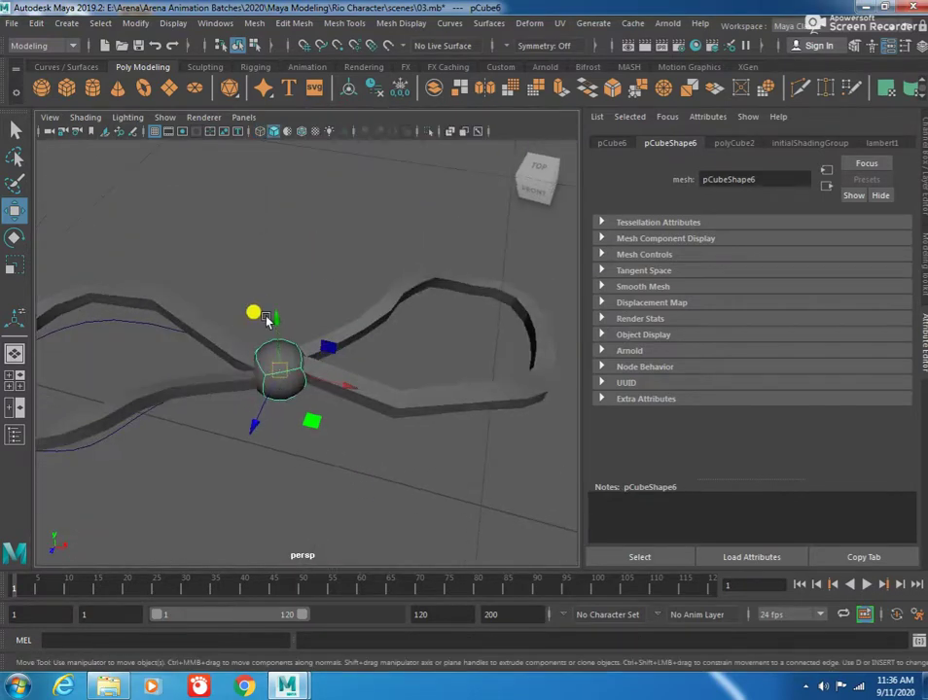
{"action": "key", "text": "r"}
{"action": "left_click_drag", "start_coordinate": [276, 318], "coordinate": [278, 354]}
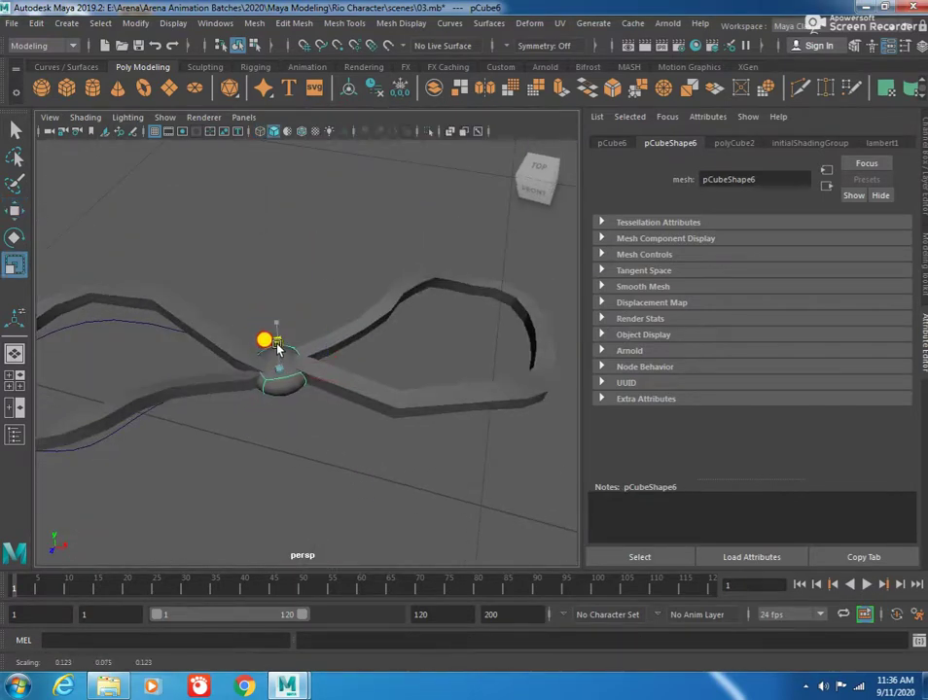
{"action": "left_click_drag", "start_coordinate": [288, 449], "coordinate": [293, 432]}
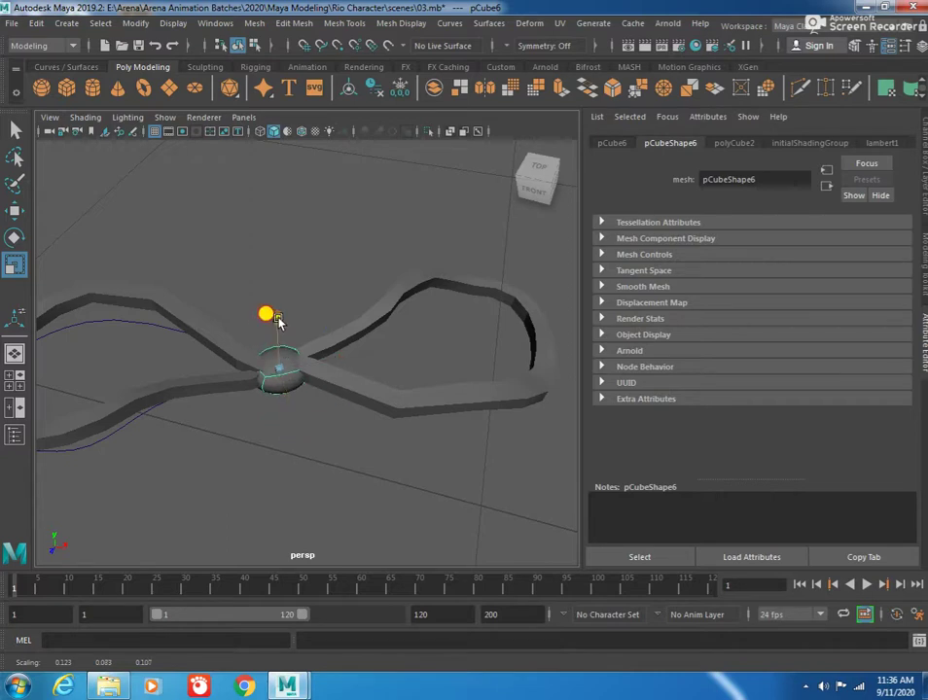
Step: Orbit in close to inspect the knot against the second loop strip
{"action": "left_click", "coordinate": [315, 294]}
{"action": "left_click_drag", "start_coordinate": [259, 317], "coordinate": [297, 372], "text": "alt"}
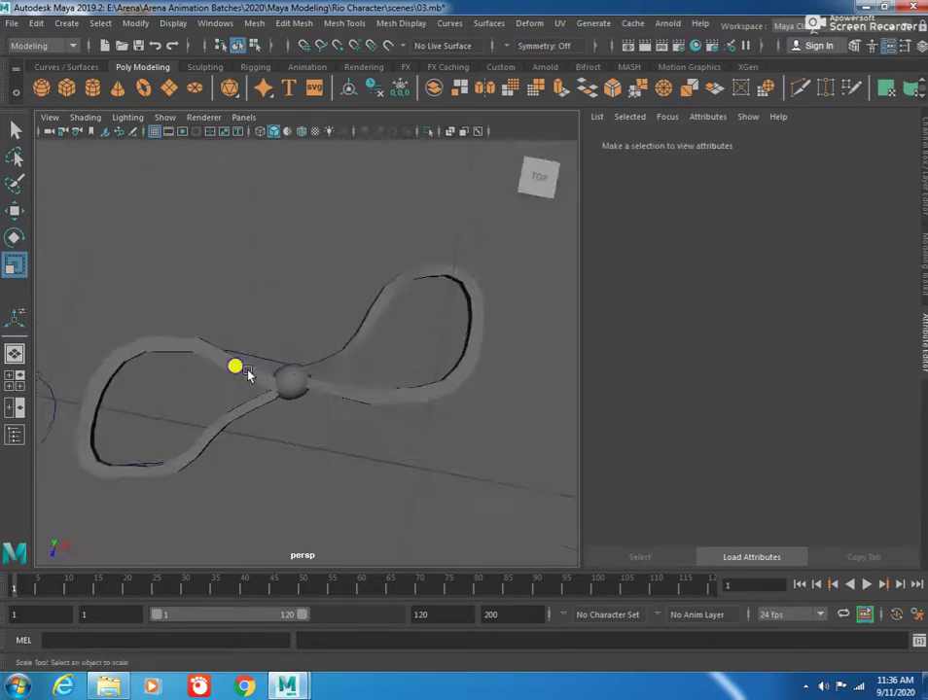
{"action": "scroll", "coordinate": [374, 423], "scroll_direction": "up", "scroll_amount": 5}
{"action": "left_click_drag", "start_coordinate": [375, 422], "coordinate": [261, 379], "text": "alt"}
{"action": "scroll", "coordinate": [279, 407], "scroll_direction": "up", "scroll_amount": 3}
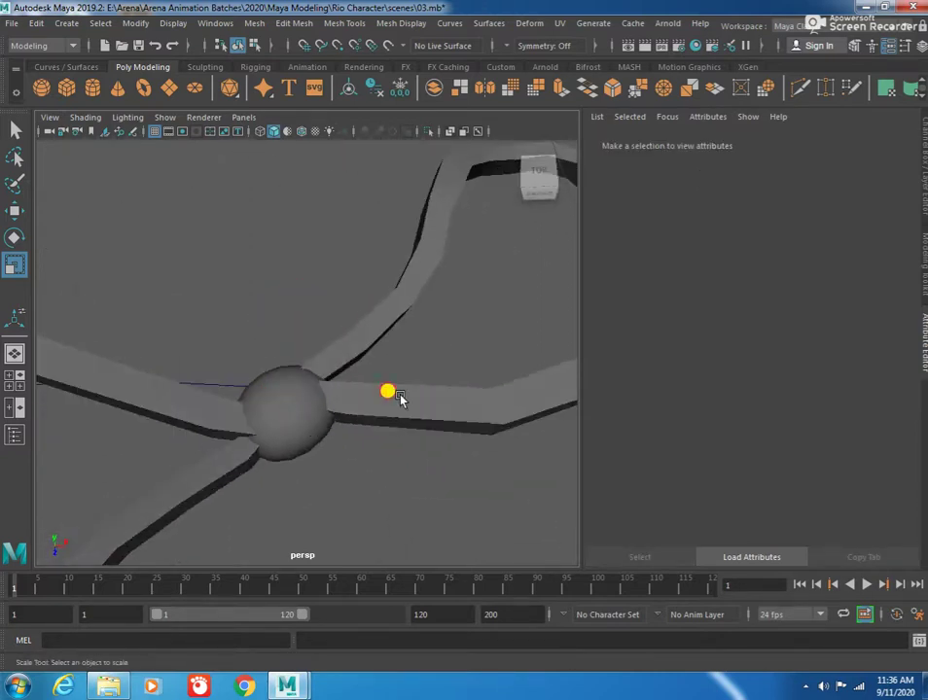
{"action": "left_click", "coordinate": [342, 393]}
{"action": "mouse_move", "coordinate": [342, 393]}
{"action": "left_mouse_down", "text": "alt"}
{"action": "mouse_move", "coordinate": [265, 477]}
{"action": "mouse_move", "coordinate": [228, 364]}
{"action": "left_mouse_up", "text": "alt"}
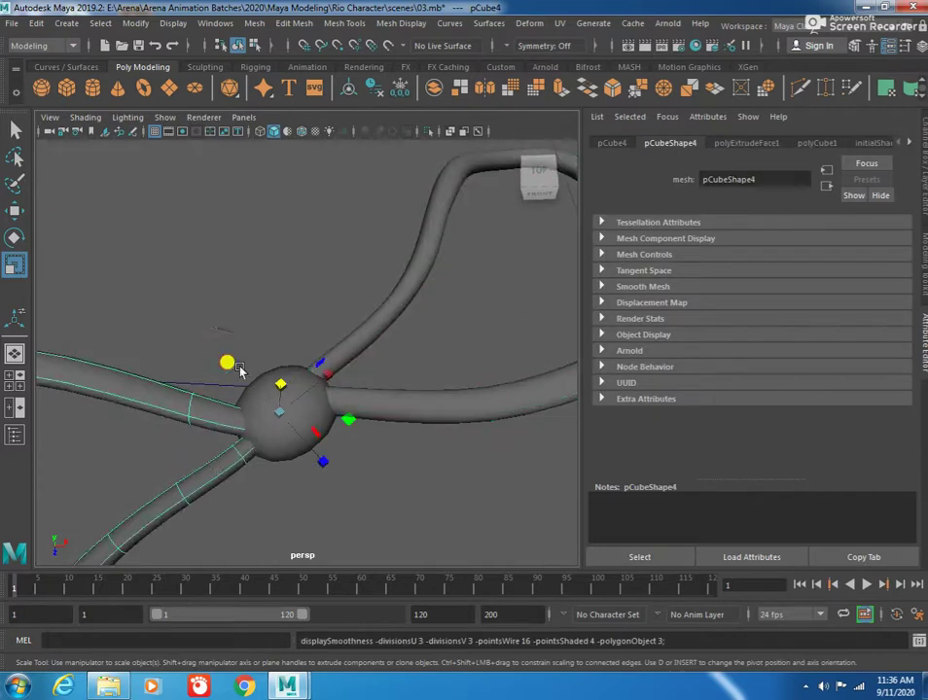
{"action": "left_click", "coordinate": [414, 431]}
Step: Zoom and orbit out to review the whole smoothed bow, ending with the first lace loop selected
{"action": "scroll", "coordinate": [216, 415], "scroll_direction": "down", "scroll_amount": 10}
{"action": "scroll", "coordinate": [528, 432], "scroll_direction": "up", "scroll_amount": 3}
{"action": "scroll", "coordinate": [327, 394], "scroll_direction": "up", "scroll_amount": 2}
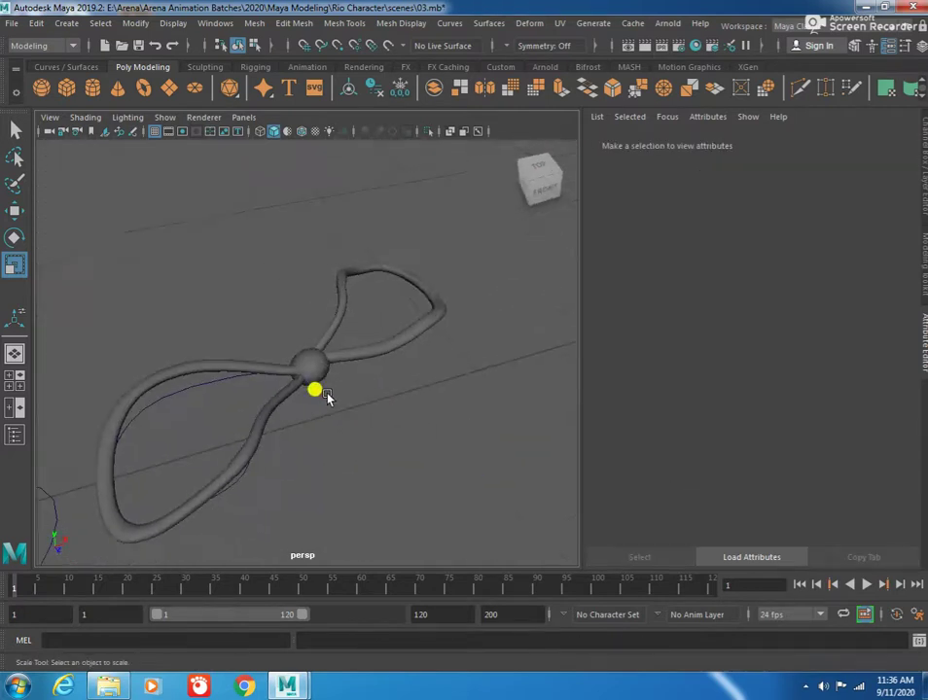
{"action": "scroll", "coordinate": [369, 424], "scroll_direction": "up", "scroll_amount": 2}
{"action": "scroll", "coordinate": [372, 432], "scroll_direction": "up", "scroll_amount": 3}
{"action": "left_click_drag", "start_coordinate": [372, 432], "coordinate": [446, 427], "text": "alt"}
{"action": "left_click", "coordinate": [446, 427]}
{"action": "scroll", "coordinate": [297, 425], "scroll_direction": "down", "scroll_amount": 5}
{"action": "mouse_move", "coordinate": [296, 425]}
{"action": "left_mouse_down", "text": "alt"}
{"action": "mouse_move", "coordinate": [317, 385]}
{"action": "mouse_move", "coordinate": [324, 418]}
{"action": "mouse_move", "coordinate": [379, 427]}
{"action": "mouse_move", "coordinate": [286, 375]}
{"action": "mouse_move", "coordinate": [76, 394]}
{"action": "mouse_move", "coordinate": [199, 376]}
{"action": "left_mouse_up", "text": "alt"}
{"action": "left_click", "coordinate": [76, 393]}
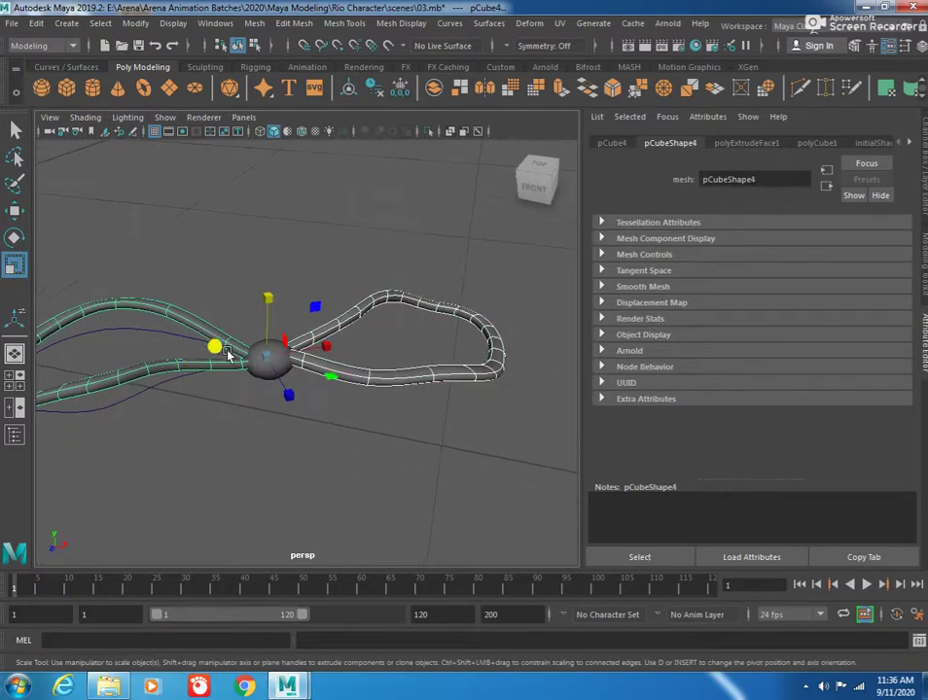
Step: Shift the lace copy and tilt the right-hand laces upward
{"action": "key", "text": "w"}
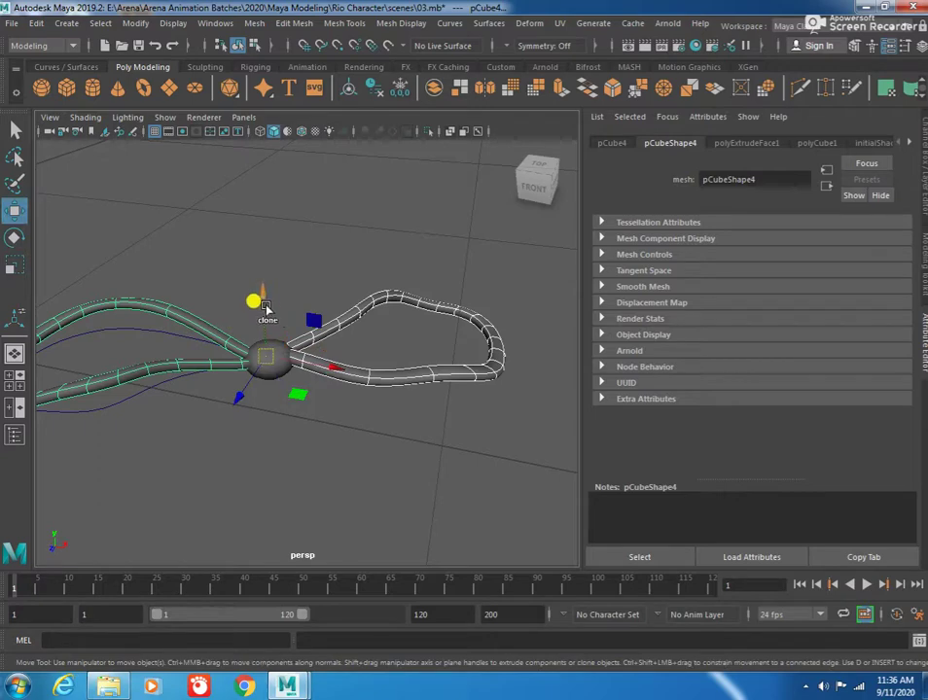
{"action": "left_click_drag", "start_coordinate": [264, 307], "coordinate": [249, 326], "text": "shift"}
{"action": "right_click_drag", "start_coordinate": [249, 327], "coordinate": [247, 317], "text": "alt"}
{"action": "left_click_drag", "start_coordinate": [247, 316], "coordinate": [243, 275], "text": "alt"}
{"action": "left_click", "coordinate": [312, 268]}
{"action": "key", "text": "e"}
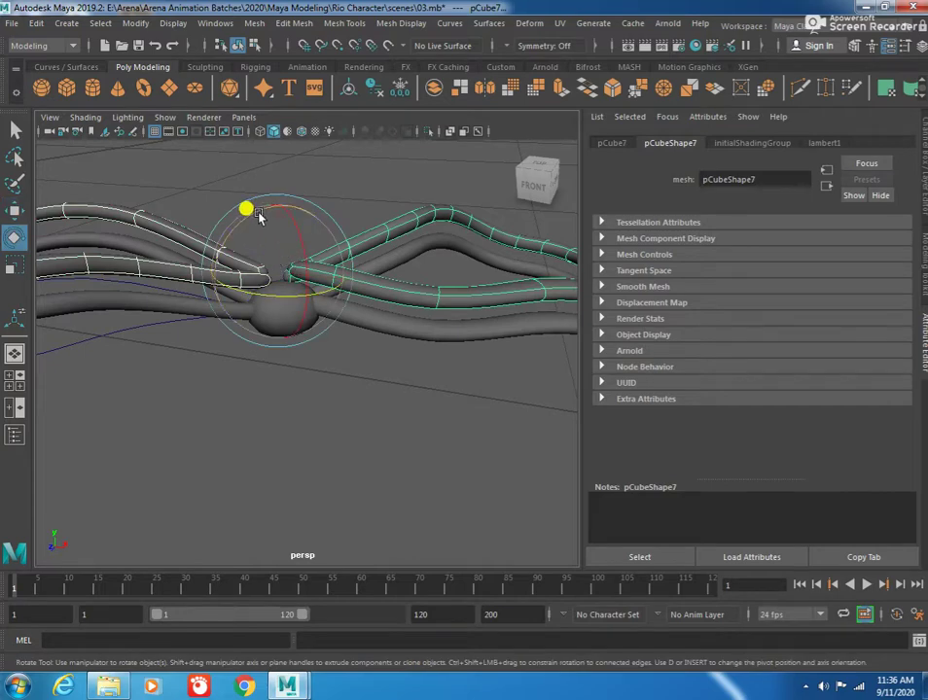
{"action": "left_click_drag", "start_coordinate": [259, 216], "coordinate": [228, 207]}
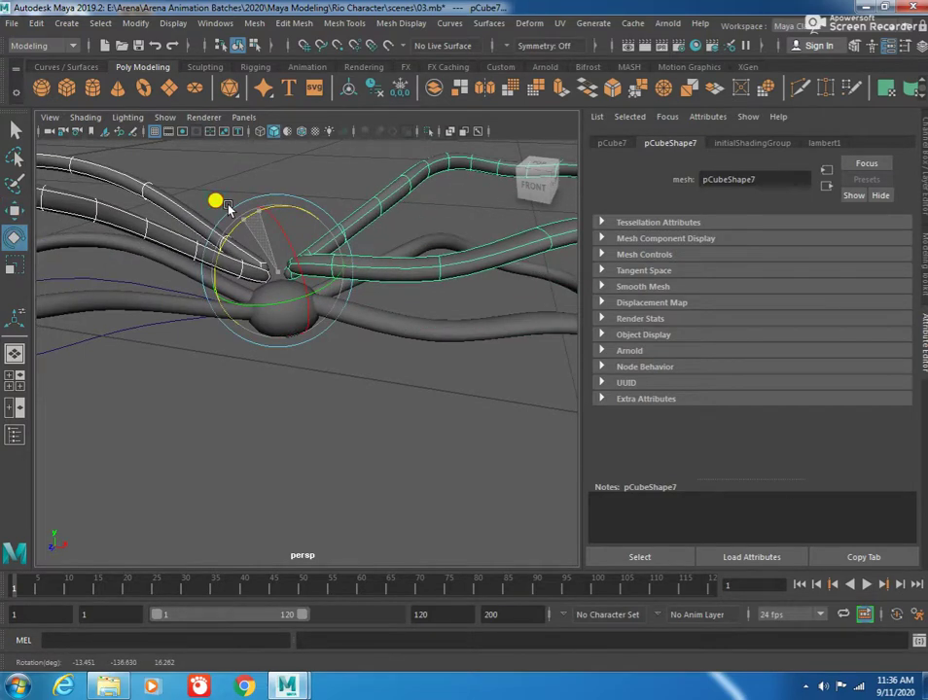
{"action": "key", "text": "w"}
Step: Delete the faces of the extra upper loop, leaving an open lace stub
{"action": "mouse_move", "coordinate": [275, 209]}
{"action": "left_mouse_down", "text": "alt"}
{"action": "mouse_move", "coordinate": [282, 262]}
{"action": "mouse_move", "coordinate": [335, 326]}
{"action": "left_mouse_up", "text": "alt"}
{"action": "mouse_move", "coordinate": [346, 370]}
{"action": "left_mouse_down", "text": "alt"}
{"action": "mouse_move", "coordinate": [352, 379]}
{"action": "mouse_move", "coordinate": [364, 332]}
{"action": "mouse_move", "coordinate": [346, 365]}
{"action": "mouse_move", "coordinate": [290, 337]}
{"action": "mouse_move", "coordinate": [362, 368]}
{"action": "mouse_move", "coordinate": [333, 368]}
{"action": "mouse_move", "coordinate": [341, 341]}
{"action": "mouse_move", "coordinate": [423, 330]}
{"action": "left_mouse_up", "text": "alt"}
{"action": "middle_click_drag", "start_coordinate": [423, 330], "coordinate": [398, 313], "text": "alt"}
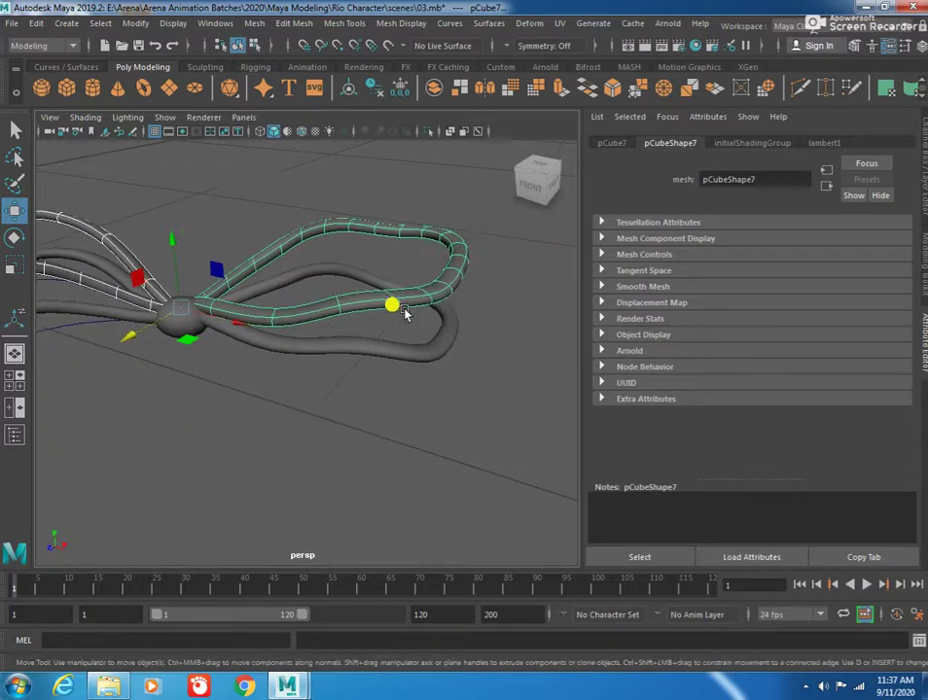
{"action": "mouse_move", "coordinate": [430, 302]}
{"action": "left_mouse_down", "text": "alt"}
{"action": "mouse_move", "coordinate": [468, 256]}
{"action": "mouse_move", "coordinate": [441, 264]}
{"action": "mouse_move", "coordinate": [475, 209]}
{"action": "left_mouse_up", "text": "alt"}
{"action": "key", "text": "ctrl+z"}
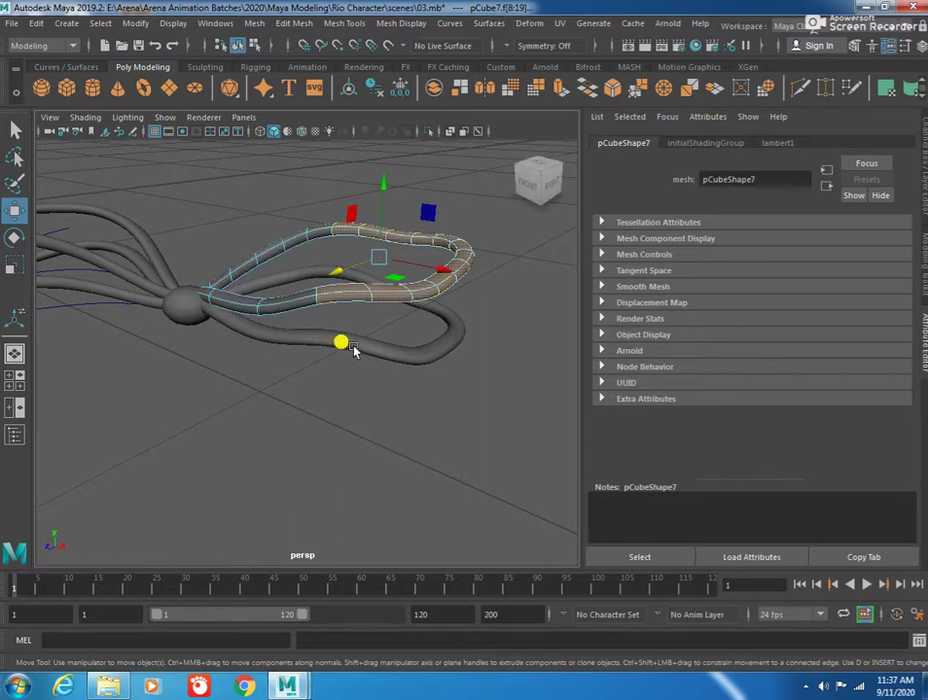
{"action": "key", "text": "Delete"}
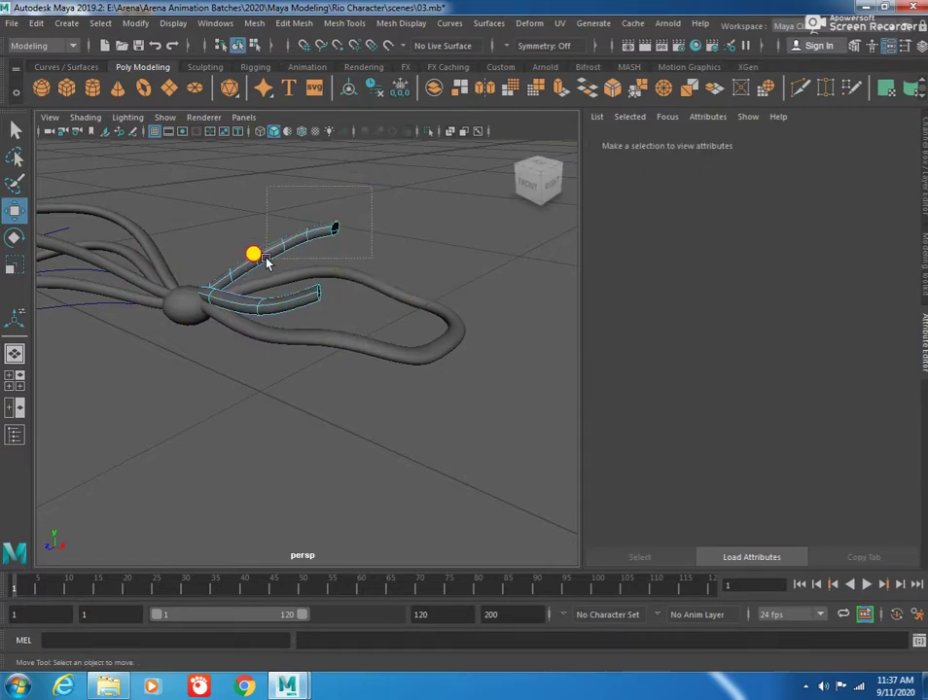
{"action": "mouse_move", "coordinate": [224, 275]}
{"action": "left_mouse_down"}
{"action": "mouse_move", "coordinate": [283, 316]}
{"action": "mouse_move", "coordinate": [228, 196]}
{"action": "mouse_move", "coordinate": [256, 186]}
{"action": "left_mouse_up"}
{"action": "key", "text": "Delete"}
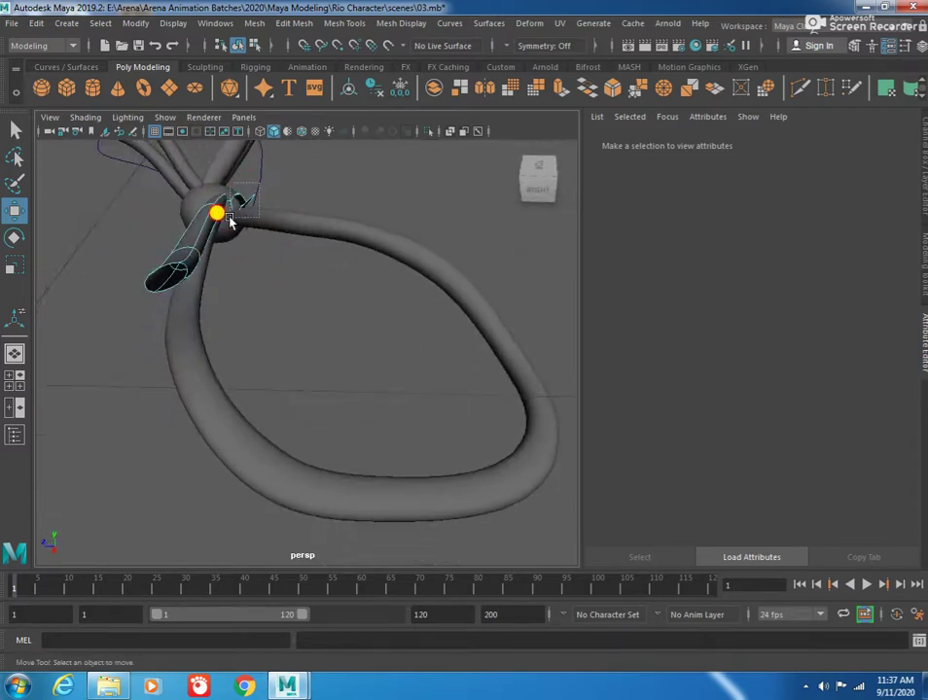
{"action": "left_click", "coordinate": [230, 222]}
{"action": "left_click", "coordinate": [207, 257]}
Step: Delete the spare loop tube and the upright tube from the bow
{"action": "mouse_move", "coordinate": [207, 256]}
{"action": "left_mouse_down", "text": "alt"}
{"action": "mouse_move", "coordinate": [309, 312]}
{"action": "mouse_move", "coordinate": [320, 271]}
{"action": "mouse_move", "coordinate": [329, 305]}
{"action": "left_mouse_up", "text": "alt"}
{"action": "left_click", "coordinate": [328, 306]}
{"action": "mouse_move", "coordinate": [381, 288]}
{"action": "left_mouse_down", "text": "alt"}
{"action": "mouse_move", "coordinate": [307, 317]}
{"action": "mouse_move", "coordinate": [368, 360]}
{"action": "mouse_move", "coordinate": [323, 335]}
{"action": "mouse_move", "coordinate": [301, 242]}
{"action": "left_mouse_up", "text": "alt"}
{"action": "left_click", "coordinate": [306, 328]}
{"action": "left_click", "coordinate": [306, 328]}
{"action": "mouse_move", "coordinate": [306, 328]}
{"action": "left_mouse_down", "text": "alt"}
{"action": "mouse_move", "coordinate": [263, 337]}
{"action": "mouse_move", "coordinate": [372, 348]}
{"action": "mouse_move", "coordinate": [356, 363]}
{"action": "mouse_move", "coordinate": [368, 317]}
{"action": "mouse_move", "coordinate": [197, 230]}
{"action": "left_mouse_up", "text": "alt"}
{"action": "mouse_move", "coordinate": [343, 370]}
{"action": "left_mouse_down"}
{"action": "mouse_move", "coordinate": [371, 368]}
{"action": "mouse_move", "coordinate": [290, 341]}
{"action": "mouse_move", "coordinate": [304, 354]}
{"action": "left_mouse_up"}
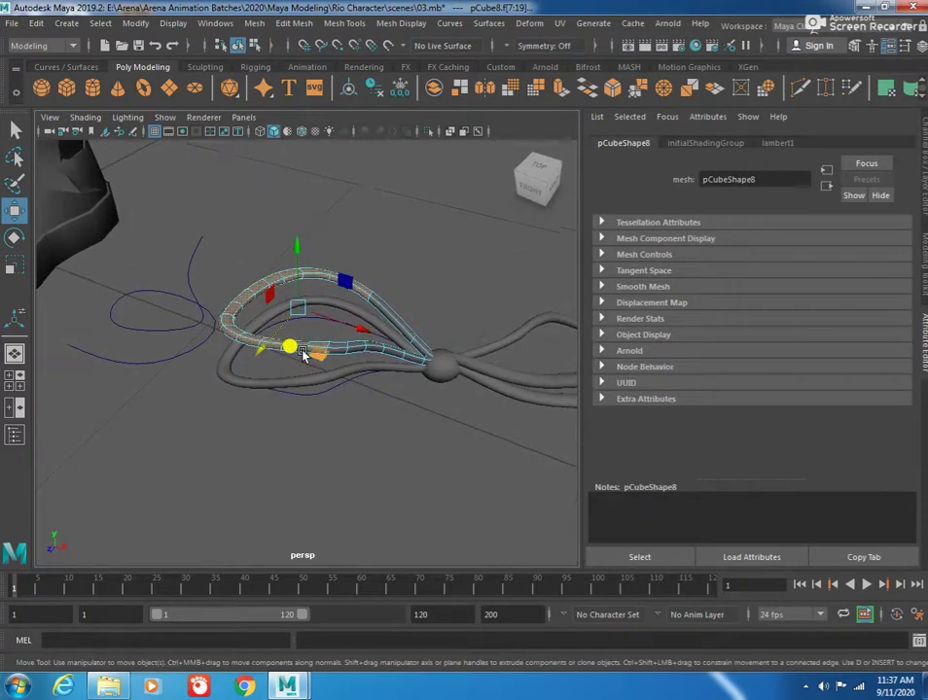
{"action": "key", "text": "Delete"}
{"action": "left_click_drag", "start_coordinate": [408, 314], "coordinate": [409, 315]}
{"action": "key", "text": "Delete"}
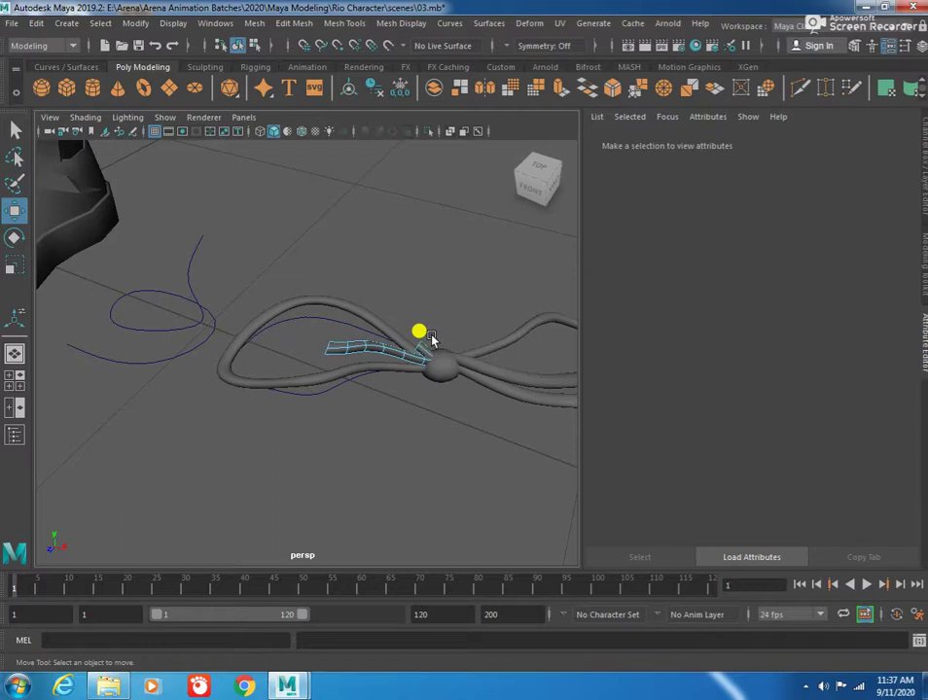
Step: Move one lace tube downward into place near the knot
{"action": "left_click", "coordinate": [418, 345]}
{"action": "left_click", "coordinate": [396, 379]}
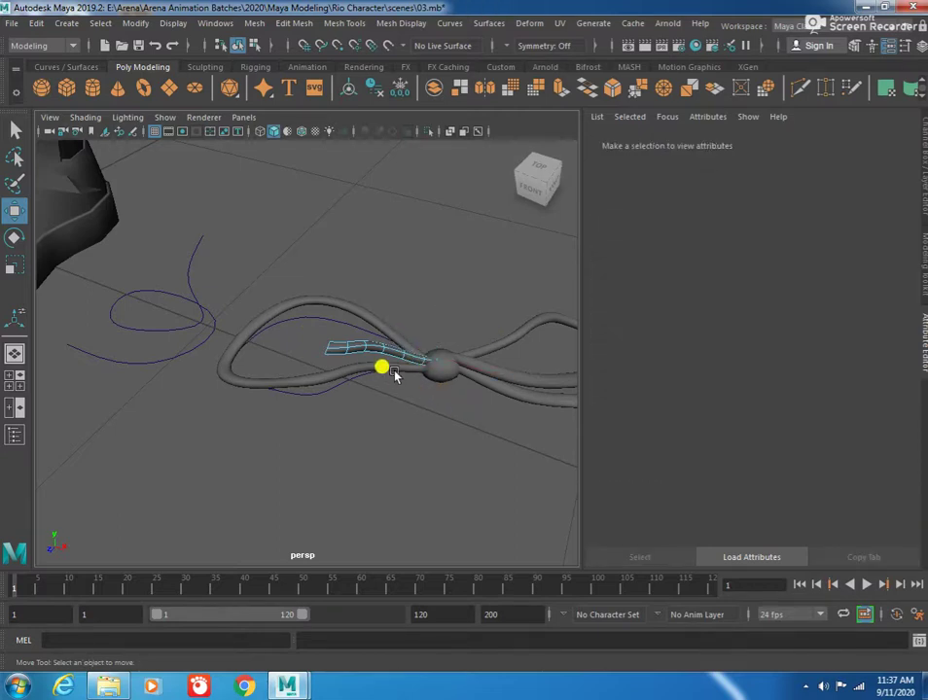
{"action": "left_click", "coordinate": [378, 353]}
{"action": "mouse_move", "coordinate": [394, 292]}
{"action": "left_mouse_down", "text": "alt"}
{"action": "mouse_move", "coordinate": [409, 275]}
{"action": "mouse_move", "coordinate": [412, 389]}
{"action": "mouse_move", "coordinate": [385, 273]}
{"action": "mouse_move", "coordinate": [408, 334]}
{"action": "left_mouse_up", "text": "alt"}
{"action": "left_click", "coordinate": [379, 271]}
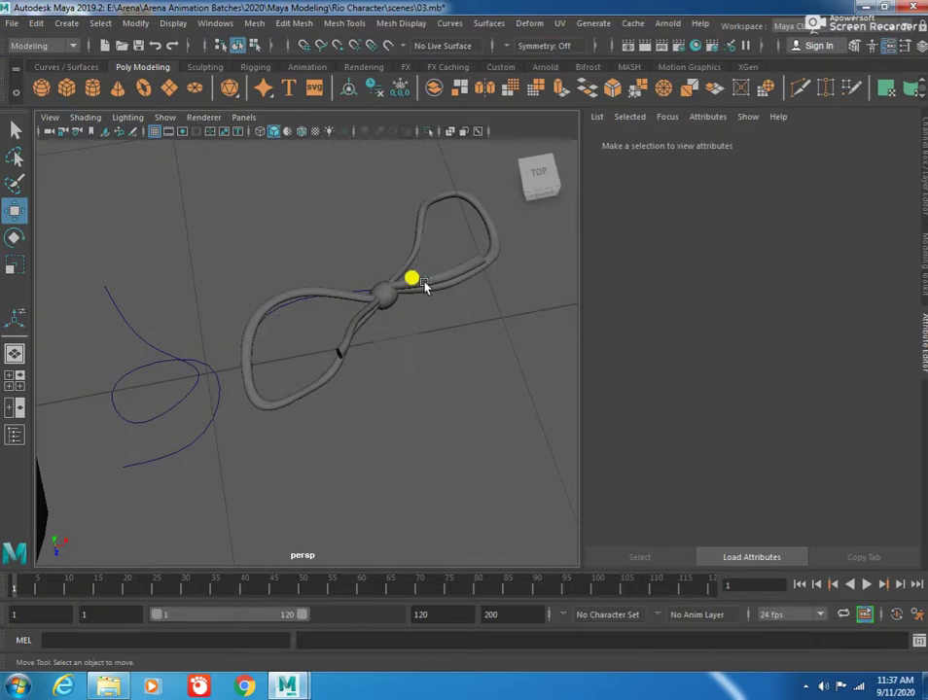
{"action": "left_click", "coordinate": [423, 292]}
{"action": "mouse_move", "coordinate": [424, 292]}
{"action": "left_mouse_down"}
{"action": "mouse_move", "coordinate": [400, 353]}
{"action": "mouse_move", "coordinate": [372, 328]}
{"action": "mouse_move", "coordinate": [327, 328]}
{"action": "mouse_move", "coordinate": [320, 366]}
{"action": "mouse_move", "coordinate": [294, 368]}
{"action": "mouse_move", "coordinate": [218, 297]}
{"action": "mouse_move", "coordinate": [156, 280]}
{"action": "left_mouse_up"}
{"action": "mouse_move", "coordinate": [156, 279]}
{"action": "right_mouse_down", "text": "alt"}
{"action": "mouse_move", "coordinate": [290, 356]}
{"action": "mouse_move", "coordinate": [303, 339]}
{"action": "right_mouse_up", "text": "alt"}
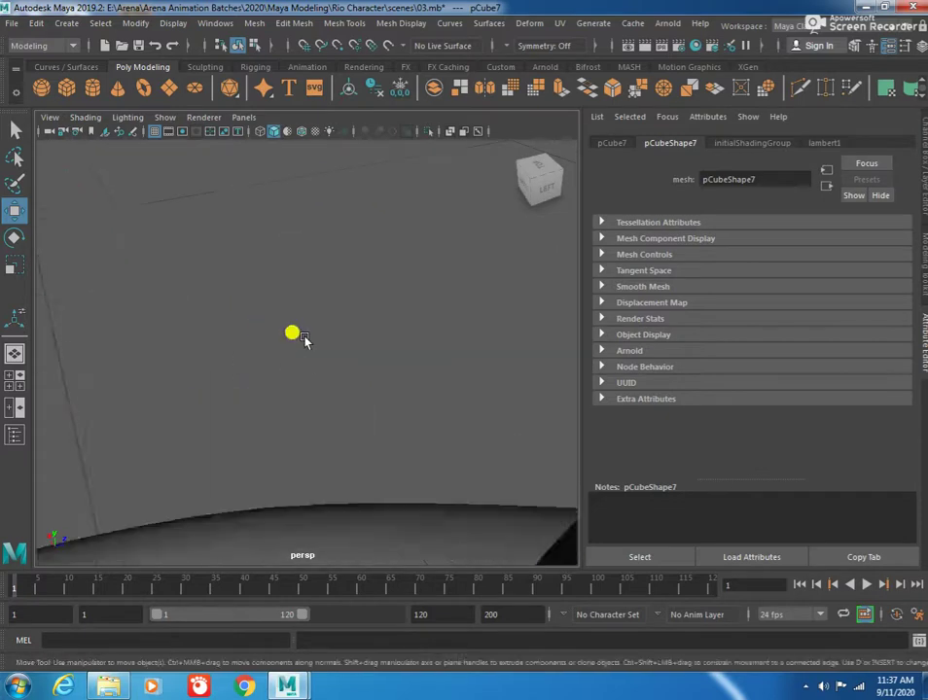
Step: Extrude the lace stub's end edge loop and scale it down to taper
{"action": "left_click_drag", "start_coordinate": [303, 339], "coordinate": [269, 310], "text": "alt"}
{"action": "scroll", "coordinate": [294, 340], "scroll_direction": "down", "scroll_amount": 5}
{"action": "mouse_move", "coordinate": [450, 416]}
{"action": "left_mouse_down", "text": "alt"}
{"action": "mouse_move", "coordinate": [379, 327]}
{"action": "mouse_move", "coordinate": [348, 319]}
{"action": "mouse_move", "coordinate": [339, 352]}
{"action": "mouse_move", "coordinate": [370, 311]}
{"action": "left_mouse_up", "text": "alt"}
{"action": "left_click", "coordinate": [373, 307]}
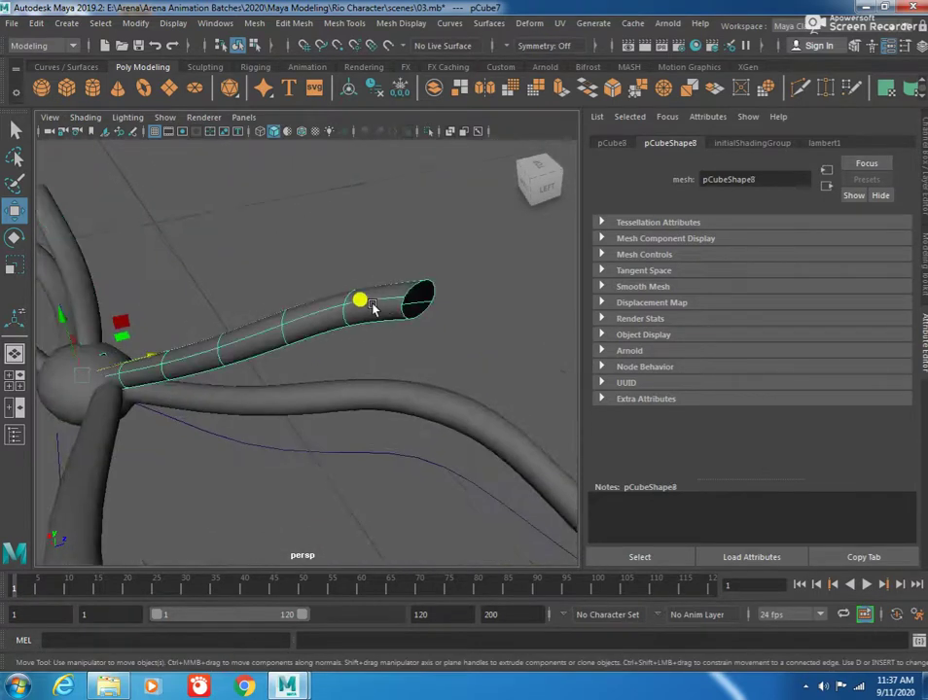
{"action": "left_click", "coordinate": [372, 241]}
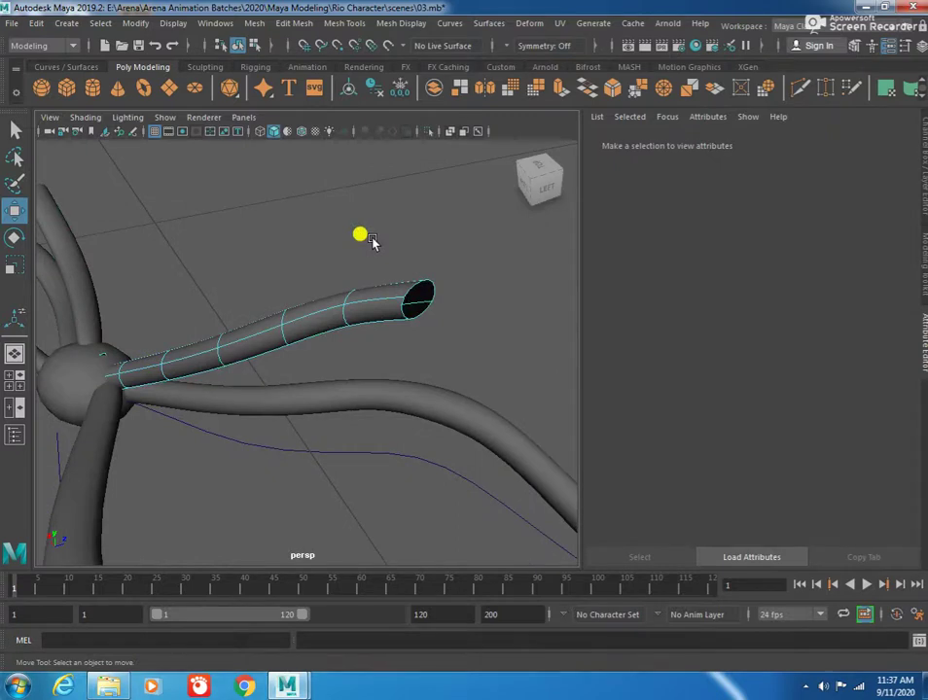
{"action": "left_click", "coordinate": [416, 292]}
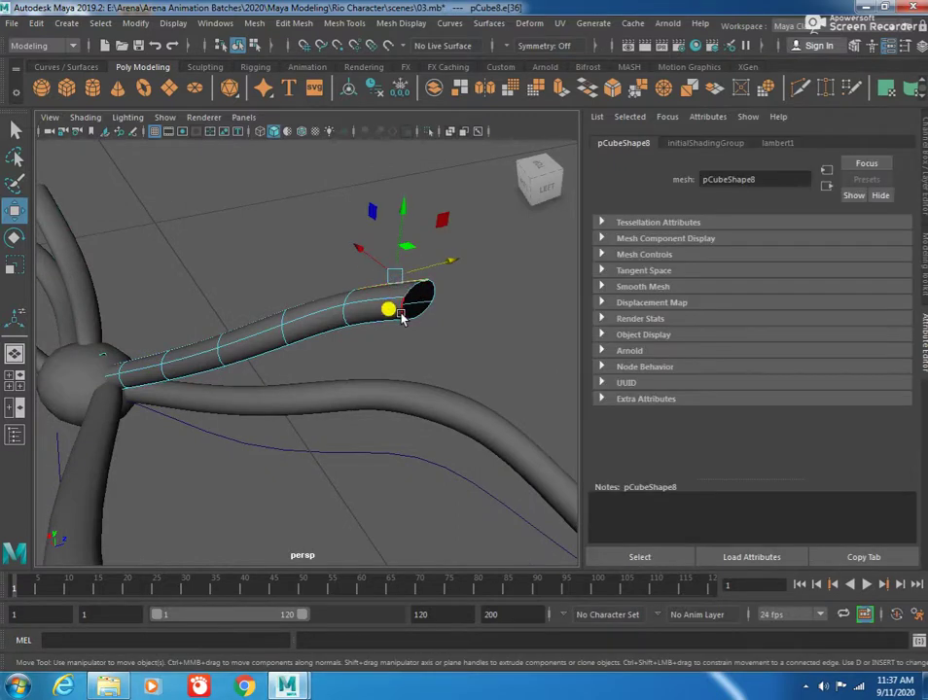
{"action": "double_click", "coordinate": [402, 317]}
{"action": "key", "text": "ctrl+e"}
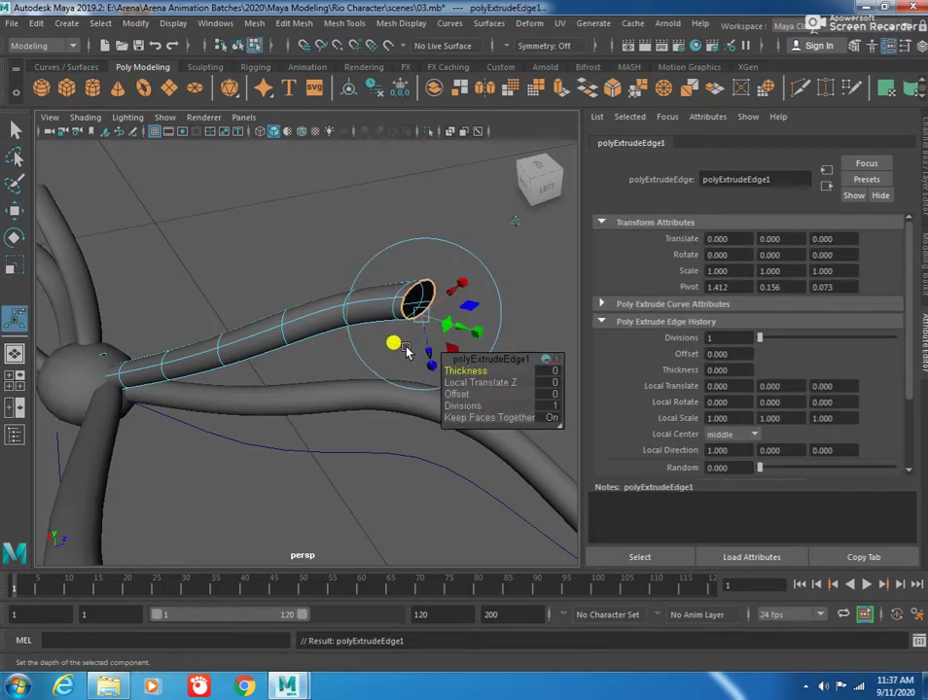
{"action": "key", "text": "1"}
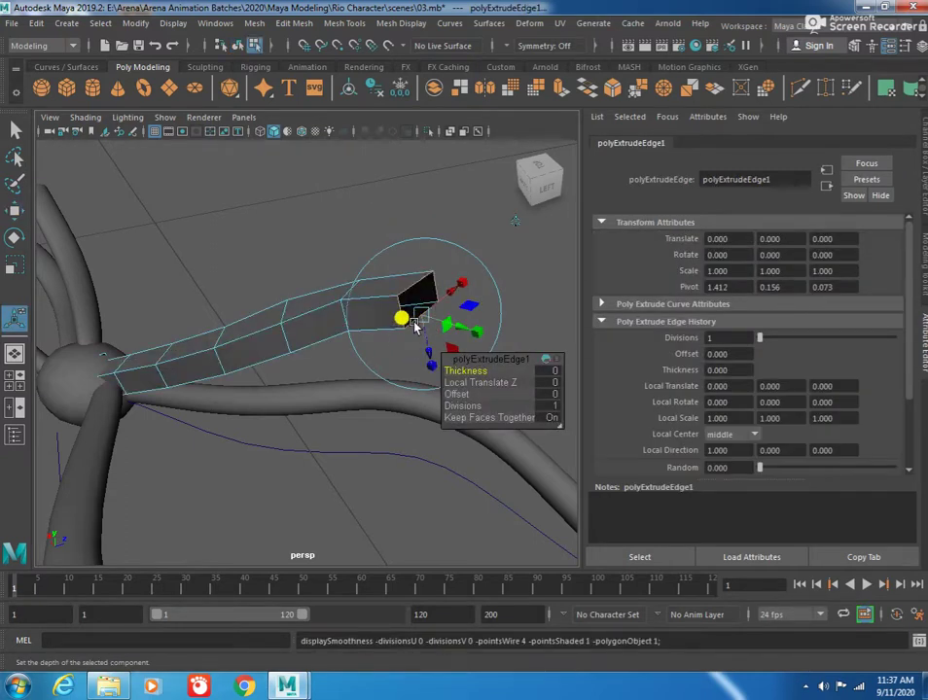
{"action": "key", "text": "r"}
{"action": "left_click_drag", "start_coordinate": [419, 328], "coordinate": [409, 307]}
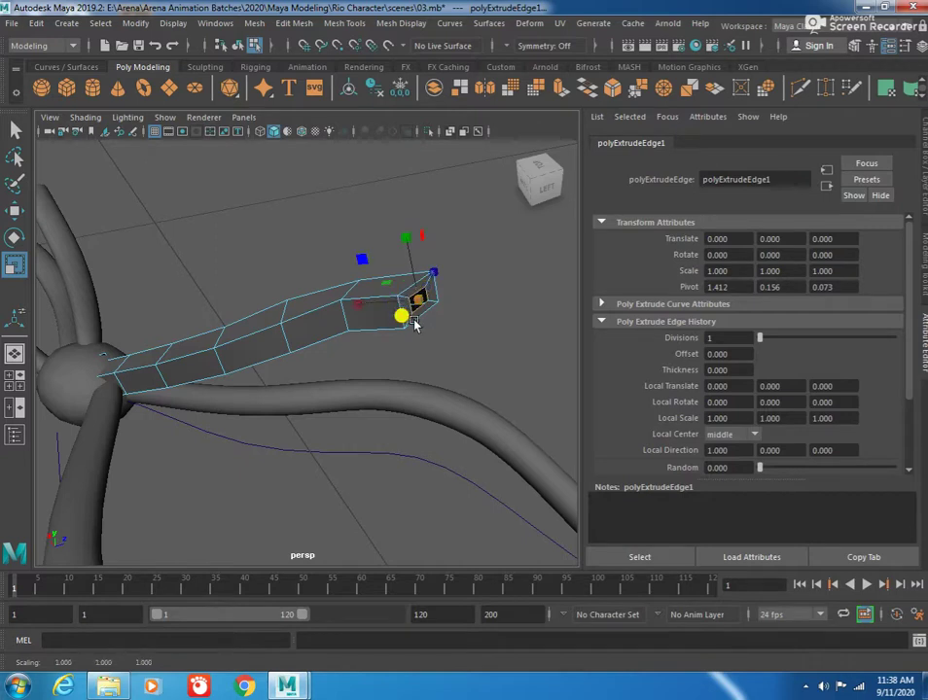
Step: Extrude the end again, push it outward, and fill the hole to cap the tip
{"action": "key", "text": "ctrl+e"}
{"action": "key", "text": "w"}
{"action": "mouse_move", "coordinate": [421, 305]}
{"action": "left_mouse_down", "text": "alt"}
{"action": "mouse_move", "coordinate": [389, 311]}
{"action": "mouse_move", "coordinate": [428, 299]}
{"action": "mouse_move", "coordinate": [462, 309]}
{"action": "mouse_move", "coordinate": [534, 359]}
{"action": "mouse_move", "coordinate": [556, 347]}
{"action": "mouse_move", "coordinate": [438, 372]}
{"action": "mouse_move", "coordinate": [415, 356]}
{"action": "left_mouse_up", "text": "alt"}
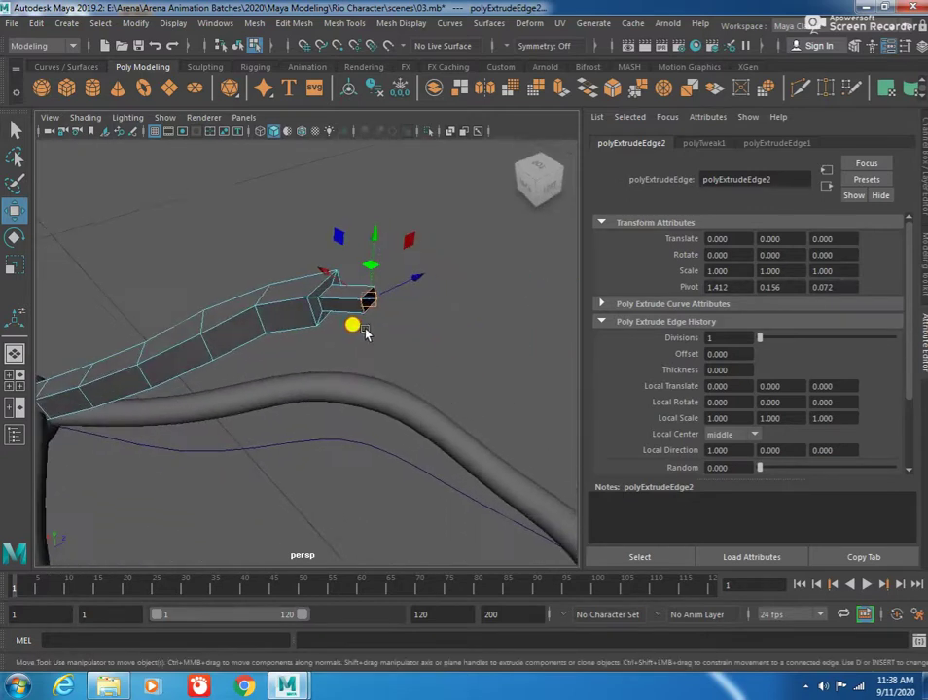
{"action": "right_click_drag", "start_coordinate": [360, 307], "coordinate": [342, 498], "text": "shift"}
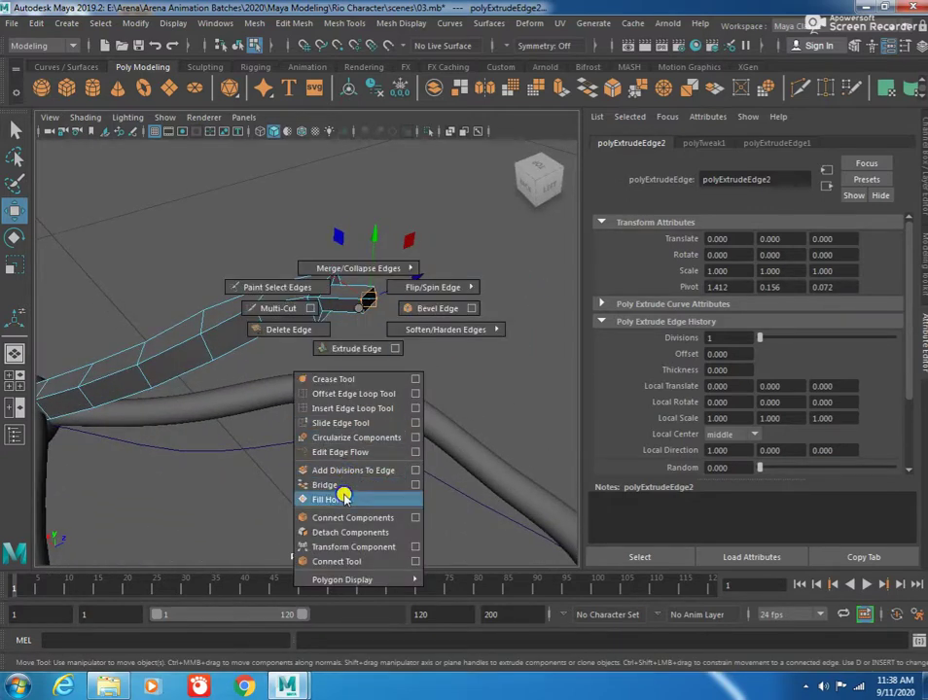
{"action": "mouse_move", "coordinate": [368, 459]}
{"action": "left_mouse_down", "text": "alt"}
{"action": "mouse_move", "coordinate": [332, 290]}
{"action": "mouse_move", "coordinate": [306, 309]}
{"action": "left_mouse_up", "text": "alt"}
Step: Insert an edge loop near the capped tip of pCube8 and preview it smoothed
{"action": "key", "text": "F8"}
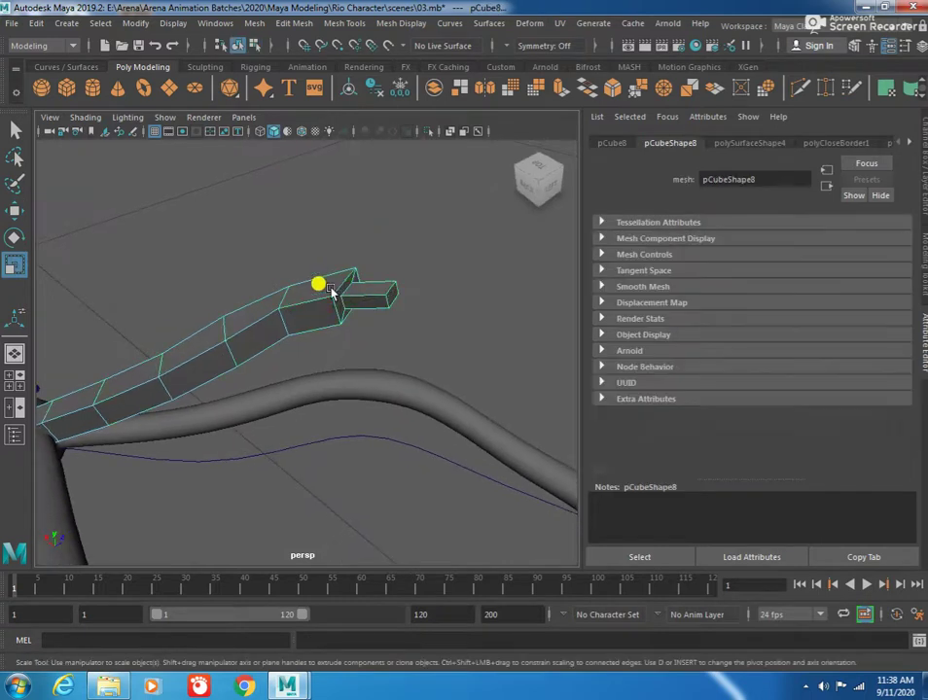
{"action": "right_click_drag", "start_coordinate": [358, 311], "coordinate": [277, 325], "text": "shift"}
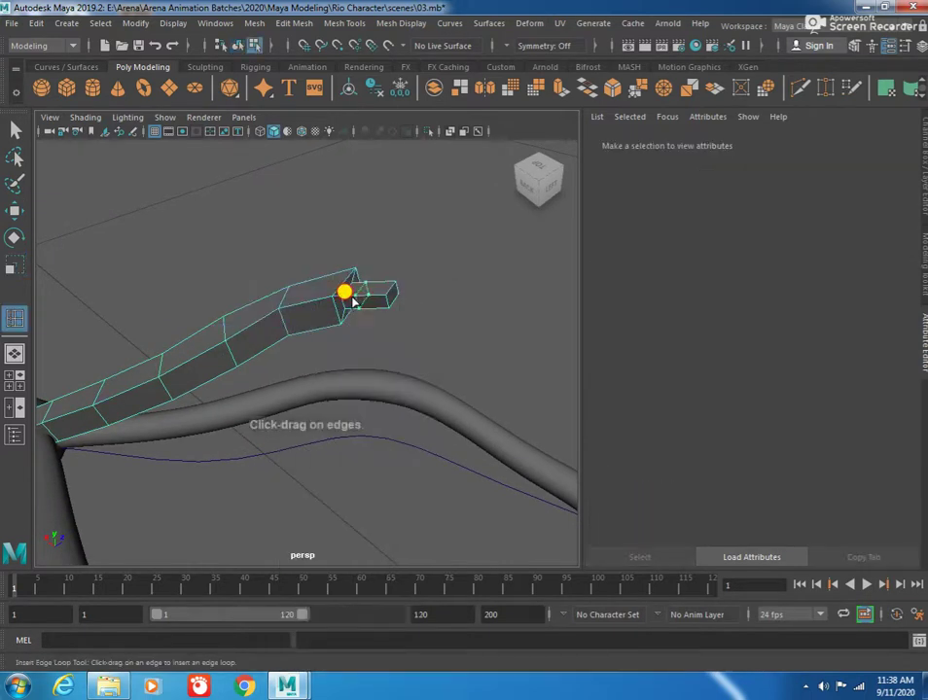
{"action": "left_click_drag", "start_coordinate": [339, 303], "coordinate": [382, 299]}
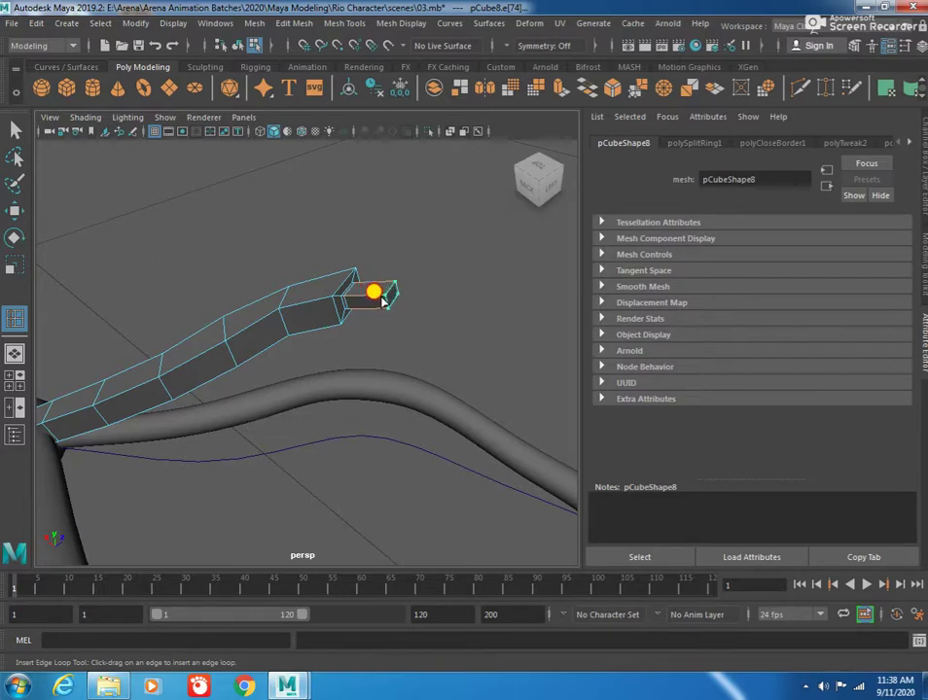
{"action": "key", "text": "w"}
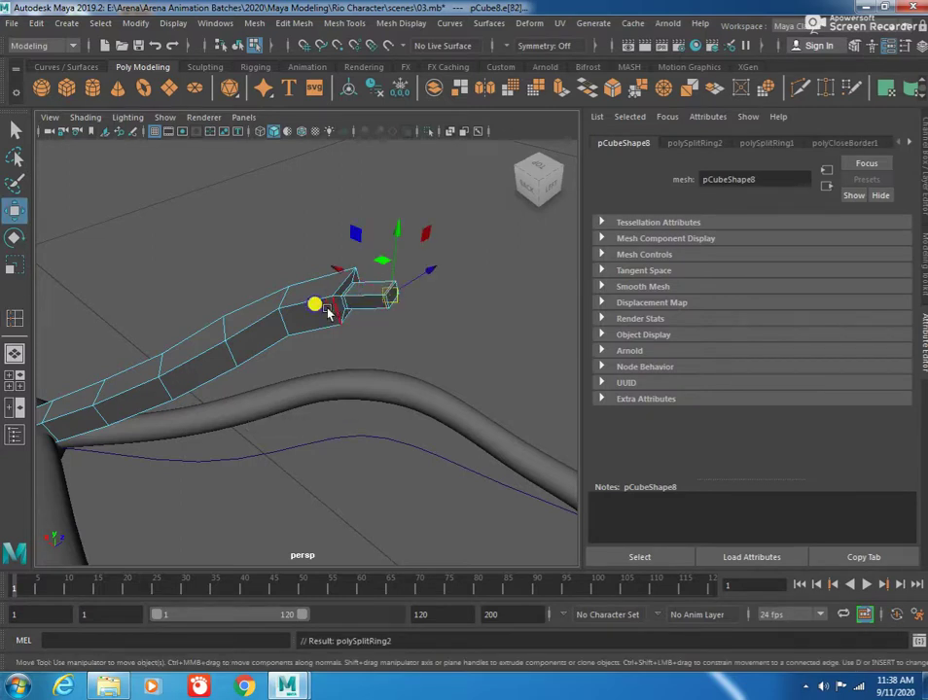
{"action": "key", "text": "F8"}
{"action": "key", "text": "3"}
{"action": "left_click", "coordinate": [418, 256]}
{"action": "mouse_move", "coordinate": [431, 289]}
{"action": "left_mouse_down", "text": "alt"}
{"action": "mouse_move", "coordinate": [145, 313]}
{"action": "mouse_move", "coordinate": [259, 420]}
{"action": "mouse_move", "coordinate": [205, 367]}
{"action": "mouse_move", "coordinate": [246, 339]}
{"action": "mouse_move", "coordinate": [259, 367]}
{"action": "mouse_move", "coordinate": [310, 363]}
{"action": "mouse_move", "coordinate": [359, 376]}
{"action": "mouse_move", "coordinate": [263, 398]}
{"action": "mouse_move", "coordinate": [348, 383]}
{"action": "left_mouse_up", "text": "alt"}
{"action": "left_click", "coordinate": [397, 392]}
Step: Extrude the other tube's end edge loop and shrink it to taper
{"action": "mouse_move", "coordinate": [404, 379]}
{"action": "left_mouse_down", "text": "alt"}
{"action": "mouse_move", "coordinate": [396, 396]}
{"action": "mouse_move", "coordinate": [429, 394]}
{"action": "mouse_move", "coordinate": [525, 350]}
{"action": "left_mouse_up", "text": "alt"}
{"action": "key", "text": "F10"}
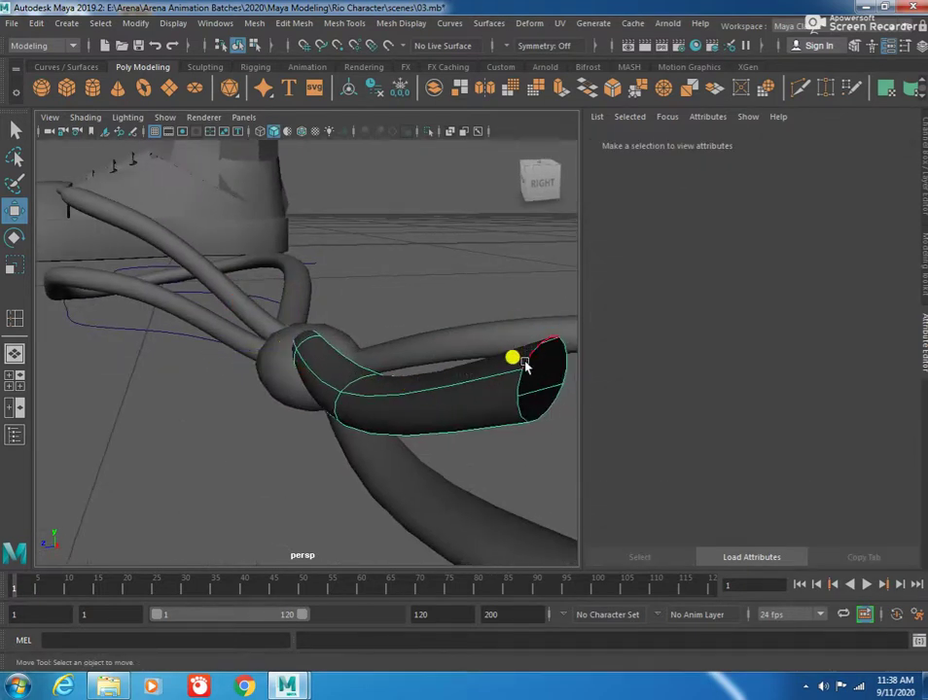
{"action": "double_click", "coordinate": [523, 363]}
{"action": "left_click_drag", "start_coordinate": [534, 428], "coordinate": [397, 377], "text": "alt"}
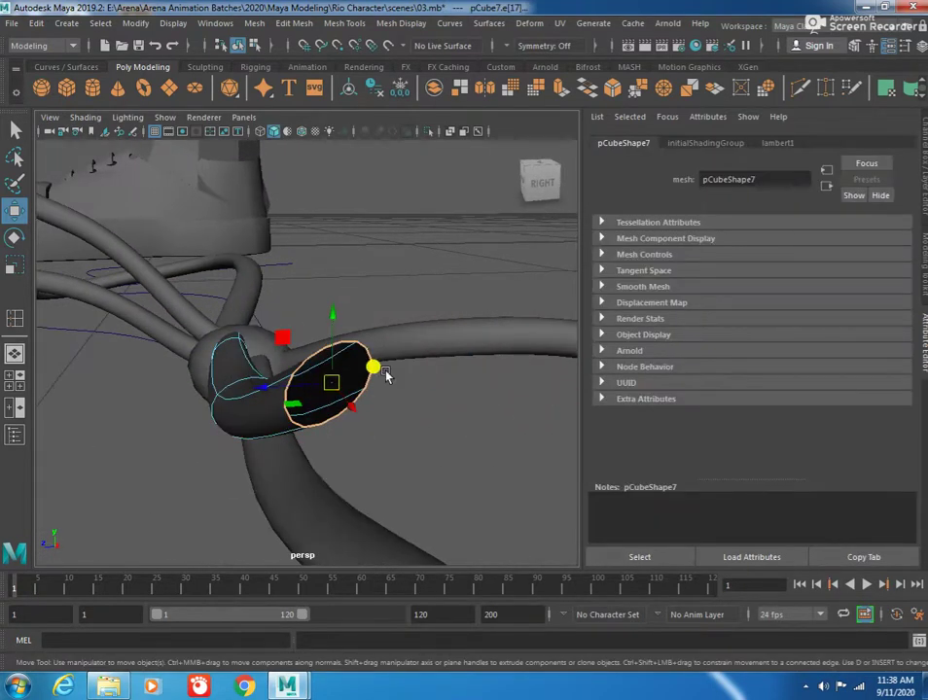
{"action": "key", "text": "4"}
{"action": "key", "text": "5"}
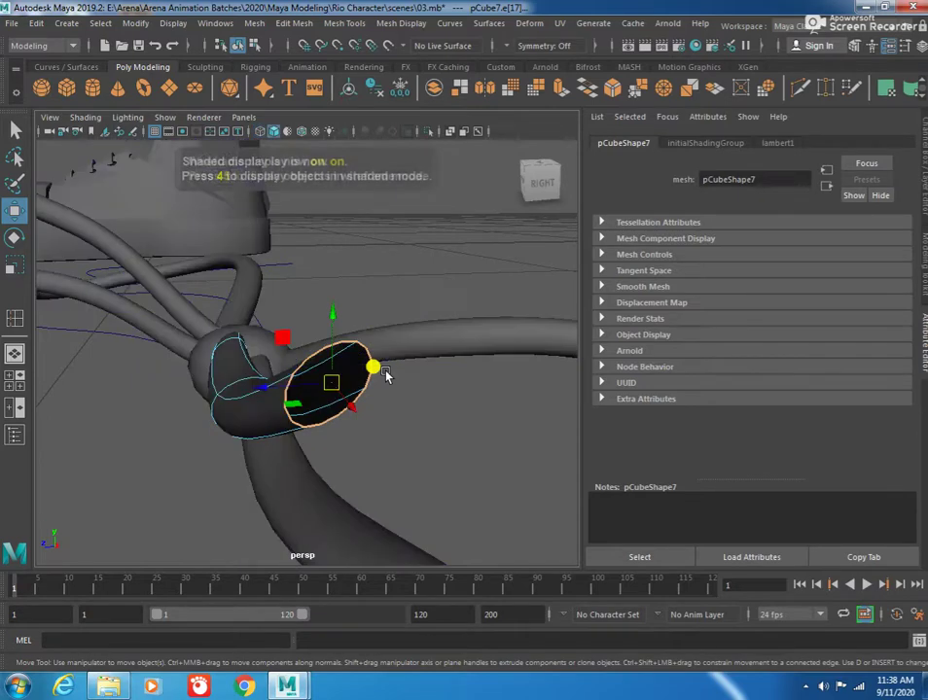
{"action": "key", "text": "1"}
{"action": "key", "text": "ctrl+e"}
{"action": "left_click_drag", "start_coordinate": [391, 429], "coordinate": [299, 417], "text": "alt"}
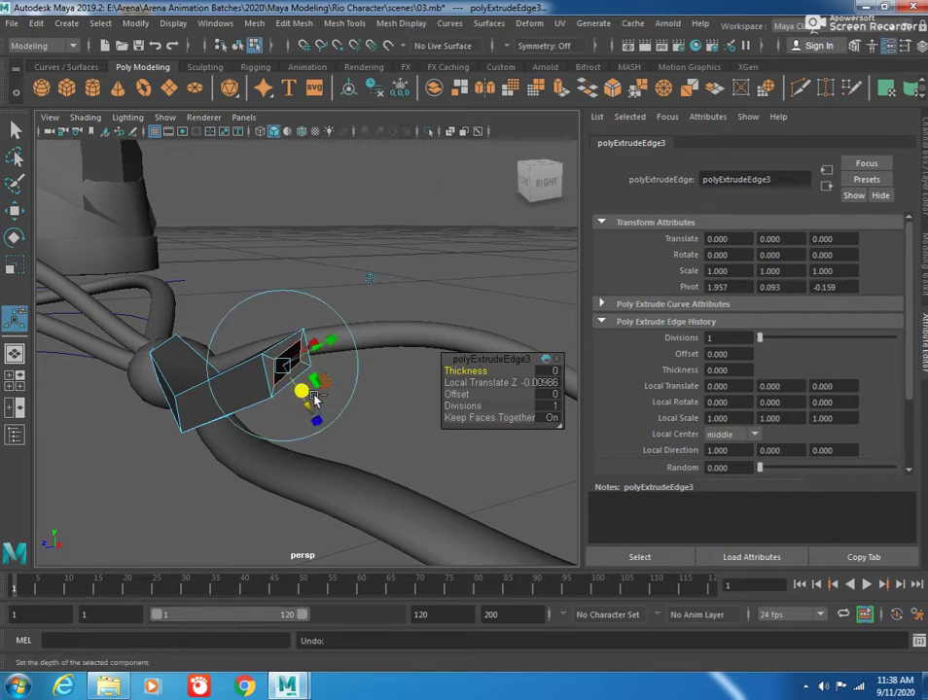
{"action": "key", "text": "r"}
{"action": "mouse_move", "coordinate": [306, 399]}
{"action": "left_mouse_down"}
{"action": "mouse_move", "coordinate": [269, 378]}
{"action": "mouse_move", "coordinate": [332, 386]}
{"action": "mouse_move", "coordinate": [396, 343]}
{"action": "mouse_move", "coordinate": [357, 387]}
{"action": "left_mouse_up"}
Step: Extrude the end once more and fill the hole to close the tip
{"action": "key", "text": "w"}
{"action": "key", "text": "ctrl+e"}
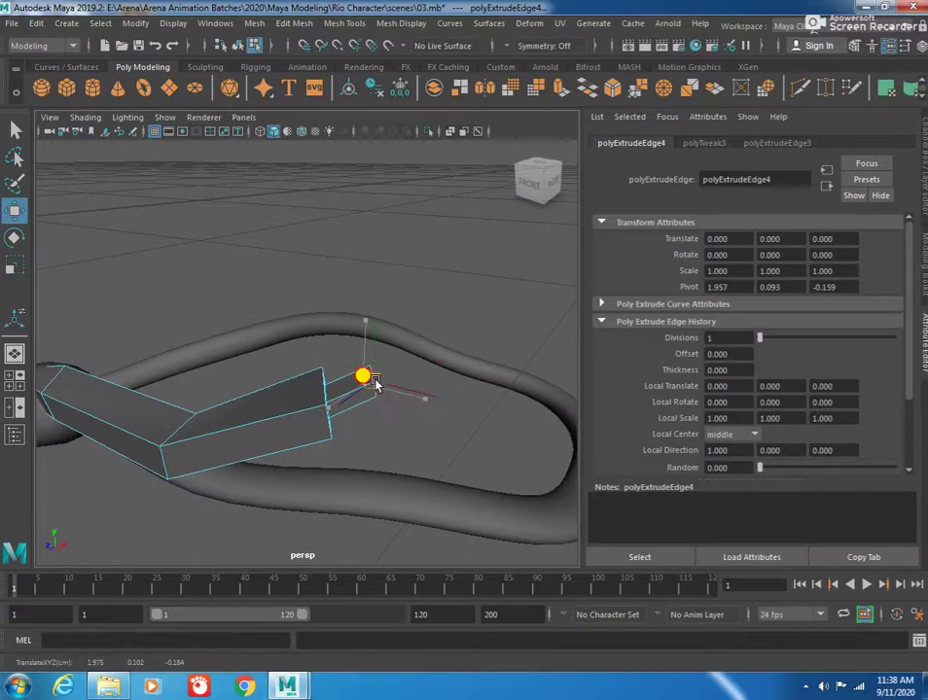
{"action": "mouse_move", "coordinate": [357, 387]}
{"action": "left_mouse_down", "text": "alt"}
{"action": "mouse_move", "coordinate": [169, 389]}
{"action": "mouse_move", "coordinate": [179, 387]}
{"action": "left_mouse_up", "text": "alt"}
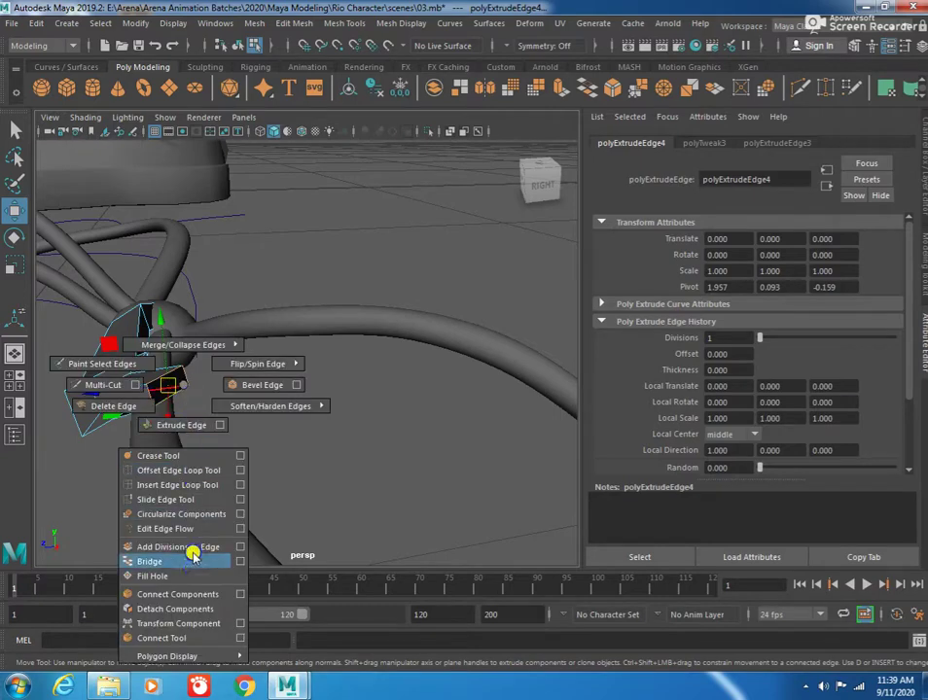
{"action": "right_click_drag", "start_coordinate": [182, 387], "coordinate": [191, 512], "text": "shift"}
Step: Reshape the extruded knot piece by moving its tip vertices
{"action": "left_click_drag", "start_coordinate": [251, 427], "coordinate": [263, 399], "text": "alt"}
{"action": "scroll", "coordinate": [331, 414], "scroll_direction": "up", "scroll_amount": 3}
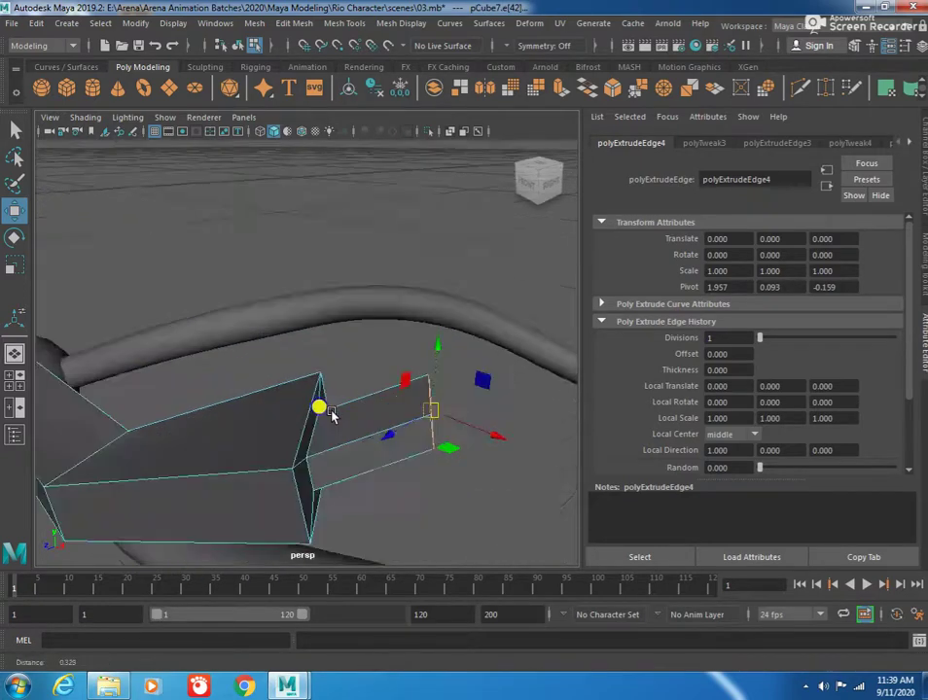
{"action": "scroll", "coordinate": [382, 434], "scroll_direction": "up", "scroll_amount": 2}
{"action": "scroll", "coordinate": [333, 471], "scroll_direction": "down", "scroll_amount": 1}
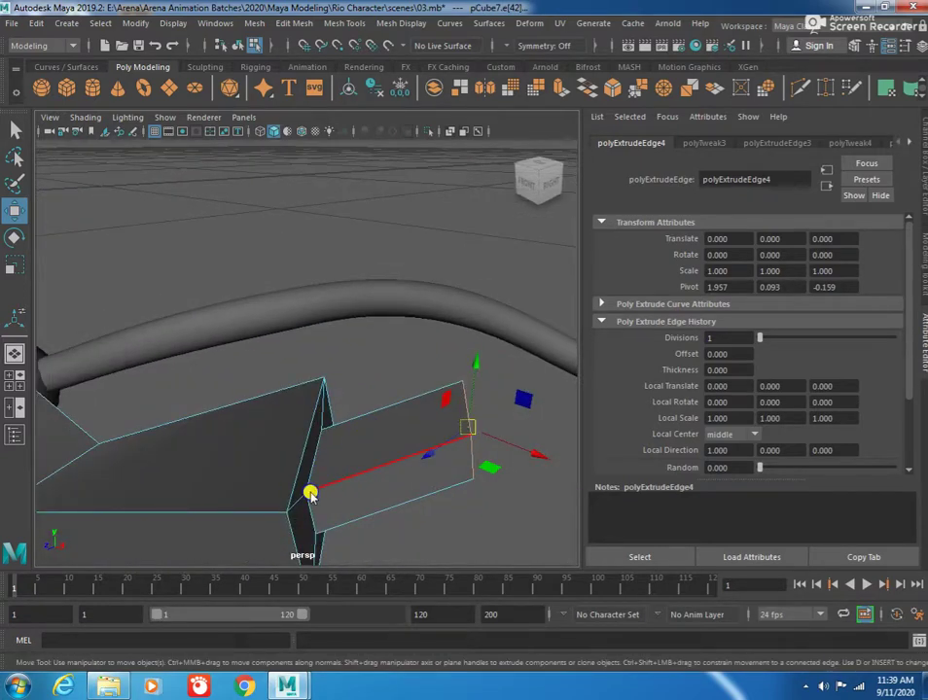
{"action": "left_click", "coordinate": [309, 496]}
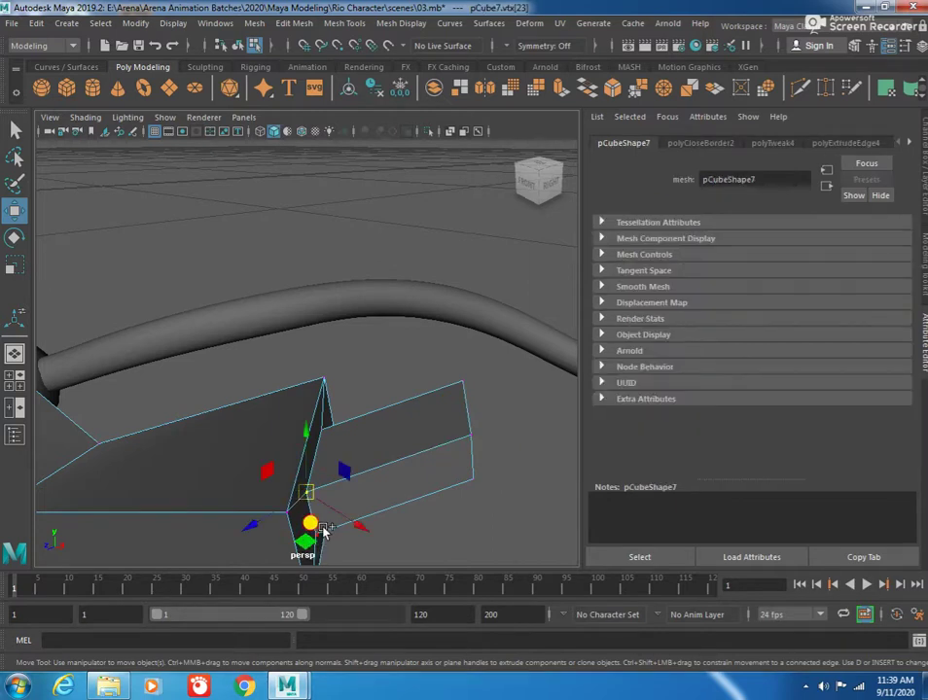
{"action": "left_click", "coordinate": [324, 530]}
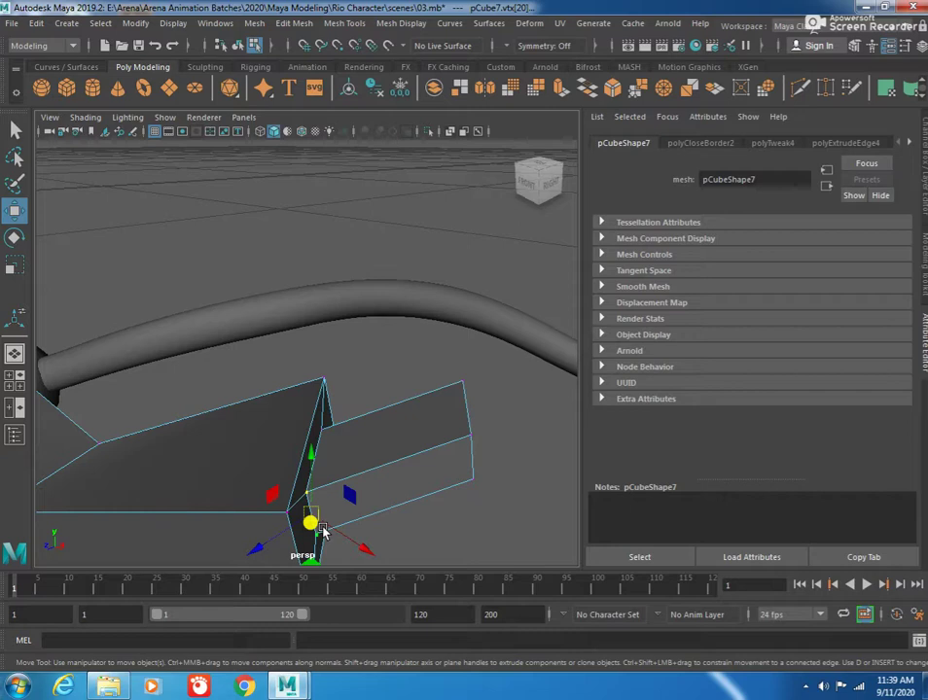
{"action": "mouse_move", "coordinate": [385, 476]}
{"action": "left_mouse_down", "text": "alt"}
{"action": "mouse_move", "coordinate": [296, 484]}
{"action": "mouse_move", "coordinate": [239, 473]}
{"action": "left_mouse_up", "text": "alt"}
{"action": "key", "text": "f"}
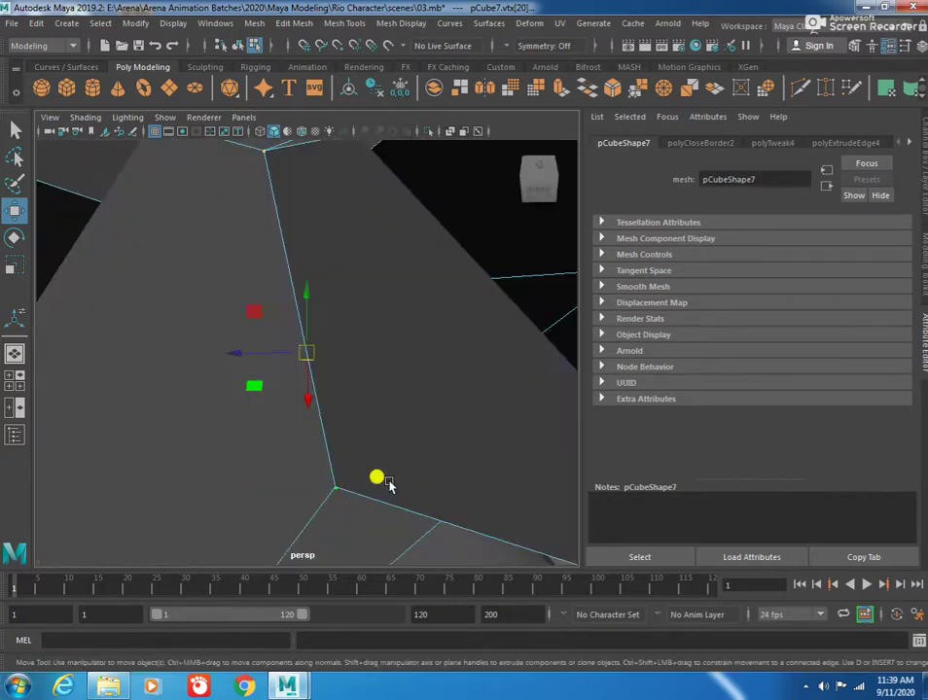
{"action": "scroll", "coordinate": [414, 439], "scroll_direction": "down", "scroll_amount": 5}
{"action": "mouse_move", "coordinate": [415, 439]}
{"action": "left_mouse_down", "text": "alt"}
{"action": "mouse_move", "coordinate": [275, 387]}
{"action": "mouse_move", "coordinate": [248, 350]}
{"action": "mouse_move", "coordinate": [449, 385]}
{"action": "mouse_move", "coordinate": [359, 385]}
{"action": "mouse_move", "coordinate": [309, 325]}
{"action": "mouse_move", "coordinate": [296, 356]}
{"action": "mouse_move", "coordinate": [300, 382]}
{"action": "left_mouse_up", "text": "alt"}
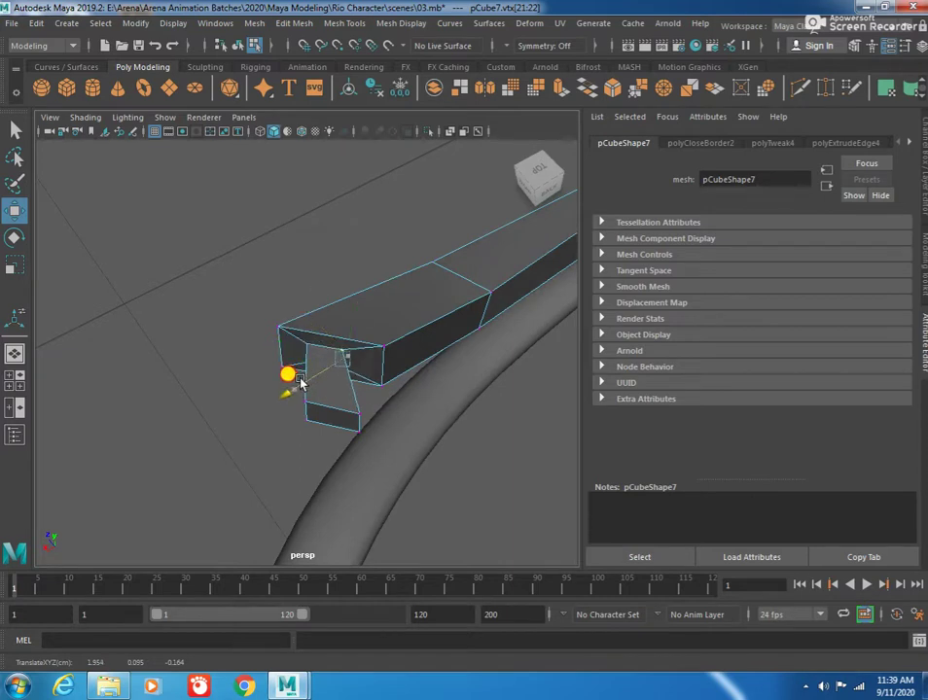
{"action": "left_click_drag", "start_coordinate": [294, 400], "coordinate": [263, 380]}
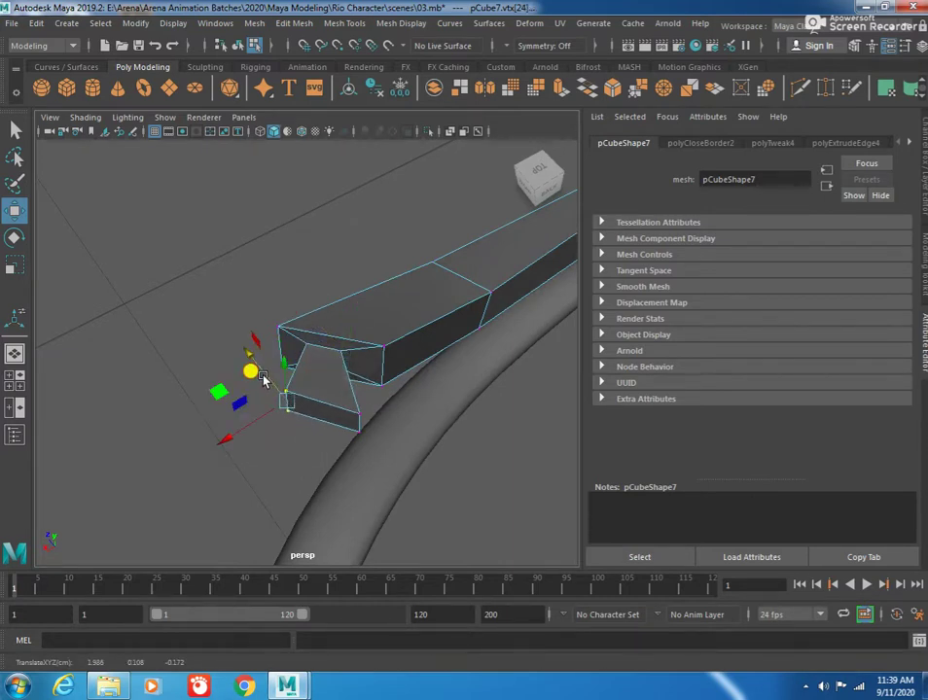
{"action": "mouse_move", "coordinate": [377, 408]}
{"action": "left_mouse_down"}
{"action": "mouse_move", "coordinate": [301, 377]}
{"action": "mouse_move", "coordinate": [269, 422]}
{"action": "mouse_move", "coordinate": [428, 473]}
{"action": "left_mouse_up"}
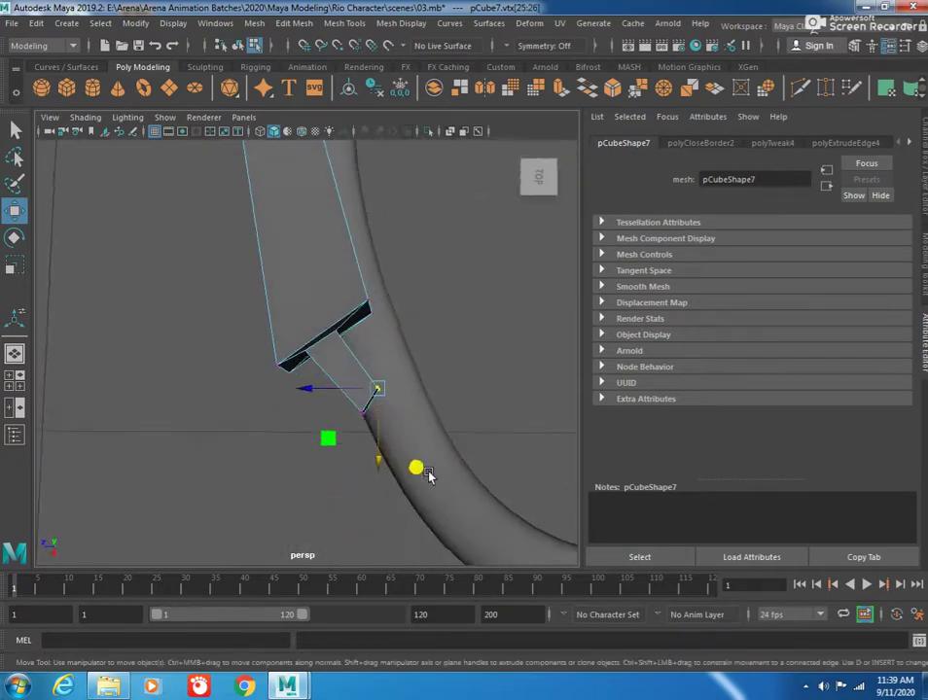
{"action": "left_click_drag", "start_coordinate": [352, 380], "coordinate": [356, 375]}
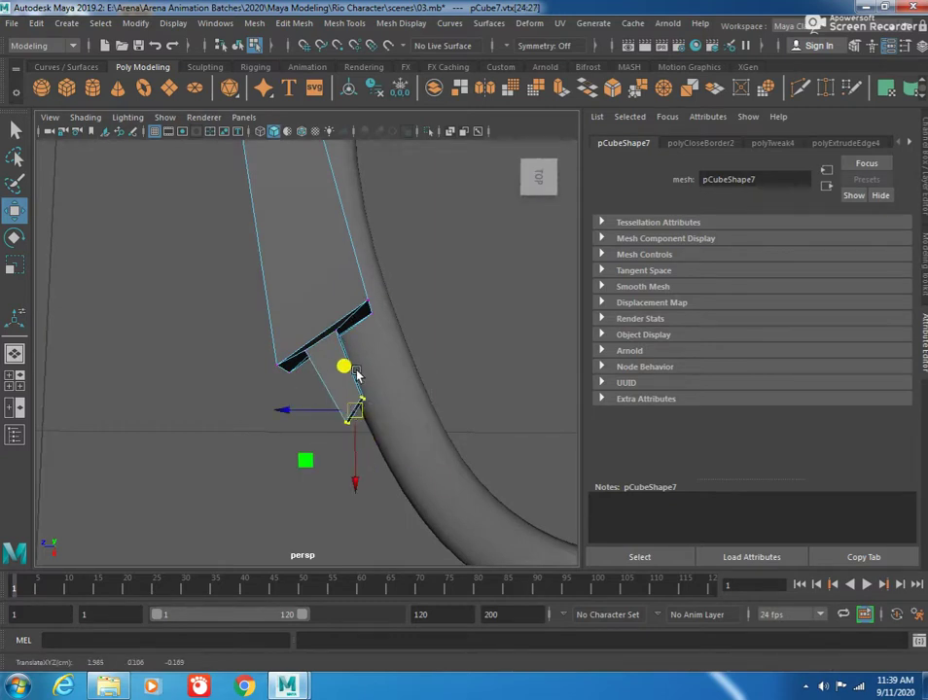
{"action": "left_click_drag", "start_coordinate": [366, 428], "coordinate": [372, 352], "text": "alt"}
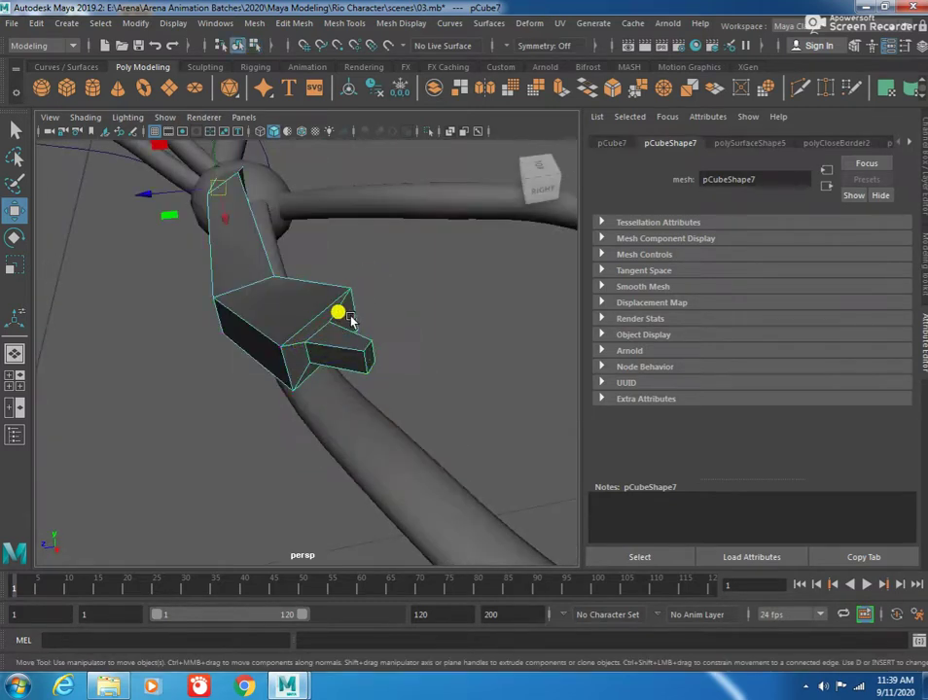
Step: Insert two edge loops across pCube7's tip section
{"action": "right_click", "coordinate": [341, 346], "text": "shift"}
{"action": "left_click", "coordinate": [250, 348]}
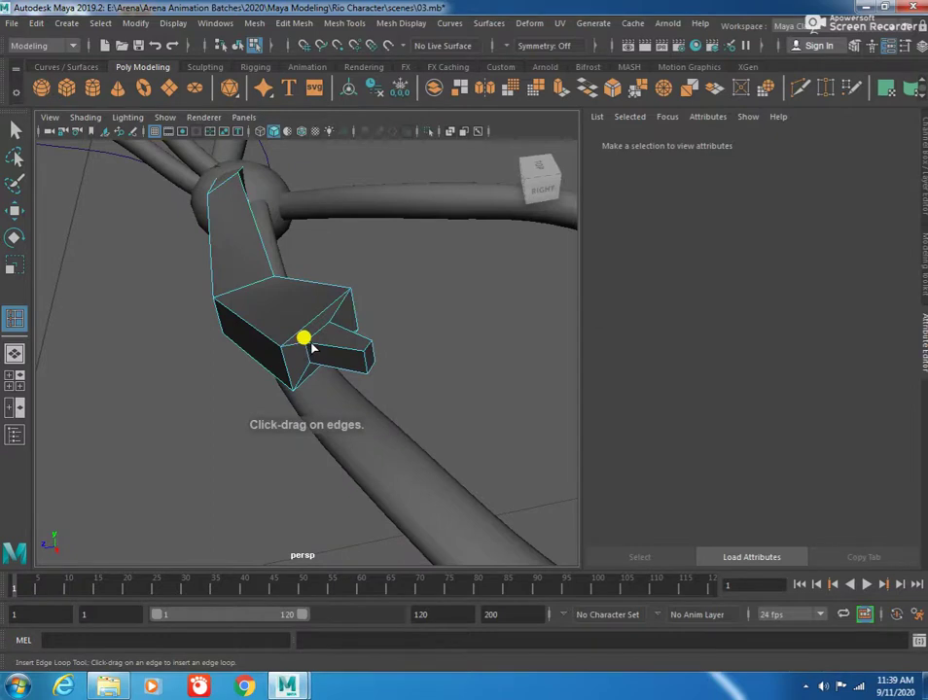
{"action": "left_click_drag", "start_coordinate": [308, 347], "coordinate": [390, 363]}
{"action": "left_click", "coordinate": [363, 354]}
{"action": "key", "text": "w"}
{"action": "key", "text": "F8"}
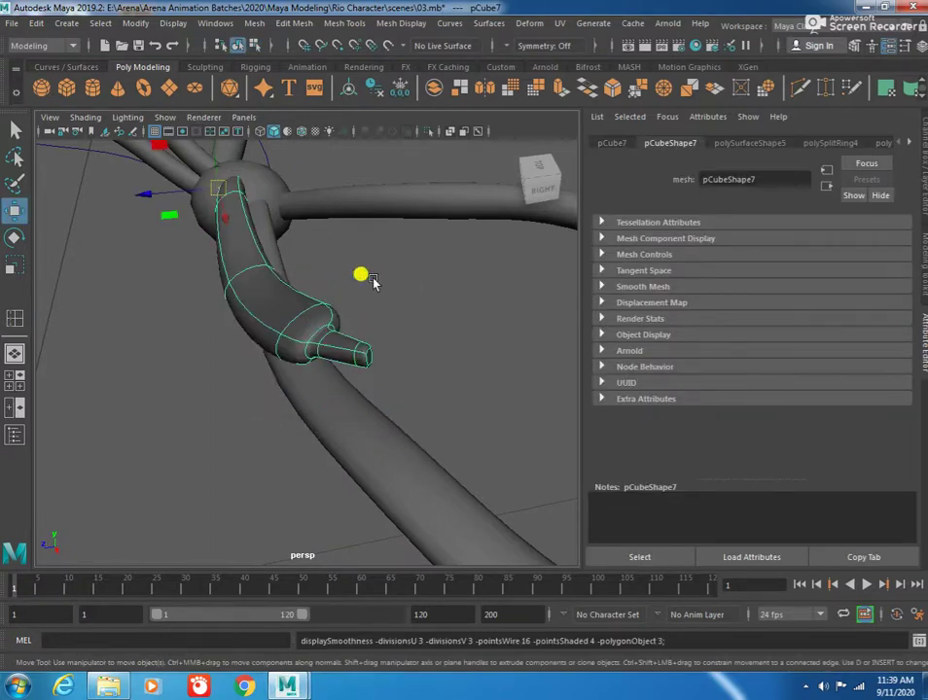
{"action": "left_click", "coordinate": [451, 375]}
{"action": "scroll", "coordinate": [319, 345], "scroll_direction": "down", "scroll_amount": 5}
{"action": "middle_click_drag", "start_coordinate": [319, 344], "coordinate": [250, 365], "text": "alt"}
Step: Group the bow's central tube, loops and pCube7 as group3 and centre its pivot
{"action": "mouse_move", "coordinate": [250, 363]}
{"action": "left_mouse_down", "text": "alt"}
{"action": "mouse_move", "coordinate": [336, 348]}
{"action": "mouse_move", "coordinate": [360, 369]}
{"action": "mouse_move", "coordinate": [313, 362]}
{"action": "mouse_move", "coordinate": [300, 412]}
{"action": "mouse_move", "coordinate": [305, 352]}
{"action": "mouse_move", "coordinate": [343, 356]}
{"action": "mouse_move", "coordinate": [275, 339]}
{"action": "mouse_move", "coordinate": [290, 346]}
{"action": "mouse_move", "coordinate": [261, 346]}
{"action": "mouse_move", "coordinate": [377, 423]}
{"action": "mouse_move", "coordinate": [355, 365]}
{"action": "left_mouse_up", "text": "alt"}
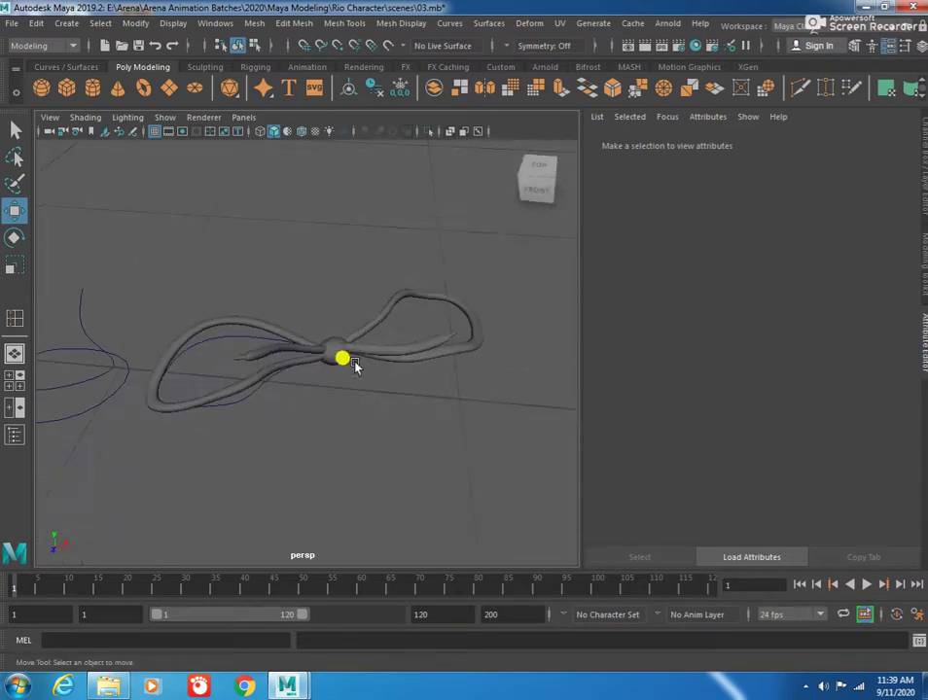
{"action": "left_click", "coordinate": [324, 342]}
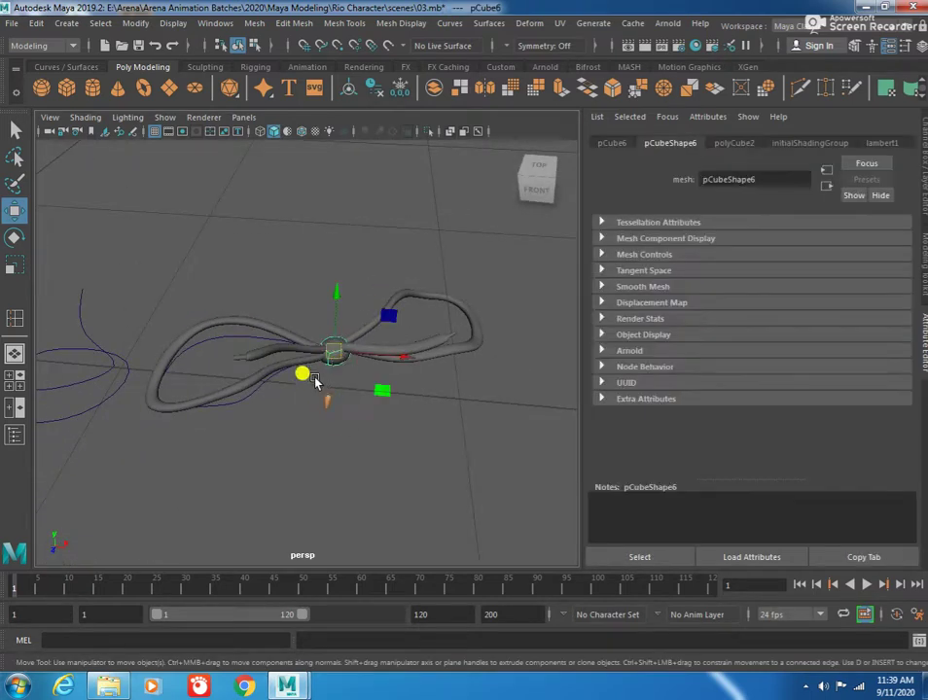
{"action": "left_click", "coordinate": [261, 376]}
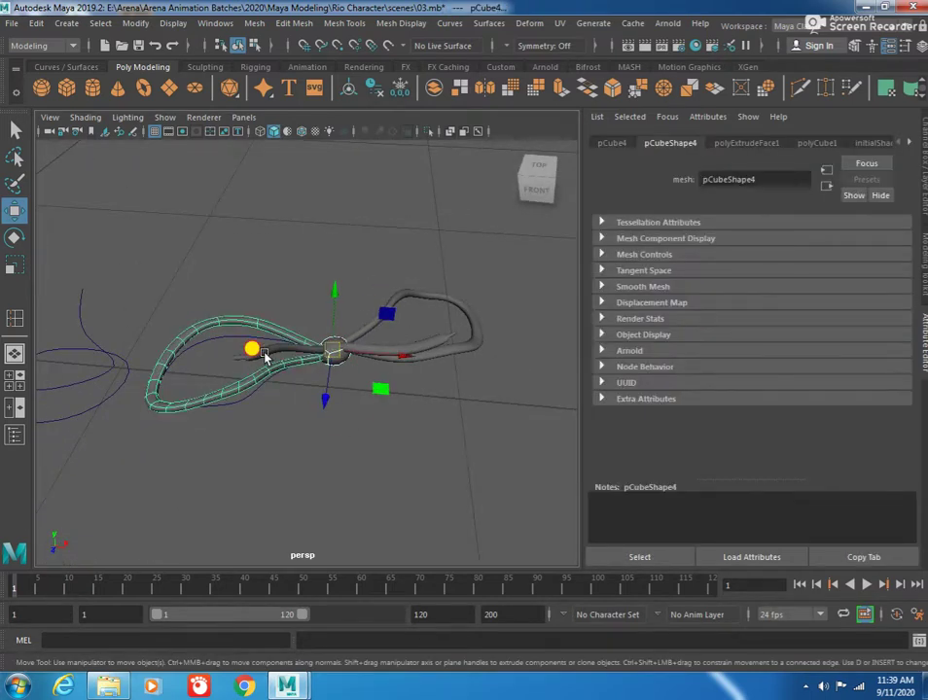
{"action": "left_click", "coordinate": [440, 341]}
{"action": "left_click", "coordinate": [467, 350]}
{"action": "mouse_move", "coordinate": [467, 350]}
{"action": "left_mouse_down", "text": "alt"}
{"action": "mouse_move", "coordinate": [328, 360]}
{"action": "mouse_move", "coordinate": [291, 391]}
{"action": "left_mouse_up", "text": "alt"}
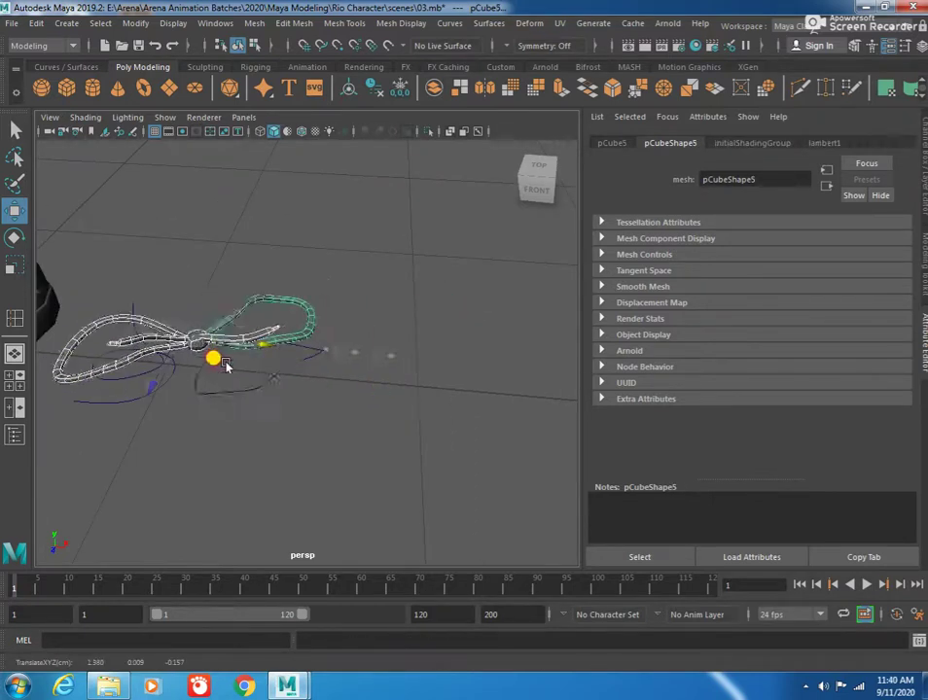
{"action": "middle_click_drag", "start_coordinate": [292, 391], "coordinate": [418, 397], "text": "alt"}
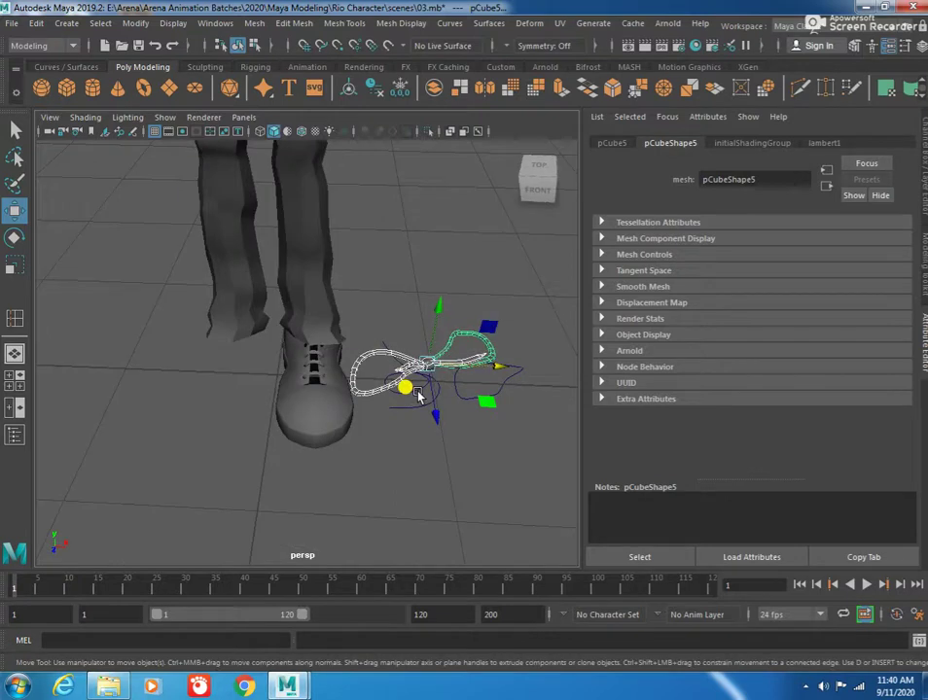
{"action": "key", "text": "ctrl+g"}
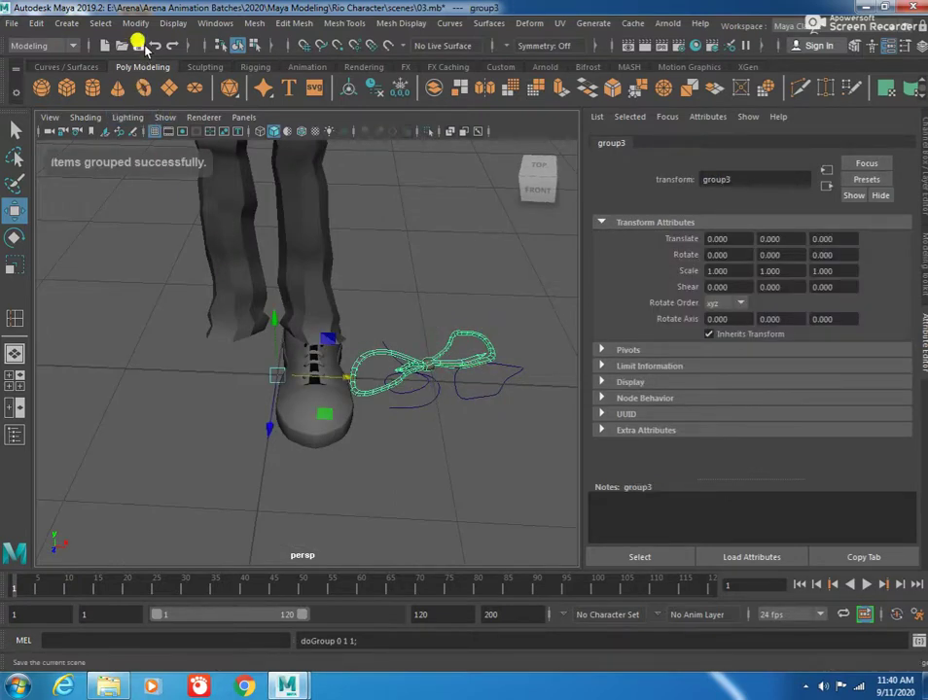
{"action": "left_click", "coordinate": [135, 22]}
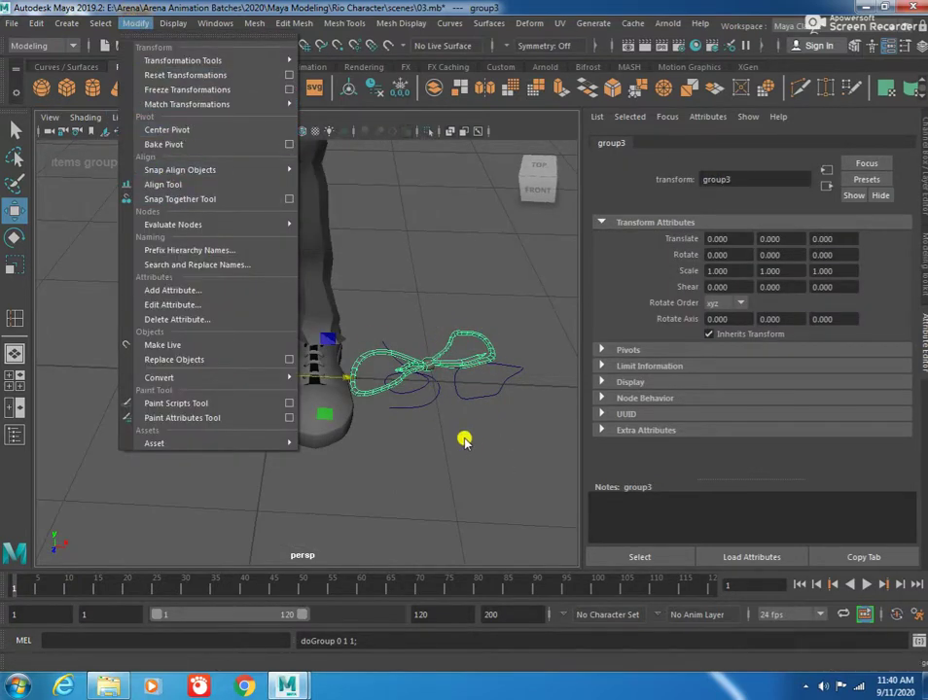
{"action": "left_click", "coordinate": [146, 129]}
Step: Scale the bow group down and raise it above the shoe in front view
{"action": "key", "text": "r"}
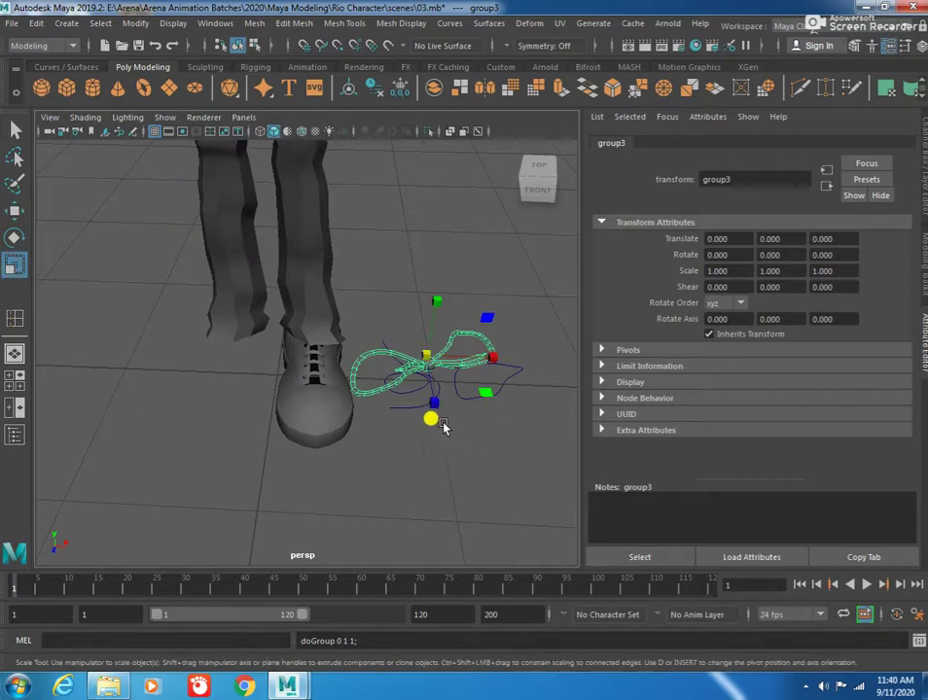
{"action": "left_click_drag", "start_coordinate": [435, 363], "coordinate": [308, 344]}
{"action": "key", "text": "w"}
{"action": "key", "text": "space"}
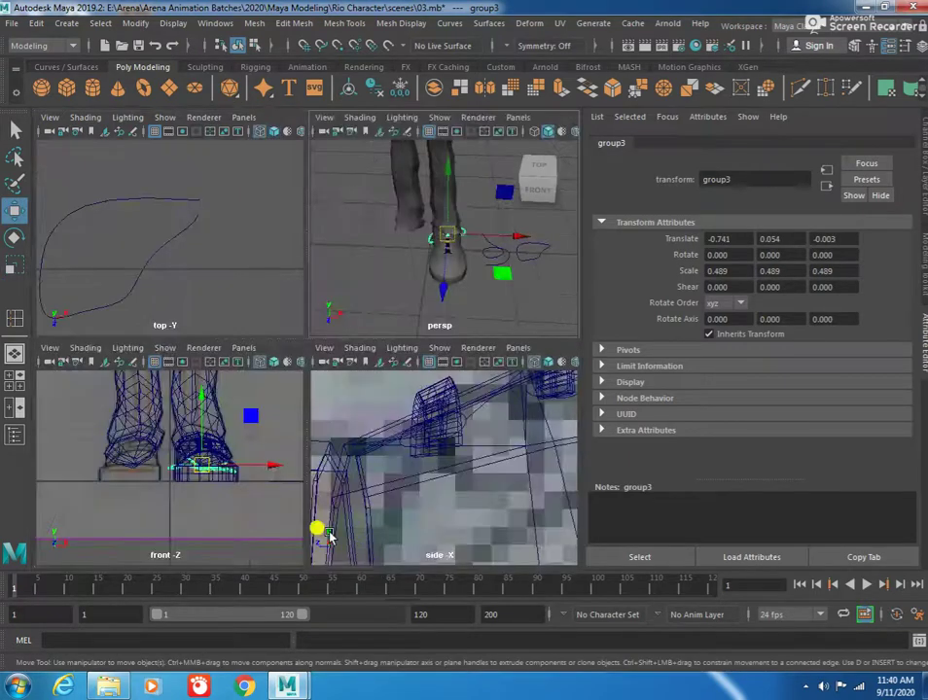
{"action": "key", "text": "space"}
{"action": "scroll", "coordinate": [389, 267], "scroll_direction": "up", "scroll_amount": 3}
{"action": "mouse_move", "coordinate": [401, 270]}
{"action": "left_mouse_down"}
{"action": "mouse_move", "coordinate": [408, 186]}
{"action": "mouse_move", "coordinate": [420, 171]}
{"action": "left_mouse_up"}
{"action": "key", "text": "r"}
{"action": "left_click_drag", "start_coordinate": [396, 237], "coordinate": [367, 242]}
{"action": "key", "text": "w"}
{"action": "left_click_drag", "start_coordinate": [394, 156], "coordinate": [398, 164]}
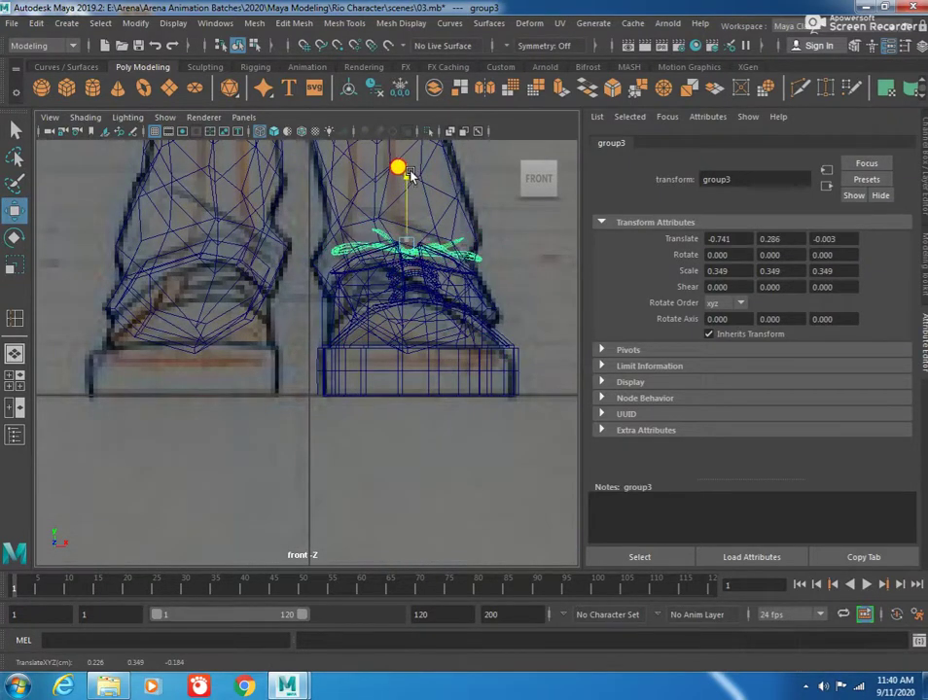
Step: Slide the bow over the lace slot and rotate it -16.733° to sit on the laces
{"action": "key", "text": "space"}
{"action": "key", "text": "f"}
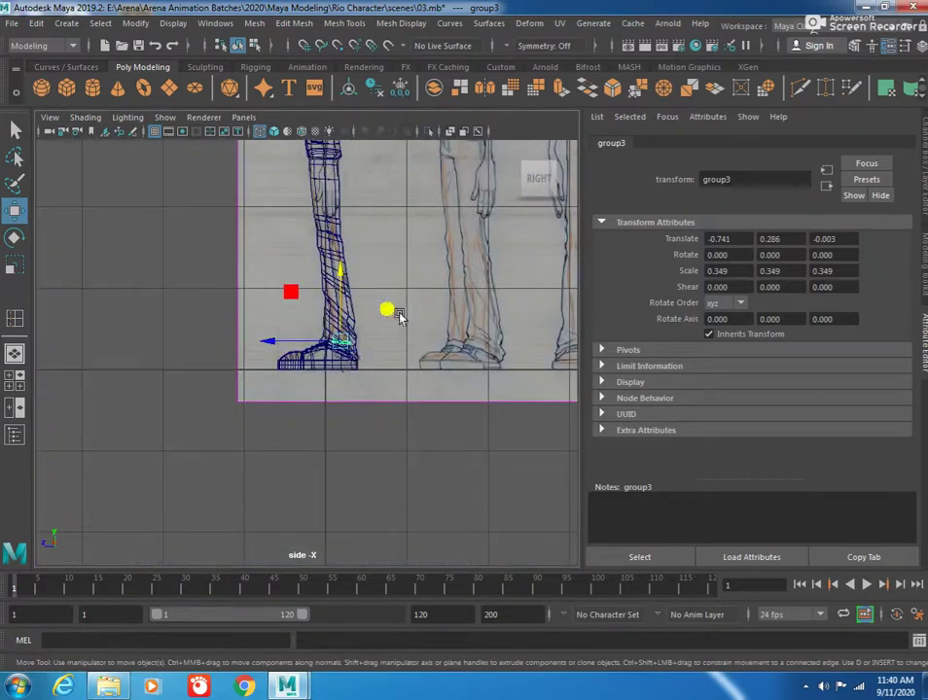
{"action": "scroll", "coordinate": [342, 391], "scroll_direction": "up", "scroll_amount": 3}
{"action": "left_click_drag", "start_coordinate": [368, 312], "coordinate": [299, 308]}
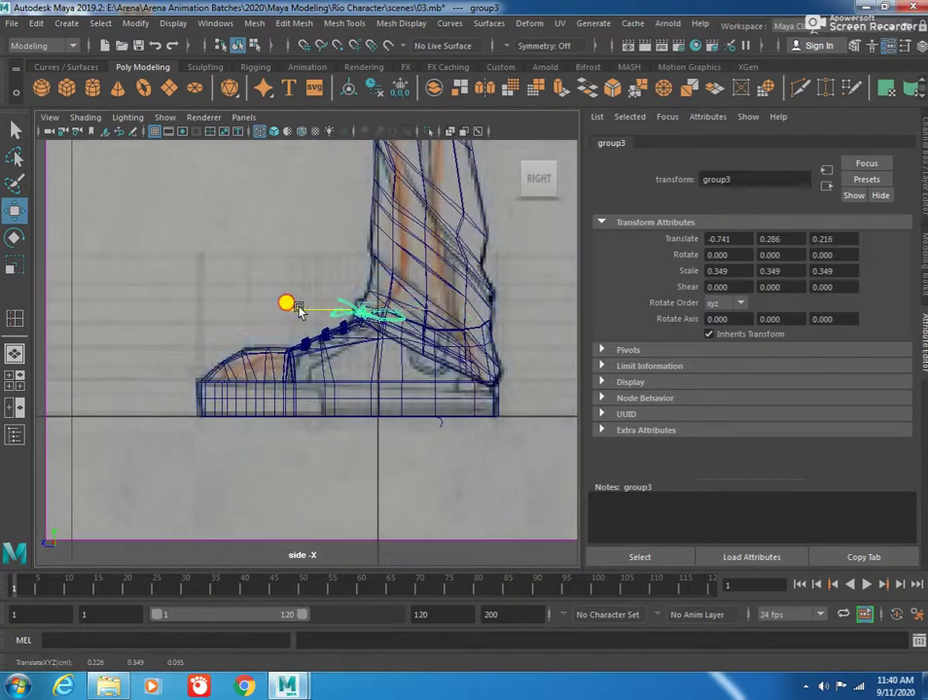
{"action": "key", "text": "e"}
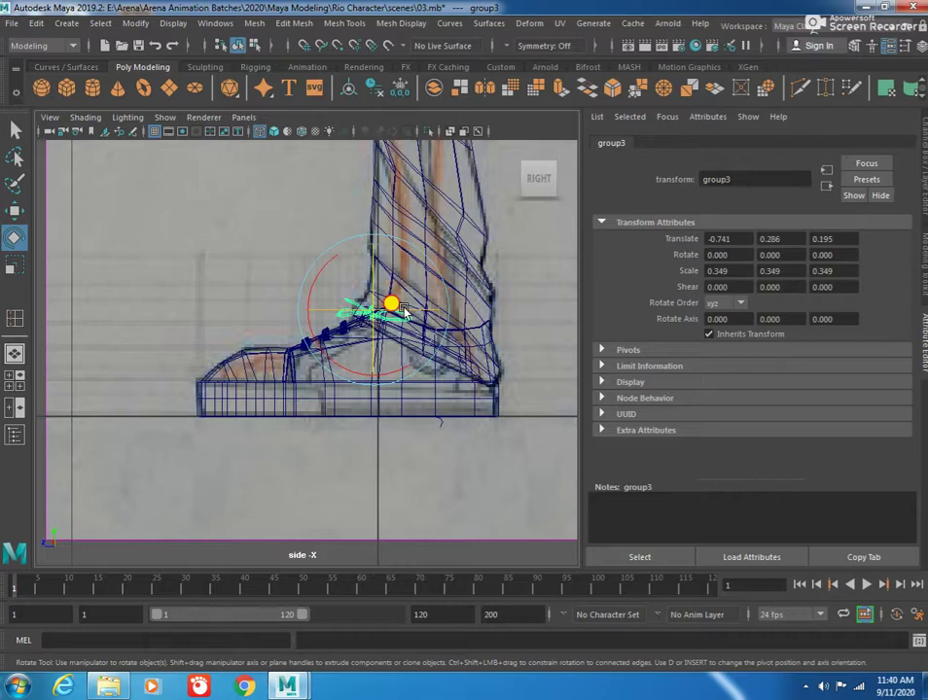
{"action": "left_click_drag", "start_coordinate": [404, 309], "coordinate": [387, 315]}
{"action": "key", "text": "w"}
{"action": "key", "text": "space"}
{"action": "key", "text": "space"}
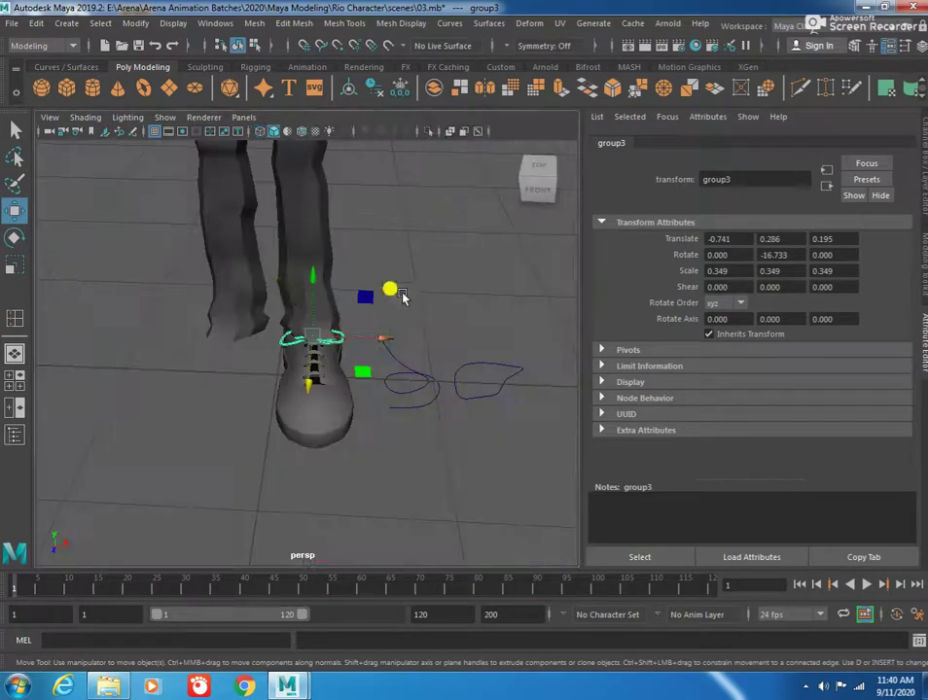
{"action": "scroll", "coordinate": [316, 334], "scroll_direction": "up", "scroll_amount": 3}
{"action": "mouse_move", "coordinate": [292, 330]}
{"action": "left_mouse_down", "text": "alt"}
{"action": "mouse_move", "coordinate": [351, 343]}
{"action": "mouse_move", "coordinate": [346, 368]}
{"action": "mouse_move", "coordinate": [355, 341]}
{"action": "mouse_move", "coordinate": [287, 352]}
{"action": "mouse_move", "coordinate": [329, 342]}
{"action": "mouse_move", "coordinate": [269, 325]}
{"action": "mouse_move", "coordinate": [207, 332]}
{"action": "mouse_move", "coordinate": [270, 348]}
{"action": "mouse_move", "coordinate": [257, 339]}
{"action": "mouse_move", "coordinate": [264, 303]}
{"action": "mouse_move", "coordinate": [342, 340]}
{"action": "mouse_move", "coordinate": [291, 321]}
{"action": "left_mouse_up", "text": "alt"}
Step: Scale the lace bow and nudge it slightly down while orbiting close around it
{"action": "key", "text": "r"}
{"action": "mouse_move", "coordinate": [292, 321]}
{"action": "right_mouse_down", "text": "alt"}
{"action": "mouse_move", "coordinate": [310, 290]}
{"action": "mouse_move", "coordinate": [244, 265]}
{"action": "right_mouse_up", "text": "alt"}
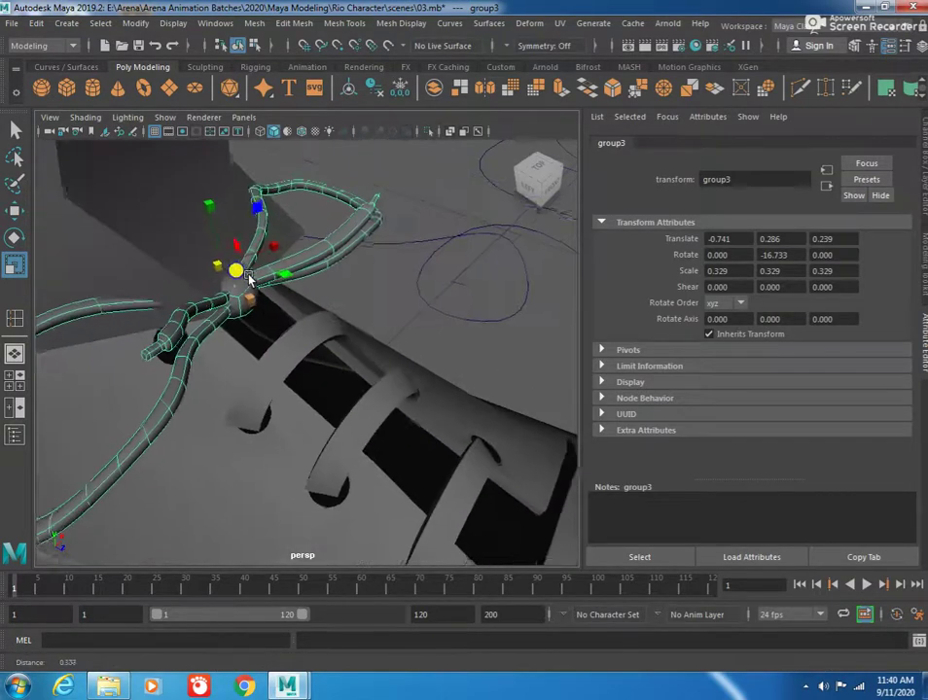
{"action": "mouse_move", "coordinate": [244, 265]}
{"action": "left_mouse_down", "text": "alt"}
{"action": "mouse_move", "coordinate": [281, 255]}
{"action": "mouse_move", "coordinate": [243, 251]}
{"action": "mouse_move", "coordinate": [160, 299]}
{"action": "mouse_move", "coordinate": [243, 278]}
{"action": "mouse_move", "coordinate": [248, 291]}
{"action": "left_mouse_up", "text": "alt"}
{"action": "key", "text": "w"}
{"action": "mouse_move", "coordinate": [194, 226]}
{"action": "left_mouse_down", "text": "alt"}
{"action": "mouse_move", "coordinate": [228, 222]}
{"action": "mouse_move", "coordinate": [223, 206]}
{"action": "left_mouse_up", "text": "alt"}
{"action": "mouse_move", "coordinate": [224, 206]}
{"action": "right_mouse_down", "text": "alt"}
{"action": "mouse_move", "coordinate": [207, 317]}
{"action": "mouse_move", "coordinate": [151, 324]}
{"action": "right_mouse_up", "text": "alt"}
{"action": "mouse_move", "coordinate": [151, 325]}
{"action": "left_mouse_down", "text": "alt"}
{"action": "mouse_move", "coordinate": [117, 321]}
{"action": "mouse_move", "coordinate": [148, 328]}
{"action": "mouse_move", "coordinate": [193, 317]}
{"action": "mouse_move", "coordinate": [201, 298]}
{"action": "mouse_move", "coordinate": [235, 313]}
{"action": "mouse_move", "coordinate": [221, 325]}
{"action": "left_mouse_up", "text": "alt"}
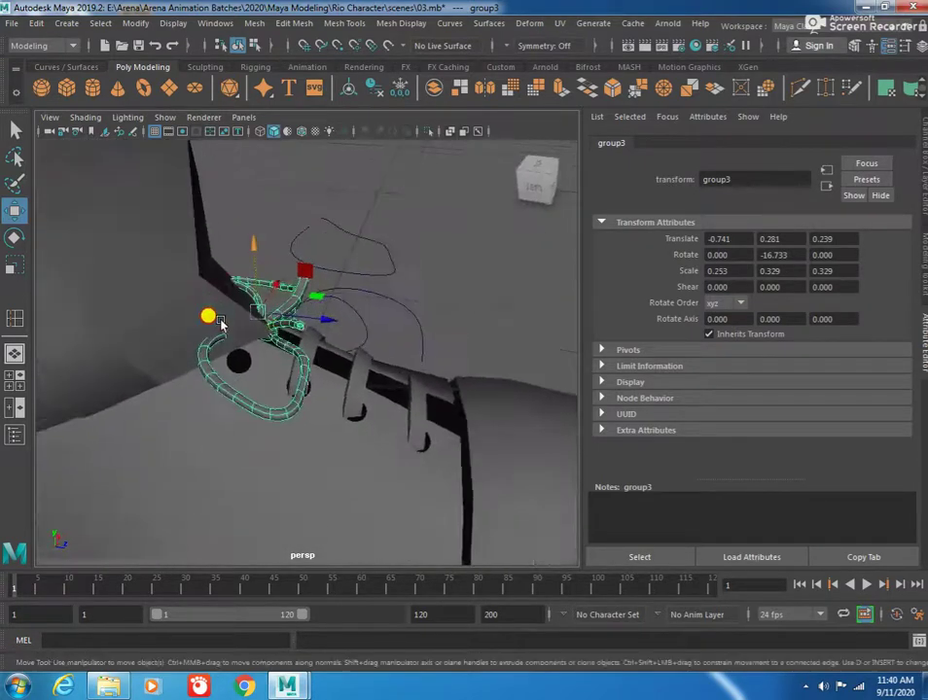
Step: Select the whole bow group and nudge it sideways and slightly up over the laces
{"action": "left_click", "coordinate": [305, 345]}
{"action": "mouse_move", "coordinate": [304, 345]}
{"action": "left_mouse_down", "text": "alt"}
{"action": "mouse_move", "coordinate": [332, 380]}
{"action": "mouse_move", "coordinate": [330, 358]}
{"action": "left_mouse_up", "text": "alt"}
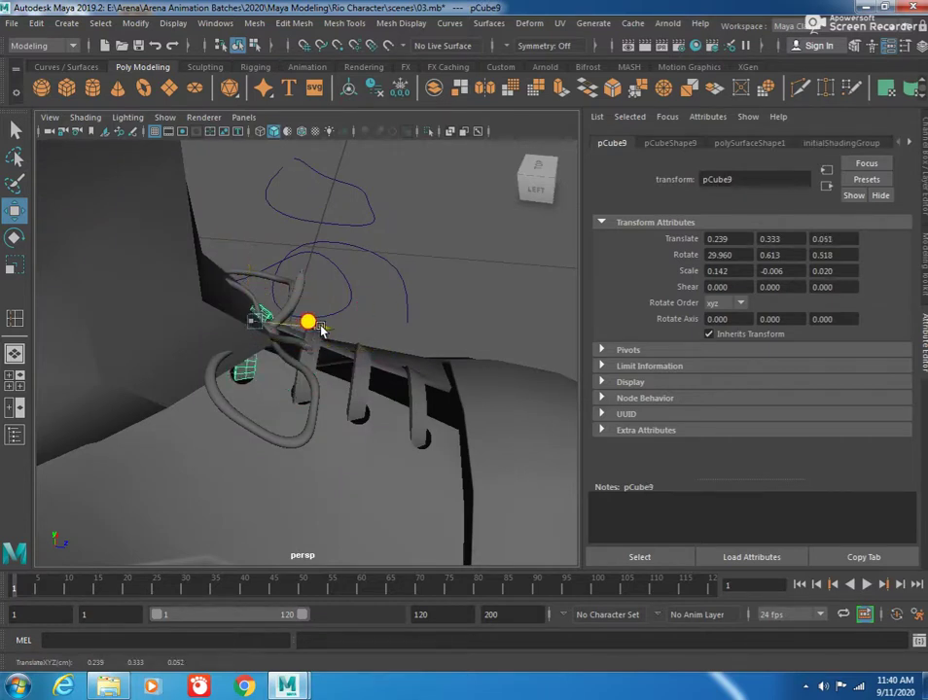
{"action": "mouse_move", "coordinate": [315, 329]}
{"action": "left_mouse_down", "text": "alt"}
{"action": "mouse_move", "coordinate": [174, 315]}
{"action": "mouse_move", "coordinate": [252, 305]}
{"action": "left_mouse_up", "text": "alt"}
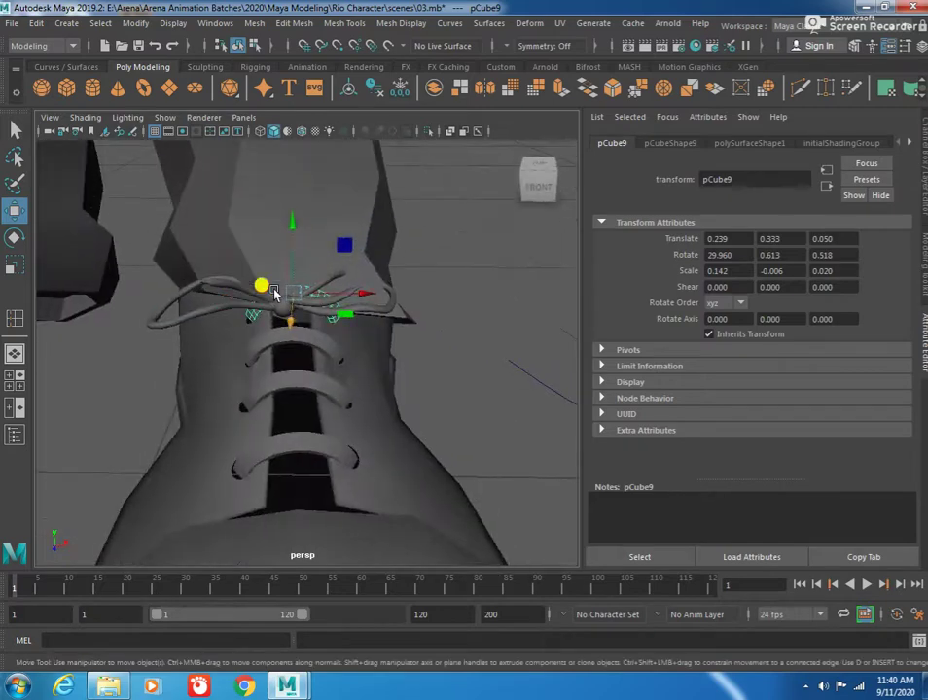
{"action": "left_click_drag", "start_coordinate": [290, 232], "coordinate": [298, 328], "text": "alt"}
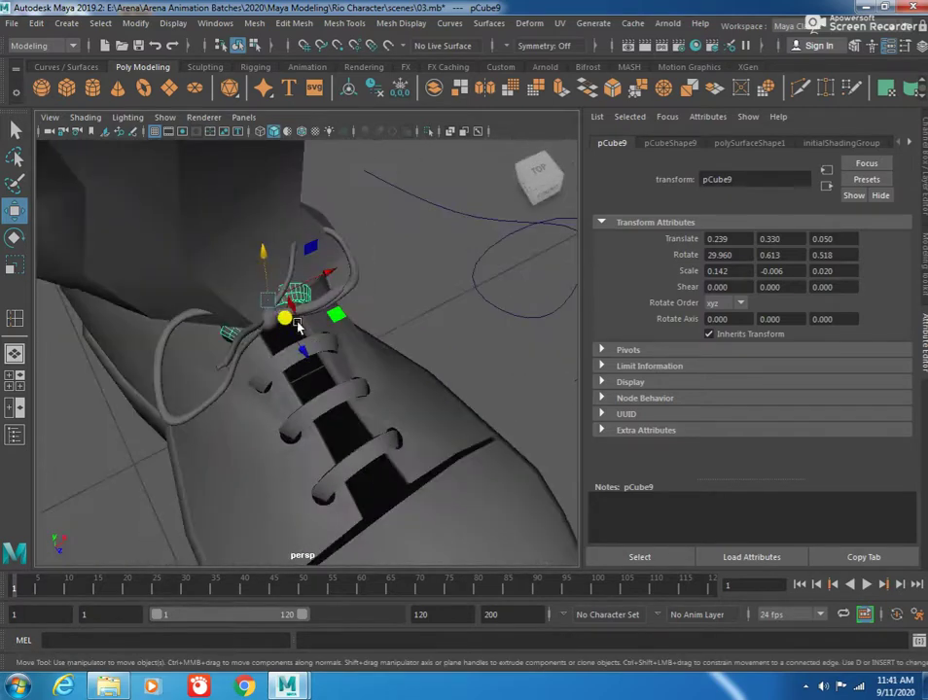
{"action": "left_click", "coordinate": [359, 287]}
{"action": "key", "text": "Up"}
{"action": "mouse_move", "coordinate": [352, 280]}
{"action": "left_mouse_down", "text": "alt"}
{"action": "mouse_move", "coordinate": [303, 278]}
{"action": "mouse_move", "coordinate": [274, 327]}
{"action": "mouse_move", "coordinate": [265, 318]}
{"action": "mouse_move", "coordinate": [272, 291]}
{"action": "left_mouse_up", "text": "alt"}
{"action": "key", "text": "ctrl+z"}
{"action": "left_click_drag", "start_coordinate": [289, 338], "coordinate": [300, 264]}
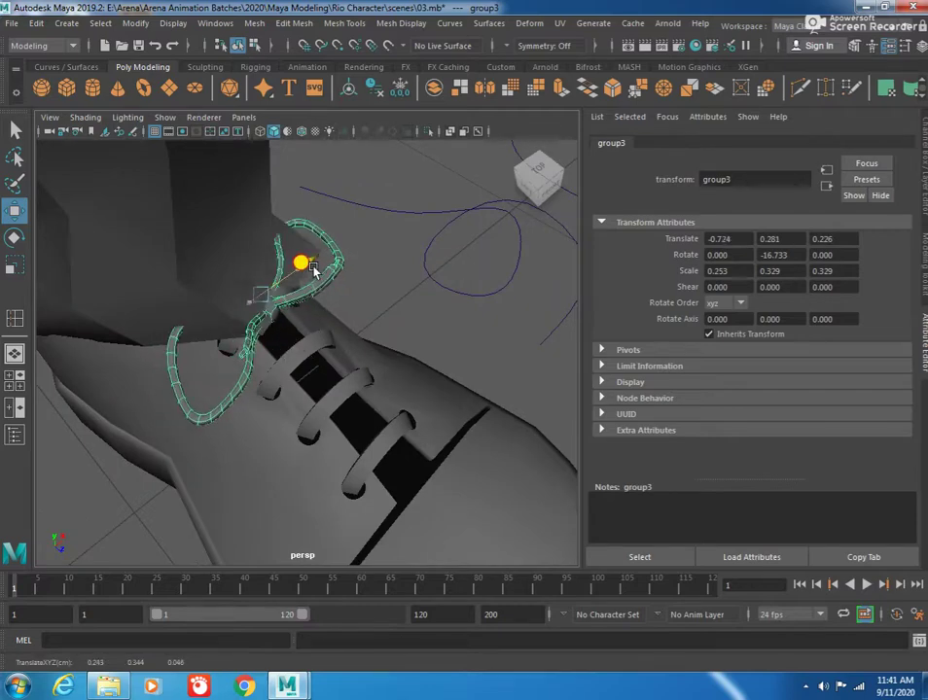
{"action": "mouse_move", "coordinate": [301, 327]}
{"action": "left_mouse_down", "text": "alt"}
{"action": "mouse_move", "coordinate": [198, 299]}
{"action": "mouse_move", "coordinate": [301, 337]}
{"action": "mouse_move", "coordinate": [300, 271]}
{"action": "left_mouse_up", "text": "alt"}
{"action": "left_click_drag", "start_coordinate": [358, 213], "coordinate": [342, 215]}
{"action": "mouse_move", "coordinate": [272, 249]}
{"action": "left_mouse_down", "text": "alt"}
{"action": "mouse_move", "coordinate": [255, 155]}
{"action": "mouse_move", "coordinate": [244, 162]}
{"action": "mouse_move", "coordinate": [209, 260]}
{"action": "mouse_move", "coordinate": [307, 359]}
{"action": "mouse_move", "coordinate": [262, 317]}
{"action": "left_mouse_up", "text": "alt"}
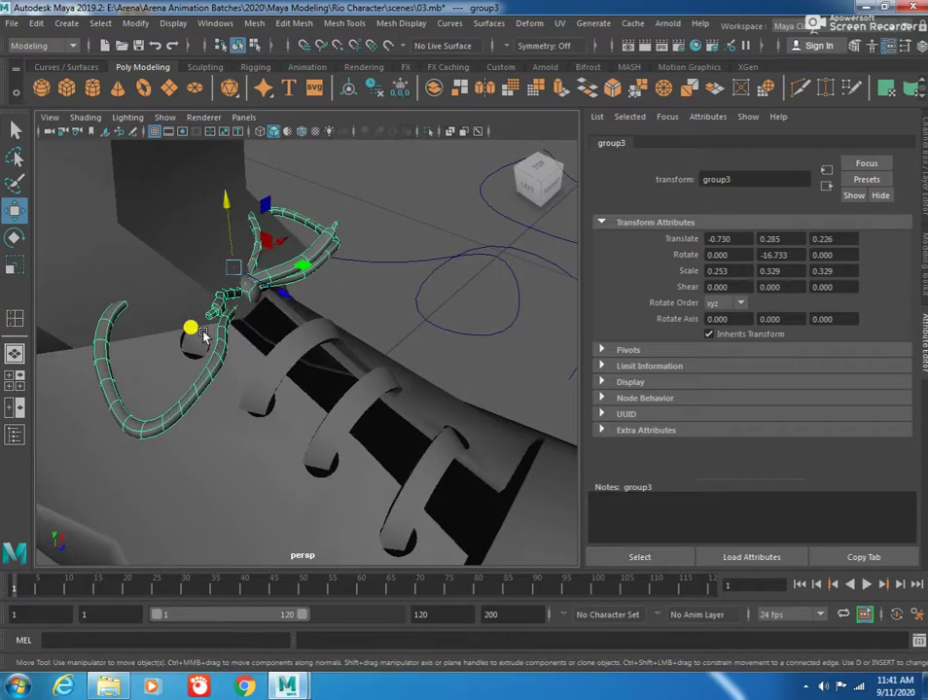
Step: Preview small cube pCube9 smoothed and move it up near the lace
{"action": "left_click", "coordinate": [201, 333]}
{"action": "key", "text": "3"}
{"action": "mouse_move", "coordinate": [266, 397]}
{"action": "left_mouse_down"}
{"action": "mouse_move", "coordinate": [290, 366]}
{"action": "mouse_move", "coordinate": [363, 427]}
{"action": "left_mouse_up"}
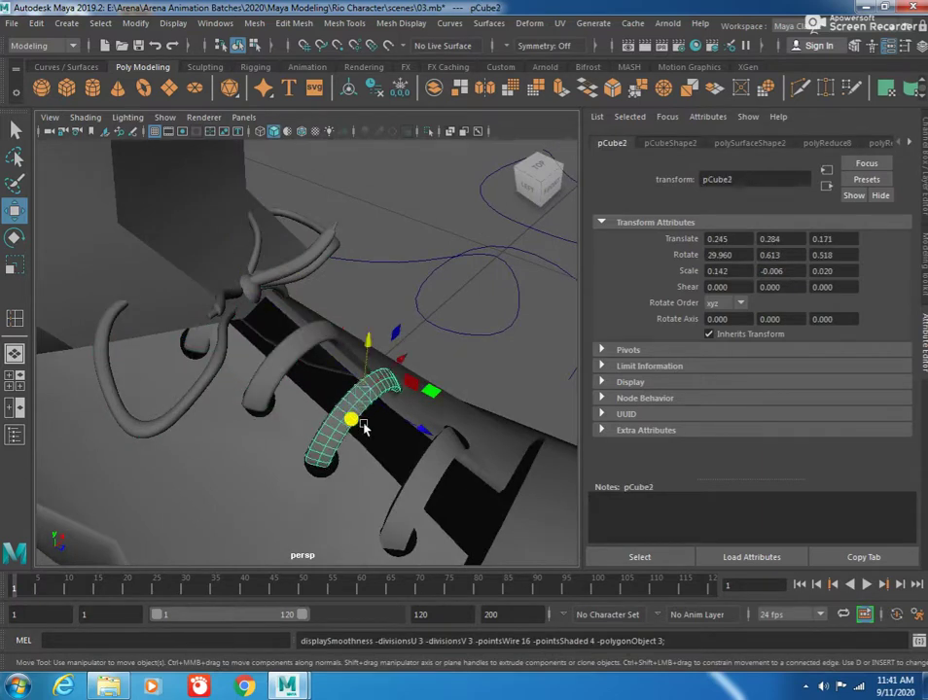
{"action": "left_click", "coordinate": [432, 491]}
{"action": "mouse_move", "coordinate": [432, 523]}
{"action": "left_mouse_down", "text": "alt"}
{"action": "mouse_move", "coordinate": [306, 464]}
{"action": "mouse_move", "coordinate": [246, 466]}
{"action": "left_mouse_up", "text": "alt"}
Step: Select the shoe body (pCylinder23) and frame it in the view
{"action": "left_click", "coordinate": [453, 381]}
{"action": "mouse_move", "coordinate": [453, 381]}
{"action": "left_mouse_down", "text": "alt"}
{"action": "mouse_move", "coordinate": [411, 418]}
{"action": "mouse_move", "coordinate": [324, 399]}
{"action": "mouse_move", "coordinate": [331, 415]}
{"action": "mouse_move", "coordinate": [262, 441]}
{"action": "left_mouse_up", "text": "alt"}
{"action": "right_click_drag", "start_coordinate": [263, 441], "coordinate": [292, 480], "text": "alt"}
{"action": "left_click", "coordinate": [292, 480]}
{"action": "mouse_move", "coordinate": [340, 513]}
{"action": "left_mouse_down", "text": "alt"}
{"action": "mouse_move", "coordinate": [128, 507]}
{"action": "mouse_move", "coordinate": [92, 443]}
{"action": "mouse_move", "coordinate": [233, 373]}
{"action": "left_mouse_up", "text": "alt"}
{"action": "mouse_move", "coordinate": [224, 286]}
{"action": "left_mouse_down", "text": "alt"}
{"action": "mouse_move", "coordinate": [338, 400]}
{"action": "mouse_move", "coordinate": [307, 425]}
{"action": "mouse_move", "coordinate": [249, 292]}
{"action": "mouse_move", "coordinate": [262, 330]}
{"action": "mouse_move", "coordinate": [205, 301]}
{"action": "mouse_move", "coordinate": [251, 313]}
{"action": "mouse_move", "coordinate": [265, 335]}
{"action": "mouse_move", "coordinate": [185, 303]}
{"action": "left_mouse_up", "text": "alt"}
{"action": "key", "text": "f"}
{"action": "left_click", "coordinate": [213, 296]}
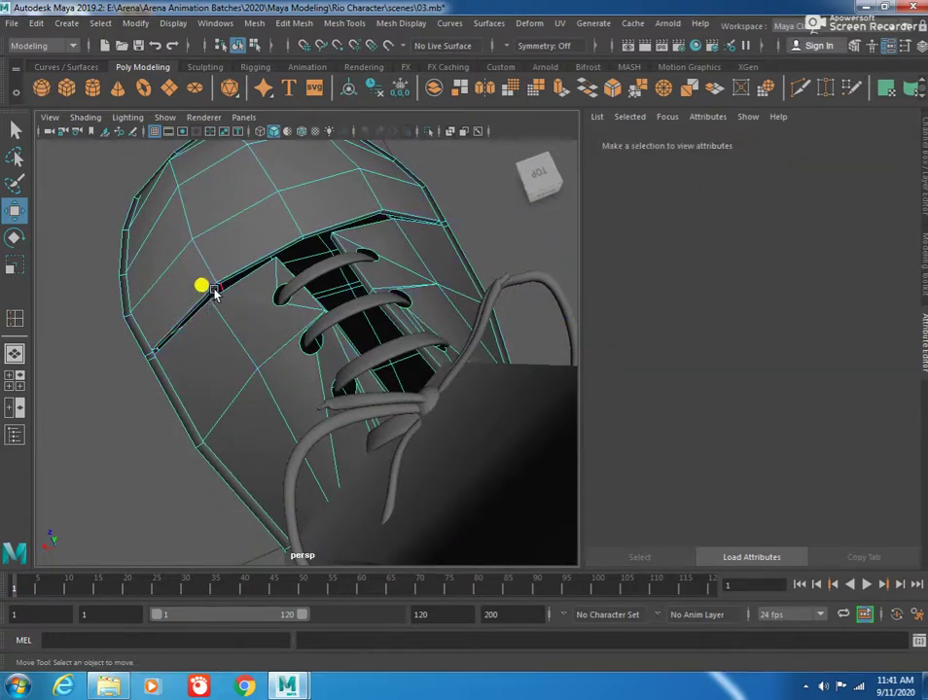
Step: Select five connected edges along the lace opening's rim
{"action": "left_click", "coordinate": [213, 294]}
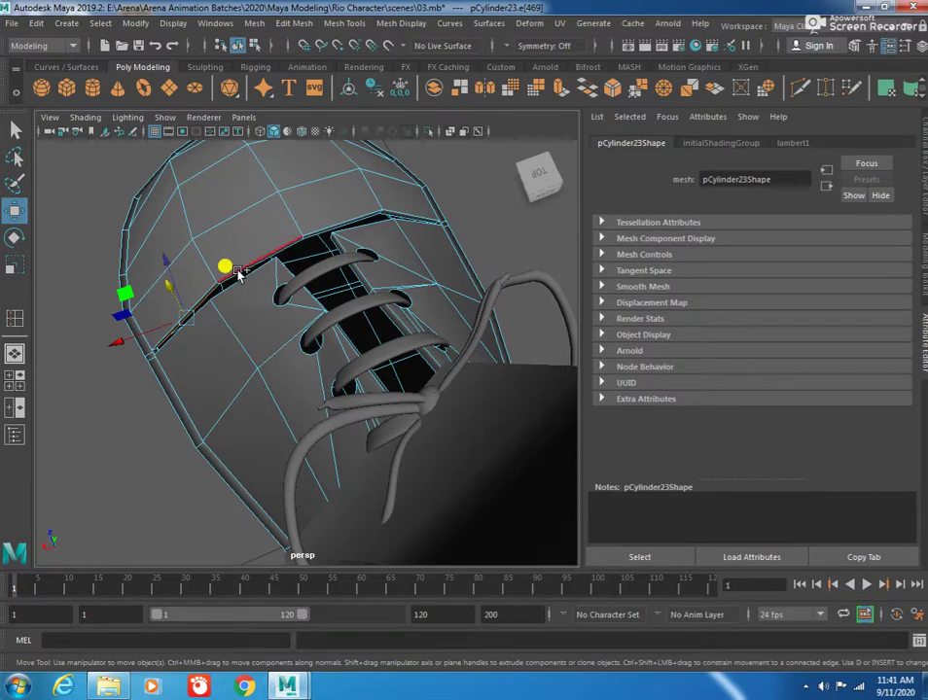
{"action": "left_click", "coordinate": [260, 268], "text": "shift"}
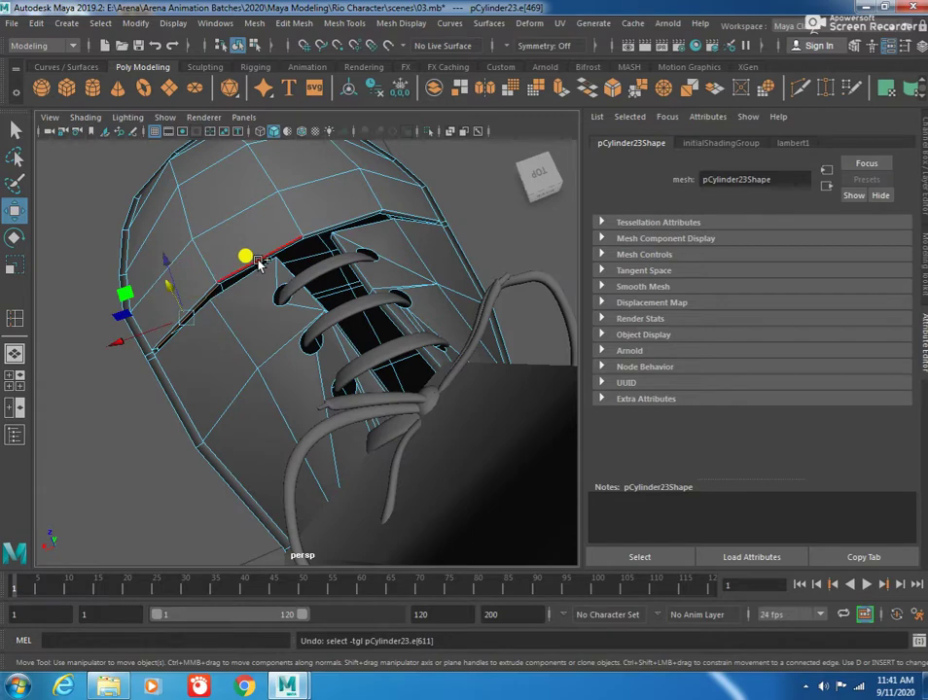
{"action": "left_click", "coordinate": [321, 236], "text": "shift"}
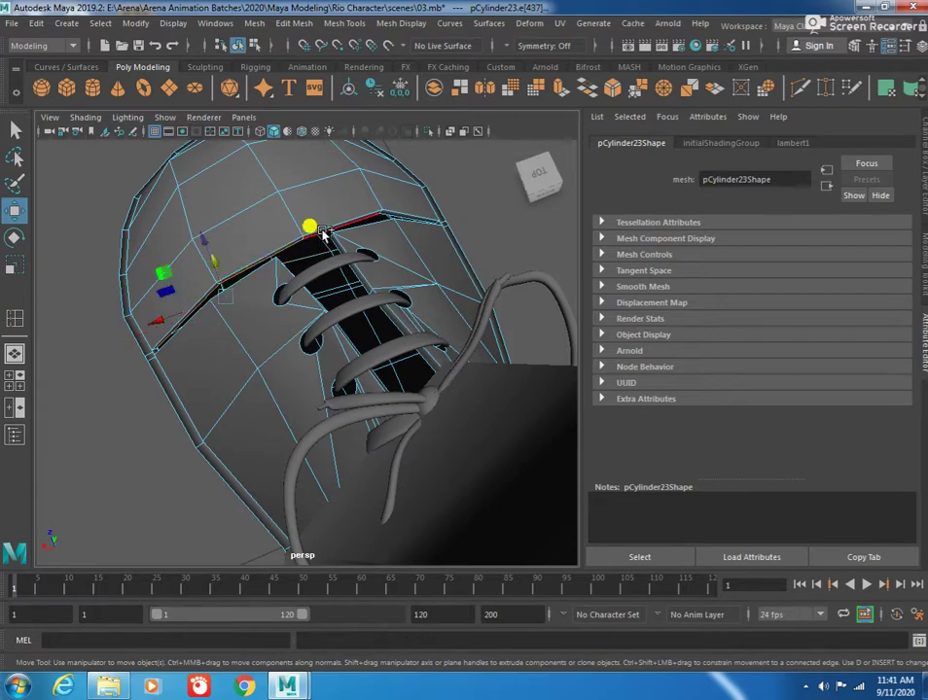
{"action": "left_click", "coordinate": [397, 224], "text": "shift"}
{"action": "left_click", "coordinate": [301, 199], "text": "shift"}
{"action": "left_click_drag", "start_coordinate": [302, 199], "coordinate": [337, 283], "text": "alt"}
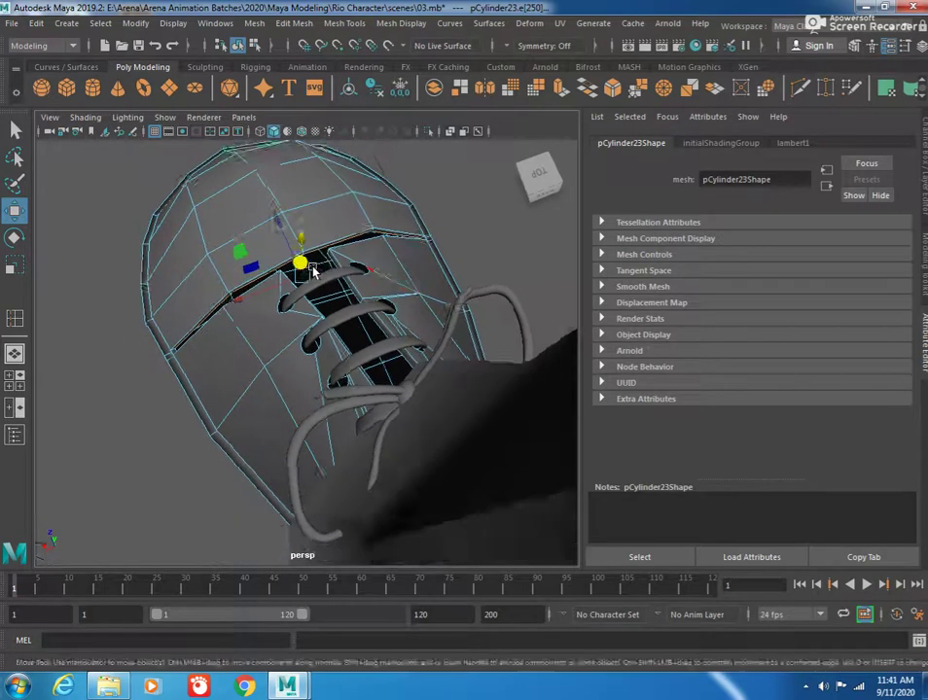
Step: Extrude the selected rim edges into a strip and scale it narrower
{"action": "mouse_move", "coordinate": [166, 287]}
{"action": "left_mouse_down", "text": "shift"}
{"action": "mouse_move", "coordinate": [303, 282]}
{"action": "mouse_move", "coordinate": [299, 365]}
{"action": "mouse_move", "coordinate": [317, 400]}
{"action": "left_mouse_up", "text": "shift"}
{"action": "key", "text": "ctrl+z"}
{"action": "mouse_move", "coordinate": [321, 477]}
{"action": "left_mouse_down", "text": "alt"}
{"action": "mouse_move", "coordinate": [205, 474]}
{"action": "mouse_move", "coordinate": [22, 416]}
{"action": "mouse_move", "coordinate": [145, 373]}
{"action": "mouse_move", "coordinate": [218, 361]}
{"action": "mouse_move", "coordinate": [160, 310]}
{"action": "left_mouse_up", "text": "alt"}
{"action": "mouse_move", "coordinate": [163, 241]}
{"action": "left_mouse_down", "text": "shift"}
{"action": "mouse_move", "coordinate": [216, 269]}
{"action": "mouse_move", "coordinate": [216, 226]}
{"action": "mouse_move", "coordinate": [280, 345]}
{"action": "mouse_move", "coordinate": [215, 385]}
{"action": "mouse_move", "coordinate": [297, 341]}
{"action": "mouse_move", "coordinate": [414, 333]}
{"action": "mouse_move", "coordinate": [333, 327]}
{"action": "left_mouse_up", "text": "shift"}
{"action": "key", "text": "r"}
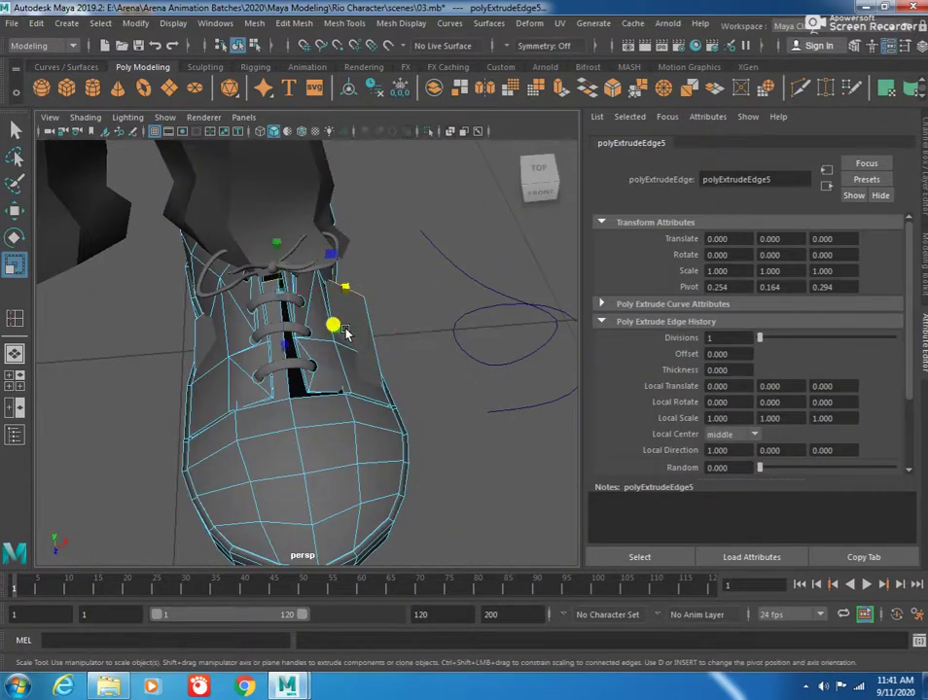
{"action": "mouse_move", "coordinate": [357, 285]}
{"action": "left_mouse_down"}
{"action": "mouse_move", "coordinate": [331, 290]}
{"action": "mouse_move", "coordinate": [314, 309]}
{"action": "left_mouse_up"}
Step: Pull the extruded rim edge outward and narrow it further
{"action": "key", "text": "w"}
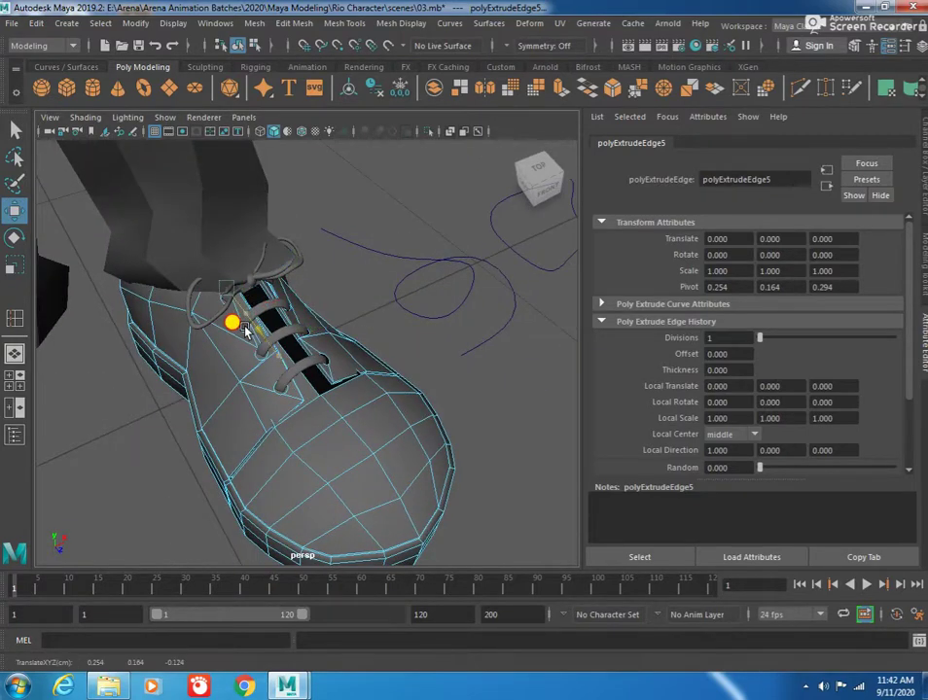
{"action": "left_click_drag", "start_coordinate": [275, 356], "coordinate": [260, 339], "text": "alt"}
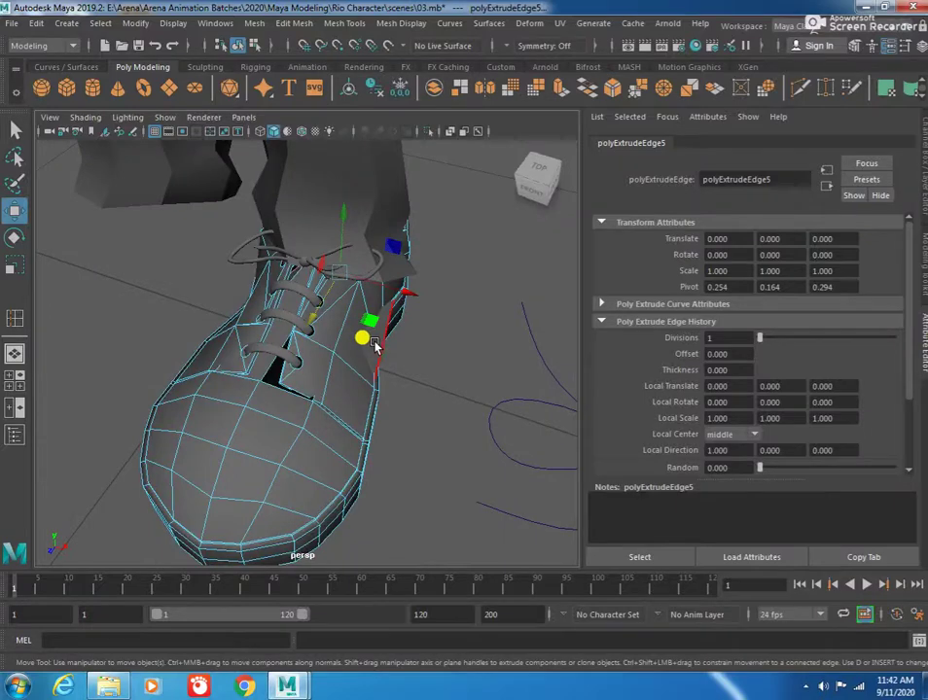
{"action": "mouse_move", "coordinate": [461, 283]}
{"action": "middle_mouse_down"}
{"action": "mouse_move", "coordinate": [404, 233]}
{"action": "mouse_move", "coordinate": [401, 297]}
{"action": "middle_mouse_up"}
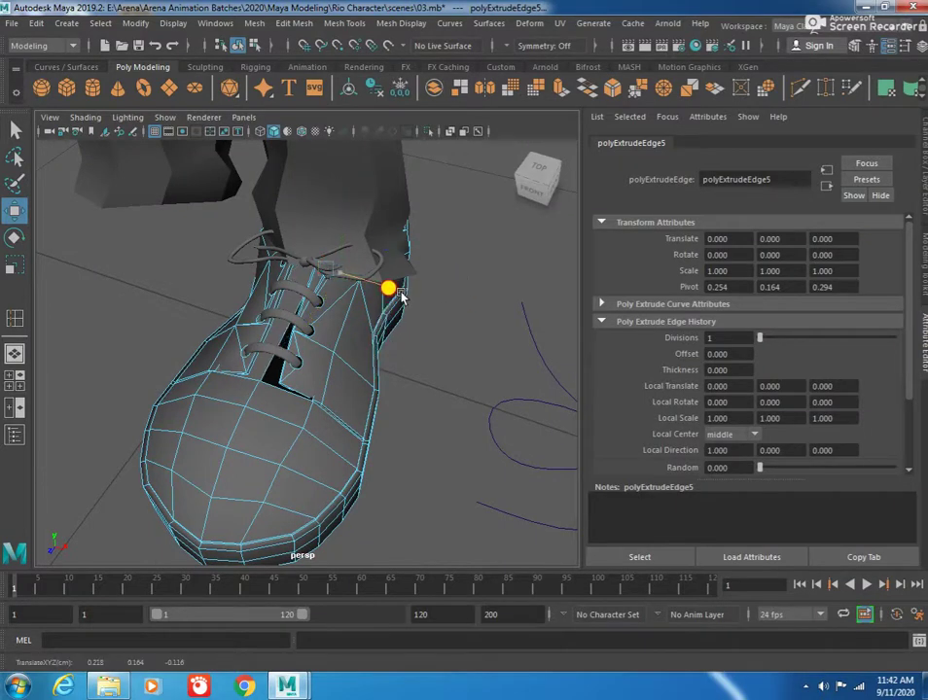
{"action": "mouse_move", "coordinate": [399, 293]}
{"action": "left_mouse_down", "text": "alt"}
{"action": "mouse_move", "coordinate": [304, 315]}
{"action": "mouse_move", "coordinate": [358, 269]}
{"action": "mouse_move", "coordinate": [218, 272]}
{"action": "mouse_move", "coordinate": [297, 326]}
{"action": "left_mouse_up", "text": "alt"}
{"action": "key", "text": "r"}
{"action": "key", "text": "w"}
{"action": "key", "text": "r"}
{"action": "mouse_move", "coordinate": [352, 256]}
{"action": "left_mouse_down"}
{"action": "mouse_move", "coordinate": [333, 258]}
{"action": "mouse_move", "coordinate": [369, 315]}
{"action": "mouse_move", "coordinate": [290, 294]}
{"action": "mouse_move", "coordinate": [265, 306]}
{"action": "mouse_move", "coordinate": [370, 331]}
{"action": "mouse_move", "coordinate": [374, 321]}
{"action": "mouse_move", "coordinate": [413, 315]}
{"action": "mouse_move", "coordinate": [194, 348]}
{"action": "mouse_move", "coordinate": [254, 378]}
{"action": "mouse_move", "coordinate": [290, 335]}
{"action": "mouse_move", "coordinate": [331, 346]}
{"action": "mouse_move", "coordinate": [283, 392]}
{"action": "mouse_move", "coordinate": [199, 354]}
{"action": "mouse_move", "coordinate": [151, 345]}
{"action": "mouse_move", "coordinate": [349, 385]}
{"action": "mouse_move", "coordinate": [269, 381]}
{"action": "mouse_move", "coordinate": [329, 389]}
{"action": "mouse_move", "coordinate": [194, 415]}
{"action": "mouse_move", "coordinate": [253, 400]}
{"action": "mouse_move", "coordinate": [232, 321]}
{"action": "mouse_move", "coordinate": [240, 354]}
{"action": "mouse_move", "coordinate": [271, 379]}
{"action": "mouse_move", "coordinate": [229, 385]}
{"action": "mouse_move", "coordinate": [419, 444]}
{"action": "mouse_move", "coordinate": [359, 415]}
{"action": "mouse_move", "coordinate": [207, 420]}
{"action": "mouse_move", "coordinate": [227, 428]}
{"action": "mouse_move", "coordinate": [294, 424]}
{"action": "left_mouse_up"}
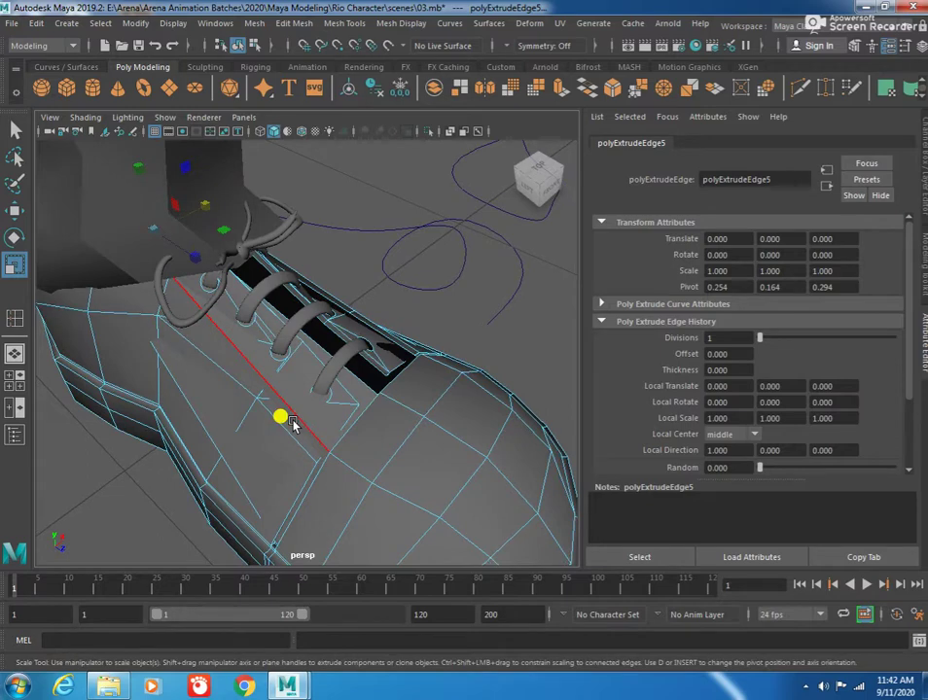
{"action": "mouse_move", "coordinate": [294, 425]}
{"action": "left_mouse_down", "text": "alt"}
{"action": "mouse_move", "coordinate": [331, 433]}
{"action": "mouse_move", "coordinate": [275, 444]}
{"action": "mouse_move", "coordinate": [249, 493]}
{"action": "left_mouse_up", "text": "alt"}
Step: Insert an edge loop across the shoe upper near the lace slot
{"action": "right_click_drag", "start_coordinate": [264, 416], "coordinate": [264, 436], "text": "shift"}
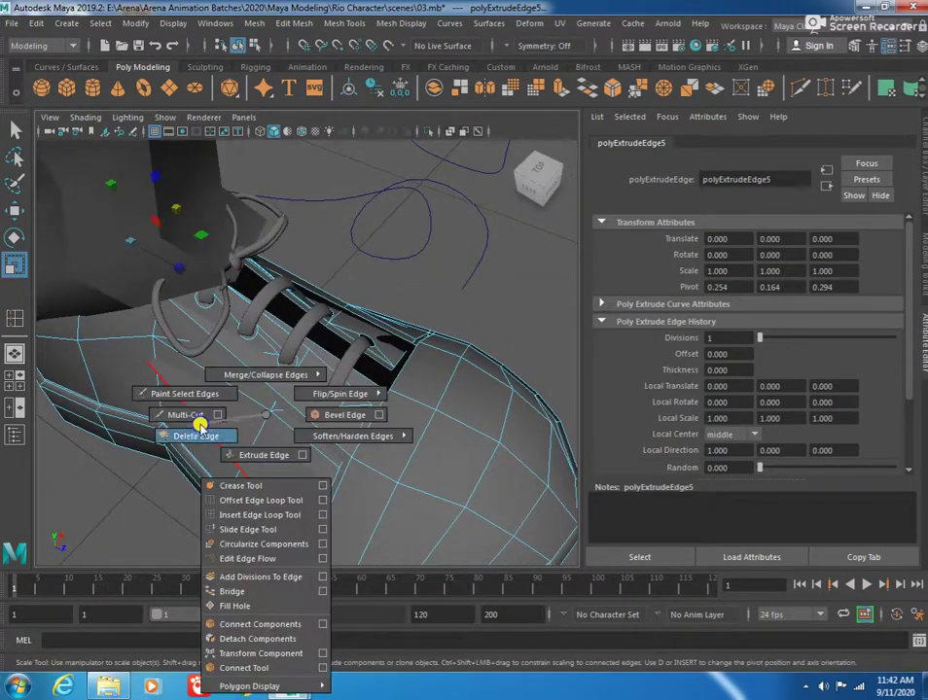
{"action": "left_click", "coordinate": [263, 414]}
{"action": "key", "text": "F8"}
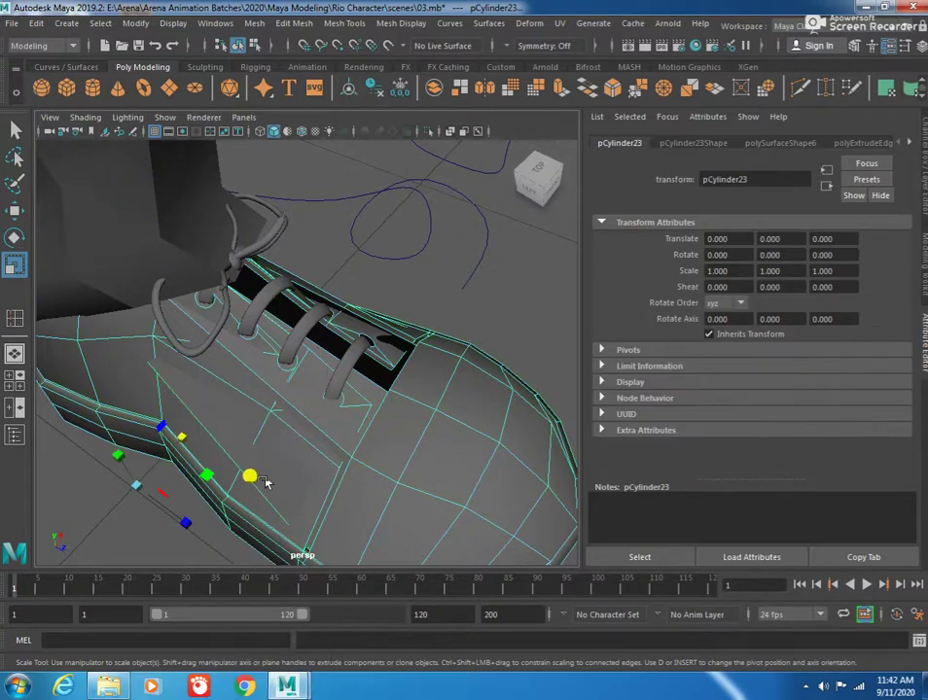
{"action": "right_click_drag", "start_coordinate": [233, 329], "coordinate": [136, 378], "text": "shift"}
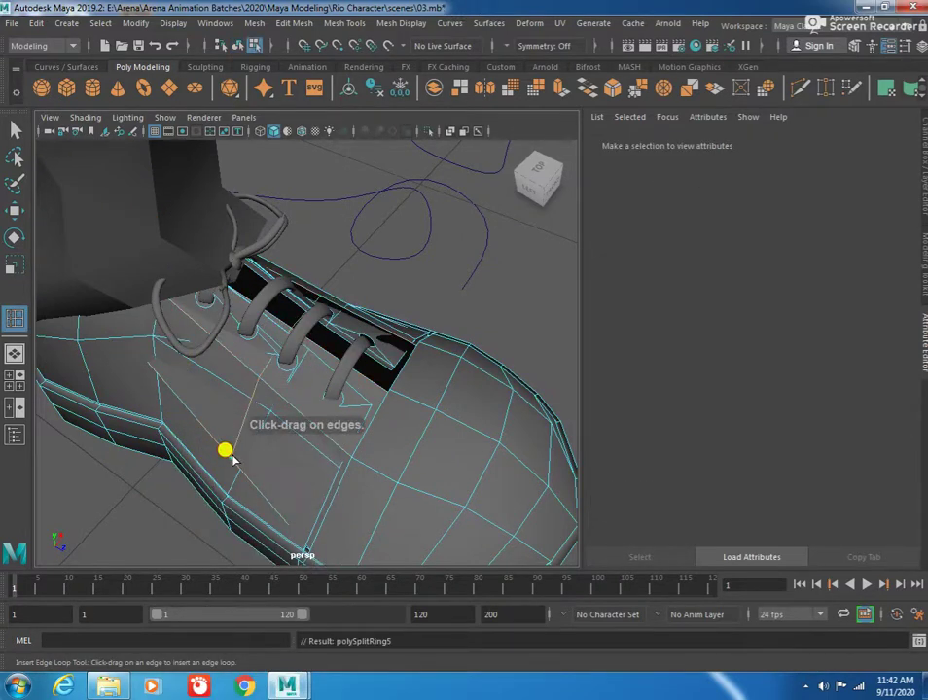
{"action": "left_click_drag", "start_coordinate": [231, 459], "coordinate": [244, 410], "text": "alt"}
Step: Narrow the lace slit's faces and move them up and left
{"action": "key", "text": "r"}
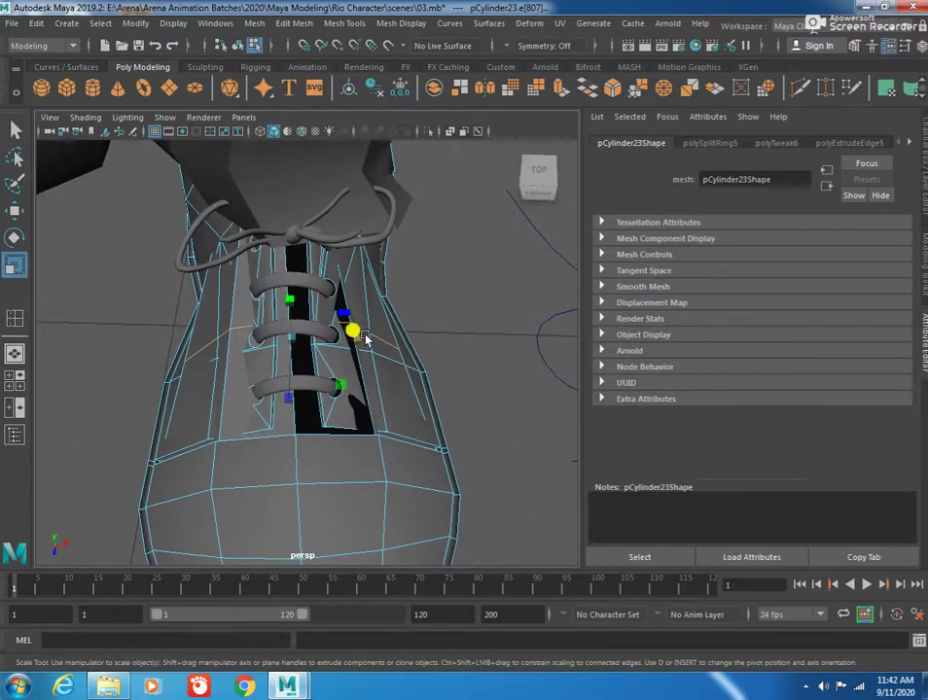
{"action": "left_click_drag", "start_coordinate": [363, 337], "coordinate": [345, 340]}
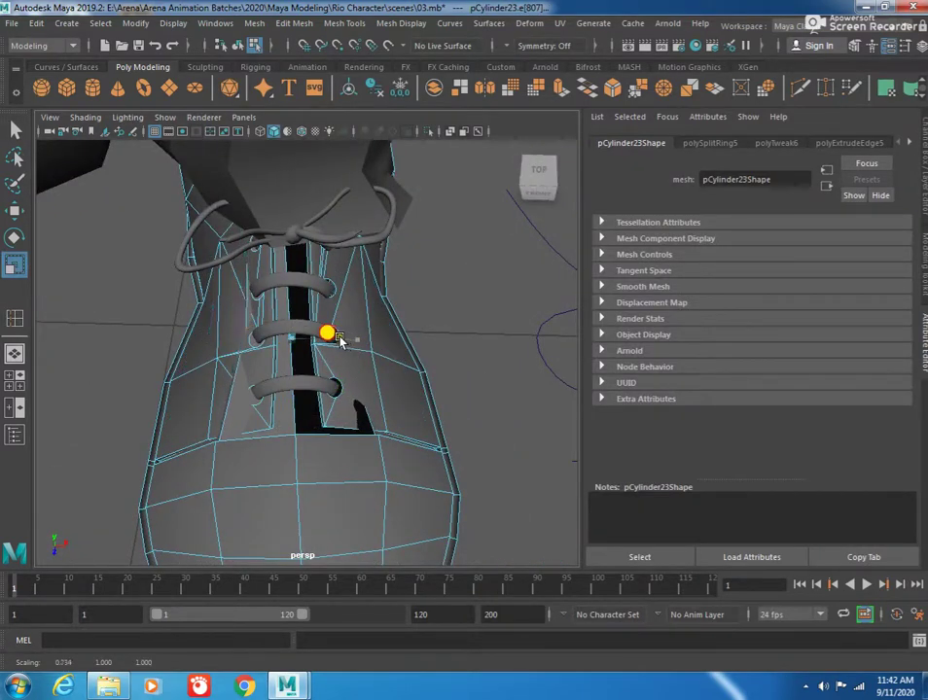
{"action": "key", "text": "w"}
{"action": "left_click_drag", "start_coordinate": [340, 340], "coordinate": [294, 307]}
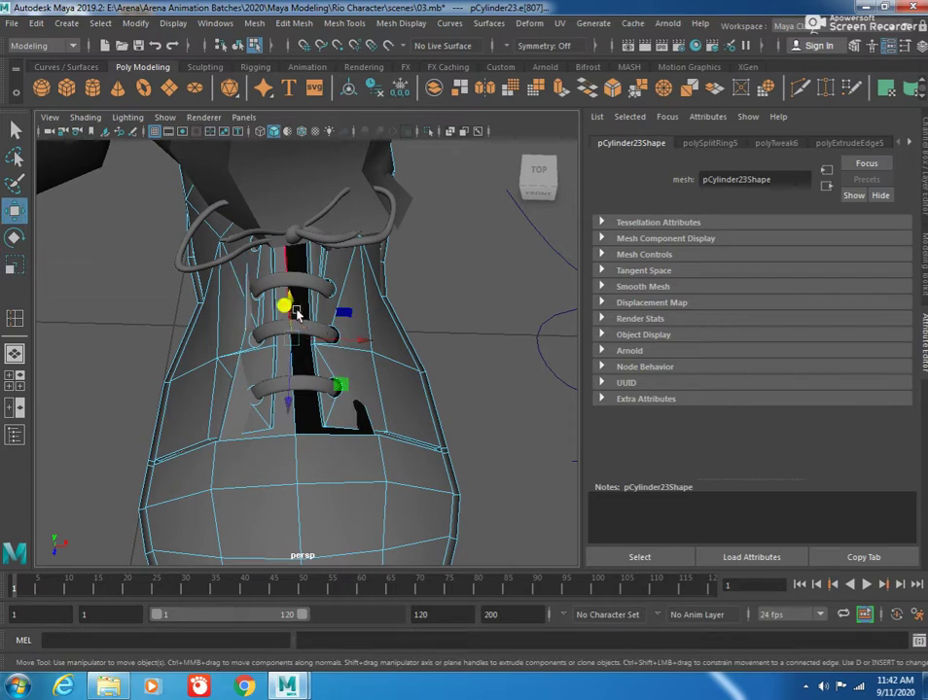
{"action": "left_click_drag", "start_coordinate": [241, 386], "coordinate": [362, 413], "text": "alt"}
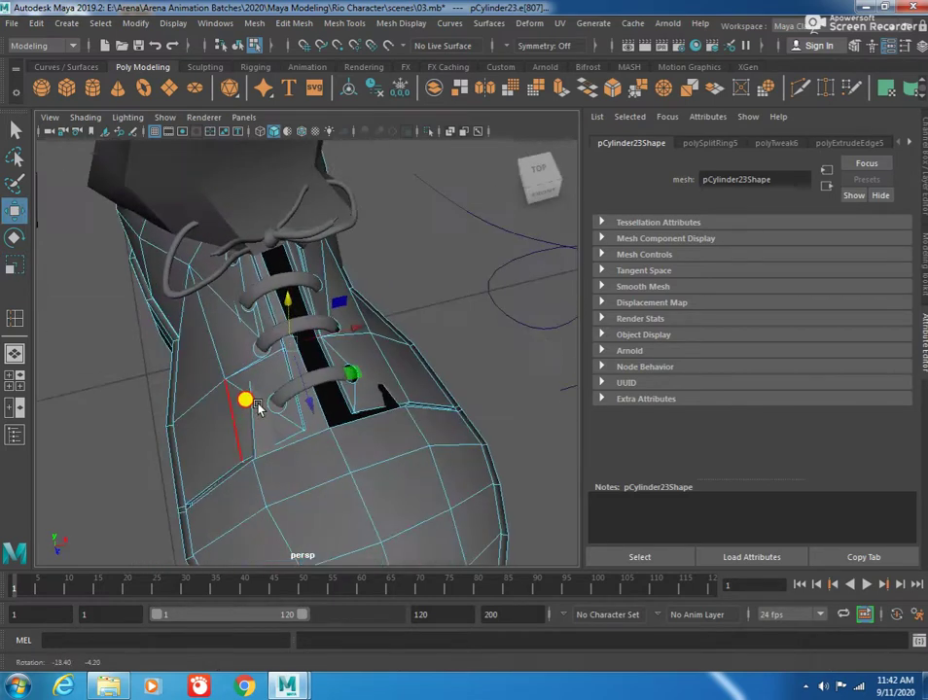
{"action": "left_click_drag", "start_coordinate": [251, 432], "coordinate": [265, 447], "text": "alt"}
Step: Shift a slot edge left to reshape the lace slot's notch
{"action": "mouse_move", "coordinate": [254, 415]}
{"action": "right_mouse_down", "text": "shift"}
{"action": "mouse_move", "coordinate": [254, 464]}
{"action": "mouse_move", "coordinate": [244, 477]}
{"action": "right_mouse_up", "text": "shift"}
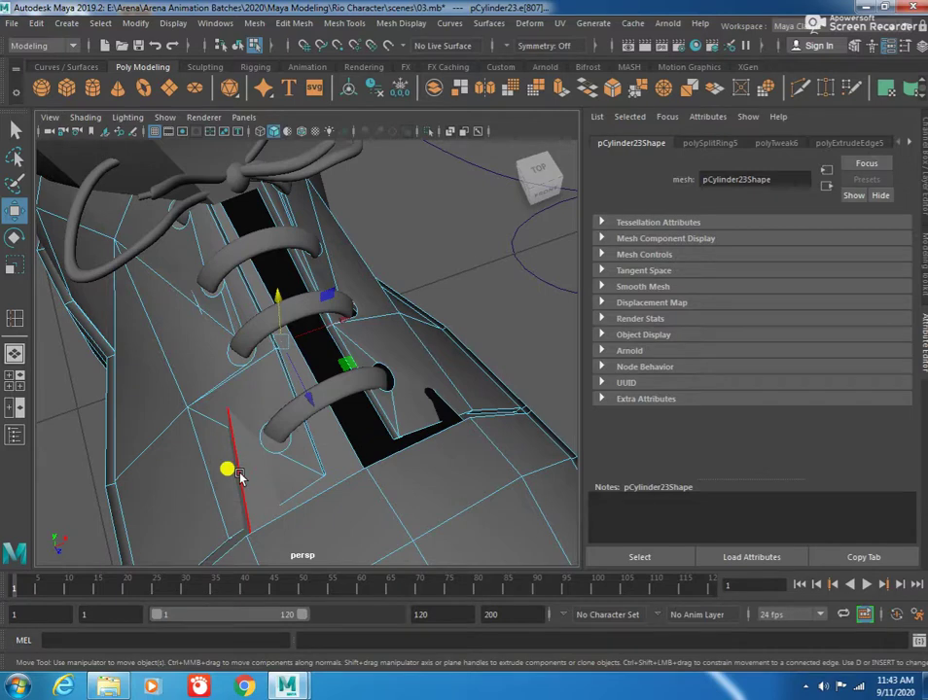
{"action": "right_click_drag", "start_coordinate": [240, 415], "coordinate": [236, 514], "text": "shift"}
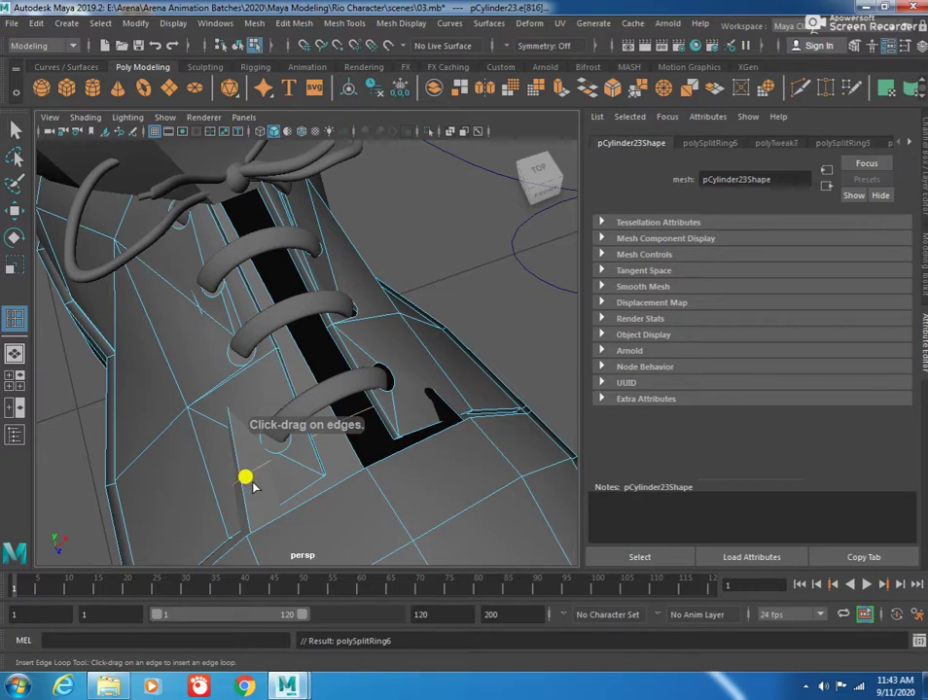
{"action": "key", "text": "w"}
{"action": "mouse_move", "coordinate": [385, 424]}
{"action": "left_mouse_down"}
{"action": "mouse_move", "coordinate": [335, 424]}
{"action": "mouse_move", "coordinate": [334, 311]}
{"action": "mouse_move", "coordinate": [361, 311]}
{"action": "mouse_move", "coordinate": [303, 357]}
{"action": "mouse_move", "coordinate": [352, 340]}
{"action": "left_mouse_up"}
{"action": "scroll", "coordinate": [248, 313], "scroll_direction": "up", "scroll_amount": 2}
{"action": "scroll", "coordinate": [257, 346], "scroll_direction": "up", "scroll_amount": 2}
{"action": "scroll", "coordinate": [270, 404], "scroll_direction": "up", "scroll_amount": 2}
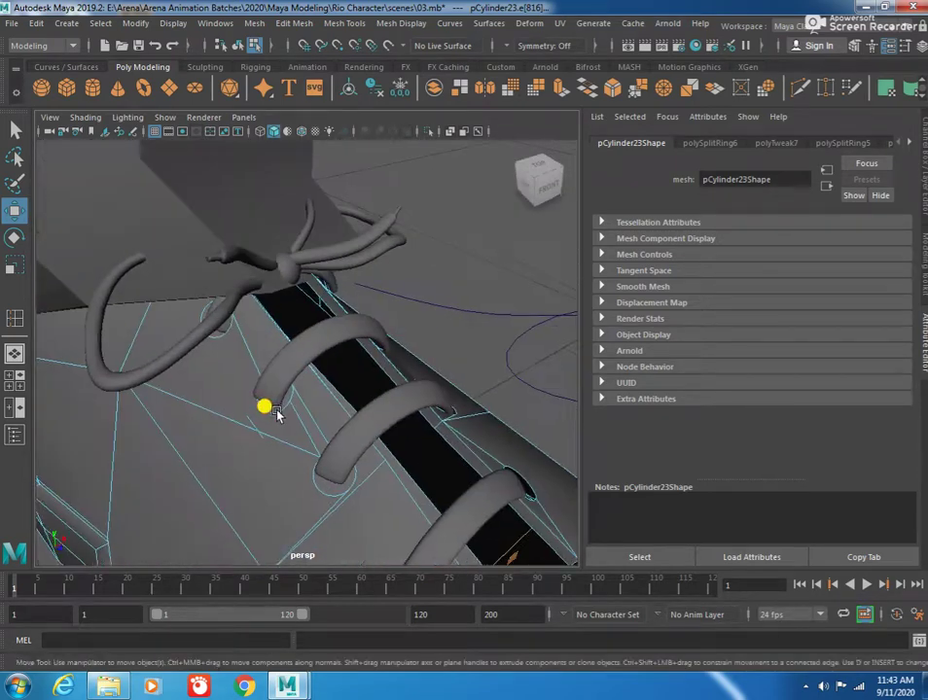
Step: Insert another edge loop and shift it left
{"action": "right_click", "coordinate": [257, 431], "text": "shift"}
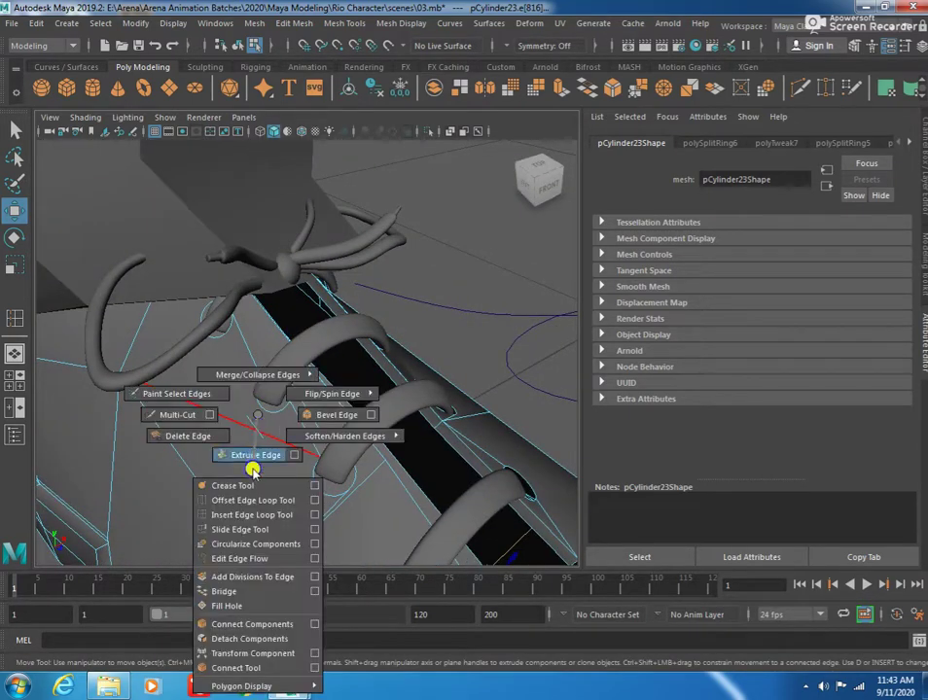
{"action": "left_click", "coordinate": [251, 515]}
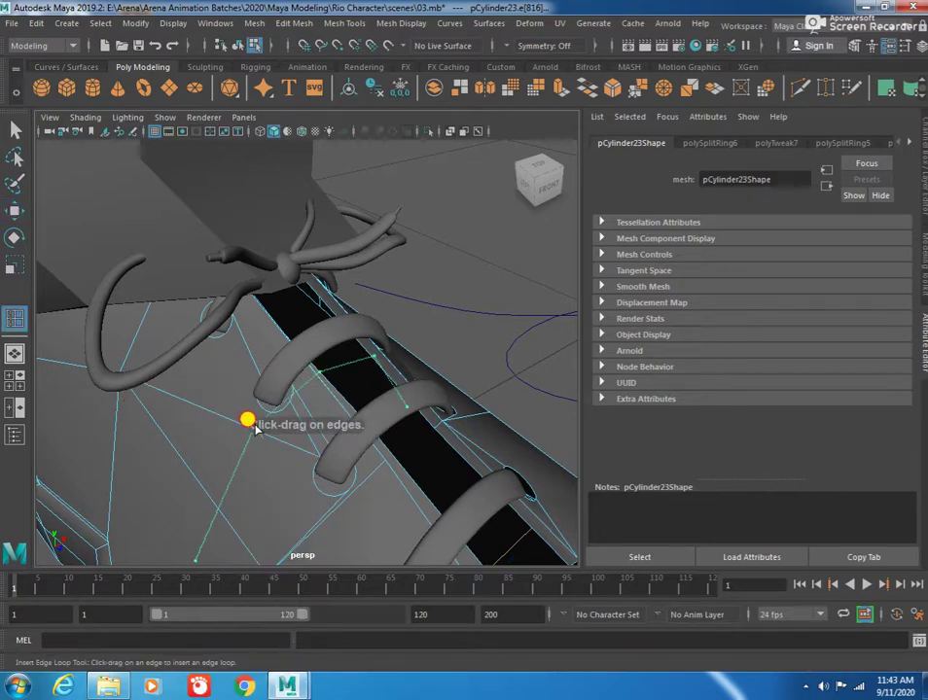
{"action": "key", "text": "w"}
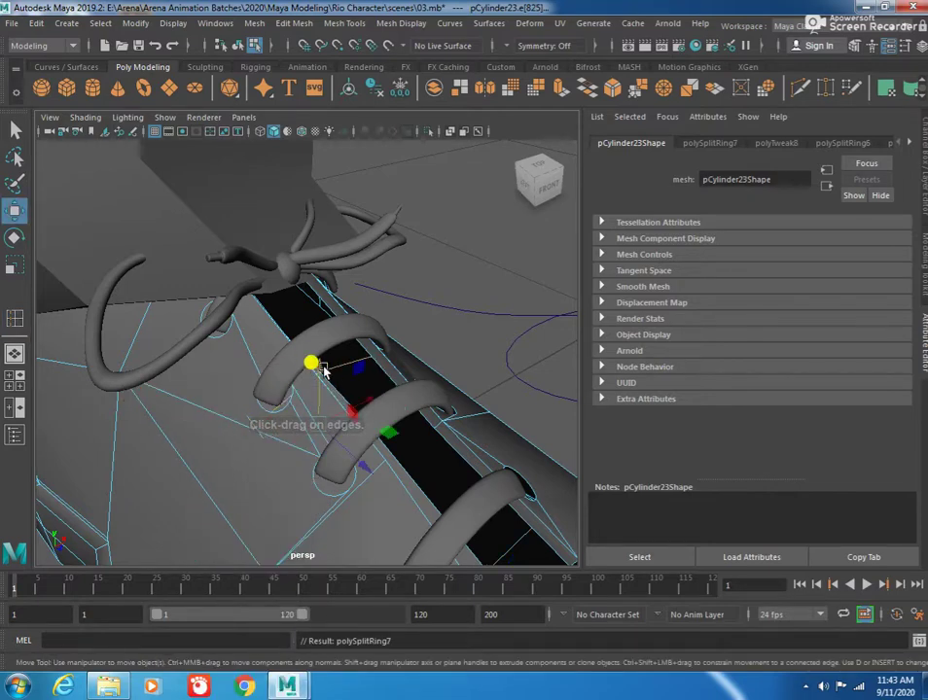
{"action": "left_click_drag", "start_coordinate": [332, 374], "coordinate": [314, 372]}
Step: Extrude the lace-slot faces into a tongue (polyExtrudeFace2)
{"action": "mouse_move", "coordinate": [371, 409]}
{"action": "left_mouse_down", "text": "alt"}
{"action": "mouse_move", "coordinate": [340, 398]}
{"action": "mouse_move", "coordinate": [348, 510]}
{"action": "mouse_move", "coordinate": [307, 370]}
{"action": "left_mouse_up", "text": "alt"}
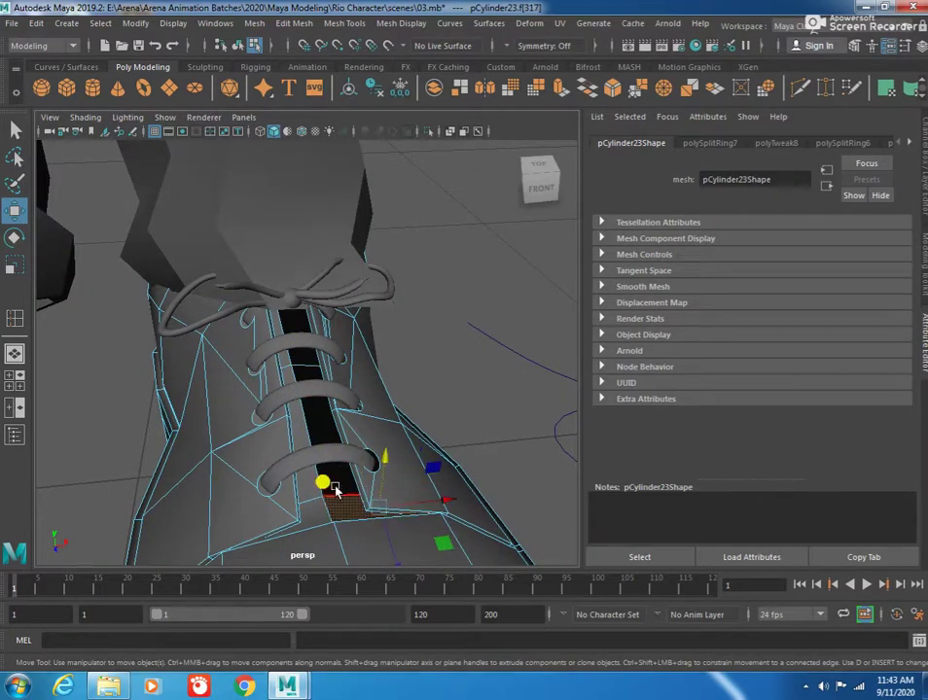
{"action": "left_click", "coordinate": [307, 353], "text": "shift"}
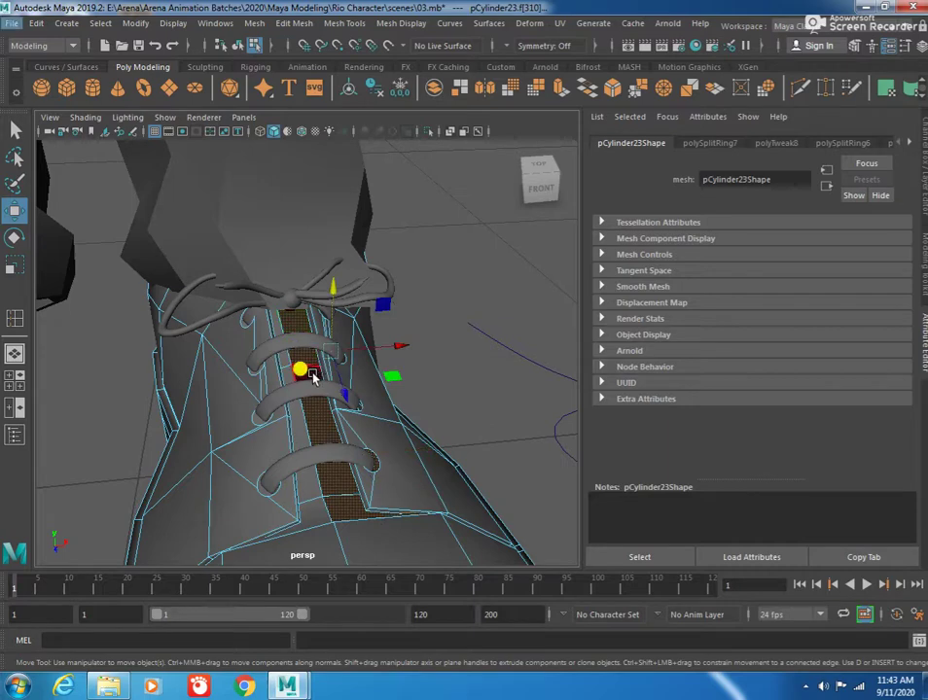
{"action": "right_click", "coordinate": [313, 377], "text": "shift"}
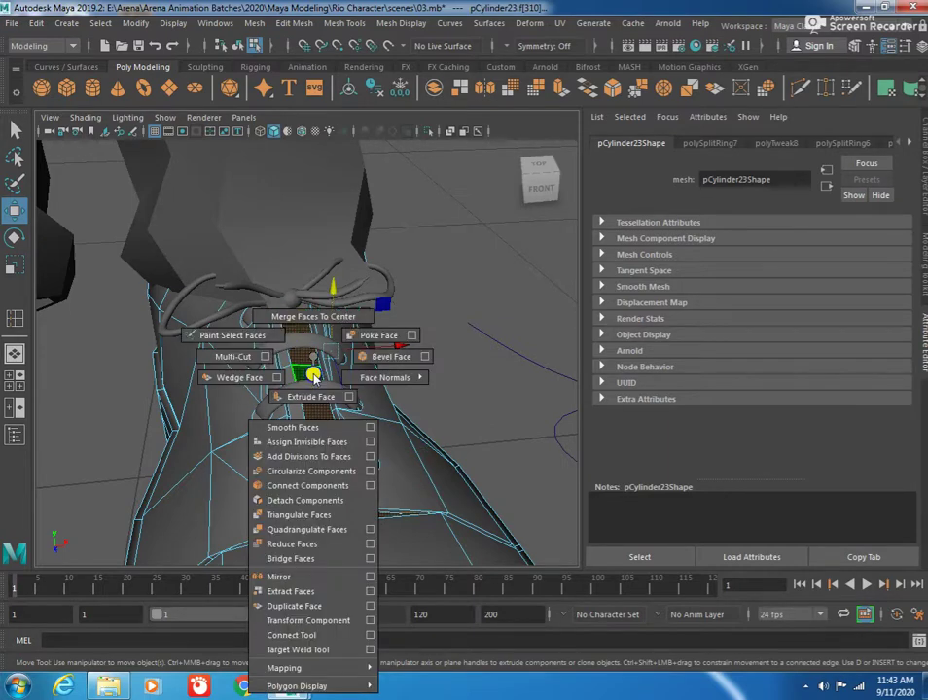
{"action": "left_click", "coordinate": [311, 396]}
Step: Bring up the Mesh Display options for softening the normals
{"action": "key", "text": "space"}
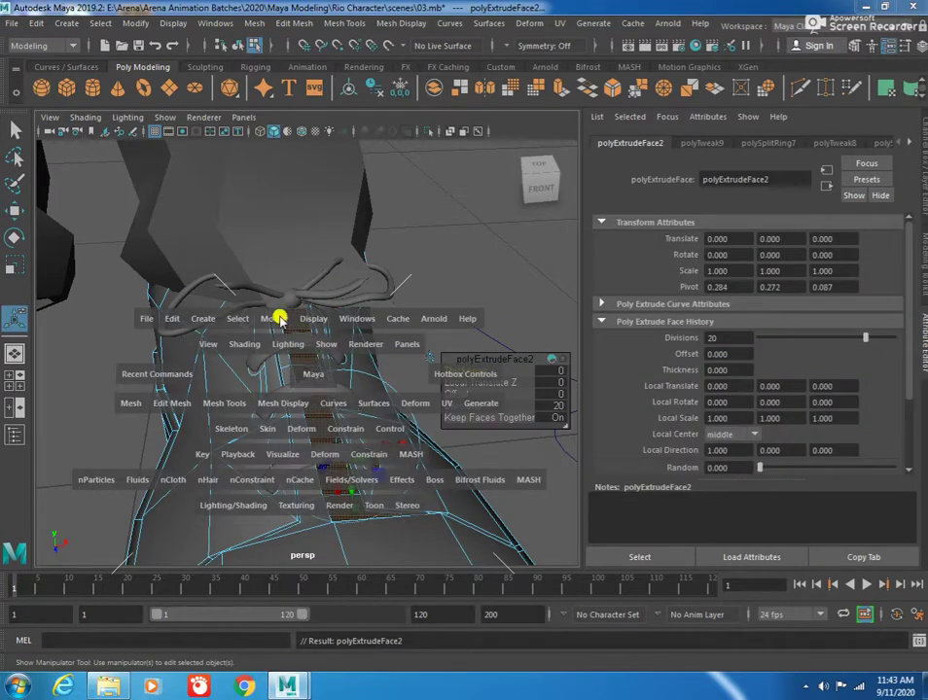
{"action": "left_click", "coordinate": [311, 320]}
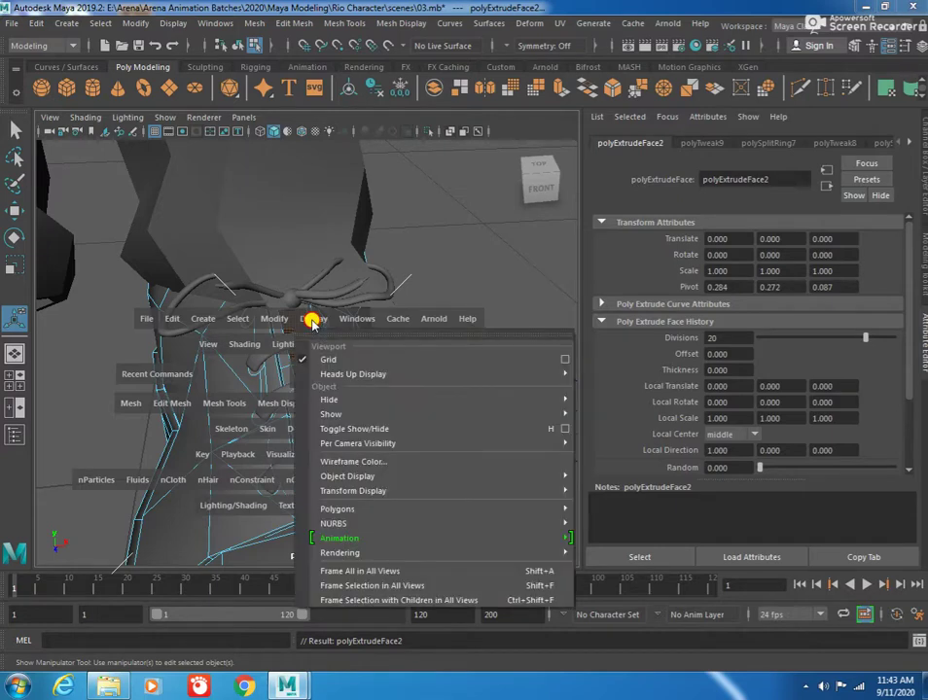
{"action": "left_click", "coordinate": [307, 361]}
{"action": "left_click", "coordinate": [291, 407]}
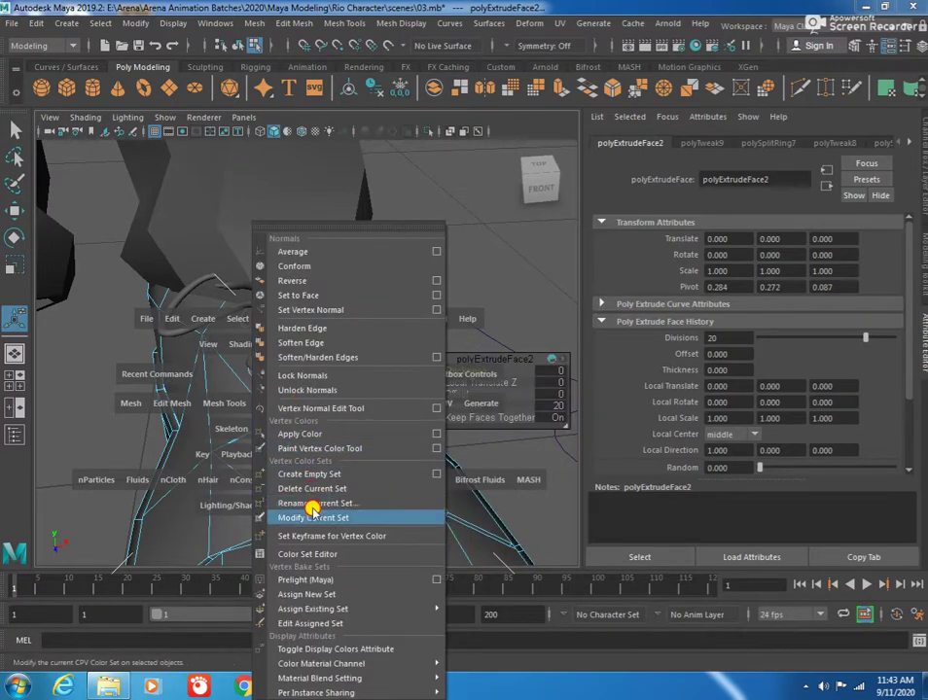
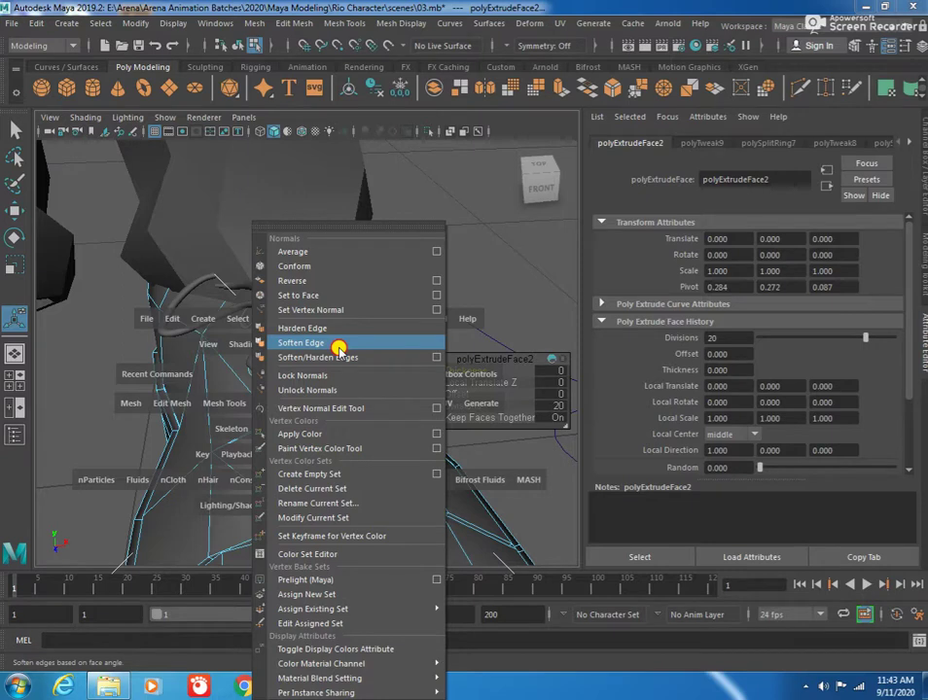
Step: Return to object mode and orbit around the shoe (pCylinder23) to frame it
{"action": "left_click", "coordinate": [334, 450]}
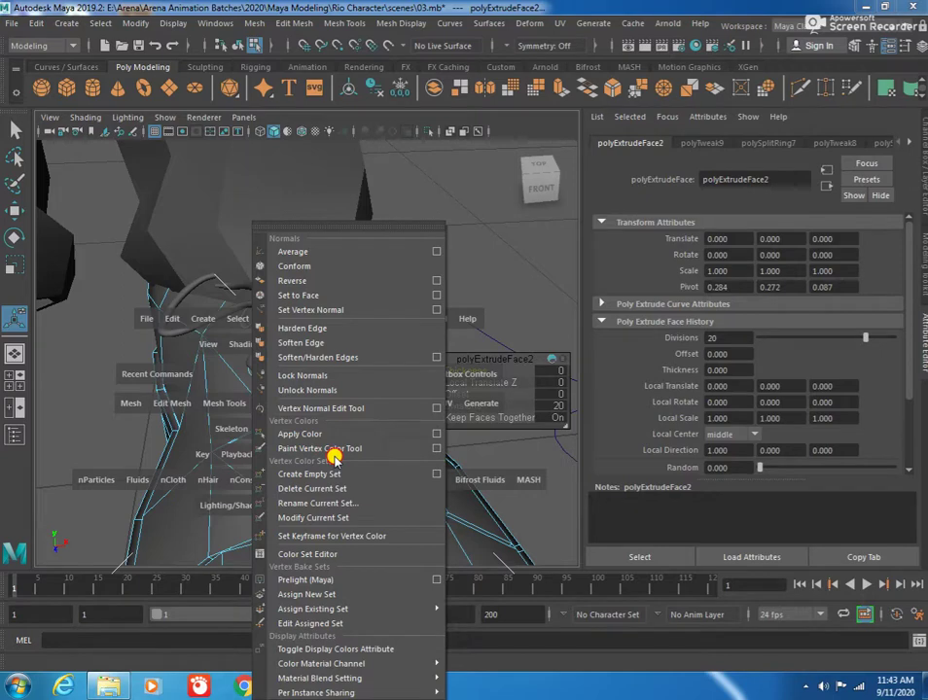
{"action": "key", "text": "w"}
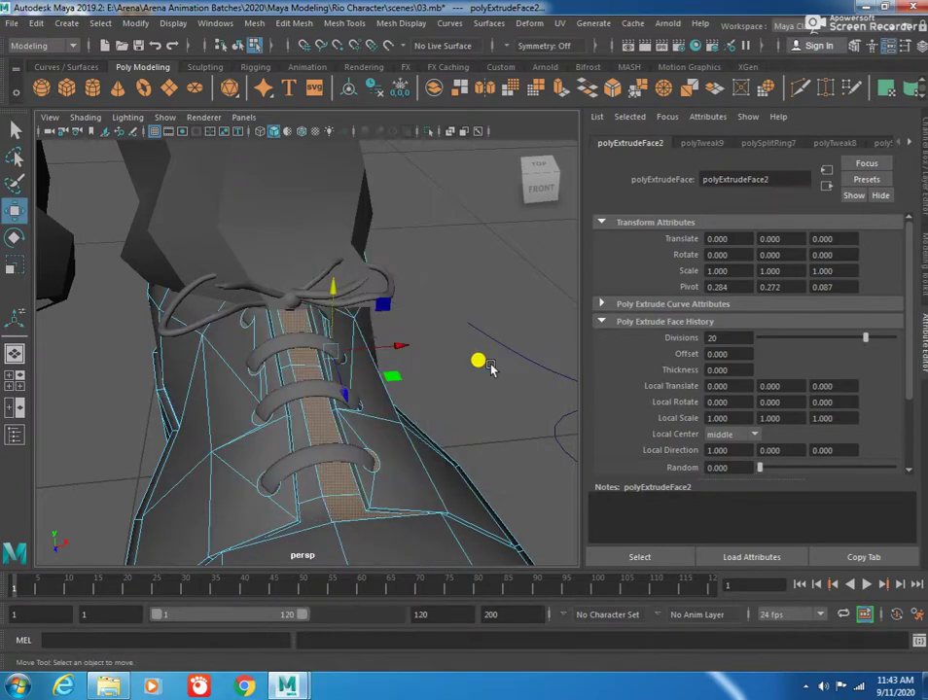
{"action": "left_click", "coordinate": [489, 367]}
{"action": "key", "text": "F8"}
{"action": "left_click_drag", "start_coordinate": [403, 326], "coordinate": [466, 342], "text": "alt"}
{"action": "scroll", "coordinate": [368, 367], "scroll_direction": "down", "scroll_amount": 3}
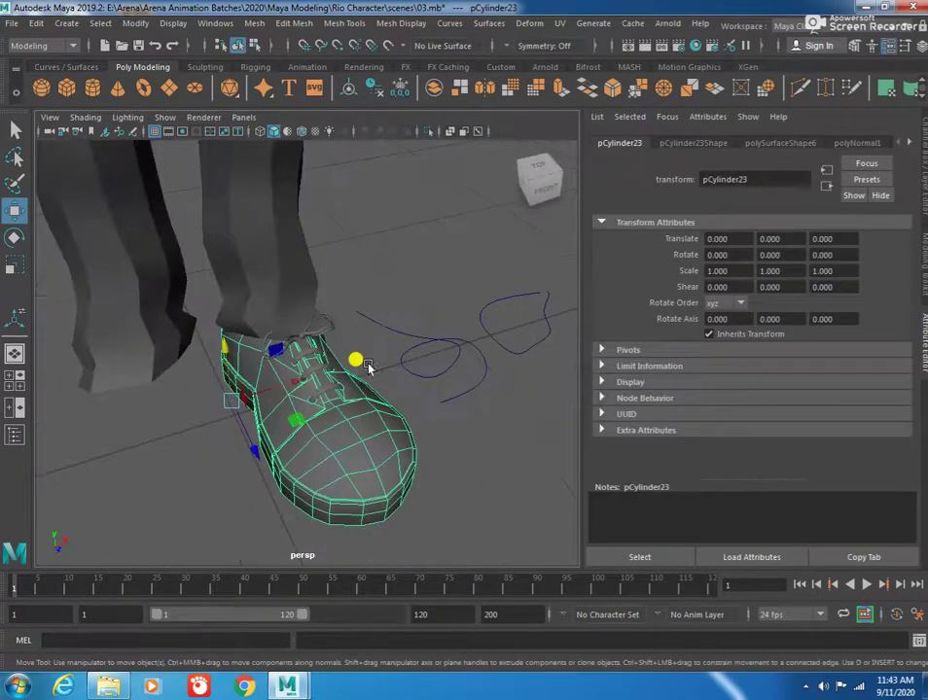
{"action": "left_click", "coordinate": [385, 296]}
{"action": "scroll", "coordinate": [315, 403], "scroll_direction": "up", "scroll_amount": 4}
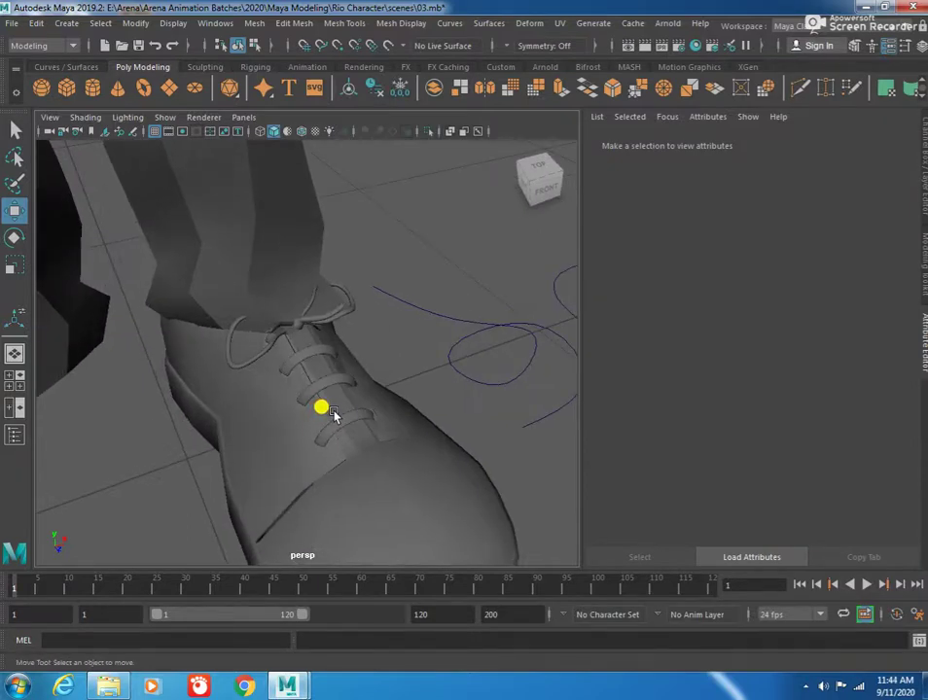
{"action": "mouse_move", "coordinate": [345, 428]}
{"action": "left_mouse_down", "text": "alt"}
{"action": "mouse_move", "coordinate": [275, 441]}
{"action": "mouse_move", "coordinate": [299, 460]}
{"action": "left_mouse_up", "text": "alt"}
{"action": "left_click", "coordinate": [306, 409]}
{"action": "mouse_move", "coordinate": [306, 409]}
{"action": "left_mouse_down", "text": "alt"}
{"action": "mouse_move", "coordinate": [310, 475]}
{"action": "mouse_move", "coordinate": [380, 476]}
{"action": "mouse_move", "coordinate": [430, 416]}
{"action": "mouse_move", "coordinate": [460, 465]}
{"action": "mouse_move", "coordinate": [385, 476]}
{"action": "mouse_move", "coordinate": [374, 411]}
{"action": "mouse_move", "coordinate": [367, 473]}
{"action": "left_mouse_up", "text": "alt"}
Step: Preview the shoe smoothed, then apply Mesh Display > Soften/Harden Edges to it
{"action": "key", "text": "3"}
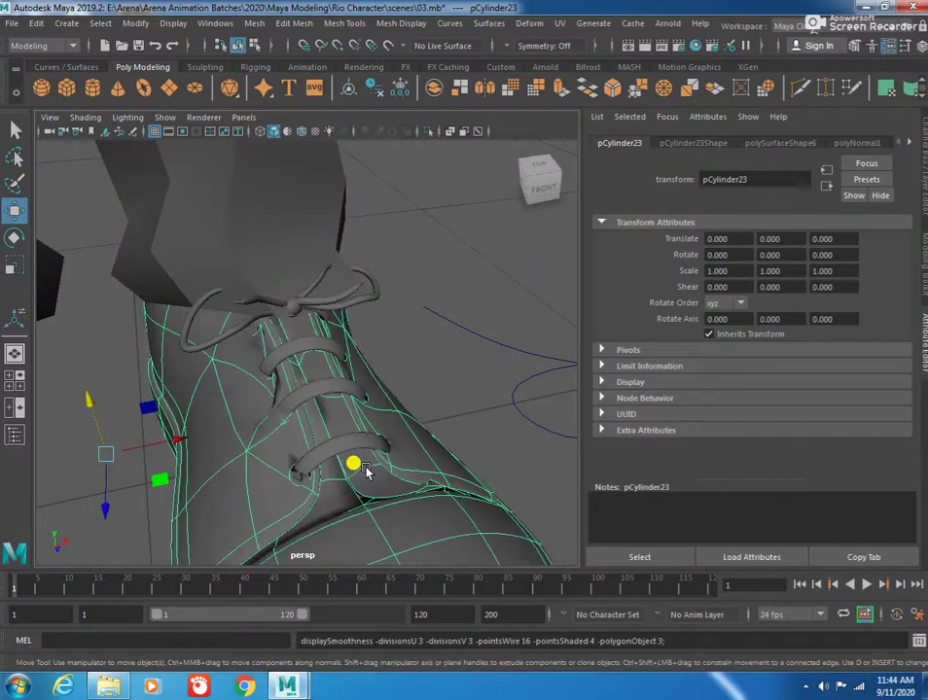
{"action": "left_click", "coordinate": [443, 401]}
{"action": "left_click_drag", "start_coordinate": [449, 410], "coordinate": [303, 430], "text": "alt"}
{"action": "left_click", "coordinate": [304, 430]}
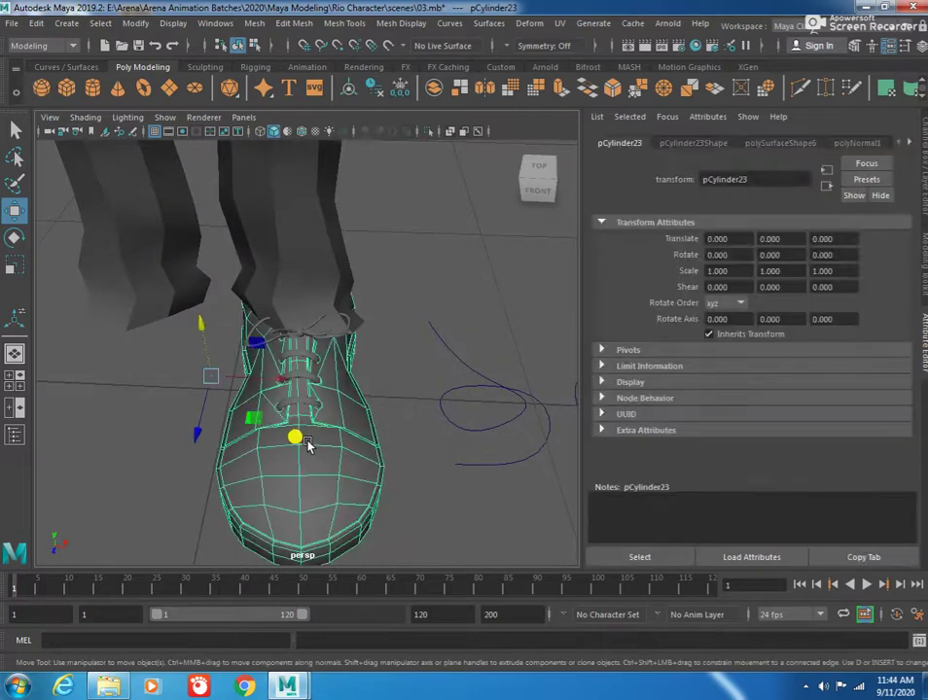
{"action": "left_click", "coordinate": [388, 23]}
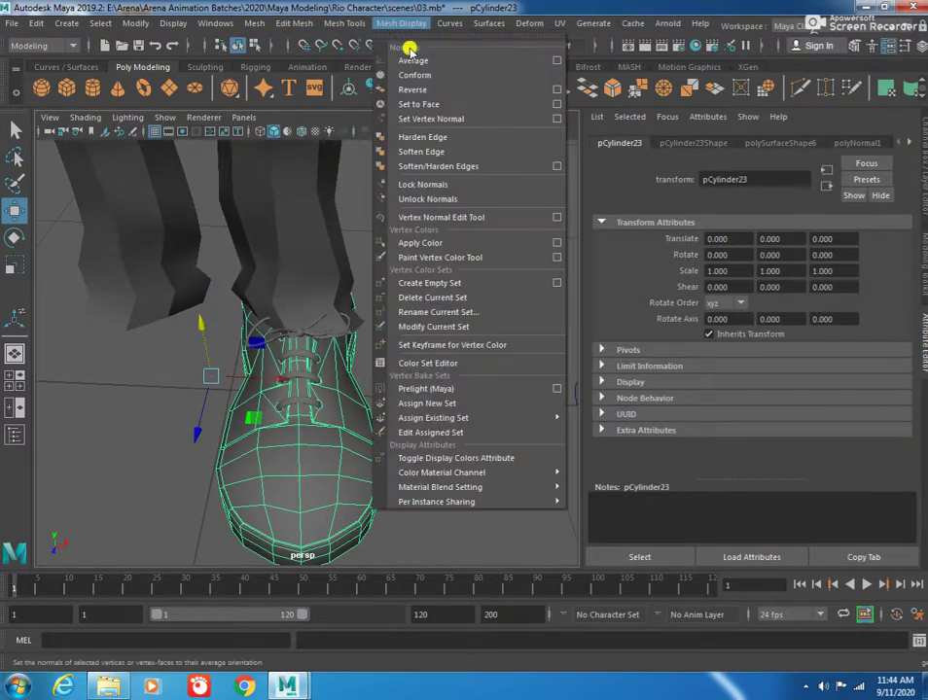
{"action": "left_click", "coordinate": [471, 104]}
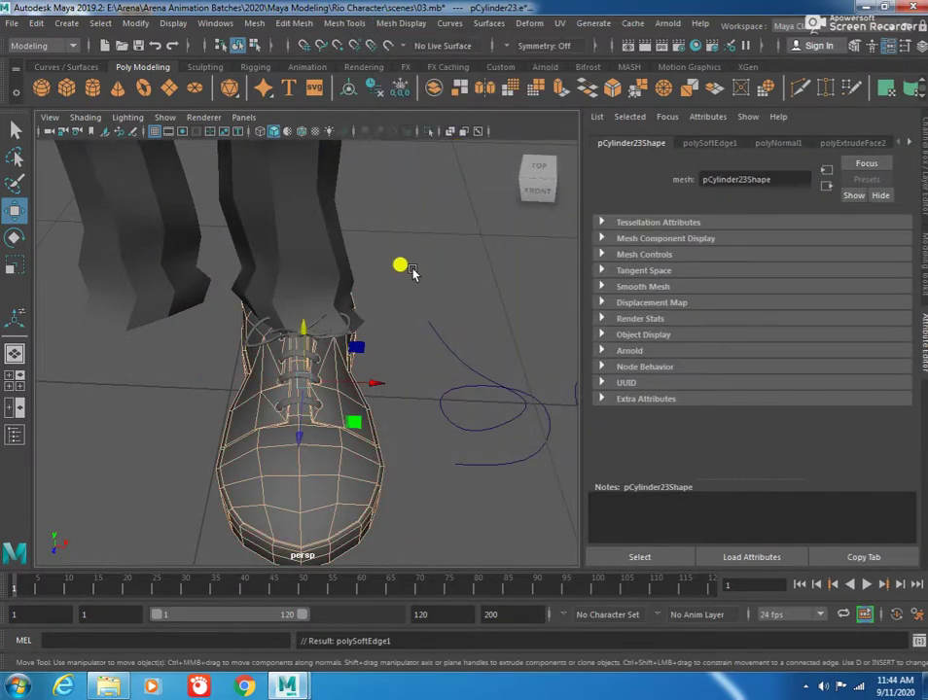
Step: Apply Mesh Display > Soften Edge to the shoe and inspect its smooth shading
{"action": "left_click", "coordinate": [411, 272]}
{"action": "mouse_move", "coordinate": [166, 377]}
{"action": "left_mouse_down", "text": "alt"}
{"action": "mouse_move", "coordinate": [273, 398]}
{"action": "mouse_move", "coordinate": [306, 448]}
{"action": "left_mouse_up", "text": "alt"}
{"action": "left_click", "coordinate": [306, 447]}
{"action": "left_click", "coordinate": [401, 23]}
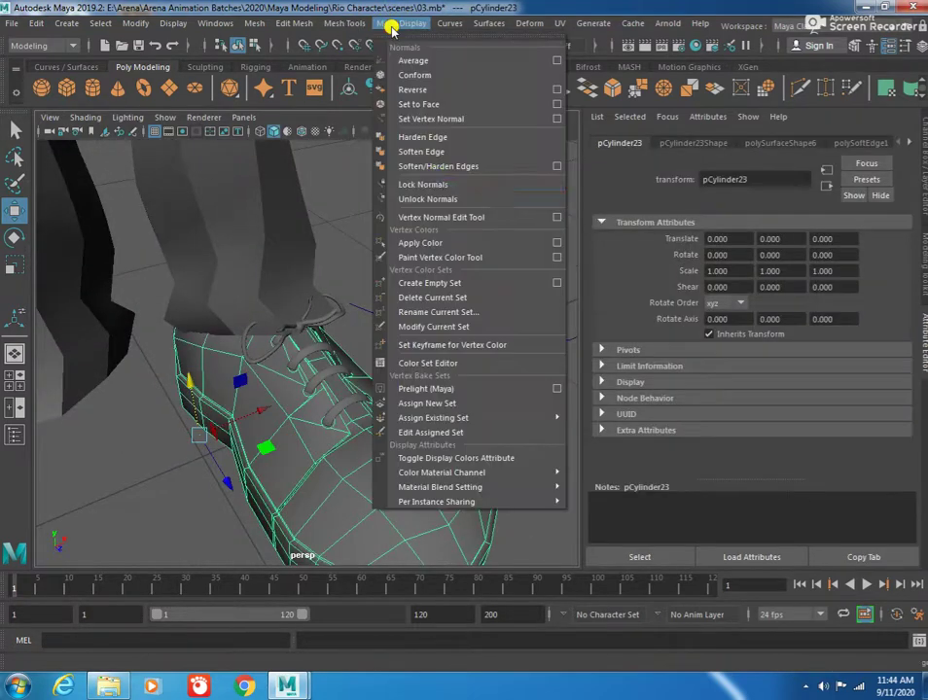
{"action": "left_click", "coordinate": [454, 151]}
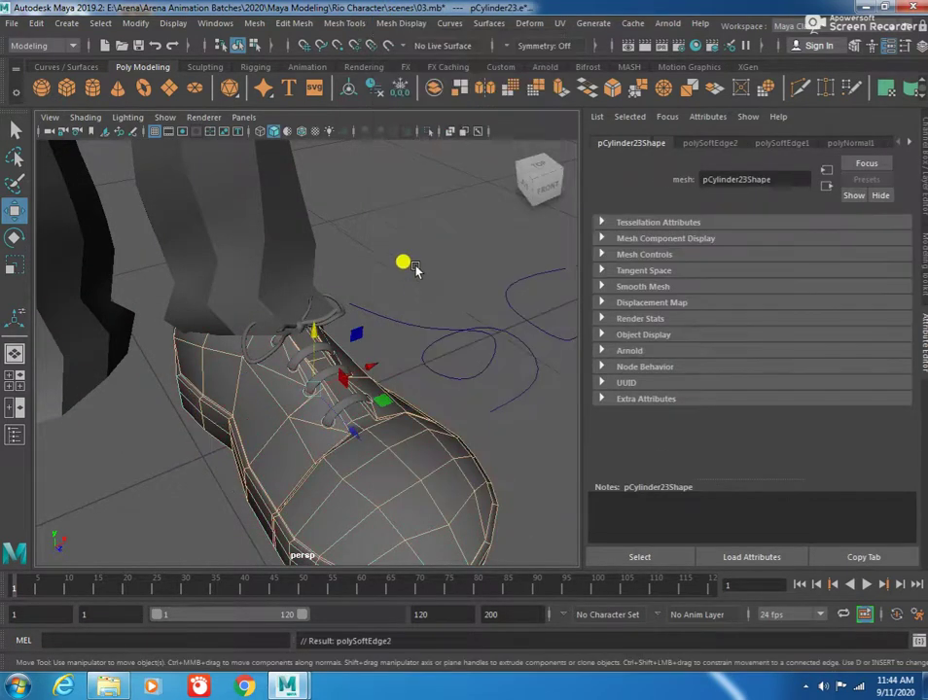
{"action": "left_click", "coordinate": [402, 262]}
{"action": "left_click_drag", "start_coordinate": [365, 371], "coordinate": [277, 389], "text": "alt"}
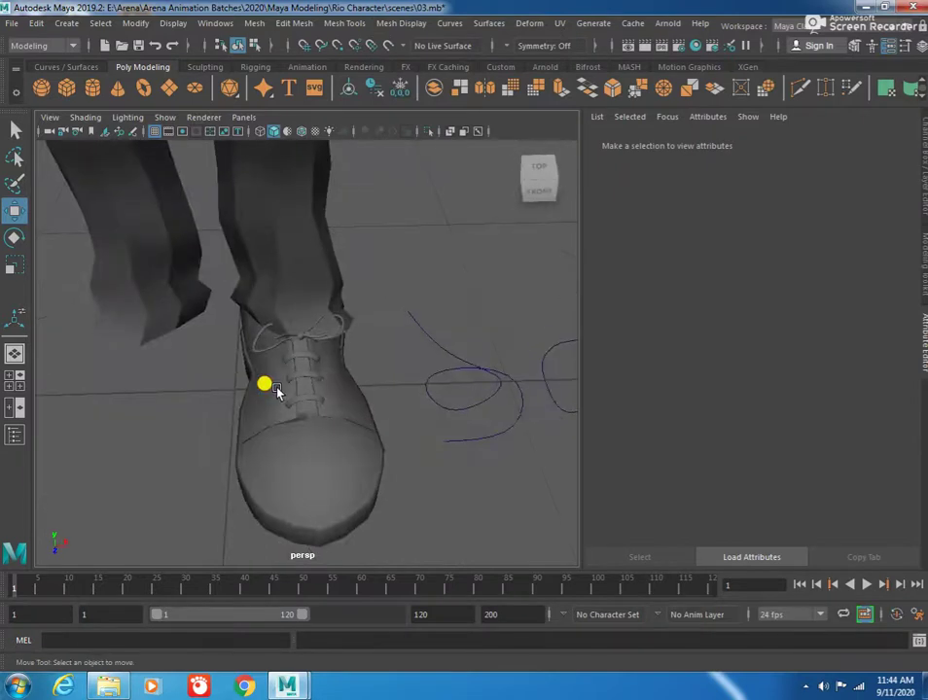
{"action": "mouse_move", "coordinate": [276, 391]}
{"action": "left_mouse_down", "text": "alt"}
{"action": "mouse_move", "coordinate": [379, 385]}
{"action": "mouse_move", "coordinate": [319, 381]}
{"action": "mouse_move", "coordinate": [234, 355]}
{"action": "mouse_move", "coordinate": [350, 366]}
{"action": "mouse_move", "coordinate": [321, 352]}
{"action": "mouse_move", "coordinate": [337, 372]}
{"action": "mouse_move", "coordinate": [331, 377]}
{"action": "mouse_move", "coordinate": [346, 375]}
{"action": "mouse_move", "coordinate": [160, 326]}
{"action": "left_mouse_up", "text": "alt"}
Step: Reduce the small lace piece's polygons by 50% with Mesh > Reduce
{"action": "left_click", "coordinate": [353, 362]}
{"action": "left_click", "coordinate": [162, 328]}
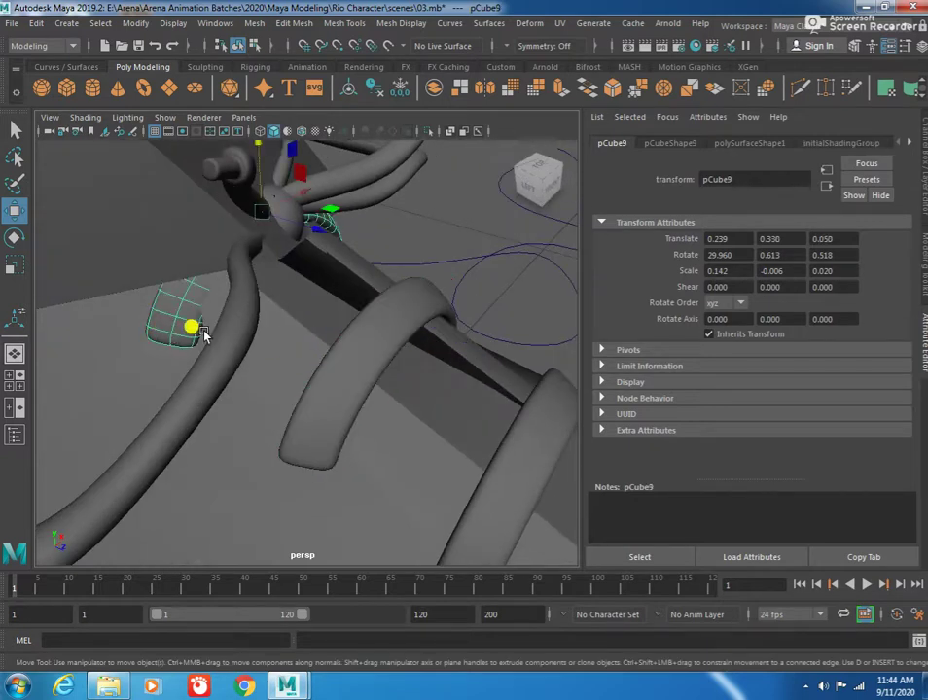
{"action": "left_click", "coordinate": [292, 23]}
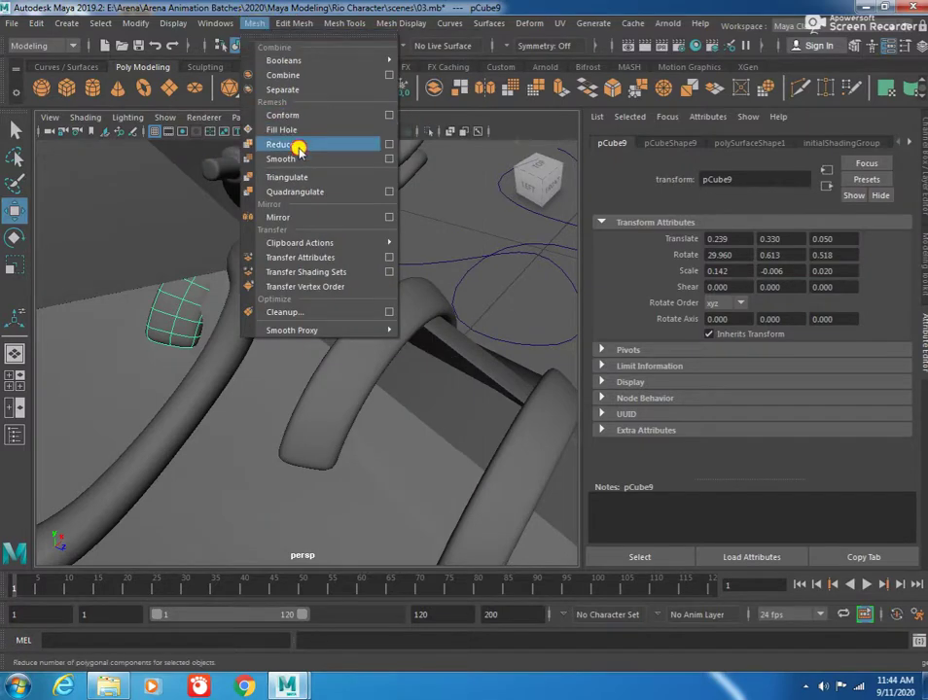
{"action": "left_click", "coordinate": [297, 144]}
{"action": "mouse_move", "coordinate": [362, 328]}
{"action": "left_mouse_down", "text": "alt"}
{"action": "mouse_move", "coordinate": [301, 243]}
{"action": "mouse_move", "coordinate": [303, 308]}
{"action": "mouse_move", "coordinate": [275, 332]}
{"action": "mouse_move", "coordinate": [279, 174]}
{"action": "left_mouse_up", "text": "alt"}
{"action": "key", "text": "g"}
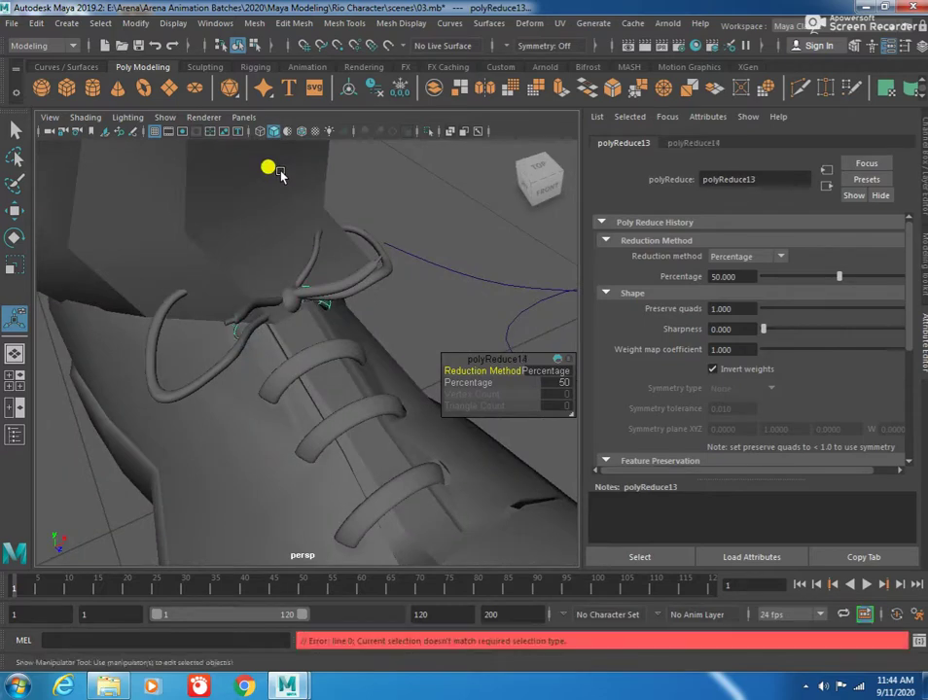
Step: Apply the 50% Reduce to the next lace loop
{"action": "left_click", "coordinate": [331, 354]}
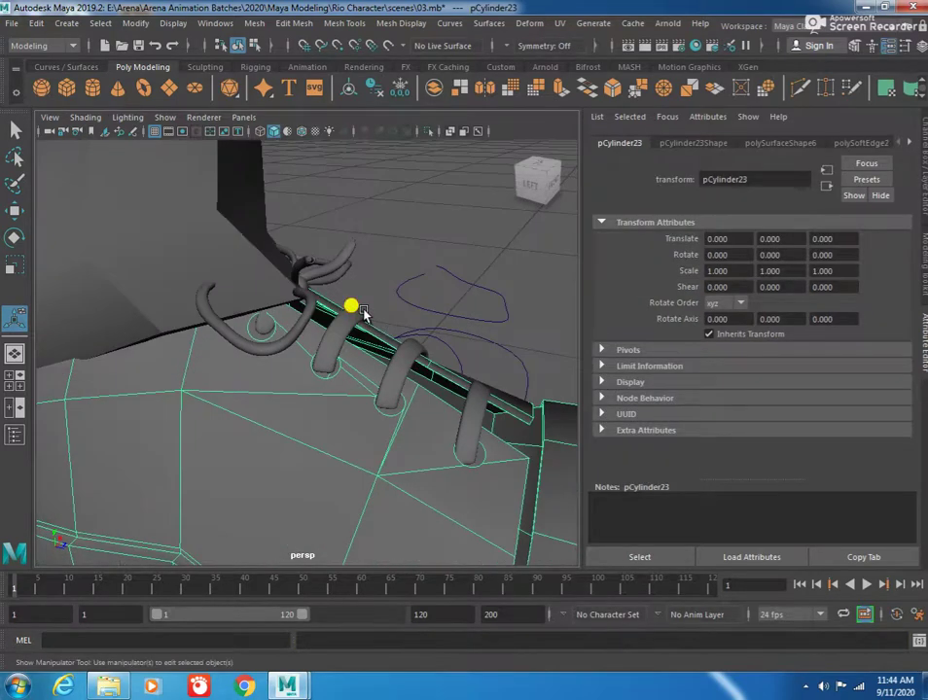
{"action": "left_click", "coordinate": [370, 313]}
{"action": "key", "text": "g"}
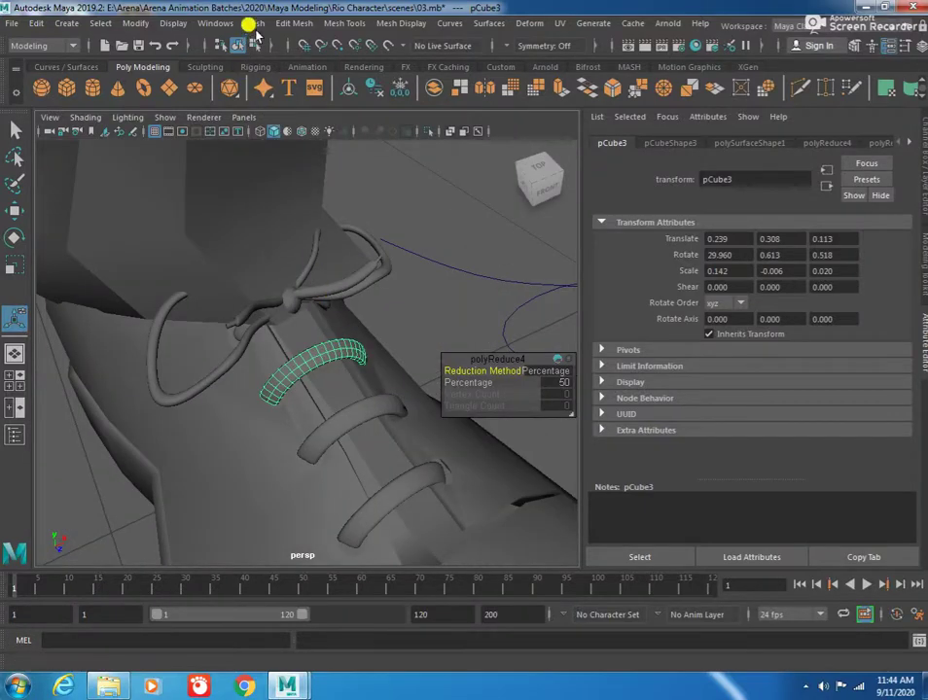
{"action": "left_click", "coordinate": [259, 22]}
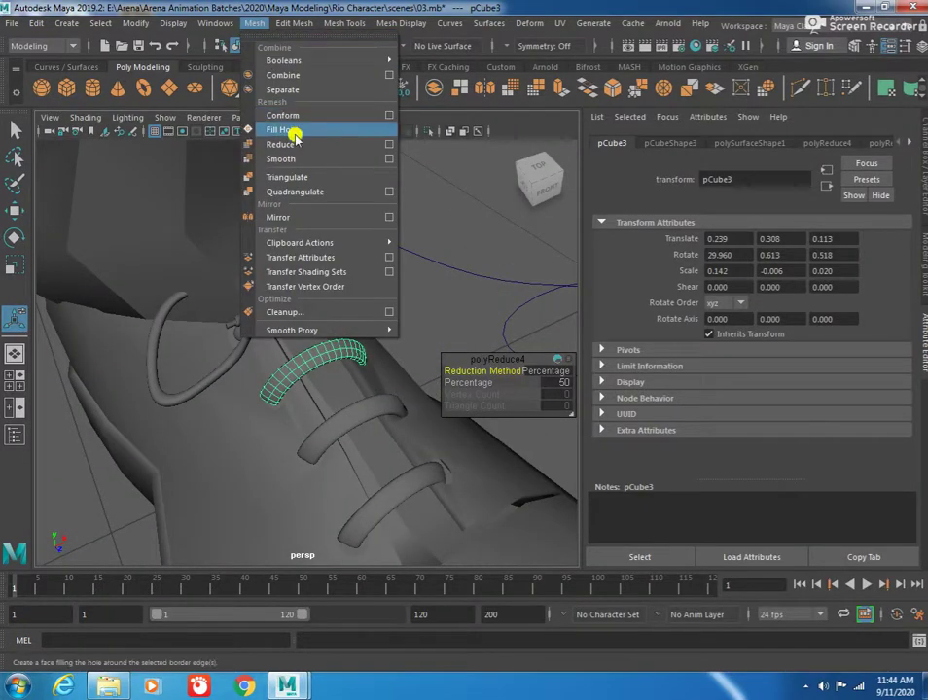
{"action": "left_click", "coordinate": [291, 144]}
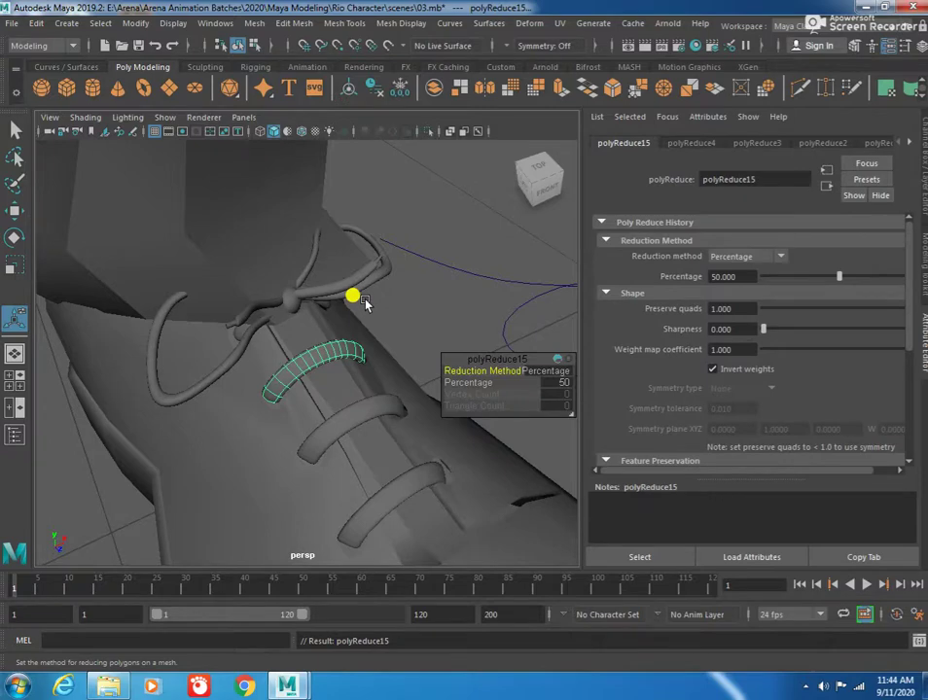
{"action": "key", "text": "g"}
{"action": "mouse_move", "coordinate": [370, 413]}
{"action": "left_mouse_down", "text": "alt"}
{"action": "mouse_move", "coordinate": [341, 399]}
{"action": "mouse_move", "coordinate": [408, 365]}
{"action": "mouse_move", "coordinate": [363, 368]}
{"action": "mouse_move", "coordinate": [301, 398]}
{"action": "mouse_move", "coordinate": [251, 348]}
{"action": "mouse_move", "coordinate": [258, 388]}
{"action": "left_mouse_up", "text": "alt"}
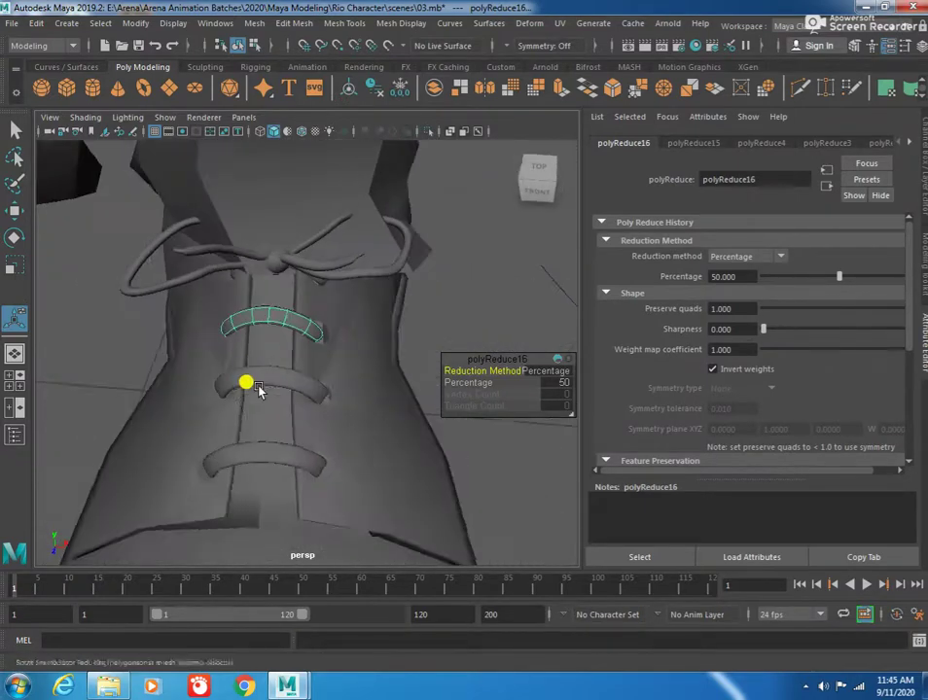
Step: Repeat the 50% reduction on another lace loop with G
{"action": "left_click", "coordinate": [276, 380]}
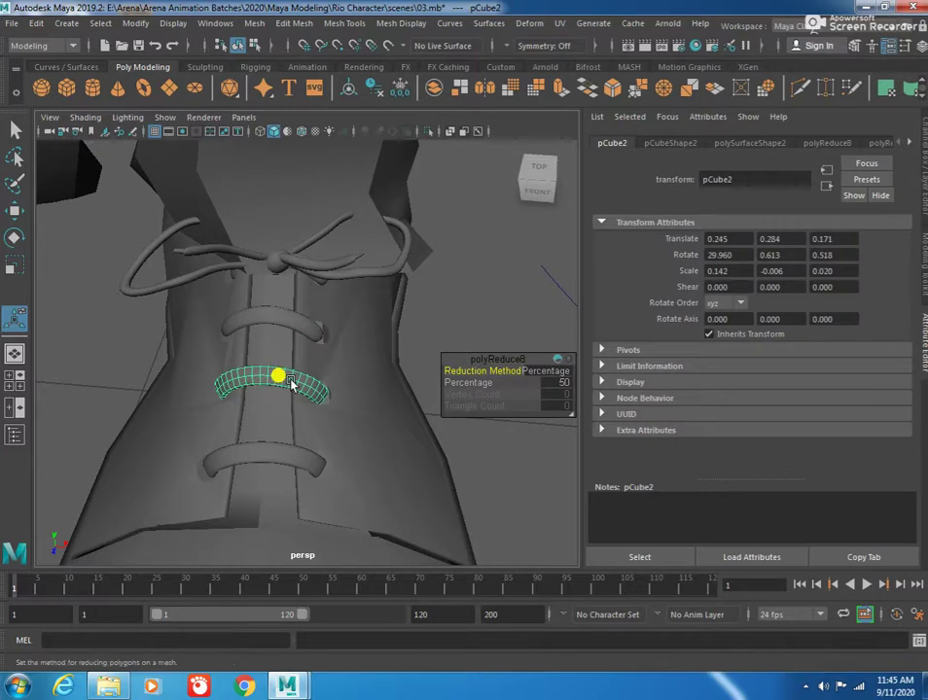
{"action": "key", "text": "g"}
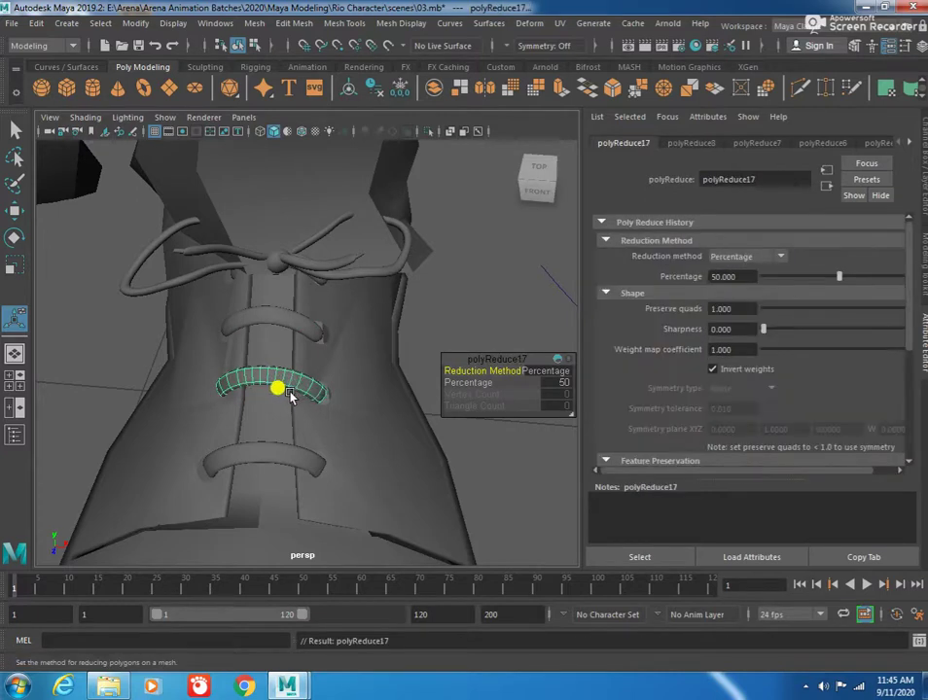
{"action": "key", "text": "g"}
{"action": "mouse_move", "coordinate": [190, 385]}
{"action": "left_mouse_down", "text": "alt"}
{"action": "mouse_move", "coordinate": [321, 345]}
{"action": "mouse_move", "coordinate": [292, 370]}
{"action": "left_mouse_up", "text": "alt"}
{"action": "left_click", "coordinate": [386, 428]}
{"action": "mouse_move", "coordinate": [385, 428]}
{"action": "left_mouse_down", "text": "alt"}
{"action": "mouse_move", "coordinate": [396, 309]}
{"action": "mouse_move", "coordinate": [364, 428]}
{"action": "left_mouse_up", "text": "alt"}
Step: Reduce the lowest lace loop by 50%, then deselect and review the shoe
{"action": "left_click", "coordinate": [428, 314]}
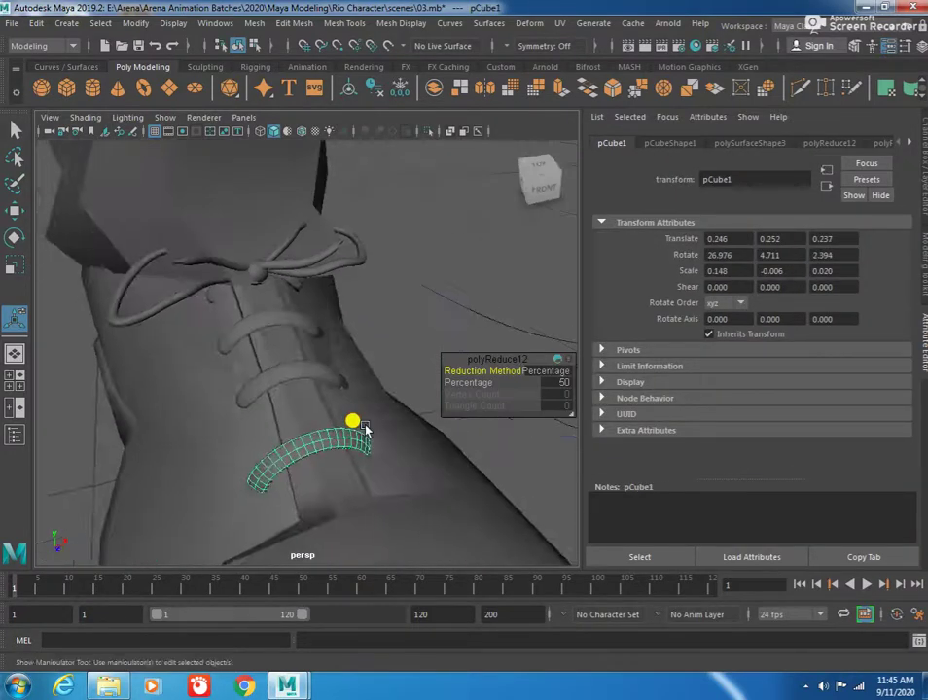
{"action": "key", "text": "g"}
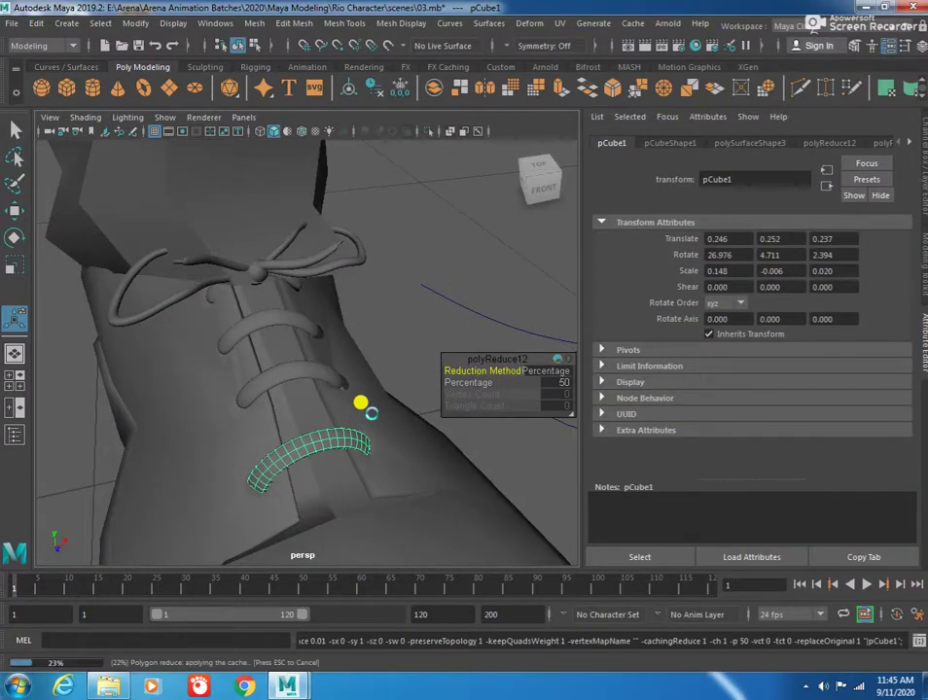
{"action": "key", "text": "g"}
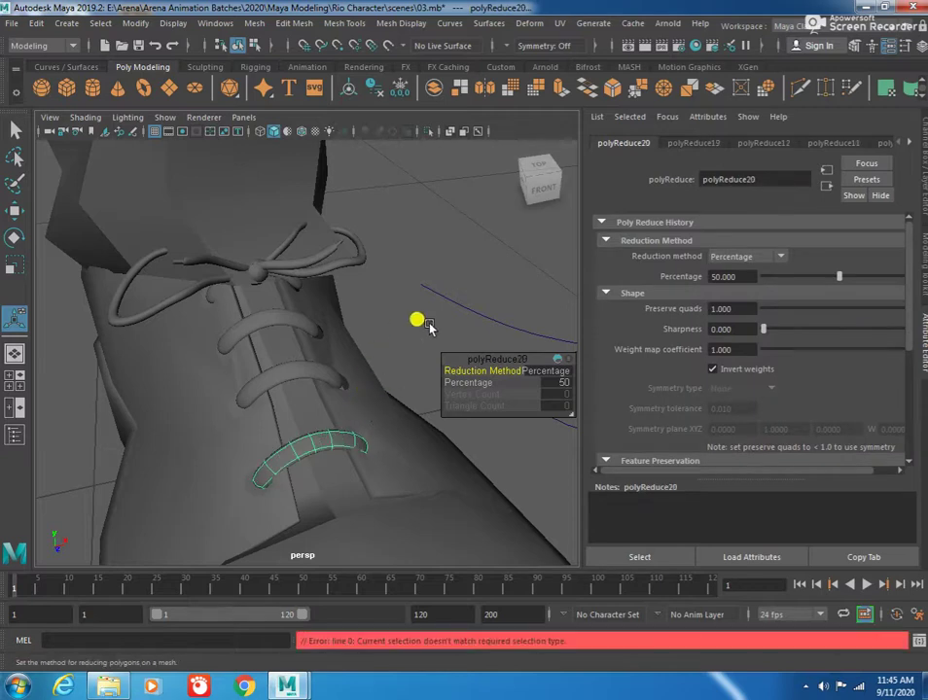
{"action": "key", "text": "t"}
{"action": "left_click", "coordinate": [452, 335]}
{"action": "mouse_move", "coordinate": [452, 328]}
{"action": "left_mouse_down", "text": "alt"}
{"action": "mouse_move", "coordinate": [265, 317]}
{"action": "mouse_move", "coordinate": [294, 337]}
{"action": "left_mouse_up", "text": "alt"}
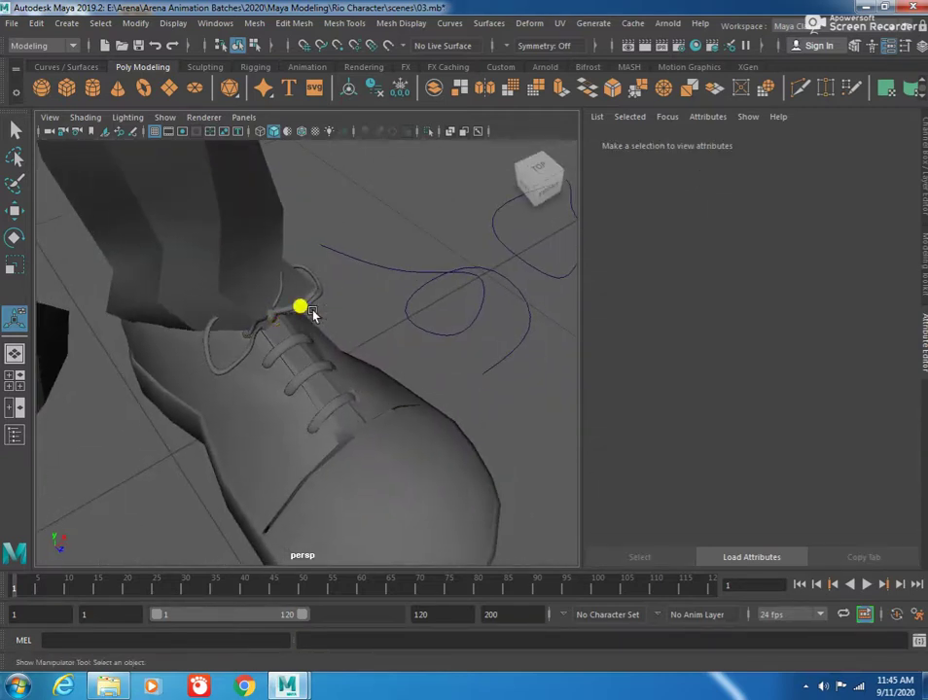
Step: Turn off smooth preview on the lace strip by the knot and insert two edge loops along it
{"action": "left_click", "coordinate": [223, 365]}
{"action": "key", "text": "1"}
{"action": "mouse_move", "coordinate": [158, 356]}
{"action": "right_mouse_down", "text": "alt"}
{"action": "mouse_move", "coordinate": [231, 399]}
{"action": "mouse_move", "coordinate": [149, 358]}
{"action": "mouse_move", "coordinate": [241, 347]}
{"action": "right_mouse_up", "text": "alt"}
{"action": "middle_click_drag", "start_coordinate": [241, 347], "coordinate": [267, 350], "text": "alt"}
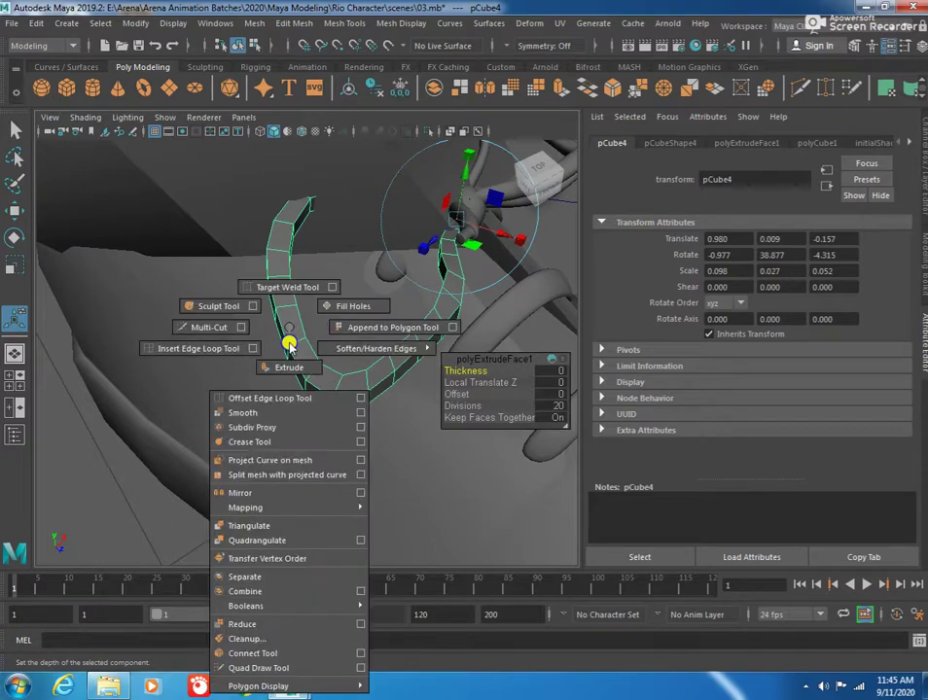
{"action": "right_click_drag", "start_coordinate": [287, 346], "coordinate": [176, 346], "text": "shift"}
{"action": "left_click", "coordinate": [297, 338]}
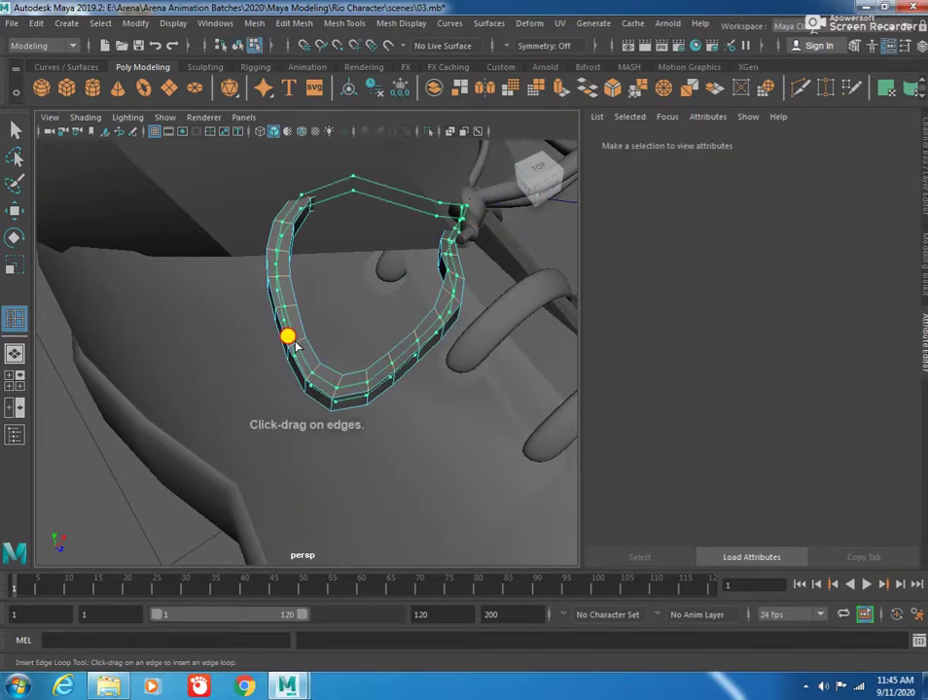
{"action": "mouse_move", "coordinate": [270, 363]}
{"action": "left_mouse_down", "text": "alt"}
{"action": "mouse_move", "coordinate": [316, 298]}
{"action": "mouse_move", "coordinate": [318, 328]}
{"action": "mouse_move", "coordinate": [251, 332]}
{"action": "mouse_move", "coordinate": [246, 321]}
{"action": "mouse_move", "coordinate": [265, 337]}
{"action": "left_mouse_up", "text": "alt"}
{"action": "left_click", "coordinate": [313, 294]}
Step: Return the lace strip to object mode and select another lace piece
{"action": "key", "text": "w"}
{"action": "right_click_drag", "start_coordinate": [282, 350], "coordinate": [304, 298]}
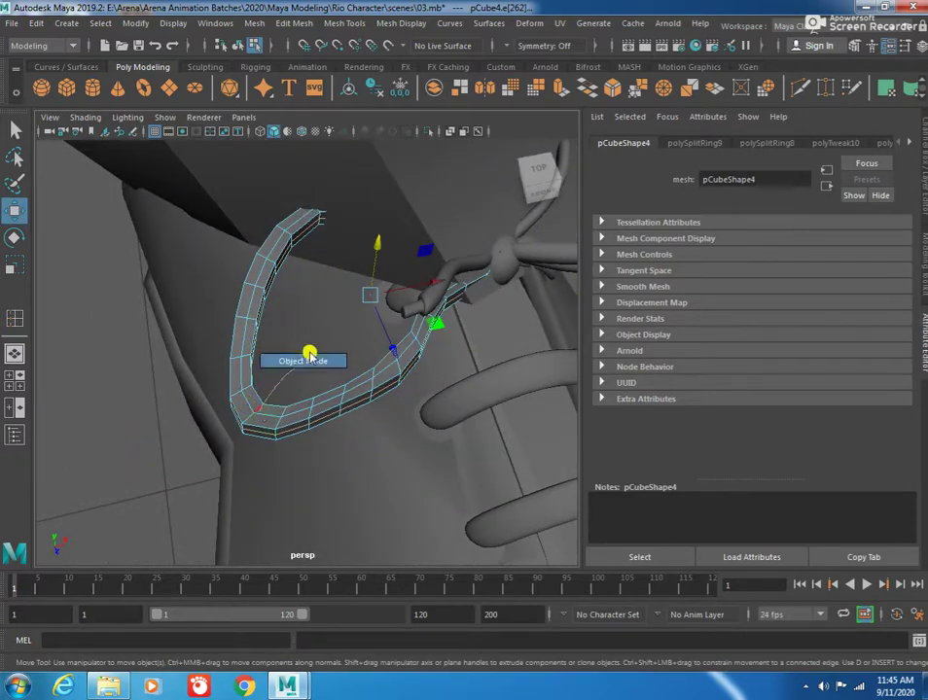
{"action": "mouse_move", "coordinate": [290, 367]}
{"action": "left_mouse_down", "text": "alt"}
{"action": "mouse_move", "coordinate": [154, 412]}
{"action": "mouse_move", "coordinate": [369, 394]}
{"action": "mouse_move", "coordinate": [316, 387]}
{"action": "mouse_move", "coordinate": [284, 327]}
{"action": "mouse_move", "coordinate": [416, 393]}
{"action": "left_mouse_up", "text": "alt"}
{"action": "left_click", "coordinate": [180, 420]}
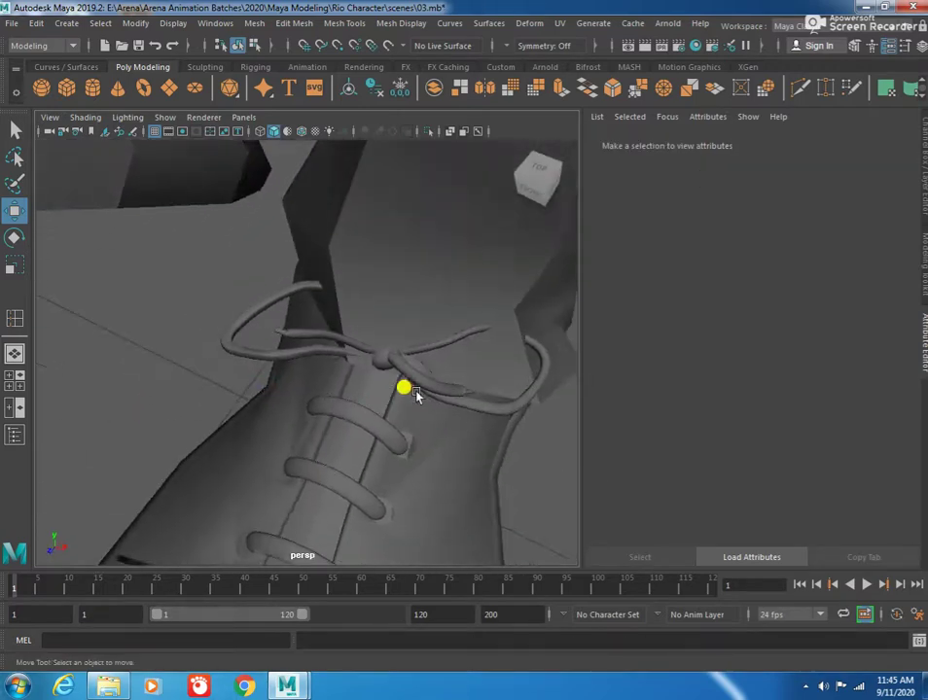
{"action": "left_click", "coordinate": [516, 407]}
{"action": "scroll", "coordinate": [471, 423], "scroll_direction": "up", "scroll_amount": 5}
{"action": "mouse_move", "coordinate": [470, 425]}
{"action": "left_mouse_down", "text": "alt"}
{"action": "mouse_move", "coordinate": [375, 413]}
{"action": "mouse_move", "coordinate": [571, 445]}
{"action": "mouse_move", "coordinate": [446, 383]}
{"action": "mouse_move", "coordinate": [354, 386]}
{"action": "left_mouse_up", "text": "alt"}
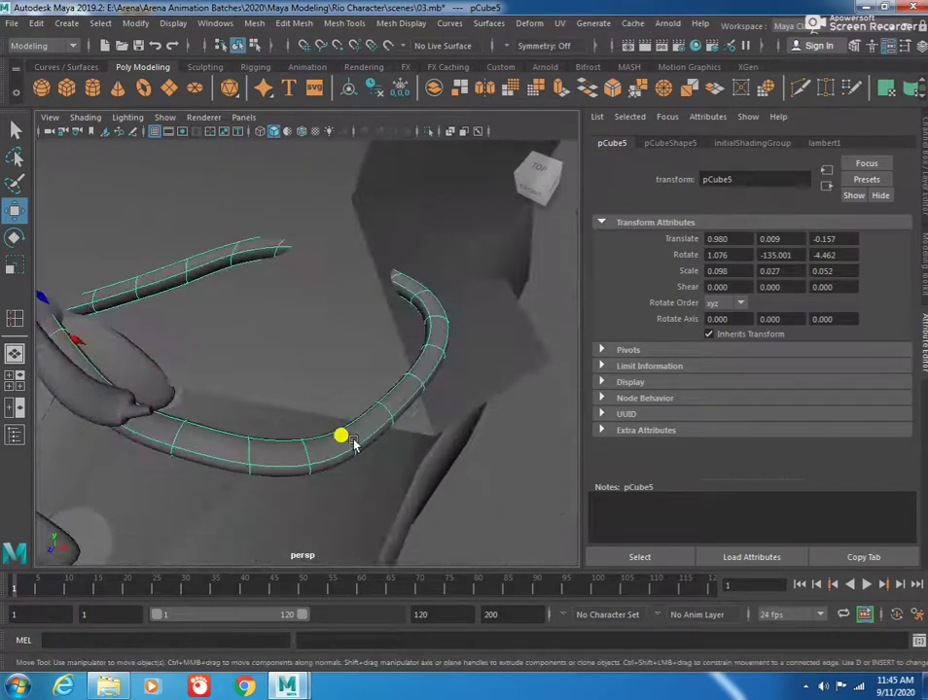
Step: Insert two edge loops along that lace, then return to object mode and view the shoe
{"action": "right_click_drag", "start_coordinate": [352, 327], "coordinate": [249, 370], "text": "shift"}
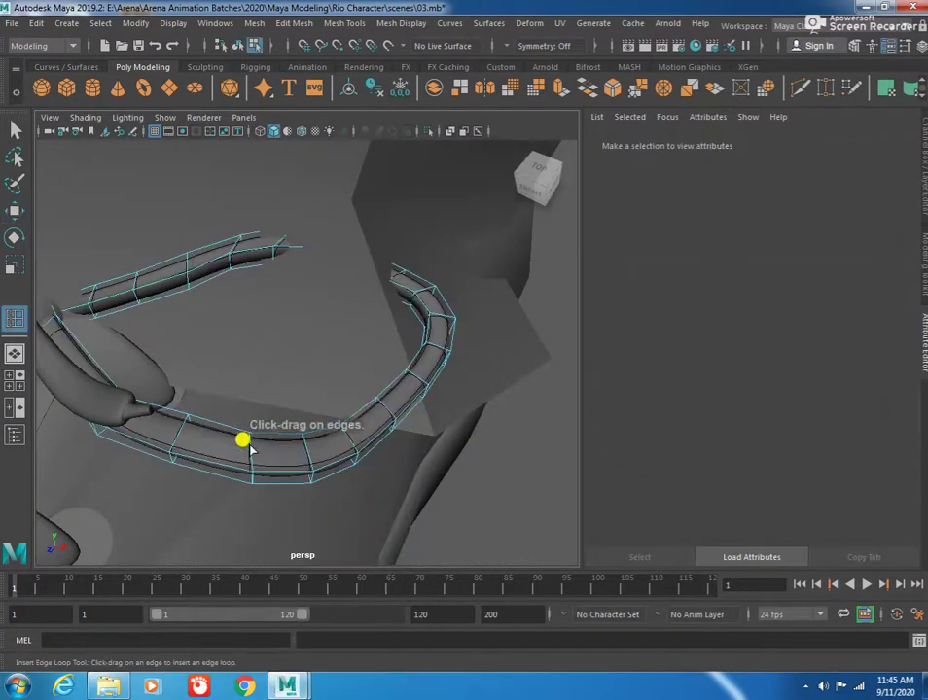
{"action": "left_click", "coordinate": [245, 441]}
{"action": "left_click", "coordinate": [251, 479]}
{"action": "key", "text": "w"}
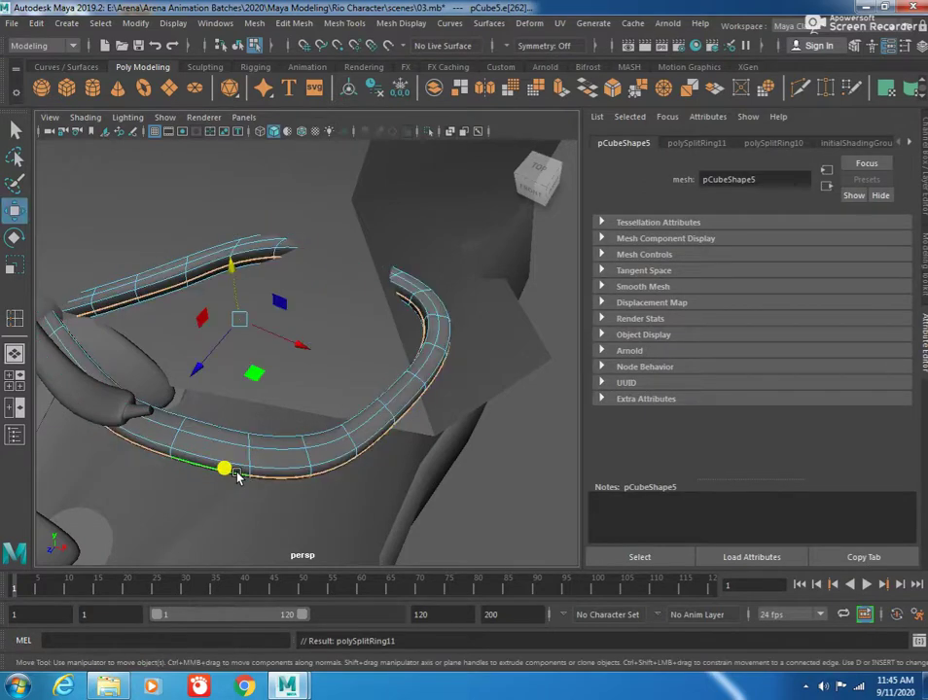
{"action": "key", "text": "F8"}
{"action": "left_click_drag", "start_coordinate": [322, 457], "coordinate": [265, 387], "text": "alt"}
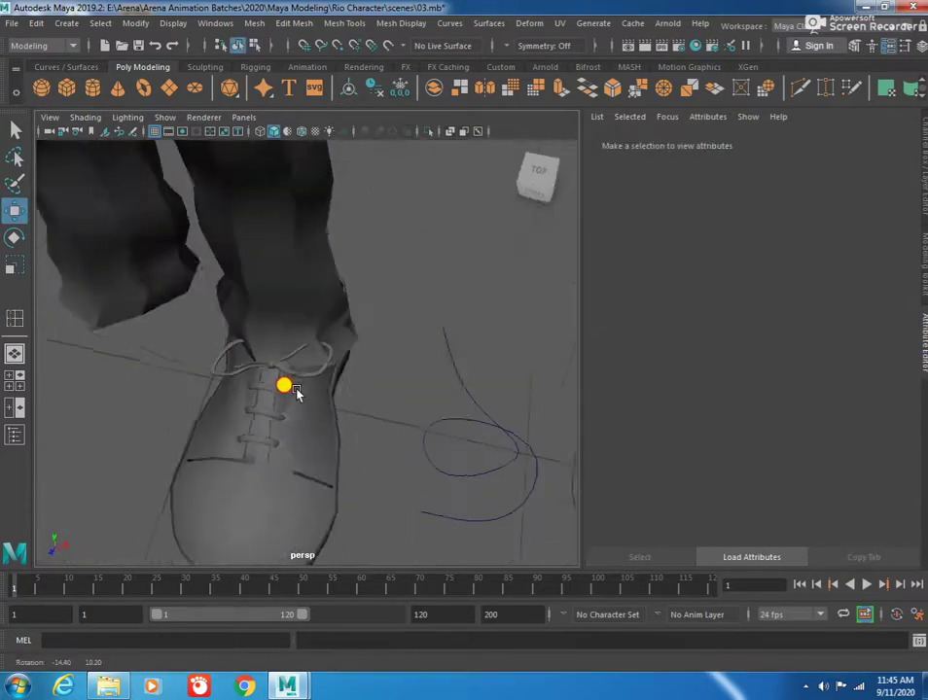
{"action": "mouse_move", "coordinate": [460, 368]}
{"action": "left_mouse_down", "text": "alt"}
{"action": "mouse_move", "coordinate": [331, 406]}
{"action": "mouse_move", "coordinate": [282, 385]}
{"action": "mouse_move", "coordinate": [265, 398]}
{"action": "mouse_move", "coordinate": [262, 431]}
{"action": "mouse_move", "coordinate": [278, 436]}
{"action": "mouse_move", "coordinate": [213, 453]}
{"action": "mouse_move", "coordinate": [233, 438]}
{"action": "left_mouse_up", "text": "alt"}
Step: Shift-select the lace loops and shoe mesh, toggling pieces in and out of the selection
{"action": "left_click", "coordinate": [236, 443]}
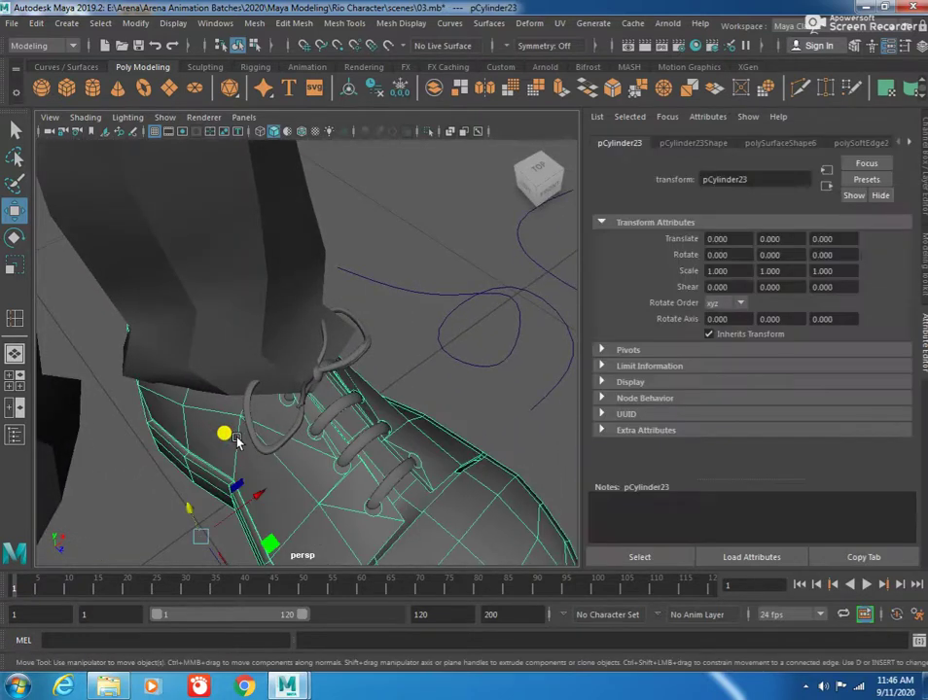
{"action": "left_click", "coordinate": [287, 430]}
{"action": "left_click", "coordinate": [307, 391], "text": "shift"}
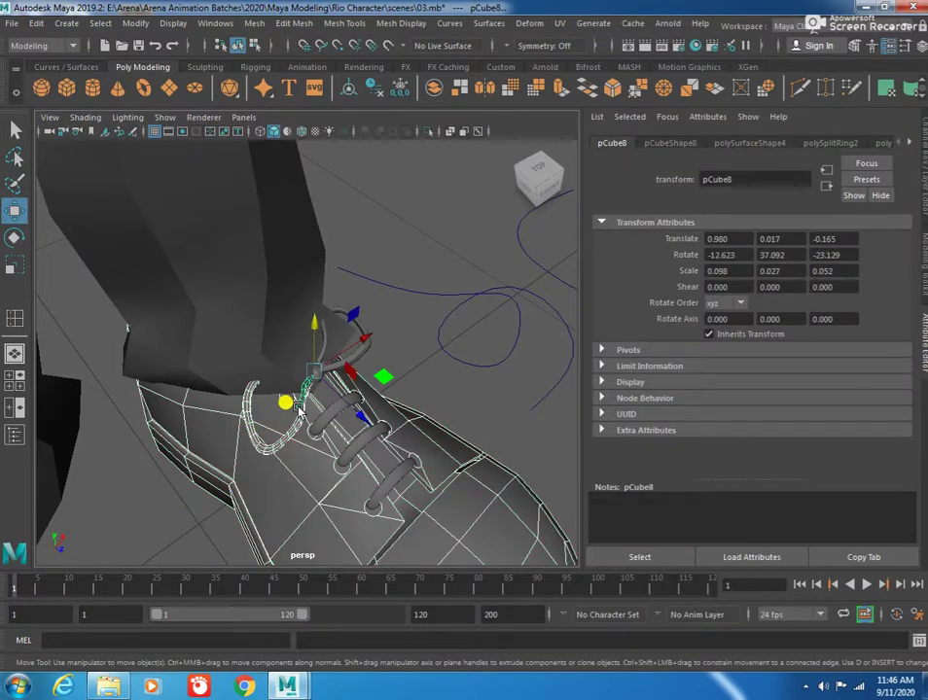
{"action": "left_click", "coordinate": [336, 433], "text": "shift"}
{"action": "key", "text": "ctrl+z"}
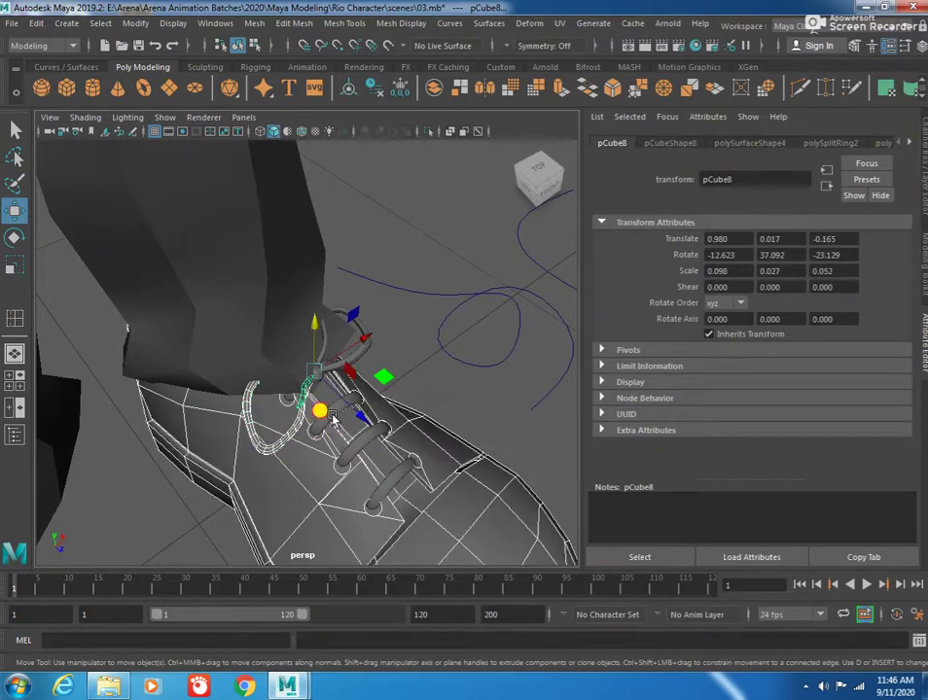
{"action": "left_click", "coordinate": [334, 413], "text": "shift"}
{"action": "left_click", "coordinate": [342, 410], "text": "shift"}
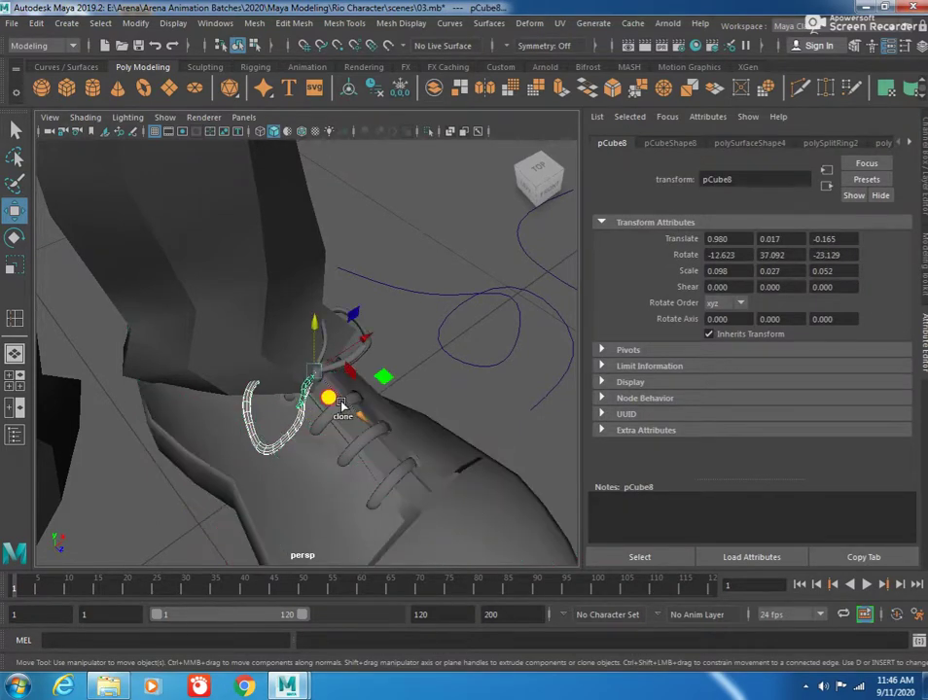
{"action": "left_click", "coordinate": [321, 412], "text": "shift"}
{"action": "mouse_move", "coordinate": [321, 412]}
{"action": "left_mouse_down", "text": "alt"}
{"action": "mouse_move", "coordinate": [452, 463]}
{"action": "mouse_move", "coordinate": [524, 372]}
{"action": "left_mouse_up", "text": "alt"}
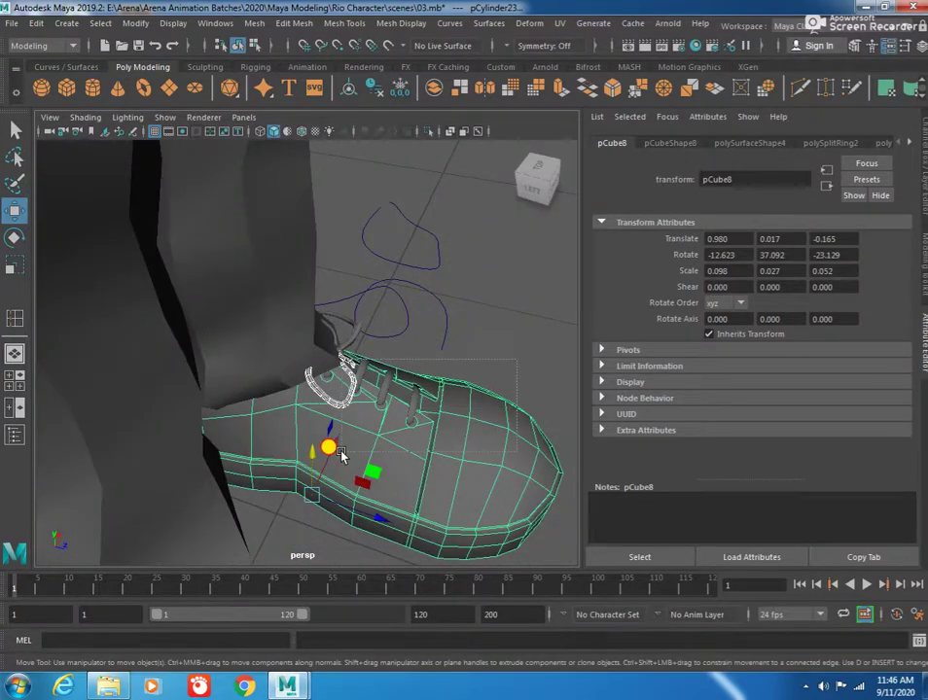
{"action": "mouse_move", "coordinate": [296, 414]}
{"action": "left_mouse_down", "text": "alt"}
{"action": "mouse_move", "coordinate": [359, 398]}
{"action": "mouse_move", "coordinate": [283, 434]}
{"action": "mouse_move", "coordinate": [207, 424]}
{"action": "mouse_move", "coordinate": [218, 380]}
{"action": "left_mouse_up", "text": "alt"}
Step: Marquee-select the shoe with all its laces, drop the legs, and group them as group4
{"action": "left_click_drag", "start_coordinate": [384, 268], "coordinate": [214, 524]}
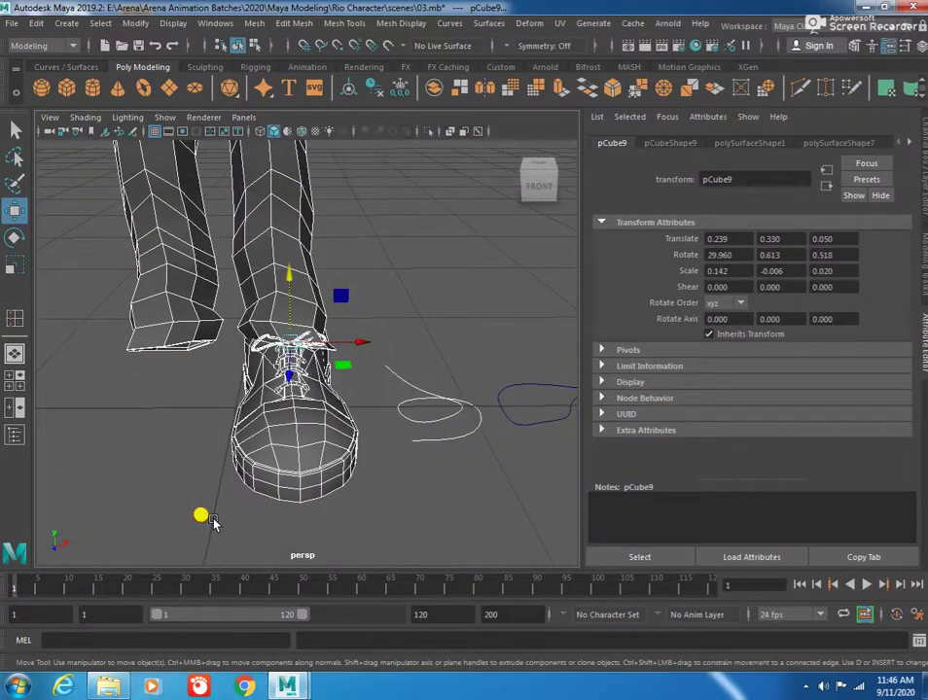
{"action": "left_click", "coordinate": [219, 255], "text": "ctrl"}
{"action": "mouse_move", "coordinate": [218, 255]}
{"action": "left_mouse_down", "text": "alt"}
{"action": "mouse_move", "coordinate": [372, 304]}
{"action": "mouse_move", "coordinate": [288, 325]}
{"action": "mouse_move", "coordinate": [263, 346]}
{"action": "mouse_move", "coordinate": [304, 370]}
{"action": "left_mouse_up", "text": "alt"}
{"action": "key", "text": "ctrl+g"}
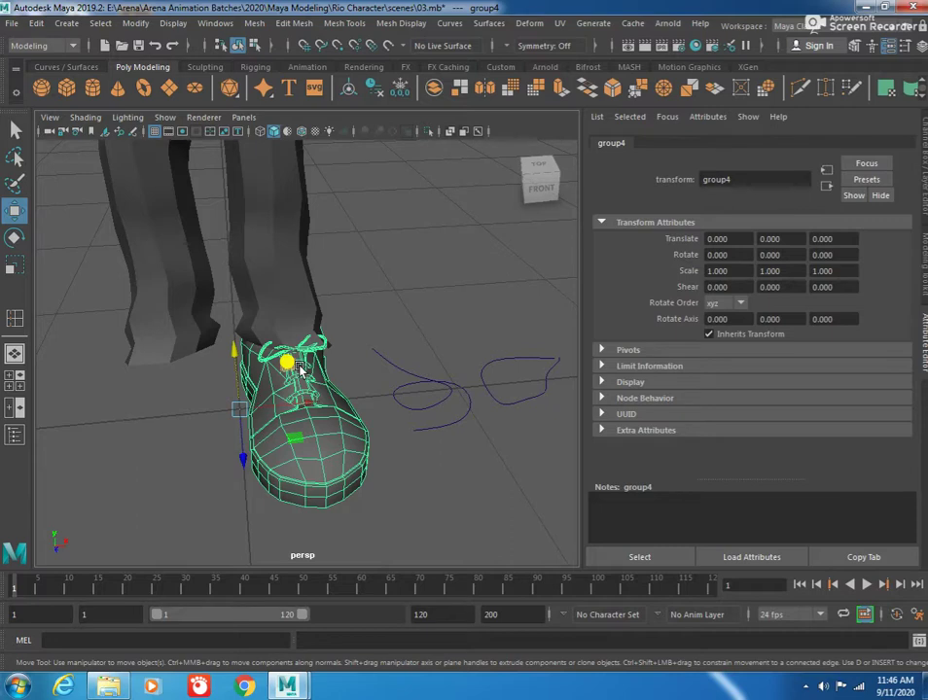
{"action": "mouse_move", "coordinate": [346, 384]}
{"action": "left_mouse_down", "text": "alt"}
{"action": "mouse_move", "coordinate": [230, 431]}
{"action": "mouse_move", "coordinate": [238, 388]}
{"action": "mouse_move", "coordinate": [237, 408]}
{"action": "left_mouse_up", "text": "alt"}
Step: Duplicate Special the shoe group with Scale X -1 and set translate X to 0
{"action": "left_click", "coordinate": [35, 22]}
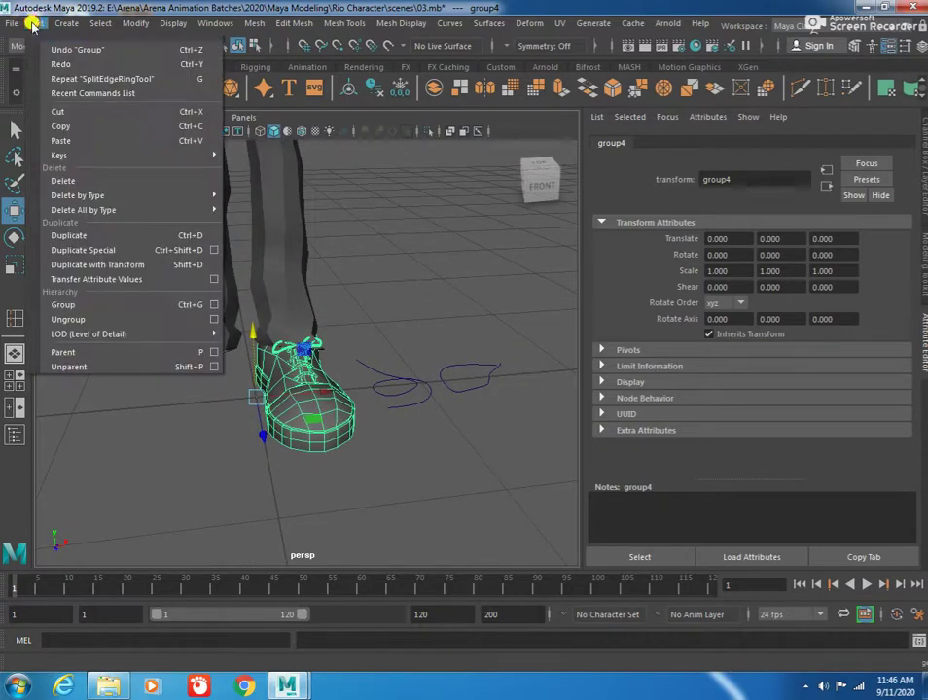
{"action": "left_click", "coordinate": [216, 251]}
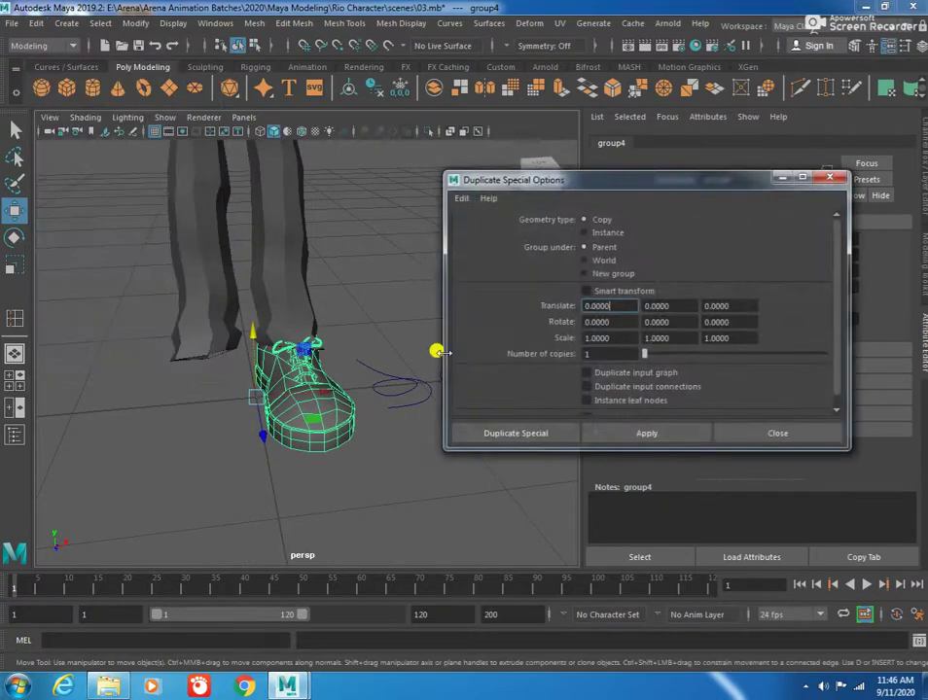
{"action": "left_click", "coordinate": [586, 337]}
{"action": "type", "text": "-1.0000"}
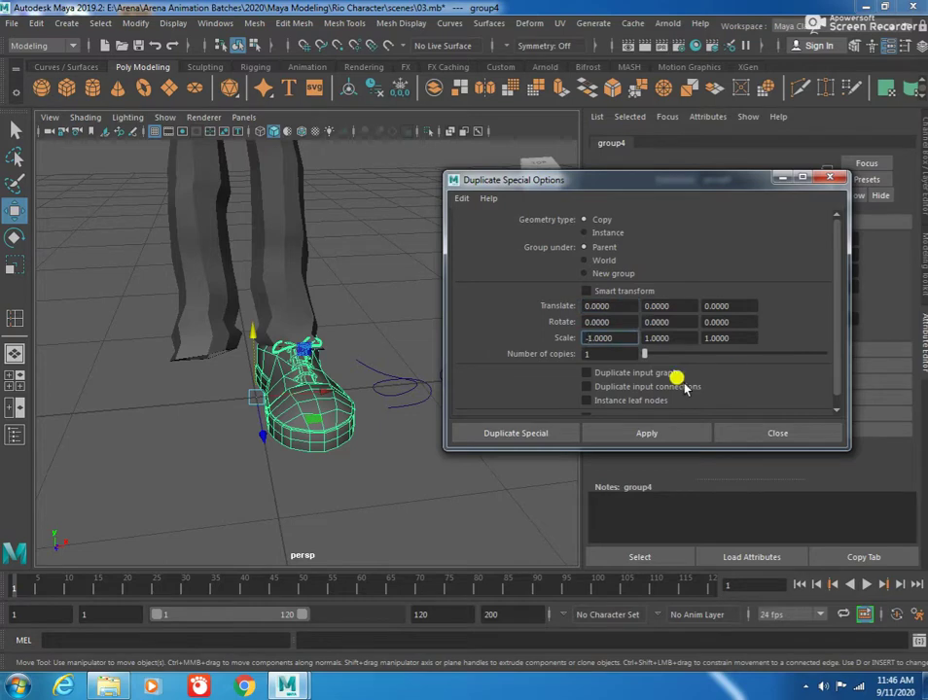
{"action": "left_click", "coordinate": [515, 432]}
{"action": "left_click_drag", "start_coordinate": [279, 380], "coordinate": [312, 394]}
Step: Deselect and orbit around the legs to check both shoes
{"action": "left_click", "coordinate": [465, 316]}
{"action": "scroll", "coordinate": [226, 359], "scroll_direction": "up", "scroll_amount": 1}
{"action": "scroll", "coordinate": [225, 360], "scroll_direction": "down", "scroll_amount": 2}
{"action": "scroll", "coordinate": [251, 335], "scroll_direction": "down", "scroll_amount": 3}
{"action": "mouse_move", "coordinate": [327, 445]}
{"action": "left_mouse_down", "text": "alt"}
{"action": "mouse_move", "coordinate": [293, 372]}
{"action": "mouse_move", "coordinate": [270, 425]}
{"action": "left_mouse_up", "text": "alt"}
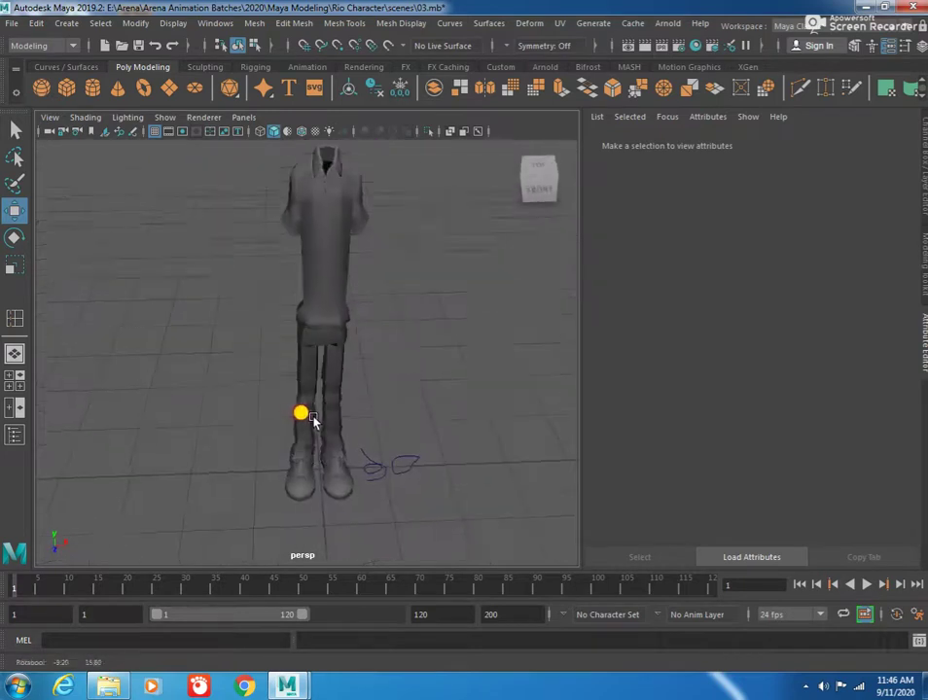
{"action": "right_click_drag", "start_coordinate": [269, 424], "coordinate": [335, 502], "text": "alt"}
{"action": "left_click_drag", "start_coordinate": [336, 503], "coordinate": [309, 409], "text": "alt"}
{"action": "scroll", "coordinate": [320, 428], "scroll_direction": "down", "scroll_amount": 2}
{"action": "key", "text": "space"}
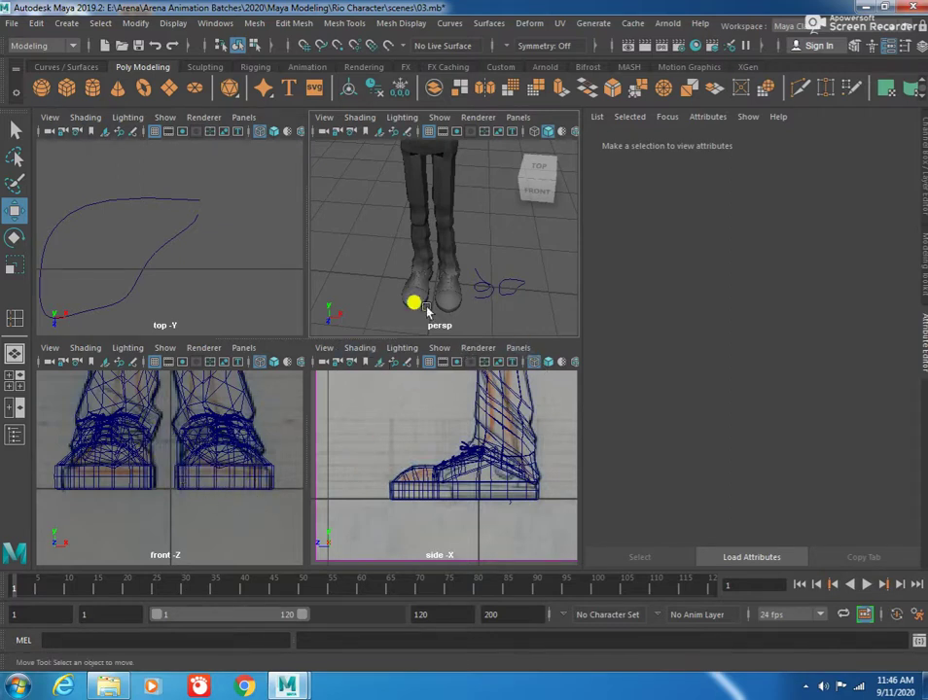
Step: Maximize the front view, pan up to the head, then return to perspective
{"action": "scroll", "coordinate": [142, 447], "scroll_direction": "down", "scroll_amount": 3}
{"action": "key", "text": "space"}
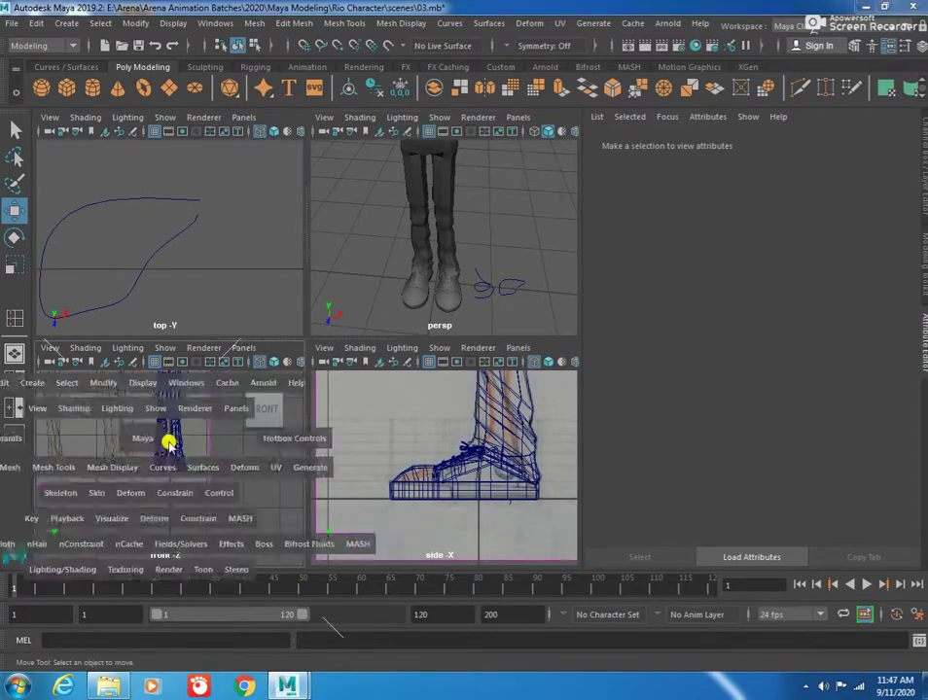
{"action": "scroll", "coordinate": [350, 443], "scroll_direction": "down", "scroll_amount": 3}
{"action": "scroll", "coordinate": [332, 352], "scroll_direction": "up", "scroll_amount": 4}
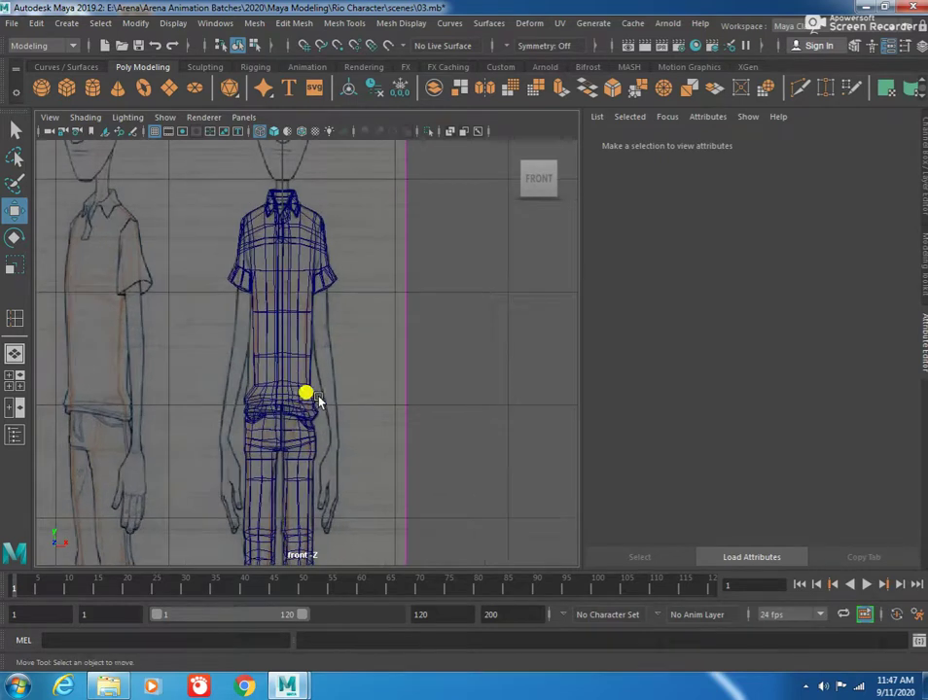
{"action": "middle_click_drag", "start_coordinate": [324, 423], "coordinate": [312, 477], "text": "alt"}
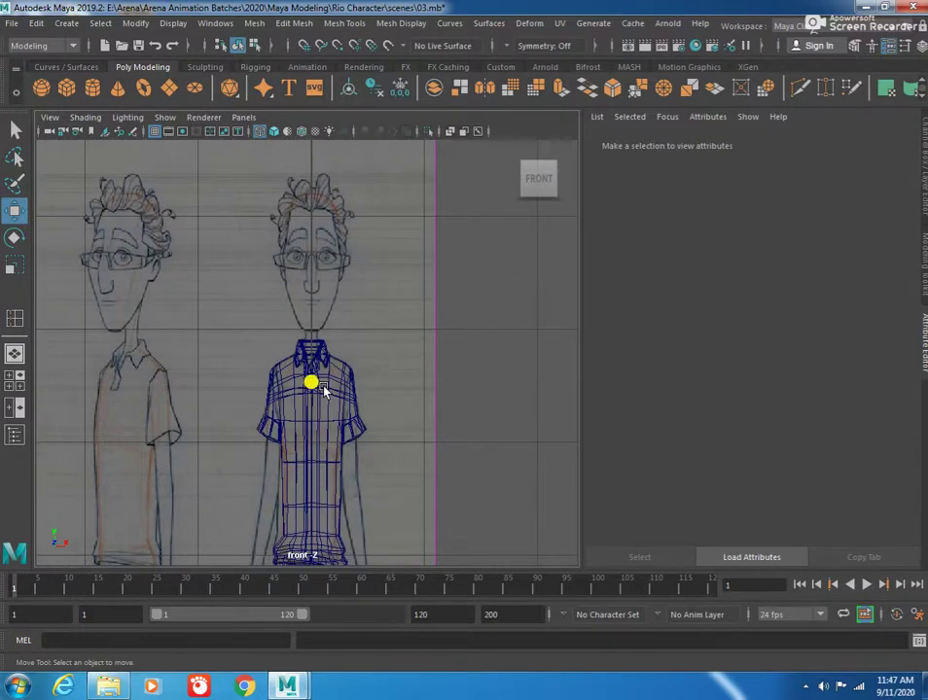
{"action": "scroll", "coordinate": [326, 381], "scroll_direction": "up", "scroll_amount": 3}
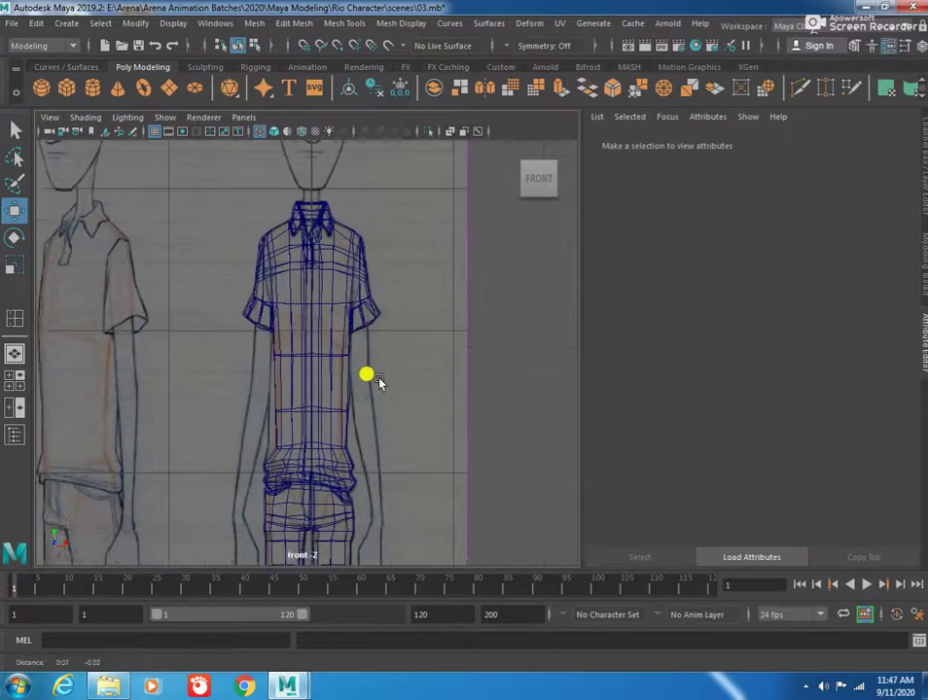
{"action": "key", "text": "space"}
{"action": "key", "text": "space"}
Step: Select the shirt mesh pCylinder3 and pick the face at the sleeve's end
{"action": "mouse_move", "coordinate": [469, 207]}
{"action": "left_mouse_down", "text": "alt"}
{"action": "mouse_move", "coordinate": [455, 377]}
{"action": "mouse_move", "coordinate": [317, 307]}
{"action": "mouse_move", "coordinate": [386, 410]}
{"action": "mouse_move", "coordinate": [293, 323]}
{"action": "mouse_move", "coordinate": [321, 356]}
{"action": "mouse_move", "coordinate": [284, 331]}
{"action": "mouse_move", "coordinate": [271, 270]}
{"action": "mouse_move", "coordinate": [288, 357]}
{"action": "mouse_move", "coordinate": [259, 305]}
{"action": "mouse_move", "coordinate": [297, 304]}
{"action": "left_mouse_up", "text": "alt"}
{"action": "left_click", "coordinate": [296, 305]}
{"action": "left_click_drag", "start_coordinate": [327, 341], "coordinate": [294, 246], "text": "alt"}
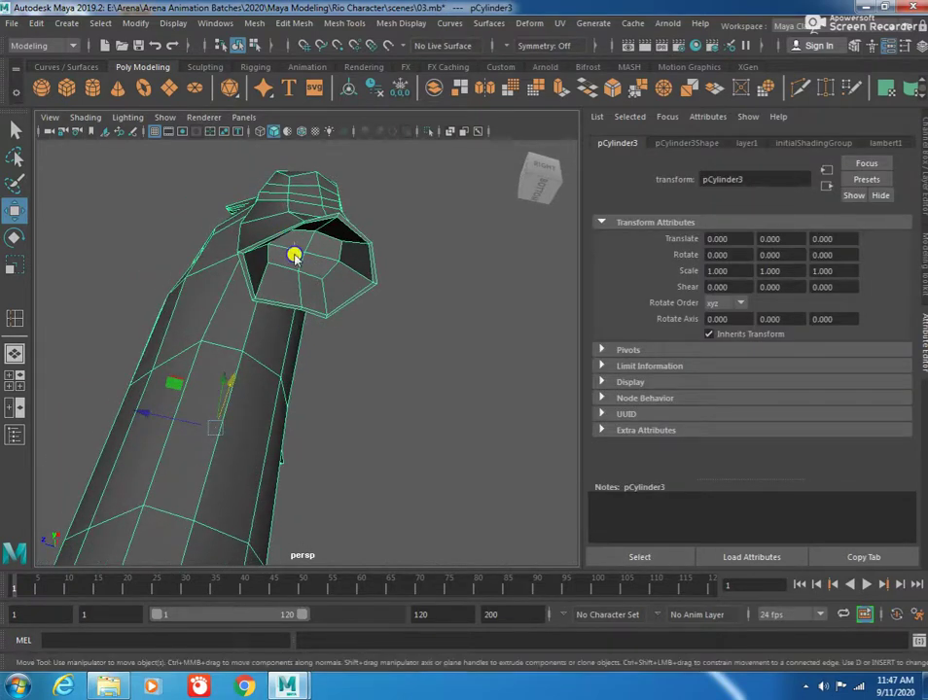
{"action": "left_click", "coordinate": [295, 256]}
{"action": "left_click", "coordinate": [307, 257]}
{"action": "mouse_move", "coordinate": [308, 275]}
{"action": "left_mouse_down", "text": "alt"}
{"action": "mouse_move", "coordinate": [358, 344]}
{"action": "mouse_move", "coordinate": [340, 308]}
{"action": "mouse_move", "coordinate": [373, 317]}
{"action": "left_mouse_up", "text": "alt"}
{"action": "key", "text": "space"}
{"action": "key", "text": "space"}
Step: Extrude the sleeve's end face down along the reference arm and resize it
{"action": "scroll", "coordinate": [302, 331], "scroll_direction": "up", "scroll_amount": 2}
{"action": "scroll", "coordinate": [330, 350], "scroll_direction": "up", "scroll_amount": 3}
{"action": "left_click_drag", "start_coordinate": [336, 207], "coordinate": [333, 305], "text": "shift"}
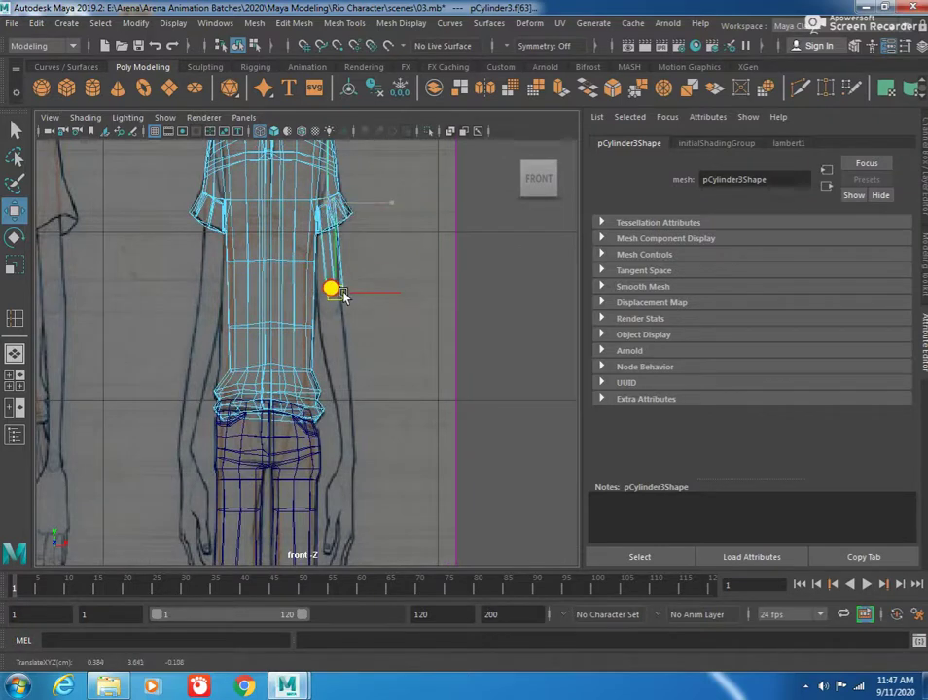
{"action": "scroll", "coordinate": [333, 304], "scroll_direction": "up", "scroll_amount": 1}
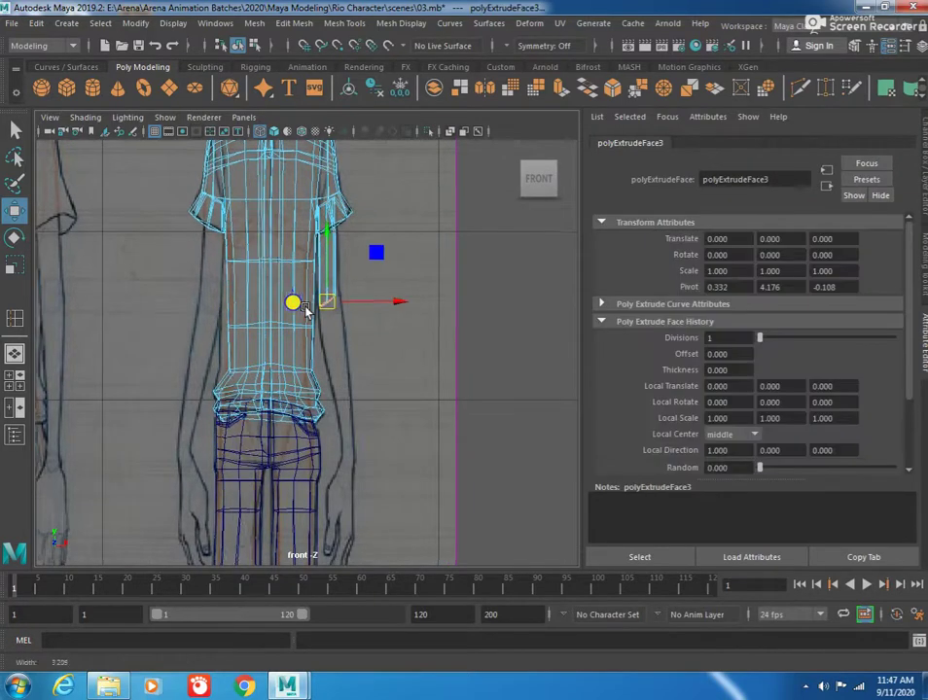
{"action": "scroll", "coordinate": [352, 352], "scroll_direction": "up", "scroll_amount": 2}
{"action": "scroll", "coordinate": [352, 350], "scroll_direction": "up", "scroll_amount": 2}
{"action": "scroll", "coordinate": [353, 305], "scroll_direction": "up", "scroll_amount": 2}
{"action": "scroll", "coordinate": [353, 304], "scroll_direction": "down", "scroll_amount": 4}
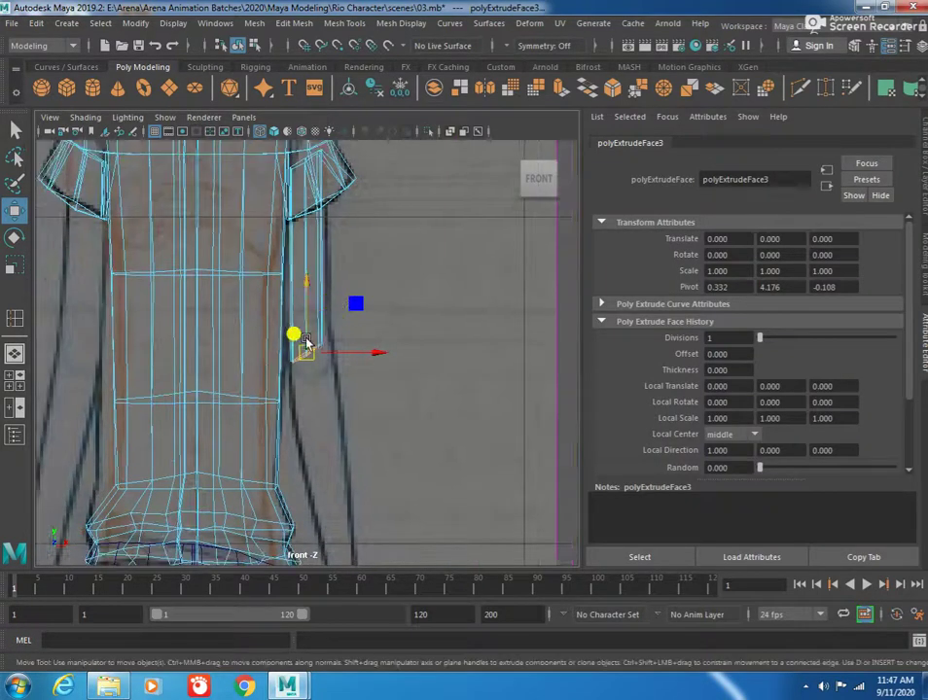
{"action": "key", "text": "r"}
{"action": "left_click_drag", "start_coordinate": [305, 356], "coordinate": [310, 356]}
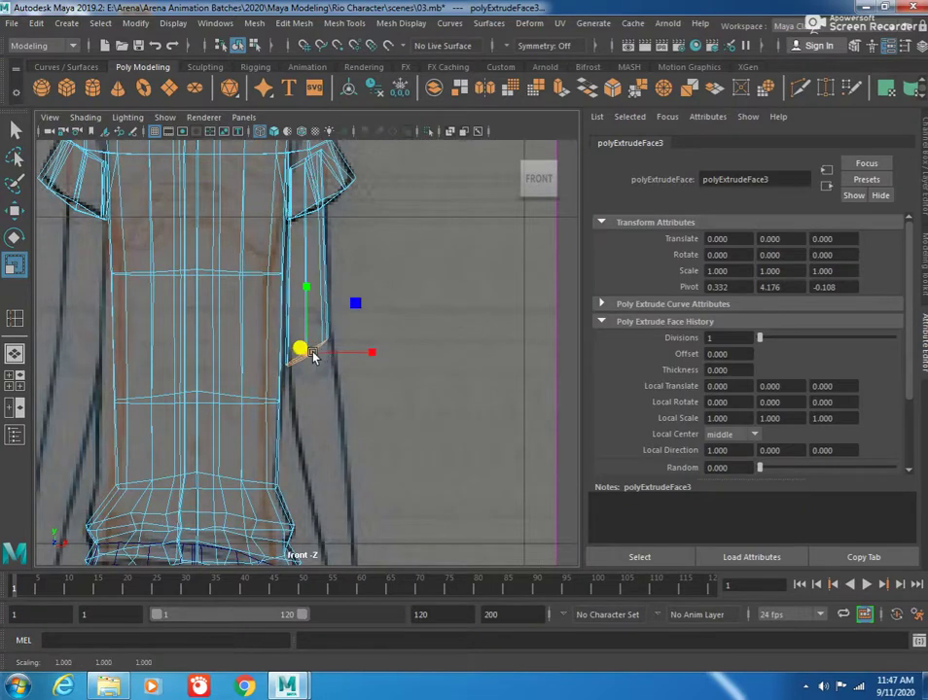
Step: Flatten the arm end face by half and move it down and left onto the reference
{"action": "key", "text": "w"}
{"action": "left_click_drag", "start_coordinate": [309, 356], "coordinate": [312, 357]}
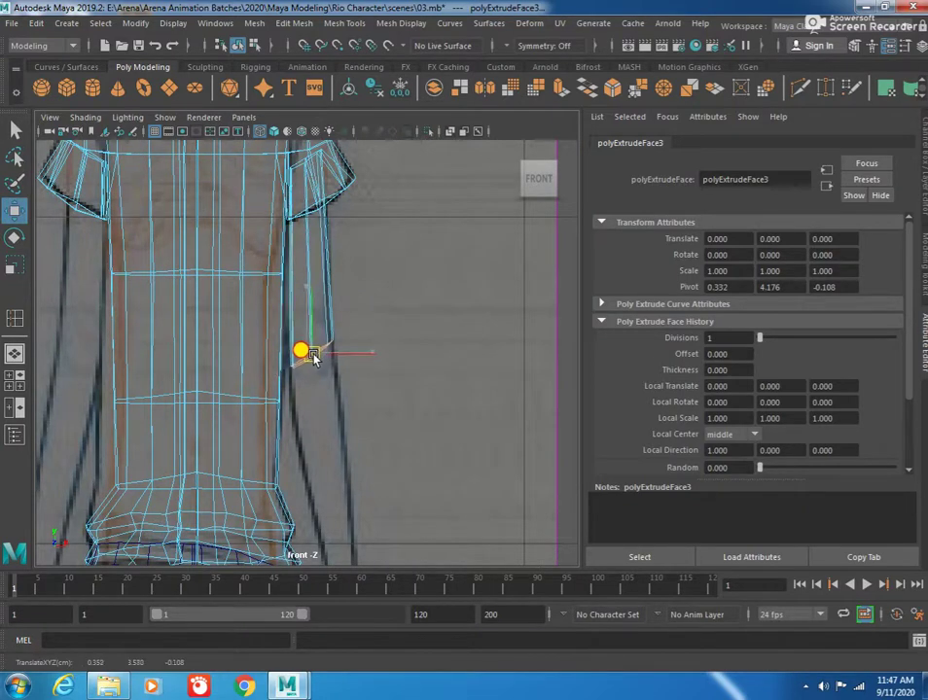
{"action": "key", "text": "e"}
{"action": "key", "text": "r"}
{"action": "left_click_drag", "start_coordinate": [313, 288], "coordinate": [318, 329]}
{"action": "key", "text": "w"}
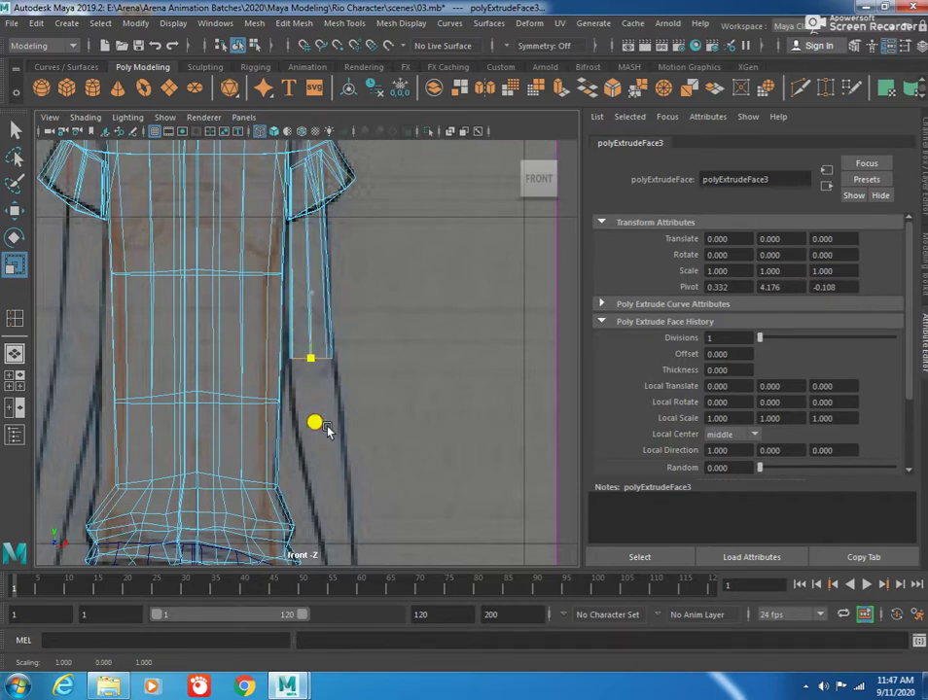
{"action": "left_click_drag", "start_coordinate": [306, 366], "coordinate": [309, 381]}
{"action": "key", "text": "e"}
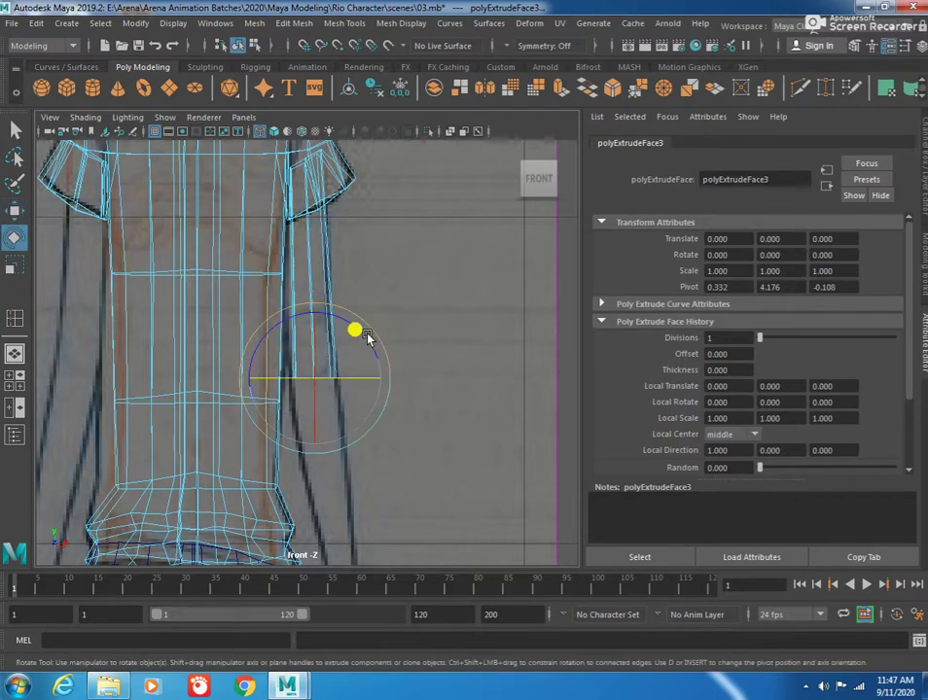
{"action": "key", "text": "w"}
{"action": "left_click_drag", "start_coordinate": [324, 382], "coordinate": [315, 387]}
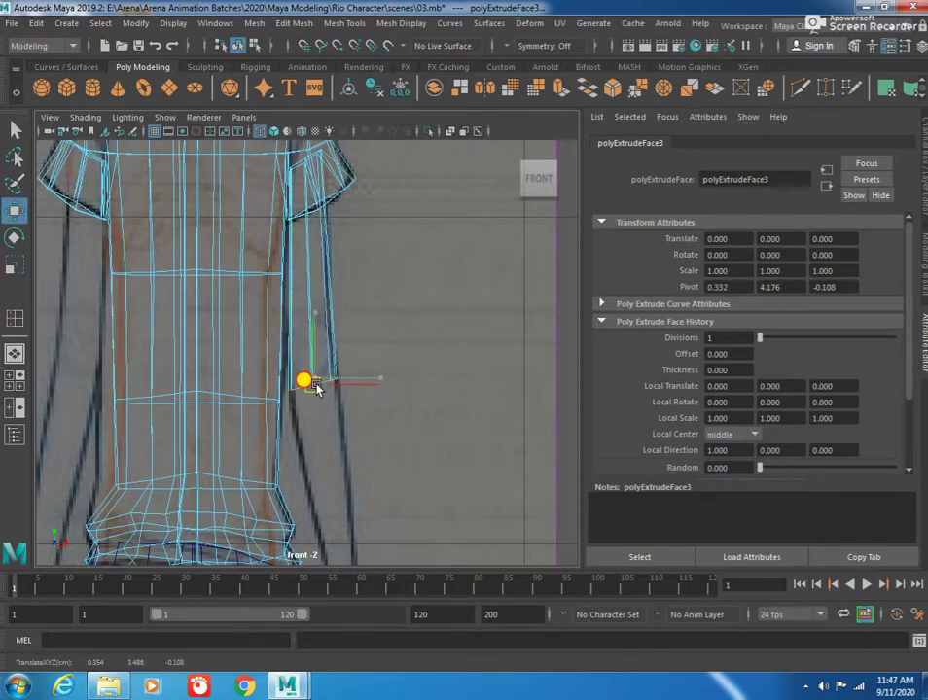
Step: Extrude the arm end again into a forearm, pulled down, tilted and narrowed
{"action": "middle_click_drag", "start_coordinate": [316, 387], "coordinate": [283, 311], "text": "alt"}
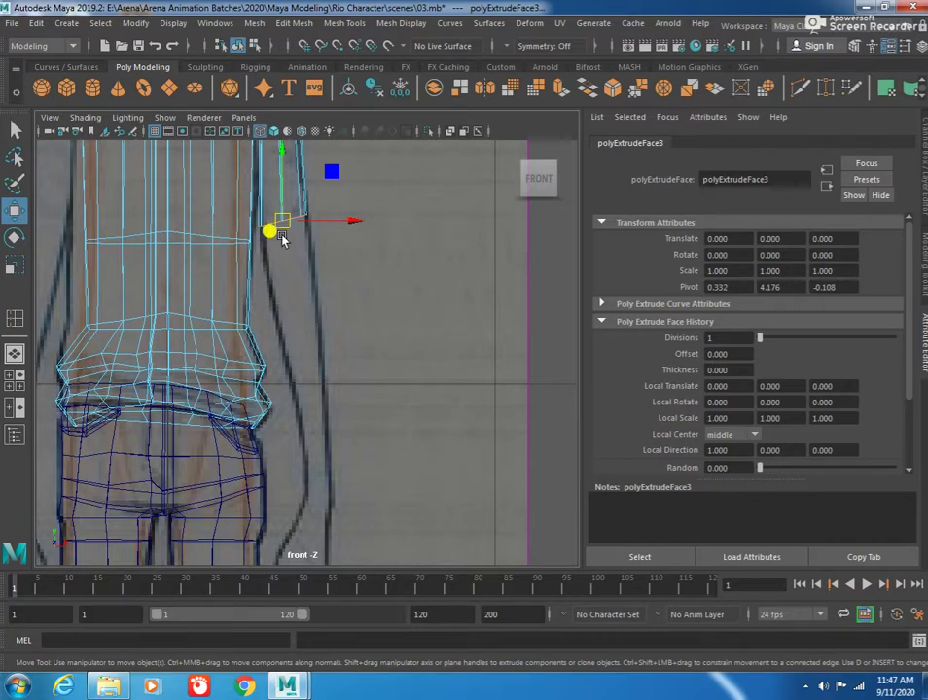
{"action": "left_click_drag", "start_coordinate": [288, 221], "coordinate": [317, 389], "text": "shift"}
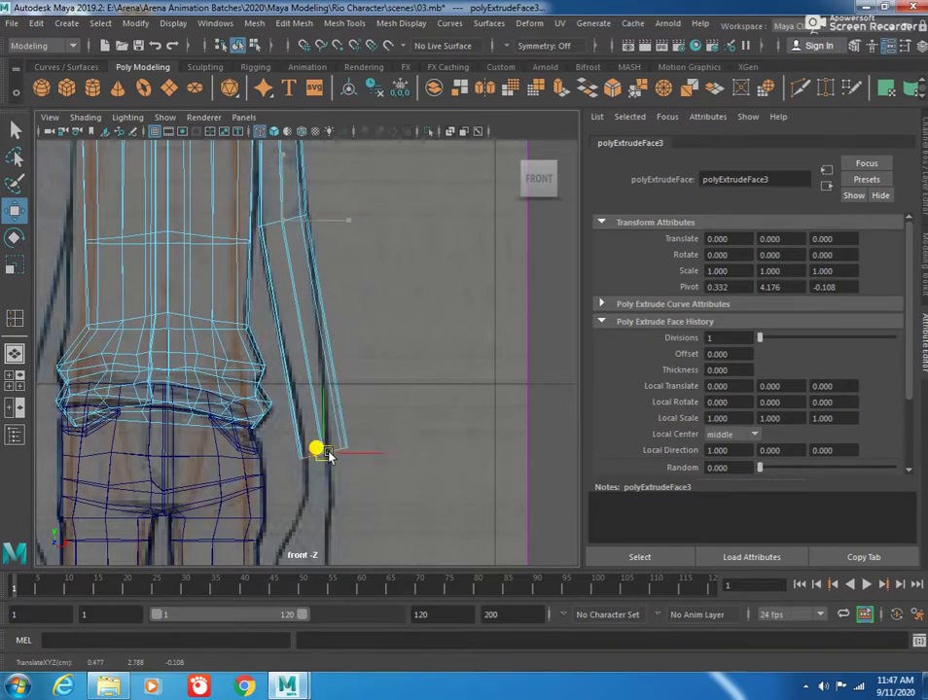
{"action": "middle_click_drag", "start_coordinate": [317, 388], "coordinate": [331, 307], "text": "alt"}
{"action": "left_click_drag", "start_coordinate": [329, 306], "coordinate": [325, 357]}
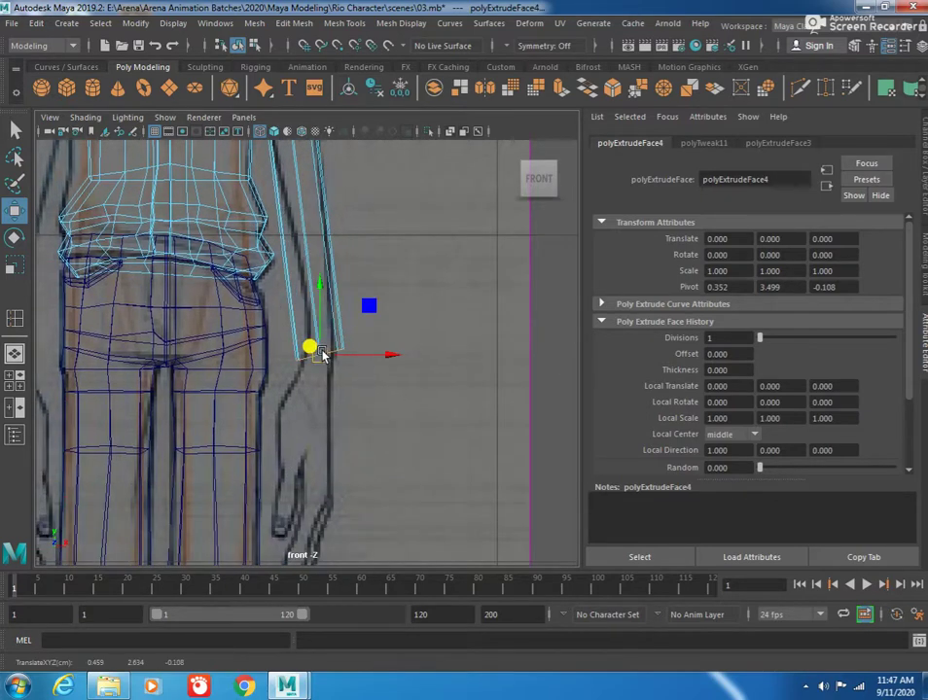
{"action": "key", "text": "e"}
{"action": "left_click_drag", "start_coordinate": [319, 292], "coordinate": [328, 297]}
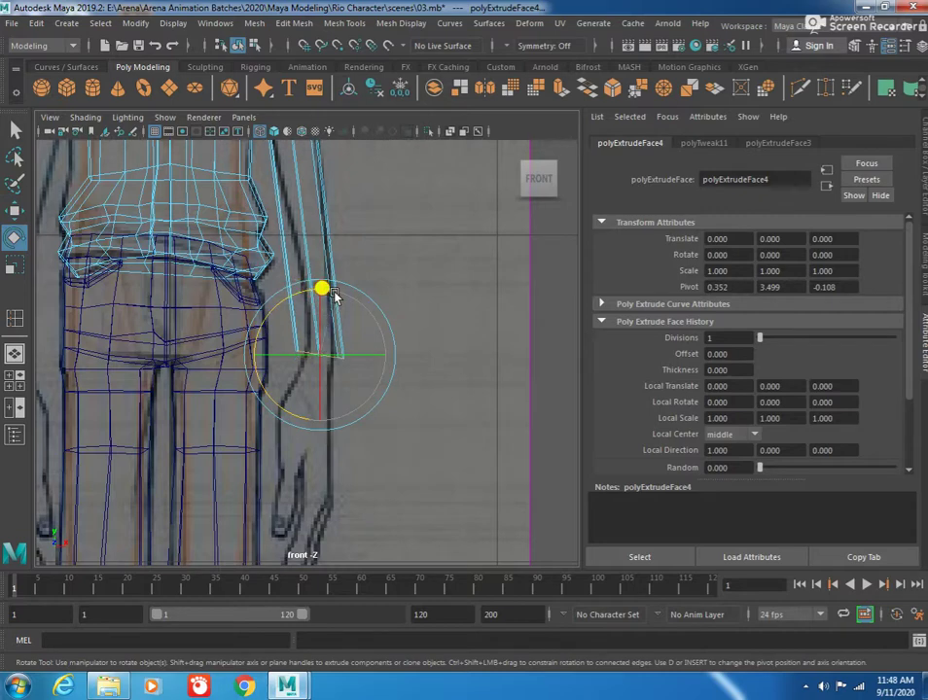
{"action": "key", "text": "r"}
{"action": "left_click_drag", "start_coordinate": [384, 354], "coordinate": [326, 364]}
{"action": "key", "text": "w"}
Step: Return the shirt mesh to object mode and insert an edge loop on the arm
{"action": "middle_click_drag", "start_coordinate": [306, 305], "coordinate": [263, 355], "text": "alt"}
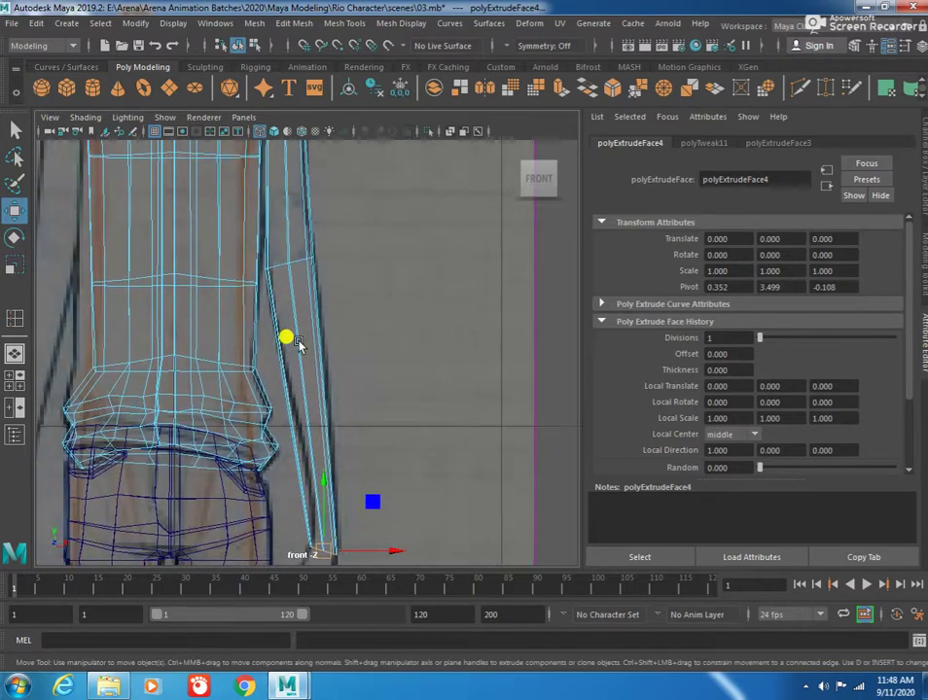
{"action": "middle_click_drag", "start_coordinate": [281, 356], "coordinate": [305, 441], "text": "alt"}
{"action": "left_click", "coordinate": [279, 327]}
{"action": "key", "text": "F8"}
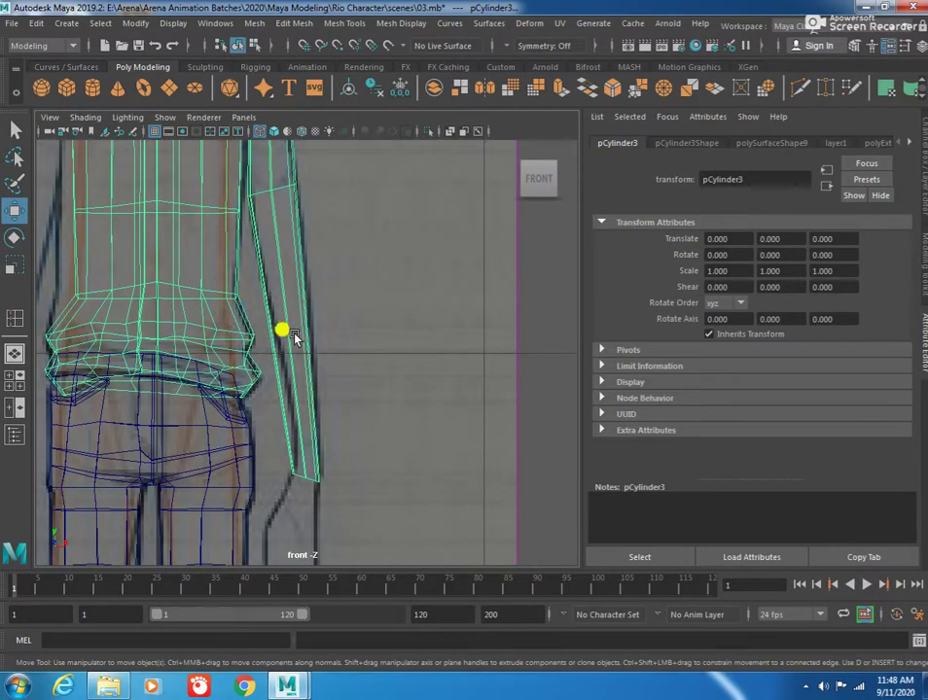
{"action": "right_click_drag", "start_coordinate": [288, 337], "coordinate": [244, 309], "text": "shift"}
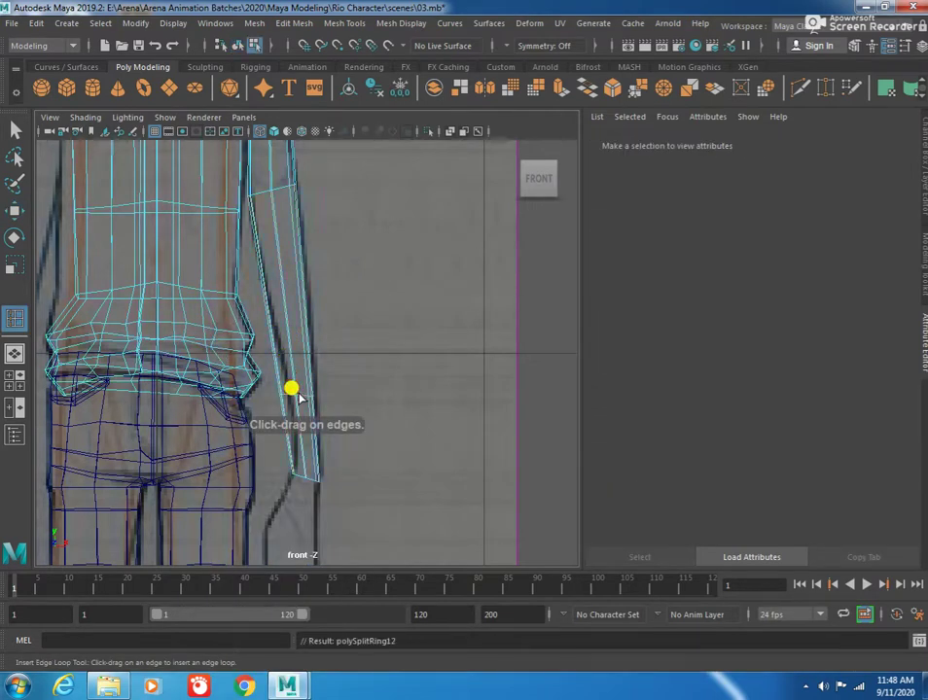
Step: Insert an edge loop across the arm and narrow it to the arm's width
{"action": "left_click", "coordinate": [300, 395]}
{"action": "key", "text": "r"}
{"action": "left_click_drag", "start_coordinate": [362, 396], "coordinate": [299, 418]}
{"action": "key", "text": "w"}
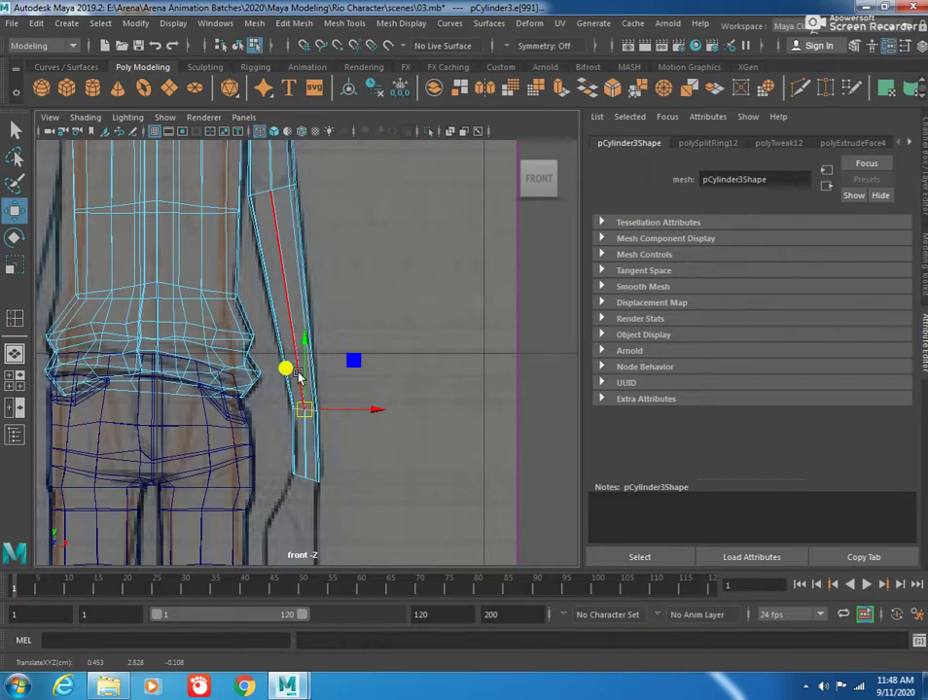
{"action": "mouse_move", "coordinate": [278, 305]}
{"action": "middle_mouse_down", "text": "alt"}
{"action": "mouse_move", "coordinate": [280, 359]}
{"action": "mouse_move", "coordinate": [298, 383]}
{"action": "middle_mouse_up", "text": "alt"}
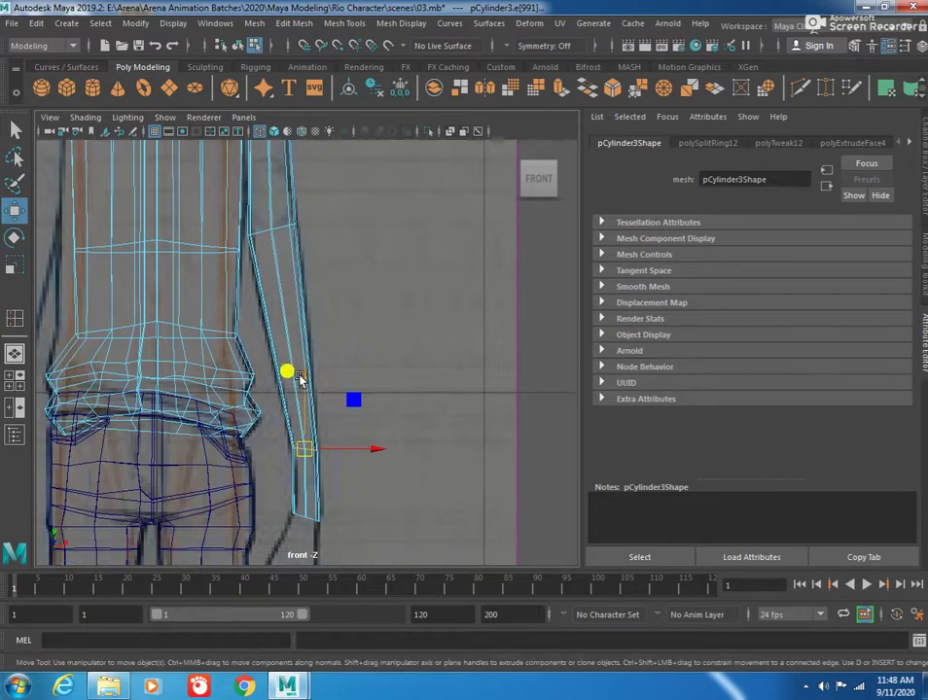
{"action": "right_click", "coordinate": [297, 330]}
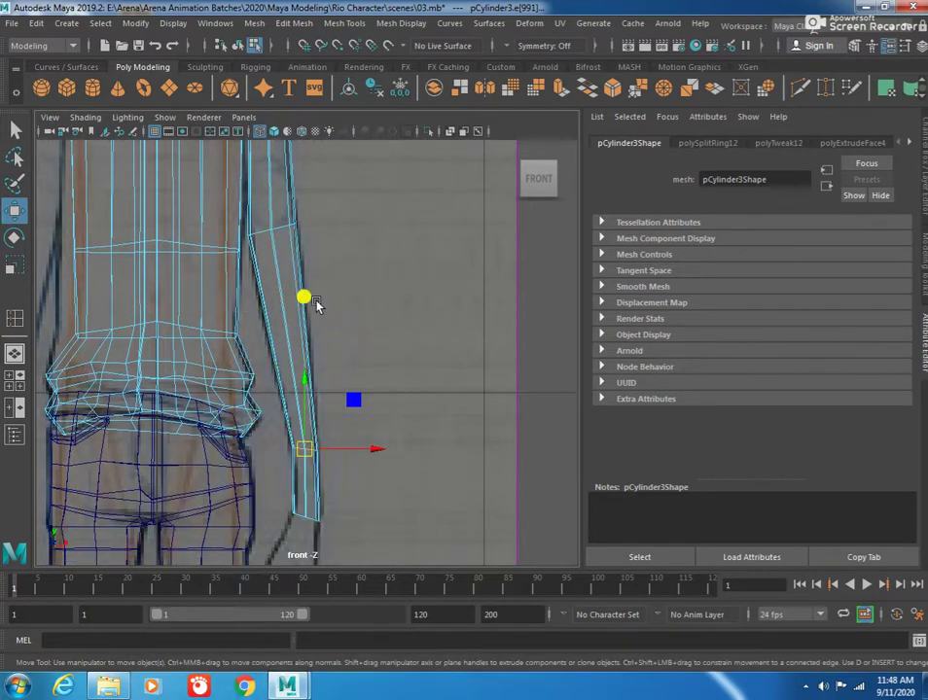
{"action": "right_click", "coordinate": [303, 328], "text": "shift"}
{"action": "right_click_drag", "start_coordinate": [303, 328], "coordinate": [377, 243]}
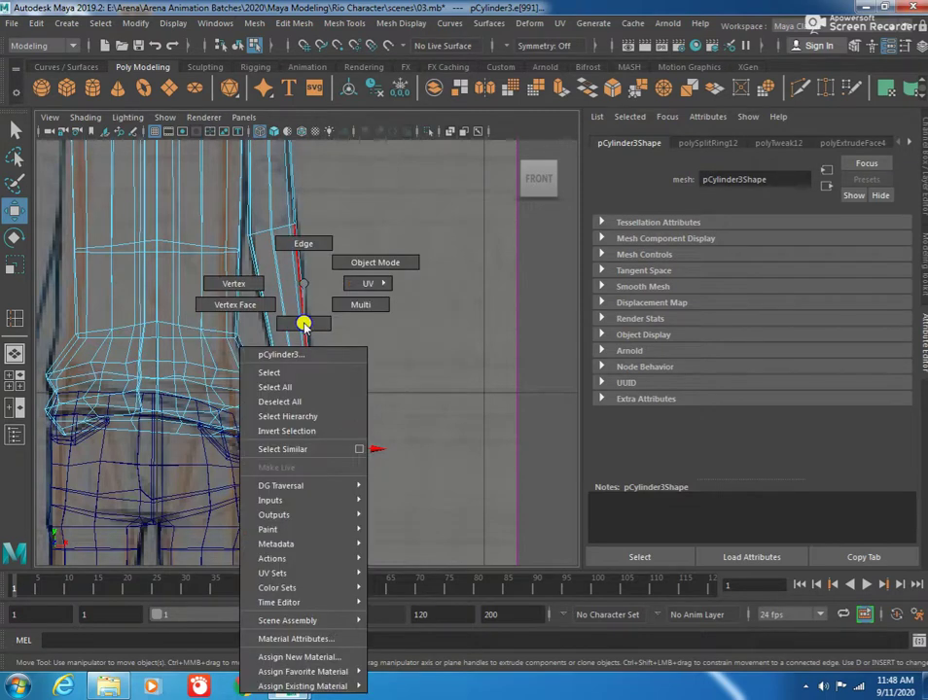
Step: Add a second loop higher on the arm, scale it to fit, and reselect pCylinder3
{"action": "right_click_drag", "start_coordinate": [303, 311], "coordinate": [226, 326], "text": "shift"}
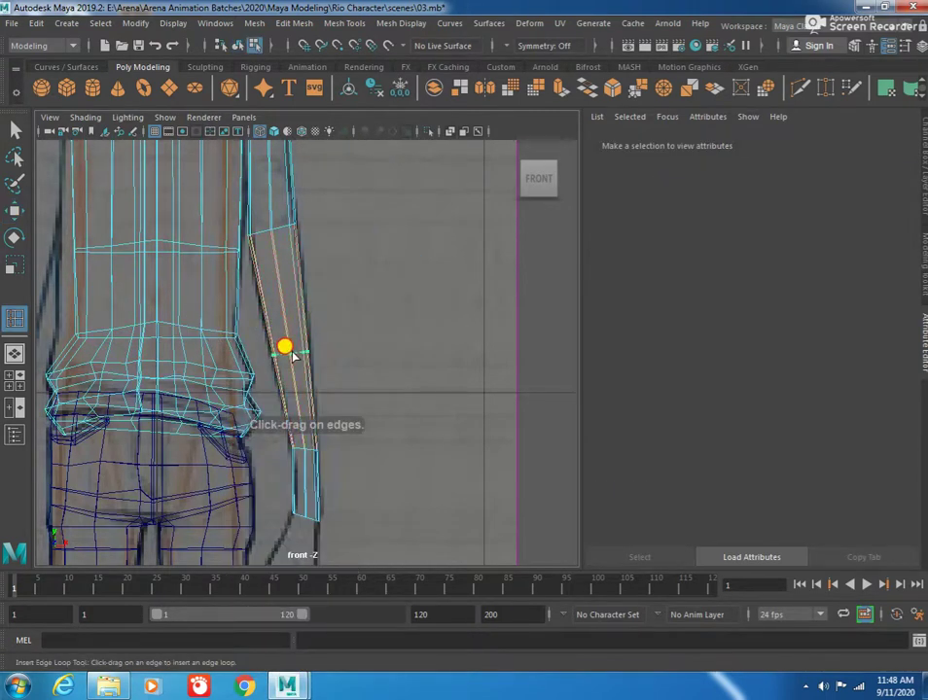
{"action": "left_click", "coordinate": [288, 343]}
{"action": "key", "text": "r"}
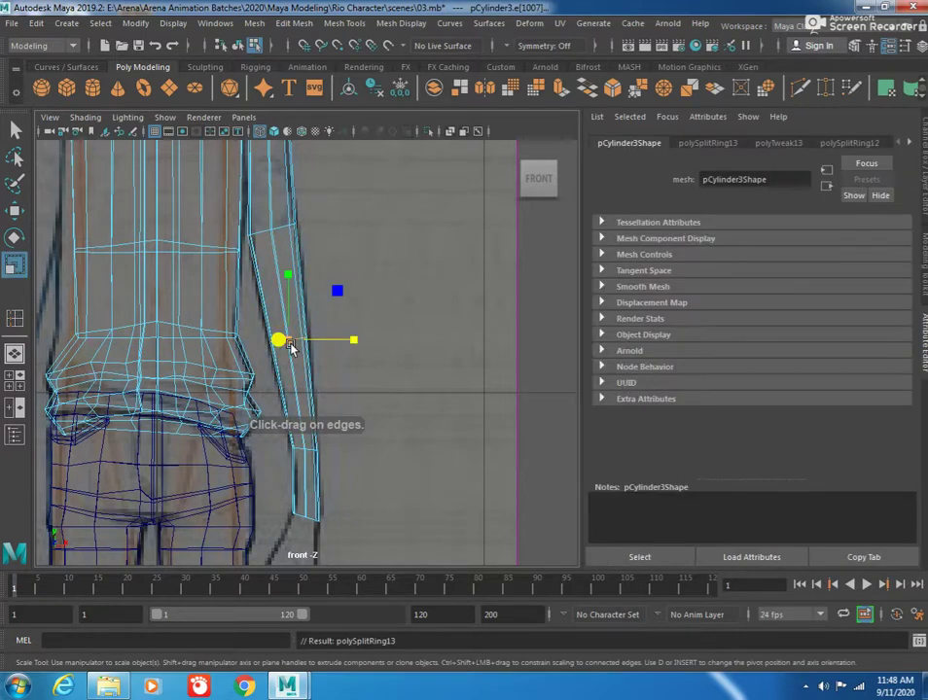
{"action": "left_click_drag", "start_coordinate": [291, 347], "coordinate": [345, 346]}
{"action": "key", "text": "w"}
{"action": "left_click", "coordinate": [284, 346]}
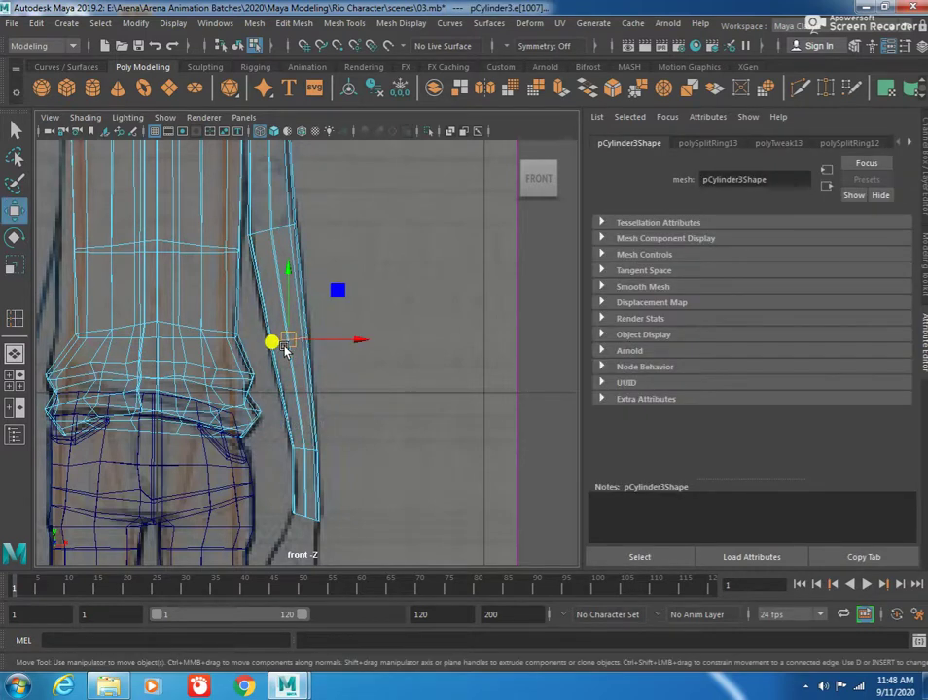
{"action": "key", "text": "r"}
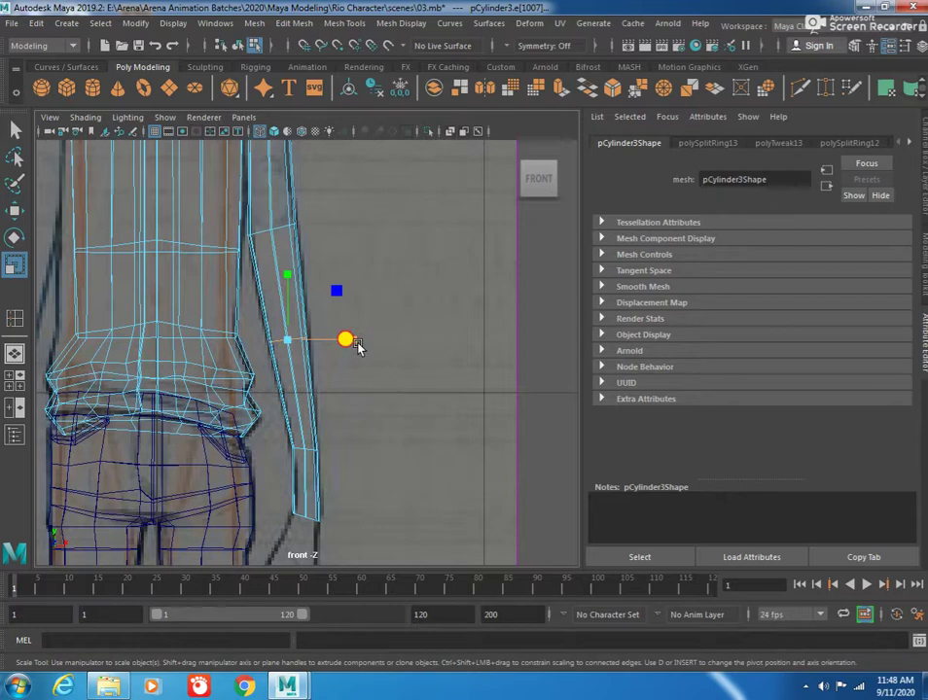
{"action": "middle_click_drag", "start_coordinate": [354, 364], "coordinate": [307, 384], "text": "alt"}
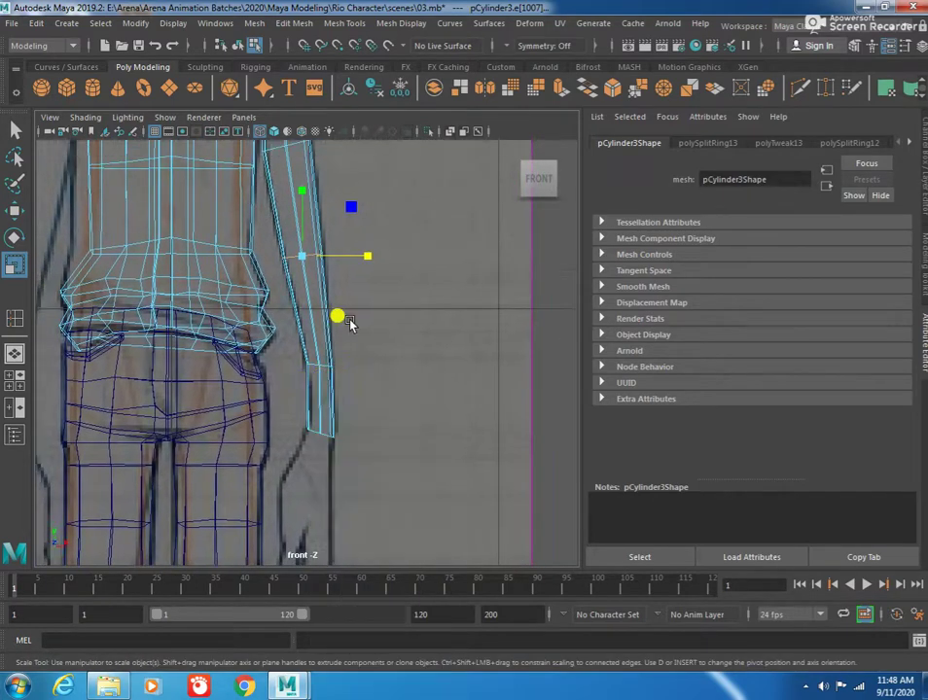
{"action": "left_click", "coordinate": [356, 326]}
{"action": "left_click", "coordinate": [326, 365]}
{"action": "mouse_move", "coordinate": [327, 365]}
{"action": "middle_mouse_down", "text": "alt"}
{"action": "mouse_move", "coordinate": [331, 468]}
{"action": "mouse_move", "coordinate": [265, 290]}
{"action": "mouse_move", "coordinate": [332, 428]}
{"action": "mouse_move", "coordinate": [297, 321]}
{"action": "mouse_move", "coordinate": [295, 363]}
{"action": "mouse_move", "coordinate": [277, 348]}
{"action": "middle_mouse_up", "text": "alt"}
Step: Select the ring of eight vertices near the wrist and frame it in the side view
{"action": "scroll", "coordinate": [387, 271], "scroll_direction": "up", "scroll_amount": 3}
{"action": "key", "text": "space"}
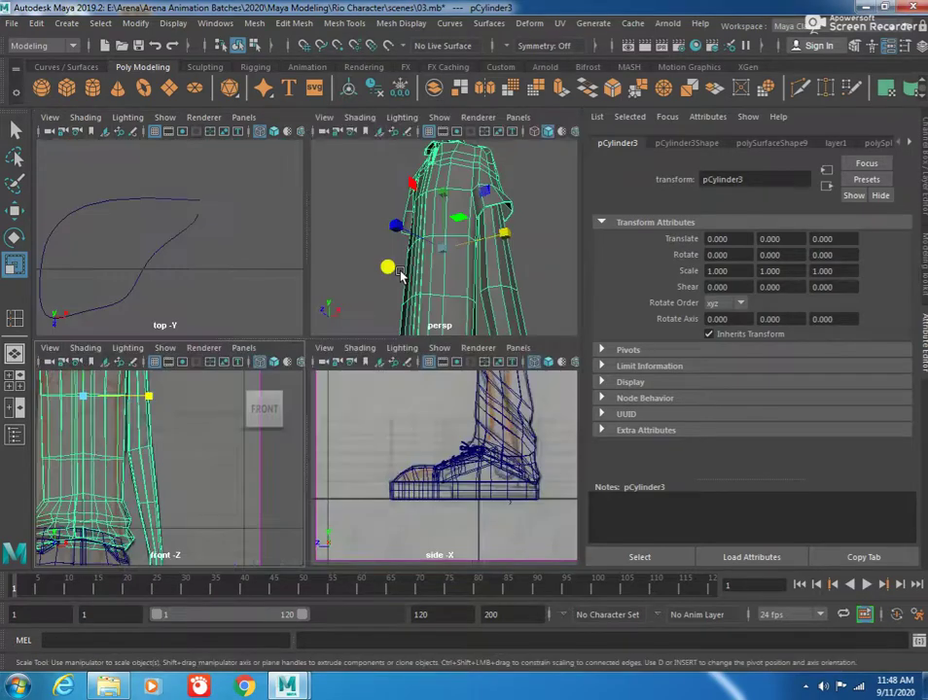
{"action": "key", "text": "space"}
{"action": "mouse_move", "coordinate": [407, 315]}
{"action": "left_mouse_down", "text": "alt"}
{"action": "mouse_move", "coordinate": [337, 289]}
{"action": "mouse_move", "coordinate": [327, 391]}
{"action": "left_mouse_up", "text": "alt"}
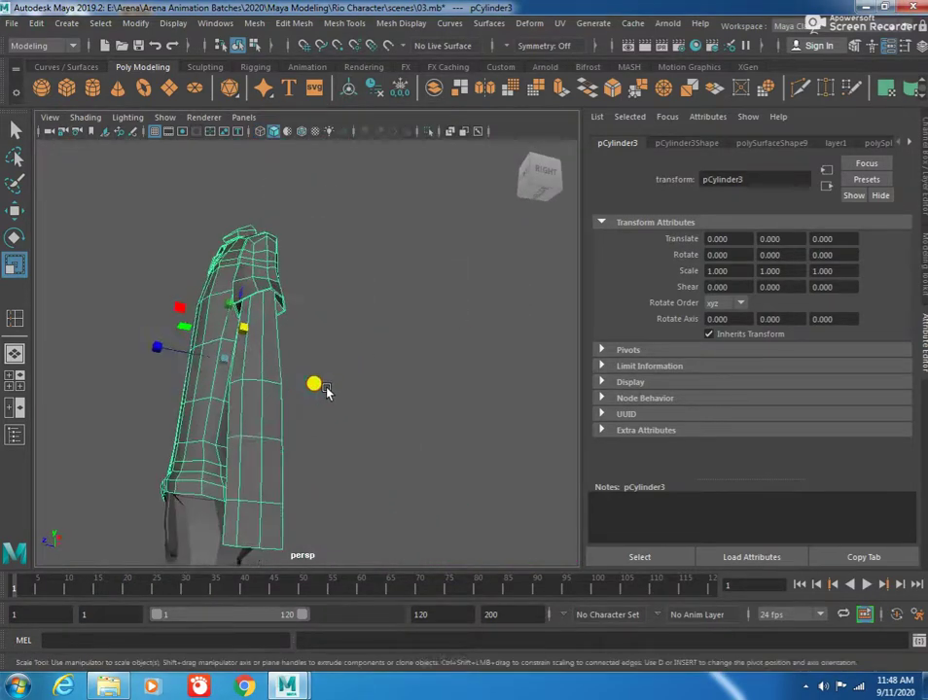
{"action": "key", "text": "space"}
{"action": "key", "text": "space"}
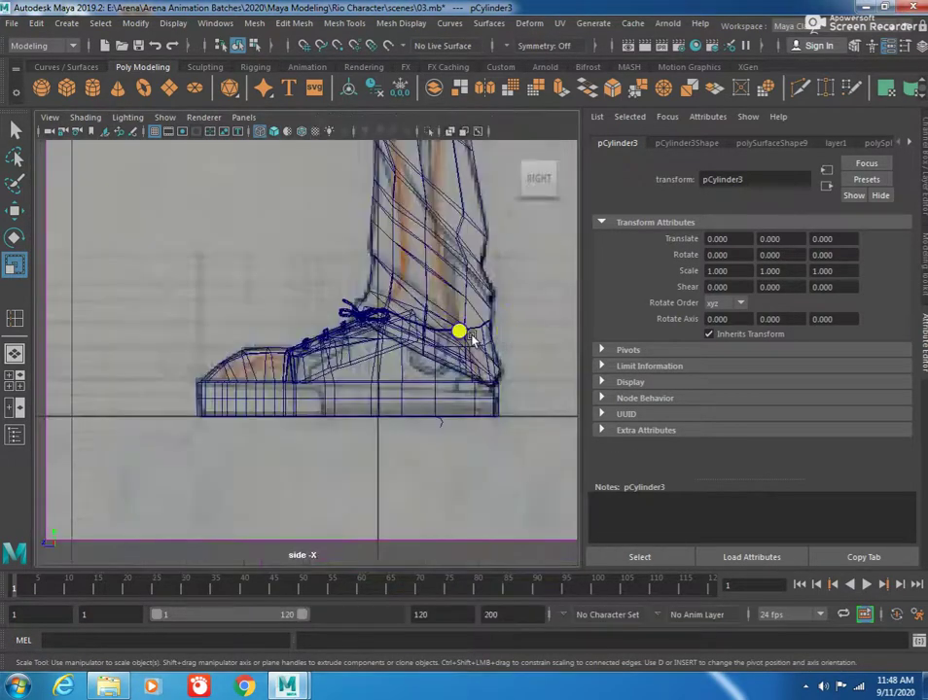
{"action": "scroll", "coordinate": [386, 447], "scroll_direction": "down", "scroll_amount": 5}
{"action": "scroll", "coordinate": [297, 335], "scroll_direction": "up", "scroll_amount": 2}
{"action": "scroll", "coordinate": [297, 329], "scroll_direction": "up", "scroll_amount": 2}
{"action": "scroll", "coordinate": [434, 365], "scroll_direction": "up", "scroll_amount": 2}
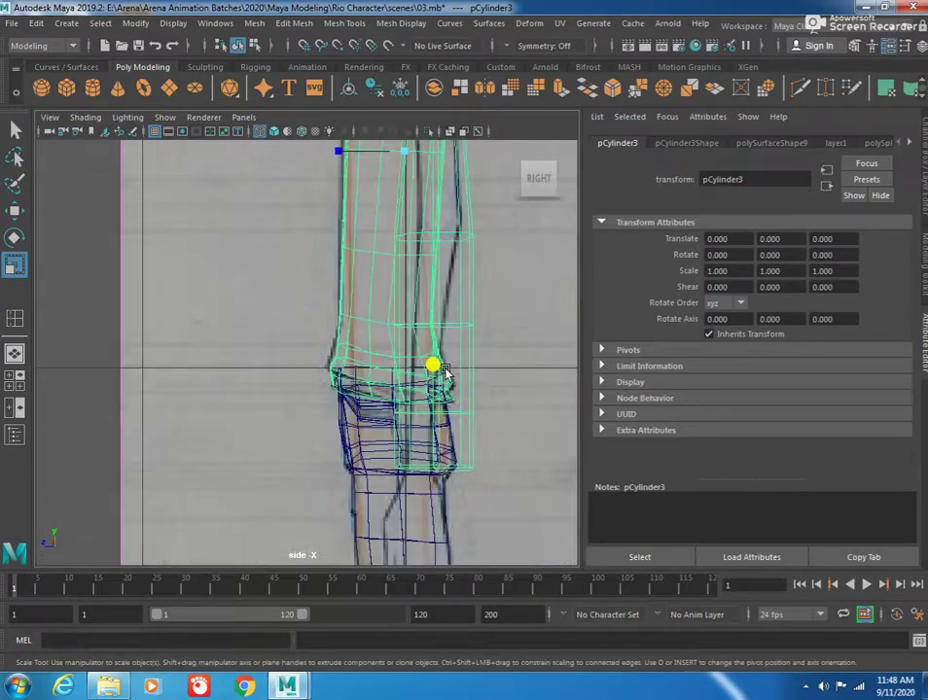
{"action": "left_click", "coordinate": [331, 320]}
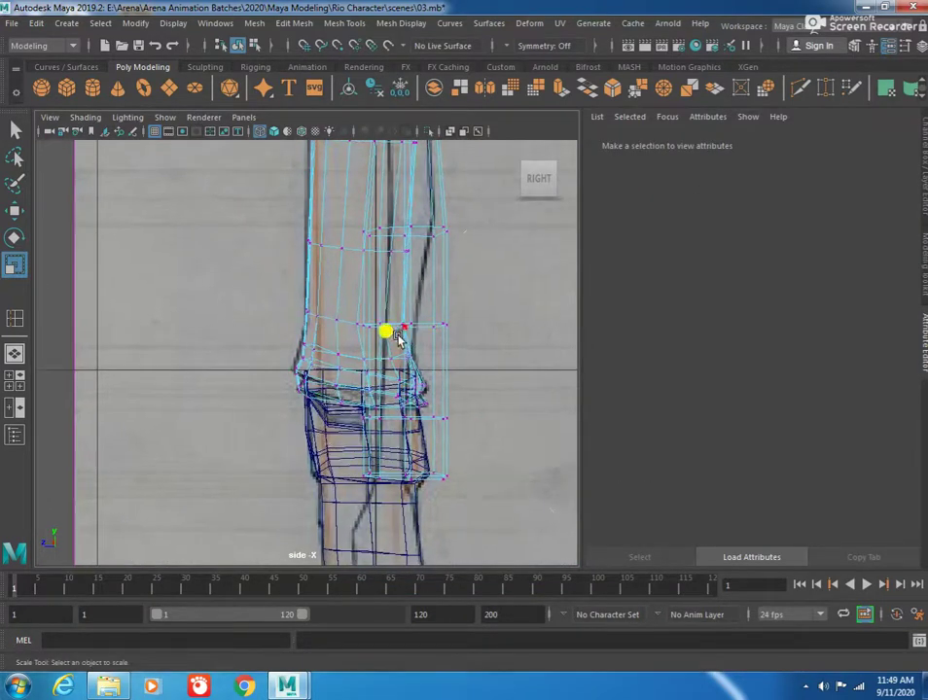
{"action": "key", "text": "space"}
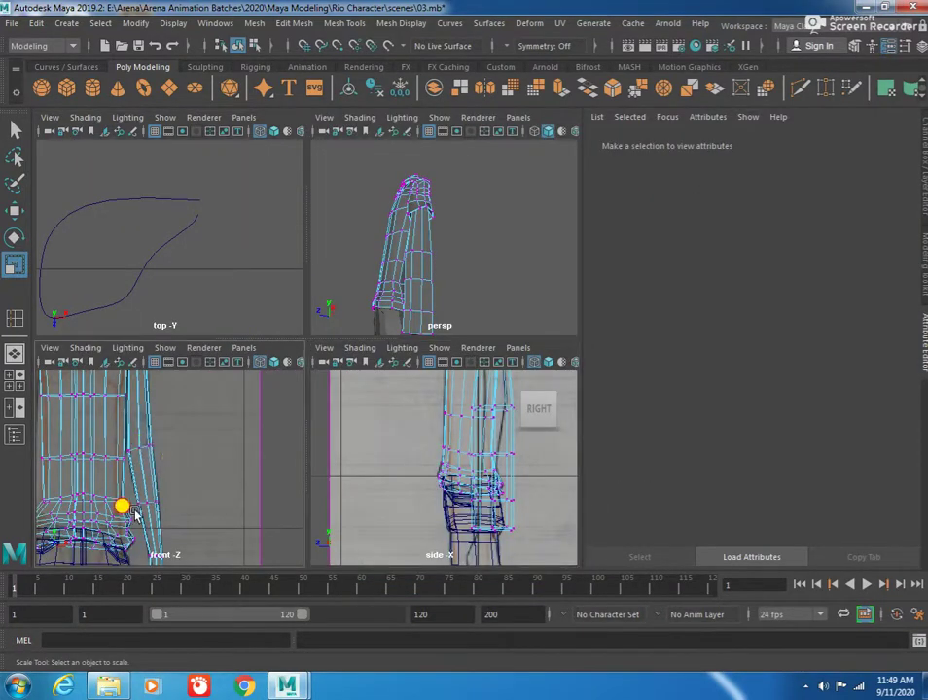
{"action": "left_click_drag", "start_coordinate": [389, 433], "coordinate": [442, 491]}
{"action": "key", "text": "space"}
{"action": "middle_click_drag", "start_coordinate": [344, 388], "coordinate": [328, 403], "text": "alt"}
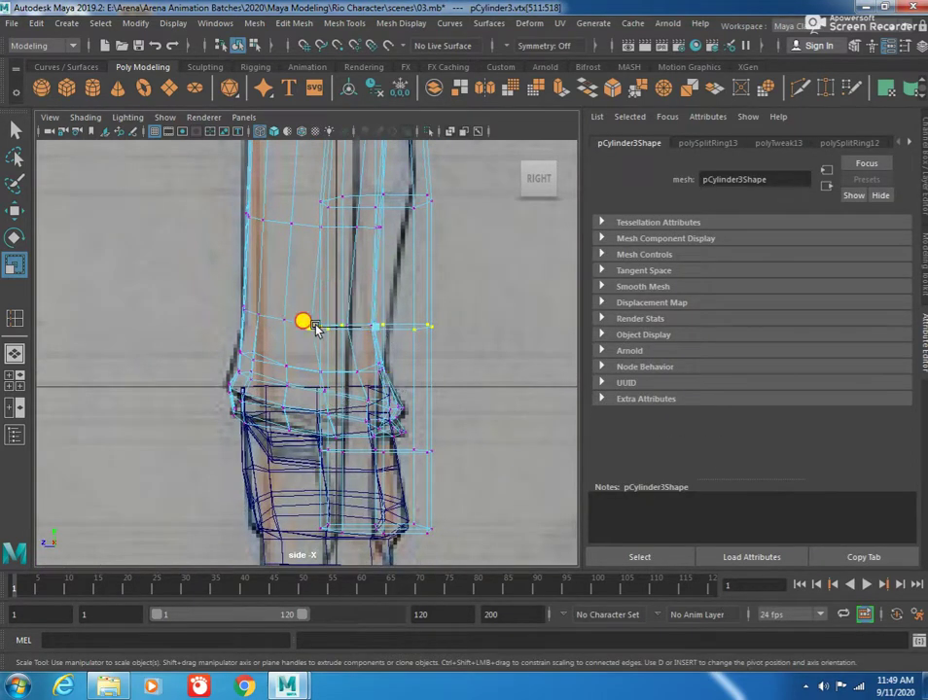
Step: Narrow the wrist ring front to back, then pull the next ring up inward onto the reference
{"action": "key", "text": "w"}
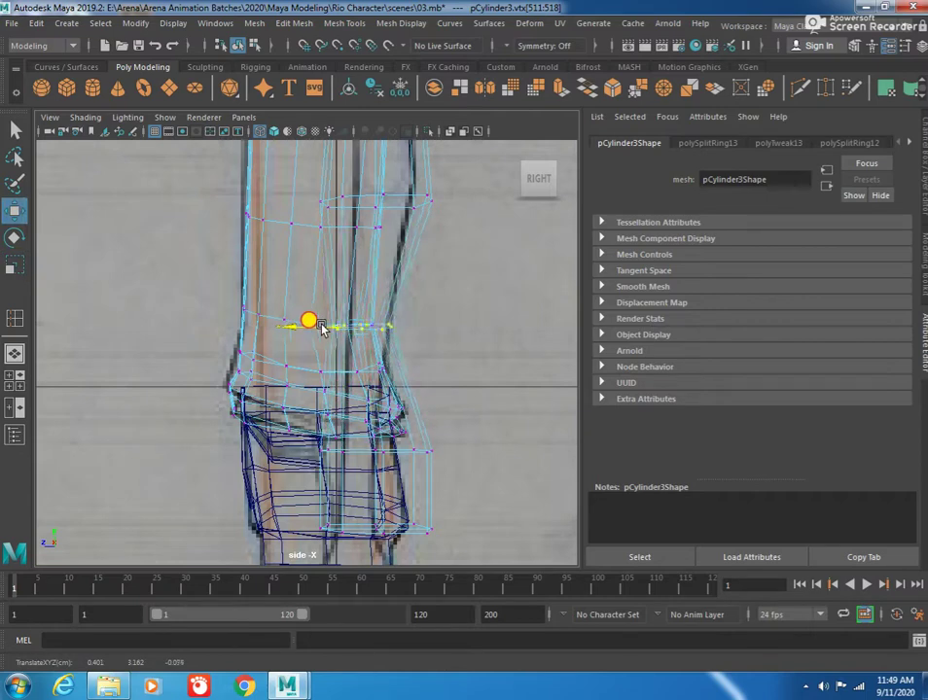
{"action": "key", "text": "r"}
{"action": "left_click_drag", "start_coordinate": [336, 328], "coordinate": [304, 327]}
{"action": "key", "text": "w"}
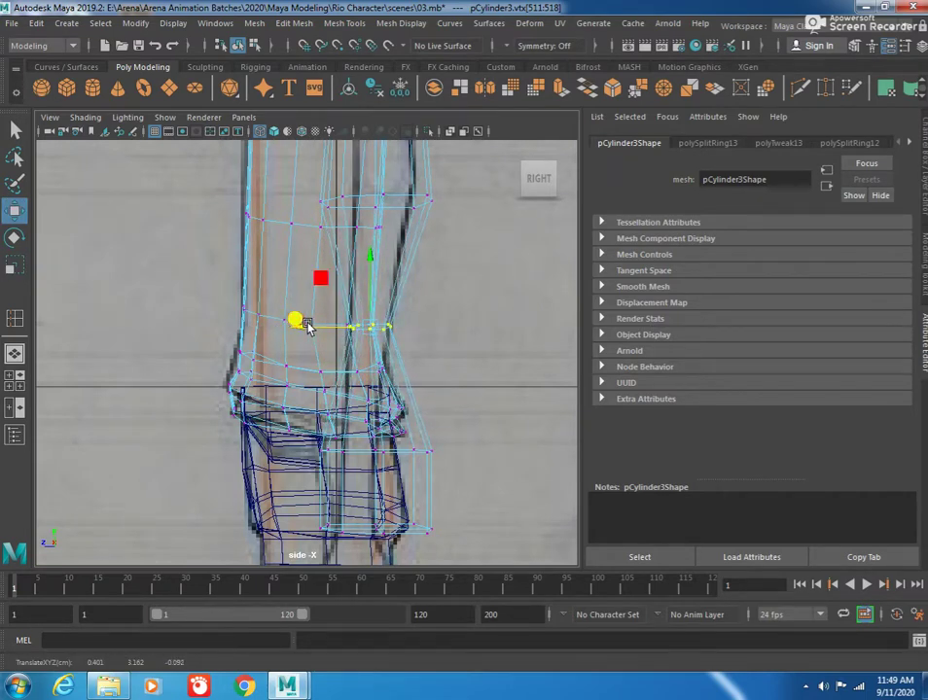
{"action": "key", "text": "Up"}
{"action": "middle_click_drag", "start_coordinate": [309, 269], "coordinate": [284, 392], "text": "alt"}
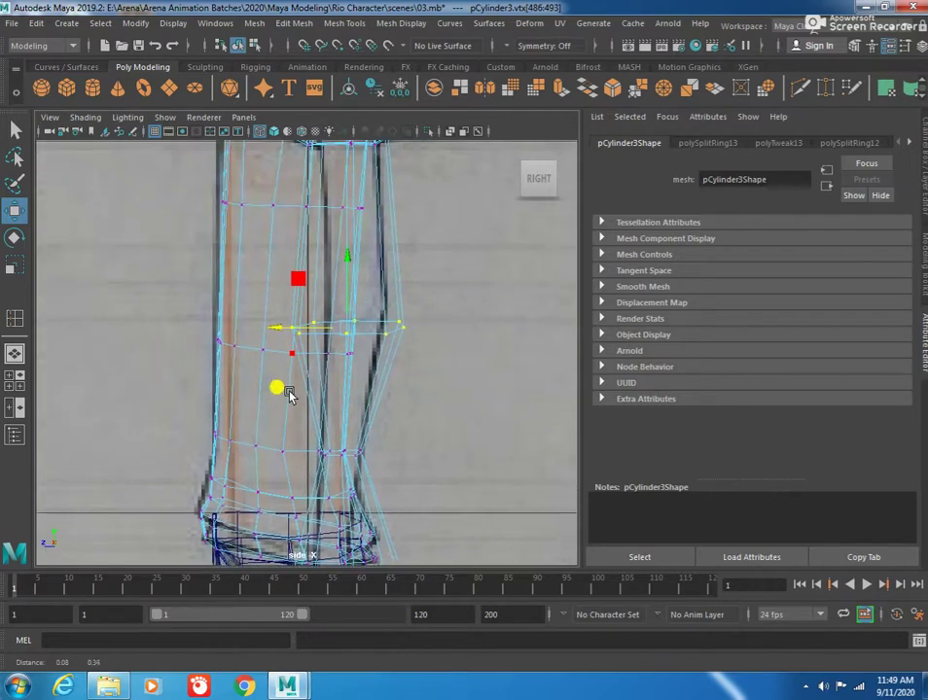
{"action": "key", "text": "r"}
{"action": "mouse_move", "coordinate": [286, 335]}
{"action": "left_mouse_down"}
{"action": "mouse_move", "coordinate": [317, 329]}
{"action": "mouse_move", "coordinate": [308, 334]}
{"action": "left_mouse_up"}
{"action": "key", "text": "w"}
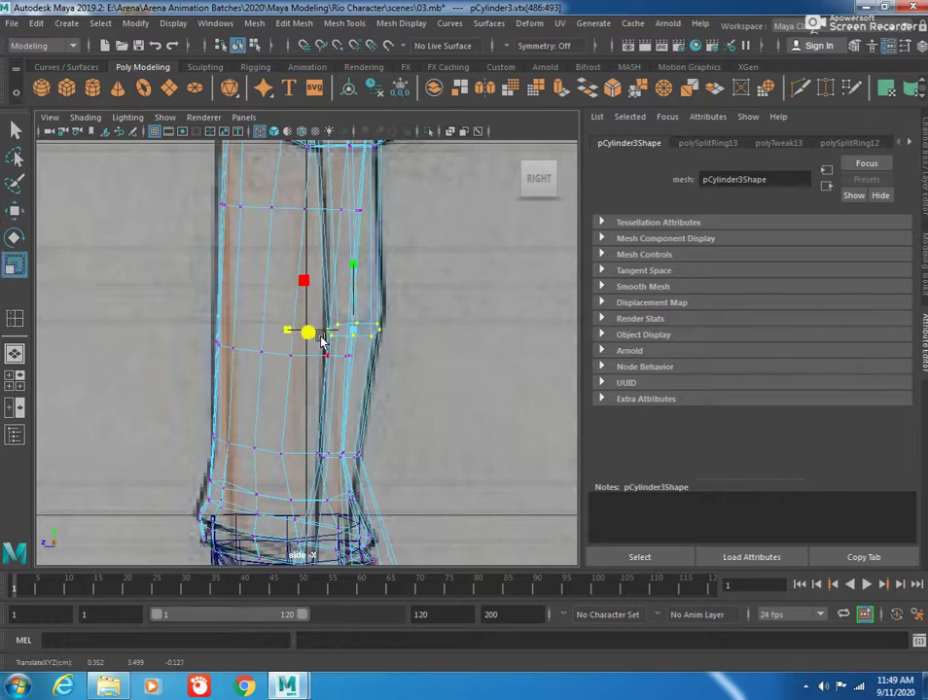
{"action": "left_click_drag", "start_coordinate": [299, 334], "coordinate": [297, 337]}
{"action": "mouse_move", "coordinate": [358, 342]}
{"action": "left_mouse_down"}
{"action": "mouse_move", "coordinate": [381, 332]}
{"action": "mouse_move", "coordinate": [367, 353]}
{"action": "left_mouse_up"}
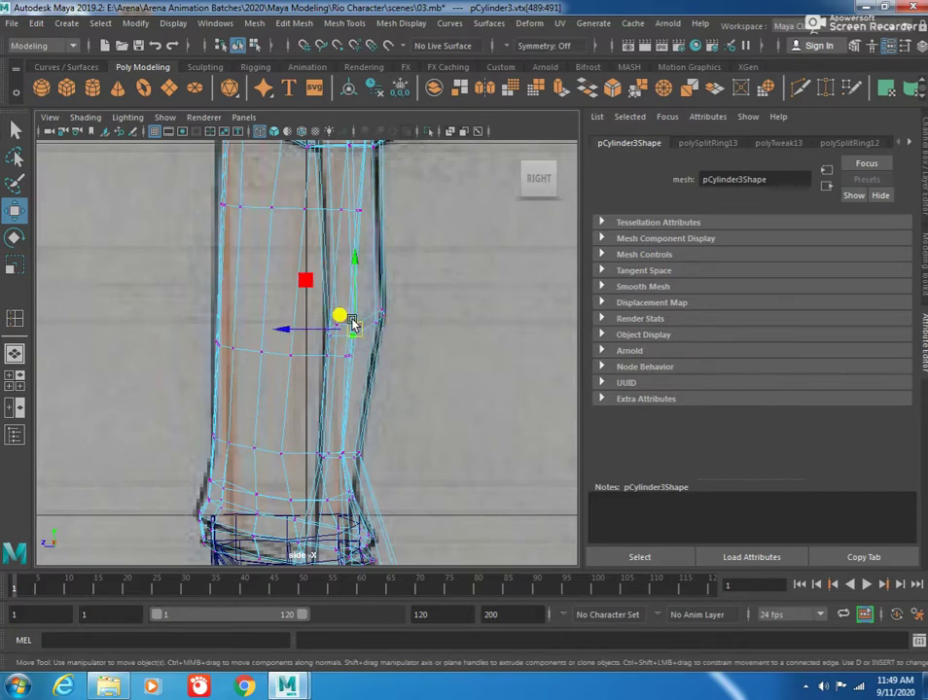
Step: Nudge the selected vertex up slightly and reframe the views on the wrist
{"action": "key", "text": "space"}
{"action": "mouse_move", "coordinate": [191, 400]}
{"action": "middle_mouse_down", "text": "alt"}
{"action": "mouse_move", "coordinate": [205, 447]}
{"action": "mouse_move", "coordinate": [272, 470]}
{"action": "mouse_move", "coordinate": [242, 450]}
{"action": "mouse_move", "coordinate": [205, 519]}
{"action": "mouse_move", "coordinate": [212, 512]}
{"action": "middle_mouse_up", "text": "alt"}
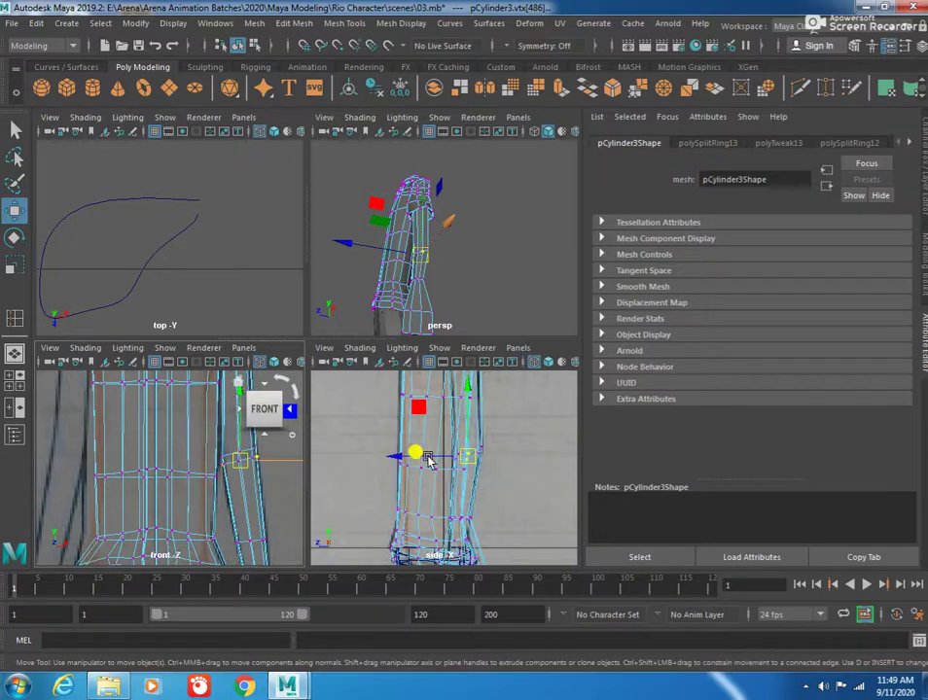
{"action": "left_click_drag", "start_coordinate": [470, 460], "coordinate": [469, 454]}
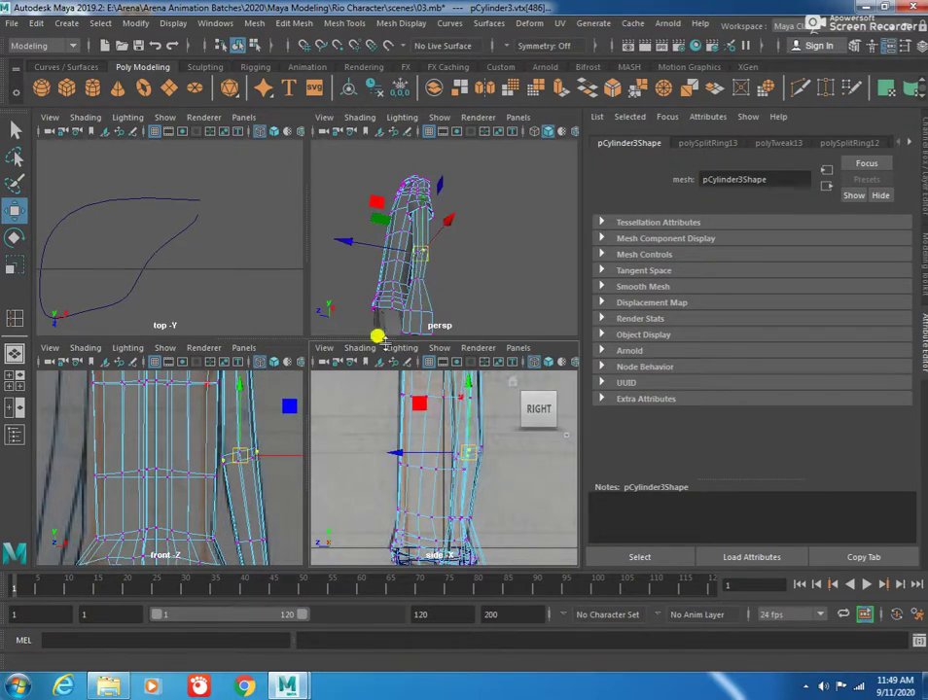
{"action": "mouse_move", "coordinate": [406, 297]}
{"action": "left_mouse_down", "text": "alt"}
{"action": "mouse_move", "coordinate": [429, 249]}
{"action": "mouse_move", "coordinate": [480, 275]}
{"action": "mouse_move", "coordinate": [332, 325]}
{"action": "left_mouse_up", "text": "alt"}
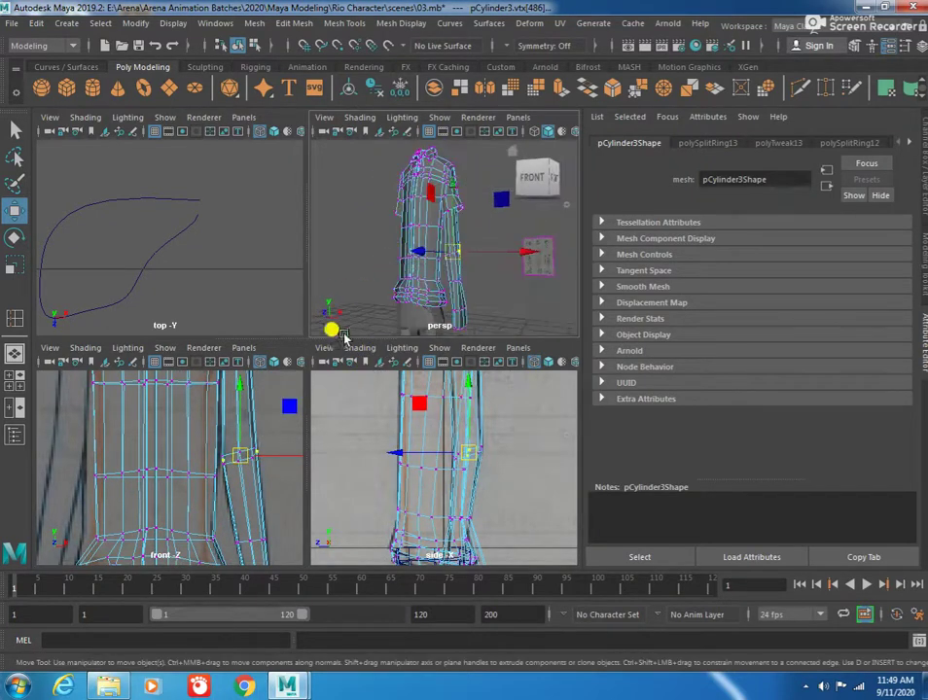
{"action": "mouse_move", "coordinate": [450, 321]}
{"action": "left_mouse_down", "text": "alt"}
{"action": "mouse_move", "coordinate": [451, 296]}
{"action": "mouse_move", "coordinate": [422, 296]}
{"action": "left_mouse_up", "text": "alt"}
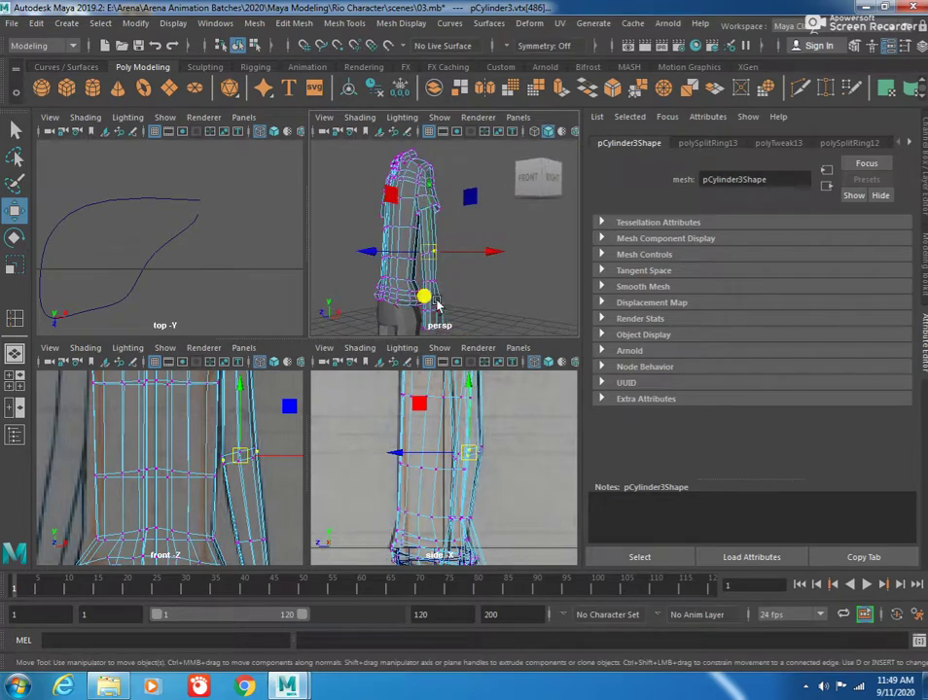
{"action": "scroll", "coordinate": [241, 446], "scroll_direction": "up", "scroll_amount": 2}
{"action": "scroll", "coordinate": [240, 446], "scroll_direction": "up", "scroll_amount": 1}
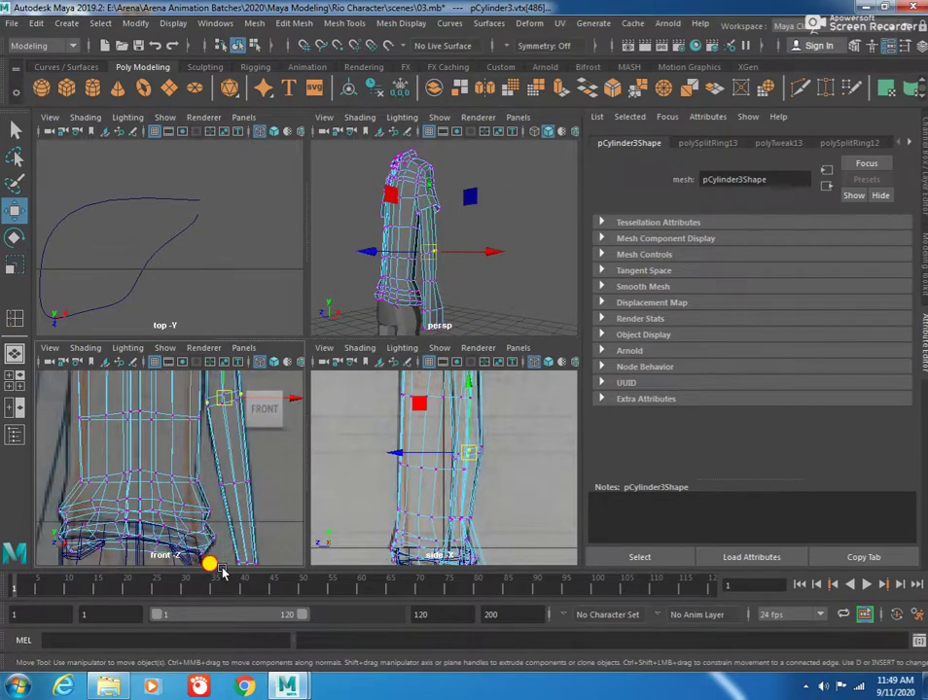
{"action": "middle_click_drag", "start_coordinate": [240, 562], "coordinate": [246, 482], "text": "alt"}
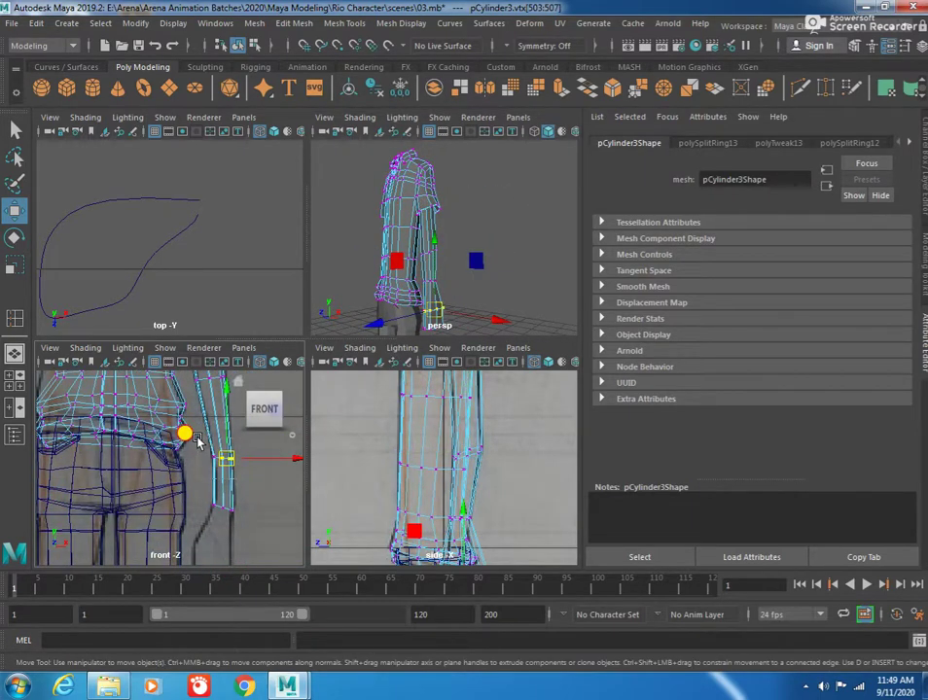
{"action": "key", "text": "space"}
{"action": "middle_click_drag", "start_coordinate": [386, 464], "coordinate": [346, 363], "text": "alt"}
{"action": "scroll", "coordinate": [301, 438], "scroll_direction": "up", "scroll_amount": 1}
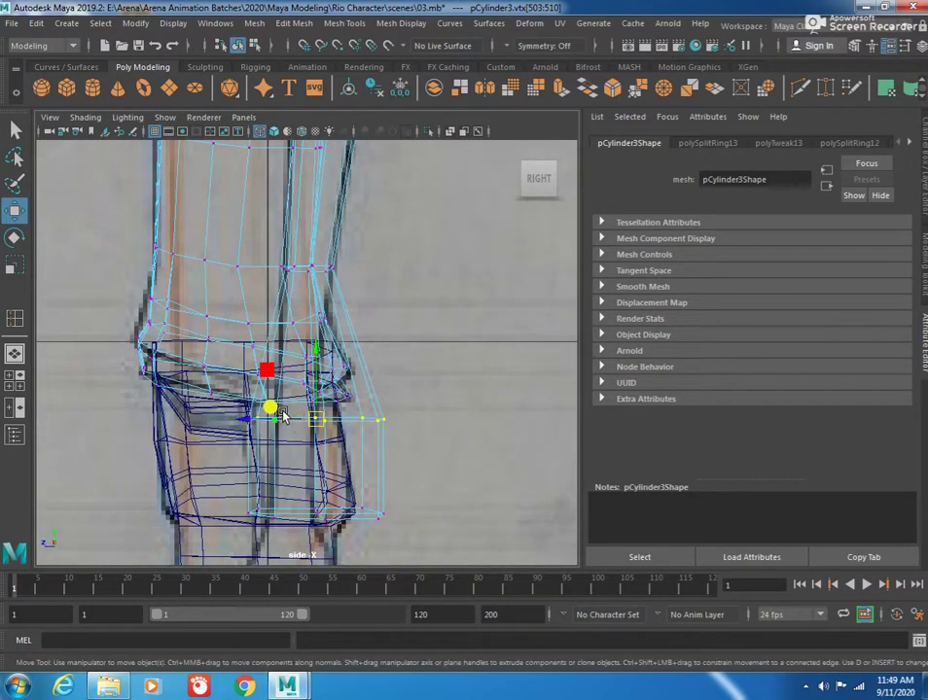
Step: Narrow and slightly flatten the arm's lower vertex ring in the side view
{"action": "key", "text": "r"}
{"action": "left_click_drag", "start_coordinate": [250, 425], "coordinate": [281, 425]}
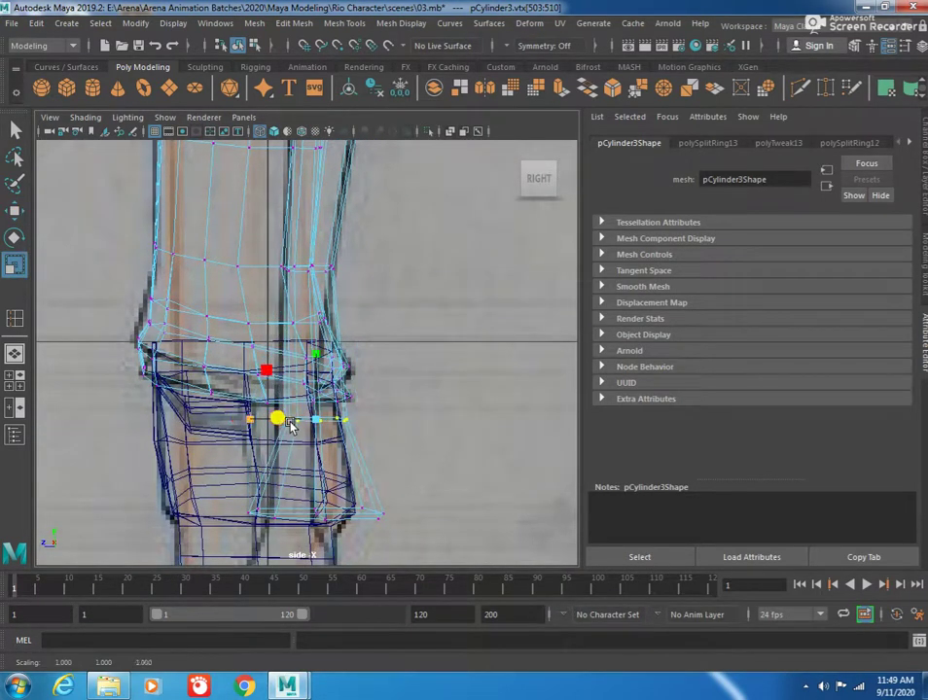
{"action": "key", "text": "w"}
{"action": "key", "text": "r"}
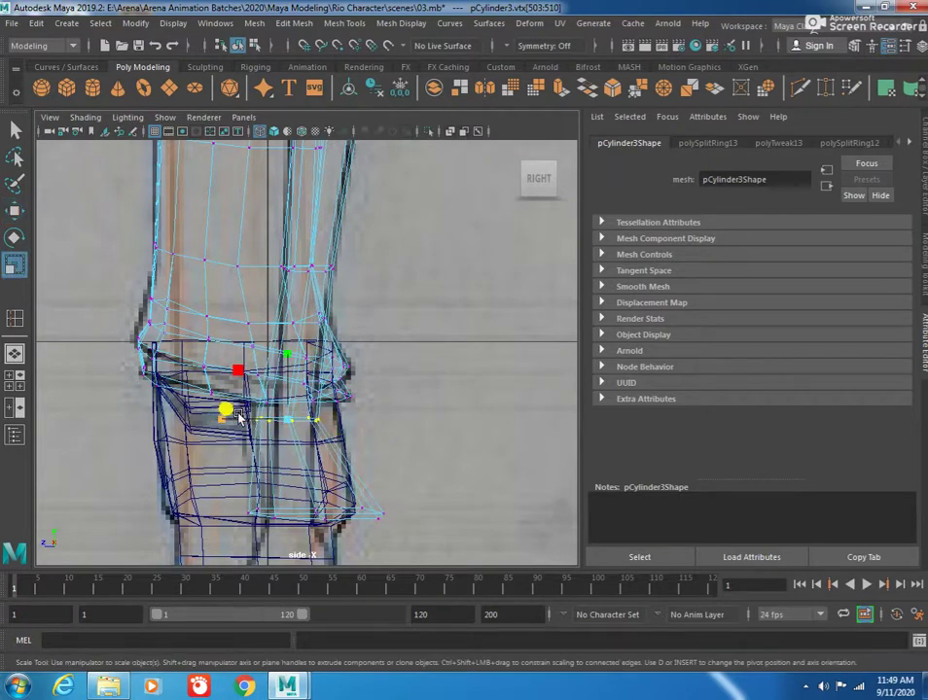
{"action": "left_click_drag", "start_coordinate": [261, 420], "coordinate": [226, 424]}
{"action": "key", "text": "w"}
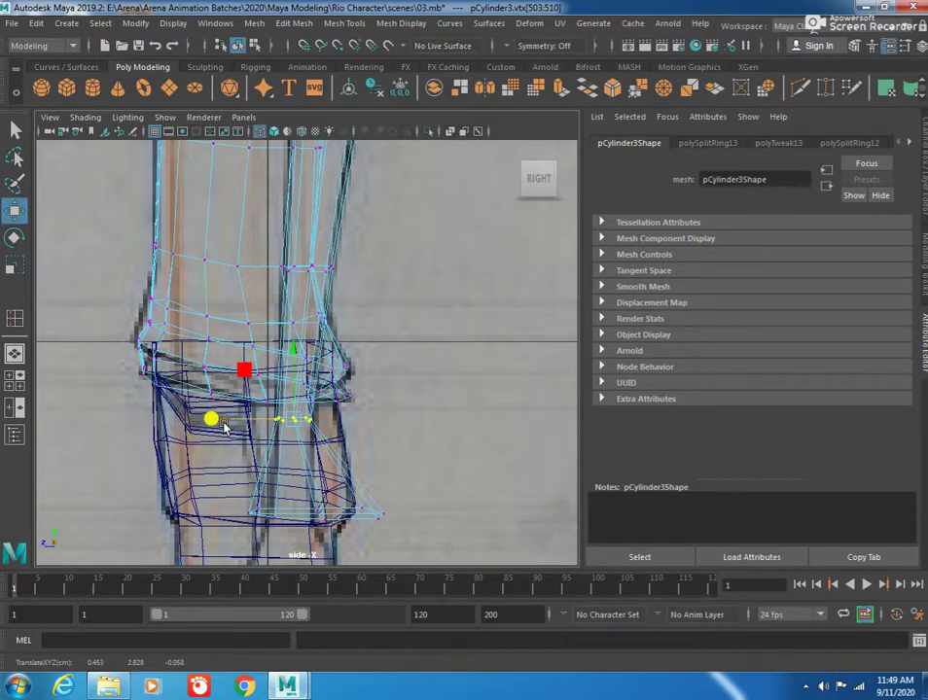
{"action": "key", "text": "r"}
{"action": "left_click_drag", "start_coordinate": [222, 422], "coordinate": [231, 431]}
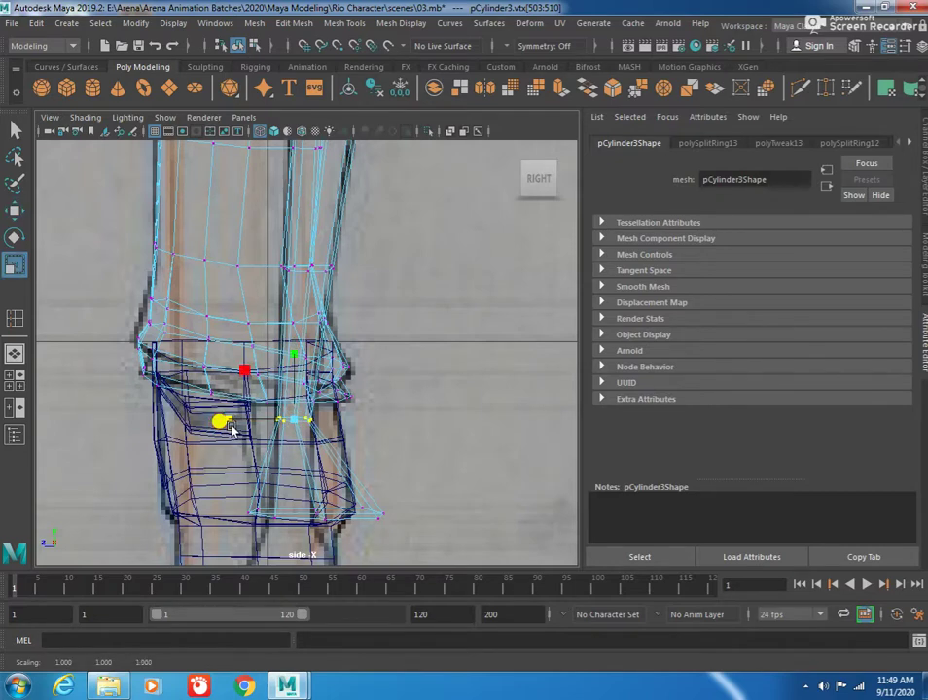
Step: Reselect the lower ring of arm vertices and squash it inward and flatter front to back
{"action": "key", "text": "space"}
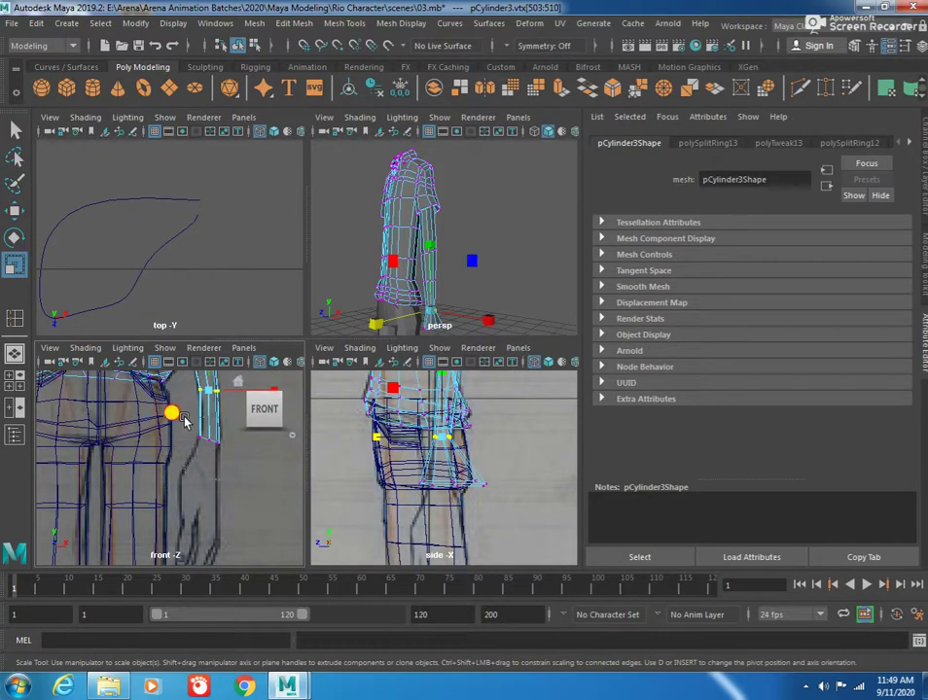
{"action": "left_click_drag", "start_coordinate": [491, 472], "coordinate": [350, 501]}
{"action": "key", "text": "space"}
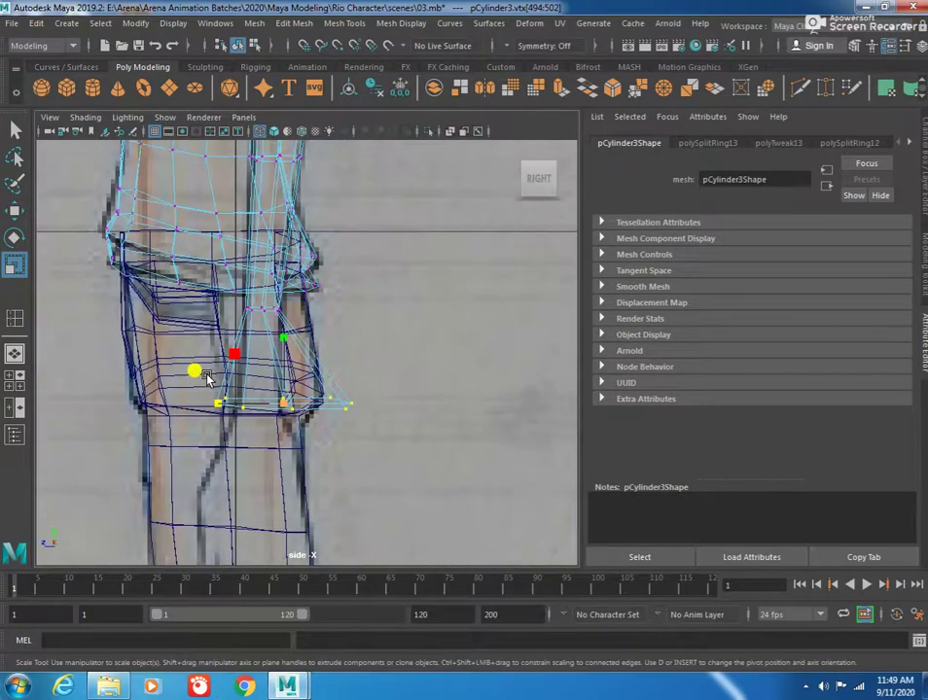
{"action": "left_click_drag", "start_coordinate": [225, 406], "coordinate": [209, 406]}
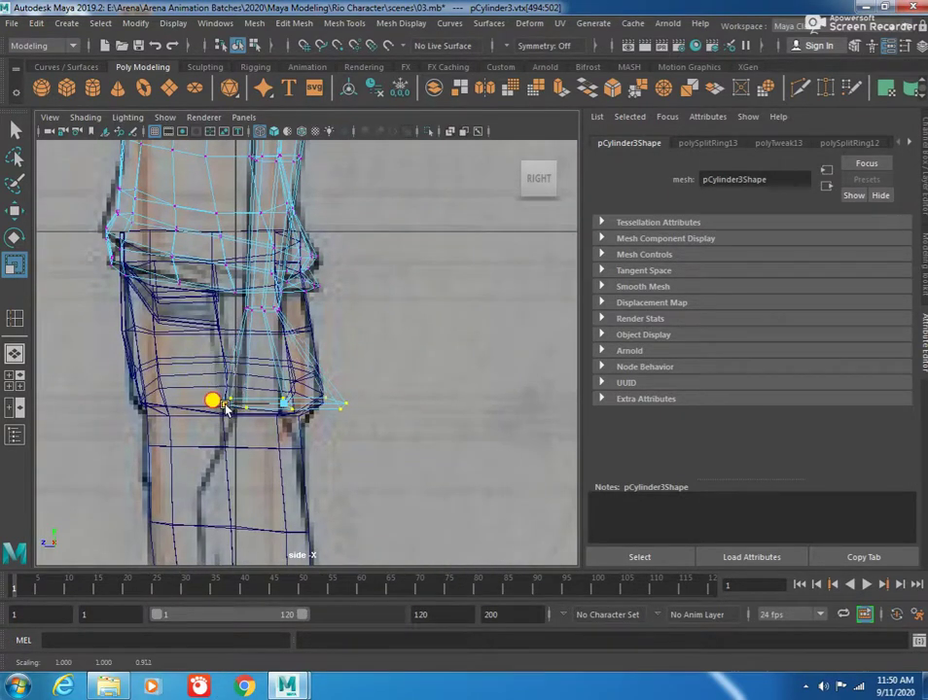
{"action": "key", "text": "w"}
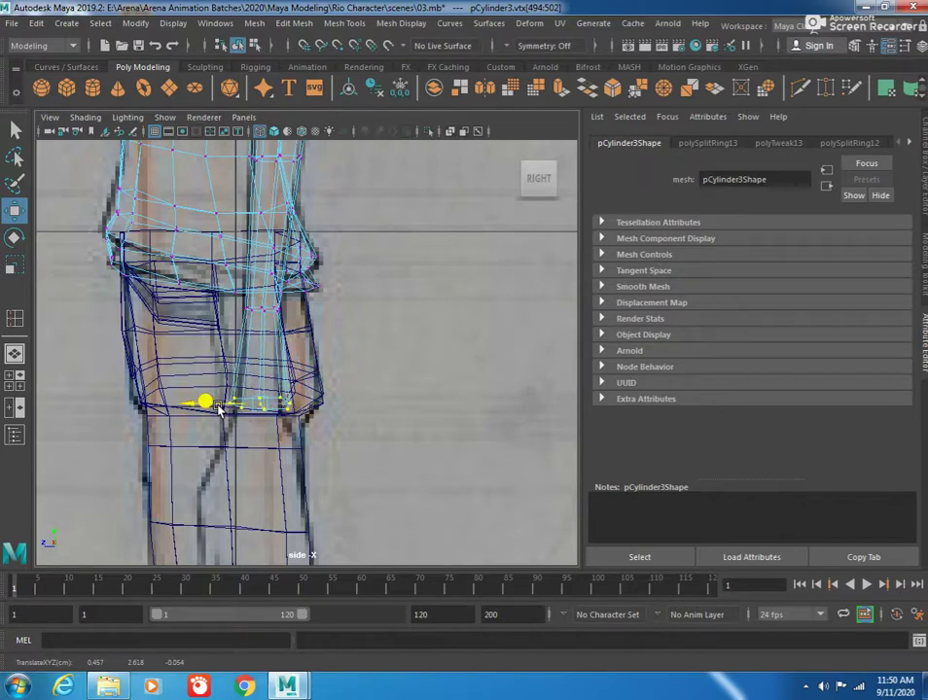
{"action": "key", "text": "r"}
{"action": "mouse_move", "coordinate": [190, 404]}
{"action": "left_mouse_down"}
{"action": "mouse_move", "coordinate": [212, 407]}
{"action": "mouse_move", "coordinate": [199, 412]}
{"action": "left_mouse_up"}
{"action": "key", "text": "w"}
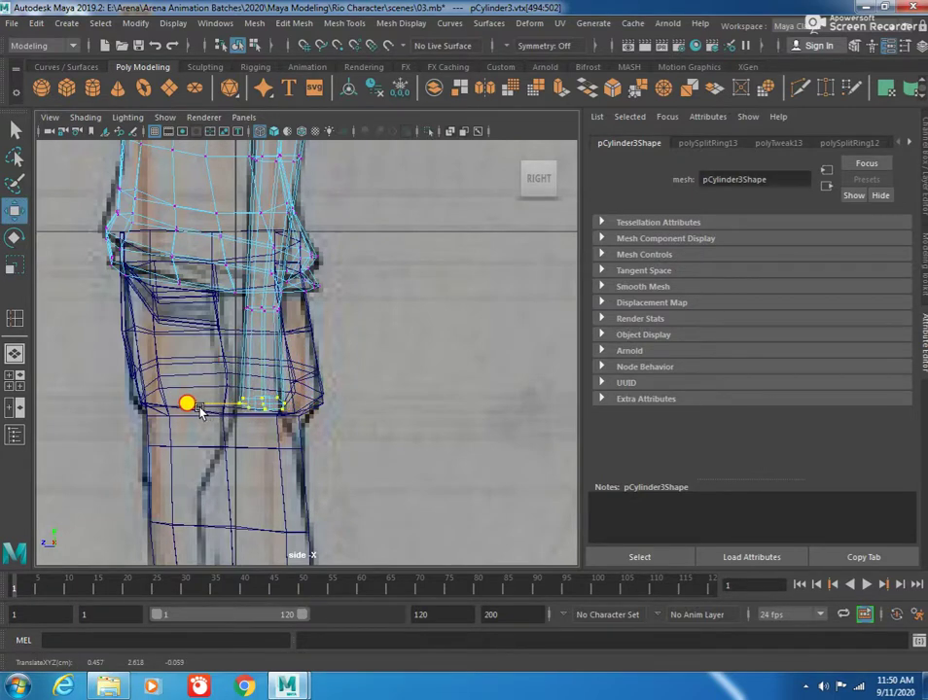
{"action": "middle_click_drag", "start_coordinate": [278, 392], "coordinate": [284, 429], "text": "alt"}
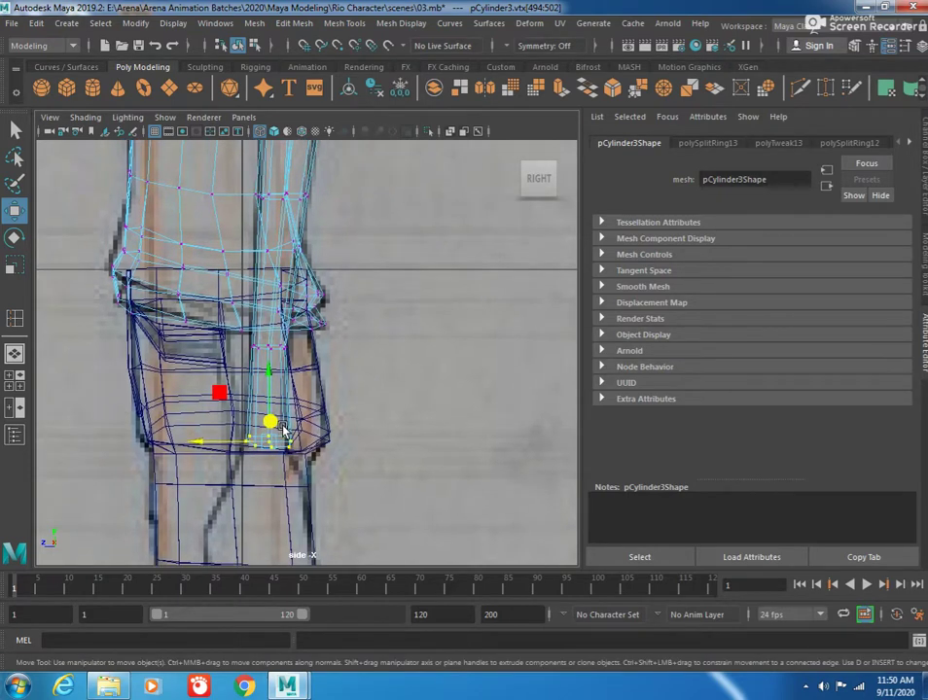
{"action": "key", "text": "space"}
{"action": "mouse_move", "coordinate": [207, 481]}
{"action": "middle_mouse_down", "text": "alt"}
{"action": "mouse_move", "coordinate": [190, 502]}
{"action": "mouse_move", "coordinate": [191, 538]}
{"action": "middle_mouse_up", "text": "alt"}
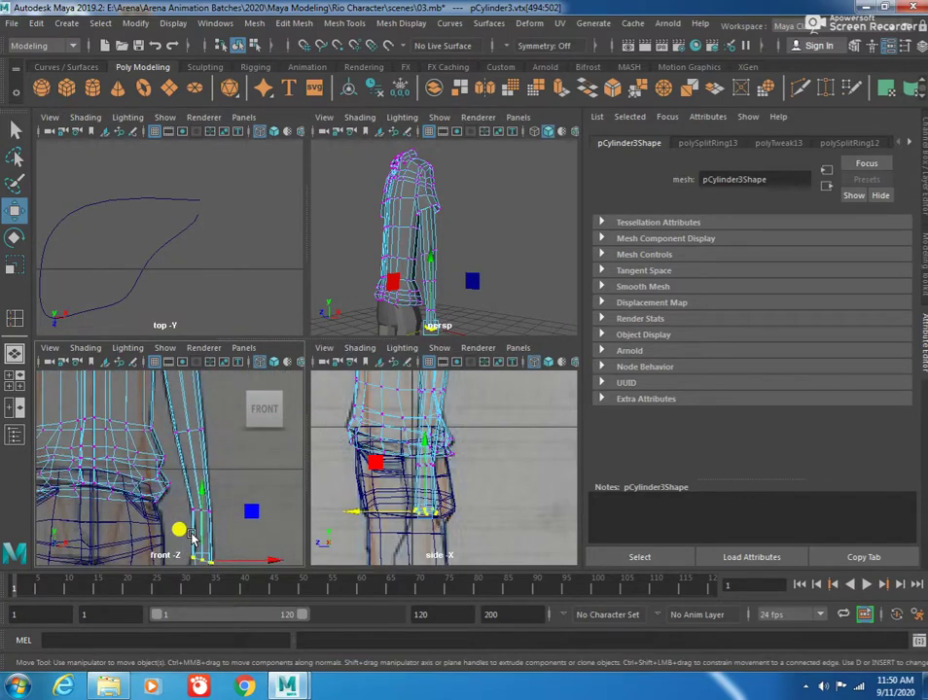
Step: Orbit and pan the views to inspect the arm's end from the side
{"action": "mouse_move", "coordinate": [372, 285]}
{"action": "middle_mouse_down", "text": "alt"}
{"action": "mouse_move", "coordinate": [383, 251]}
{"action": "mouse_move", "coordinate": [422, 265]}
{"action": "middle_mouse_up", "text": "alt"}
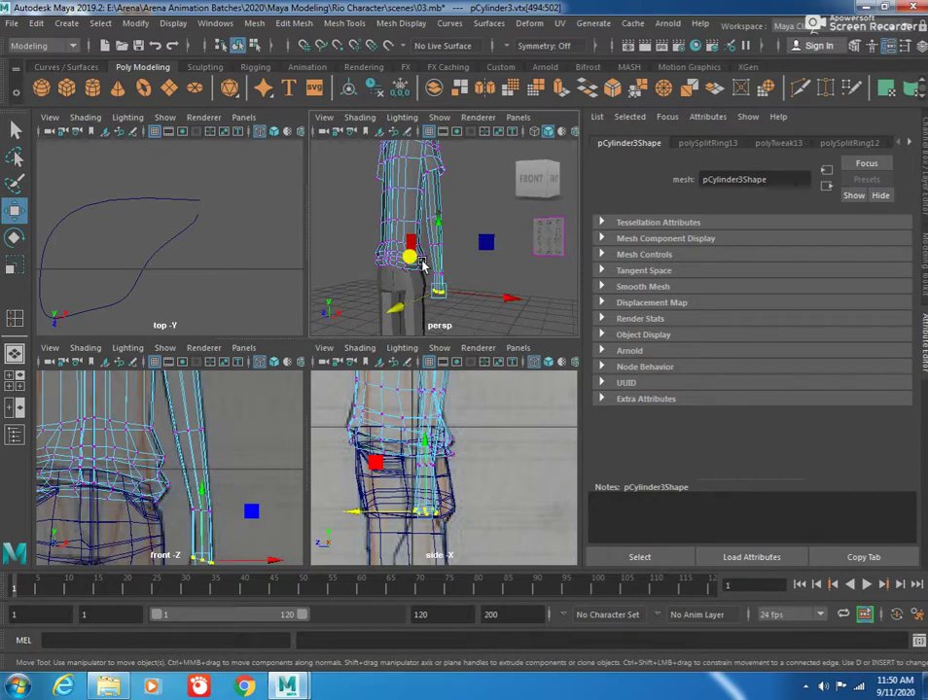
{"action": "left_click_drag", "start_coordinate": [421, 263], "coordinate": [447, 261], "text": "alt"}
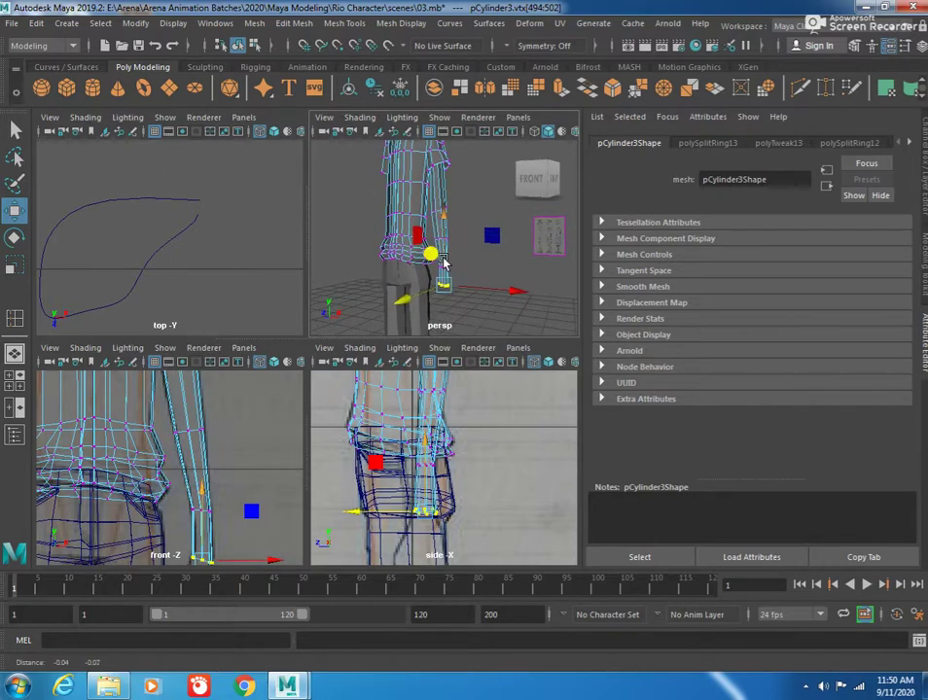
{"action": "mouse_move", "coordinate": [171, 461]}
{"action": "middle_mouse_down", "text": "alt"}
{"action": "mouse_move", "coordinate": [187, 466]}
{"action": "mouse_move", "coordinate": [155, 454]}
{"action": "middle_mouse_up", "text": "alt"}
{"action": "left_click_drag", "start_coordinate": [457, 276], "coordinate": [491, 284], "text": "alt"}
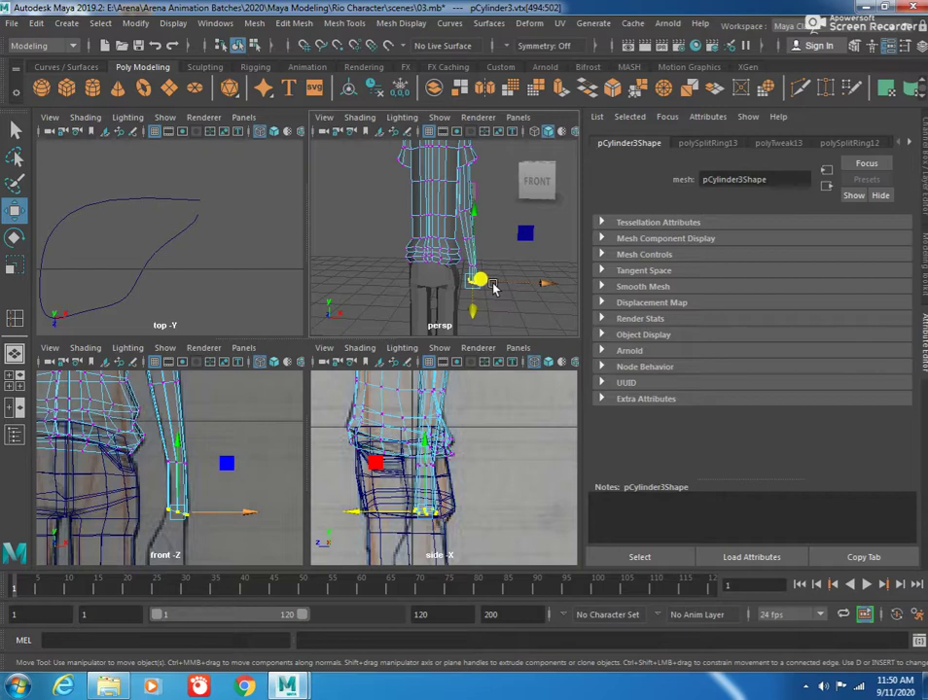
{"action": "middle_click_drag", "start_coordinate": [189, 520], "coordinate": [182, 491], "text": "alt"}
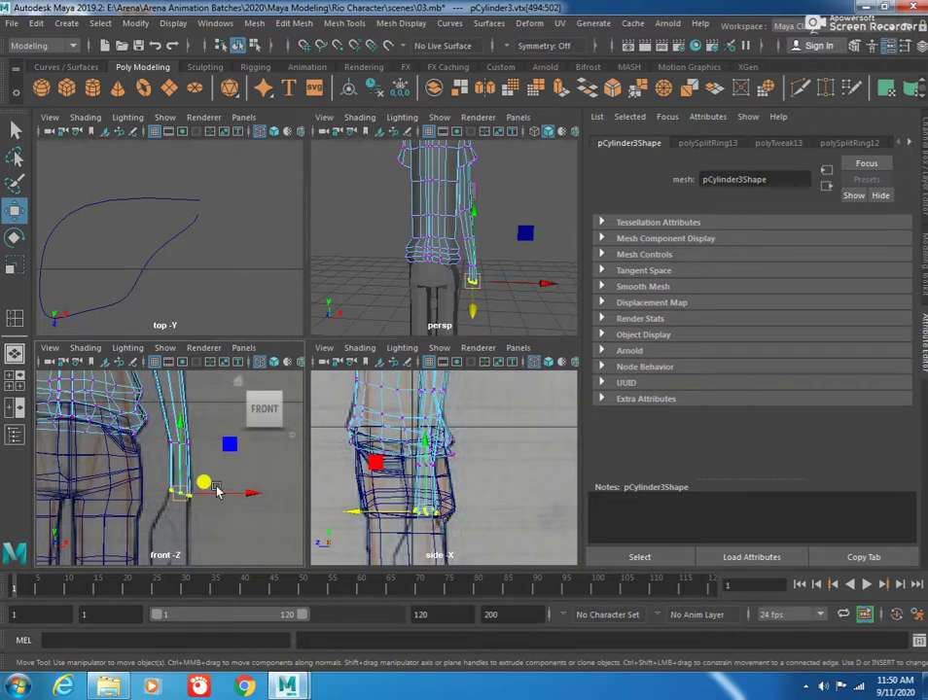
{"action": "mouse_move", "coordinate": [433, 248]}
{"action": "left_mouse_down", "text": "alt"}
{"action": "mouse_move", "coordinate": [416, 255]}
{"action": "mouse_move", "coordinate": [418, 241]}
{"action": "mouse_move", "coordinate": [379, 321]}
{"action": "left_mouse_up", "text": "alt"}
{"action": "key", "text": "space"}
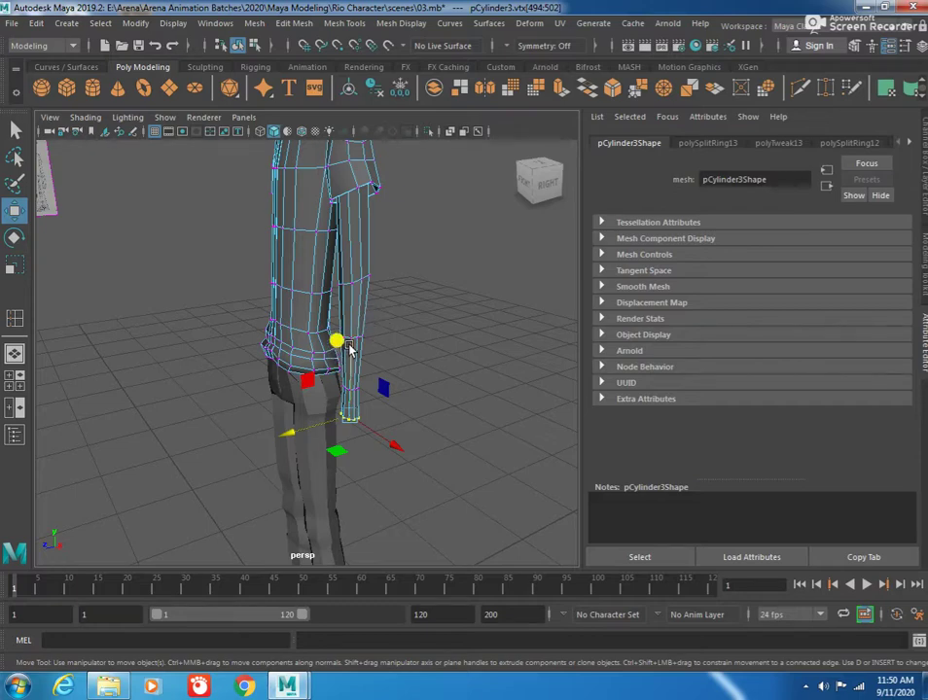
{"action": "mouse_move", "coordinate": [350, 364]}
{"action": "left_mouse_down", "text": "alt"}
{"action": "mouse_move", "coordinate": [350, 343]}
{"action": "mouse_move", "coordinate": [299, 469]}
{"action": "left_mouse_up", "text": "alt"}
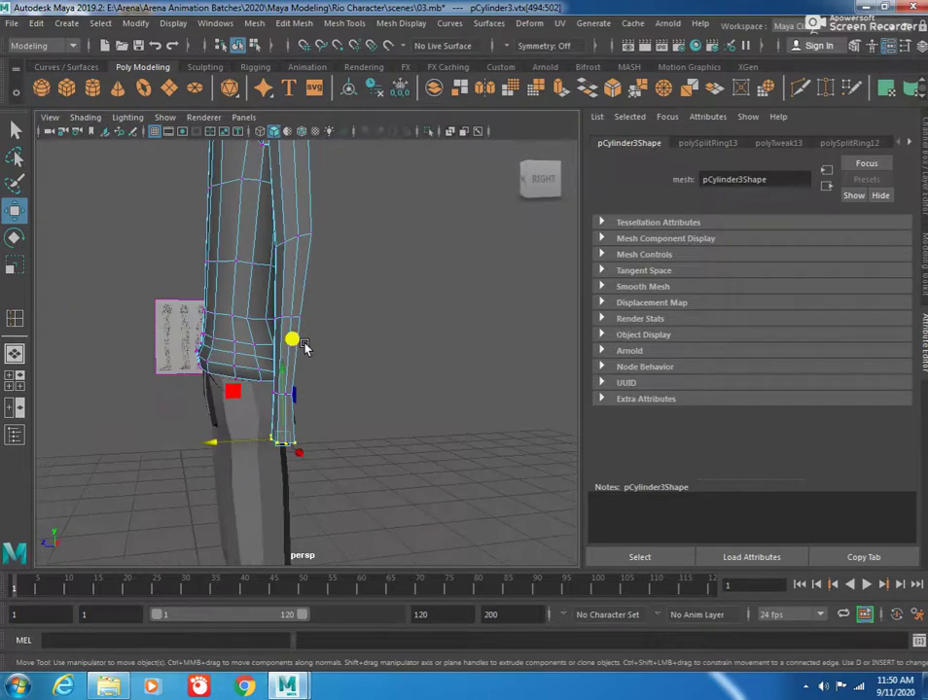
{"action": "key", "text": "space"}
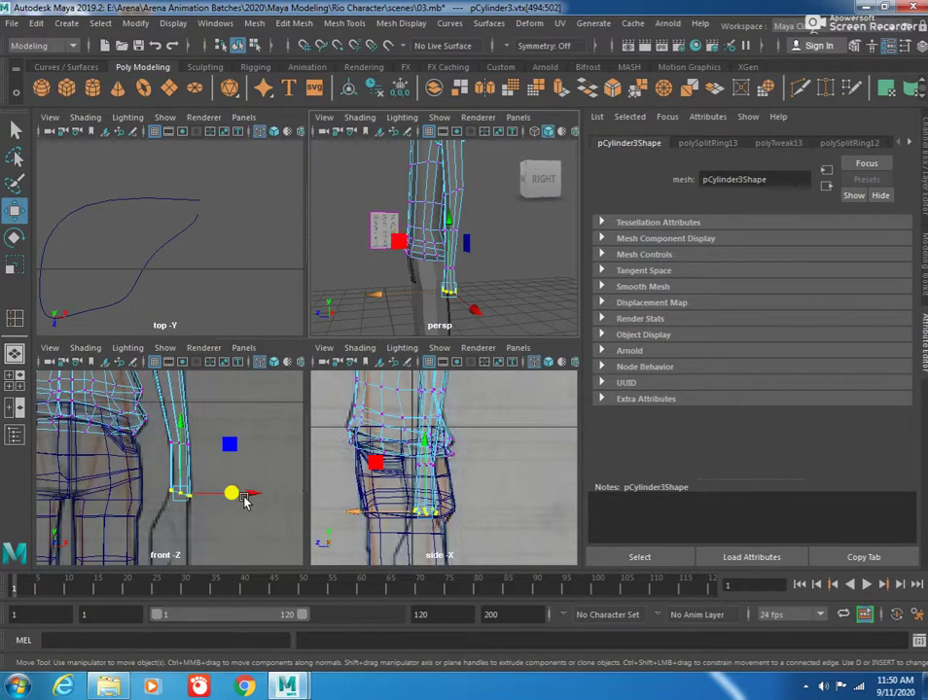
Step: Scale the arm's end ring narrower in X and Z, then return to Object Mode
{"action": "mouse_move", "coordinate": [236, 470]}
{"action": "left_mouse_down", "text": "alt"}
{"action": "mouse_move", "coordinate": [221, 496]}
{"action": "mouse_move", "coordinate": [245, 498]}
{"action": "left_mouse_up", "text": "alt"}
{"action": "key", "text": "r"}
{"action": "key", "text": "w"}
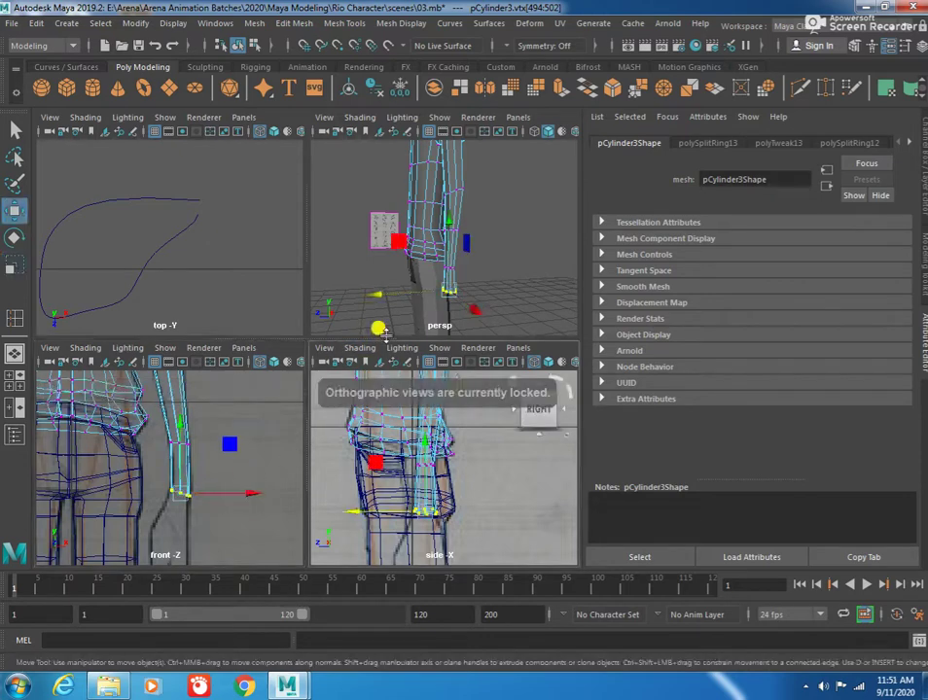
{"action": "left_click_drag", "start_coordinate": [454, 503], "coordinate": [467, 513], "text": "alt"}
{"action": "key", "text": "r"}
{"action": "left_click_drag", "start_coordinate": [362, 522], "coordinate": [360, 520]}
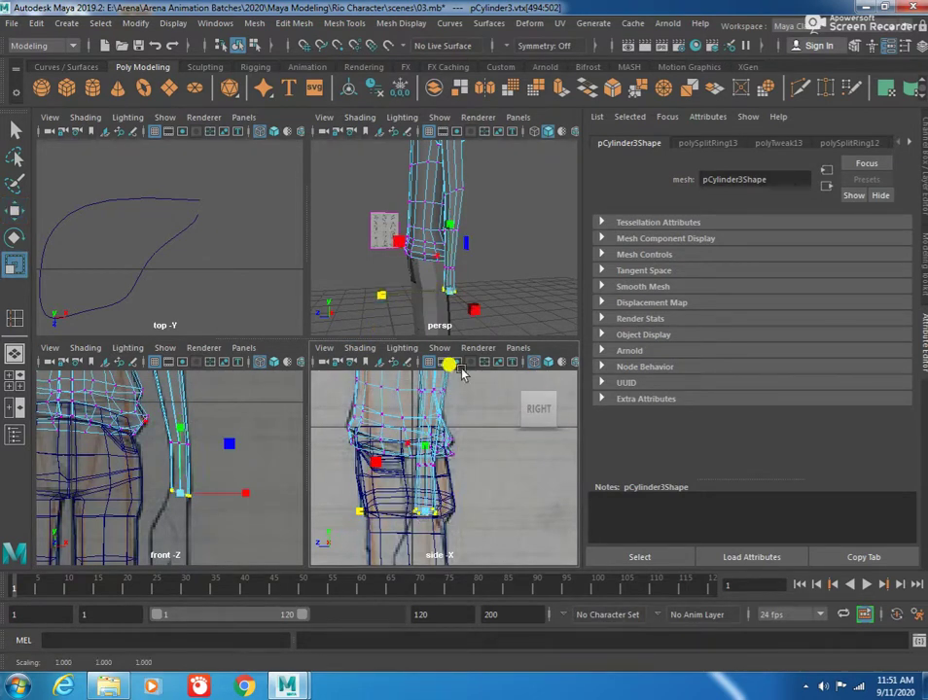
{"action": "key", "text": "space"}
{"action": "mouse_move", "coordinate": [333, 325]}
{"action": "left_mouse_down", "text": "alt"}
{"action": "mouse_move", "coordinate": [468, 364]}
{"action": "mouse_move", "coordinate": [377, 375]}
{"action": "mouse_move", "coordinate": [384, 321]}
{"action": "left_mouse_up", "text": "alt"}
{"action": "right_click_drag", "start_coordinate": [384, 321], "coordinate": [393, 263]}
{"action": "mouse_move", "coordinate": [409, 327]}
{"action": "left_mouse_down", "text": "alt"}
{"action": "mouse_move", "coordinate": [324, 337]}
{"action": "mouse_move", "coordinate": [377, 393]}
{"action": "left_mouse_up", "text": "alt"}
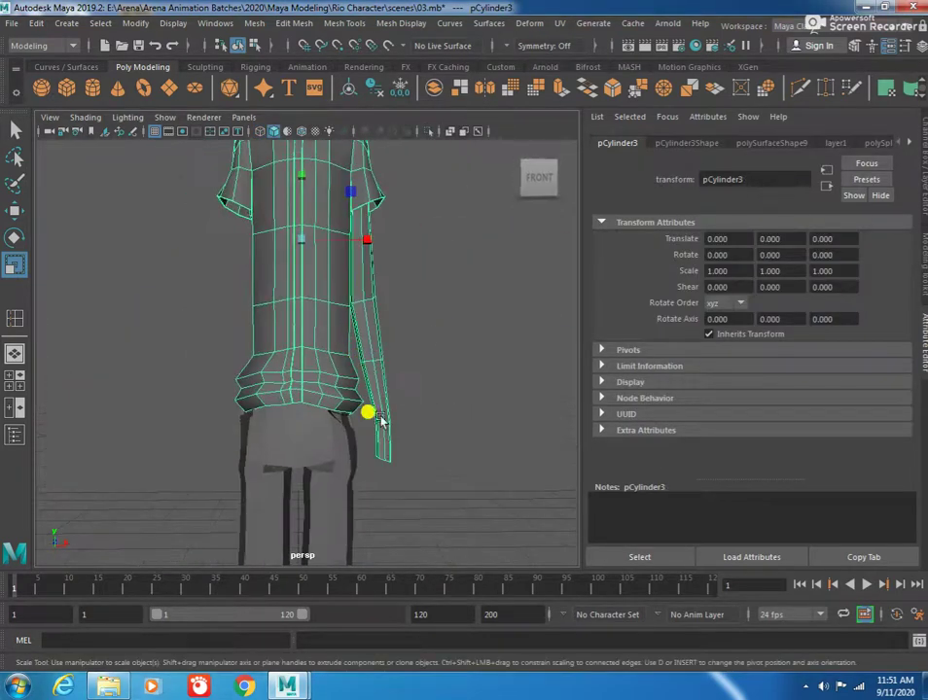
Step: Select an arm vertex and nudge its inner-edge neighbour in the front view
{"action": "mouse_move", "coordinate": [382, 454]}
{"action": "left_mouse_down", "text": "alt"}
{"action": "mouse_move", "coordinate": [374, 346]}
{"action": "mouse_move", "coordinate": [413, 375]}
{"action": "mouse_move", "coordinate": [363, 388]}
{"action": "mouse_move", "coordinate": [352, 372]}
{"action": "mouse_move", "coordinate": [392, 349]}
{"action": "mouse_move", "coordinate": [346, 332]}
{"action": "mouse_move", "coordinate": [254, 329]}
{"action": "mouse_move", "coordinate": [289, 352]}
{"action": "mouse_move", "coordinate": [325, 331]}
{"action": "mouse_move", "coordinate": [364, 340]}
{"action": "left_mouse_up", "text": "alt"}
{"action": "left_click", "coordinate": [347, 332]}
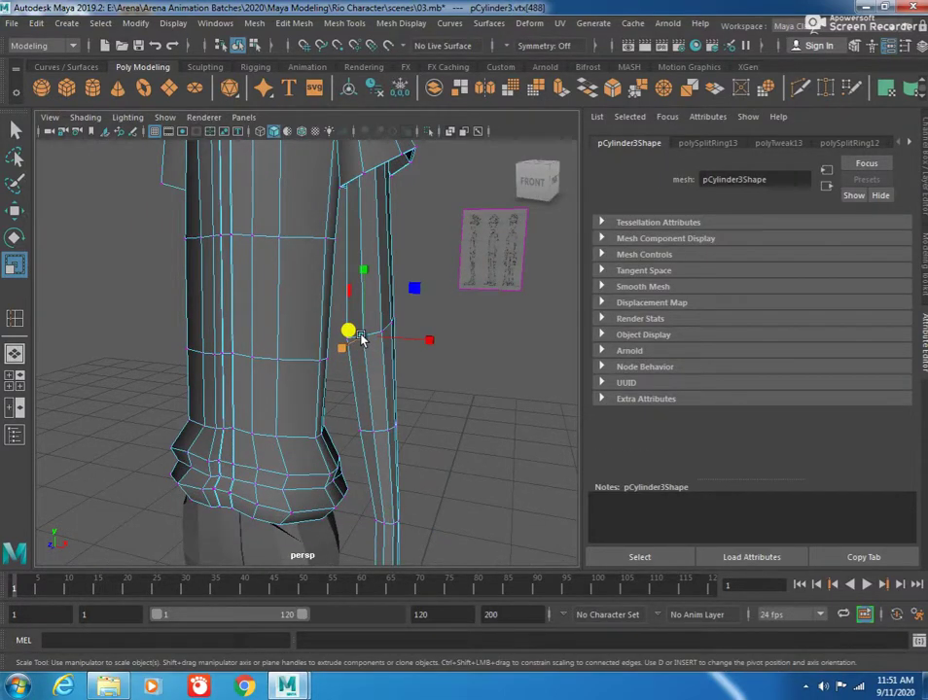
{"action": "key", "text": "space"}
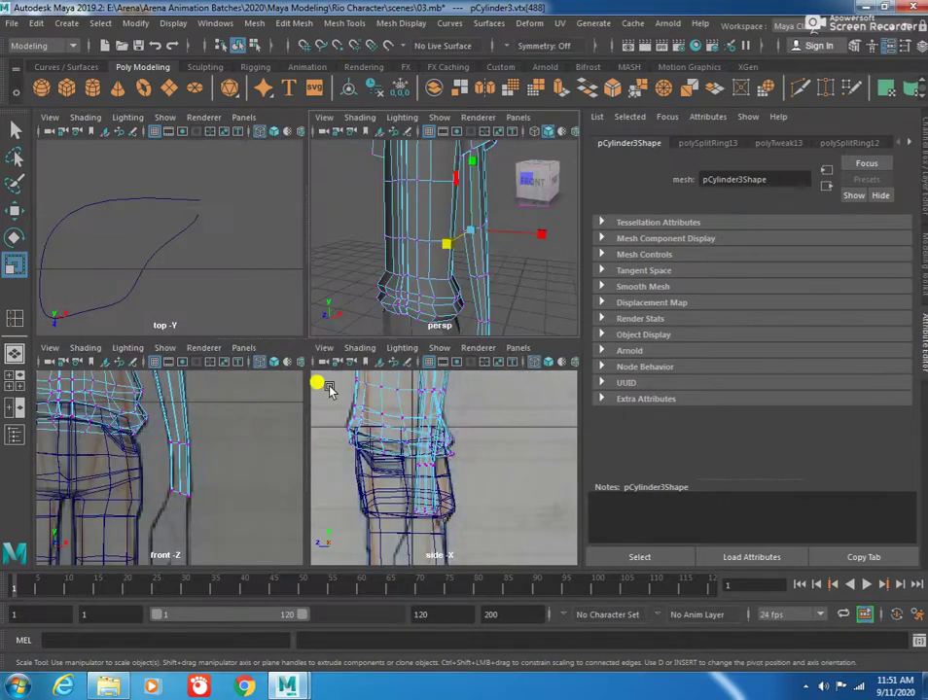
{"action": "key", "text": "space"}
{"action": "scroll", "coordinate": [282, 311], "scroll_direction": "up", "scroll_amount": 3}
{"action": "mouse_move", "coordinate": [282, 313]}
{"action": "middle_mouse_down", "text": "alt"}
{"action": "mouse_move", "coordinate": [310, 341]}
{"action": "mouse_move", "coordinate": [334, 421]}
{"action": "middle_mouse_up", "text": "alt"}
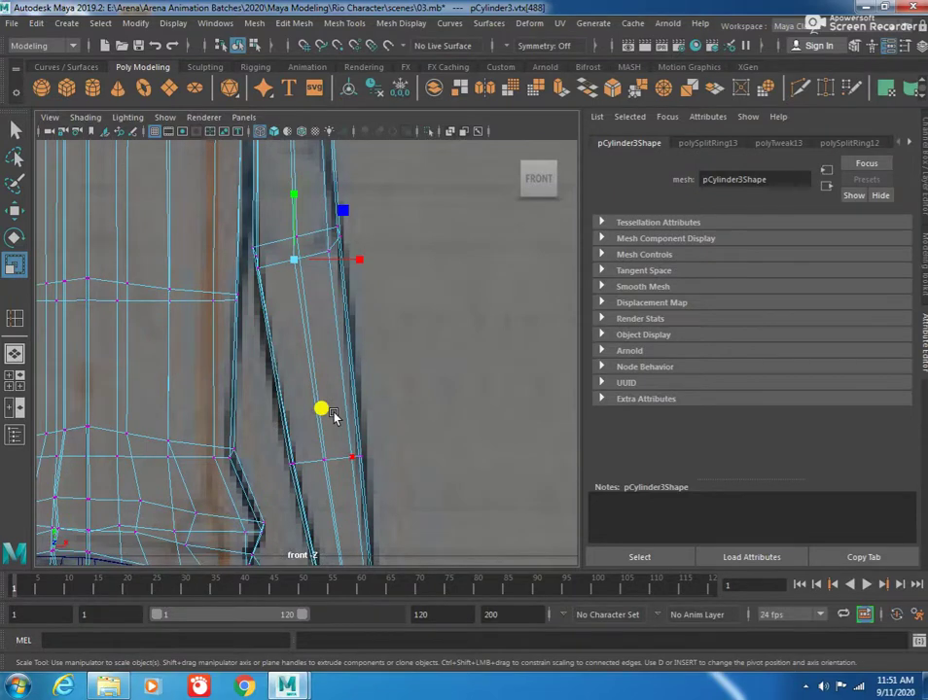
{"action": "left_click", "coordinate": [259, 266]}
{"action": "left_click_drag", "start_coordinate": [248, 241], "coordinate": [292, 257]}
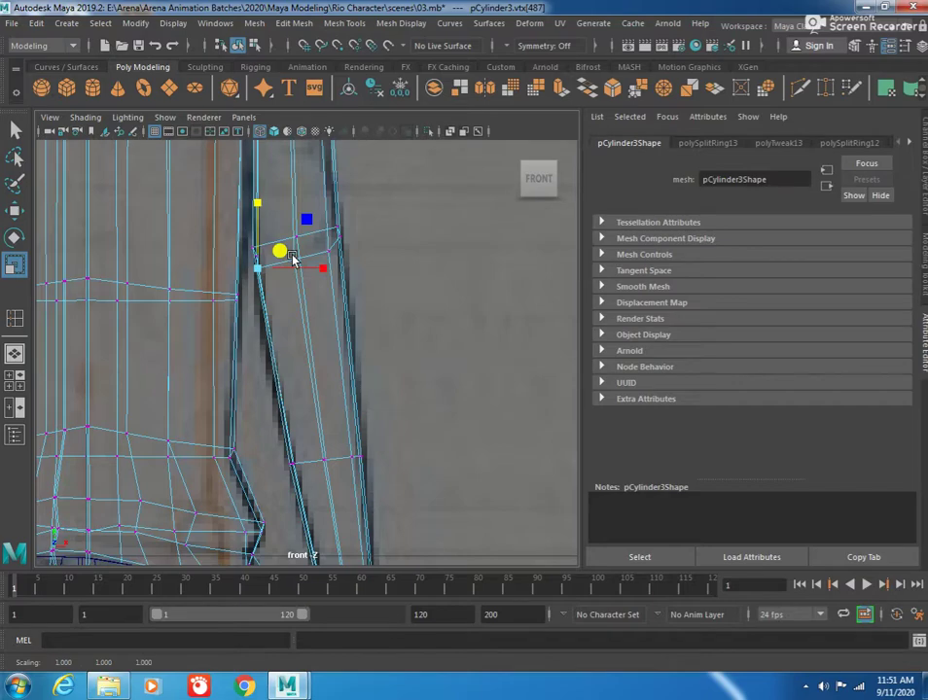
Step: In perspective, pull an arm vertex left to straighten the arm's edge
{"action": "key", "text": "space"}
{"action": "key", "text": "space"}
{"action": "mouse_move", "coordinate": [455, 284]}
{"action": "left_mouse_down", "text": "alt"}
{"action": "mouse_move", "coordinate": [397, 326]}
{"action": "mouse_move", "coordinate": [134, 334]}
{"action": "left_mouse_up", "text": "alt"}
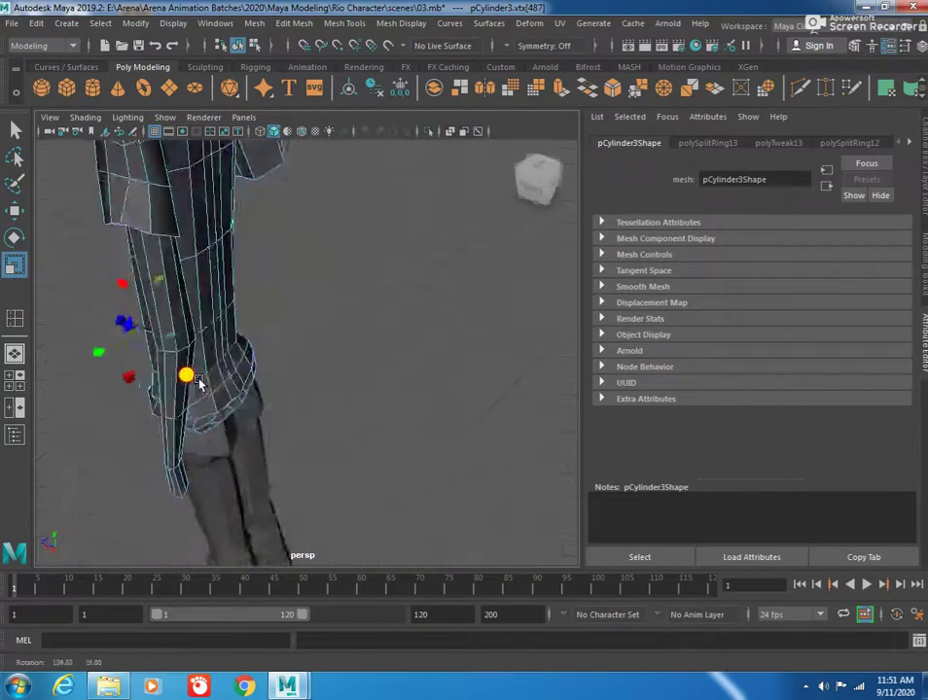
{"action": "right_click_drag", "start_coordinate": [133, 334], "coordinate": [162, 326], "text": "alt"}
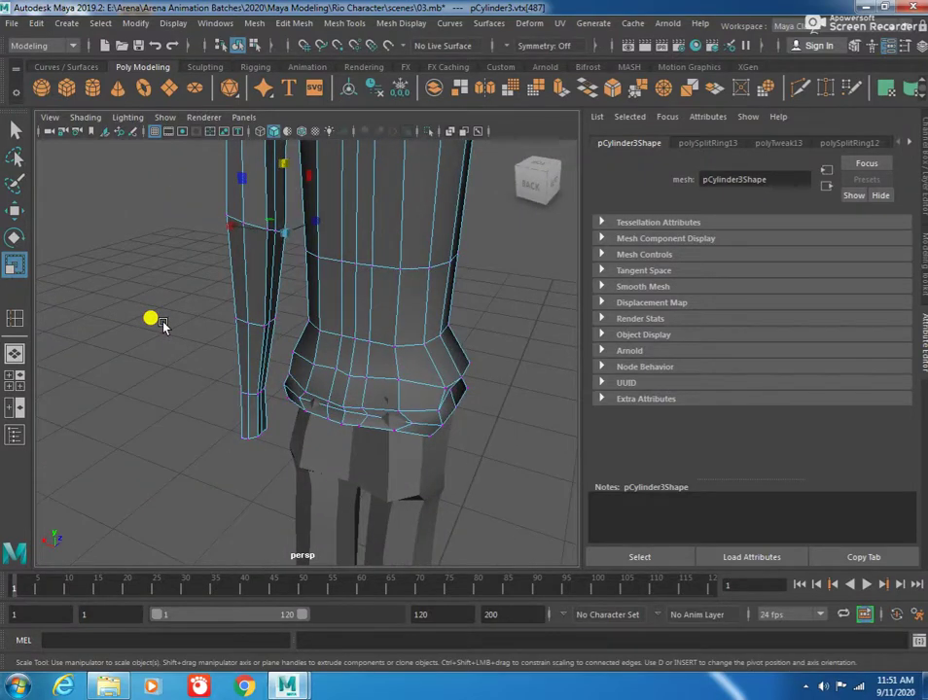
{"action": "right_click_drag", "start_coordinate": [204, 337], "coordinate": [252, 249], "text": "alt"}
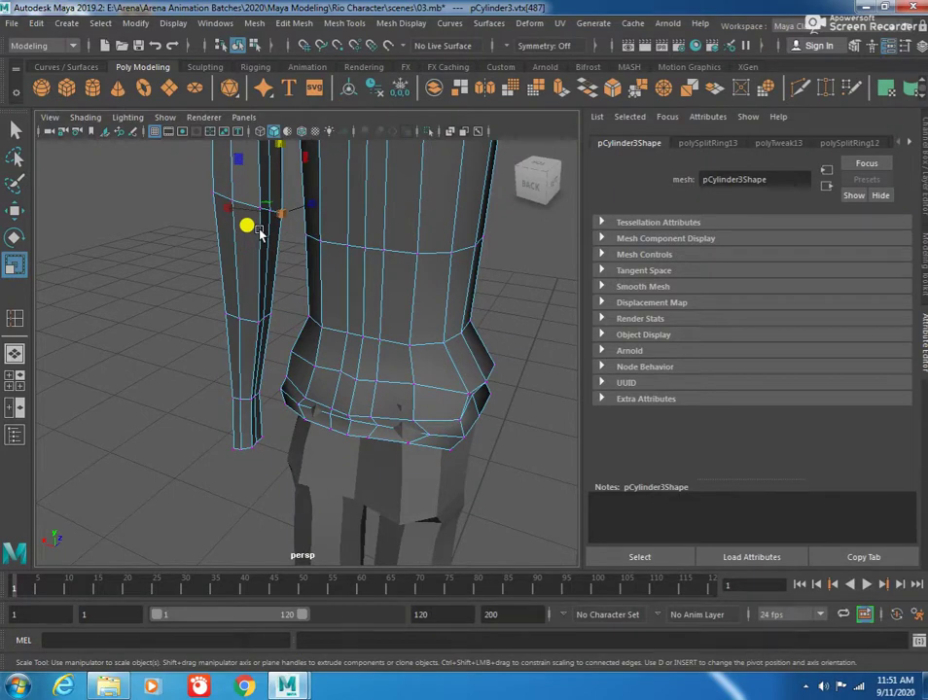
{"action": "mouse_move", "coordinate": [296, 277]}
{"action": "right_mouse_down", "text": "alt"}
{"action": "mouse_move", "coordinate": [302, 261]}
{"action": "mouse_move", "coordinate": [327, 335]}
{"action": "mouse_move", "coordinate": [312, 281]}
{"action": "right_mouse_up", "text": "alt"}
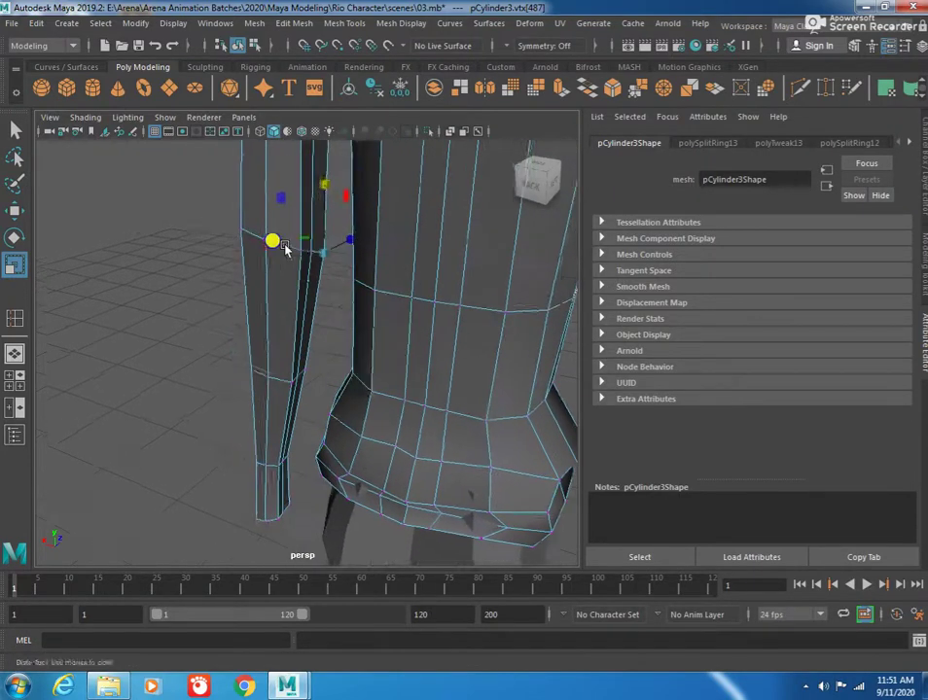
{"action": "left_click_drag", "start_coordinate": [277, 243], "coordinate": [343, 317], "text": "alt"}
{"action": "key", "text": "w"}
{"action": "left_click_drag", "start_coordinate": [278, 277], "coordinate": [217, 253]}
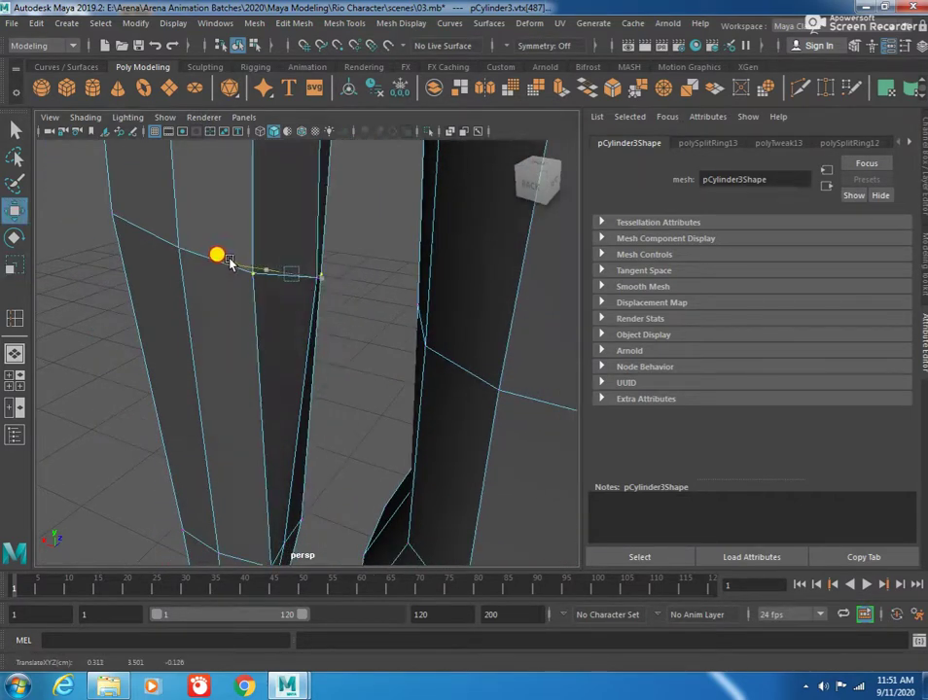
{"action": "mouse_move", "coordinate": [265, 294]}
{"action": "left_mouse_down", "text": "alt"}
{"action": "mouse_move", "coordinate": [220, 275]}
{"action": "mouse_move", "coordinate": [272, 431]}
{"action": "mouse_move", "coordinate": [258, 341]}
{"action": "mouse_move", "coordinate": [274, 276]}
{"action": "mouse_move", "coordinate": [242, 288]}
{"action": "mouse_move", "coordinate": [248, 335]}
{"action": "mouse_move", "coordinate": [239, 245]}
{"action": "left_mouse_up", "text": "alt"}
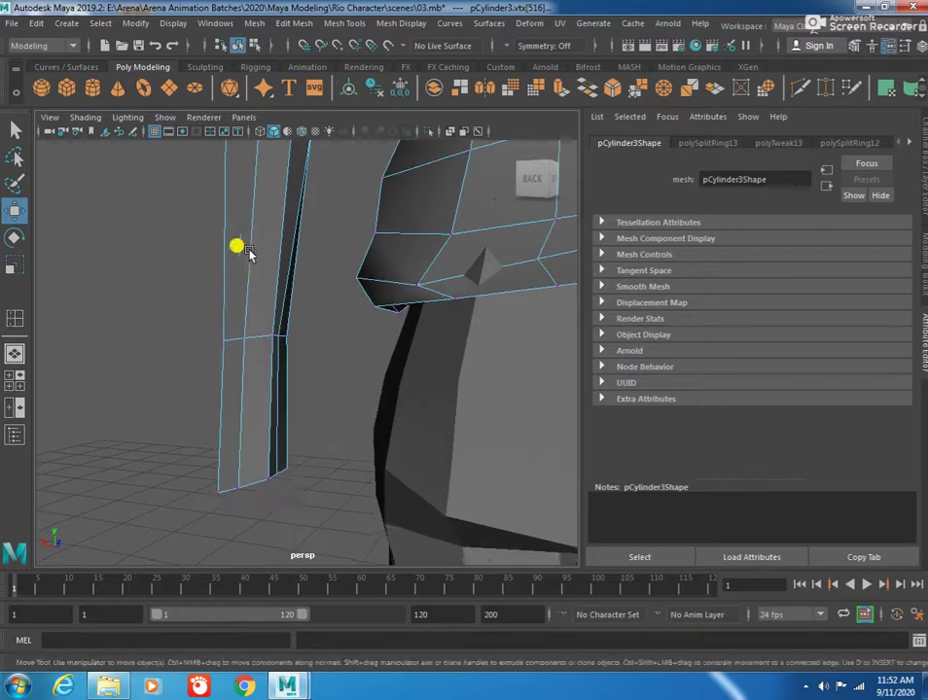
Step: Select the vertices at the arm's lower end and frame the view on them
{"action": "mouse_move", "coordinate": [285, 353]}
{"action": "left_mouse_down", "text": "alt"}
{"action": "mouse_move", "coordinate": [244, 338]}
{"action": "mouse_move", "coordinate": [271, 399]}
{"action": "mouse_move", "coordinate": [258, 379]}
{"action": "left_mouse_up", "text": "alt"}
{"action": "left_click", "coordinate": [263, 395]}
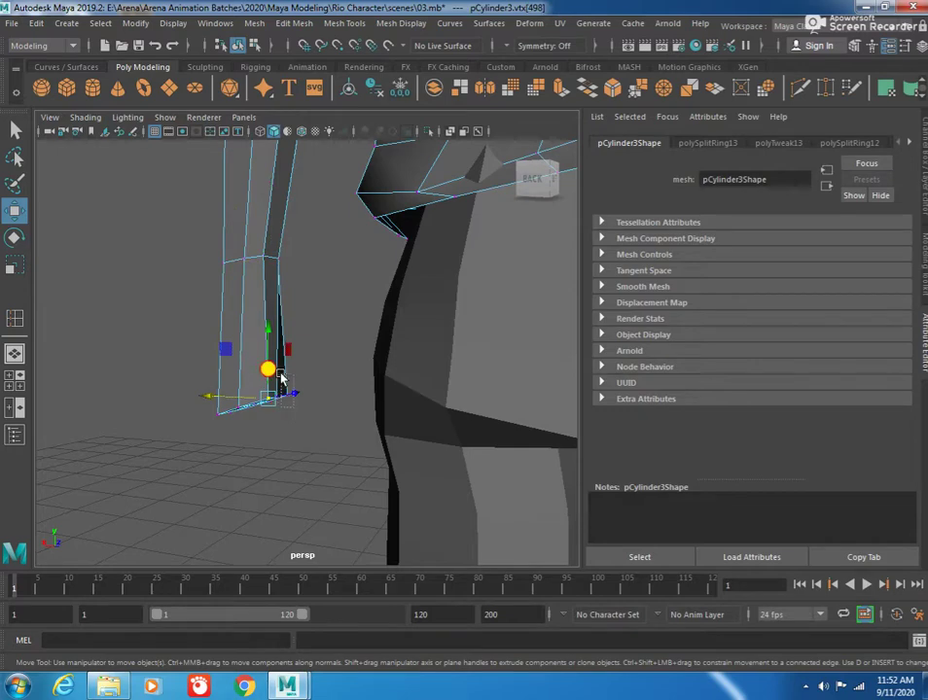
{"action": "left_click", "coordinate": [229, 389]}
{"action": "mouse_move", "coordinate": [234, 393]}
{"action": "left_mouse_down", "text": "alt"}
{"action": "mouse_move", "coordinate": [301, 346]}
{"action": "mouse_move", "coordinate": [315, 377]}
{"action": "mouse_move", "coordinate": [497, 381]}
{"action": "mouse_move", "coordinate": [219, 358]}
{"action": "mouse_move", "coordinate": [325, 364]}
{"action": "mouse_move", "coordinate": [324, 373]}
{"action": "mouse_move", "coordinate": [327, 325]}
{"action": "mouse_move", "coordinate": [339, 329]}
{"action": "left_mouse_up", "text": "alt"}
{"action": "key", "text": "f"}
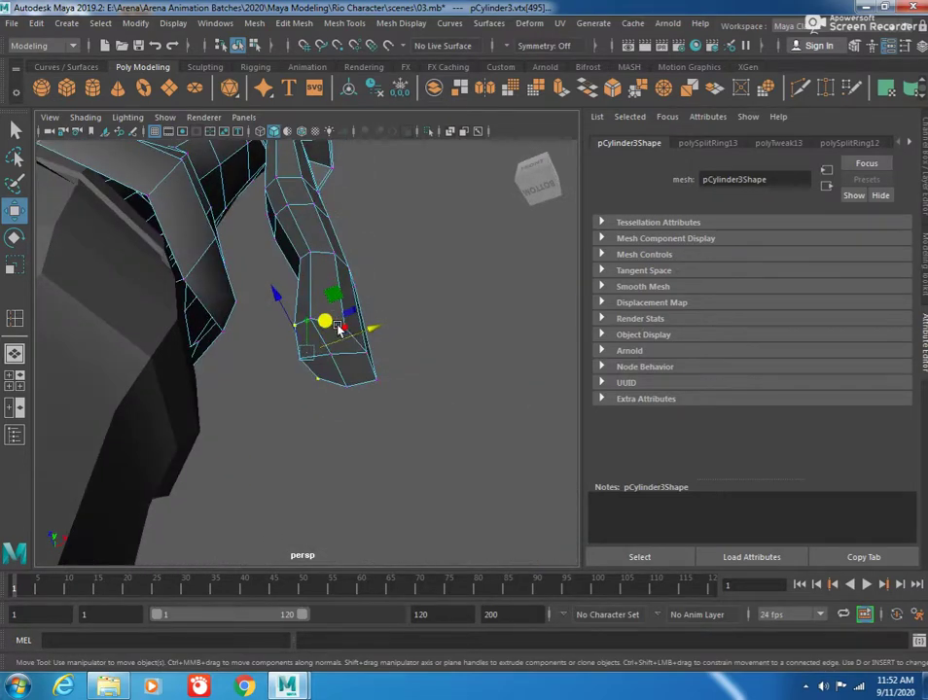
Step: Pull the arm-tip vertices down to reshape the end of the arm
{"action": "left_click", "coordinate": [340, 329]}
{"action": "left_click_drag", "start_coordinate": [383, 416], "coordinate": [356, 367], "text": "alt"}
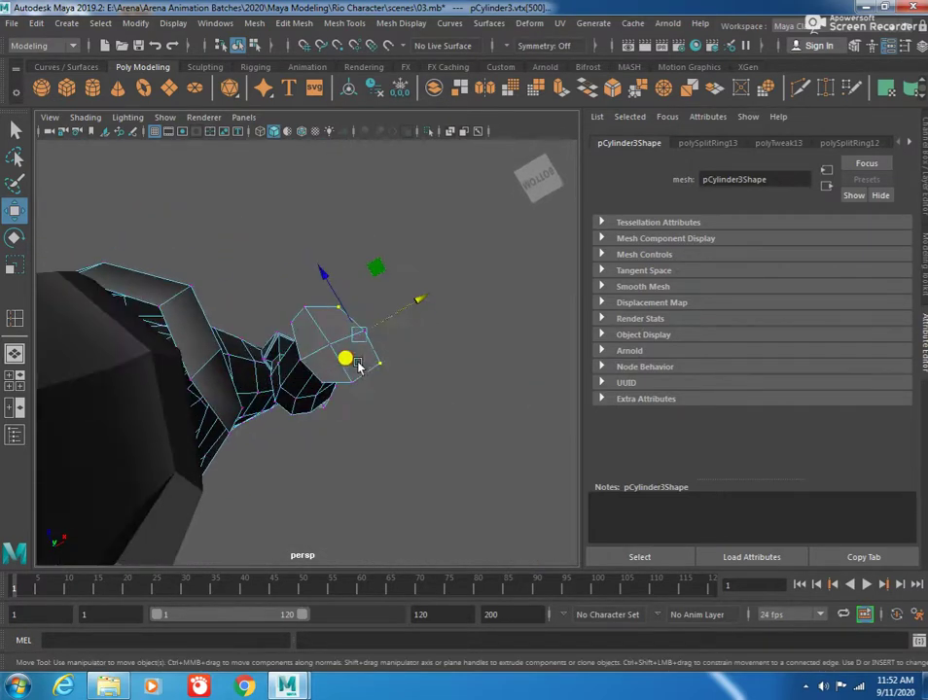
{"action": "left_click", "coordinate": [357, 367]}
{"action": "mouse_move", "coordinate": [396, 308]}
{"action": "left_mouse_down"}
{"action": "mouse_move", "coordinate": [411, 311]}
{"action": "mouse_move", "coordinate": [318, 267]}
{"action": "mouse_move", "coordinate": [301, 307]}
{"action": "mouse_move", "coordinate": [348, 360]}
{"action": "mouse_move", "coordinate": [319, 331]}
{"action": "left_mouse_up"}
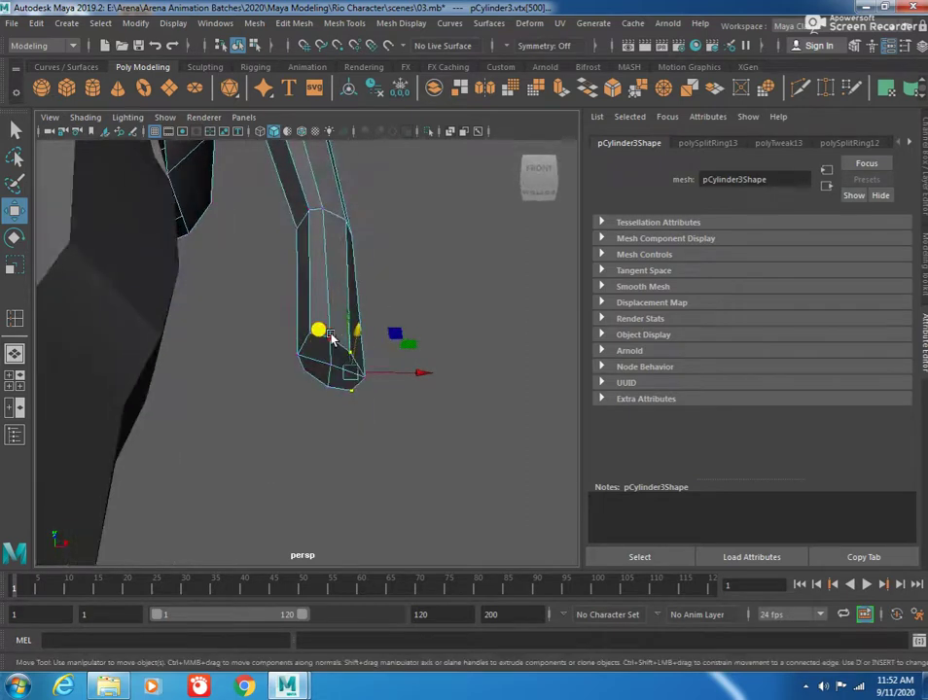
{"action": "left_click_drag", "start_coordinate": [326, 385], "coordinate": [326, 386]}
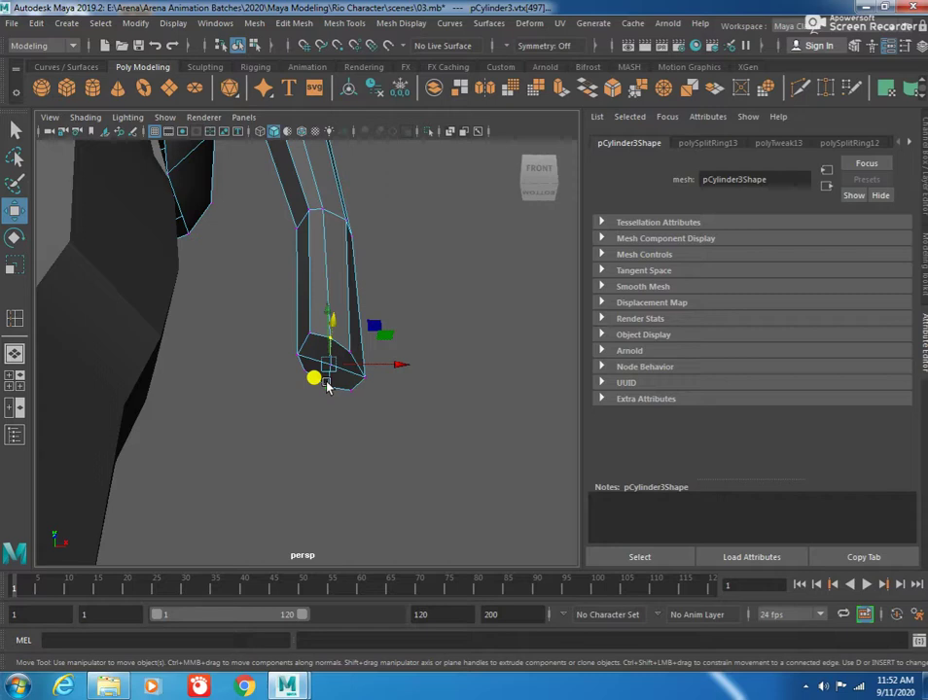
{"action": "mouse_move", "coordinate": [435, 363]}
{"action": "left_mouse_down", "text": "alt"}
{"action": "mouse_move", "coordinate": [341, 365]}
{"action": "mouse_move", "coordinate": [321, 292]}
{"action": "mouse_move", "coordinate": [309, 346]}
{"action": "left_mouse_up", "text": "alt"}
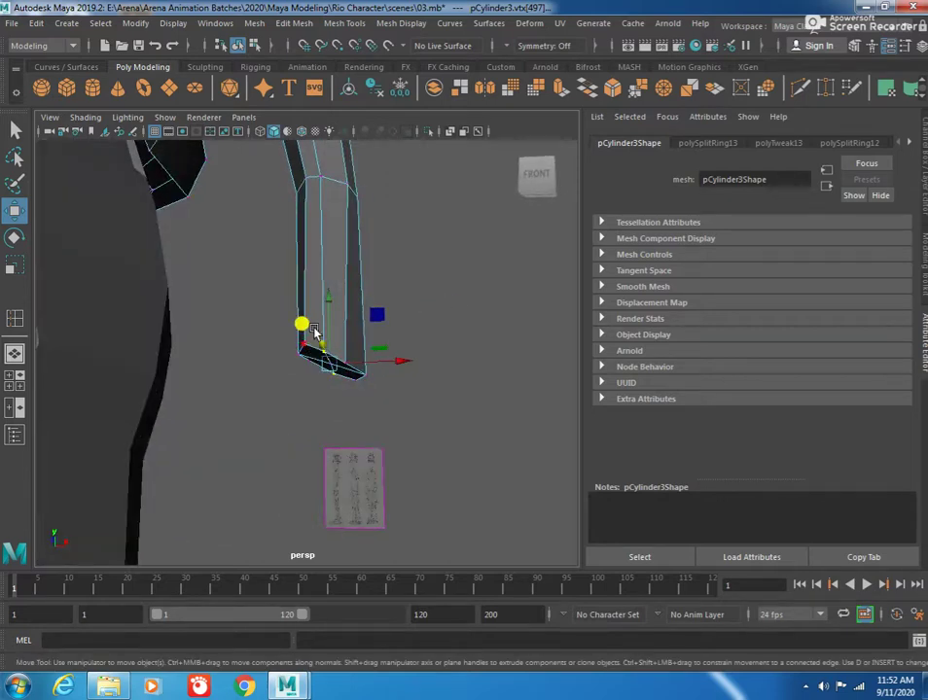
{"action": "right_click_drag", "start_coordinate": [329, 296], "coordinate": [370, 379], "text": "alt"}
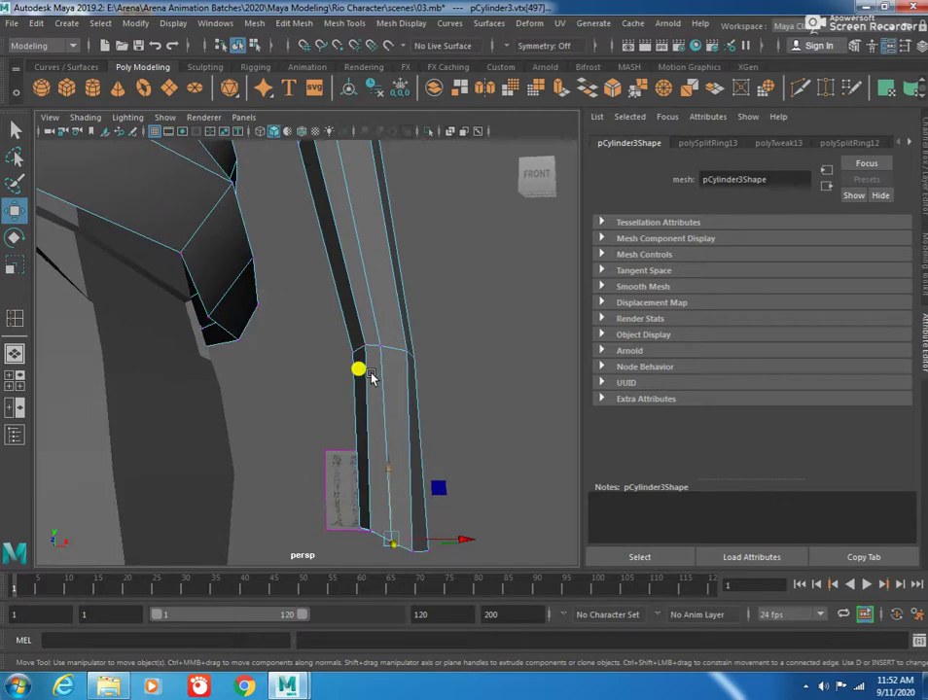
{"action": "mouse_move", "coordinate": [406, 416]}
{"action": "left_mouse_down", "text": "alt"}
{"action": "mouse_move", "coordinate": [409, 359]}
{"action": "mouse_move", "coordinate": [433, 365]}
{"action": "left_mouse_up", "text": "alt"}
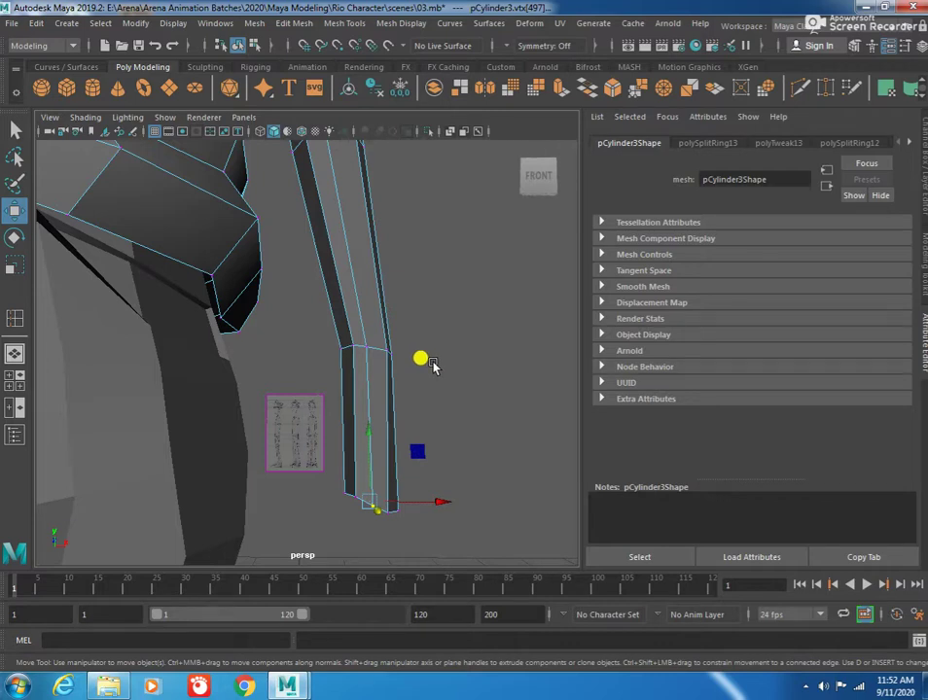
{"action": "left_click_drag", "start_coordinate": [419, 339], "coordinate": [424, 381], "text": "alt"}
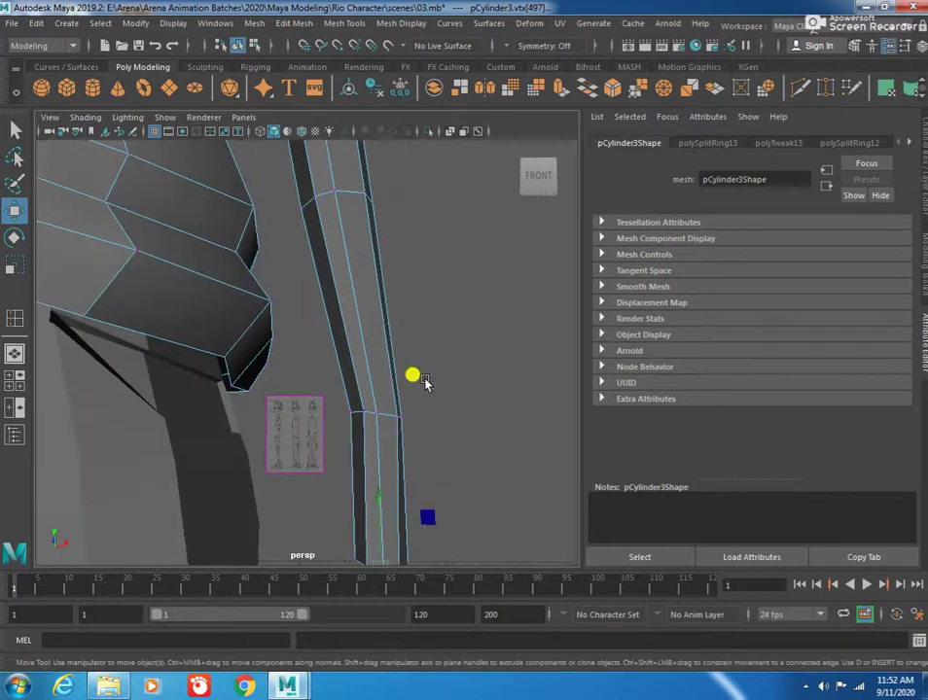
{"action": "mouse_move", "coordinate": [424, 381]}
{"action": "right_mouse_down", "text": "alt"}
{"action": "mouse_move", "coordinate": [362, 197]}
{"action": "mouse_move", "coordinate": [292, 353]}
{"action": "right_mouse_up", "text": "alt"}
{"action": "mouse_move", "coordinate": [292, 353]}
{"action": "left_mouse_down", "text": "alt"}
{"action": "mouse_move", "coordinate": [286, 321]}
{"action": "mouse_move", "coordinate": [327, 331]}
{"action": "mouse_move", "coordinate": [302, 282]}
{"action": "mouse_move", "coordinate": [339, 244]}
{"action": "mouse_move", "coordinate": [405, 284]}
{"action": "mouse_move", "coordinate": [323, 332]}
{"action": "left_mouse_up", "text": "alt"}
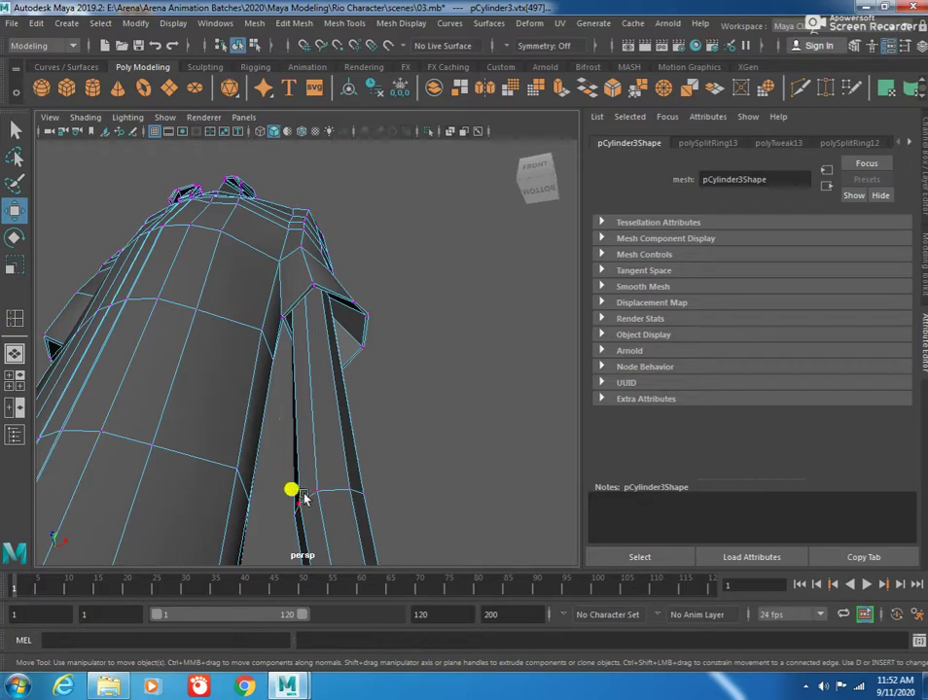
Step: Reposition two vertices on the lower leg's inner edge, then pick Insert Edge Loop
{"action": "mouse_move", "coordinate": [418, 496]}
{"action": "left_mouse_down", "text": "alt"}
{"action": "mouse_move", "coordinate": [348, 444]}
{"action": "mouse_move", "coordinate": [310, 464]}
{"action": "mouse_move", "coordinate": [251, 457]}
{"action": "mouse_move", "coordinate": [310, 460]}
{"action": "mouse_move", "coordinate": [278, 467]}
{"action": "left_mouse_up", "text": "alt"}
{"action": "left_click", "coordinate": [304, 457]}
{"action": "left_click", "coordinate": [336, 433], "text": "shift"}
{"action": "mouse_move", "coordinate": [364, 447]}
{"action": "left_mouse_down", "text": "alt"}
{"action": "mouse_move", "coordinate": [382, 406]}
{"action": "mouse_move", "coordinate": [353, 427]}
{"action": "left_mouse_up", "text": "alt"}
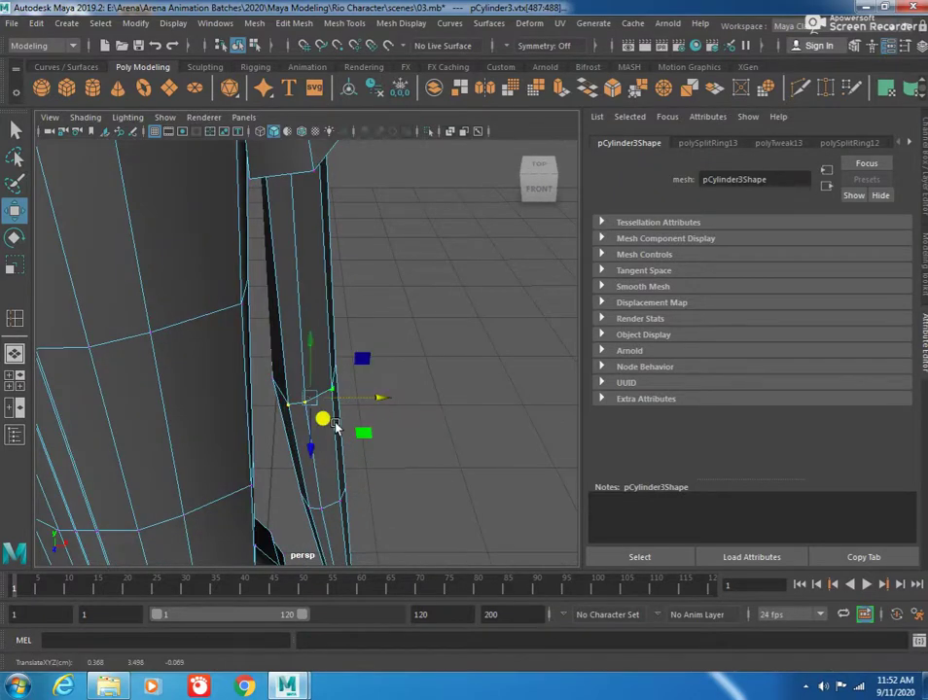
{"action": "mouse_move", "coordinate": [348, 447]}
{"action": "left_mouse_down", "text": "alt"}
{"action": "mouse_move", "coordinate": [219, 416]}
{"action": "mouse_move", "coordinate": [311, 420]}
{"action": "mouse_move", "coordinate": [341, 405]}
{"action": "mouse_move", "coordinate": [291, 427]}
{"action": "mouse_move", "coordinate": [356, 453]}
{"action": "mouse_move", "coordinate": [268, 448]}
{"action": "mouse_move", "coordinate": [407, 457]}
{"action": "left_mouse_up", "text": "alt"}
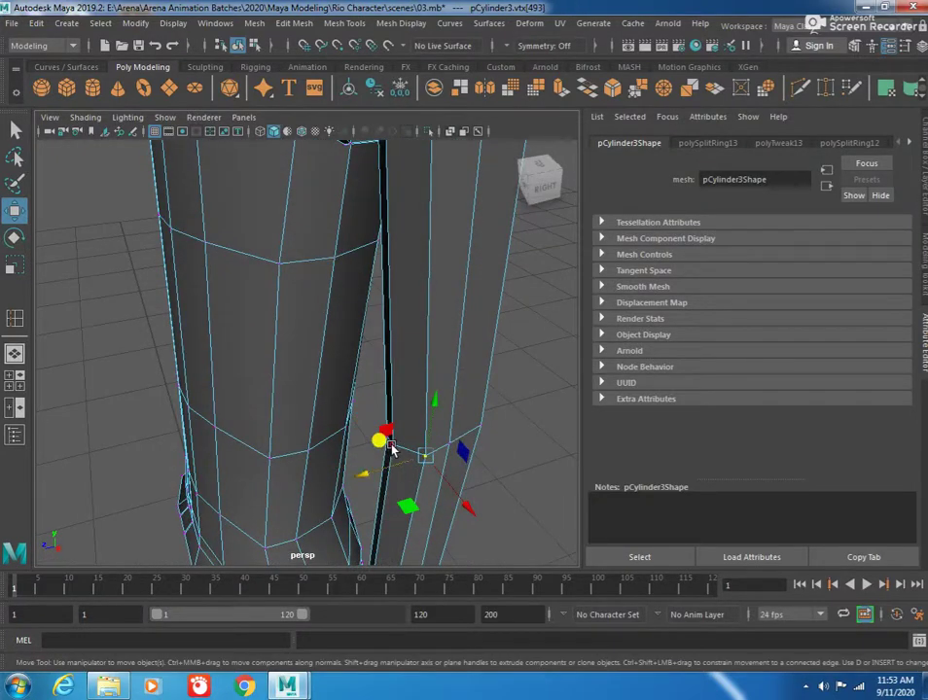
{"action": "left_click", "coordinate": [332, 447]}
{"action": "key", "text": "ctrl+z"}
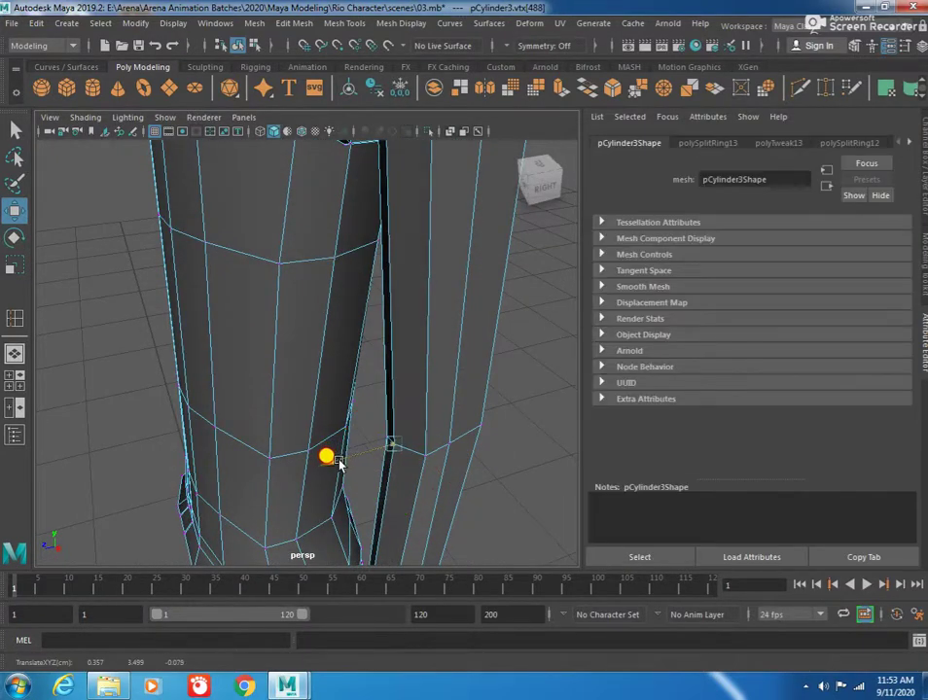
{"action": "scroll", "coordinate": [491, 478], "scroll_direction": "down", "scroll_amount": 2}
{"action": "mouse_move", "coordinate": [495, 480]}
{"action": "left_mouse_down", "text": "alt"}
{"action": "mouse_move", "coordinate": [443, 363]}
{"action": "mouse_move", "coordinate": [358, 416]}
{"action": "mouse_move", "coordinate": [209, 425]}
{"action": "mouse_move", "coordinate": [271, 424]}
{"action": "mouse_move", "coordinate": [264, 394]}
{"action": "mouse_move", "coordinate": [297, 396]}
{"action": "left_mouse_up", "text": "alt"}
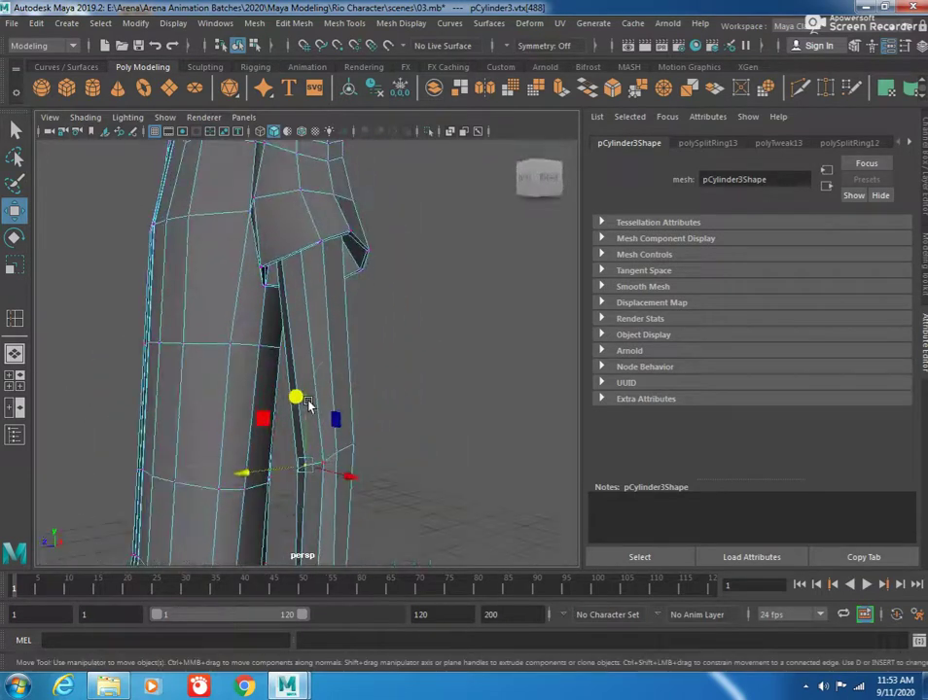
{"action": "left_click", "coordinate": [331, 310]}
{"action": "right_click", "coordinate": [330, 332], "text": "shift"}
{"action": "left_click", "coordinate": [240, 348]}
Step: Insert an edge loop around the leg and align it with the side reference
{"action": "left_click_drag", "start_coordinate": [301, 329], "coordinate": [307, 350]}
{"action": "key", "text": "space"}
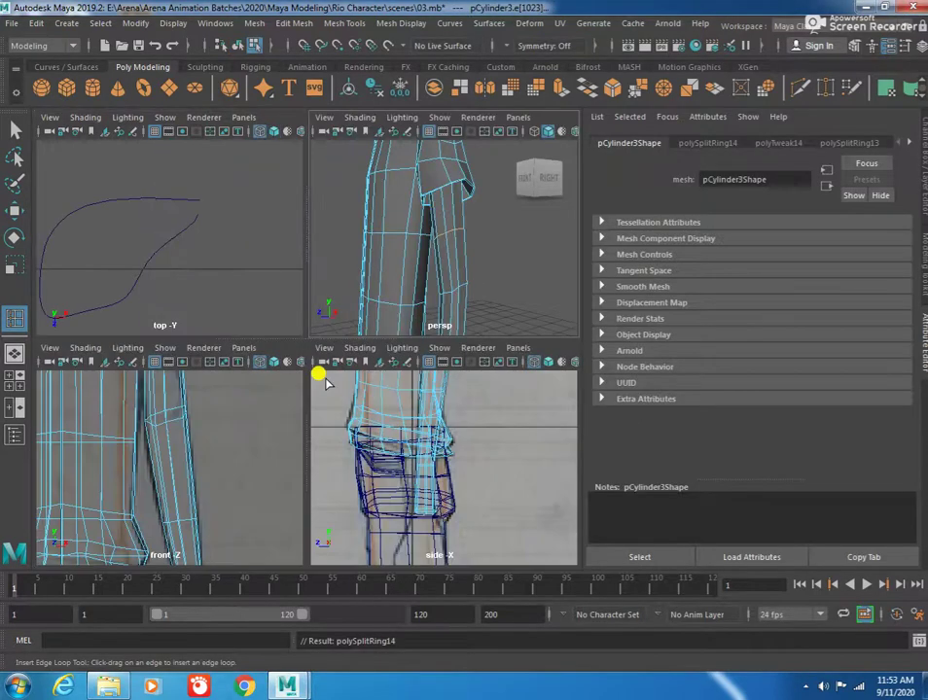
{"action": "key", "text": "space"}
{"action": "mouse_move", "coordinate": [449, 383]}
{"action": "middle_mouse_down", "text": "alt"}
{"action": "mouse_move", "coordinate": [489, 458]}
{"action": "mouse_move", "coordinate": [365, 414]}
{"action": "mouse_move", "coordinate": [353, 386]}
{"action": "middle_mouse_up", "text": "alt"}
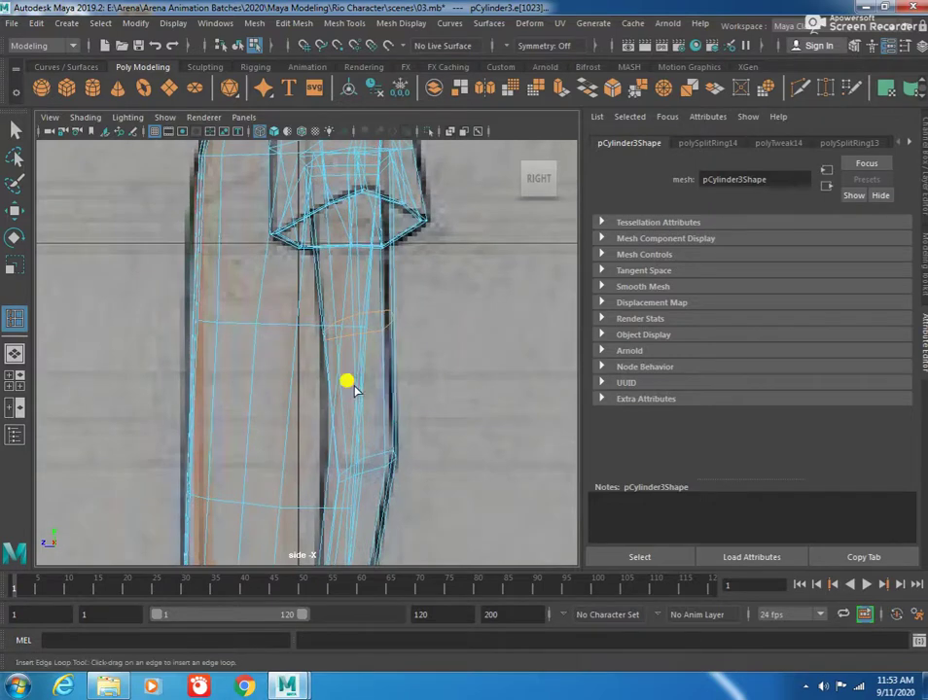
{"action": "key", "text": "w"}
{"action": "left_click", "coordinate": [311, 326]}
{"action": "left_click_drag", "start_coordinate": [296, 327], "coordinate": [289, 327]}
Step: Check the result in perspective and select the shirt and arm mesh
{"action": "key", "text": "space"}
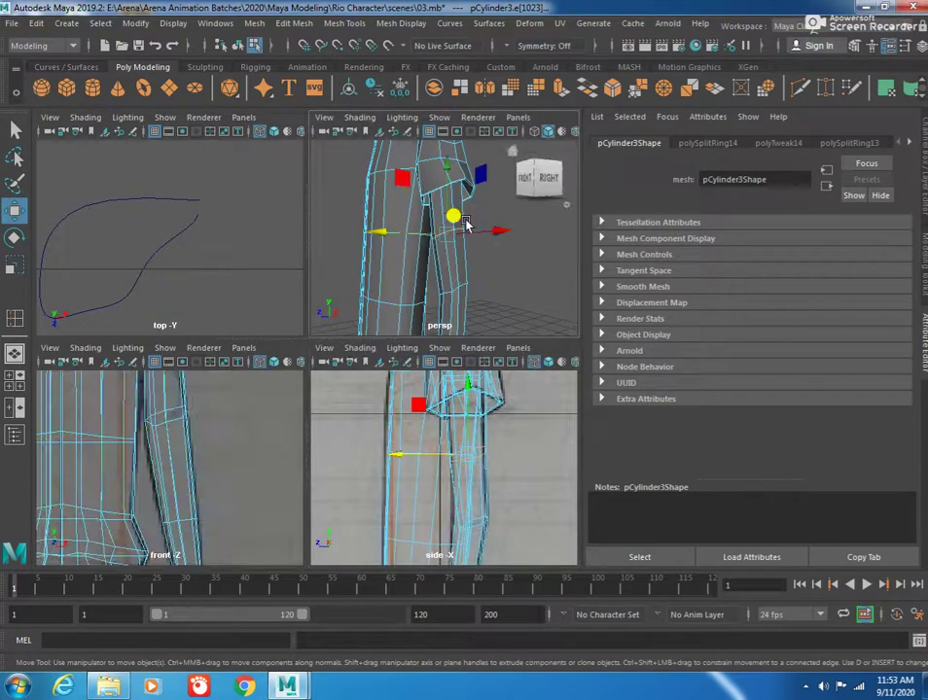
{"action": "key", "text": "space"}
{"action": "mouse_move", "coordinate": [296, 294]}
{"action": "left_mouse_down", "text": "alt"}
{"action": "mouse_move", "coordinate": [386, 257]}
{"action": "mouse_move", "coordinate": [201, 325]}
{"action": "left_mouse_up", "text": "alt"}
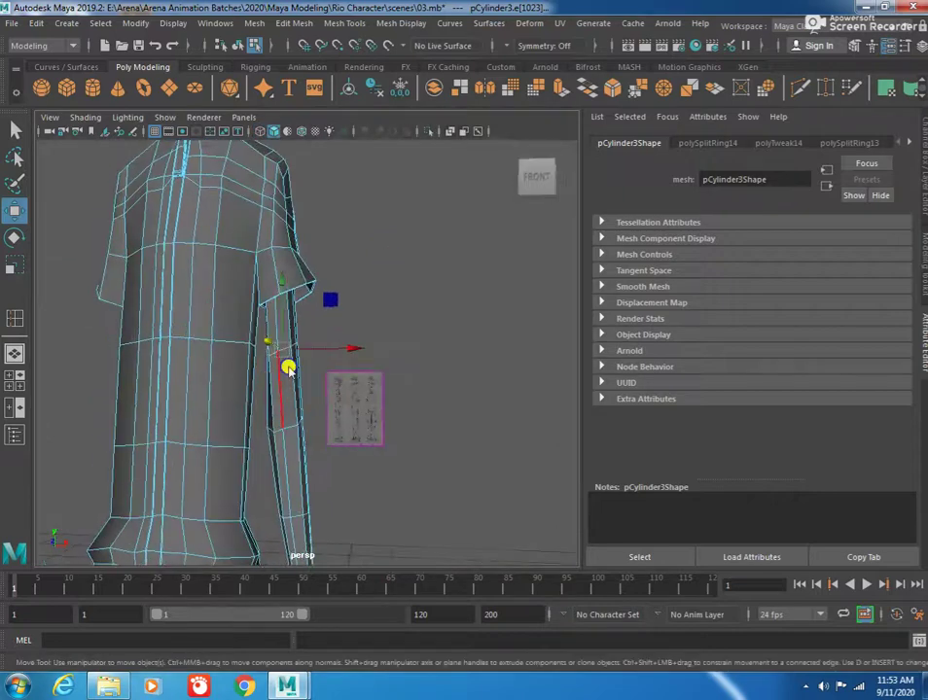
{"action": "left_click", "coordinate": [393, 321]}
{"action": "mouse_move", "coordinate": [393, 320]}
{"action": "left_mouse_down", "text": "alt"}
{"action": "mouse_move", "coordinate": [292, 256]}
{"action": "mouse_move", "coordinate": [292, 310]}
{"action": "mouse_move", "coordinate": [356, 280]}
{"action": "mouse_move", "coordinate": [305, 332]}
{"action": "mouse_move", "coordinate": [172, 304]}
{"action": "mouse_move", "coordinate": [251, 360]}
{"action": "left_mouse_up", "text": "alt"}
{"action": "left_click", "coordinate": [303, 305]}
{"action": "key", "text": "space"}
{"action": "key", "text": "space"}
{"action": "scroll", "coordinate": [162, 369], "scroll_direction": "up", "scroll_amount": 3}
{"action": "scroll", "coordinate": [155, 207], "scroll_direction": "up", "scroll_amount": 2}
{"action": "middle_click_drag", "start_coordinate": [162, 208], "coordinate": [125, 143], "text": "alt"}
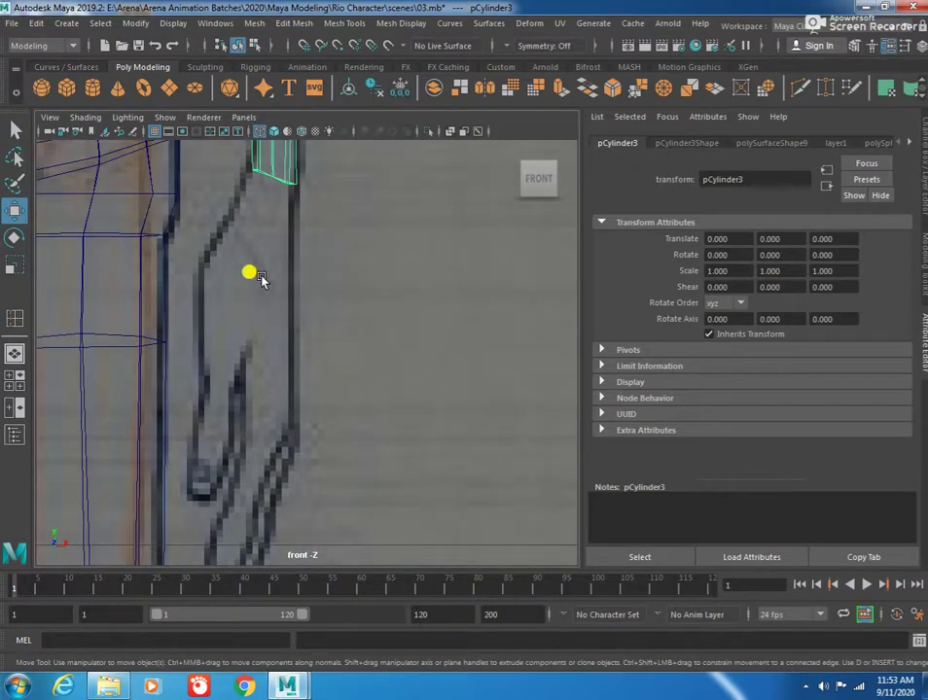
{"action": "scroll", "coordinate": [262, 292], "scroll_direction": "down", "scroll_amount": 3}
{"action": "key", "text": "space"}
{"action": "key", "text": "space"}
{"action": "scroll", "coordinate": [398, 429], "scroll_direction": "up", "scroll_amount": 3}
{"action": "scroll", "coordinate": [321, 404], "scroll_direction": "up", "scroll_amount": 2}
{"action": "mouse_move", "coordinate": [321, 404]}
{"action": "middle_mouse_down", "text": "alt"}
{"action": "mouse_move", "coordinate": [242, 369]}
{"action": "mouse_move", "coordinate": [238, 270]}
{"action": "mouse_move", "coordinate": [253, 234]}
{"action": "mouse_move", "coordinate": [229, 253]}
{"action": "mouse_move", "coordinate": [232, 307]}
{"action": "mouse_move", "coordinate": [259, 393]}
{"action": "middle_mouse_up", "text": "alt"}
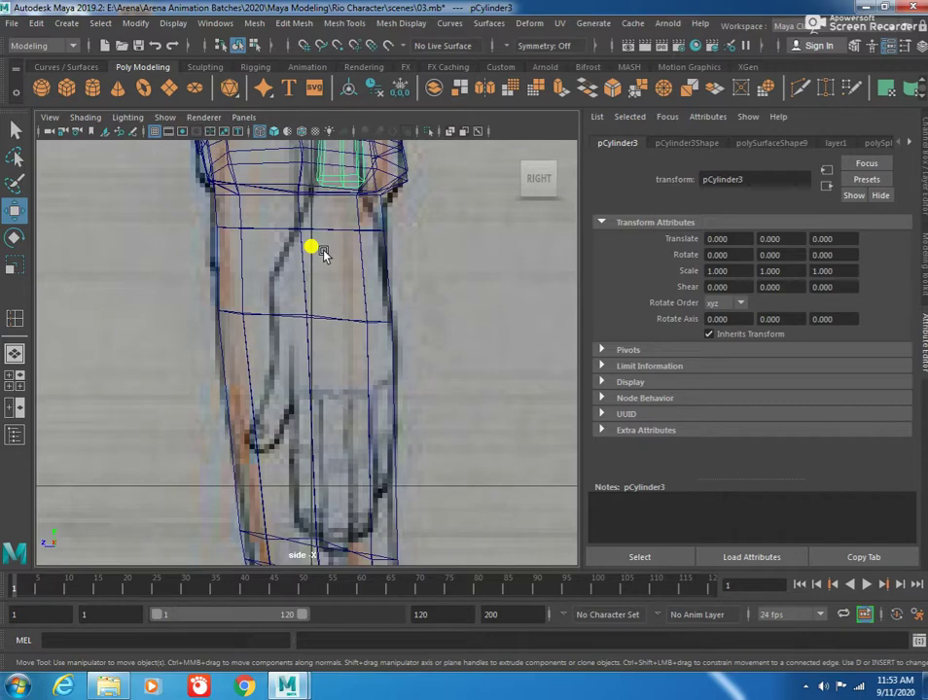
{"action": "middle_click_drag", "start_coordinate": [357, 254], "coordinate": [339, 269], "text": "alt"}
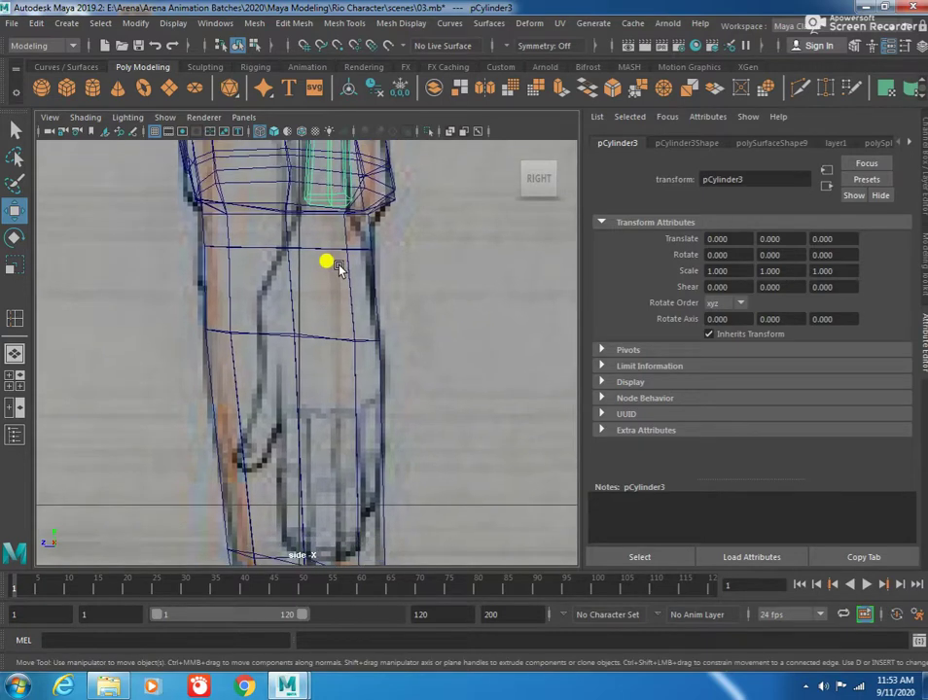
{"action": "key", "text": "space"}
{"action": "mouse_move", "coordinate": [441, 271]}
{"action": "left_mouse_down", "text": "alt"}
{"action": "mouse_move", "coordinate": [389, 224]}
{"action": "mouse_move", "coordinate": [457, 278]}
{"action": "mouse_move", "coordinate": [459, 304]}
{"action": "left_mouse_up", "text": "alt"}
{"action": "left_click", "coordinate": [449, 292]}
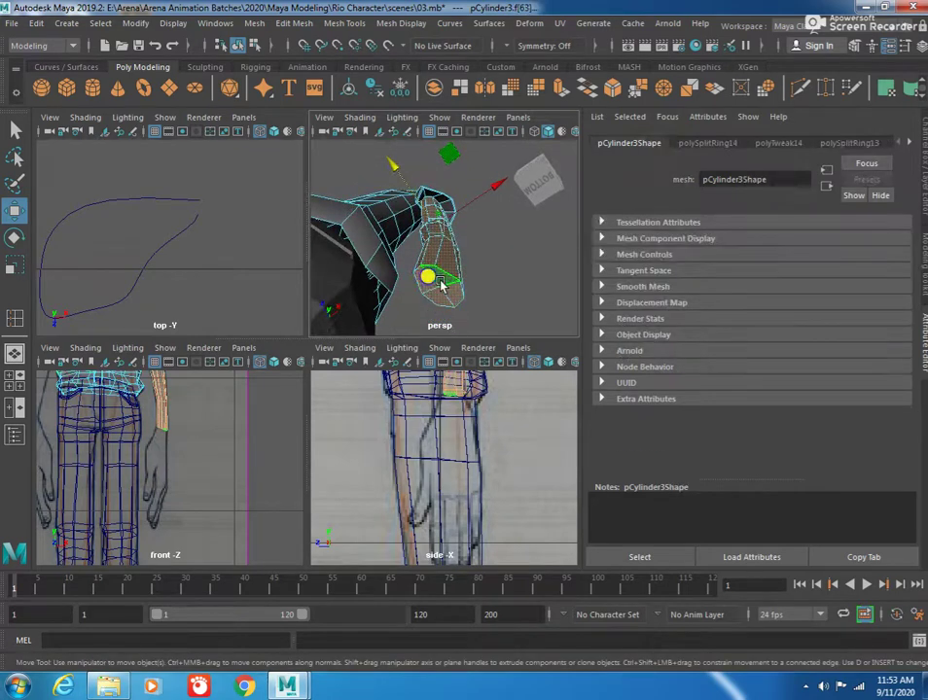
Step: Extrude the sleeve's end faces down and narrow the new wrist ring
{"action": "left_click", "coordinate": [420, 275]}
{"action": "left_click", "coordinate": [429, 275]}
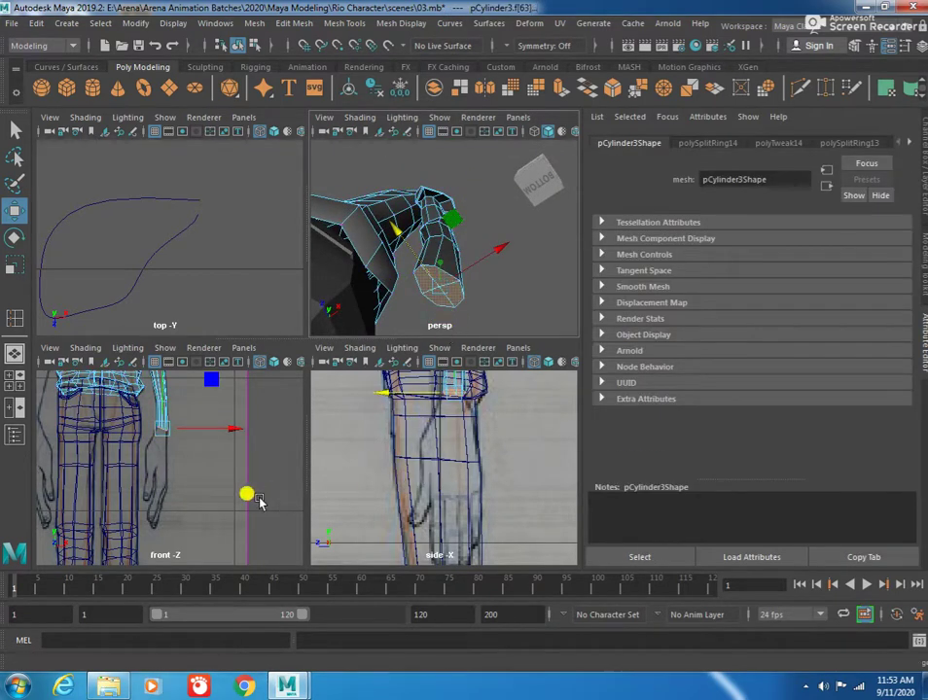
{"action": "key", "text": "space"}
{"action": "mouse_move", "coordinate": [447, 420]}
{"action": "right_mouse_down", "text": "alt"}
{"action": "mouse_move", "coordinate": [348, 357]}
{"action": "mouse_move", "coordinate": [331, 258]}
{"action": "right_mouse_up", "text": "alt"}
{"action": "left_click_drag", "start_coordinate": [331, 258], "coordinate": [313, 301], "text": "shift"}
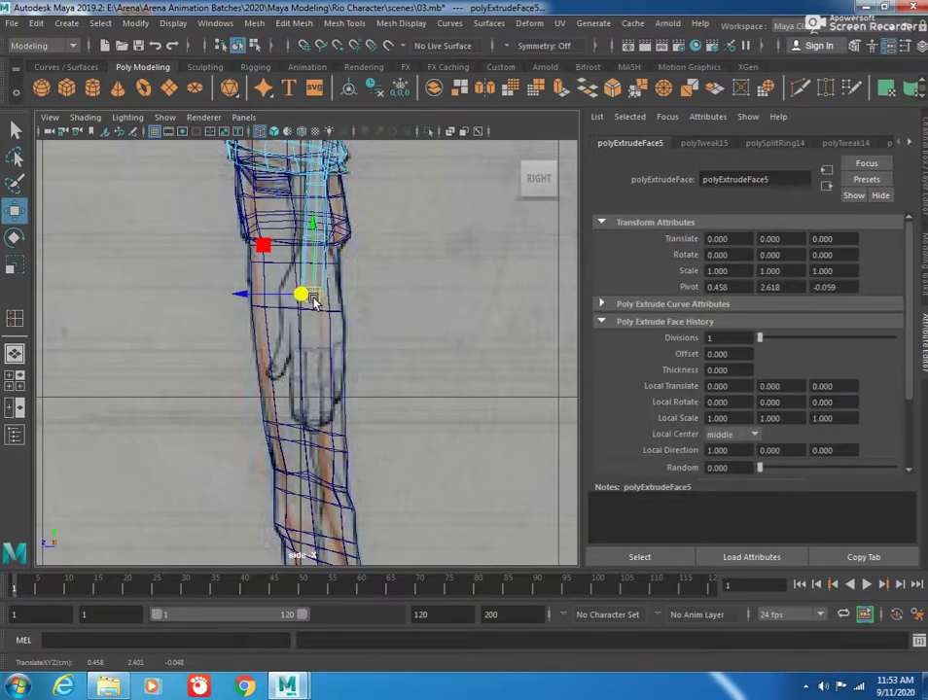
{"action": "scroll", "coordinate": [305, 292], "scroll_direction": "up", "scroll_amount": 2}
{"action": "scroll", "coordinate": [291, 292], "scroll_direction": "up", "scroll_amount": 2}
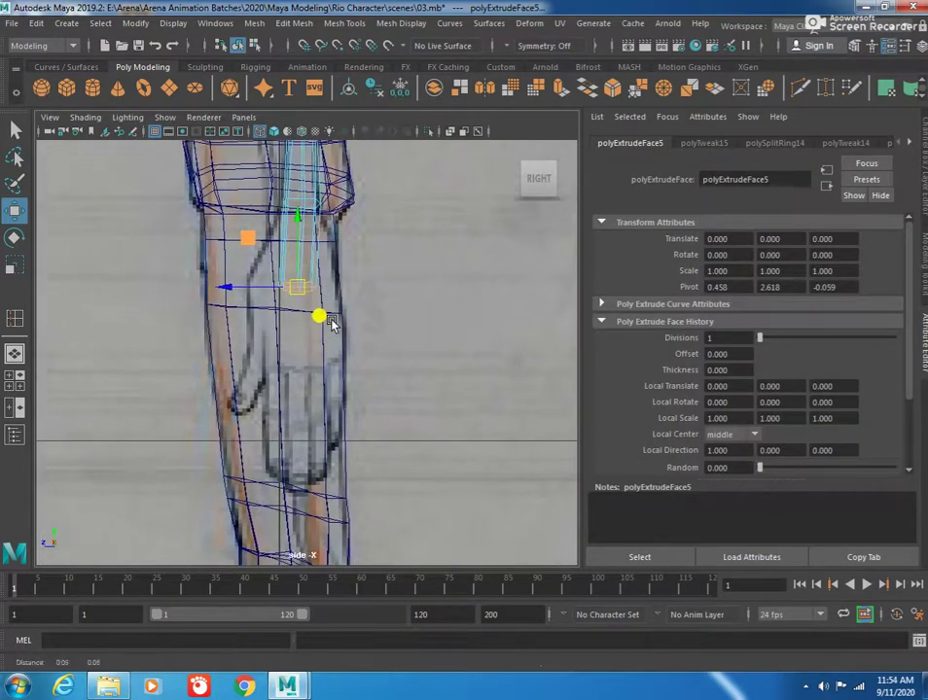
{"action": "key", "text": "r"}
{"action": "mouse_move", "coordinate": [243, 289]}
{"action": "left_mouse_down"}
{"action": "mouse_move", "coordinate": [119, 294]}
{"action": "mouse_move", "coordinate": [234, 294]}
{"action": "mouse_move", "coordinate": [177, 291]}
{"action": "left_mouse_up"}
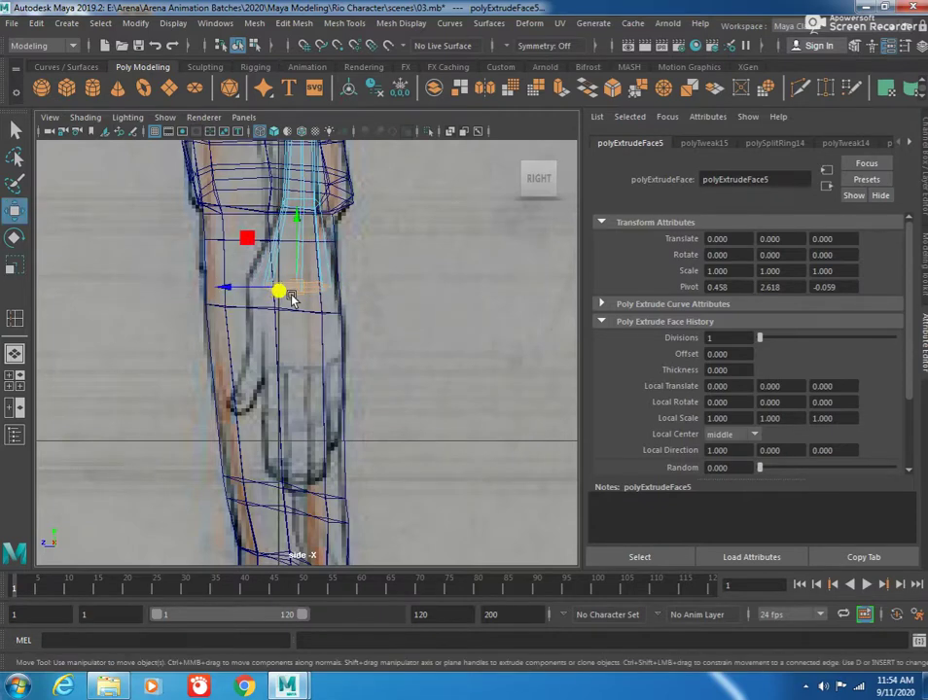
{"action": "mouse_move", "coordinate": [243, 311]}
{"action": "left_mouse_down"}
{"action": "mouse_move", "coordinate": [240, 284]}
{"action": "mouse_move", "coordinate": [219, 282]}
{"action": "mouse_move", "coordinate": [295, 284]}
{"action": "left_mouse_up"}
Step: Move and slightly flatten the extruded ring to fit the side reference
{"action": "key", "text": "w"}
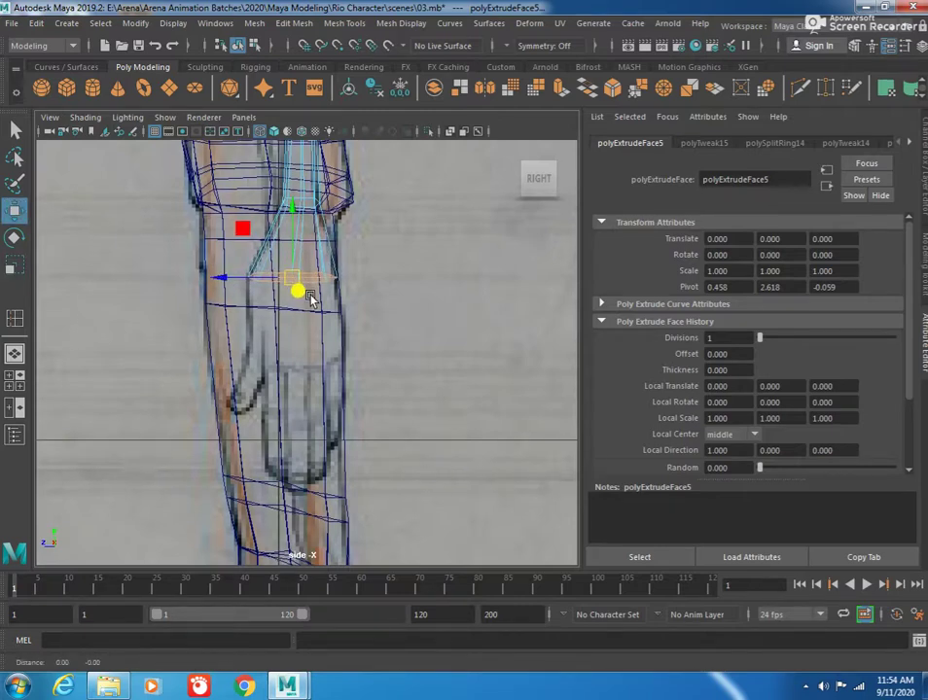
{"action": "middle_click_drag", "start_coordinate": [310, 295], "coordinate": [303, 274], "text": "alt"}
{"action": "left_click_drag", "start_coordinate": [288, 258], "coordinate": [288, 257]}
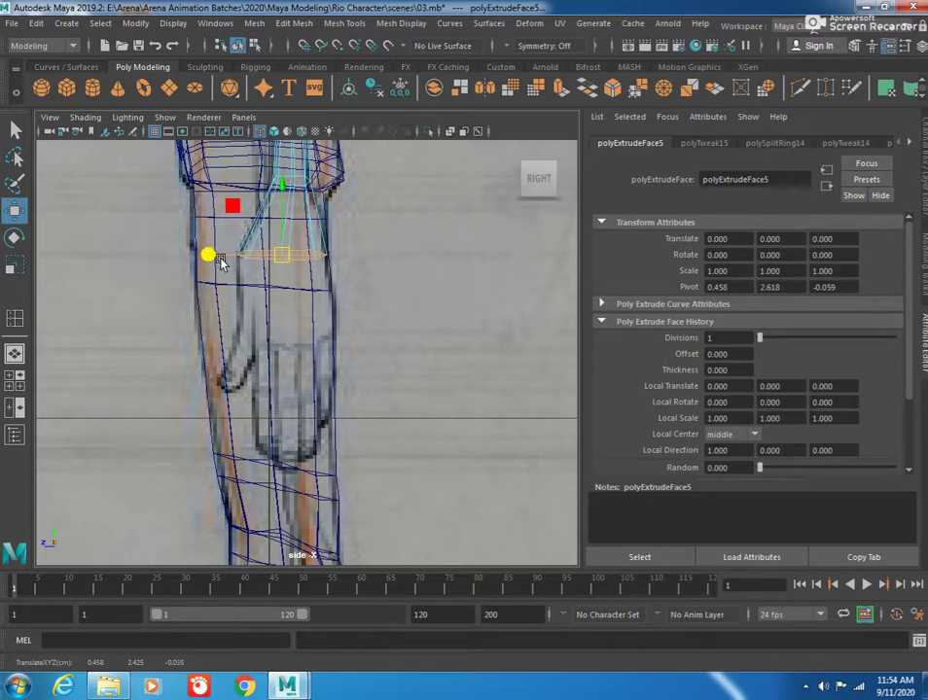
{"action": "key", "text": "r"}
{"action": "left_click_drag", "start_coordinate": [213, 257], "coordinate": [220, 263]}
{"action": "key", "text": "w"}
{"action": "left_click_drag", "start_coordinate": [290, 258], "coordinate": [294, 259]}
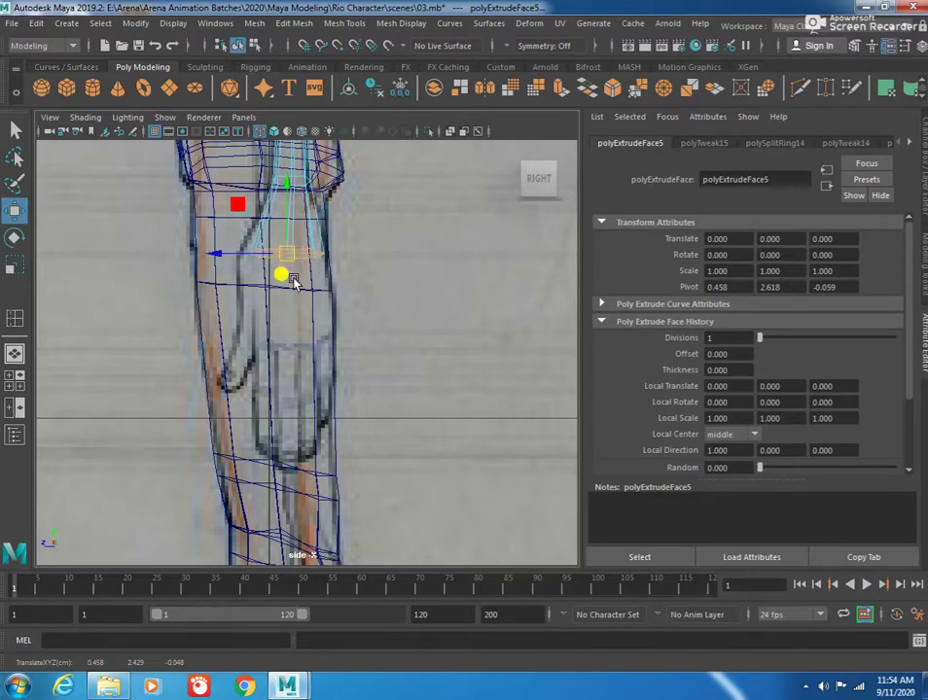
Step: Slide the ring down the forearm and extrude two more segments for wrist and hand
{"action": "left_click_drag", "start_coordinate": [295, 262], "coordinate": [296, 342]}
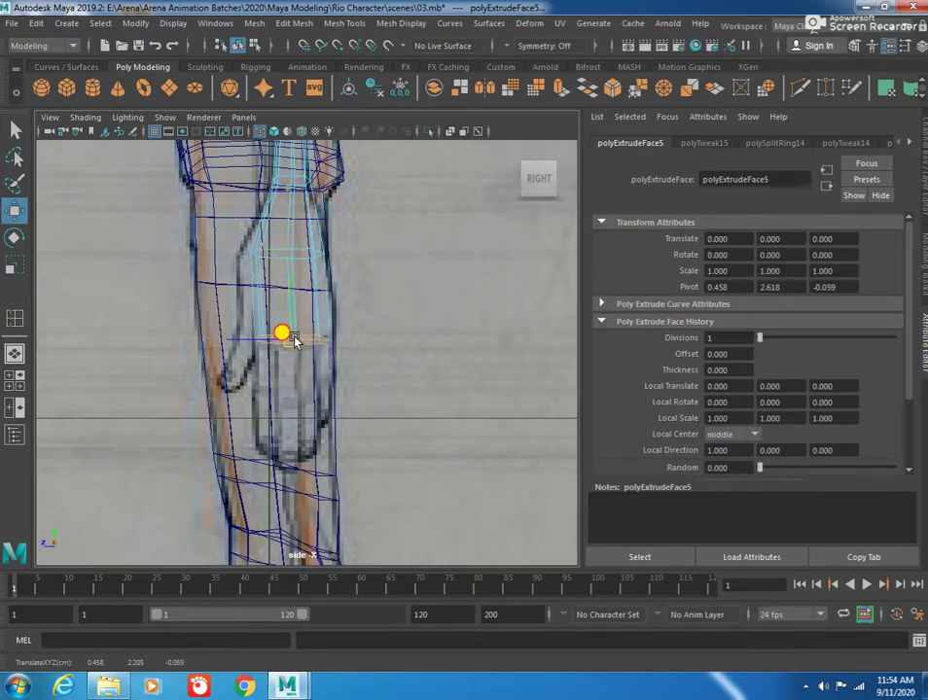
{"action": "key", "text": "ctrl+e"}
{"action": "mouse_move", "coordinate": [297, 341]}
{"action": "left_mouse_down"}
{"action": "mouse_move", "coordinate": [298, 457]}
{"action": "mouse_move", "coordinate": [264, 358]}
{"action": "left_mouse_up"}
{"action": "key", "text": "ctrl+e"}
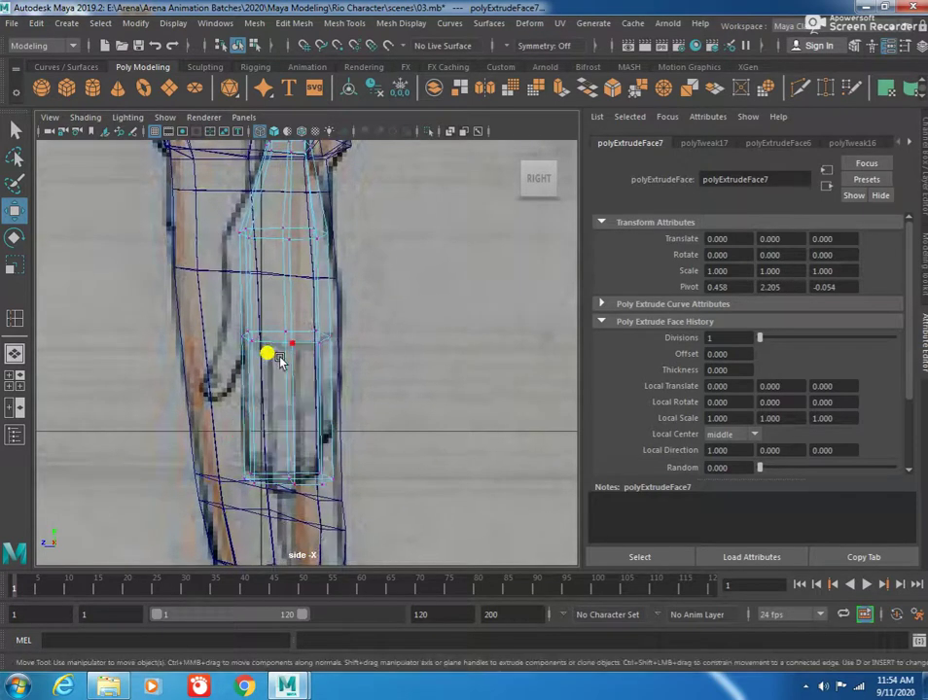
{"action": "left_click", "coordinate": [287, 337]}
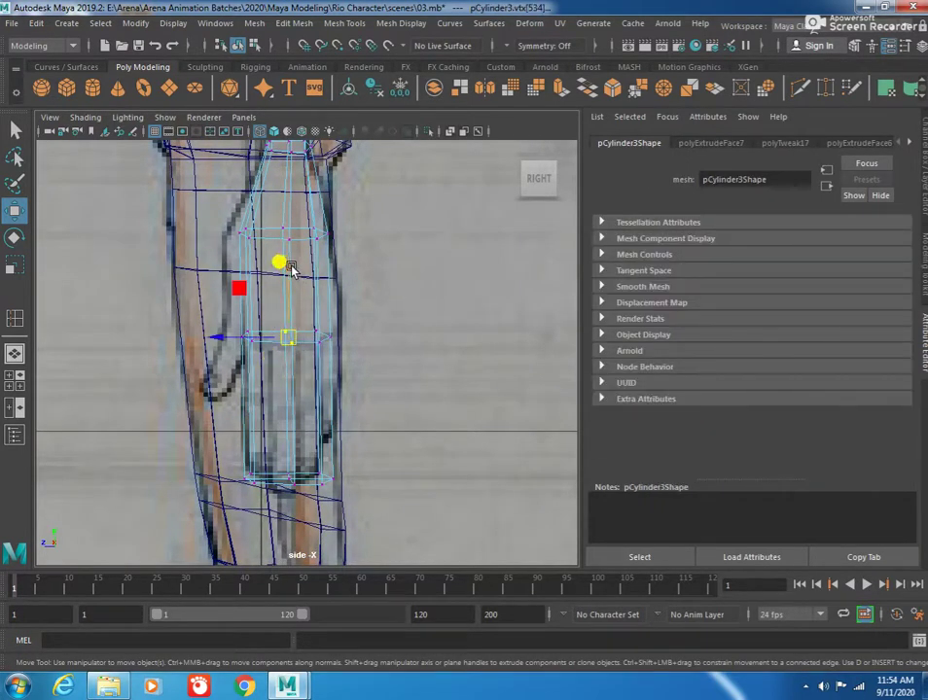
Step: Nudge the hand and wrist vertices to fit the side reference
{"action": "left_click_drag", "start_coordinate": [292, 270], "coordinate": [292, 279]}
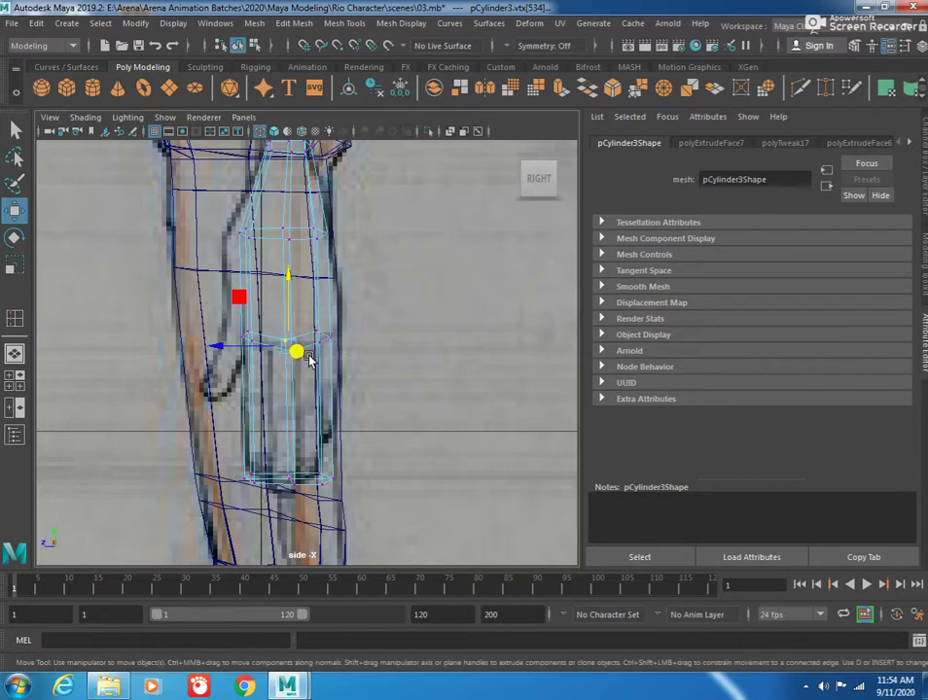
{"action": "left_click_drag", "start_coordinate": [297, 352], "coordinate": [331, 338]}
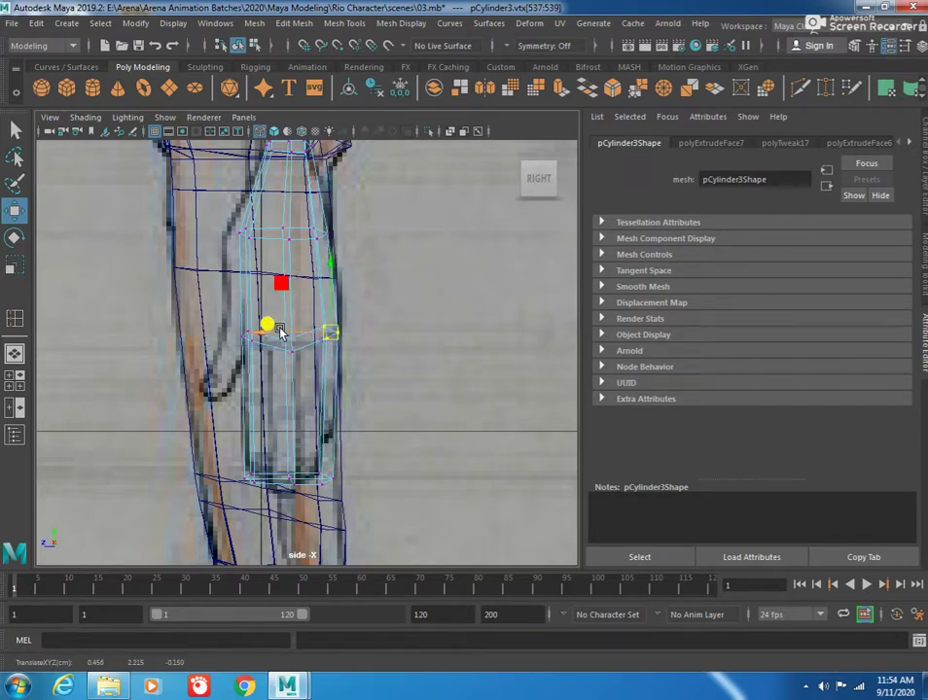
{"action": "left_click_drag", "start_coordinate": [255, 315], "coordinate": [239, 358]}
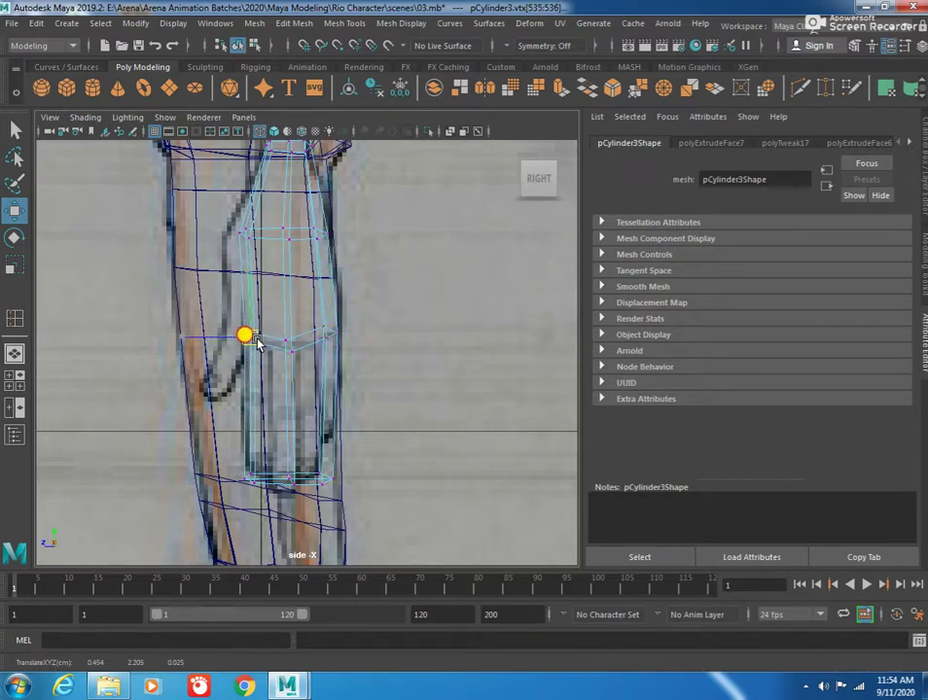
{"action": "middle_click_drag", "start_coordinate": [269, 305], "coordinate": [266, 337], "text": "alt"}
{"action": "left_click", "coordinate": [279, 282]}
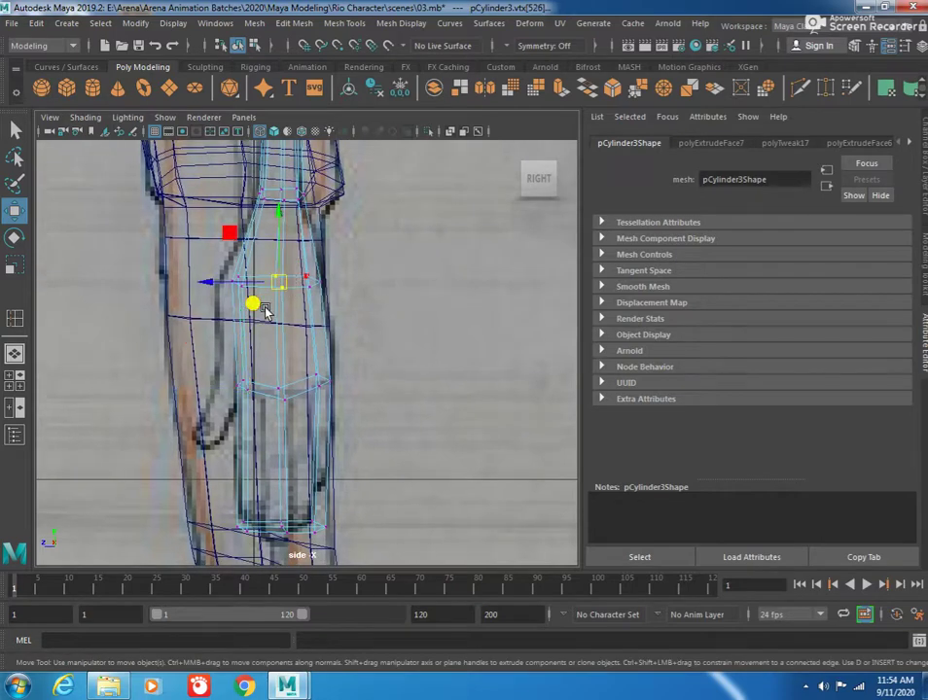
{"action": "left_click_drag", "start_coordinate": [318, 289], "coordinate": [313, 299]}
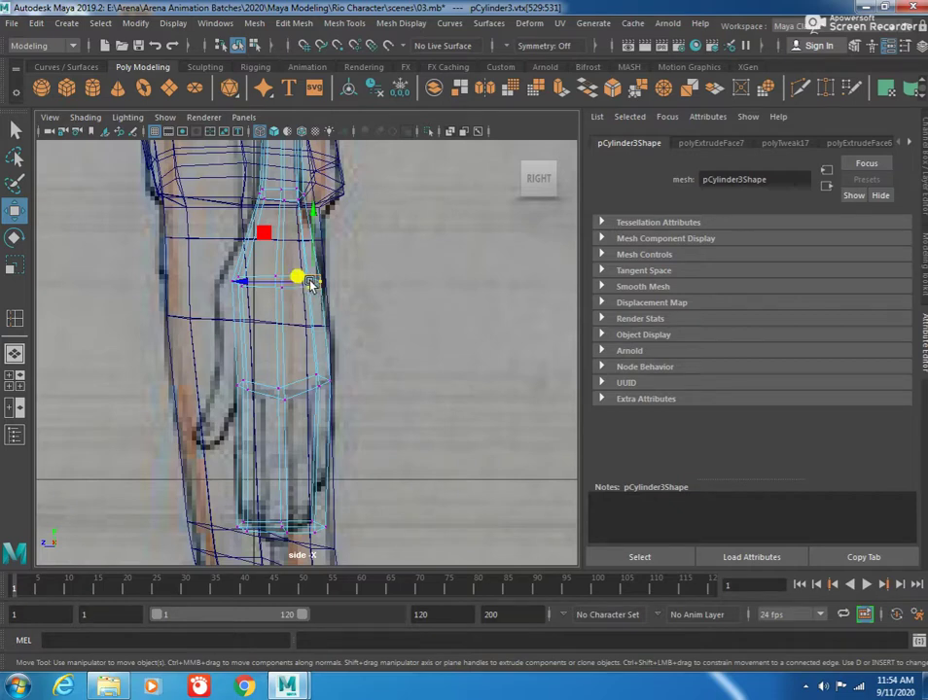
{"action": "left_click_drag", "start_coordinate": [312, 283], "coordinate": [309, 284]}
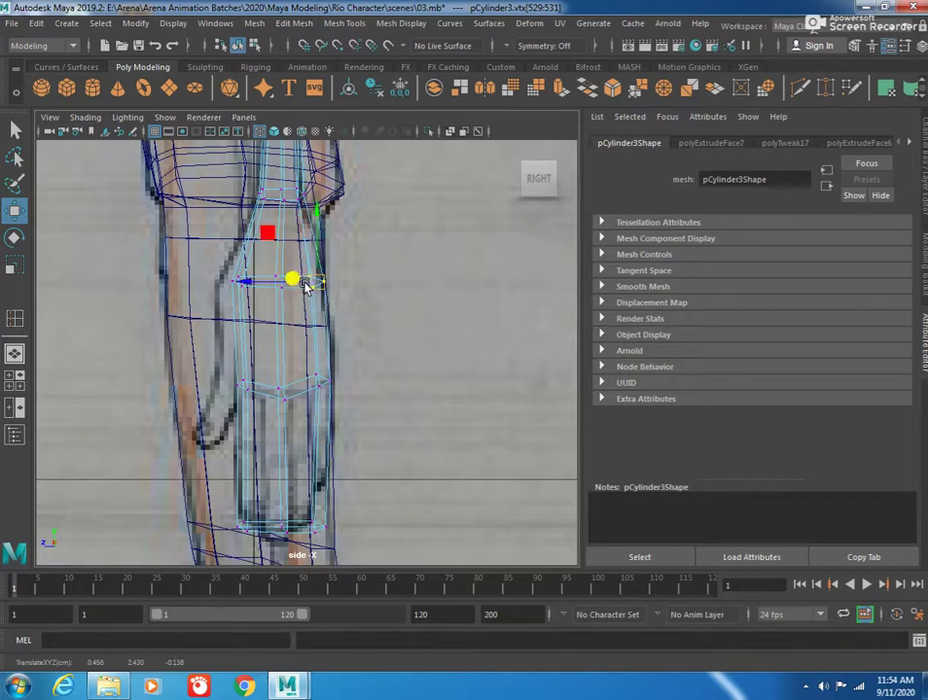
Step: Move the upper-loop and lower-loop vertices onto the reference outline
{"action": "middle_click_drag", "start_coordinate": [304, 261], "coordinate": [304, 291], "text": "alt"}
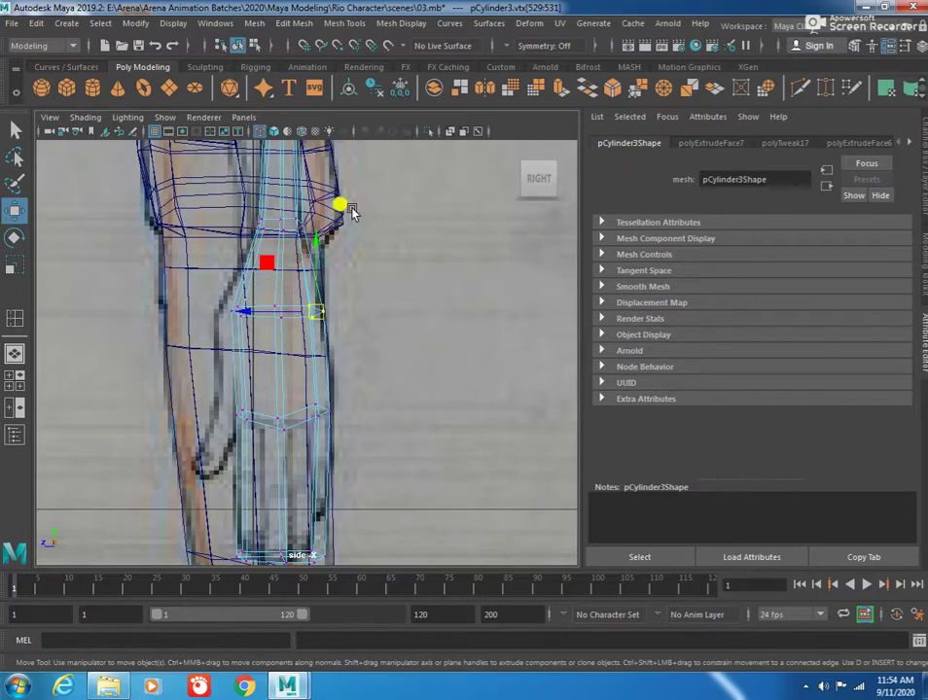
{"action": "left_click", "coordinate": [292, 243]}
{"action": "left_click_drag", "start_coordinate": [304, 240], "coordinate": [296, 241]}
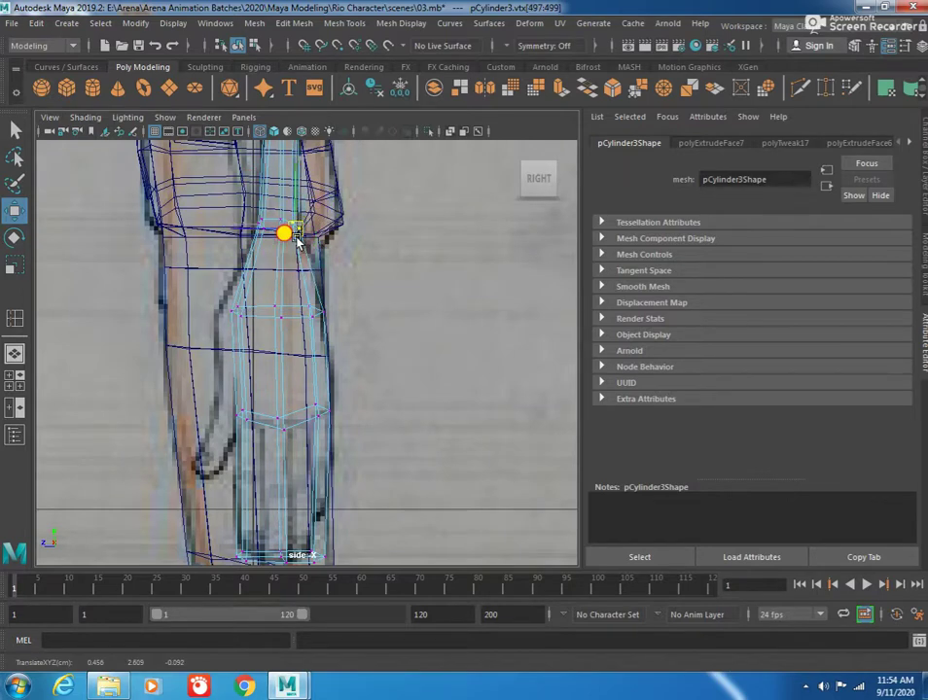
{"action": "left_click_drag", "start_coordinate": [249, 214], "coordinate": [269, 237]}
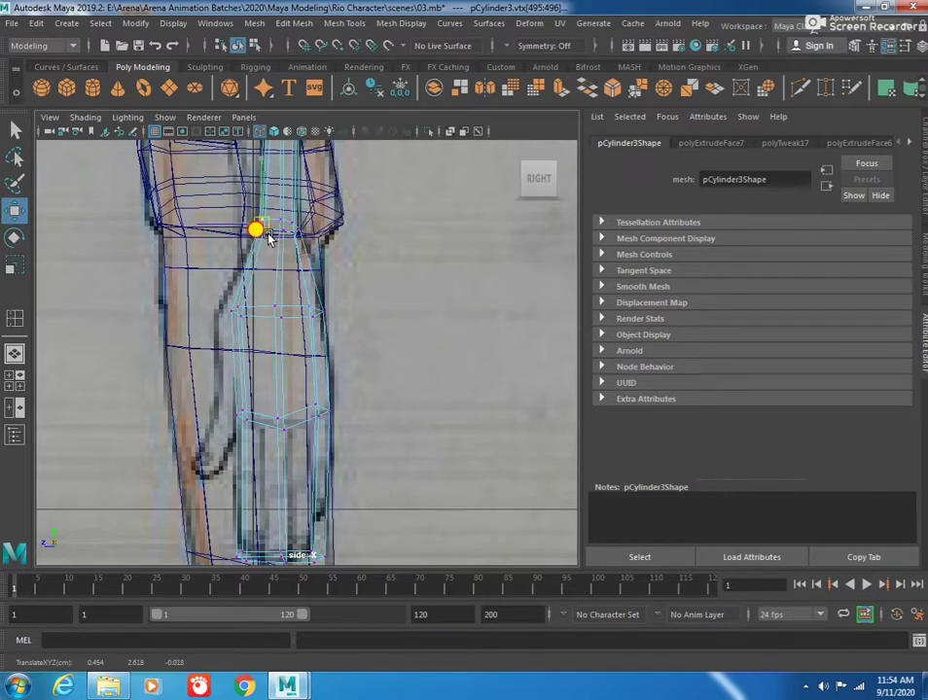
{"action": "left_click_drag", "start_coordinate": [223, 290], "coordinate": [241, 308]}
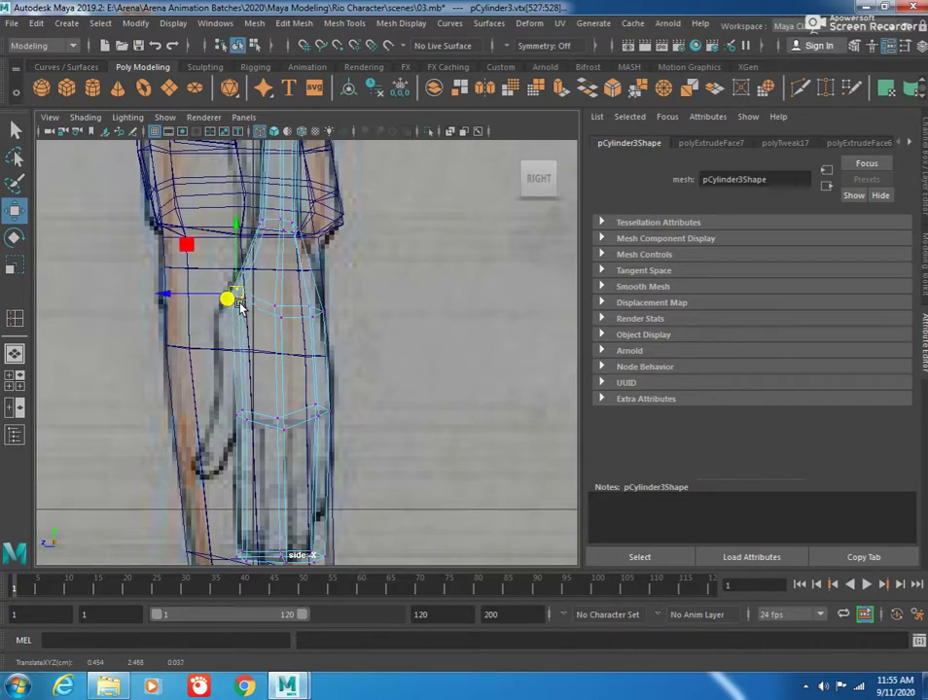
{"action": "mouse_move", "coordinate": [245, 393]}
{"action": "left_mouse_down"}
{"action": "mouse_move", "coordinate": [233, 436]}
{"action": "mouse_move", "coordinate": [250, 430]}
{"action": "left_mouse_up"}
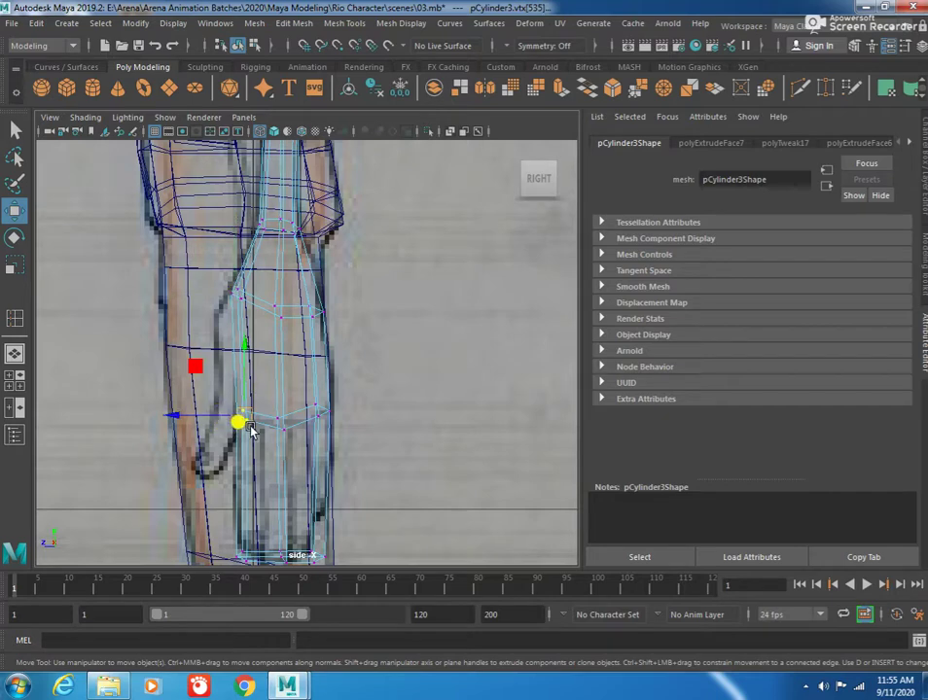
{"action": "left_click", "coordinate": [292, 405]}
{"action": "mouse_move", "coordinate": [306, 408]}
{"action": "left_mouse_down"}
{"action": "mouse_move", "coordinate": [264, 455]}
{"action": "mouse_move", "coordinate": [280, 438]}
{"action": "mouse_move", "coordinate": [322, 428]}
{"action": "left_mouse_up"}
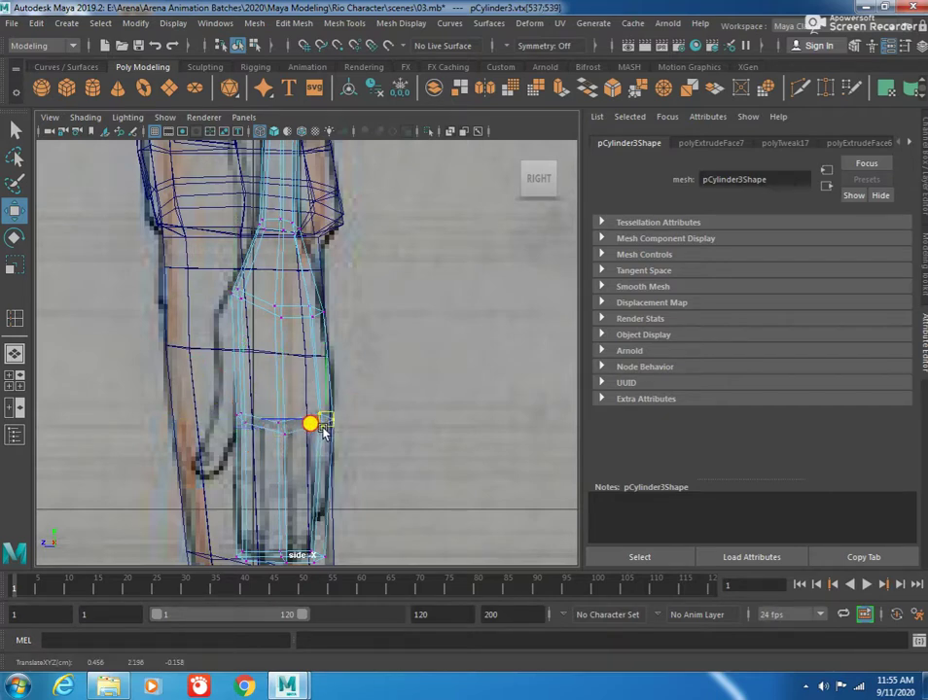
Step: Adjust the lower loop's front-edge vertices and lift the bottom wrist vertices
{"action": "key", "text": "e"}
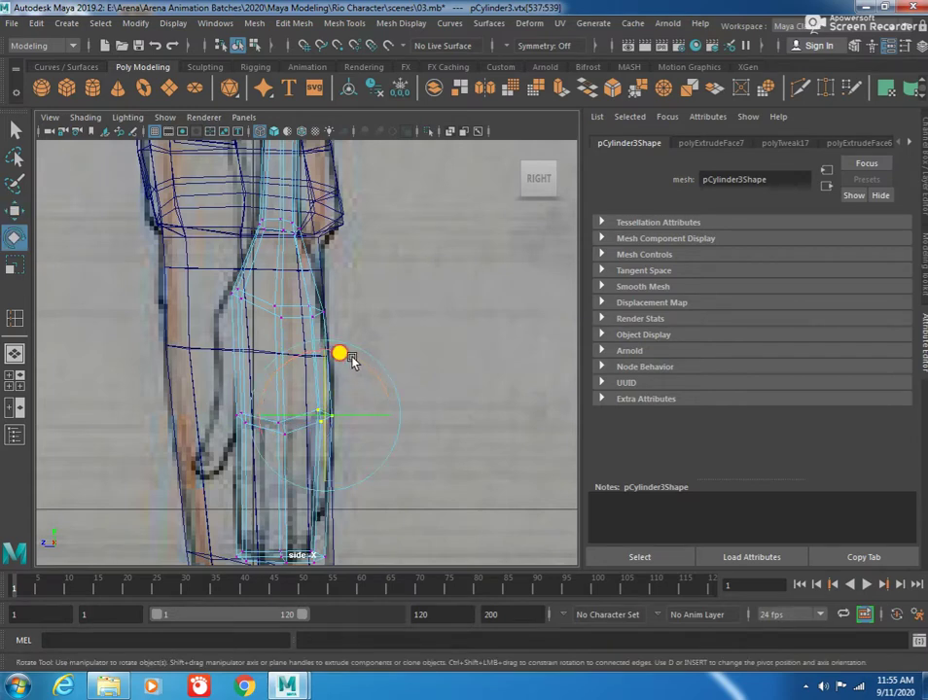
{"action": "key", "text": "w"}
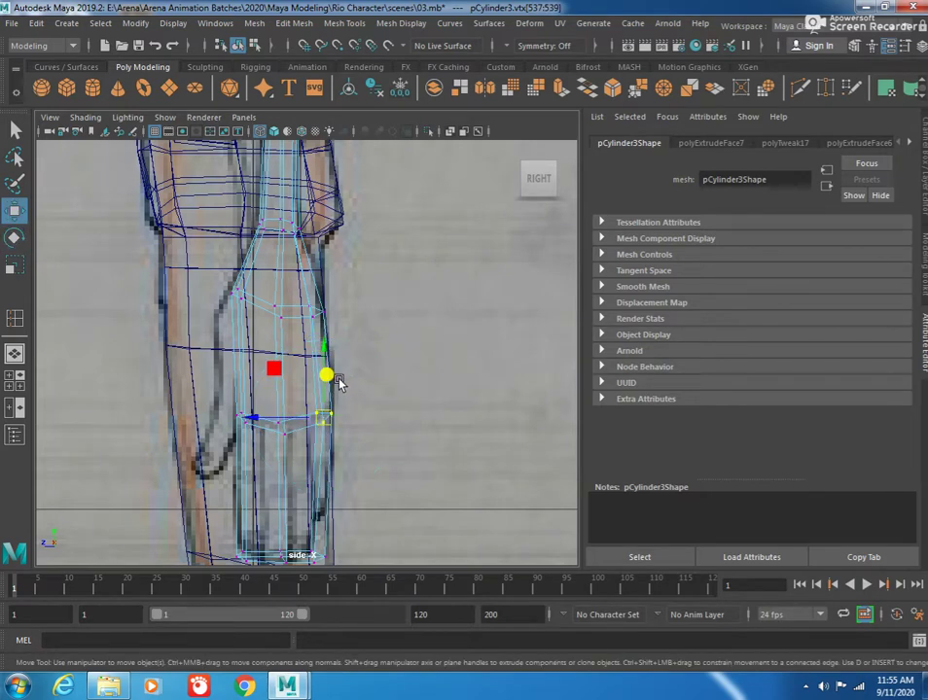
{"action": "mouse_move", "coordinate": [220, 383]}
{"action": "left_mouse_down"}
{"action": "mouse_move", "coordinate": [251, 437]}
{"action": "mouse_move", "coordinate": [284, 432]}
{"action": "left_mouse_up"}
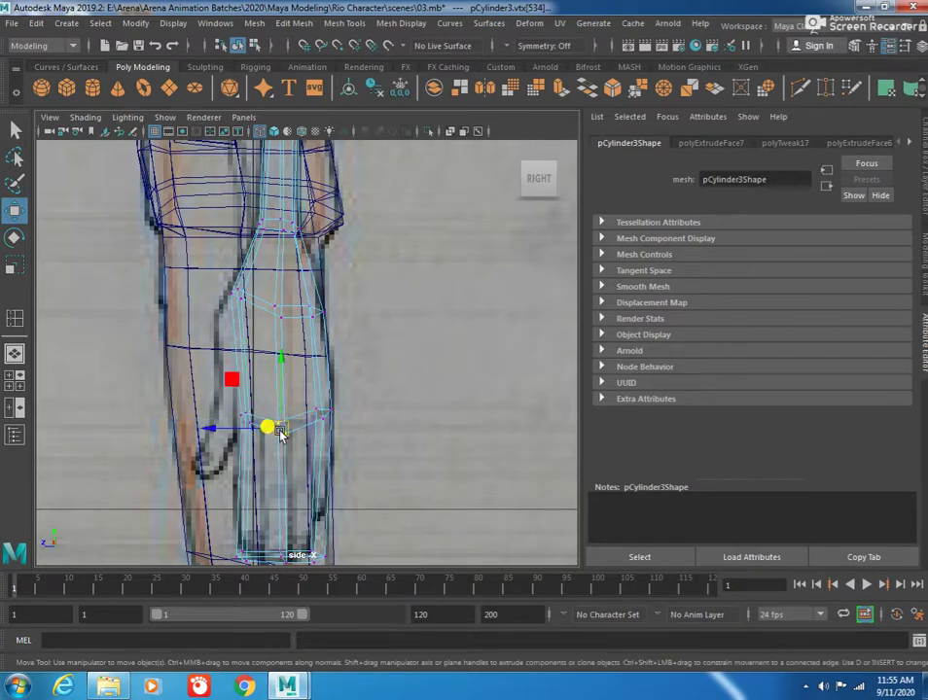
{"action": "middle_click_drag", "start_coordinate": [282, 432], "coordinate": [349, 386], "text": "alt"}
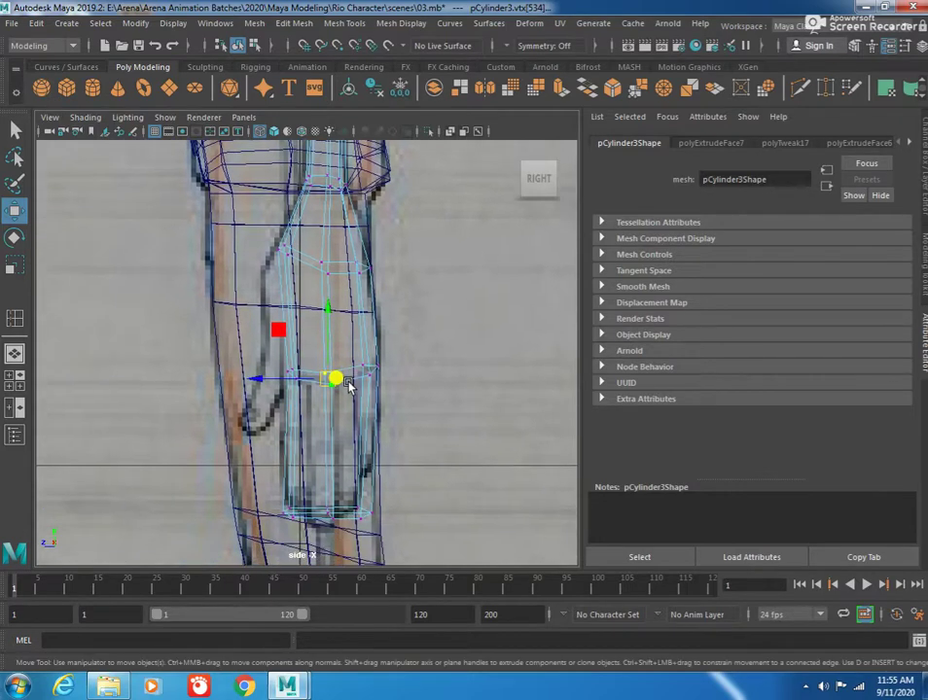
{"action": "middle_click_drag", "start_coordinate": [383, 454], "coordinate": [315, 440], "text": "alt"}
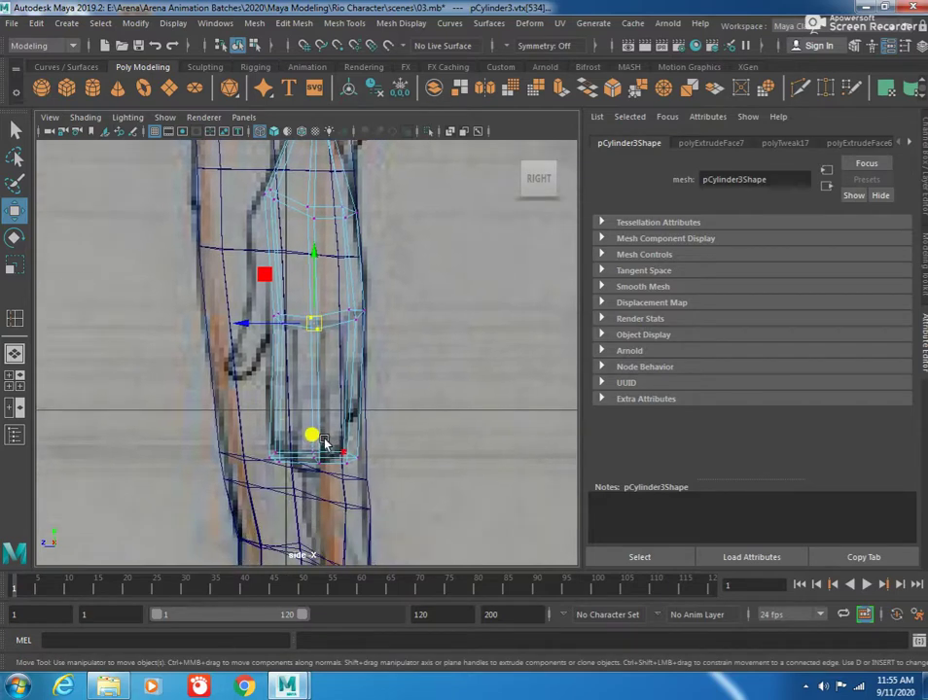
{"action": "left_click", "coordinate": [276, 465]}
{"action": "left_click_drag", "start_coordinate": [276, 465], "coordinate": [273, 460]}
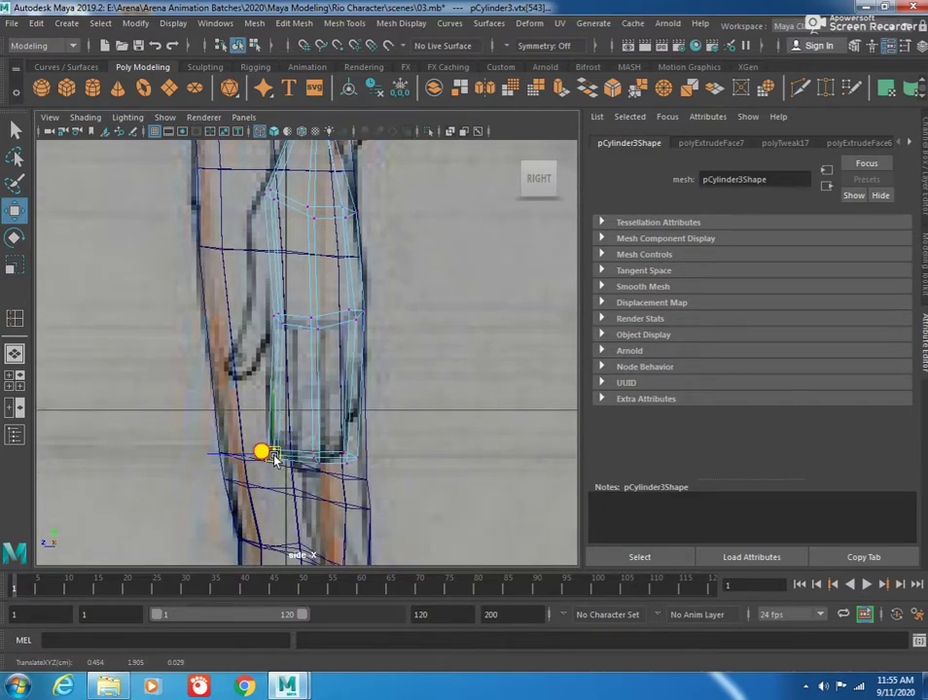
{"action": "left_click_drag", "start_coordinate": [340, 486], "coordinate": [356, 420]}
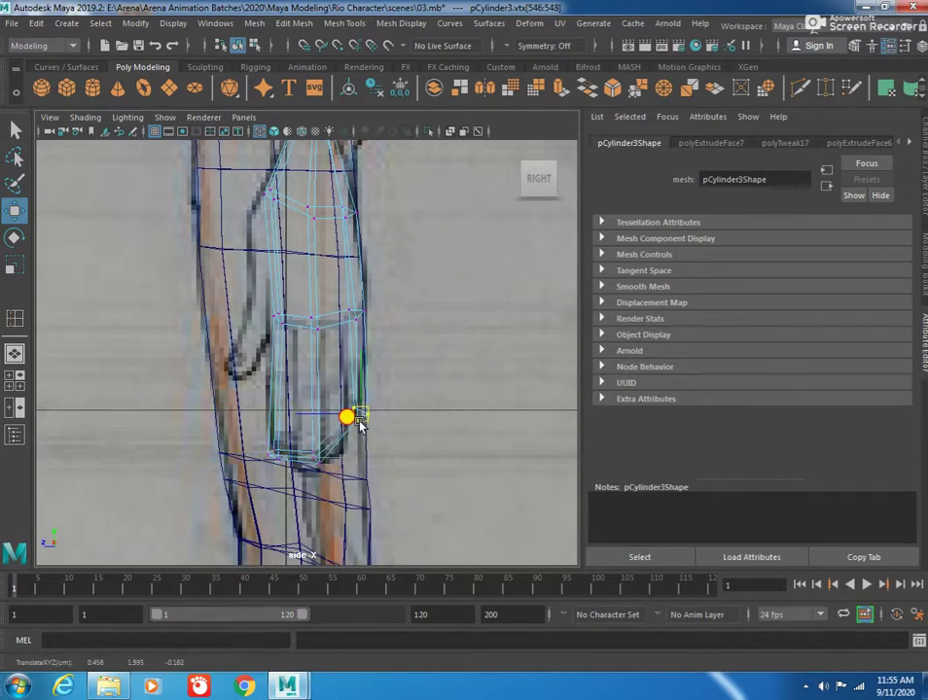
Step: Tilt and shift the bottom wrist vertices, then return to object mode with F8
{"action": "key", "text": "e"}
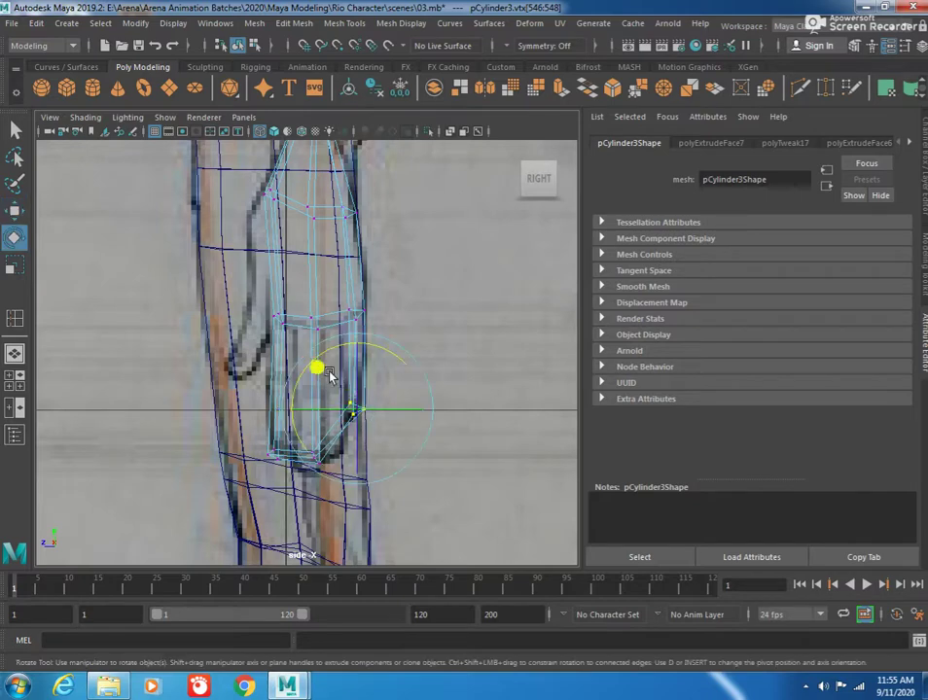
{"action": "mouse_move", "coordinate": [321, 366]}
{"action": "left_mouse_down"}
{"action": "mouse_move", "coordinate": [301, 391]}
{"action": "mouse_move", "coordinate": [309, 376]}
{"action": "left_mouse_up"}
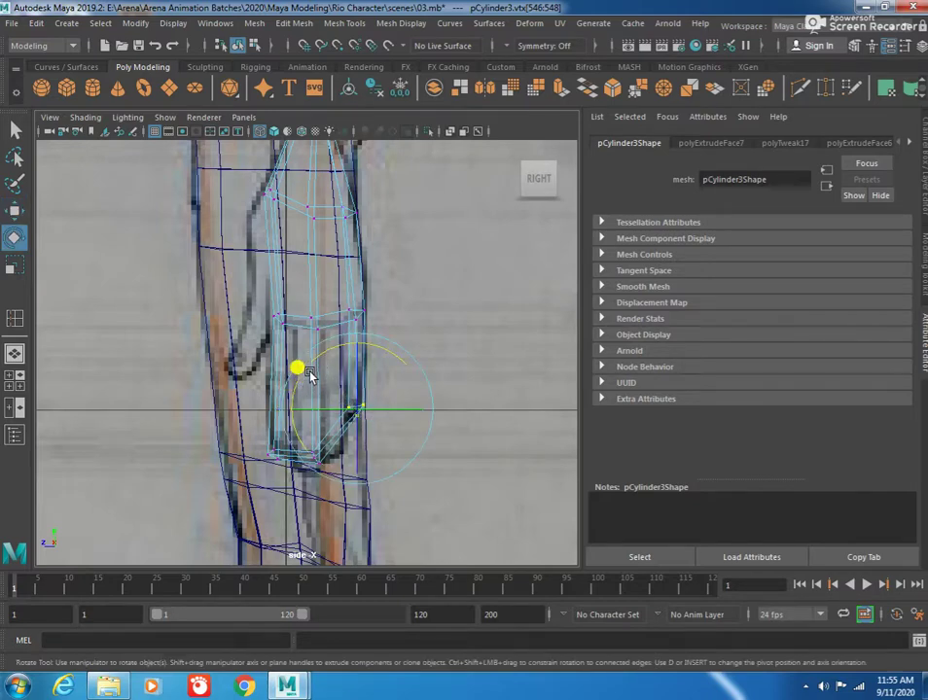
{"action": "key", "text": "w"}
{"action": "left_click", "coordinate": [306, 449]}
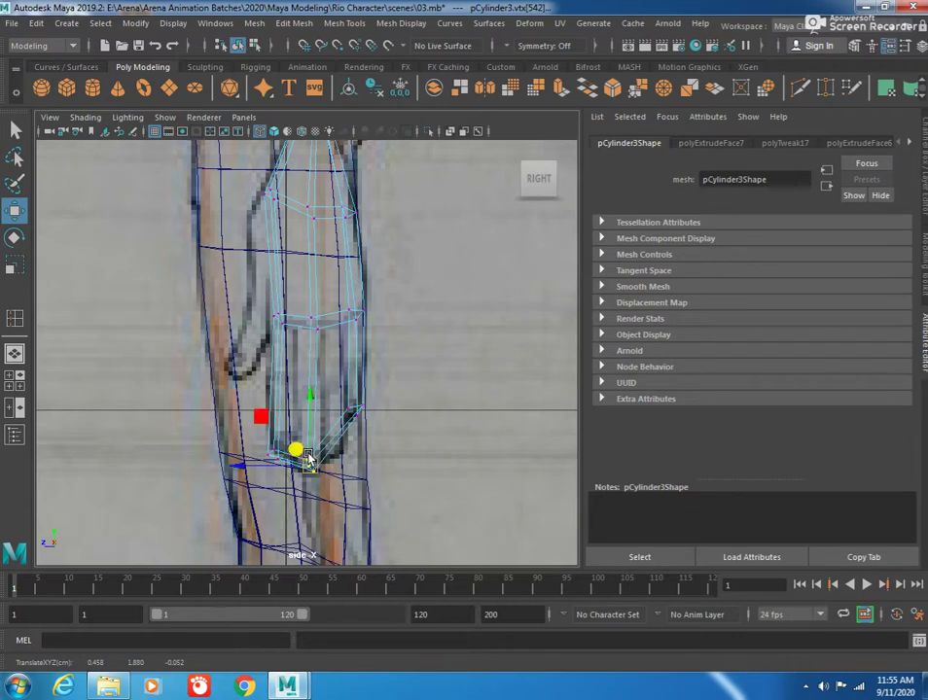
{"action": "left_click", "coordinate": [245, 468]}
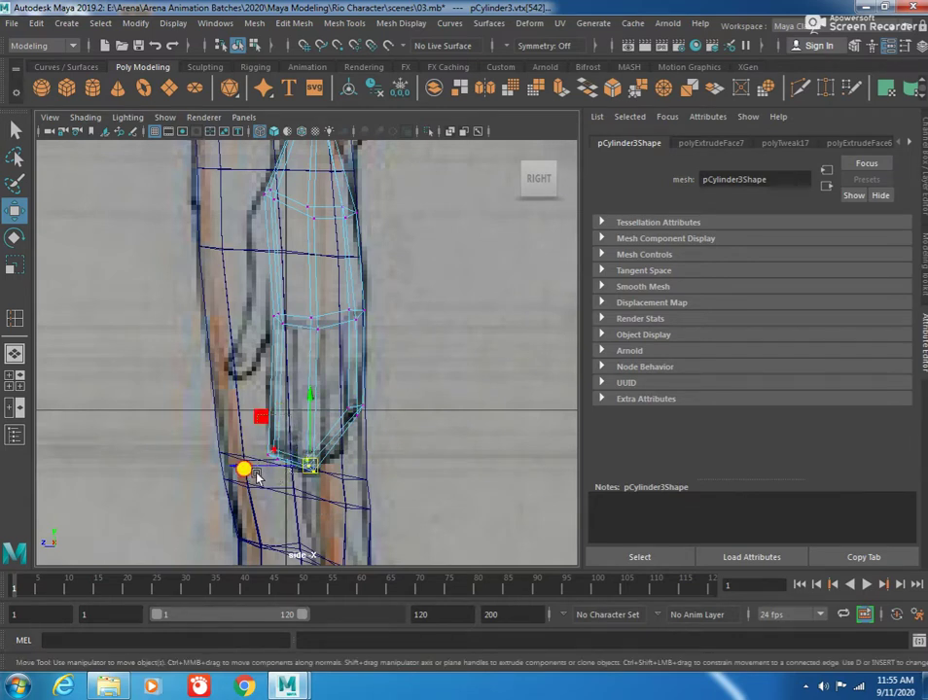
{"action": "key", "text": "e"}
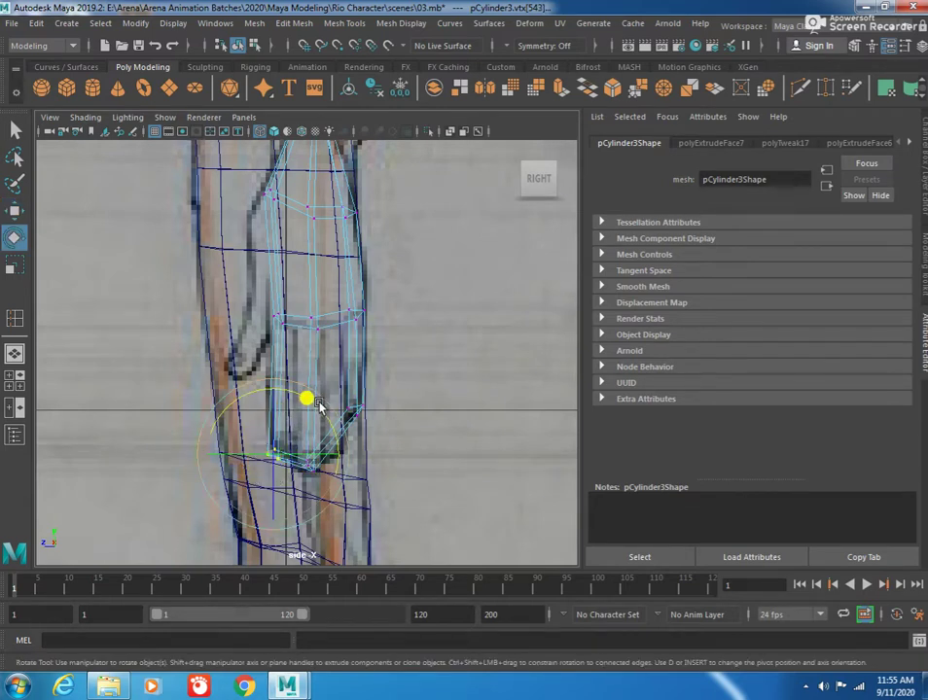
{"action": "key", "text": "w"}
{"action": "left_click_drag", "start_coordinate": [294, 457], "coordinate": [277, 455]}
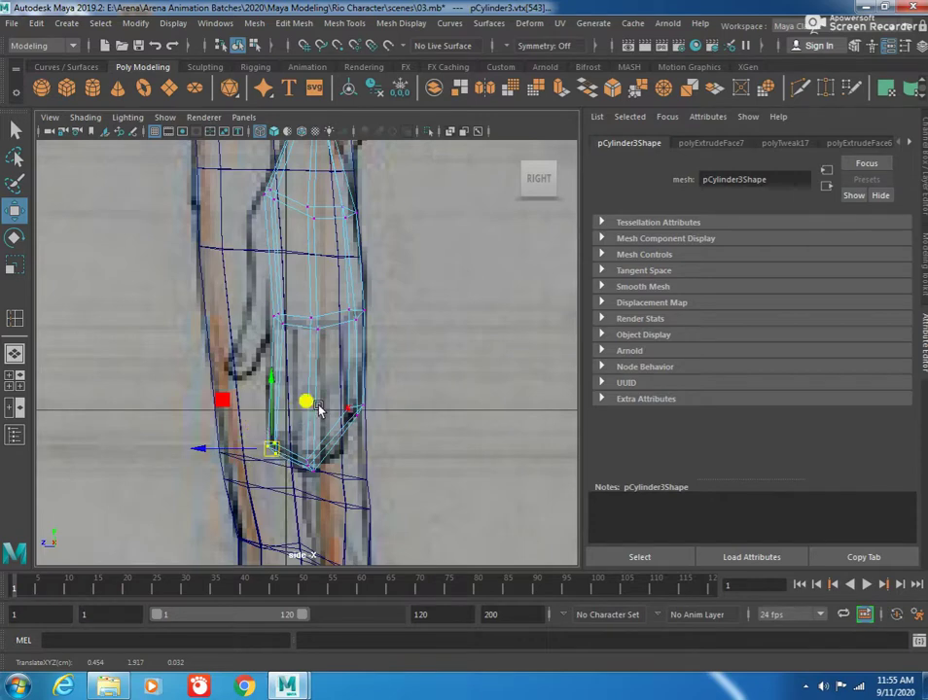
{"action": "mouse_move", "coordinate": [354, 431]}
{"action": "middle_mouse_down", "text": "alt"}
{"action": "mouse_move", "coordinate": [356, 393]}
{"action": "mouse_move", "coordinate": [352, 447]}
{"action": "mouse_move", "coordinate": [342, 428]}
{"action": "mouse_move", "coordinate": [336, 444]}
{"action": "mouse_move", "coordinate": [339, 383]}
{"action": "mouse_move", "coordinate": [296, 276]}
{"action": "mouse_move", "coordinate": [303, 364]}
{"action": "middle_mouse_up", "text": "alt"}
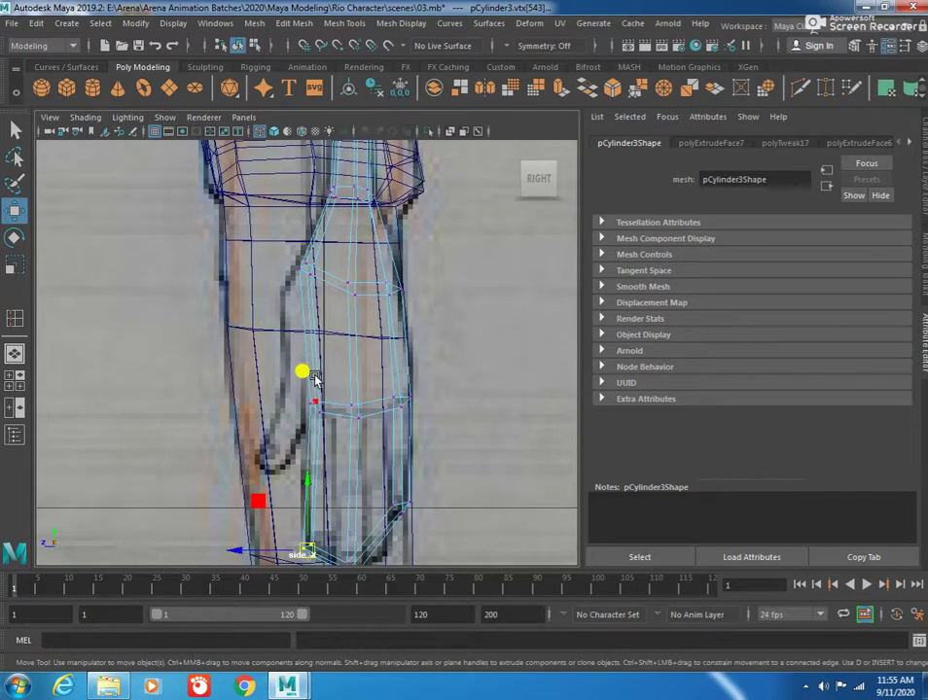
{"action": "key", "text": "F8"}
Step: Insert another edge loop across pCylinder3's lower arm, then return to the four-view layout
{"action": "right_click_drag", "start_coordinate": [387, 323], "coordinate": [286, 336], "text": "shift"}
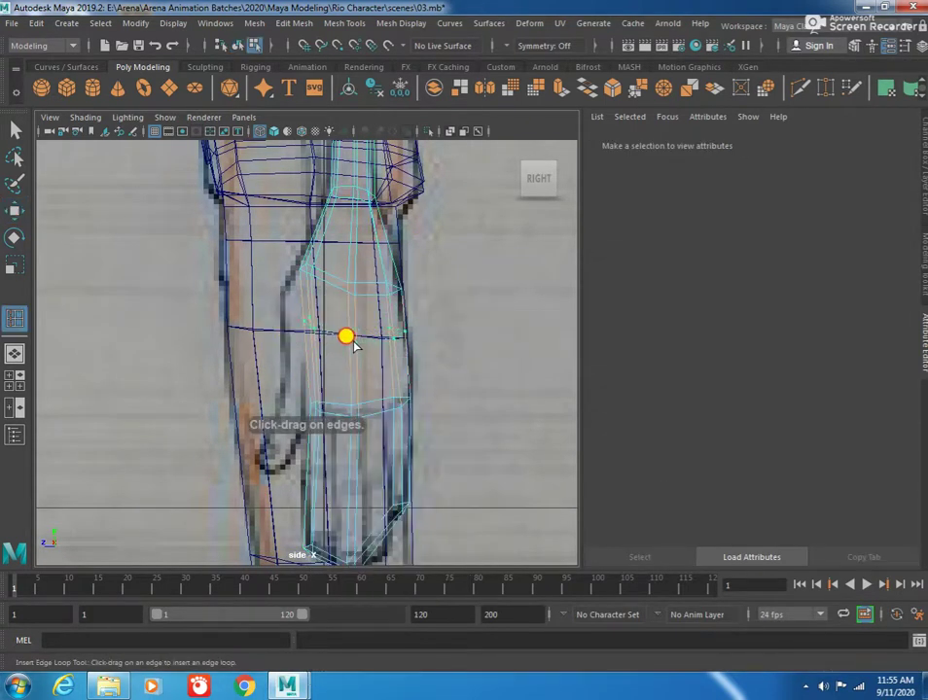
{"action": "left_click", "coordinate": [355, 378]}
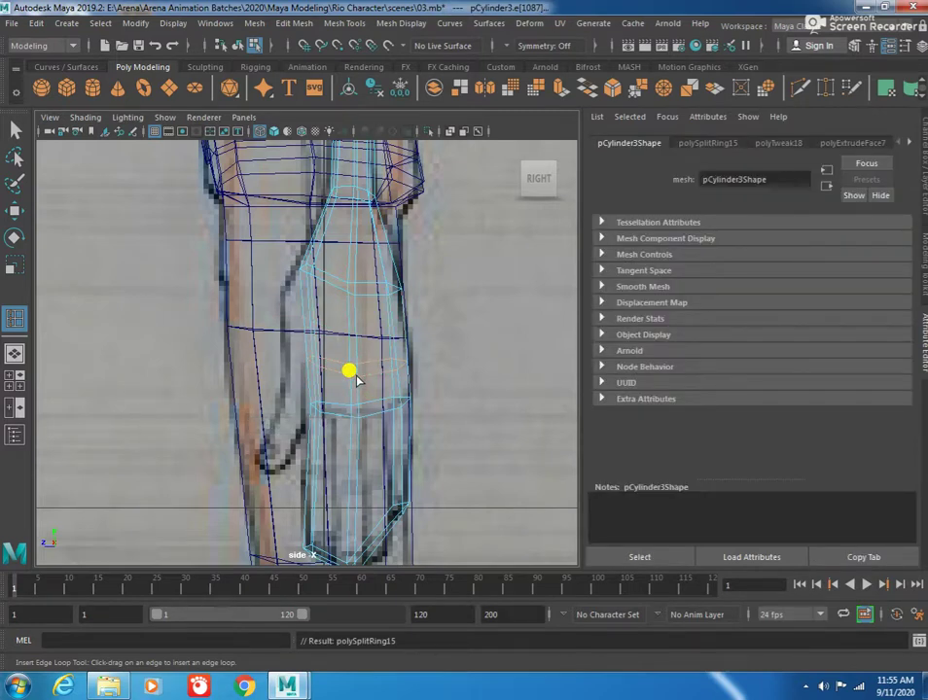
{"action": "mouse_move", "coordinate": [275, 377]}
{"action": "middle_mouse_down", "text": "alt"}
{"action": "mouse_move", "coordinate": [317, 307]}
{"action": "mouse_move", "coordinate": [373, 252]}
{"action": "middle_mouse_up", "text": "alt"}
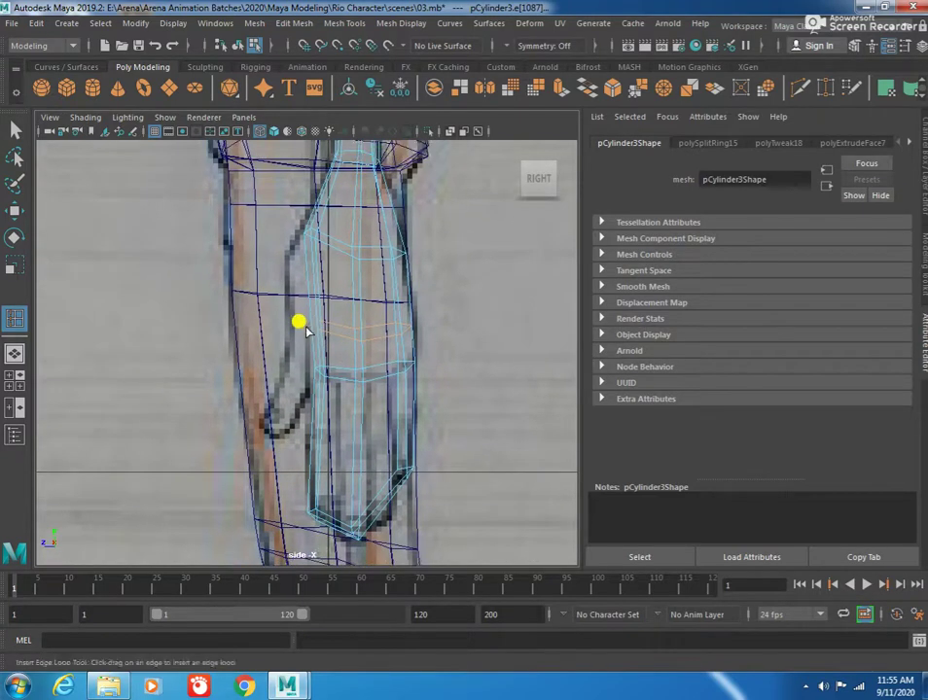
{"action": "key", "text": "space"}
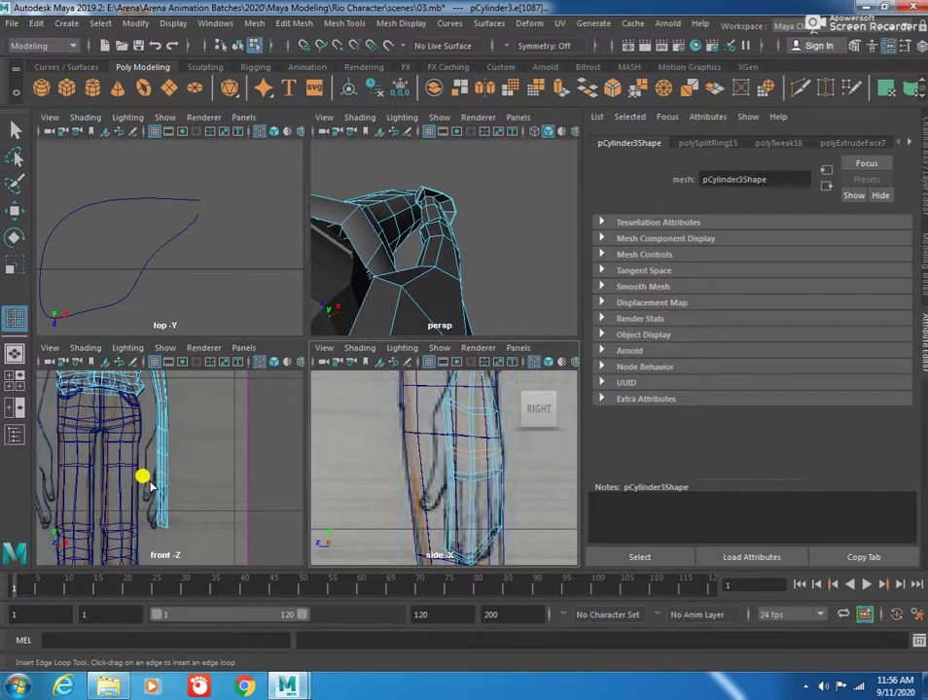
Step: Zoom into the front view and select a ring of arm vertices
{"action": "key", "text": "w"}
{"action": "scroll", "coordinate": [153, 453], "scroll_direction": "up", "scroll_amount": 2}
{"action": "scroll", "coordinate": [139, 437], "scroll_direction": "up", "scroll_amount": 2}
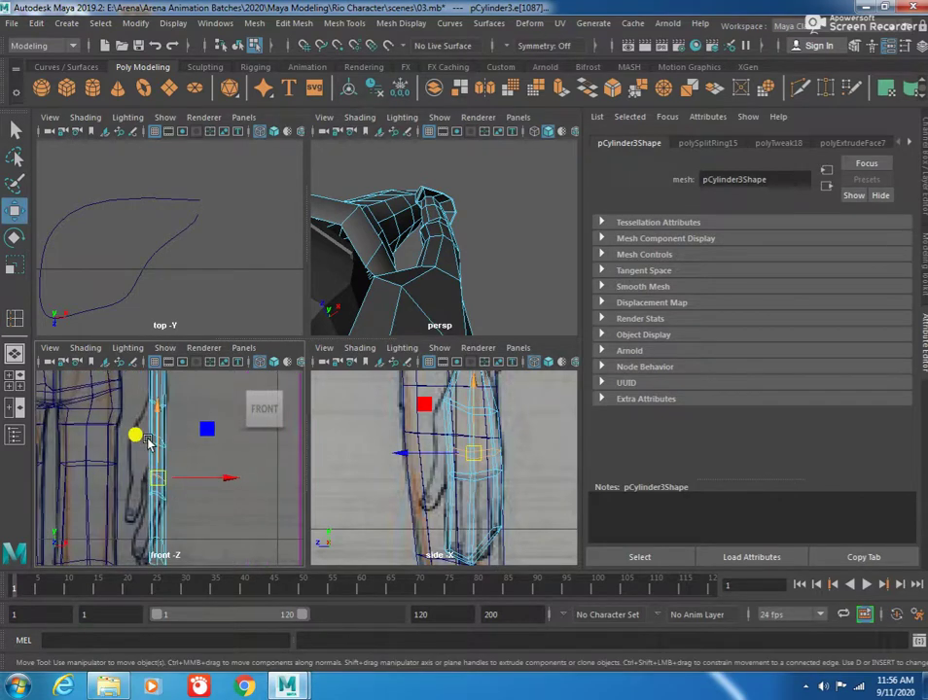
{"action": "scroll", "coordinate": [184, 429], "scroll_direction": "up", "scroll_amount": 2}
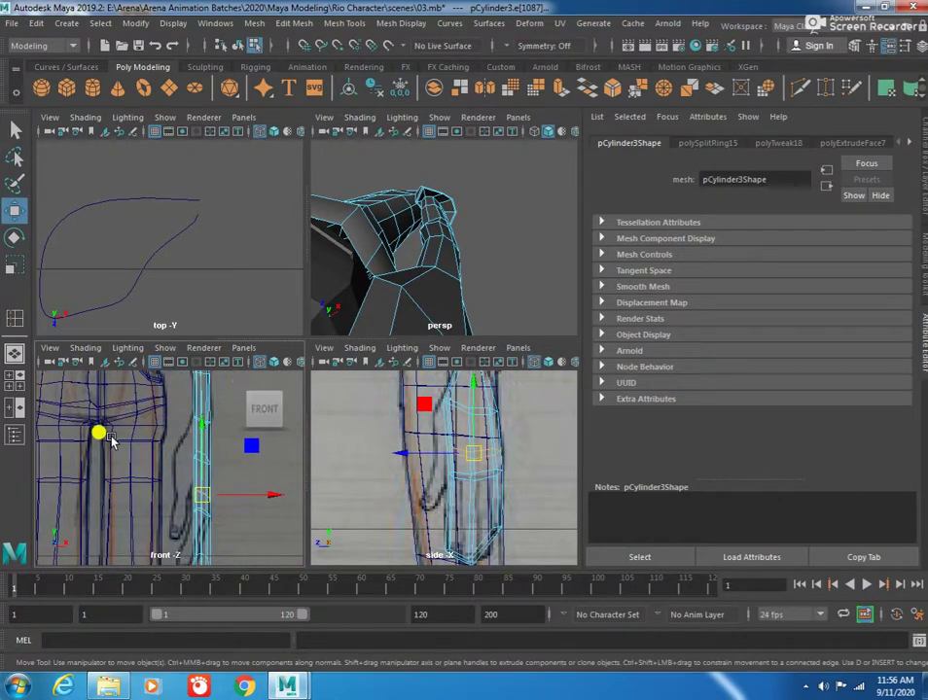
{"action": "left_click", "coordinate": [185, 398]}
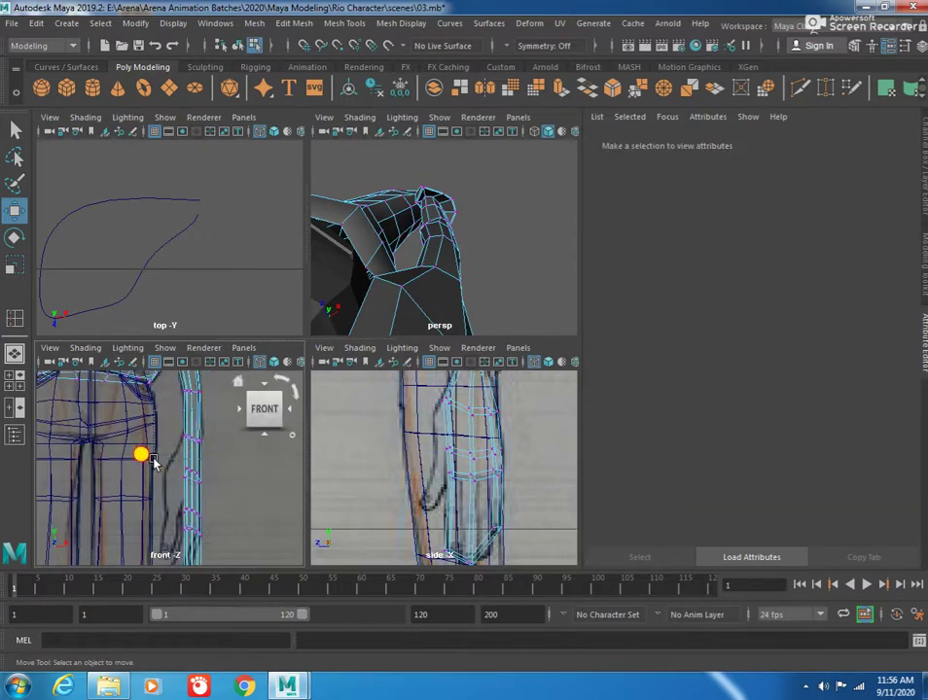
{"action": "left_click_drag", "start_coordinate": [155, 453], "coordinate": [229, 455]}
Step: Shift the wrist-end vertices left to match the reference arm
{"action": "middle_click_drag", "start_coordinate": [238, 483], "coordinate": [209, 449], "text": "alt"}
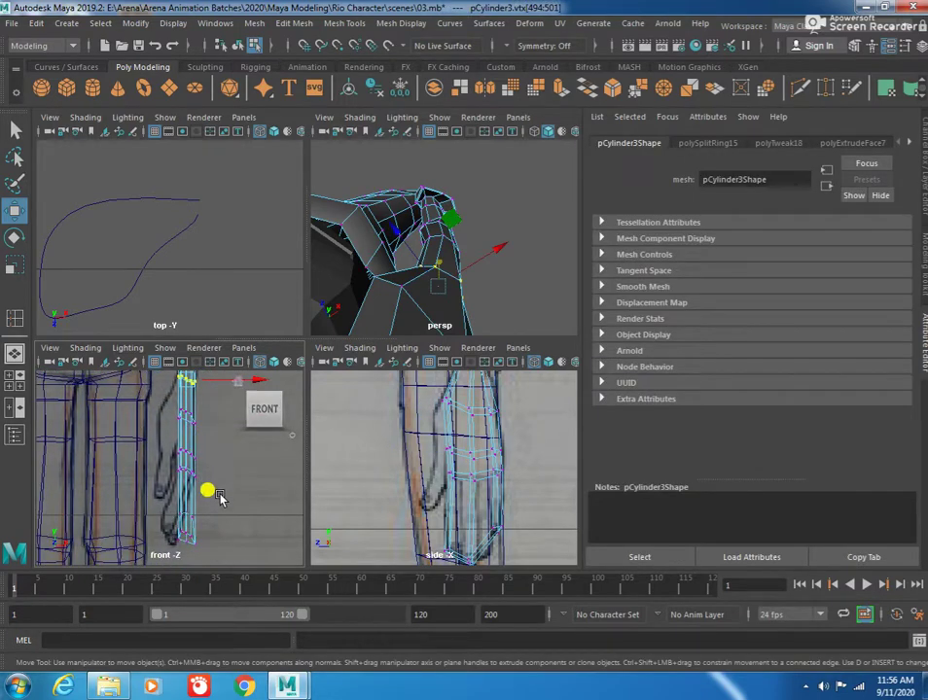
{"action": "middle_click_drag", "start_coordinate": [219, 561], "coordinate": [197, 437], "text": "alt"}
{"action": "left_click_drag", "start_coordinate": [156, 397], "coordinate": [182, 442]}
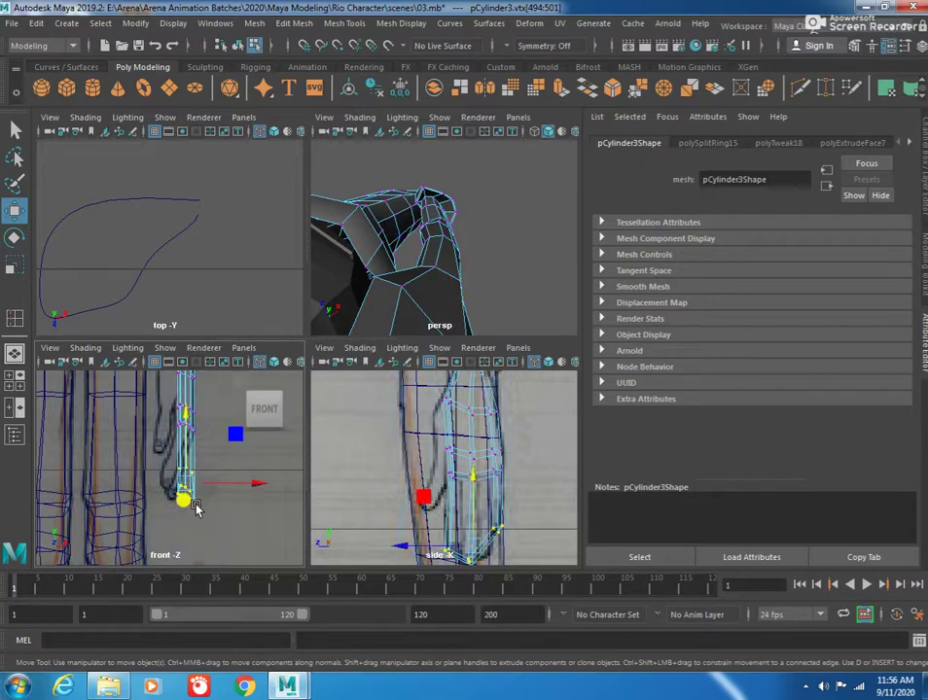
{"action": "left_click_drag", "start_coordinate": [266, 473], "coordinate": [236, 475]}
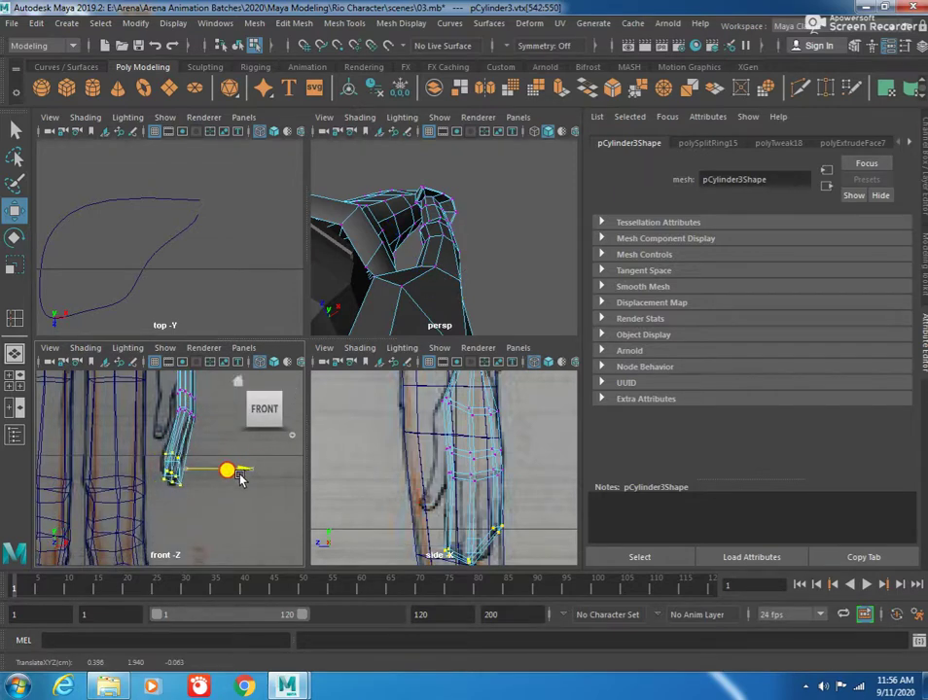
{"action": "key", "text": "e"}
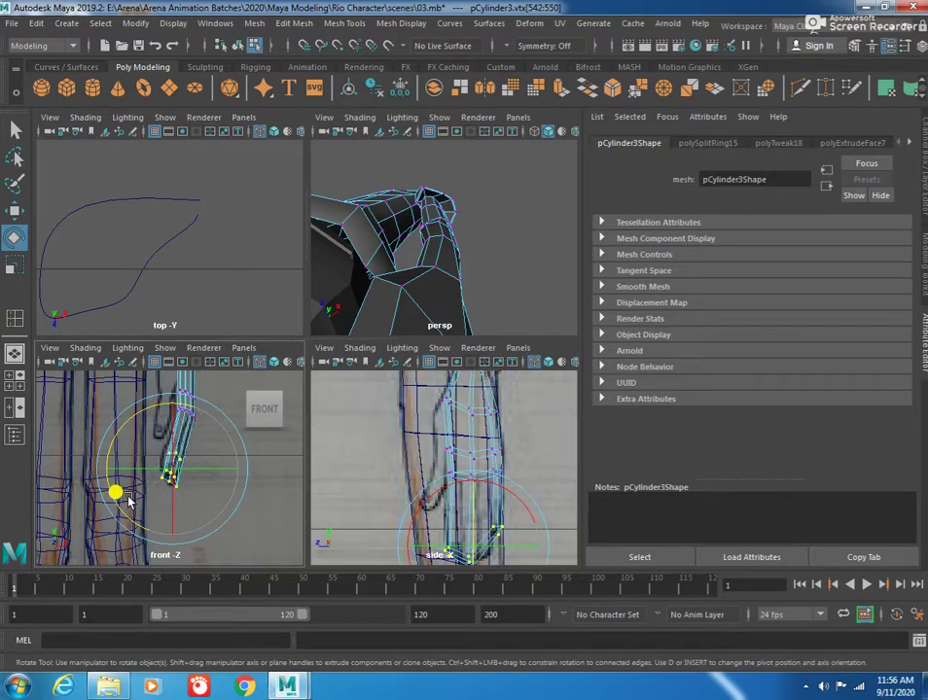
{"action": "key", "text": "w"}
{"action": "left_click_drag", "start_coordinate": [183, 474], "coordinate": [176, 473]}
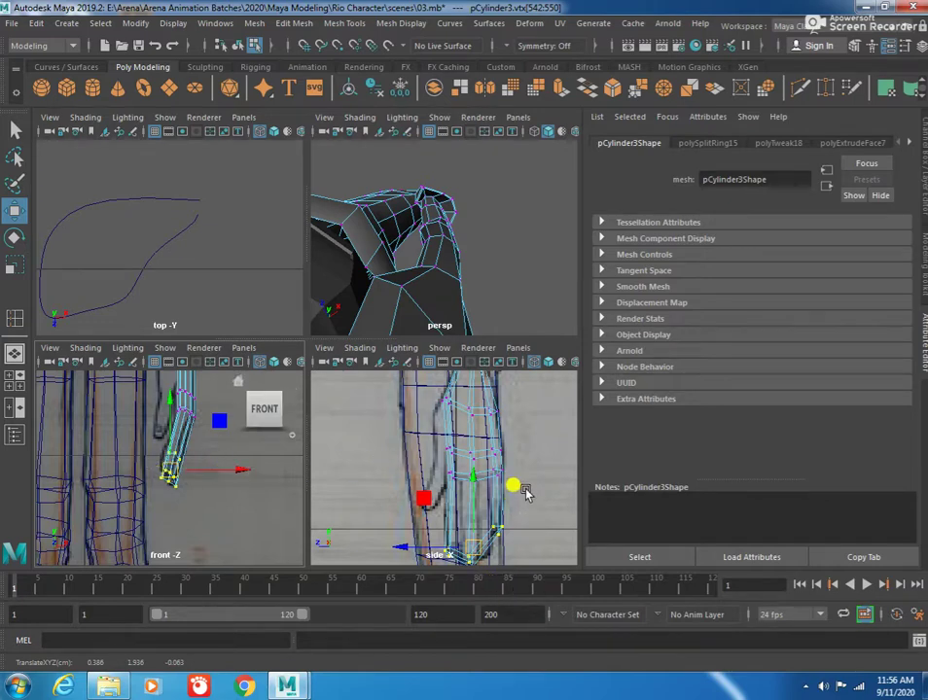
Step: Move vertex rings partway down the arm to follow the reference outline
{"action": "middle_click", "coordinate": [416, 474]}
{"action": "key", "text": "ctrl+z"}
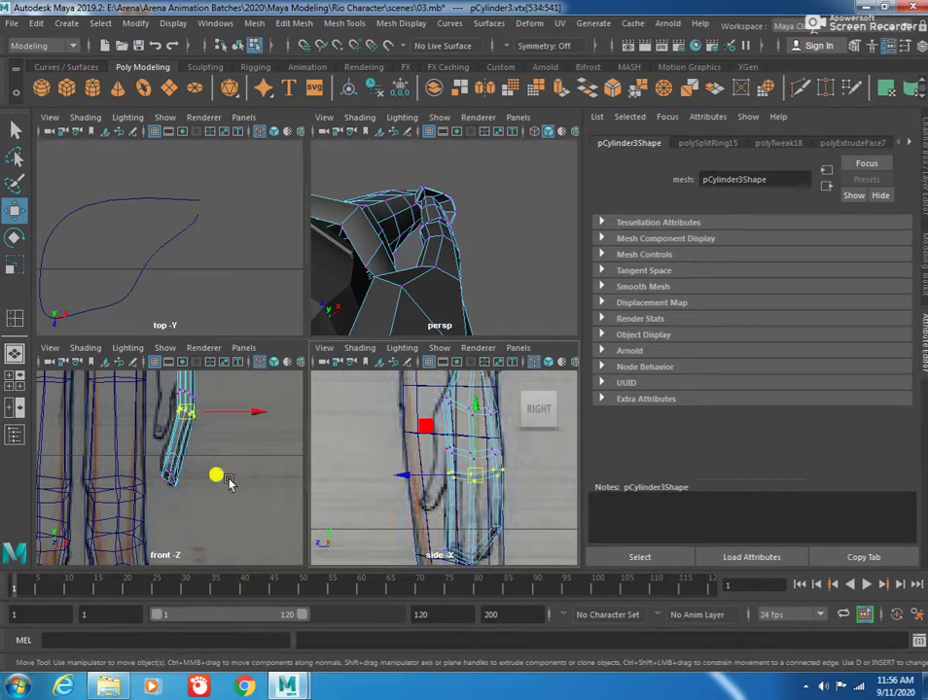
{"action": "left_click_drag", "start_coordinate": [238, 414], "coordinate": [242, 417]}
{"action": "middle_click_drag", "start_coordinate": [242, 417], "coordinate": [202, 455], "text": "alt"}
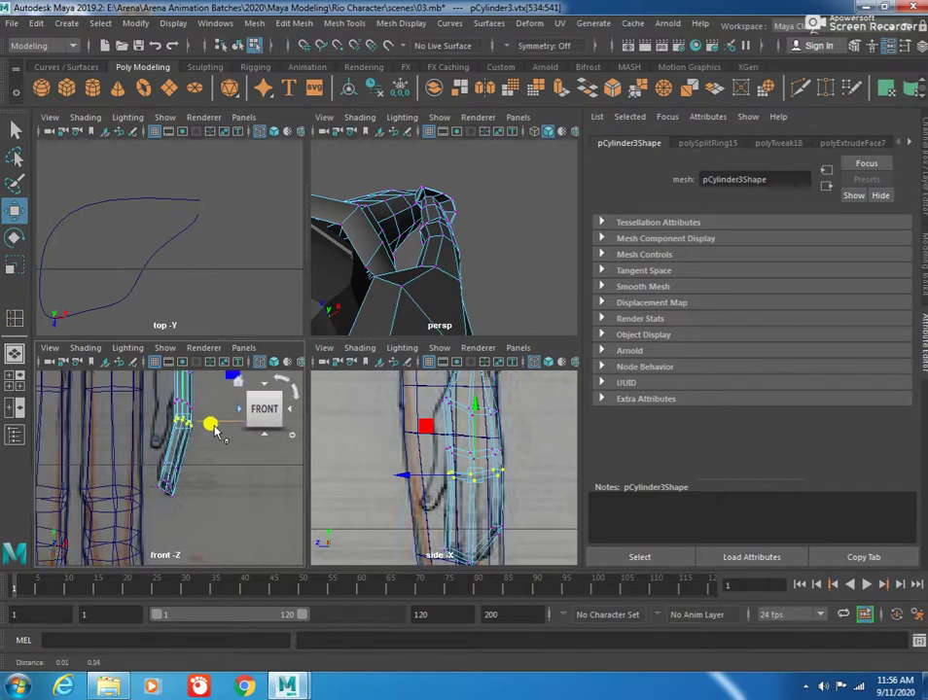
{"action": "left_click_drag", "start_coordinate": [202, 455], "coordinate": [158, 512]}
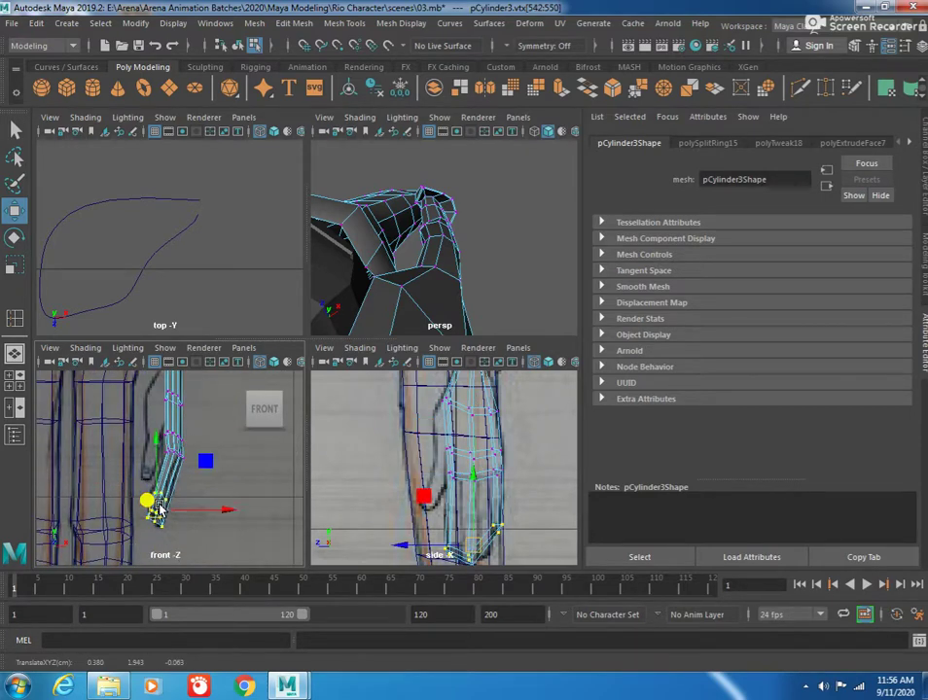
{"action": "scroll", "coordinate": [163, 433], "scroll_direction": "up", "scroll_amount": 2}
{"action": "mouse_move", "coordinate": [185, 452]}
{"action": "left_mouse_down"}
{"action": "mouse_move", "coordinate": [158, 472]}
{"action": "mouse_move", "coordinate": [245, 464]}
{"action": "left_mouse_up"}
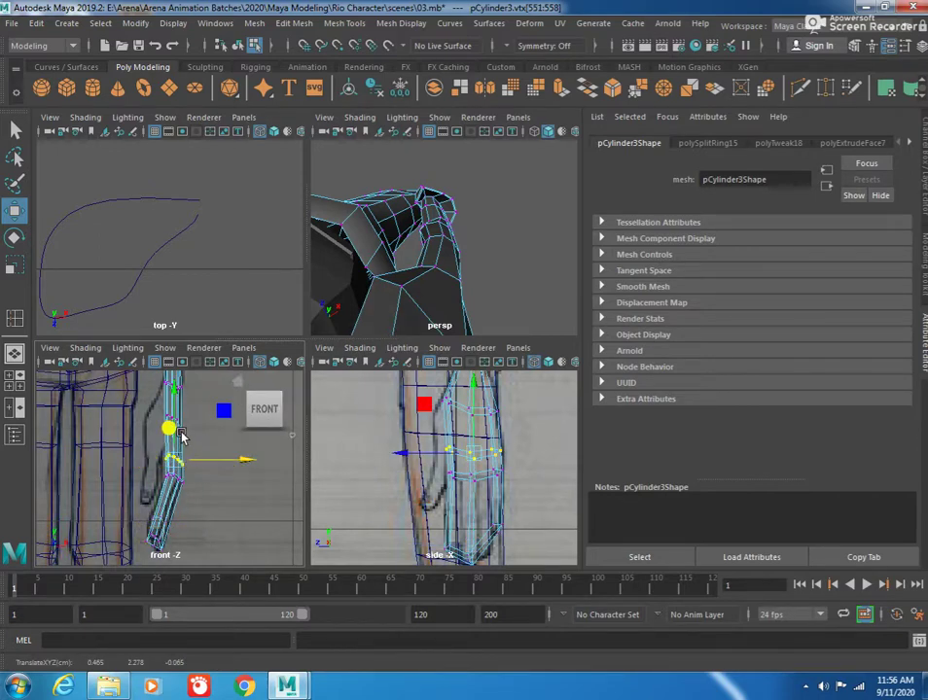
{"action": "left_click_drag", "start_coordinate": [219, 464], "coordinate": [181, 479]}
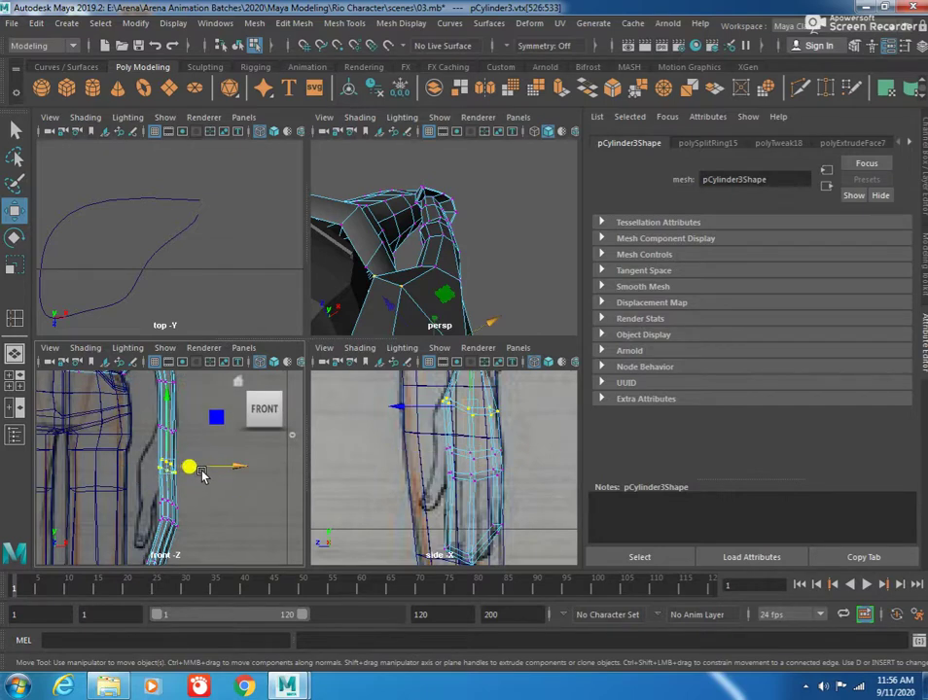
Step: Pull a vertex at the arm's end left in the front view to refine the arm
{"action": "left_click_drag", "start_coordinate": [363, 300], "coordinate": [376, 306]}
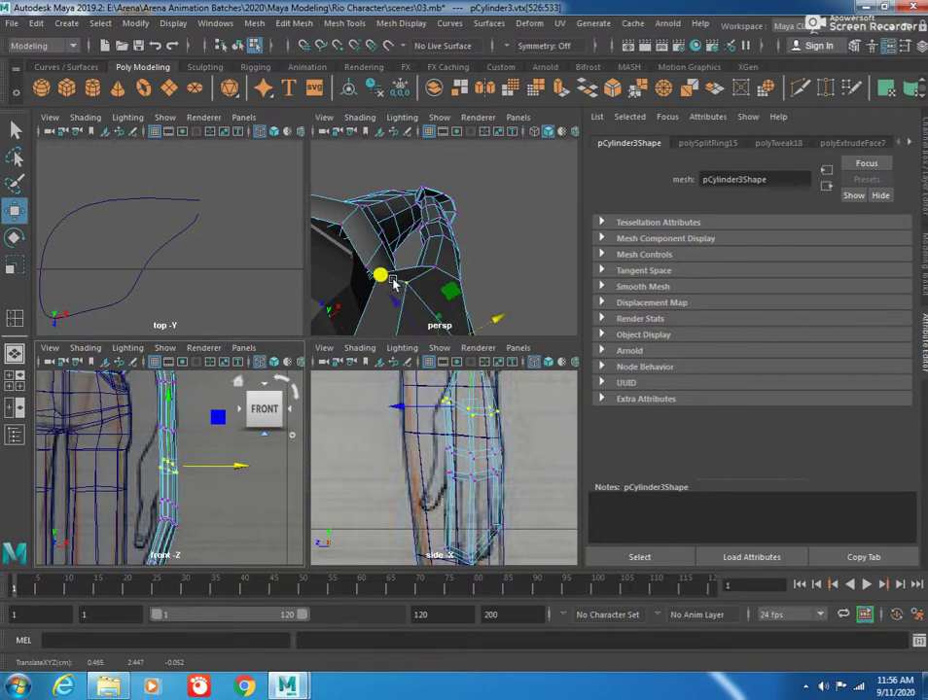
{"action": "mouse_move", "coordinate": [428, 272]}
{"action": "left_mouse_down", "text": "alt"}
{"action": "mouse_move", "coordinate": [378, 213]}
{"action": "mouse_move", "coordinate": [392, 222]}
{"action": "left_mouse_up", "text": "alt"}
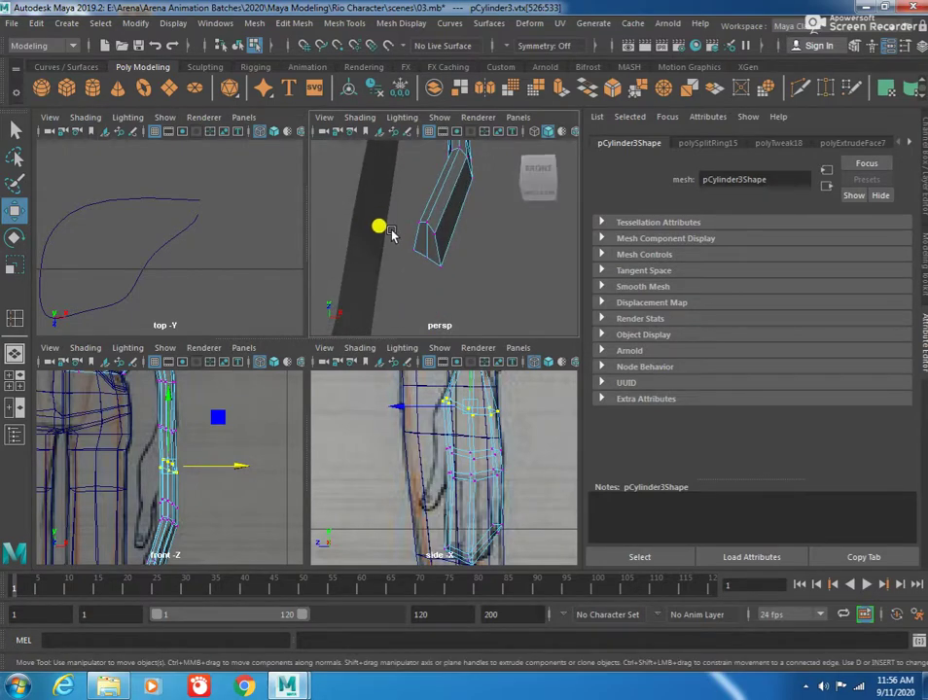
{"action": "left_click_drag", "start_coordinate": [435, 272], "coordinate": [369, 234], "text": "alt"}
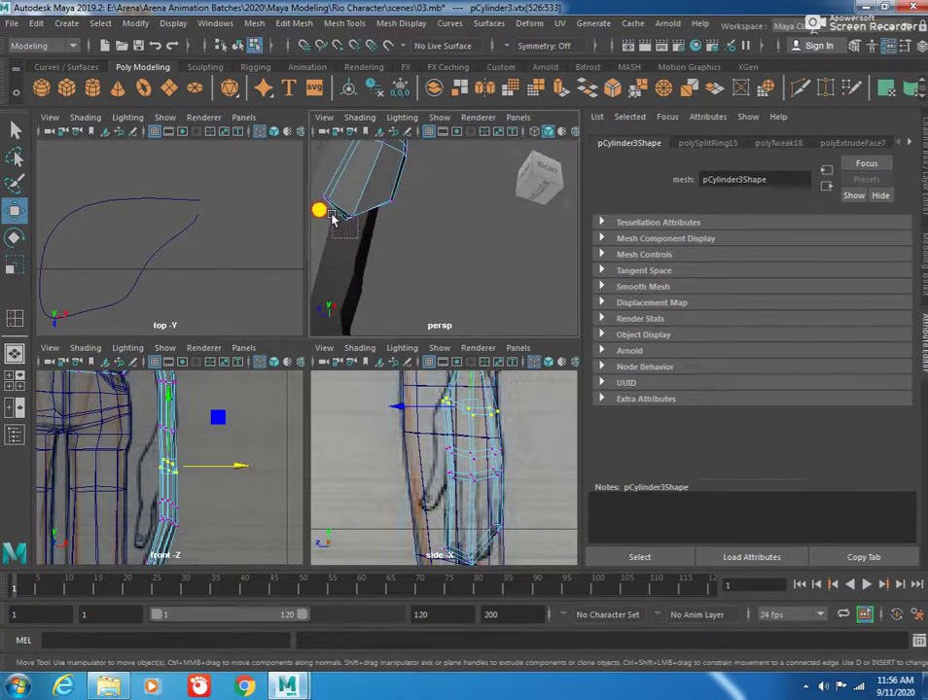
{"action": "left_click", "coordinate": [325, 238]}
{"action": "key", "text": "f"}
{"action": "middle_click_drag", "start_coordinate": [243, 438], "coordinate": [185, 498], "text": "alt"}
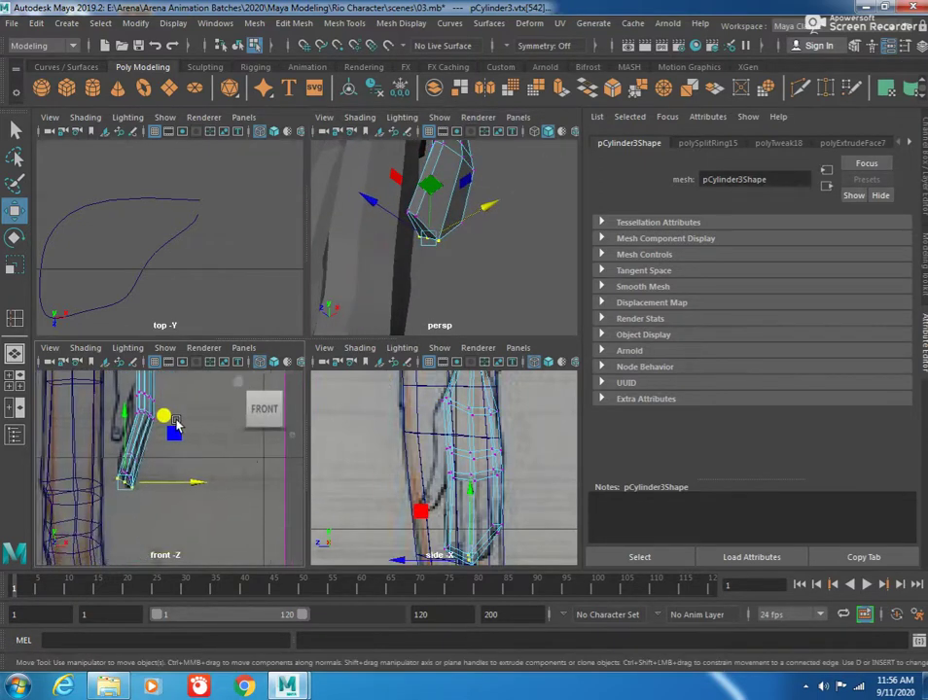
{"action": "key", "text": "r"}
{"action": "key", "text": "w"}
{"action": "left_click_drag", "start_coordinate": [180, 496], "coordinate": [130, 487]}
Step: Orbit the perspective view to inspect the arm and reselect the whole arm mesh
{"action": "left_click_drag", "start_coordinate": [451, 215], "coordinate": [447, 256], "text": "alt"}
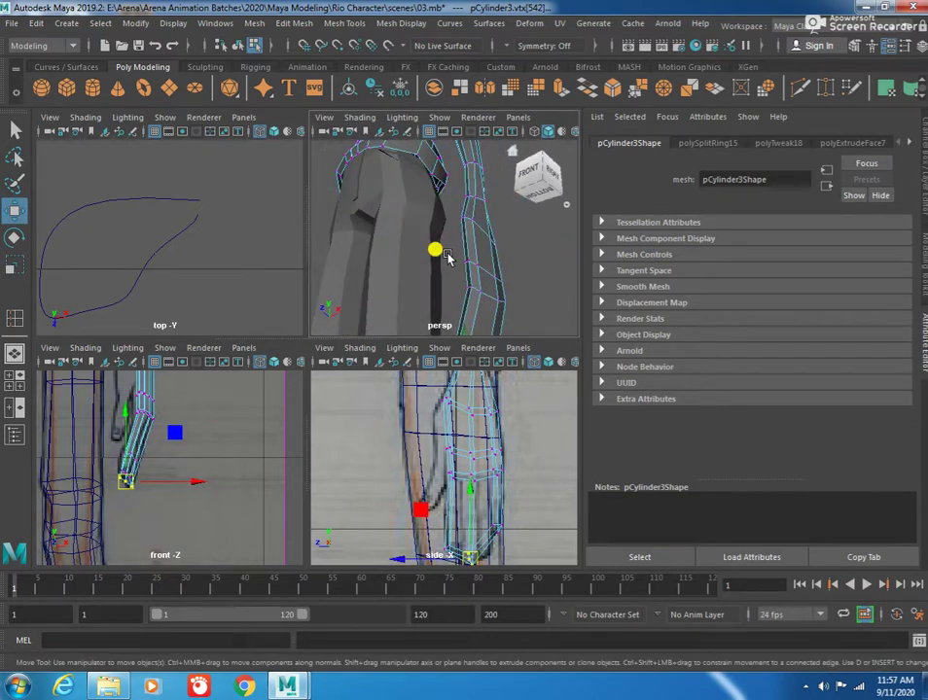
{"action": "mouse_move", "coordinate": [448, 257]}
{"action": "left_mouse_down", "text": "alt"}
{"action": "mouse_move", "coordinate": [436, 259]}
{"action": "mouse_move", "coordinate": [479, 282]}
{"action": "mouse_move", "coordinate": [473, 291]}
{"action": "mouse_move", "coordinate": [476, 266]}
{"action": "left_mouse_up", "text": "alt"}
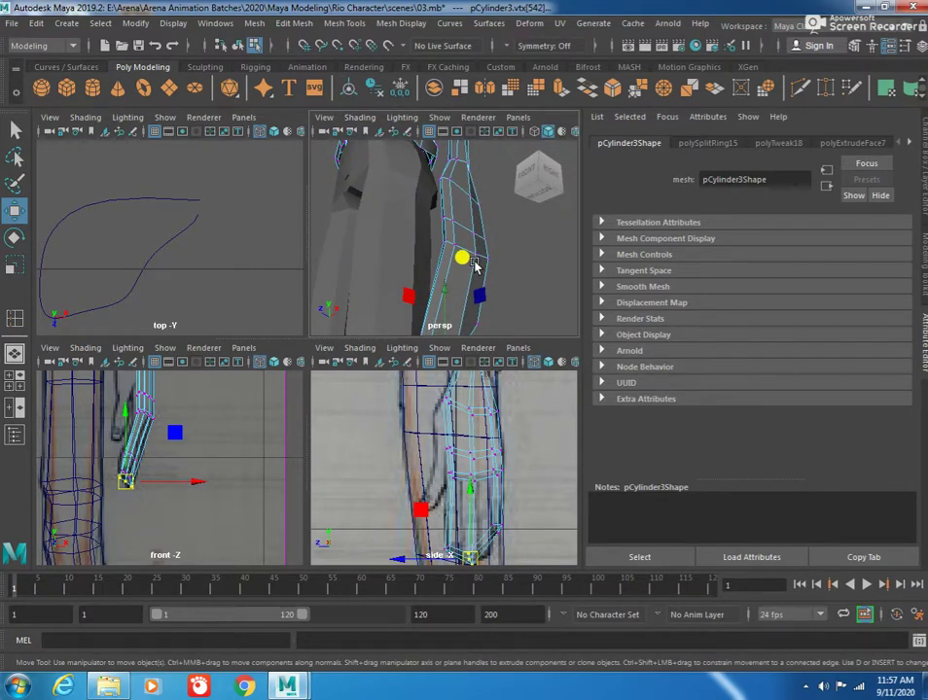
{"action": "mouse_move", "coordinate": [473, 266]}
{"action": "left_mouse_down", "text": "alt"}
{"action": "mouse_move", "coordinate": [501, 288]}
{"action": "mouse_move", "coordinate": [506, 277]}
{"action": "mouse_move", "coordinate": [480, 236]}
{"action": "mouse_move", "coordinate": [532, 283]}
{"action": "mouse_move", "coordinate": [493, 262]}
{"action": "mouse_move", "coordinate": [445, 259]}
{"action": "left_mouse_up", "text": "alt"}
{"action": "key", "text": "F11"}
{"action": "double_click", "coordinate": [489, 254]}
{"action": "left_click", "coordinate": [480, 242]}
{"action": "key", "text": "F8"}
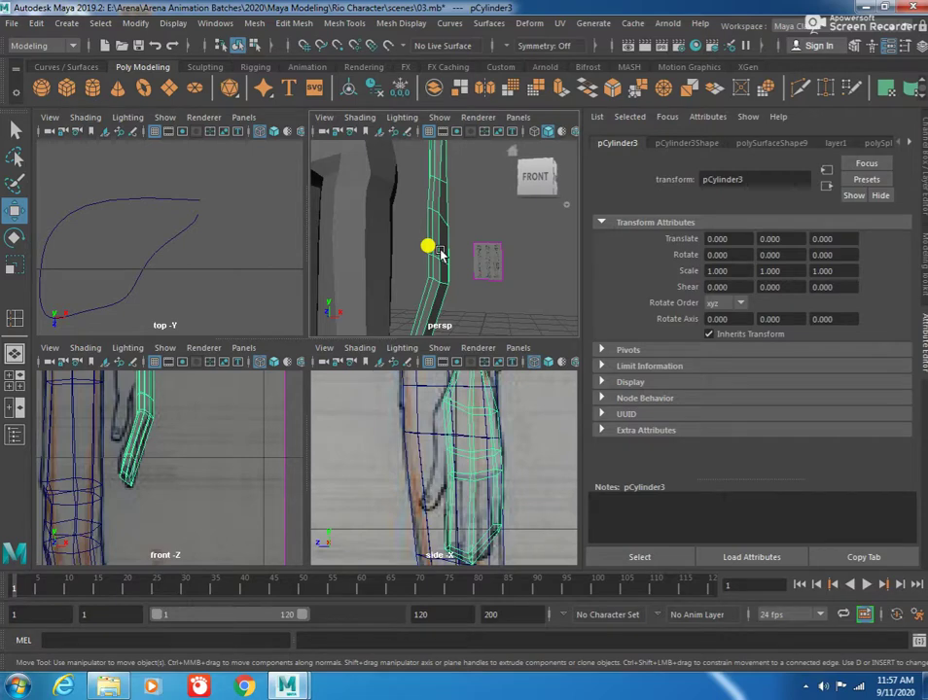
Step: Insert a new edge loop around the lower arm
{"action": "mouse_move", "coordinate": [449, 309]}
{"action": "left_mouse_down", "text": "alt"}
{"action": "mouse_move", "coordinate": [410, 292]}
{"action": "mouse_move", "coordinate": [391, 256]}
{"action": "mouse_move", "coordinate": [403, 265]}
{"action": "left_mouse_up", "text": "alt"}
{"action": "right_click_drag", "start_coordinate": [413, 262], "coordinate": [401, 265], "text": "shift"}
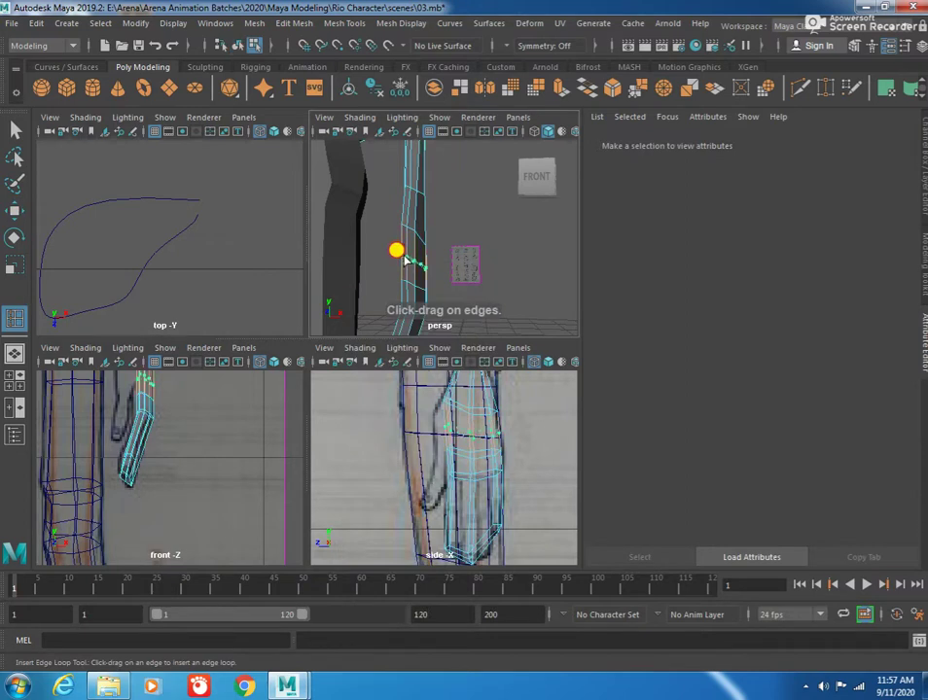
{"action": "left_click", "coordinate": [407, 260]}
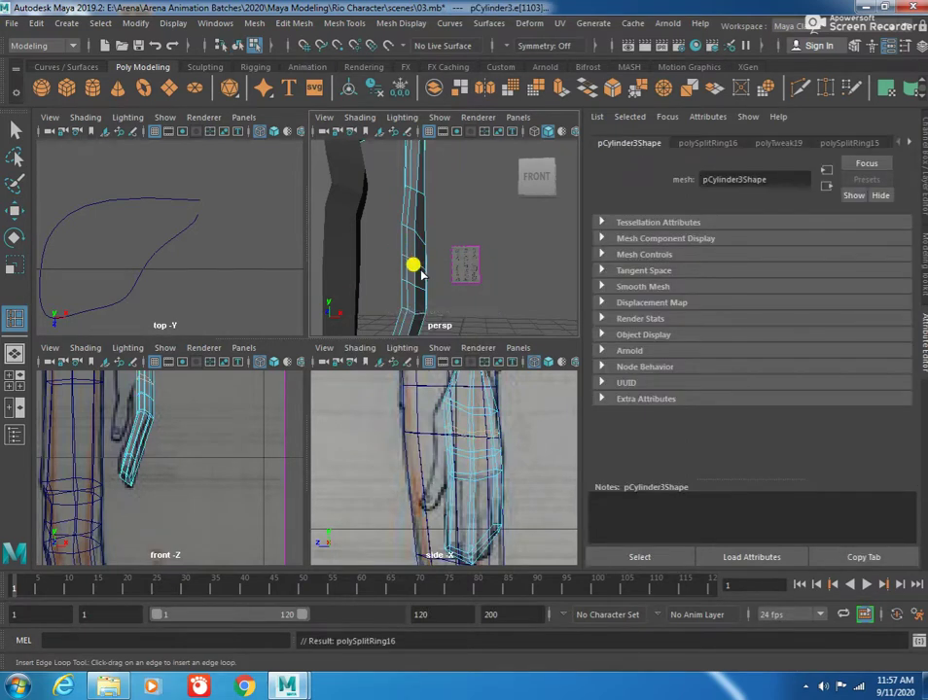
{"action": "key", "text": "w"}
{"action": "right_click_drag", "start_coordinate": [413, 250], "coordinate": [365, 249]}
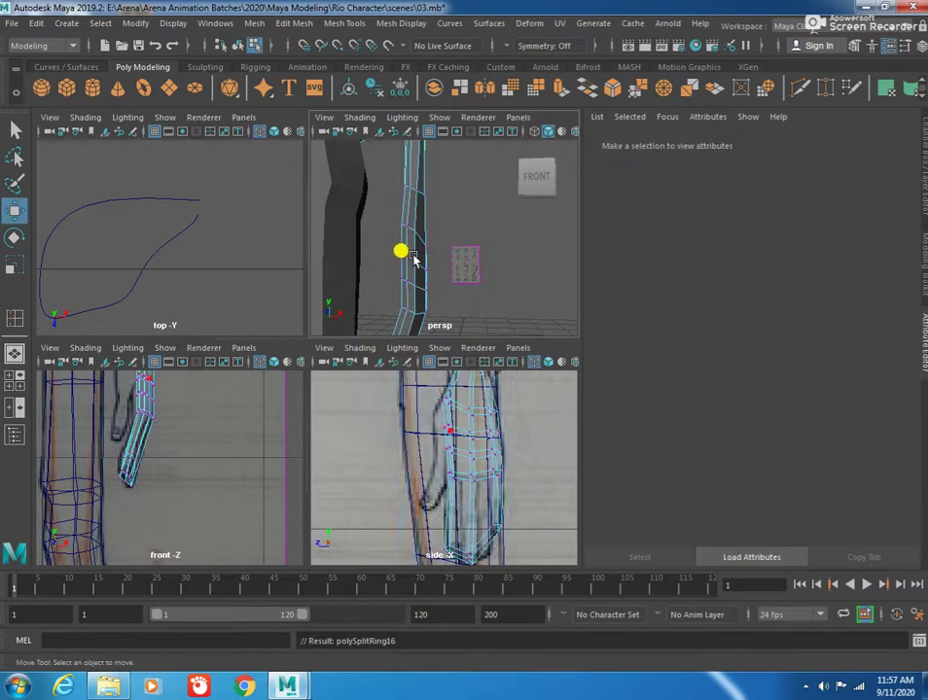
{"action": "left_click", "coordinate": [406, 256]}
Step: Extrude a side face of the arm as the thumb's start and adjust its vertices
{"action": "right_click_drag", "start_coordinate": [406, 283], "coordinate": [419, 380]}
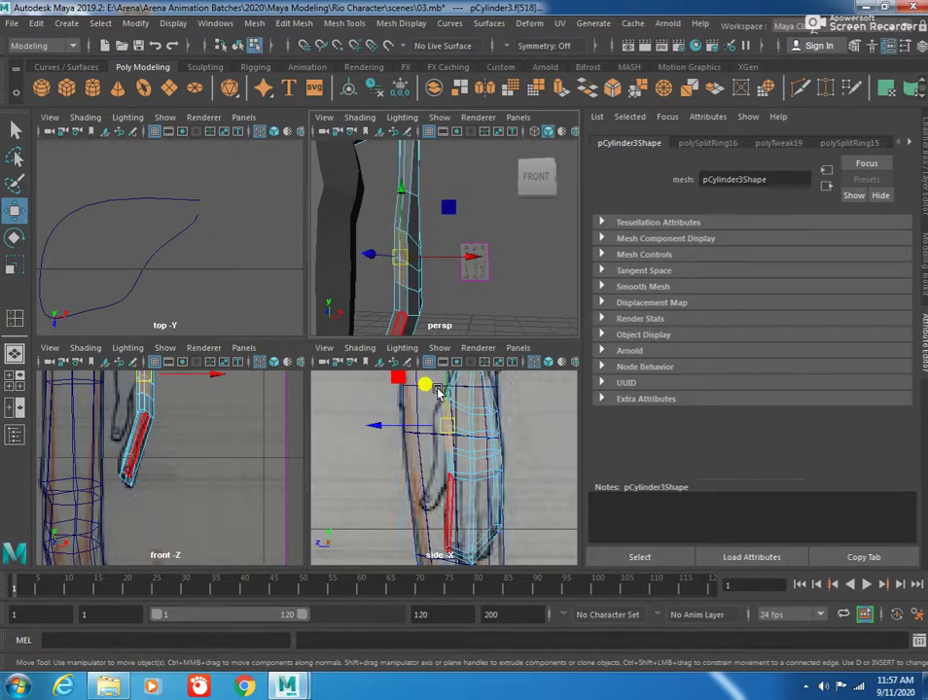
{"action": "key", "text": "space"}
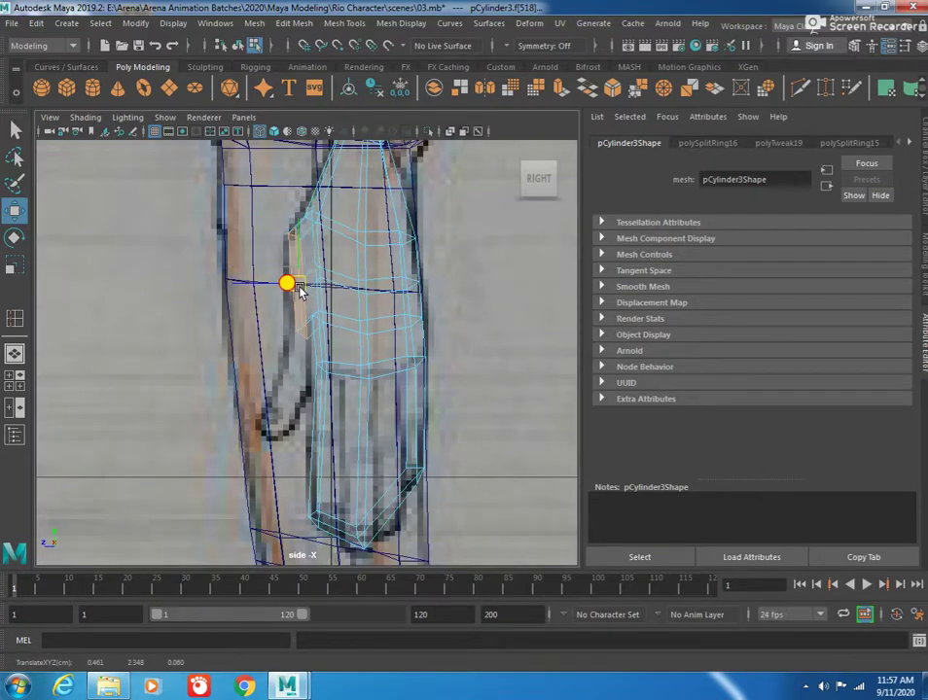
{"action": "key", "text": "ctrl+e"}
{"action": "key", "text": "e"}
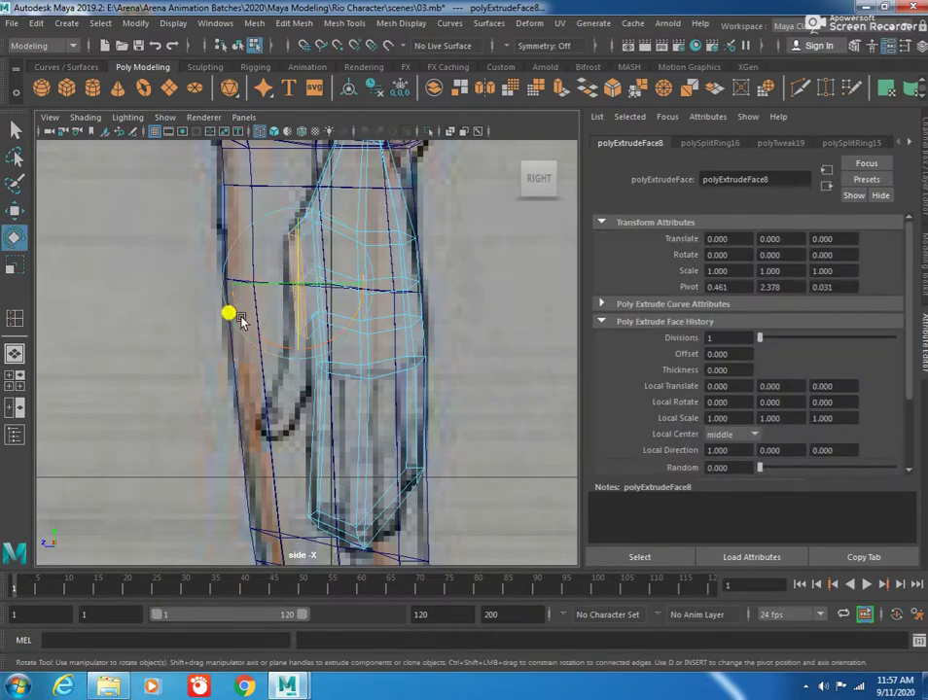
{"action": "key", "text": "w"}
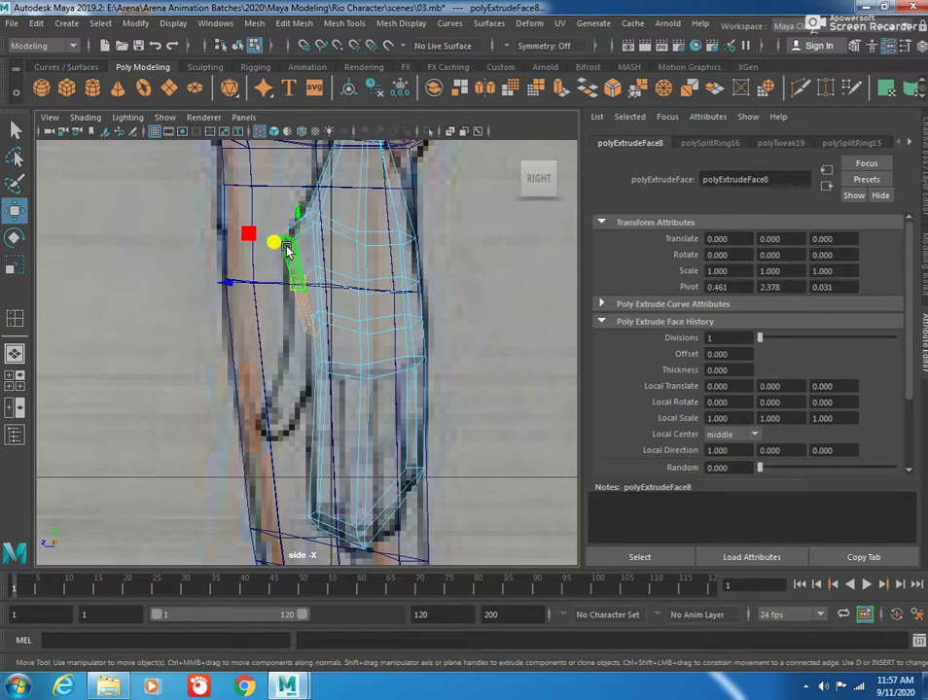
{"action": "left_click_drag", "start_coordinate": [275, 235], "coordinate": [294, 246]}
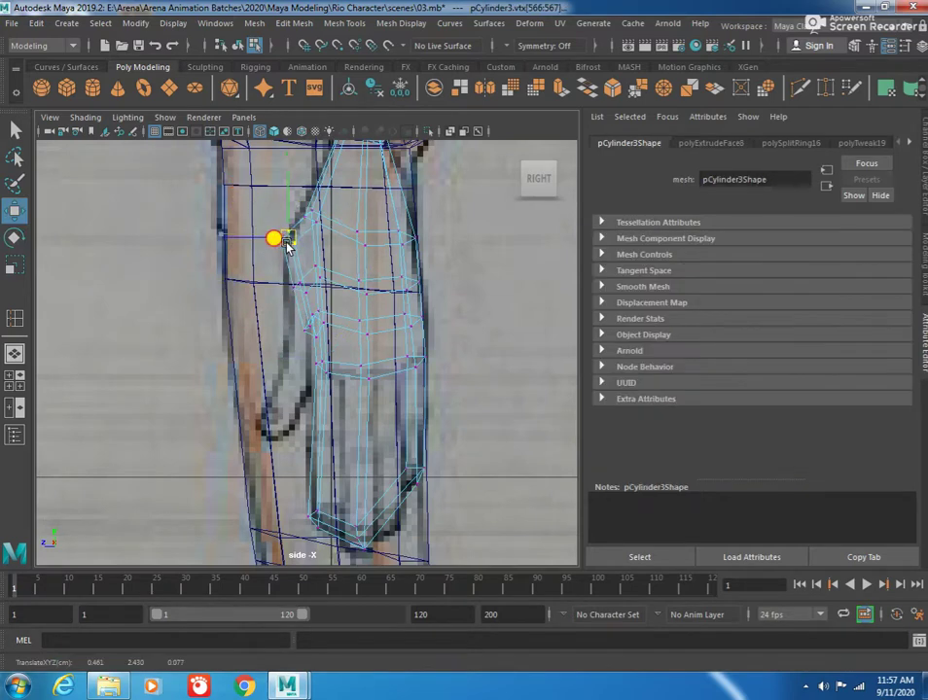
{"action": "key", "text": "space"}
{"action": "key", "text": "space"}
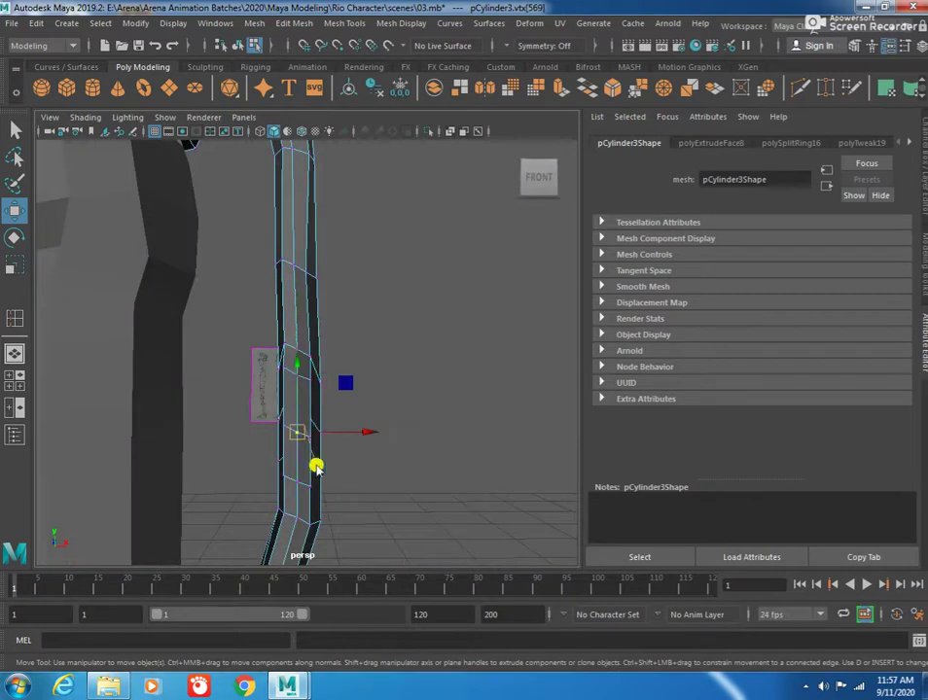
Step: Undo an accidental face change, orbit the arm, and clear the selection
{"action": "right_click_drag", "start_coordinate": [299, 429], "coordinate": [313, 463]}
{"action": "left_click", "coordinate": [307, 455]}
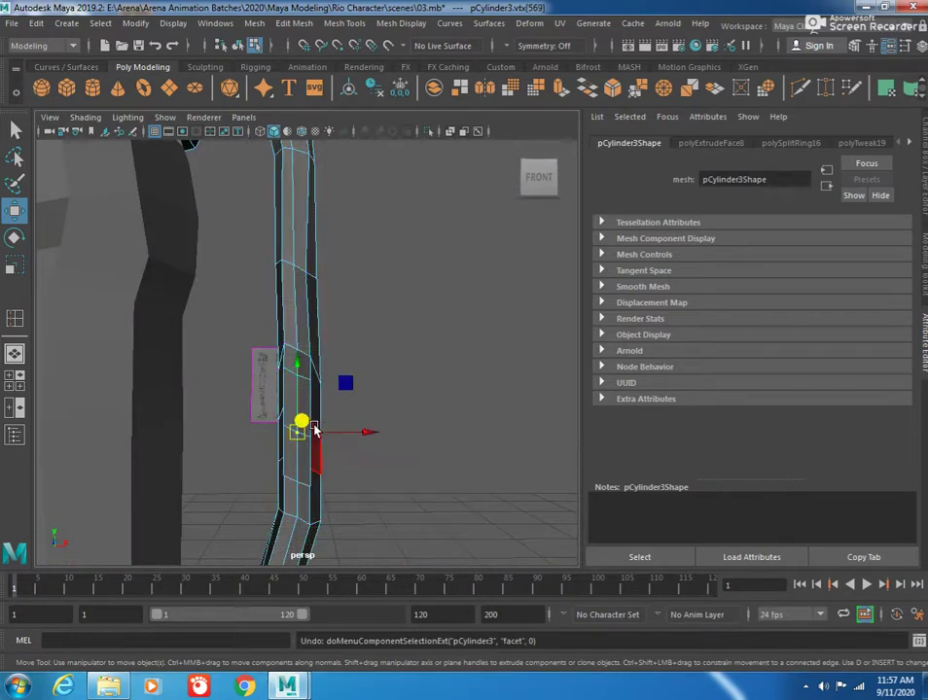
{"action": "key", "text": "ctrl+z"}
{"action": "key", "text": "ctrl+z"}
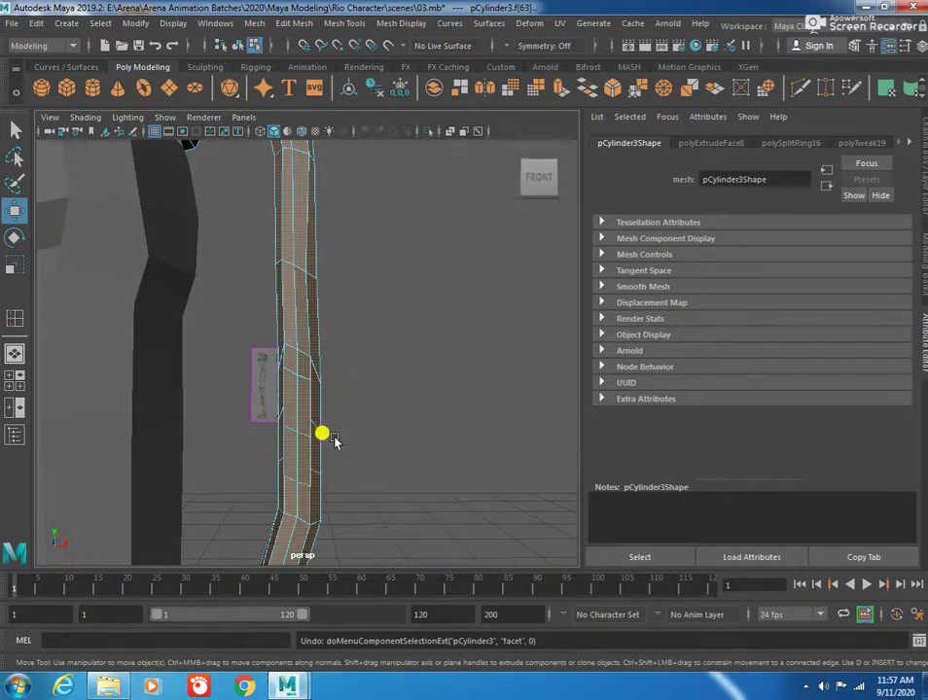
{"action": "left_click_drag", "start_coordinate": [342, 449], "coordinate": [387, 398], "text": "alt"}
{"action": "left_click", "coordinate": [230, 399]}
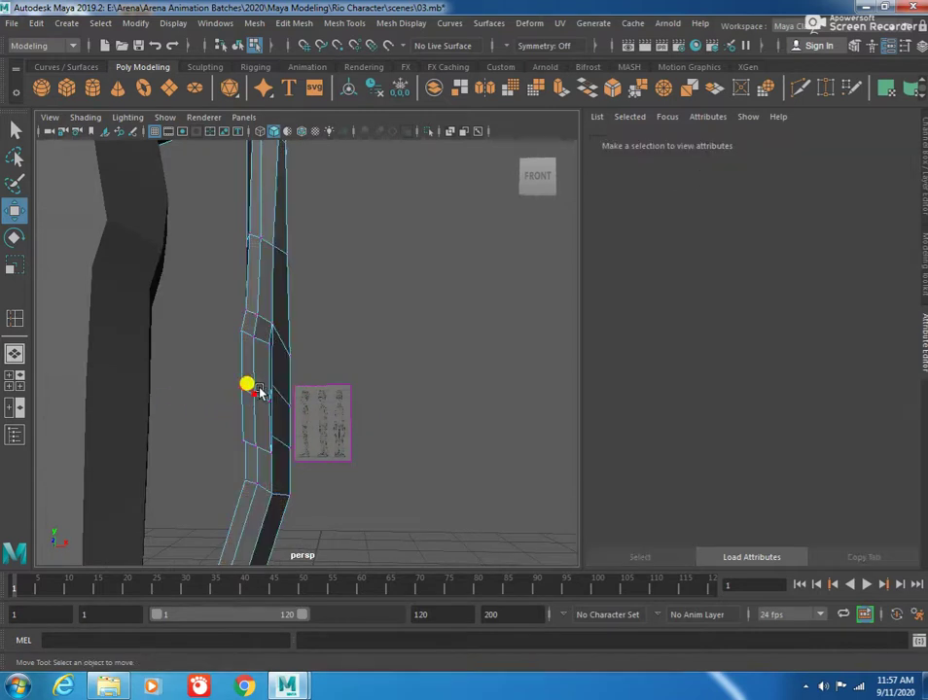
Step: Select the thumb's side face and move it down in the side view
{"action": "left_click", "coordinate": [259, 392]}
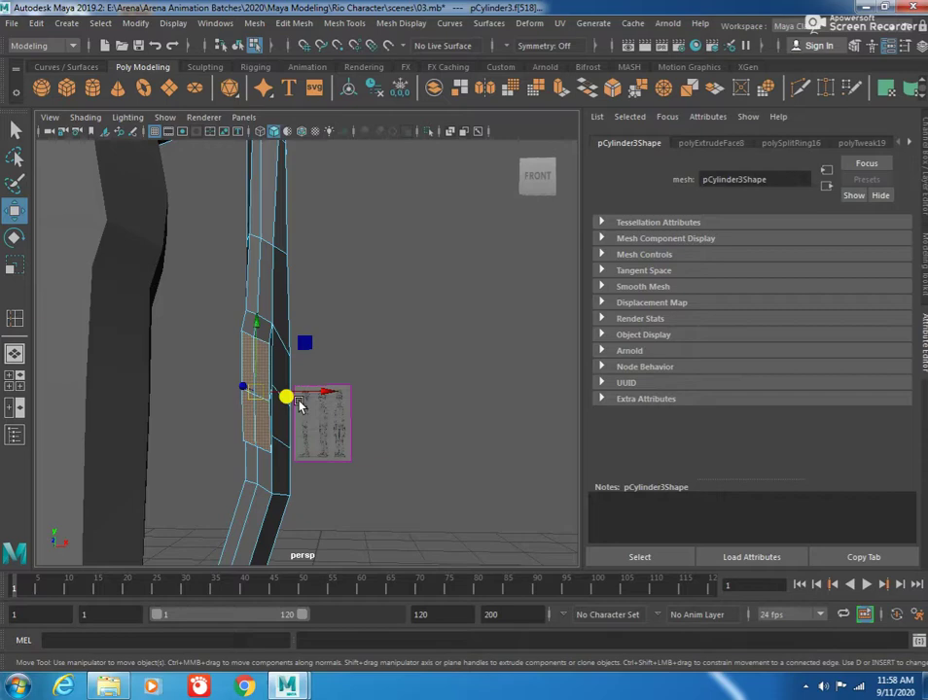
{"action": "mouse_move", "coordinate": [329, 295]}
{"action": "left_mouse_down", "text": "alt"}
{"action": "mouse_move", "coordinate": [275, 406]}
{"action": "mouse_move", "coordinate": [223, 422]}
{"action": "mouse_move", "coordinate": [328, 389]}
{"action": "left_mouse_up", "text": "alt"}
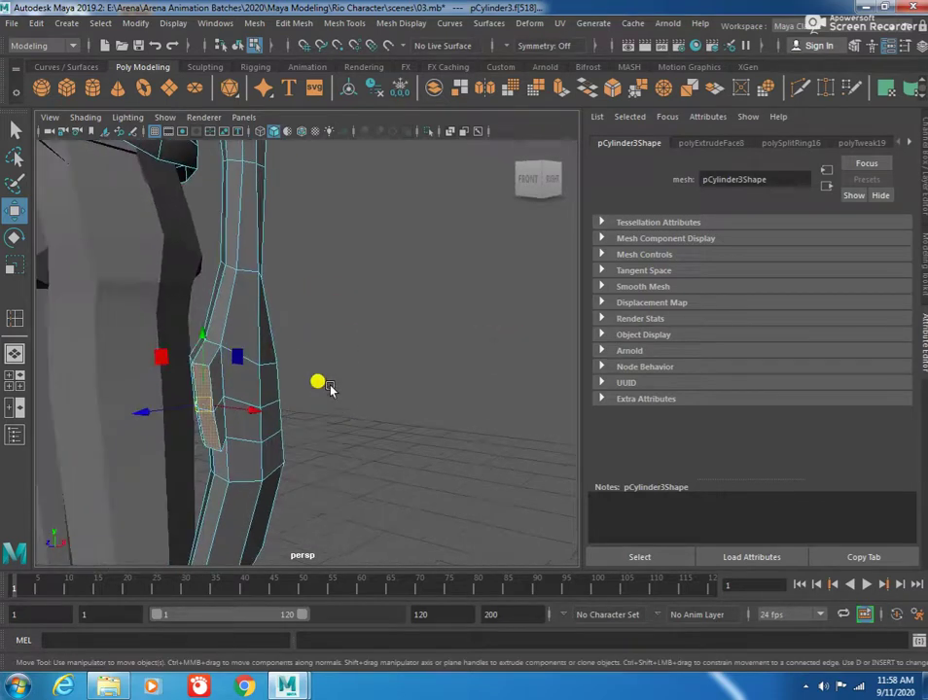
{"action": "key", "text": "space"}
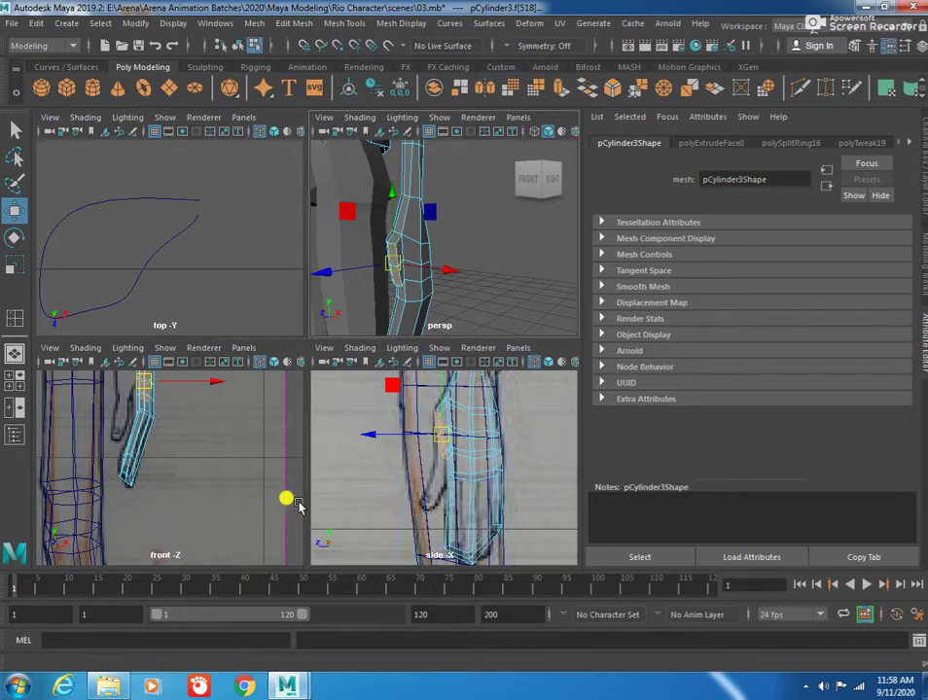
{"action": "left_click_drag", "start_coordinate": [442, 440], "coordinate": [428, 501]}
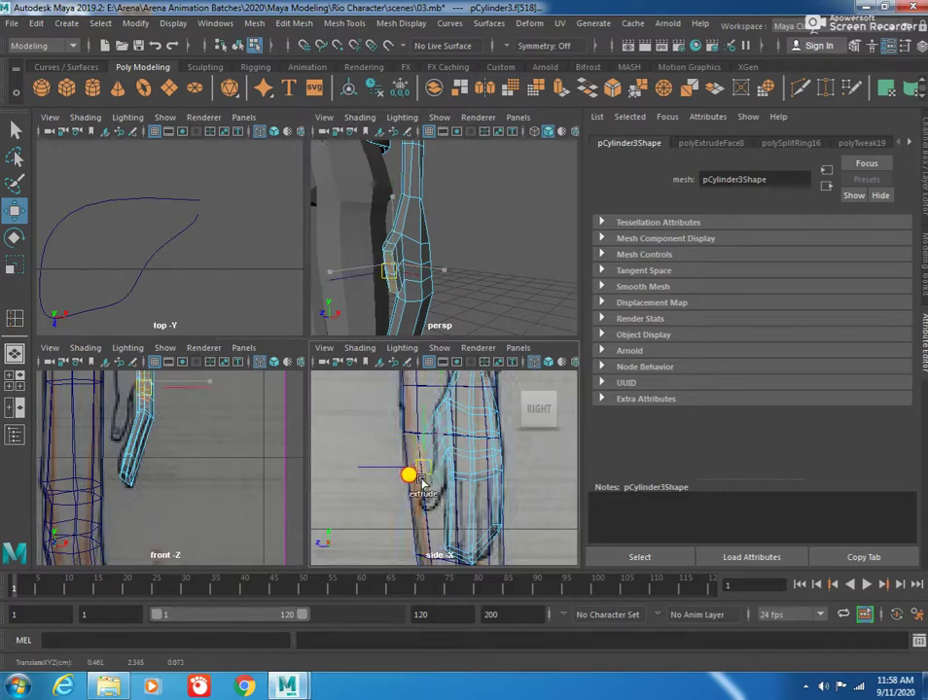
Step: Extrude the face again, rotating and scaling it down for the thumb
{"action": "key", "text": "ctrl+e"}
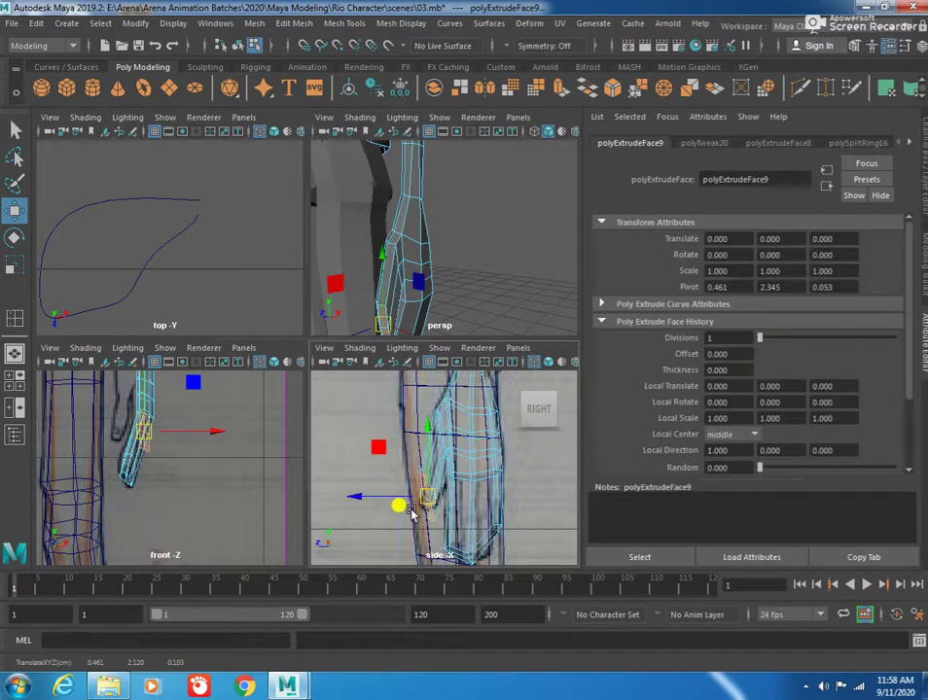
{"action": "key", "text": "w"}
{"action": "key", "text": "e"}
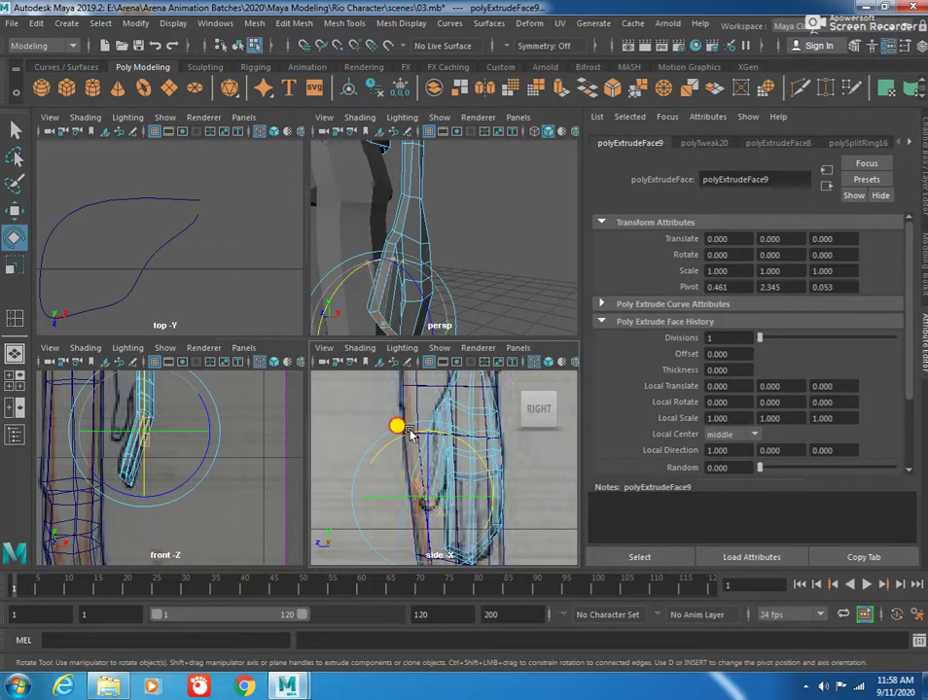
{"action": "key", "text": "r"}
{"action": "left_click_drag", "start_coordinate": [420, 469], "coordinate": [416, 496]}
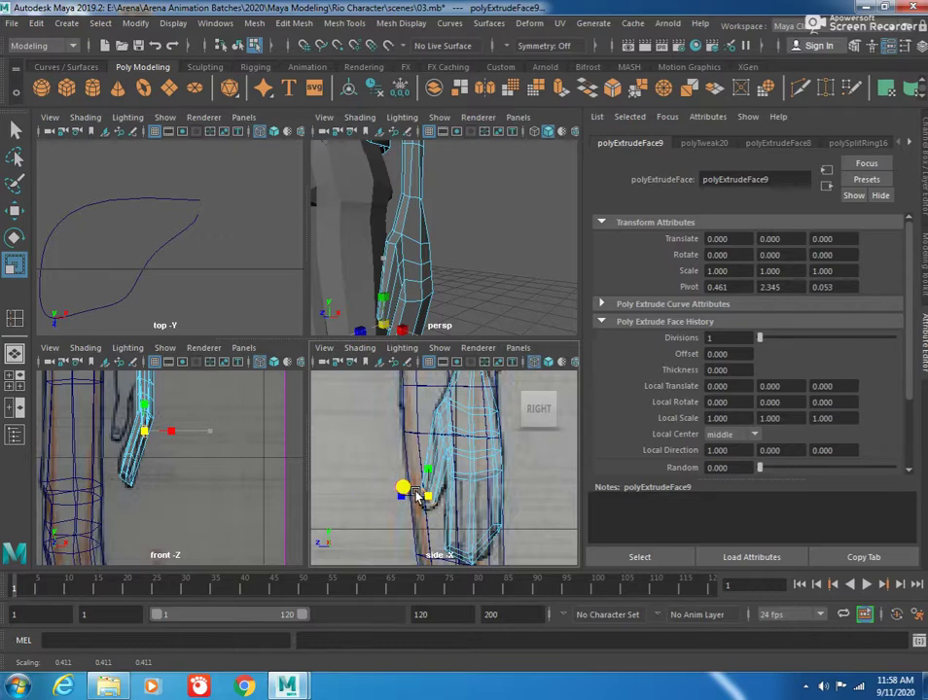
{"action": "key", "text": "w"}
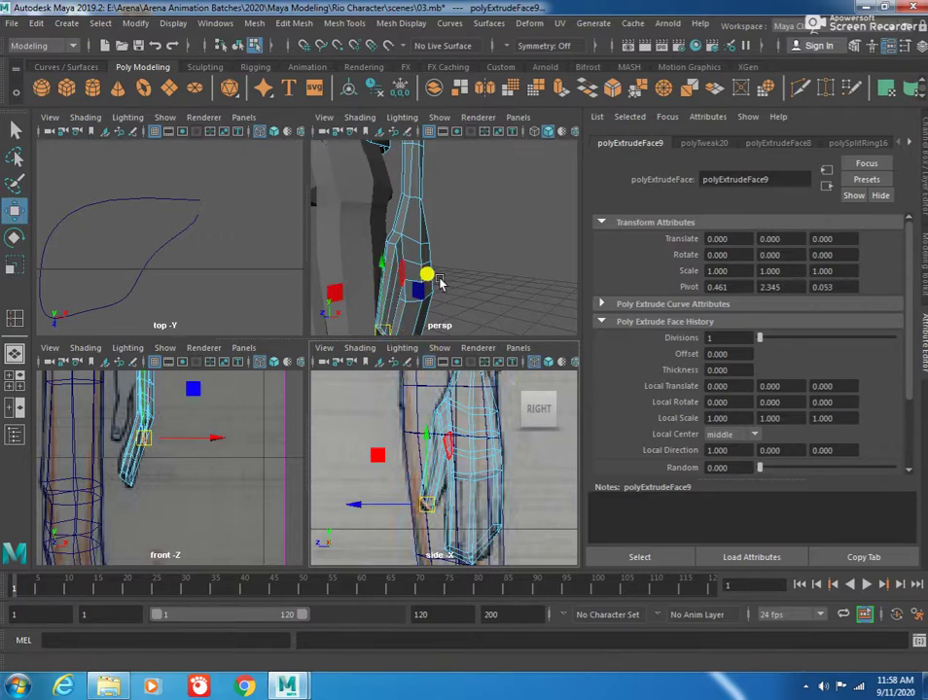
Step: Orbit the perspective view to check the thumb, then reselect the arm mesh
{"action": "key", "text": "space"}
{"action": "mouse_move", "coordinate": [438, 264]}
{"action": "left_mouse_down", "text": "alt"}
{"action": "mouse_move", "coordinate": [310, 335]}
{"action": "mouse_move", "coordinate": [234, 331]}
{"action": "left_mouse_up", "text": "alt"}
{"action": "left_click", "coordinate": [361, 280]}
{"action": "mouse_move", "coordinate": [361, 280]}
{"action": "left_mouse_down", "text": "alt"}
{"action": "mouse_move", "coordinate": [286, 400]}
{"action": "mouse_move", "coordinate": [381, 429]}
{"action": "mouse_move", "coordinate": [321, 454]}
{"action": "mouse_move", "coordinate": [414, 457]}
{"action": "mouse_move", "coordinate": [331, 420]}
{"action": "mouse_move", "coordinate": [255, 443]}
{"action": "mouse_move", "coordinate": [143, 438]}
{"action": "mouse_move", "coordinate": [205, 427]}
{"action": "left_mouse_up", "text": "alt"}
{"action": "left_click", "coordinate": [331, 420]}
{"action": "left_click", "coordinate": [275, 429]}
{"action": "left_click", "coordinate": [205, 427]}
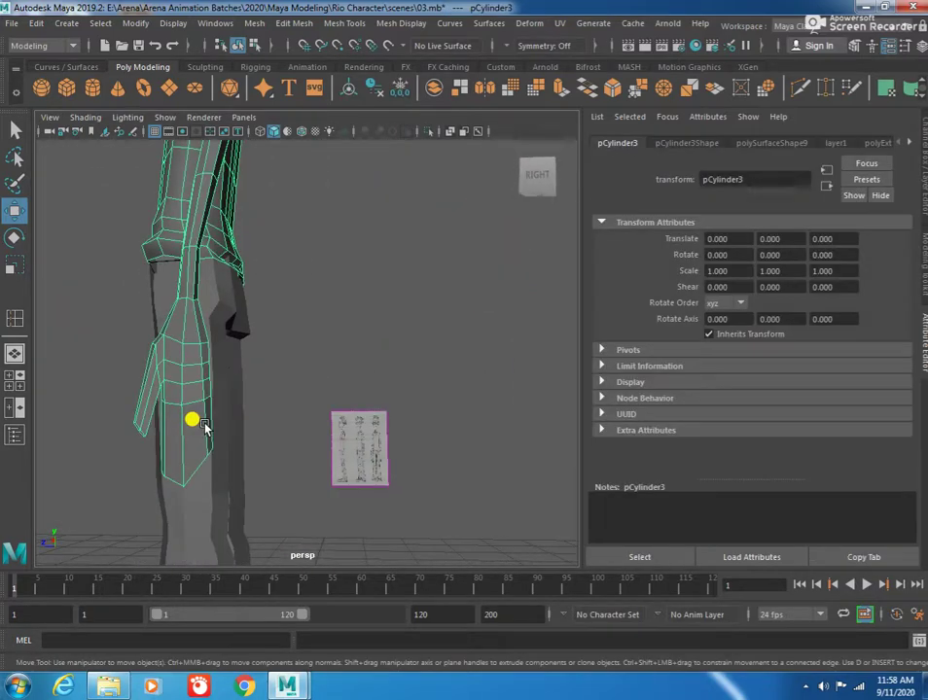
Step: Preview the arm smoothed and orbit to the hand with the arm mesh selected
{"action": "key", "text": "3"}
{"action": "left_click", "coordinate": [322, 405]}
{"action": "mouse_move", "coordinate": [322, 405]}
{"action": "left_mouse_down", "text": "alt"}
{"action": "mouse_move", "coordinate": [215, 375]}
{"action": "mouse_move", "coordinate": [268, 374]}
{"action": "mouse_move", "coordinate": [366, 440]}
{"action": "mouse_move", "coordinate": [296, 423]}
{"action": "mouse_move", "coordinate": [286, 369]}
{"action": "left_mouse_up", "text": "alt"}
{"action": "left_click", "coordinate": [366, 440]}
{"action": "left_click", "coordinate": [280, 418]}
{"action": "left_click", "coordinate": [233, 411]}
{"action": "left_click", "coordinate": [331, 412]}
{"action": "mouse_move", "coordinate": [331, 412]}
{"action": "left_mouse_down", "text": "alt"}
{"action": "mouse_move", "coordinate": [300, 410]}
{"action": "mouse_move", "coordinate": [292, 428]}
{"action": "left_mouse_up", "text": "alt"}
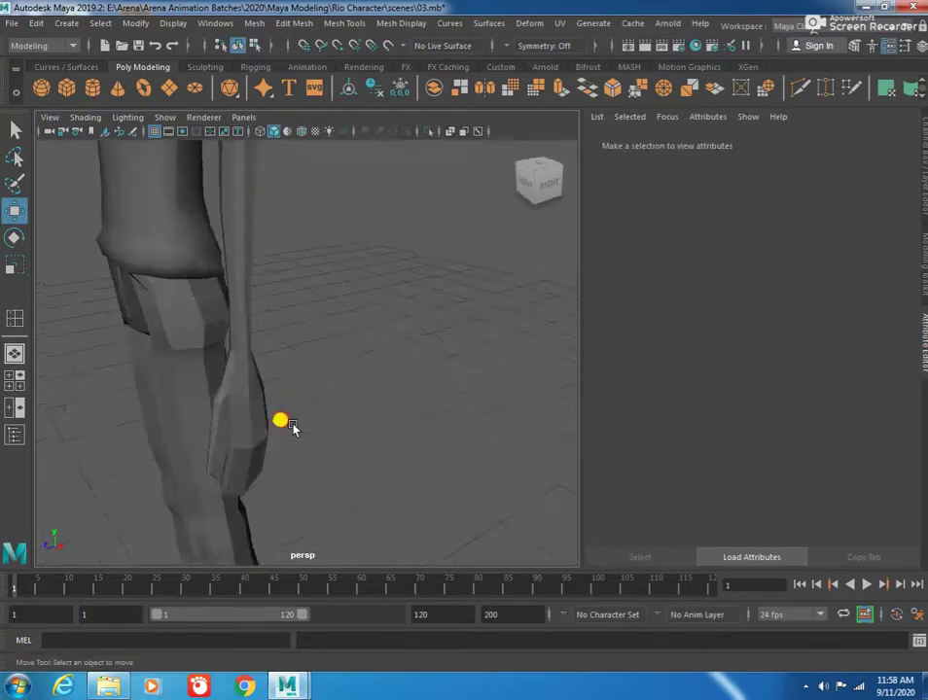
{"action": "left_click", "coordinate": [276, 435]}
{"action": "mouse_move", "coordinate": [207, 441]}
{"action": "left_mouse_down", "text": "alt"}
{"action": "mouse_move", "coordinate": [182, 374]}
{"action": "mouse_move", "coordinate": [213, 401]}
{"action": "mouse_move", "coordinate": [265, 387]}
{"action": "left_mouse_up", "text": "alt"}
Step: Insert an edge loop across the thumb and flatten it vertically to about 0.42
{"action": "right_click_drag", "start_coordinate": [238, 384], "coordinate": [216, 346], "text": "shift"}
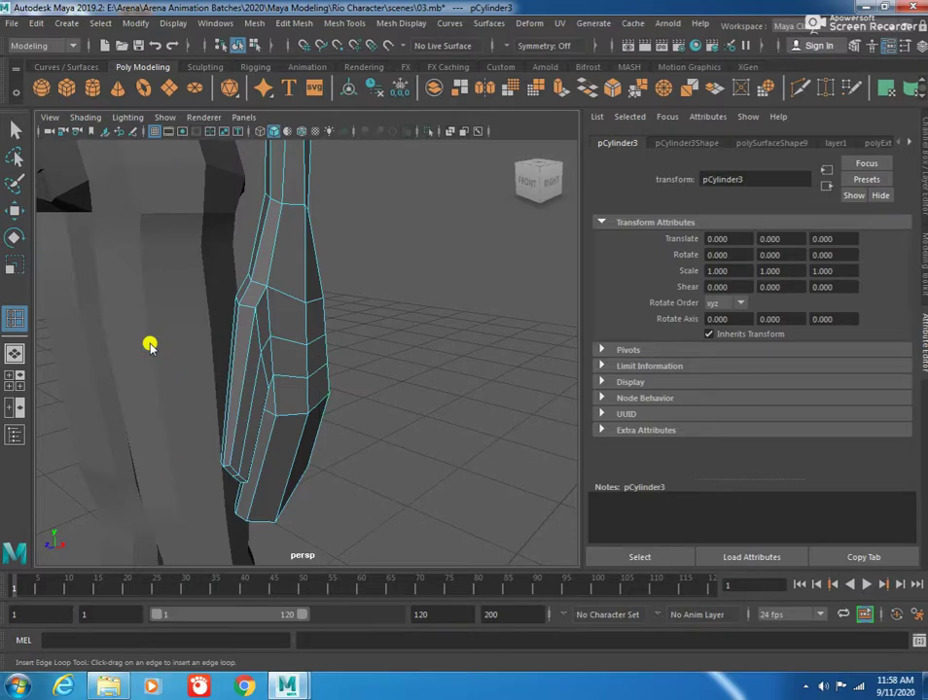
{"action": "left_click", "coordinate": [240, 388]}
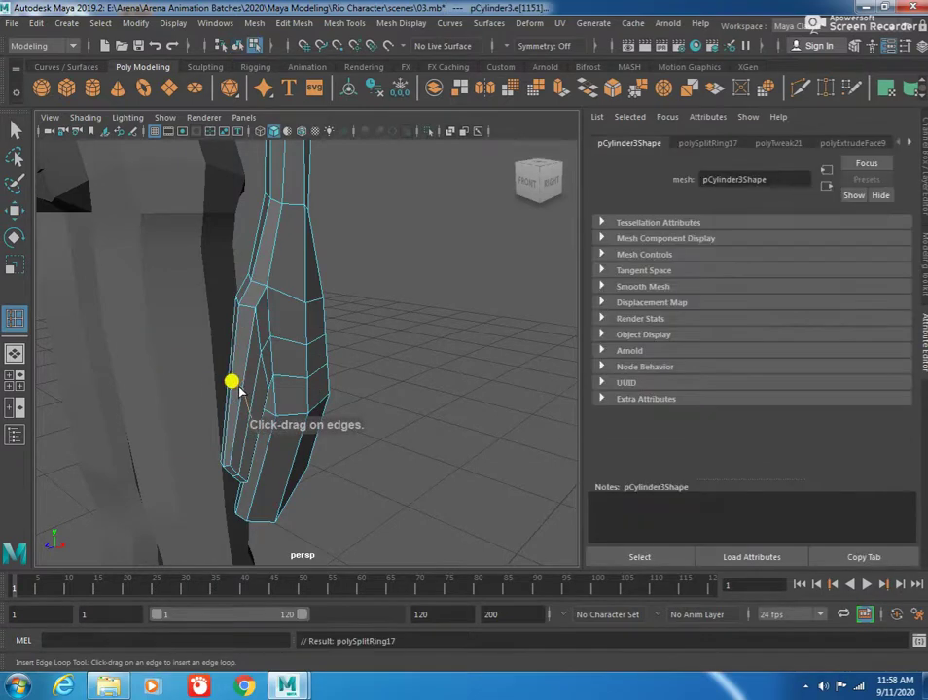
{"action": "key", "text": "r"}
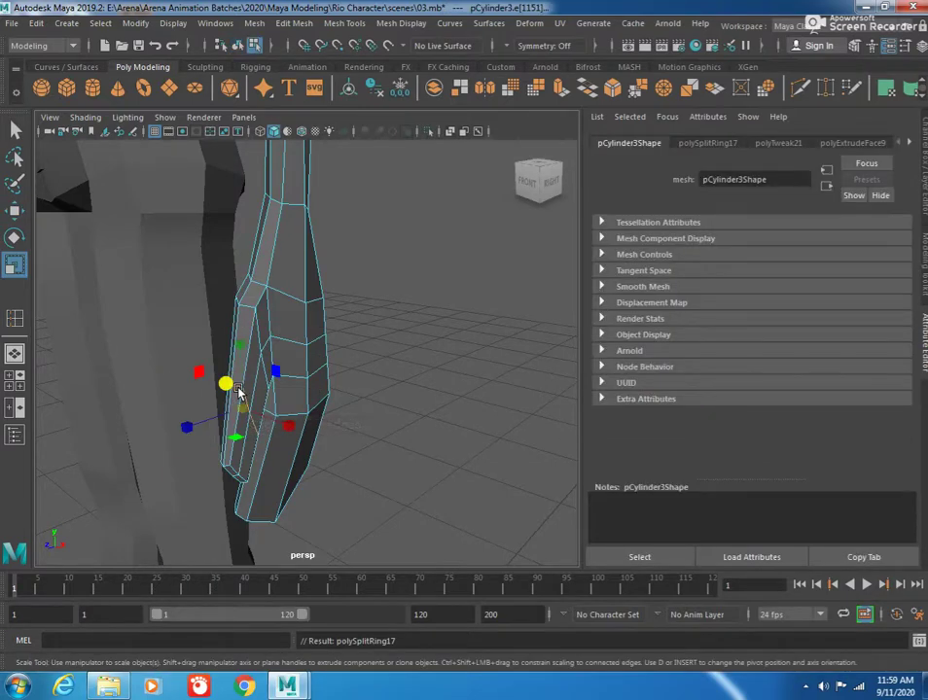
{"action": "key", "text": "space"}
{"action": "key", "text": "space"}
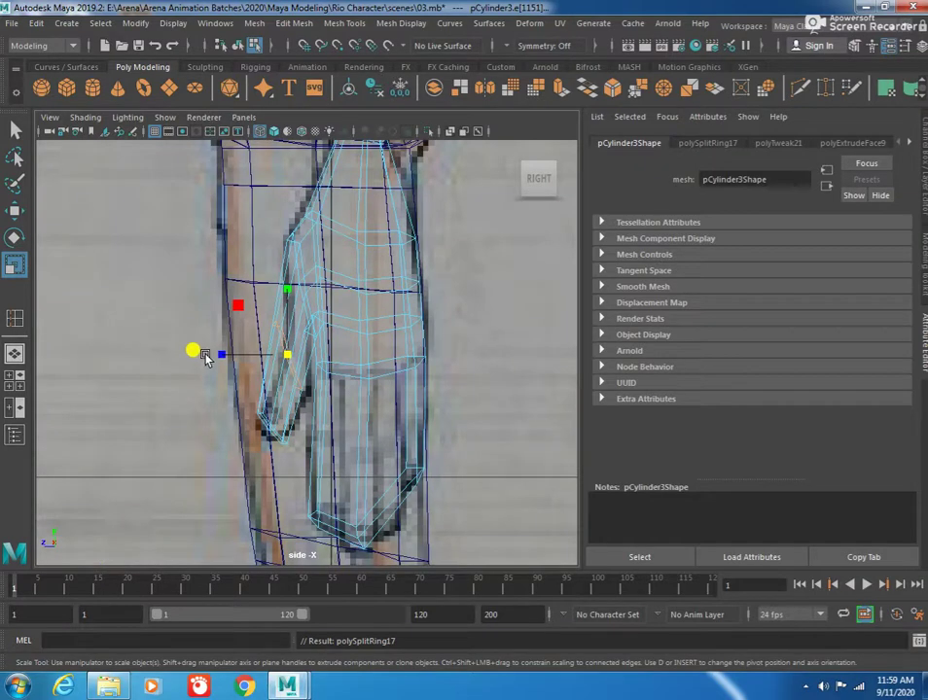
{"action": "mouse_move", "coordinate": [286, 289]}
{"action": "left_mouse_down"}
{"action": "mouse_move", "coordinate": [282, 329]}
{"action": "mouse_move", "coordinate": [297, 382]}
{"action": "left_mouse_up"}
{"action": "key", "text": "w"}
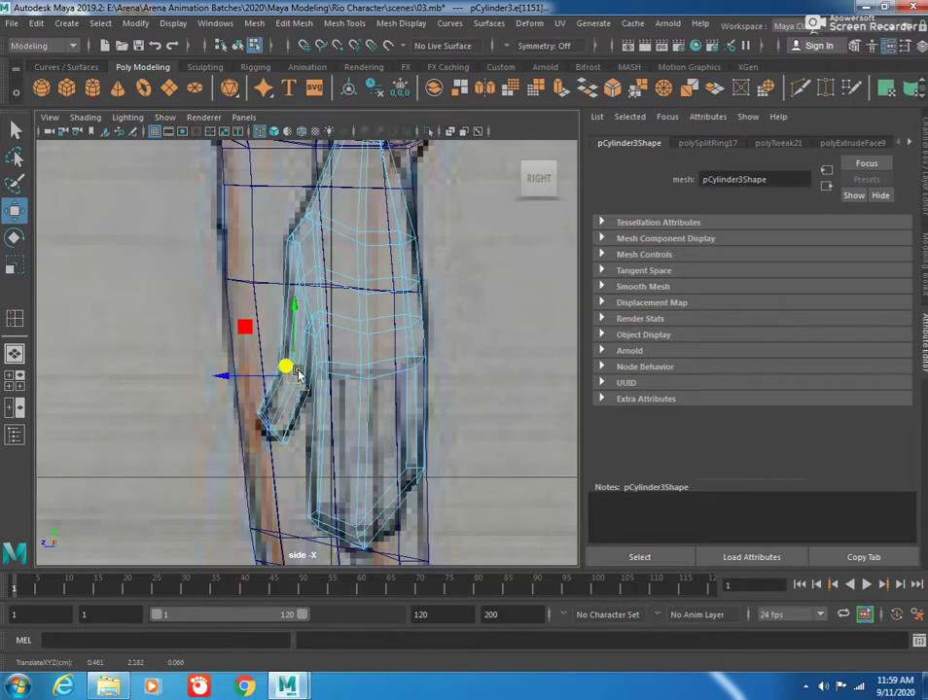
{"action": "key", "text": "r"}
{"action": "left_click_drag", "start_coordinate": [296, 316], "coordinate": [293, 324]}
{"action": "key", "text": "w"}
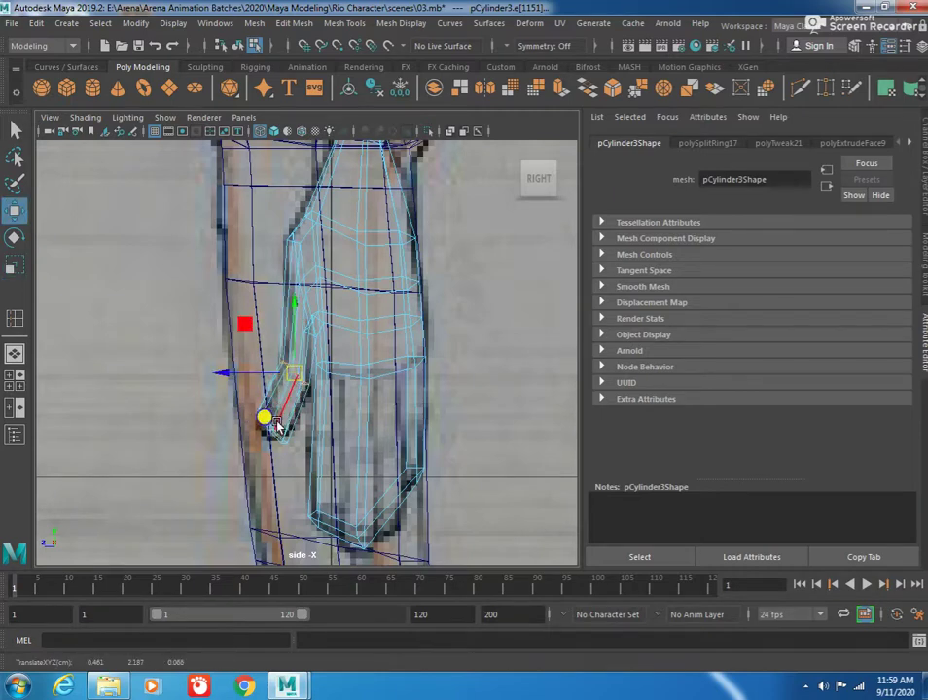
Step: Nudge the thumb's tip and base vertices to match the side reference
{"action": "left_click", "coordinate": [275, 420]}
{"action": "middle_click_drag", "start_coordinate": [248, 433], "coordinate": [194, 480], "text": "alt"}
{"action": "mouse_move", "coordinate": [261, 467]}
{"action": "middle_mouse_down", "text": "alt"}
{"action": "mouse_move", "coordinate": [231, 464]}
{"action": "mouse_move", "coordinate": [237, 442]}
{"action": "middle_mouse_up", "text": "alt"}
{"action": "left_click", "coordinate": [250, 450]}
{"action": "mouse_move", "coordinate": [251, 455]}
{"action": "left_mouse_down"}
{"action": "mouse_move", "coordinate": [244, 460]}
{"action": "mouse_move", "coordinate": [280, 482]}
{"action": "mouse_move", "coordinate": [272, 462]}
{"action": "left_mouse_up"}
{"action": "left_click", "coordinate": [236, 413]}
{"action": "left_click_drag", "start_coordinate": [243, 409], "coordinate": [243, 418]}
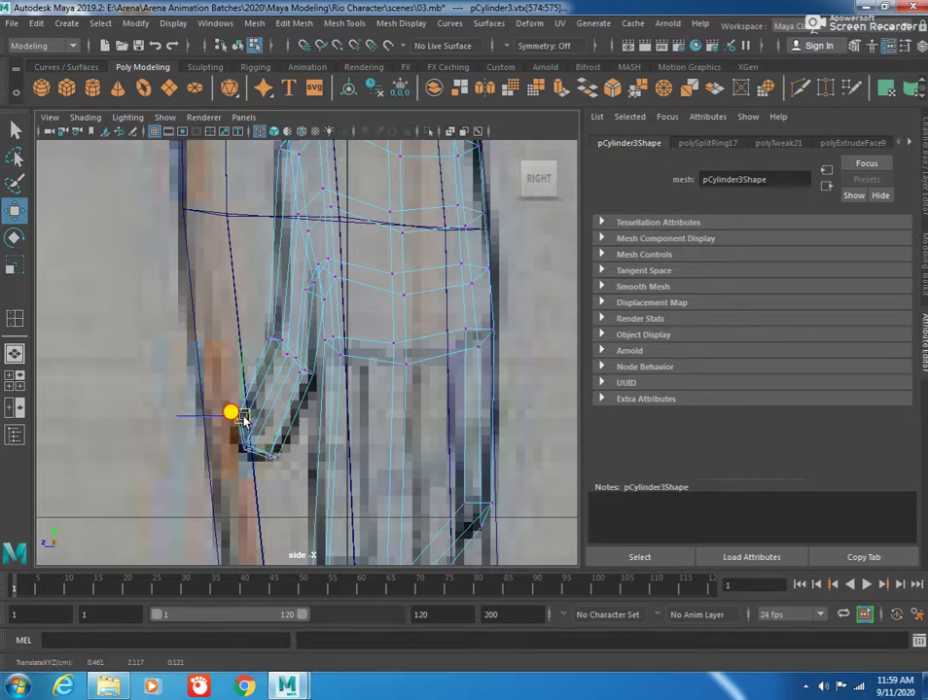
{"action": "left_click", "coordinate": [276, 341]}
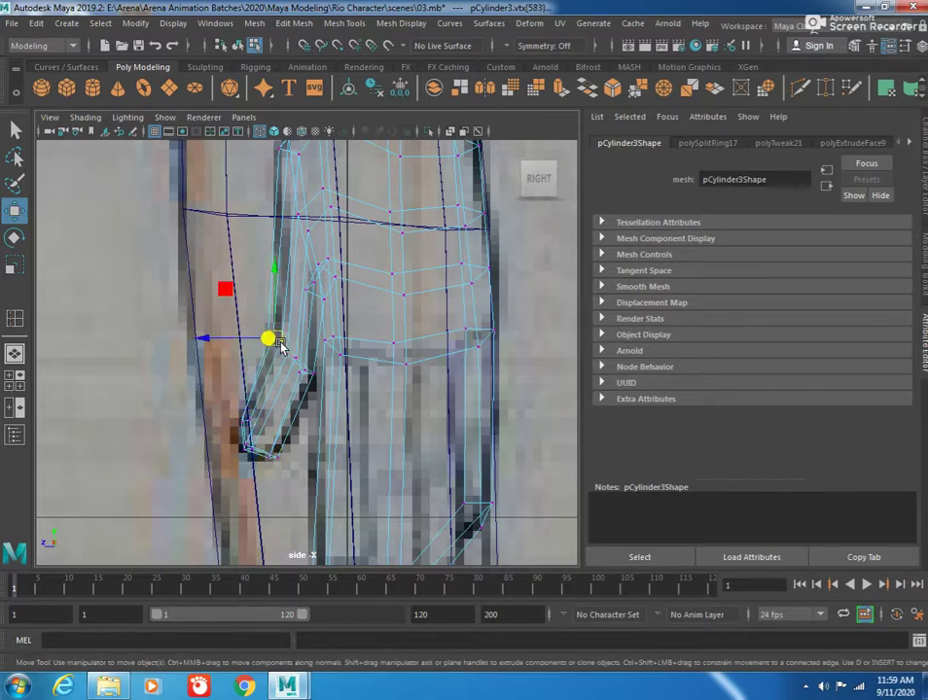
{"action": "left_click_drag", "start_coordinate": [279, 345], "coordinate": [283, 348]}
{"action": "mouse_move", "coordinate": [291, 282]}
{"action": "middle_mouse_down", "text": "alt"}
{"action": "mouse_move", "coordinate": [286, 393]}
{"action": "mouse_move", "coordinate": [260, 360]}
{"action": "middle_mouse_up", "text": "alt"}
Step: Reposition a thumb vertex in the perspective view to reshape the thumb
{"action": "key", "text": "space"}
{"action": "key", "text": "space"}
{"action": "left_click", "coordinate": [367, 270]}
{"action": "mouse_move", "coordinate": [366, 271]}
{"action": "left_mouse_down", "text": "alt"}
{"action": "mouse_move", "coordinate": [425, 365]}
{"action": "mouse_move", "coordinate": [235, 340]}
{"action": "mouse_move", "coordinate": [348, 321]}
{"action": "mouse_move", "coordinate": [421, 372]}
{"action": "left_mouse_up", "text": "alt"}
{"action": "mouse_move", "coordinate": [421, 371]}
{"action": "right_mouse_down", "text": "alt"}
{"action": "mouse_move", "coordinate": [310, 344]}
{"action": "mouse_move", "coordinate": [446, 408]}
{"action": "right_mouse_up", "text": "alt"}
{"action": "mouse_move", "coordinate": [445, 408]}
{"action": "left_mouse_down", "text": "alt"}
{"action": "mouse_move", "coordinate": [367, 332]}
{"action": "mouse_move", "coordinate": [424, 422]}
{"action": "mouse_move", "coordinate": [406, 368]}
{"action": "mouse_move", "coordinate": [425, 324]}
{"action": "left_mouse_up", "text": "alt"}
{"action": "left_click", "coordinate": [416, 390]}
{"action": "key", "text": "F9"}
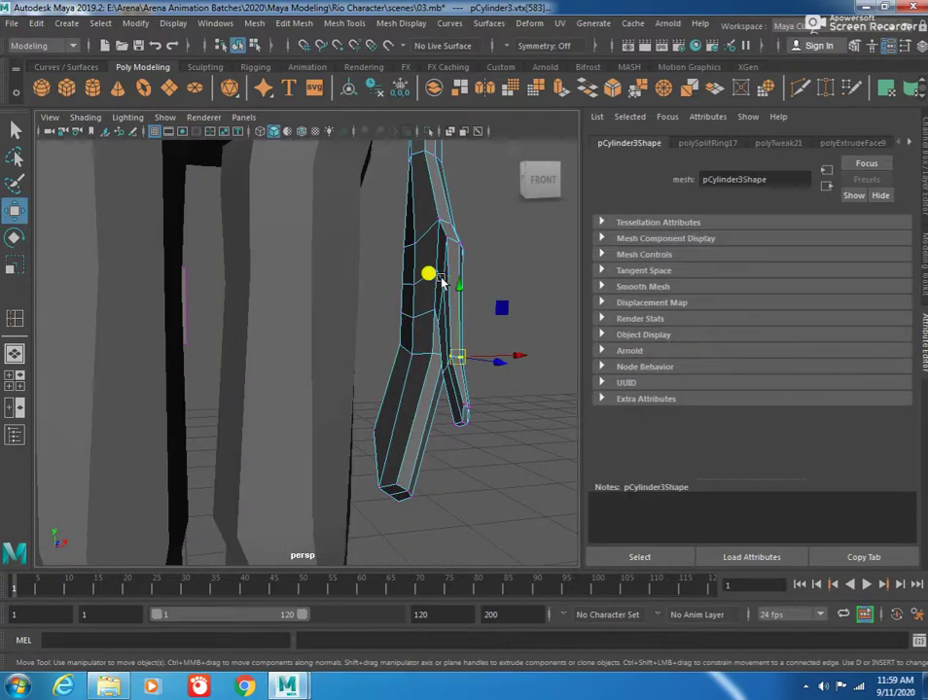
{"action": "left_click", "coordinate": [442, 282]}
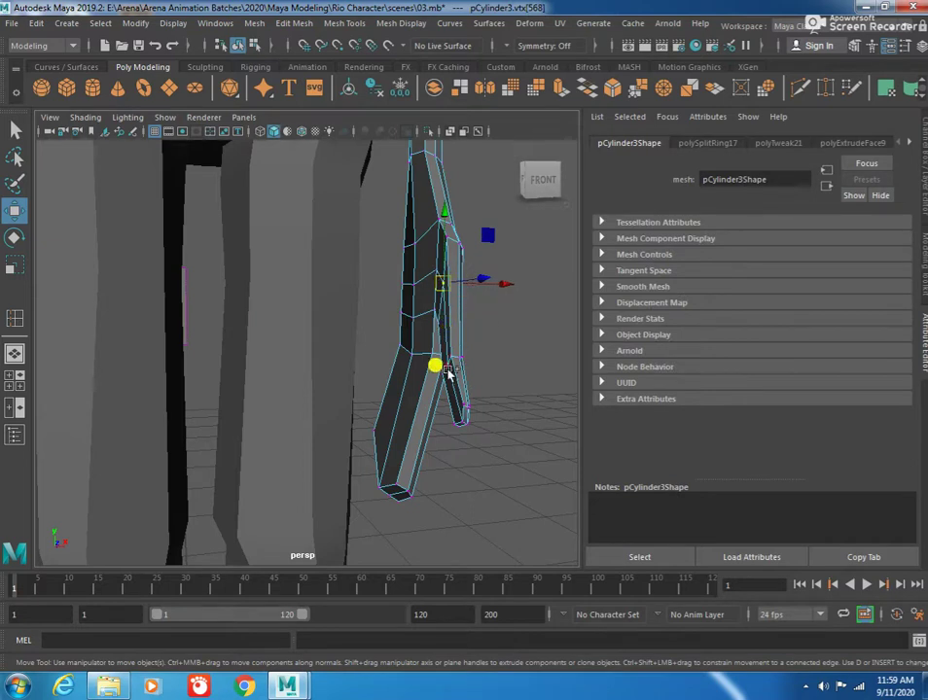
{"action": "middle_click_drag", "start_coordinate": [450, 375], "coordinate": [473, 441]}
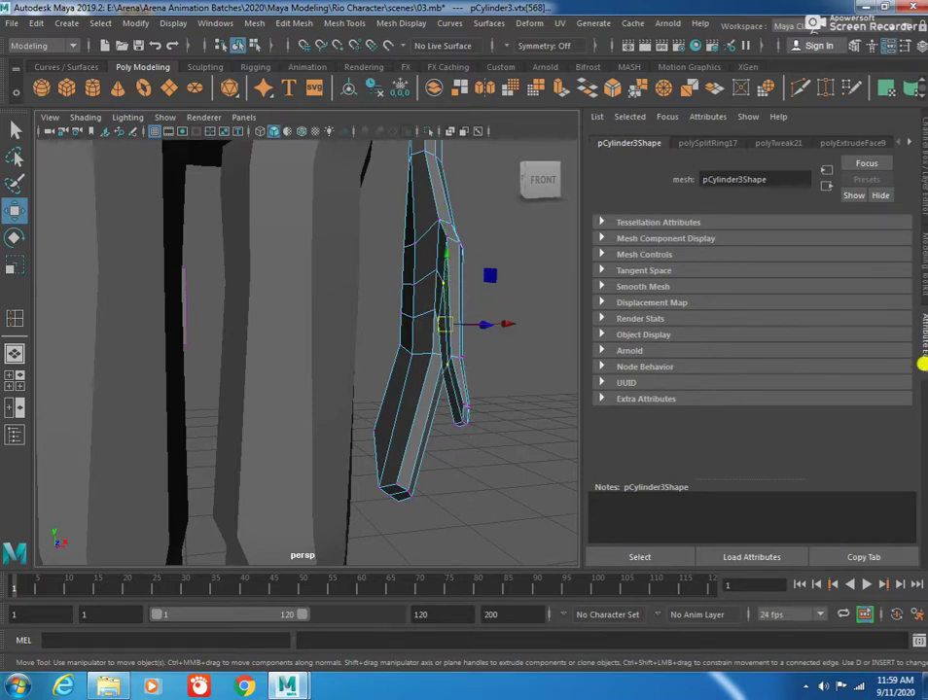
{"action": "middle_click_drag", "start_coordinate": [463, 418], "coordinate": [512, 365]}
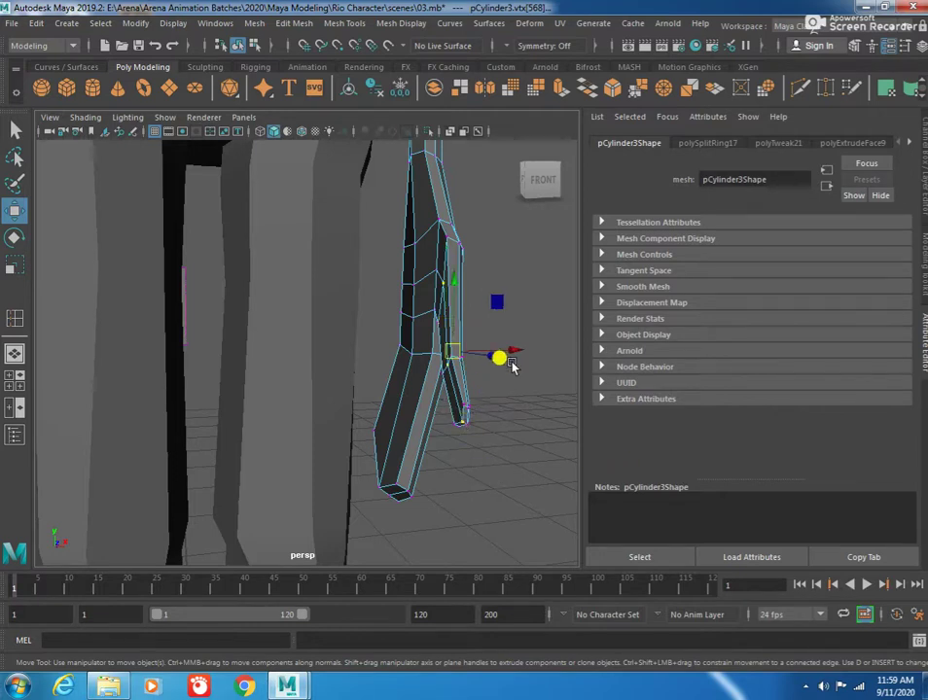
{"action": "key", "text": "space"}
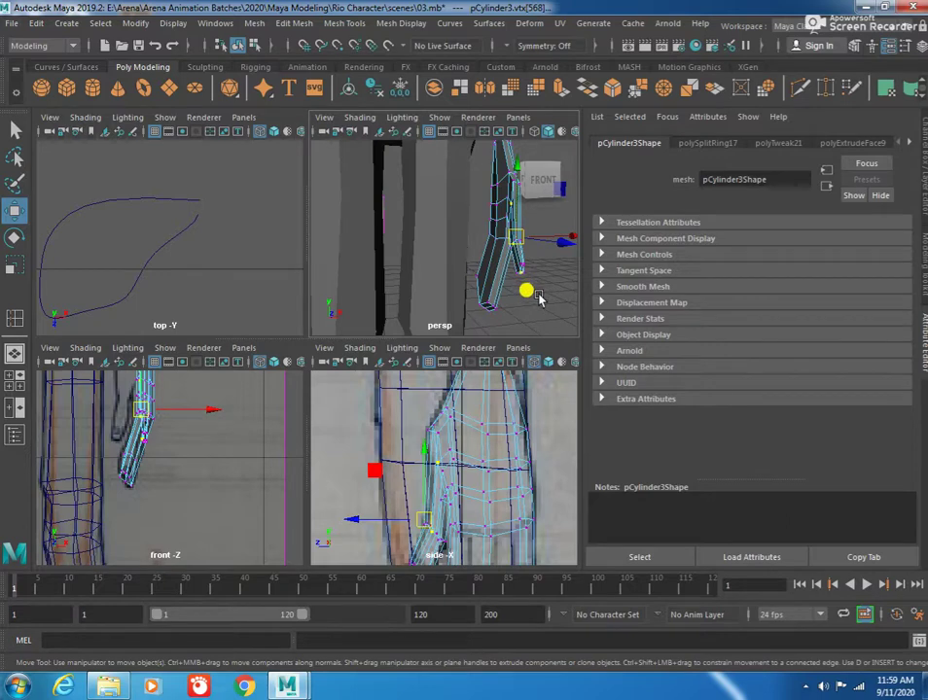
Step: Select the ring of thumb tip vertices and move them in the front view
{"action": "left_click_drag", "start_coordinate": [96, 426], "coordinate": [212, 445]}
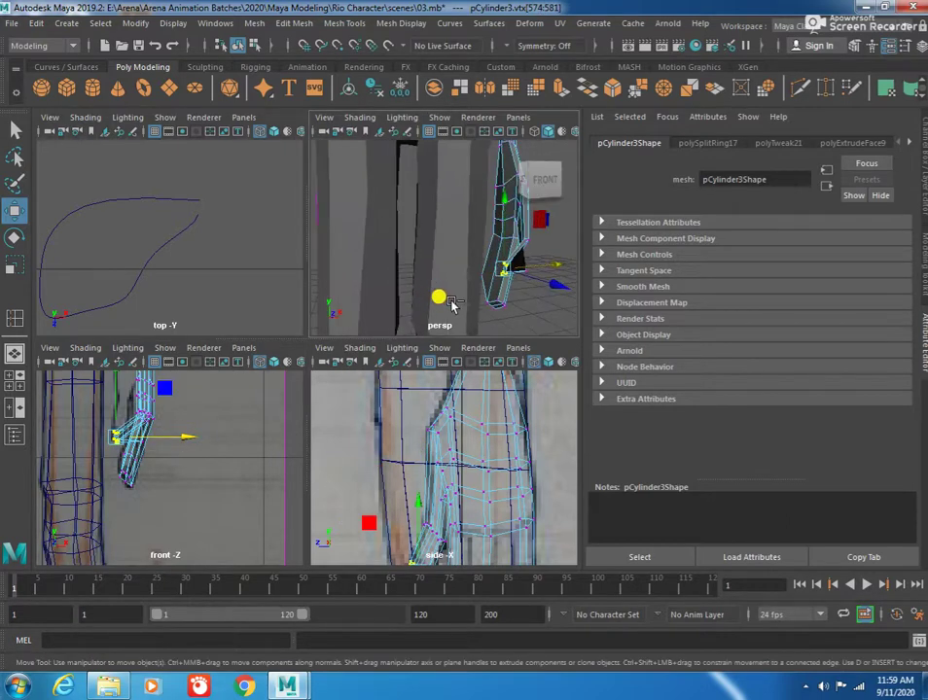
{"action": "left_click_drag", "start_coordinate": [535, 313], "coordinate": [556, 306], "text": "alt"}
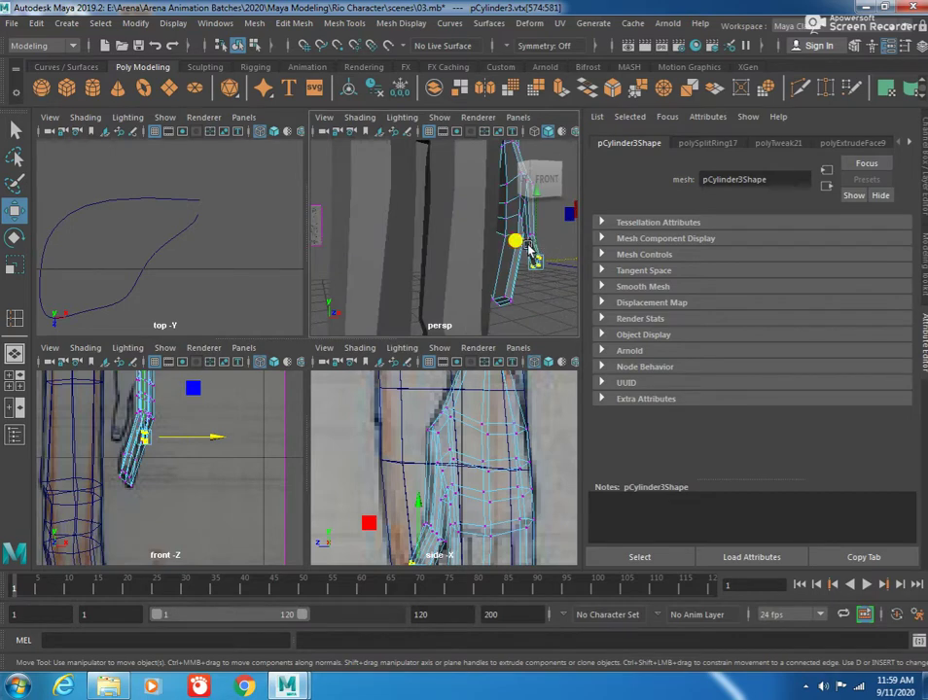
{"action": "left_click_drag", "start_coordinate": [146, 439], "coordinate": [154, 445]}
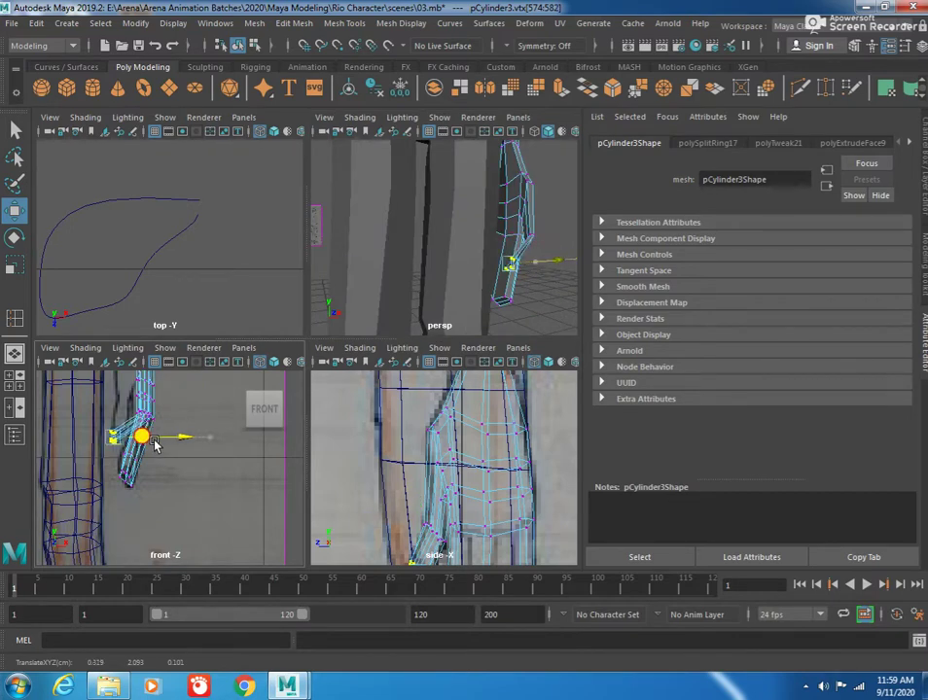
{"action": "left_click_drag", "start_coordinate": [387, 276], "coordinate": [398, 264], "text": "alt"}
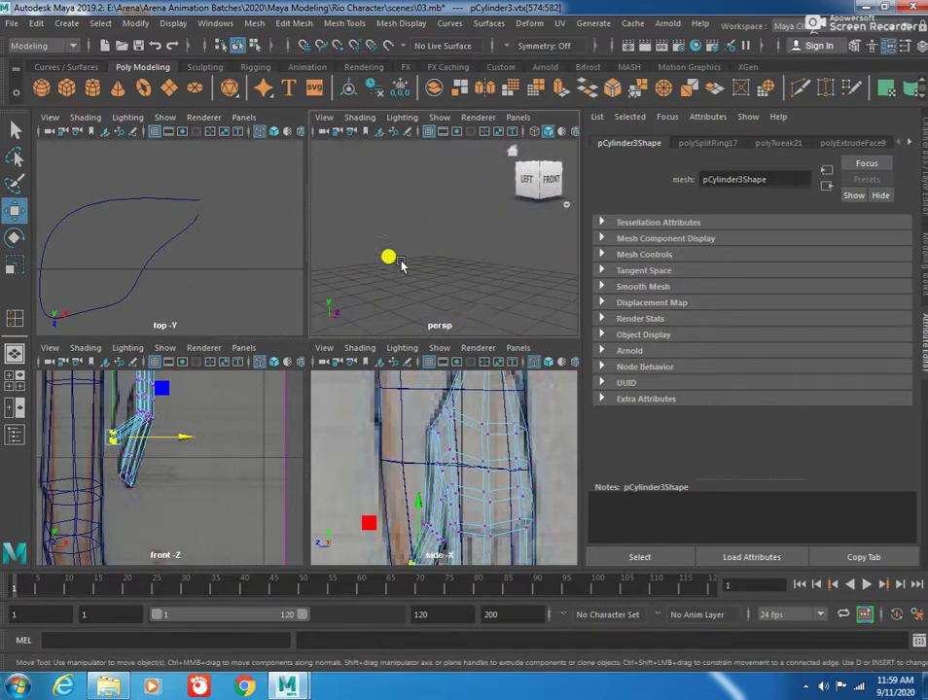
{"action": "mouse_move", "coordinate": [398, 264]}
{"action": "left_mouse_down", "text": "alt"}
{"action": "mouse_move", "coordinate": [429, 257]}
{"action": "mouse_move", "coordinate": [514, 281]}
{"action": "mouse_move", "coordinate": [463, 249]}
{"action": "mouse_move", "coordinate": [277, 207]}
{"action": "mouse_move", "coordinate": [413, 284]}
{"action": "mouse_move", "coordinate": [481, 296]}
{"action": "mouse_move", "coordinate": [408, 263]}
{"action": "mouse_move", "coordinate": [564, 260]}
{"action": "mouse_move", "coordinate": [533, 253]}
{"action": "mouse_move", "coordinate": [544, 205]}
{"action": "mouse_move", "coordinate": [543, 244]}
{"action": "mouse_move", "coordinate": [505, 251]}
{"action": "left_mouse_up", "text": "alt"}
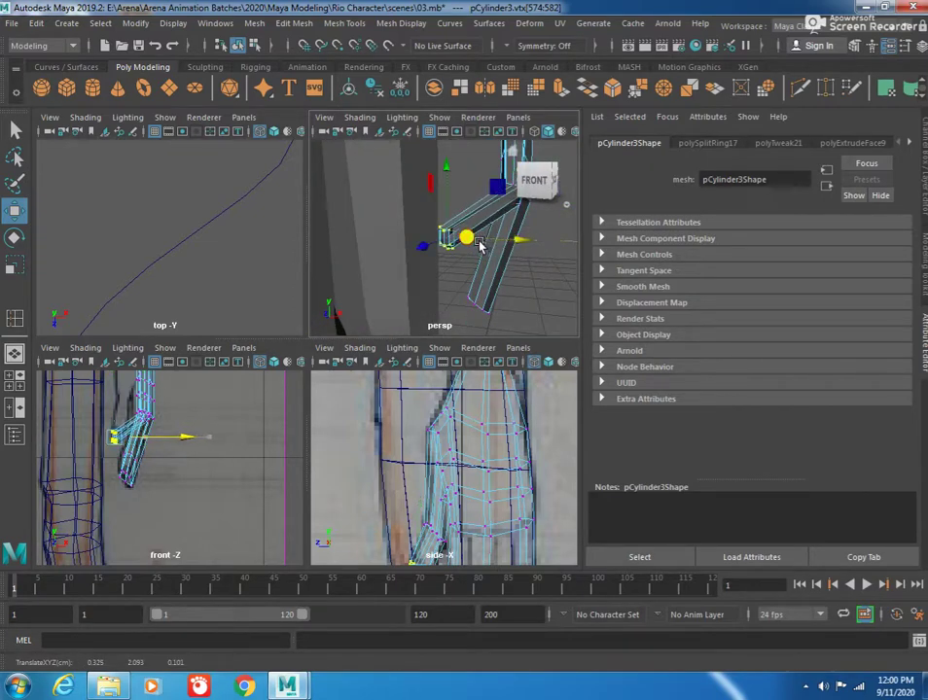
Step: Undo a stray image plane selection, move the thumb vertices left, and inspect
{"action": "scroll", "coordinate": [459, 201], "scroll_direction": "up", "scroll_amount": 3}
{"action": "mouse_move", "coordinate": [460, 201]}
{"action": "left_mouse_down", "text": "alt"}
{"action": "mouse_move", "coordinate": [445, 227]}
{"action": "mouse_move", "coordinate": [414, 224]}
{"action": "left_mouse_up", "text": "alt"}
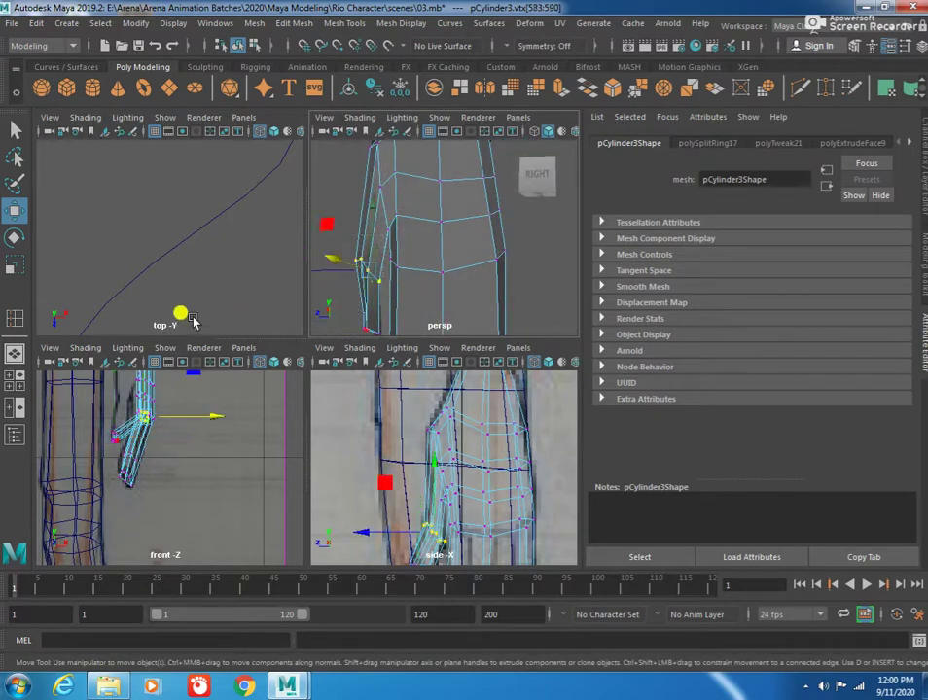
{"action": "left_click", "coordinate": [183, 425]}
{"action": "key", "text": "ctrl+z"}
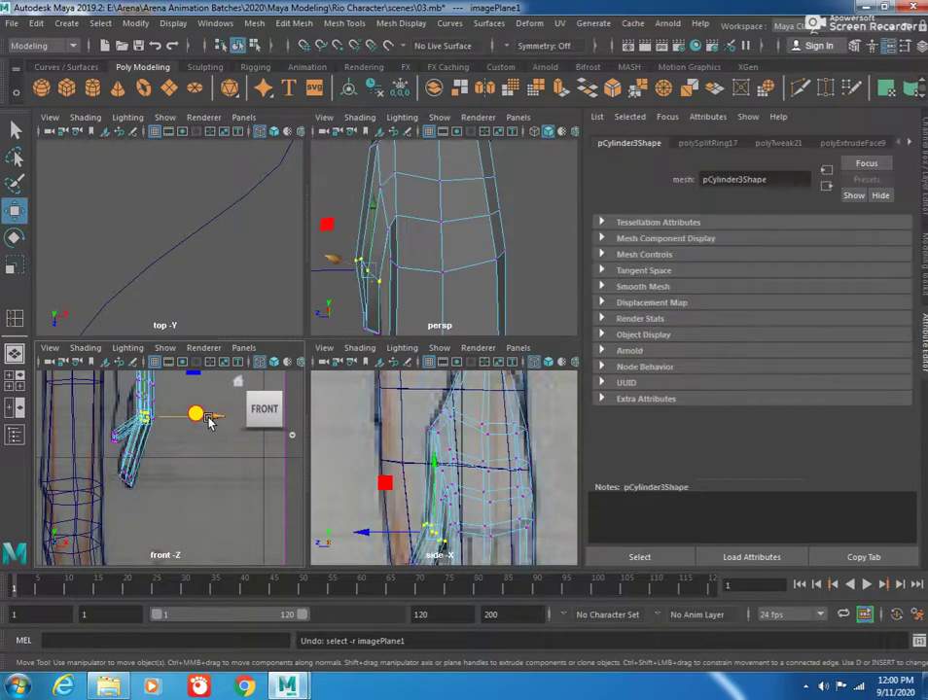
{"action": "left_click_drag", "start_coordinate": [209, 418], "coordinate": [187, 425]}
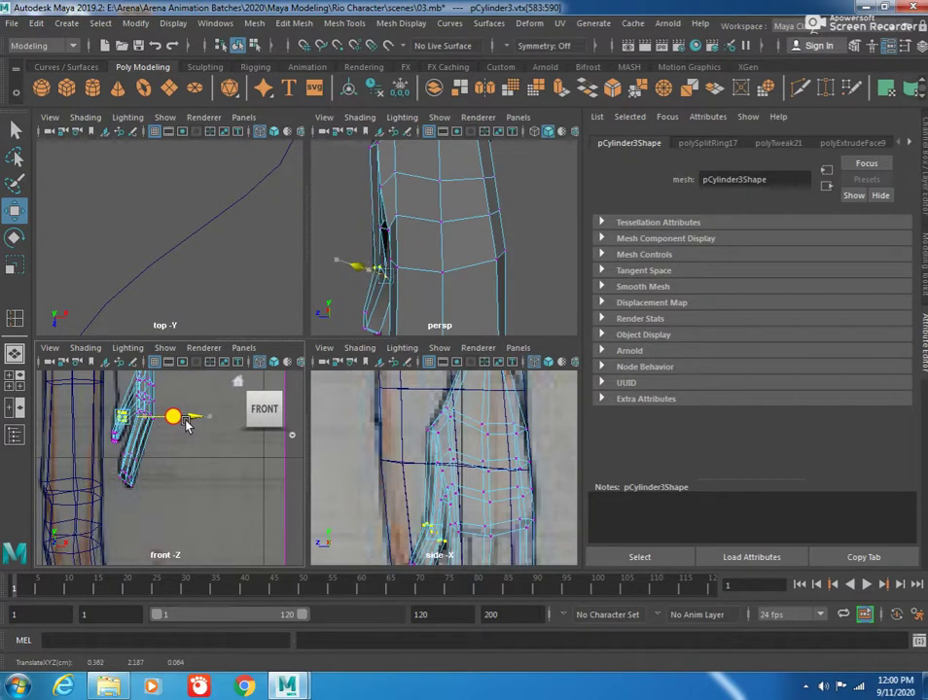
{"action": "mouse_move", "coordinate": [404, 249]}
{"action": "left_mouse_down", "text": "alt"}
{"action": "mouse_move", "coordinate": [578, 273]}
{"action": "mouse_move", "coordinate": [555, 306]}
{"action": "mouse_move", "coordinate": [588, 323]}
{"action": "mouse_move", "coordinate": [459, 247]}
{"action": "left_mouse_up", "text": "alt"}
{"action": "left_click_drag", "start_coordinate": [328, 207], "coordinate": [330, 221], "text": "alt"}
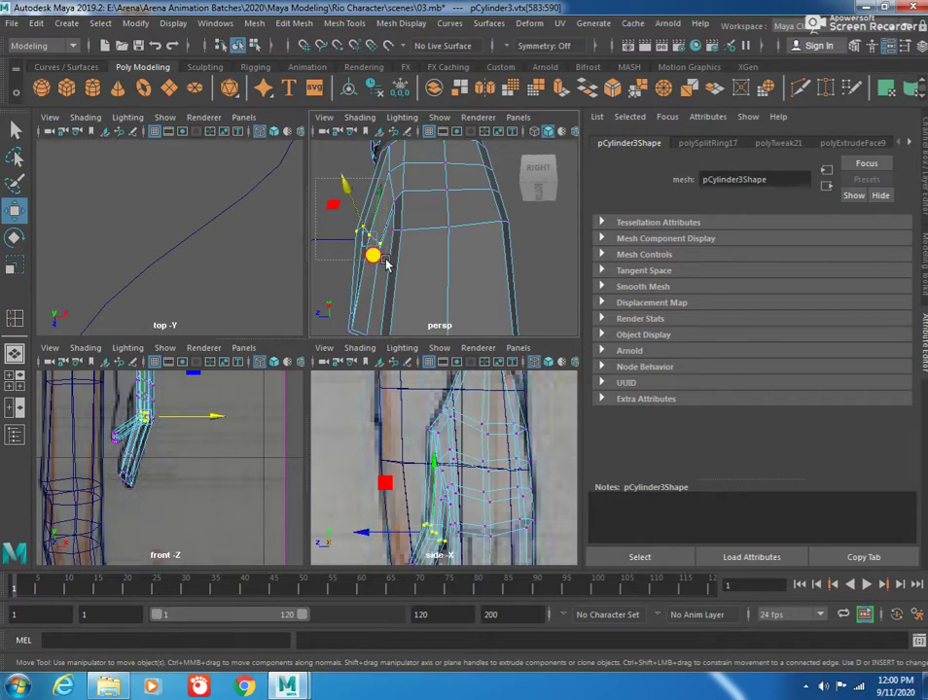
{"action": "mouse_move", "coordinate": [381, 248]}
{"action": "left_mouse_down", "text": "alt"}
{"action": "mouse_move", "coordinate": [489, 277]}
{"action": "mouse_move", "coordinate": [564, 284]}
{"action": "left_mouse_up", "text": "alt"}
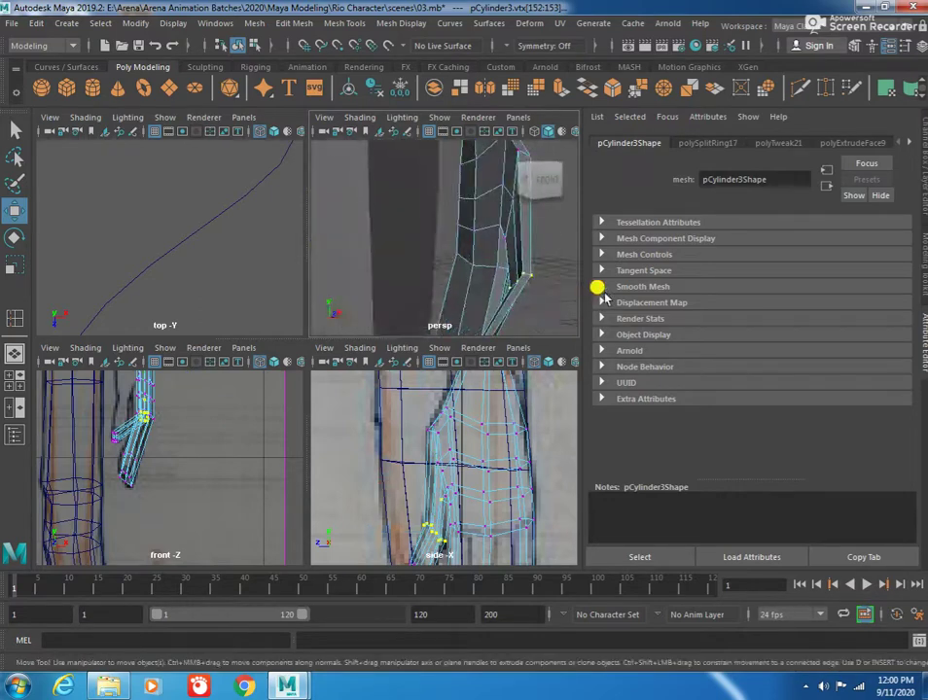
Step: Reposition several thumb vertices down, left and along X, checking from front and side views
{"action": "left_click", "coordinate": [600, 287]}
{"action": "mouse_move", "coordinate": [425, 240]}
{"action": "left_mouse_down", "text": "alt"}
{"action": "mouse_move", "coordinate": [304, 209]}
{"action": "mouse_move", "coordinate": [402, 205]}
{"action": "left_mouse_up", "text": "alt"}
{"action": "left_click_drag", "start_coordinate": [366, 157], "coordinate": [392, 225]}
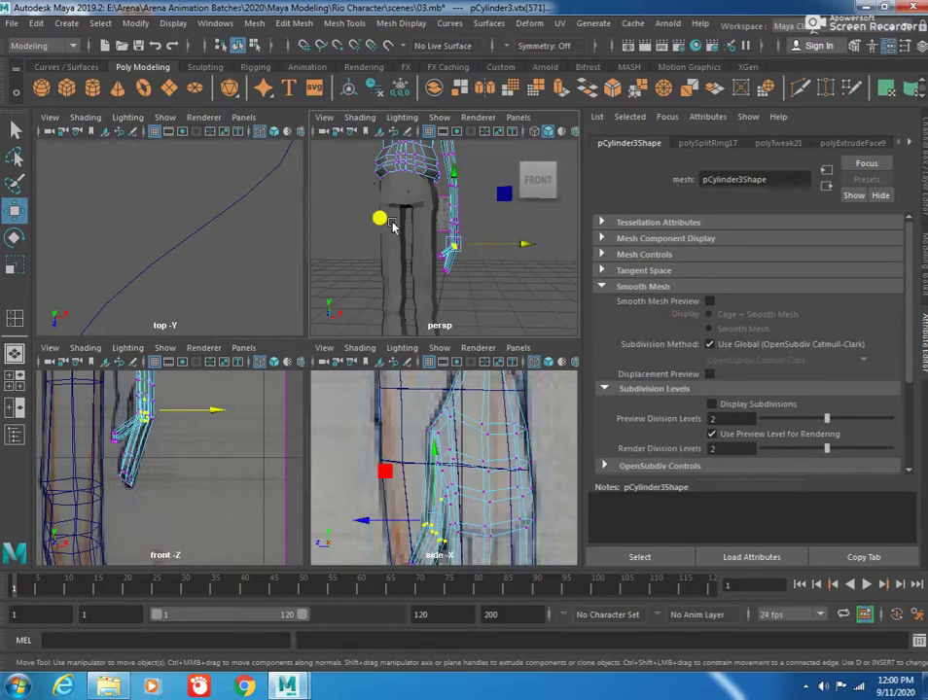
{"action": "left_click_drag", "start_coordinate": [221, 413], "coordinate": [196, 412]}
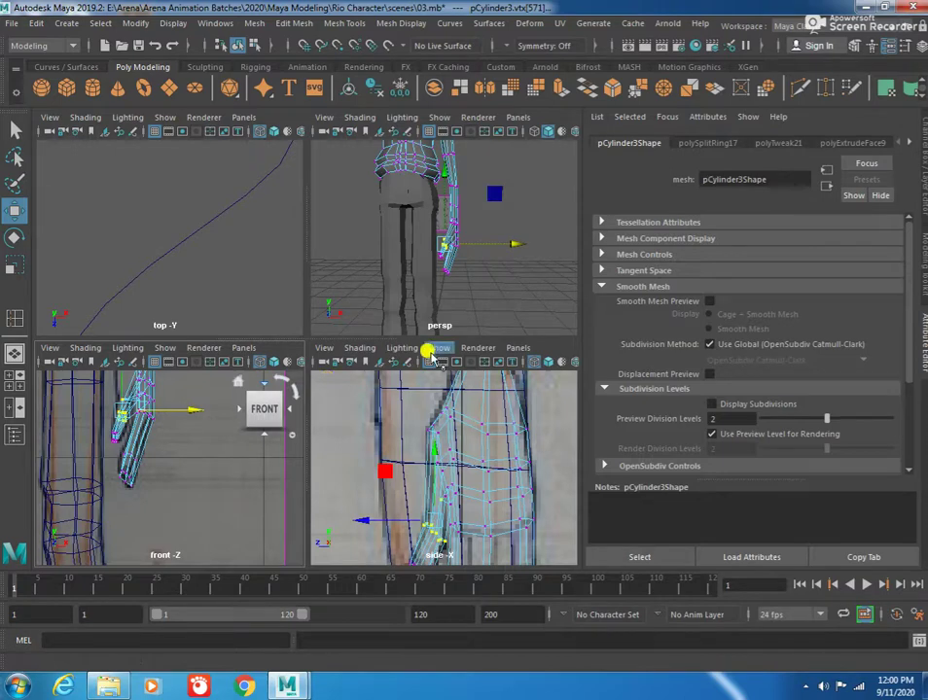
{"action": "mouse_move", "coordinate": [451, 271]}
{"action": "left_mouse_down", "text": "alt"}
{"action": "mouse_move", "coordinate": [466, 263]}
{"action": "mouse_move", "coordinate": [522, 302]}
{"action": "mouse_move", "coordinate": [409, 258]}
{"action": "mouse_move", "coordinate": [493, 266]}
{"action": "mouse_move", "coordinate": [478, 261]}
{"action": "mouse_move", "coordinate": [335, 259]}
{"action": "mouse_move", "coordinate": [463, 244]}
{"action": "left_mouse_up", "text": "alt"}
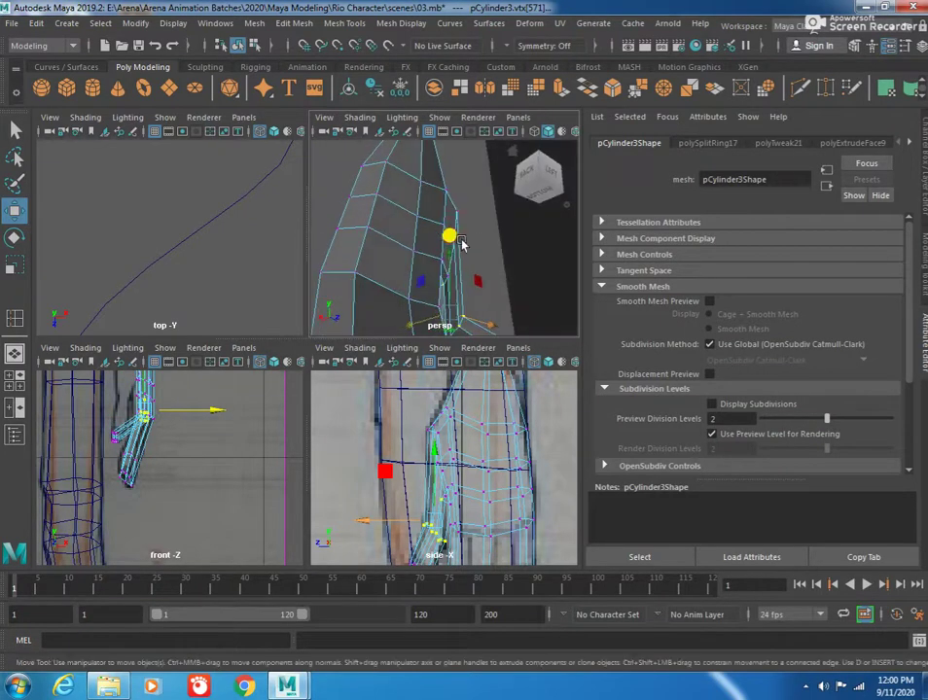
{"action": "left_click_drag", "start_coordinate": [197, 425], "coordinate": [181, 425]}
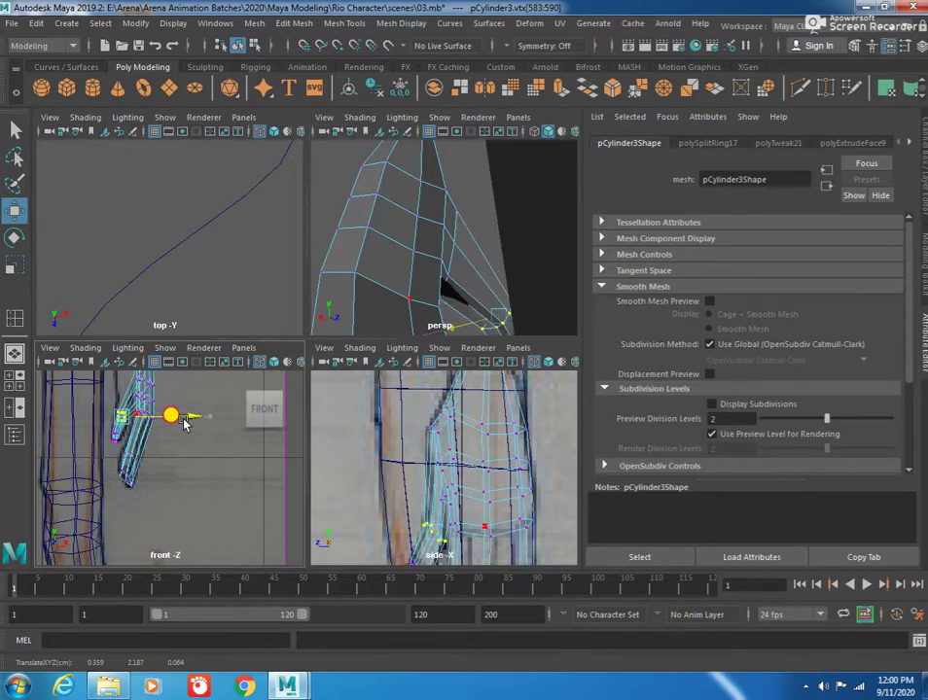
{"action": "mouse_move", "coordinate": [379, 251]}
{"action": "left_mouse_down", "text": "alt"}
{"action": "mouse_move", "coordinate": [296, 240]}
{"action": "mouse_move", "coordinate": [193, 275]}
{"action": "mouse_move", "coordinate": [441, 216]}
{"action": "mouse_move", "coordinate": [418, 216]}
{"action": "mouse_move", "coordinate": [443, 219]}
{"action": "mouse_move", "coordinate": [437, 270]}
{"action": "mouse_move", "coordinate": [527, 265]}
{"action": "left_mouse_up", "text": "alt"}
{"action": "mouse_move", "coordinate": [449, 253]}
{"action": "left_mouse_down"}
{"action": "mouse_move", "coordinate": [562, 267]}
{"action": "mouse_move", "coordinate": [596, 301]}
{"action": "mouse_move", "coordinate": [511, 264]}
{"action": "mouse_move", "coordinate": [442, 309]}
{"action": "left_mouse_up"}
{"action": "mouse_move", "coordinate": [155, 382]}
{"action": "left_mouse_down", "text": "alt"}
{"action": "mouse_move", "coordinate": [191, 506]}
{"action": "mouse_move", "coordinate": [182, 545]}
{"action": "mouse_move", "coordinate": [381, 369]}
{"action": "left_mouse_up", "text": "alt"}
{"action": "mouse_move", "coordinate": [437, 291]}
{"action": "left_mouse_down", "text": "alt"}
{"action": "mouse_move", "coordinate": [470, 284]}
{"action": "mouse_move", "coordinate": [387, 264]}
{"action": "mouse_move", "coordinate": [409, 273]}
{"action": "mouse_move", "coordinate": [401, 225]}
{"action": "mouse_move", "coordinate": [388, 245]}
{"action": "left_mouse_up", "text": "alt"}
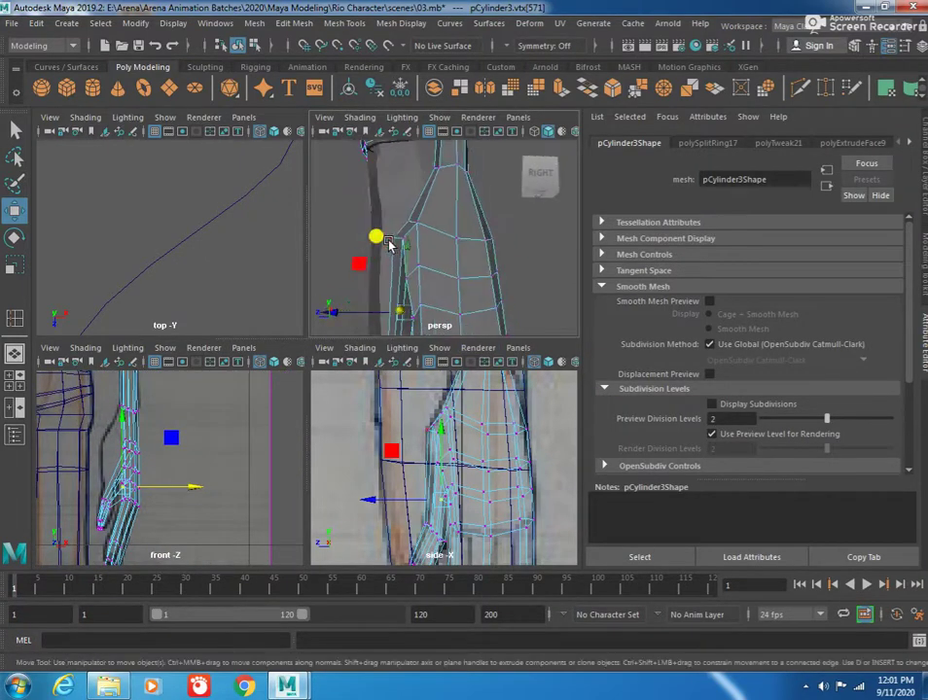
Step: Select a thumb edge, move it left and up, and frame it in view
{"action": "left_click", "coordinate": [398, 234]}
{"action": "left_click", "coordinate": [396, 236]}
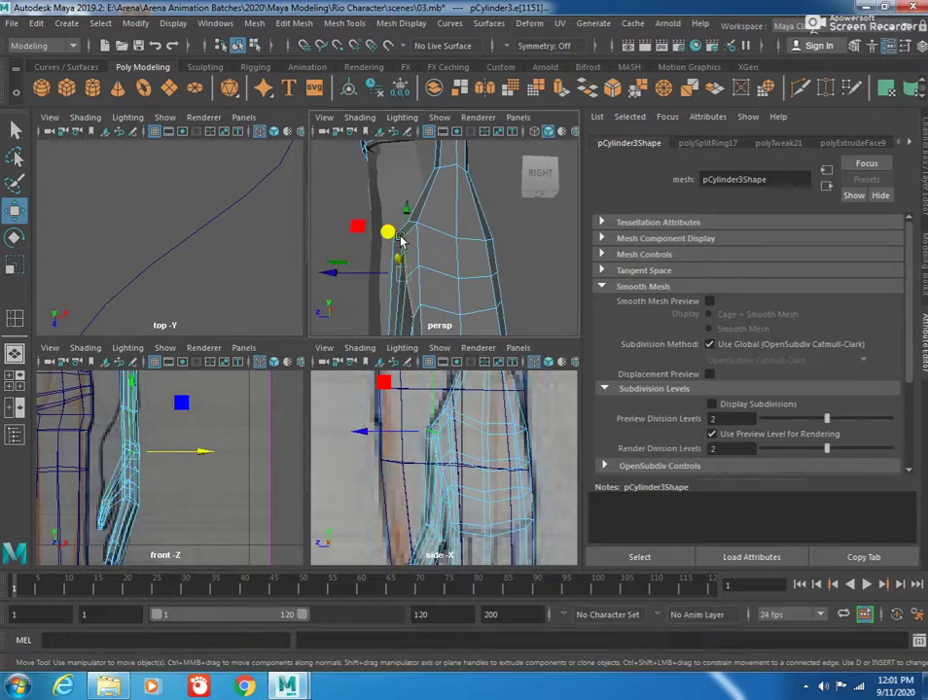
{"action": "mouse_move", "coordinate": [364, 303]}
{"action": "left_mouse_down", "text": "alt"}
{"action": "mouse_move", "coordinate": [478, 306]}
{"action": "mouse_move", "coordinate": [409, 379]}
{"action": "left_mouse_up", "text": "alt"}
{"action": "left_click_drag", "start_coordinate": [197, 472], "coordinate": [173, 468]}
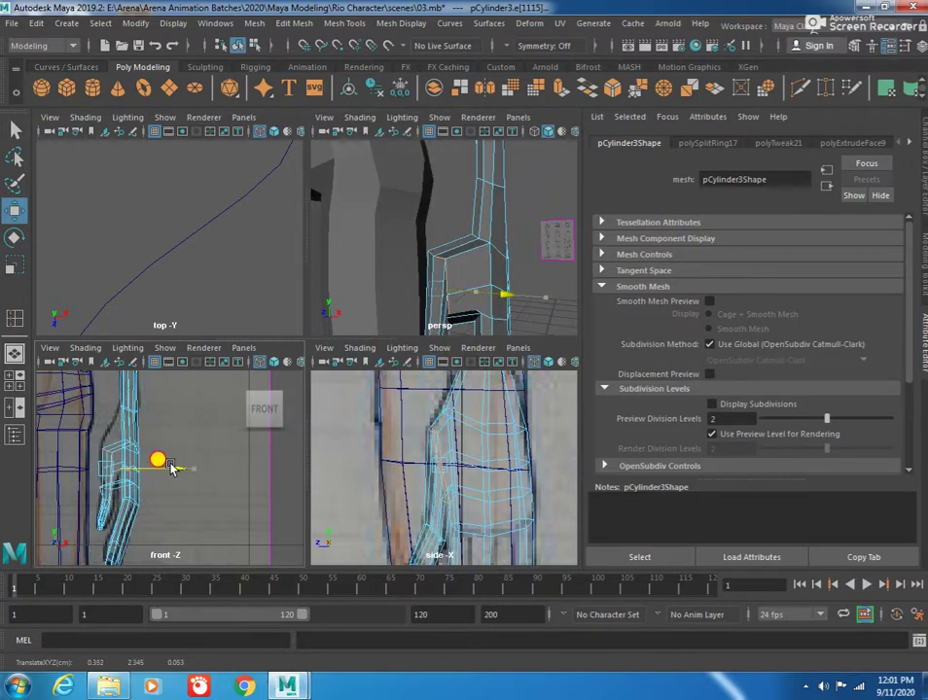
{"action": "key", "text": "f"}
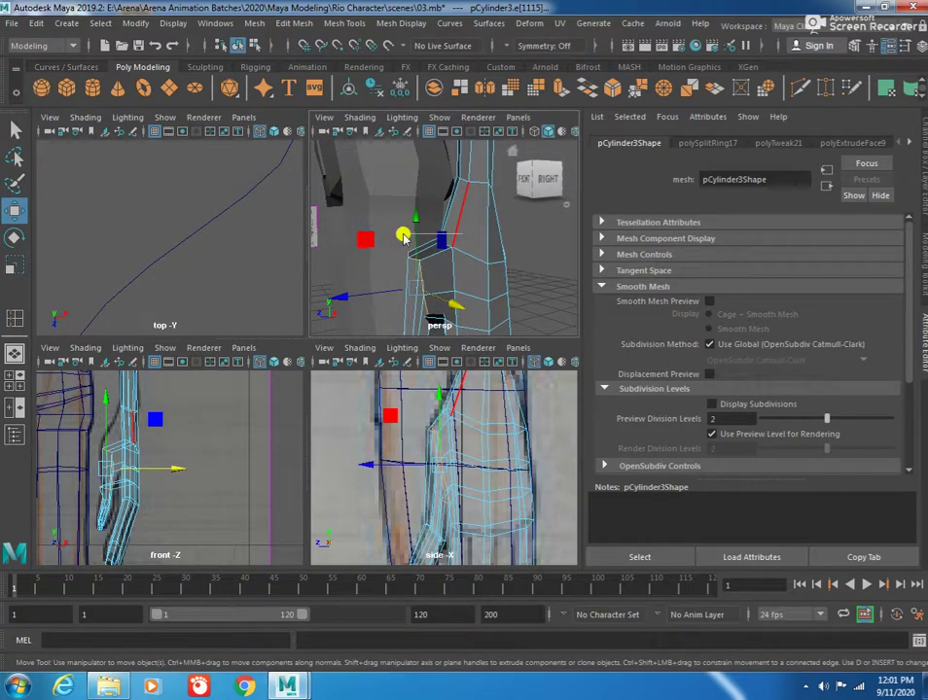
Step: Switch to vertex mode (F9) and select the vertices at the thumb base
{"action": "key", "text": "F9"}
{"action": "mouse_move", "coordinate": [406, 238]}
{"action": "left_mouse_down", "text": "alt"}
{"action": "mouse_move", "coordinate": [400, 224]}
{"action": "mouse_move", "coordinate": [462, 277]}
{"action": "mouse_move", "coordinate": [508, 282]}
{"action": "left_mouse_up", "text": "alt"}
{"action": "left_click", "coordinate": [432, 221]}
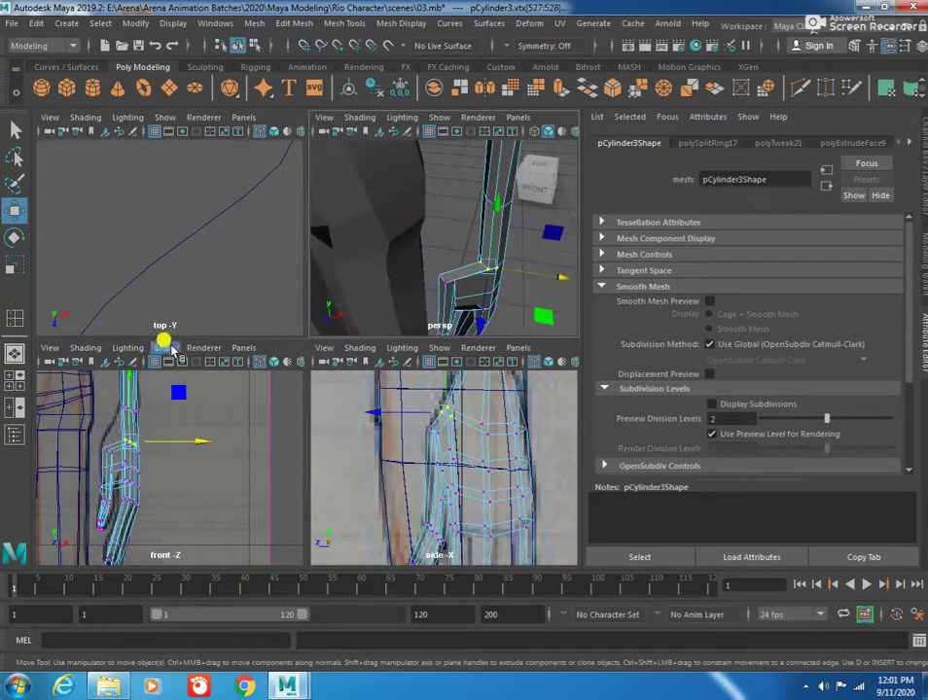
Step: Shift the selected thumb vertices left along X and pull another vertex right
{"action": "left_click_drag", "start_coordinate": [216, 446], "coordinate": [180, 444]}
{"action": "mouse_move", "coordinate": [428, 292]}
{"action": "left_mouse_down", "text": "alt"}
{"action": "mouse_move", "coordinate": [455, 248]}
{"action": "mouse_move", "coordinate": [505, 298]}
{"action": "left_mouse_up", "text": "alt"}
{"action": "left_click", "coordinate": [455, 245]}
{"action": "mouse_move", "coordinate": [450, 251]}
{"action": "left_mouse_down"}
{"action": "mouse_move", "coordinate": [525, 255]}
{"action": "mouse_move", "coordinate": [442, 260]}
{"action": "mouse_move", "coordinate": [462, 300]}
{"action": "mouse_move", "coordinate": [497, 246]}
{"action": "left_mouse_up"}
Step: Raise an upper thumb vertex and push it outward along X
{"action": "left_click", "coordinate": [443, 263]}
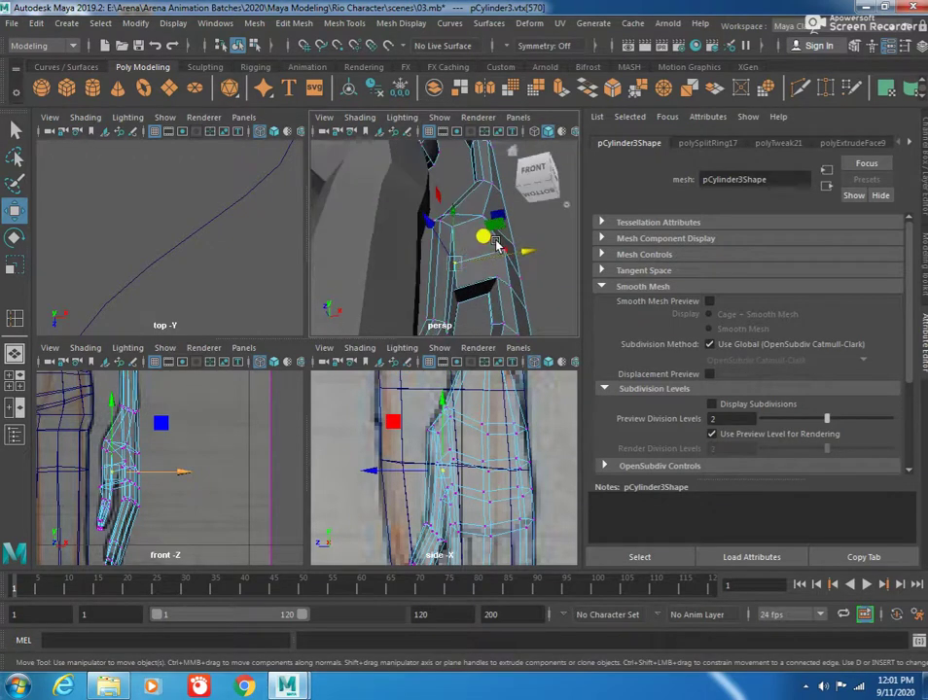
{"action": "left_click", "coordinate": [481, 275]}
{"action": "left_click", "coordinate": [457, 300]}
{"action": "left_click", "coordinate": [464, 308]}
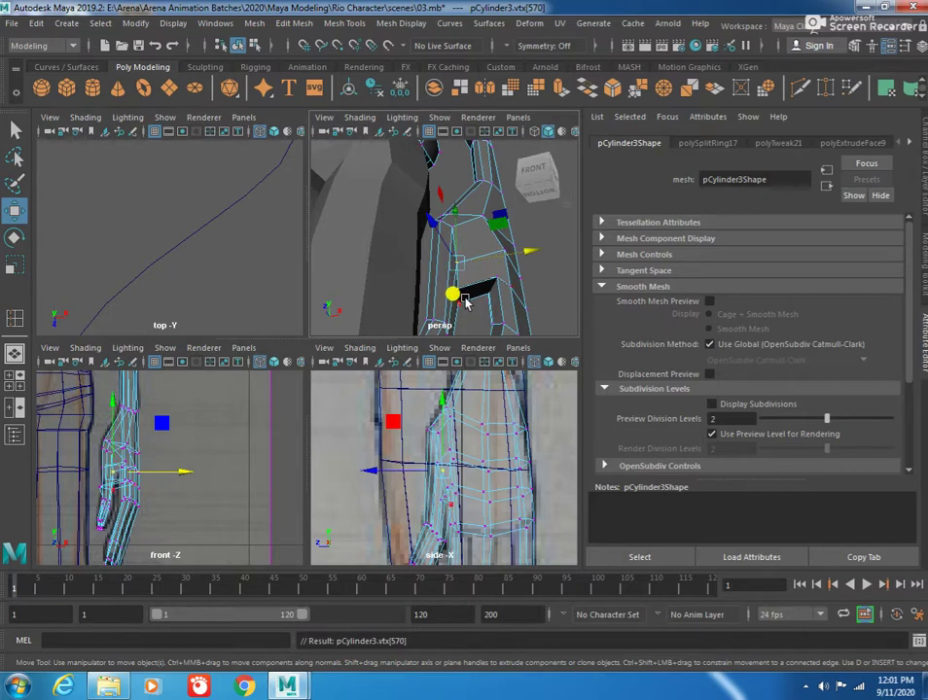
{"action": "left_click_drag", "start_coordinate": [489, 303], "coordinate": [498, 287]}
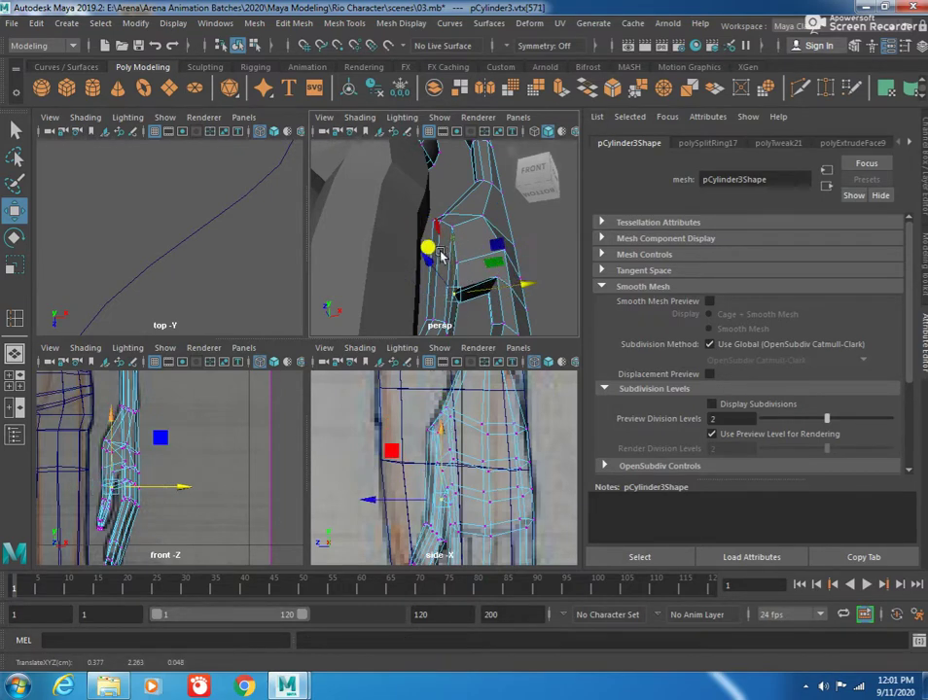
{"action": "left_click_drag", "start_coordinate": [437, 231], "coordinate": [438, 215]}
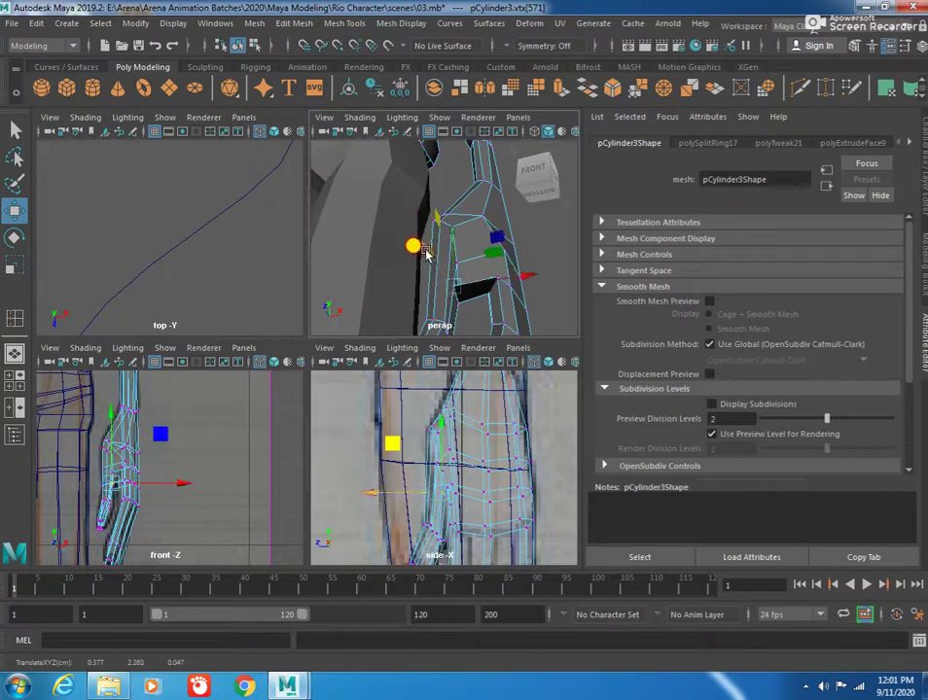
{"action": "left_click_drag", "start_coordinate": [452, 229], "coordinate": [452, 227]}
{"action": "mouse_move", "coordinate": [498, 292]}
{"action": "left_mouse_down"}
{"action": "mouse_move", "coordinate": [544, 272]}
{"action": "mouse_move", "coordinate": [503, 292]}
{"action": "mouse_move", "coordinate": [419, 277]}
{"action": "mouse_move", "coordinate": [430, 244]}
{"action": "mouse_move", "coordinate": [457, 331]}
{"action": "mouse_move", "coordinate": [460, 260]}
{"action": "mouse_move", "coordinate": [448, 288]}
{"action": "left_mouse_up"}
{"action": "mouse_move", "coordinate": [408, 233]}
{"action": "middle_mouse_down"}
{"action": "mouse_move", "coordinate": [416, 236]}
{"action": "mouse_move", "coordinate": [413, 202]}
{"action": "middle_mouse_up"}
Step: Lower a palm-side vertex and move the thumb crease vertex into place
{"action": "left_click", "coordinate": [452, 205]}
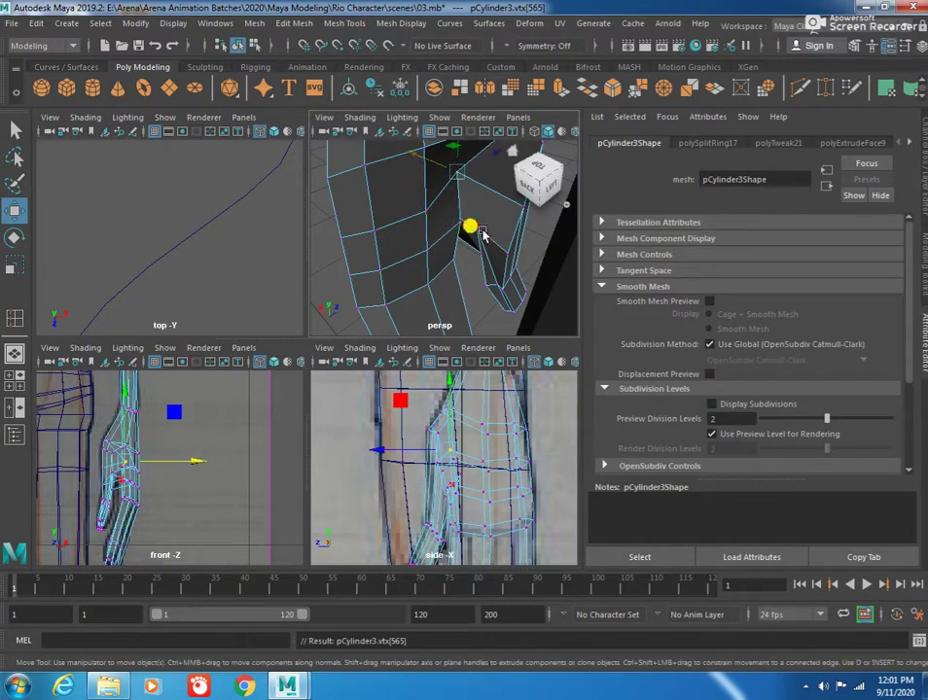
{"action": "middle_click_drag", "start_coordinate": [481, 234], "coordinate": [489, 255]}
{"action": "left_click", "coordinate": [481, 238]}
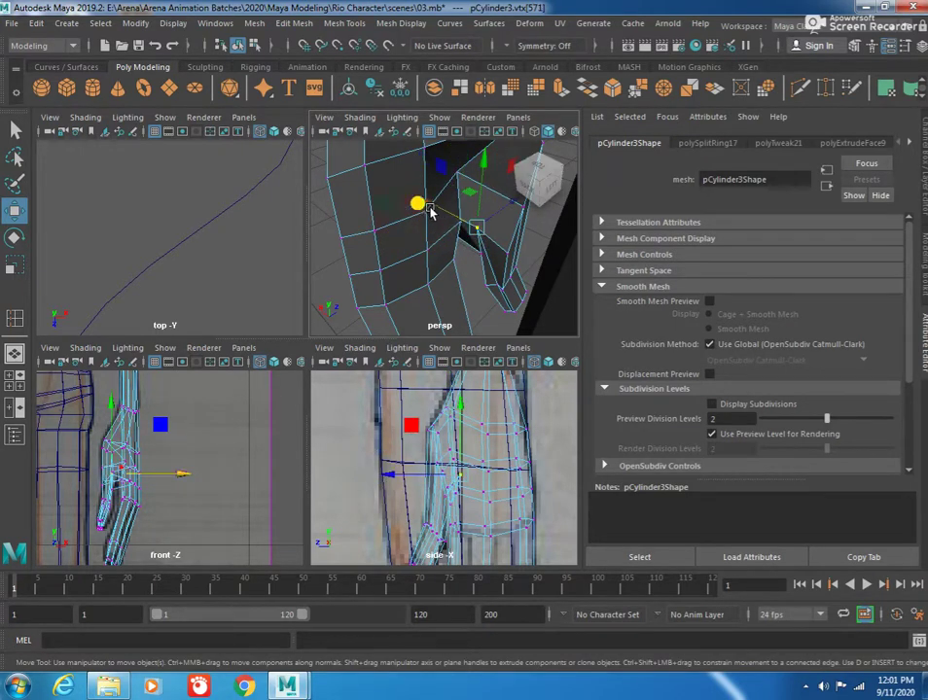
{"action": "middle_click_drag", "start_coordinate": [431, 207], "coordinate": [440, 214]}
{"action": "mouse_move", "coordinate": [462, 309]}
{"action": "left_mouse_down", "text": "alt"}
{"action": "mouse_move", "coordinate": [421, 270]}
{"action": "mouse_move", "coordinate": [466, 275]}
{"action": "mouse_move", "coordinate": [425, 263]}
{"action": "mouse_move", "coordinate": [466, 242]}
{"action": "mouse_move", "coordinate": [638, 250]}
{"action": "mouse_move", "coordinate": [617, 242]}
{"action": "mouse_move", "coordinate": [605, 251]}
{"action": "left_mouse_up", "text": "alt"}
{"action": "scroll", "coordinate": [433, 221], "scroll_direction": "up", "scroll_amount": 3}
{"action": "mouse_move", "coordinate": [445, 222]}
{"action": "left_mouse_down", "text": "alt"}
{"action": "mouse_move", "coordinate": [478, 258]}
{"action": "mouse_move", "coordinate": [497, 244]}
{"action": "mouse_move", "coordinate": [540, 253]}
{"action": "mouse_move", "coordinate": [482, 193]}
{"action": "mouse_move", "coordinate": [486, 277]}
{"action": "mouse_move", "coordinate": [454, 324]}
{"action": "left_mouse_up", "text": "alt"}
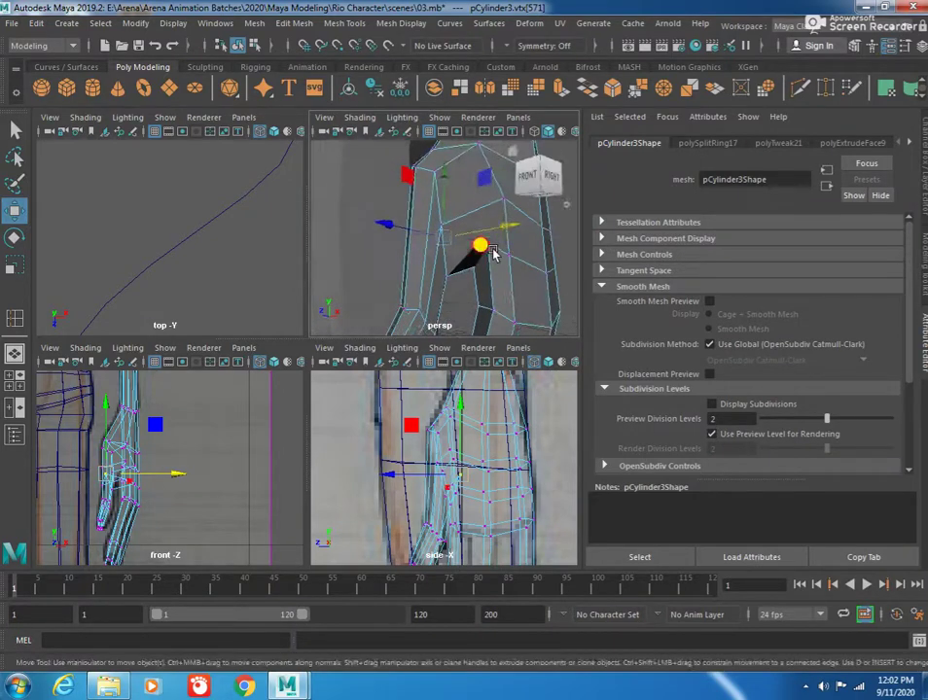
{"action": "left_click", "coordinate": [486, 254]}
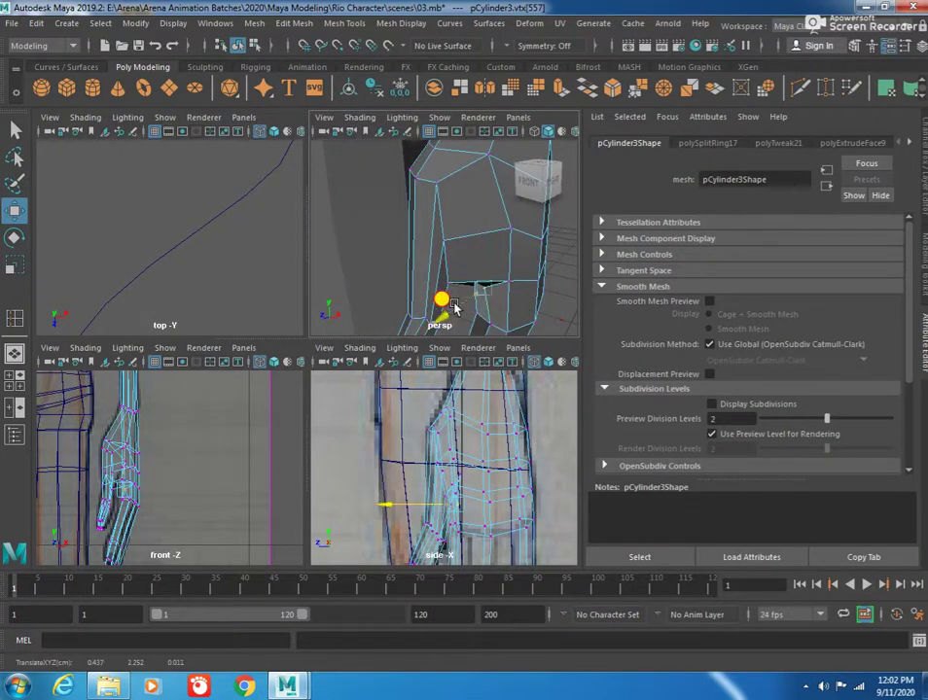
{"action": "mouse_move", "coordinate": [570, 307]}
{"action": "left_mouse_down", "text": "alt"}
{"action": "mouse_move", "coordinate": [412, 267]}
{"action": "mouse_move", "coordinate": [430, 236]}
{"action": "mouse_move", "coordinate": [503, 249]}
{"action": "mouse_move", "coordinate": [457, 295]}
{"action": "left_mouse_up", "text": "alt"}
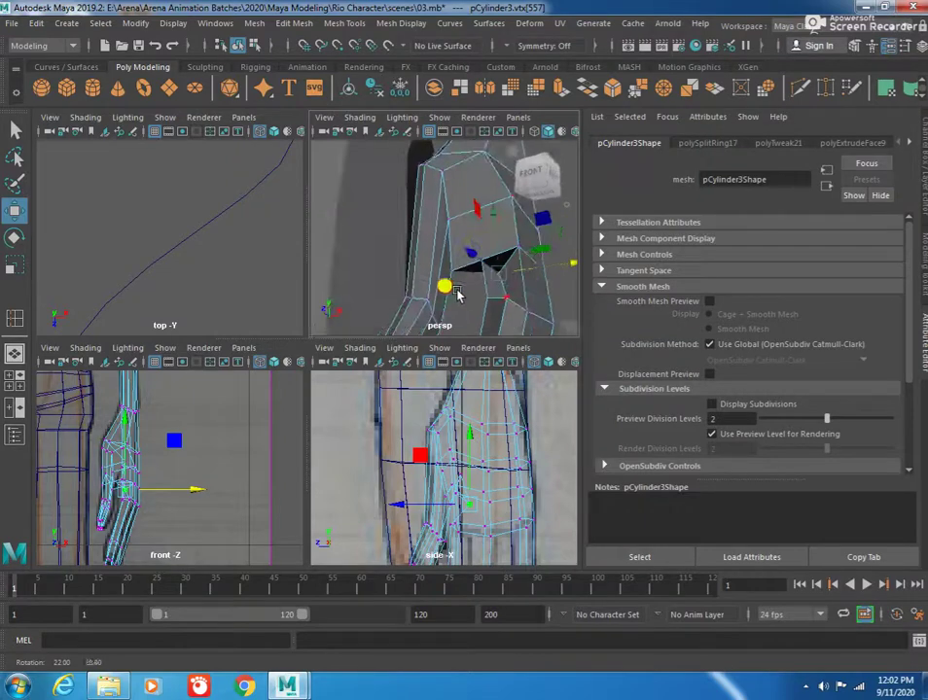
Step: Turn on Smooth Mesh Preview, nudge a thumb vertex right, and maximize the persp panel
{"action": "key", "text": "3"}
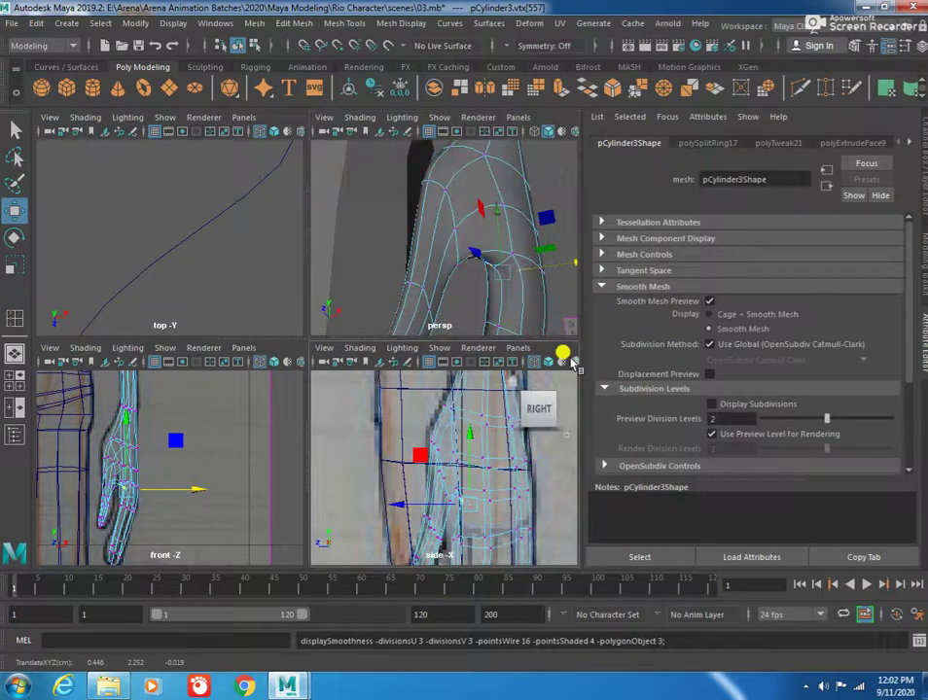
{"action": "mouse_move", "coordinate": [379, 231]}
{"action": "left_mouse_down", "text": "alt"}
{"action": "mouse_move", "coordinate": [410, 154]}
{"action": "mouse_move", "coordinate": [447, 167]}
{"action": "mouse_move", "coordinate": [477, 251]}
{"action": "mouse_move", "coordinate": [435, 232]}
{"action": "mouse_move", "coordinate": [425, 275]}
{"action": "mouse_move", "coordinate": [446, 290]}
{"action": "mouse_move", "coordinate": [476, 271]}
{"action": "mouse_move", "coordinate": [497, 289]}
{"action": "mouse_move", "coordinate": [514, 286]}
{"action": "mouse_move", "coordinate": [447, 256]}
{"action": "mouse_move", "coordinate": [406, 269]}
{"action": "mouse_move", "coordinate": [447, 290]}
{"action": "mouse_move", "coordinate": [435, 313]}
{"action": "mouse_move", "coordinate": [406, 309]}
{"action": "mouse_move", "coordinate": [402, 215]}
{"action": "mouse_move", "coordinate": [406, 206]}
{"action": "mouse_move", "coordinate": [467, 206]}
{"action": "left_mouse_up", "text": "alt"}
{"action": "left_click", "coordinate": [409, 206]}
{"action": "mouse_move", "coordinate": [406, 141]}
{"action": "left_mouse_down", "text": "alt"}
{"action": "mouse_move", "coordinate": [423, 230]}
{"action": "mouse_move", "coordinate": [549, 223]}
{"action": "mouse_move", "coordinate": [570, 269]}
{"action": "mouse_move", "coordinate": [449, 292]}
{"action": "mouse_move", "coordinate": [482, 375]}
{"action": "mouse_move", "coordinate": [427, 374]}
{"action": "mouse_move", "coordinate": [510, 337]}
{"action": "mouse_move", "coordinate": [516, 354]}
{"action": "mouse_move", "coordinate": [474, 317]}
{"action": "mouse_move", "coordinate": [435, 238]}
{"action": "mouse_move", "coordinate": [491, 300]}
{"action": "left_mouse_up", "text": "alt"}
{"action": "mouse_move", "coordinate": [439, 255]}
{"action": "left_mouse_down"}
{"action": "mouse_move", "coordinate": [321, 232]}
{"action": "mouse_move", "coordinate": [352, 227]}
{"action": "mouse_move", "coordinate": [284, 235]}
{"action": "mouse_move", "coordinate": [311, 230]}
{"action": "mouse_move", "coordinate": [280, 200]}
{"action": "left_mouse_up"}
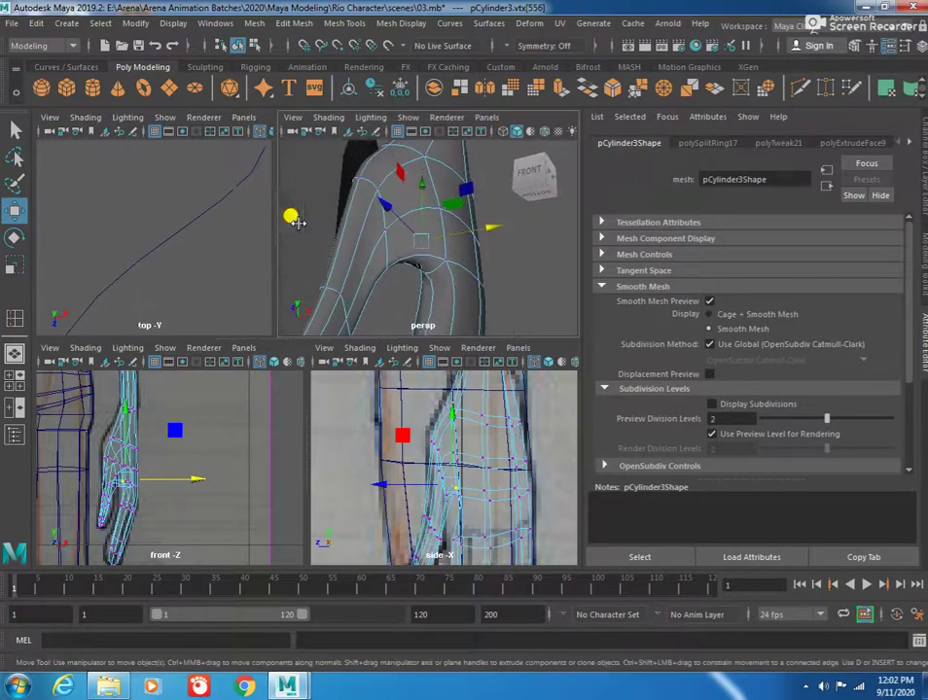
{"action": "mouse_move", "coordinate": [371, 243]}
{"action": "left_mouse_down", "text": "alt"}
{"action": "mouse_move", "coordinate": [385, 235]}
{"action": "mouse_move", "coordinate": [366, 215]}
{"action": "mouse_move", "coordinate": [378, 269]}
{"action": "mouse_move", "coordinate": [370, 292]}
{"action": "mouse_move", "coordinate": [400, 287]}
{"action": "mouse_move", "coordinate": [387, 279]}
{"action": "left_mouse_up", "text": "alt"}
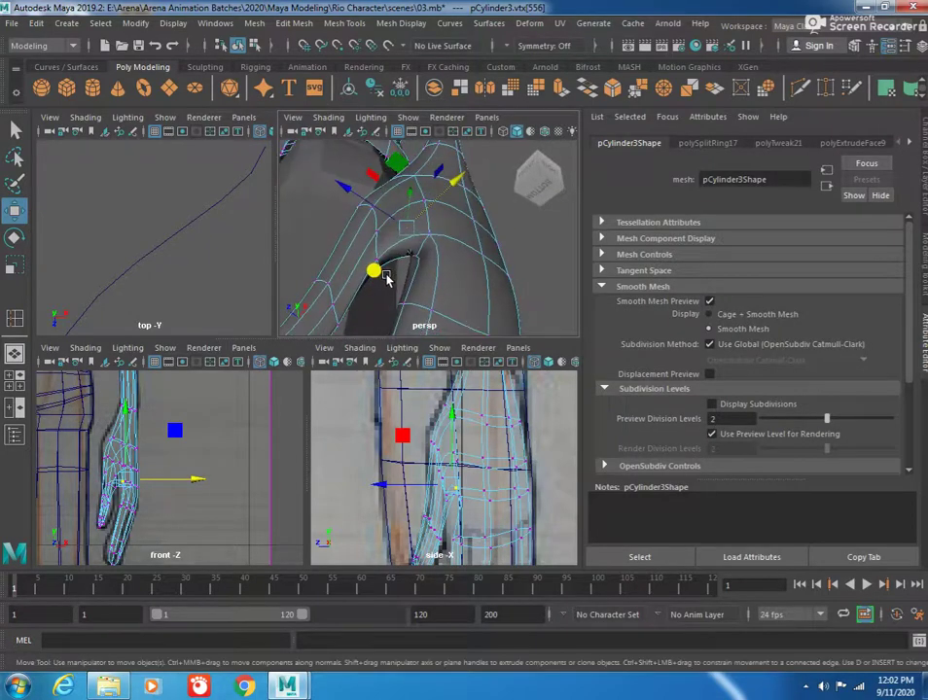
{"action": "key", "text": "space"}
{"action": "key", "text": "space"}
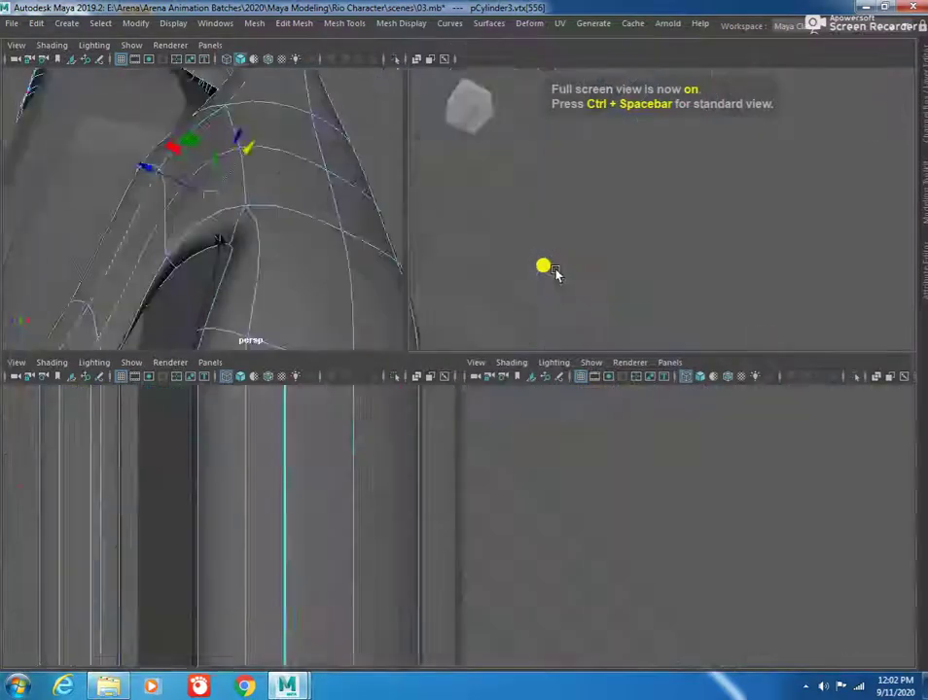
Step: In faceted wireframe display, merge the two overlapping thumb vertices into one
{"action": "mouse_move", "coordinate": [461, 309]}
{"action": "left_mouse_down", "text": "alt"}
{"action": "mouse_move", "coordinate": [482, 301]}
{"action": "mouse_move", "coordinate": [515, 337]}
{"action": "mouse_move", "coordinate": [559, 499]}
{"action": "mouse_move", "coordinate": [605, 456]}
{"action": "mouse_move", "coordinate": [616, 491]}
{"action": "mouse_move", "coordinate": [523, 523]}
{"action": "mouse_move", "coordinate": [517, 515]}
{"action": "mouse_move", "coordinate": [555, 546]}
{"action": "mouse_move", "coordinate": [575, 532]}
{"action": "mouse_move", "coordinate": [464, 511]}
{"action": "mouse_move", "coordinate": [424, 522]}
{"action": "mouse_move", "coordinate": [310, 504]}
{"action": "left_mouse_up", "text": "alt"}
{"action": "key", "text": "1"}
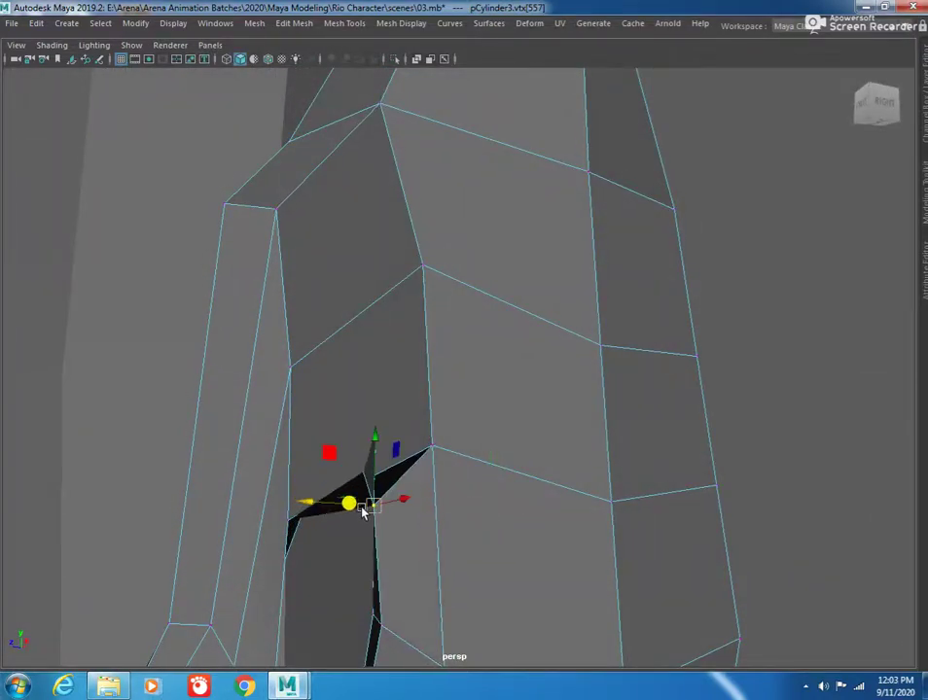
{"action": "key", "text": "4"}
{"action": "mouse_move", "coordinate": [363, 507]}
{"action": "left_mouse_down", "text": "alt"}
{"action": "mouse_move", "coordinate": [345, 491]}
{"action": "mouse_move", "coordinate": [394, 507]}
{"action": "mouse_move", "coordinate": [470, 513]}
{"action": "left_mouse_up", "text": "alt"}
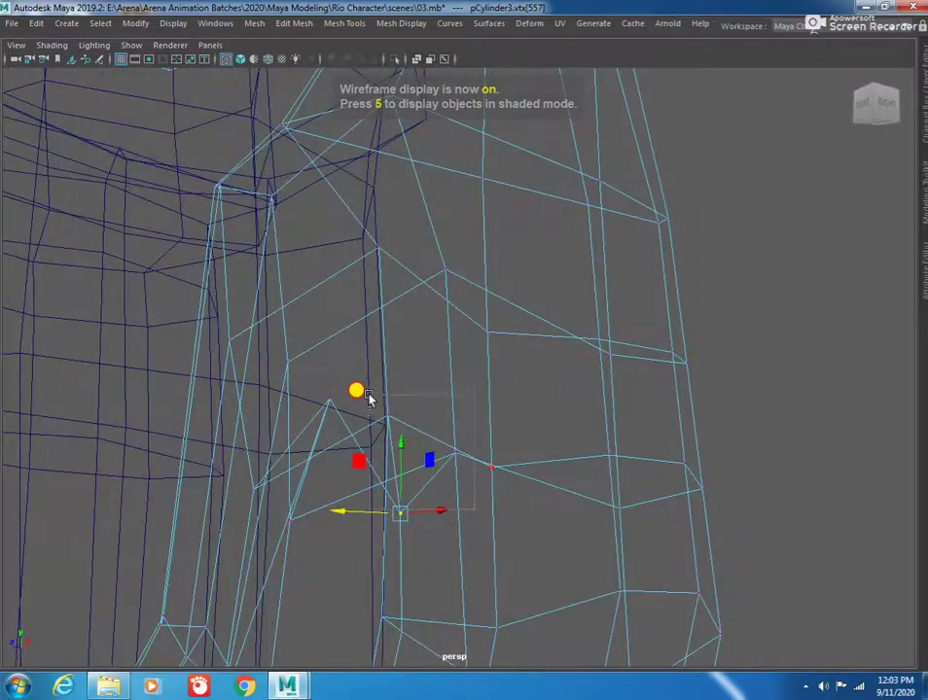
{"action": "left_click", "coordinate": [453, 455]}
{"action": "mouse_move", "coordinate": [455, 480]}
{"action": "left_mouse_down", "text": "alt"}
{"action": "mouse_move", "coordinate": [485, 484]}
{"action": "mouse_move", "coordinate": [465, 504]}
{"action": "left_mouse_up", "text": "alt"}
{"action": "right_click_drag", "start_coordinate": [434, 435], "coordinate": [435, 479], "text": "shift"}
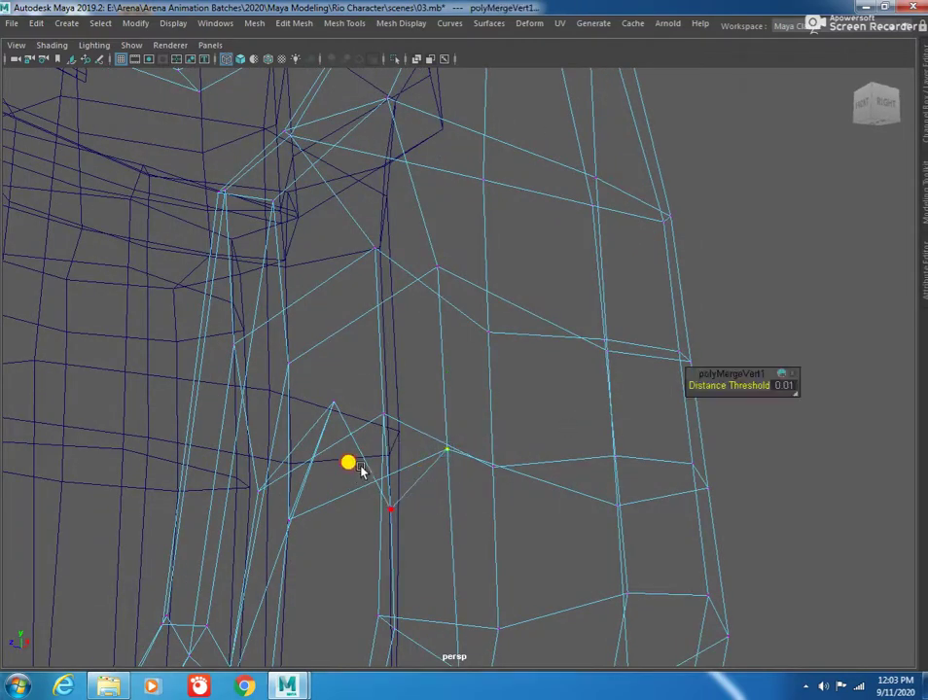
{"action": "left_click_drag", "start_coordinate": [360, 470], "coordinate": [395, 477], "text": "alt"}
Step: Select a vertex beside the merge, move it, then undo the move
{"action": "left_click", "coordinate": [394, 412]}
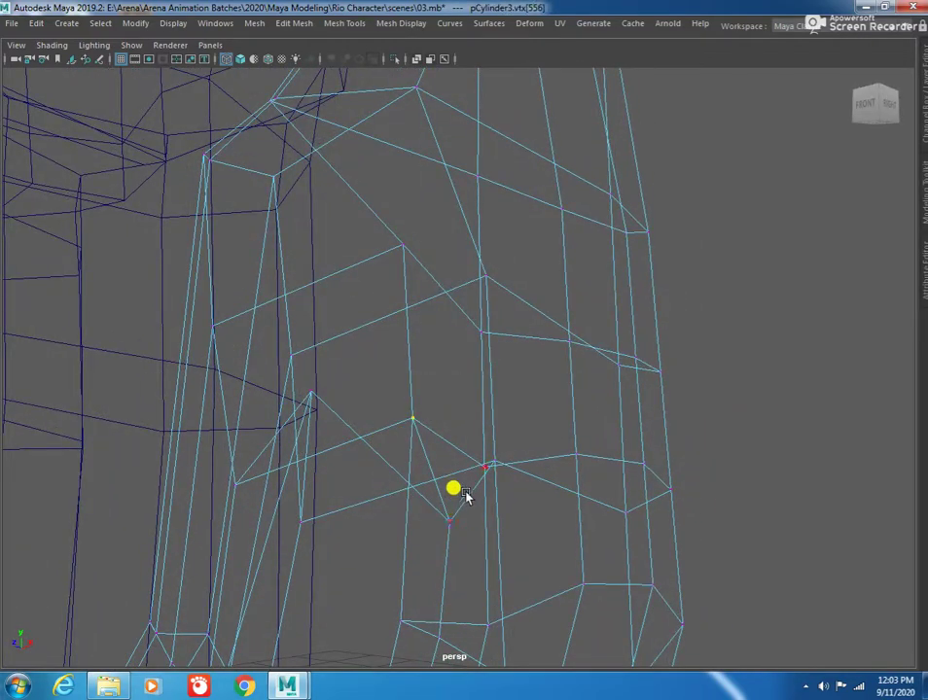
{"action": "mouse_move", "coordinate": [347, 449]}
{"action": "left_mouse_down", "text": "alt"}
{"action": "mouse_move", "coordinate": [306, 441]}
{"action": "mouse_move", "coordinate": [342, 421]}
{"action": "left_mouse_up", "text": "alt"}
{"action": "mouse_move", "coordinate": [312, 459]}
{"action": "left_mouse_down", "text": "alt"}
{"action": "mouse_move", "coordinate": [335, 429]}
{"action": "mouse_move", "coordinate": [332, 450]}
{"action": "mouse_move", "coordinate": [319, 434]}
{"action": "left_mouse_up", "text": "alt"}
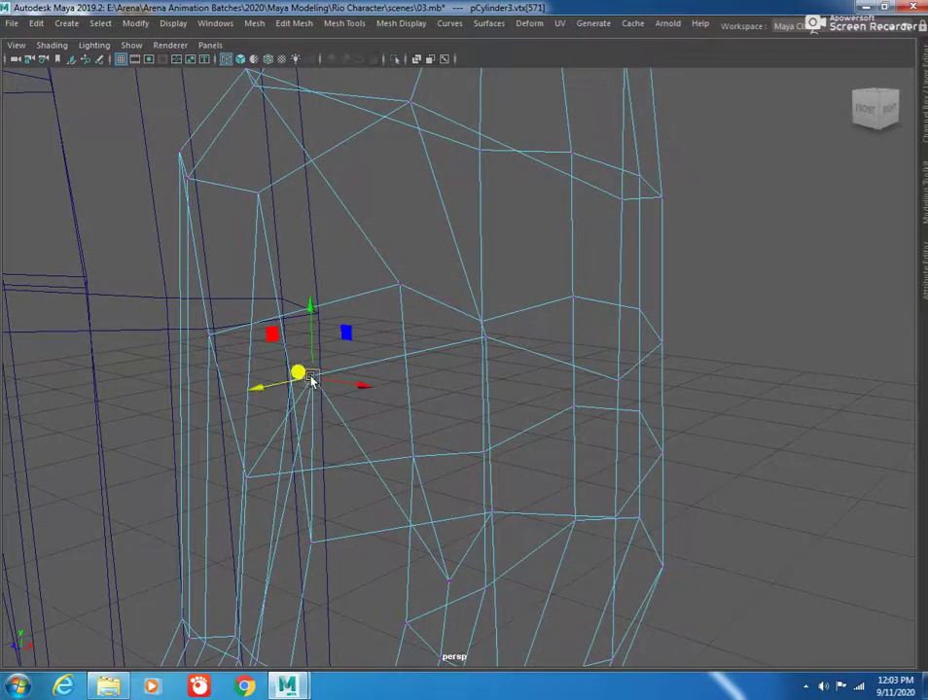
{"action": "mouse_move", "coordinate": [309, 379]}
{"action": "left_mouse_down"}
{"action": "mouse_move", "coordinate": [242, 477]}
{"action": "mouse_move", "coordinate": [284, 489]}
{"action": "mouse_move", "coordinate": [304, 483]}
{"action": "mouse_move", "coordinate": [258, 507]}
{"action": "mouse_move", "coordinate": [341, 545]}
{"action": "mouse_move", "coordinate": [293, 493]}
{"action": "mouse_move", "coordinate": [303, 525]}
{"action": "left_mouse_up"}
{"action": "key", "text": "ctrl+z"}
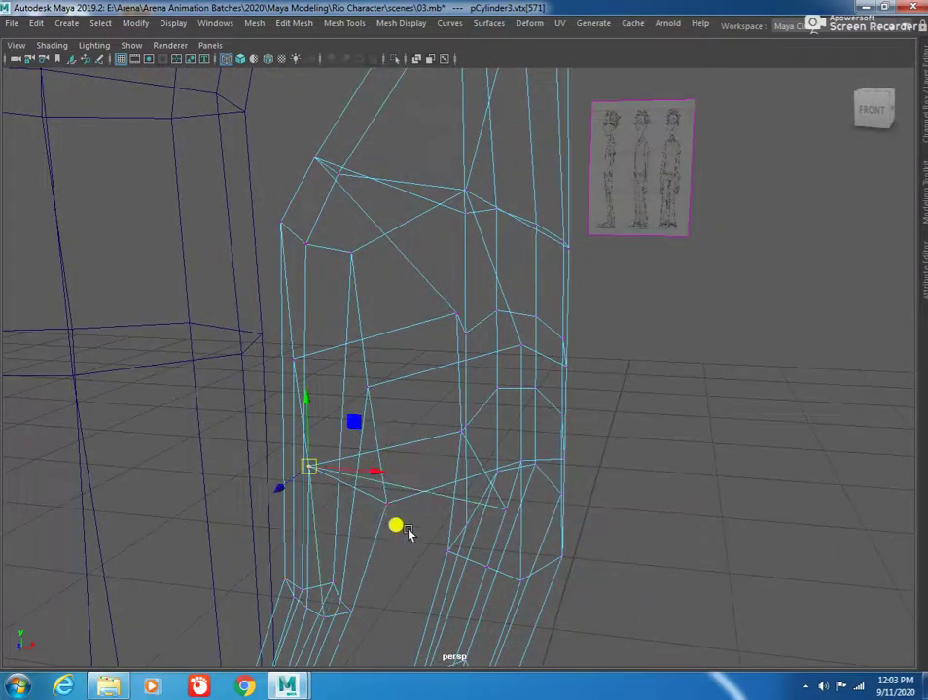
Step: Return to shaded display and zoom out to view the whole character
{"action": "key", "text": "5"}
{"action": "mouse_move", "coordinate": [615, 334]}
{"action": "left_mouse_down", "text": "alt"}
{"action": "mouse_move", "coordinate": [344, 333]}
{"action": "mouse_move", "coordinate": [319, 324]}
{"action": "mouse_move", "coordinate": [474, 386]}
{"action": "left_mouse_up", "text": "alt"}
{"action": "mouse_move", "coordinate": [474, 386]}
{"action": "right_mouse_down", "text": "alt"}
{"action": "mouse_move", "coordinate": [534, 419]}
{"action": "mouse_move", "coordinate": [396, 391]}
{"action": "mouse_move", "coordinate": [311, 358]}
{"action": "right_mouse_up", "text": "alt"}
{"action": "mouse_move", "coordinate": [310, 358]}
{"action": "left_mouse_down", "text": "alt"}
{"action": "mouse_move", "coordinate": [360, 414]}
{"action": "mouse_move", "coordinate": [649, 398]}
{"action": "mouse_move", "coordinate": [528, 354]}
{"action": "left_mouse_up", "text": "alt"}
Step: Deselect, restore the full interface, and save the scene as 04.mb via Save Scene As
{"action": "left_click", "coordinate": [528, 354]}
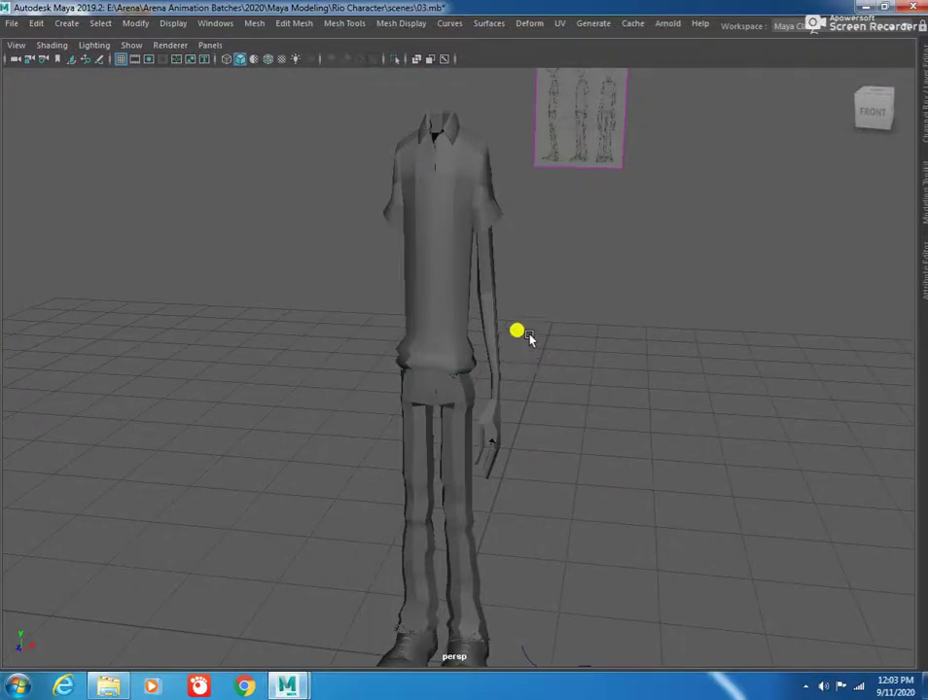
{"action": "key", "text": "ctrl+space"}
{"action": "left_click", "coordinate": [13, 22]}
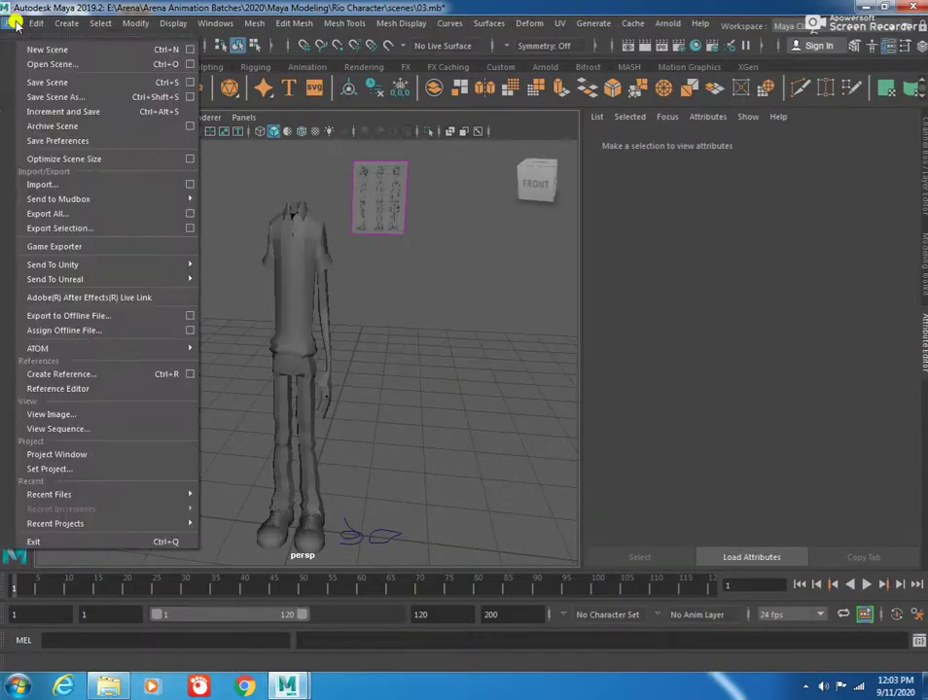
{"action": "left_click", "coordinate": [73, 93]}
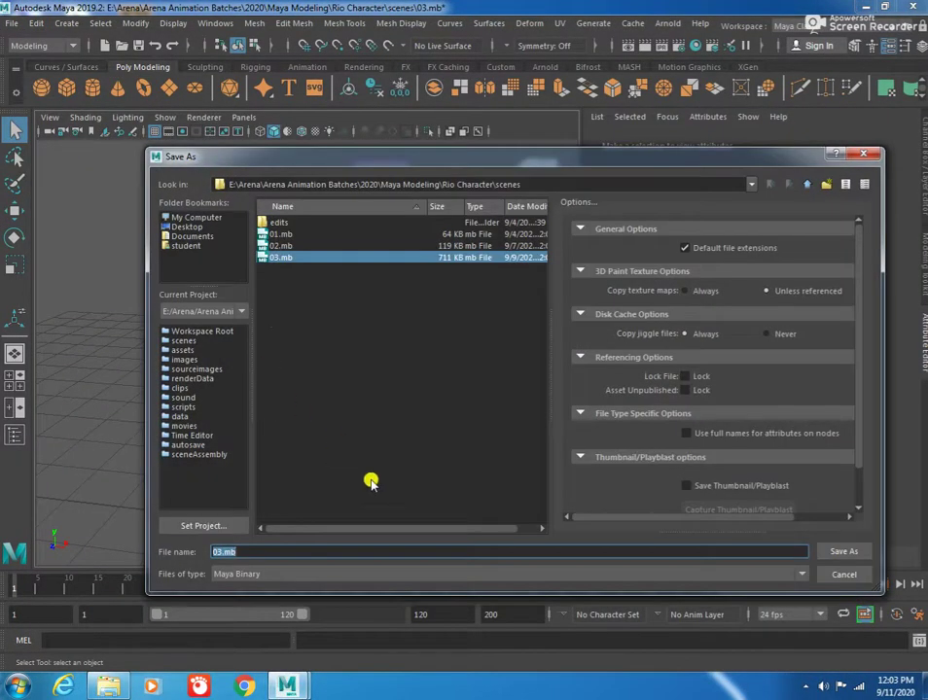
{"action": "type", "text": "04"}
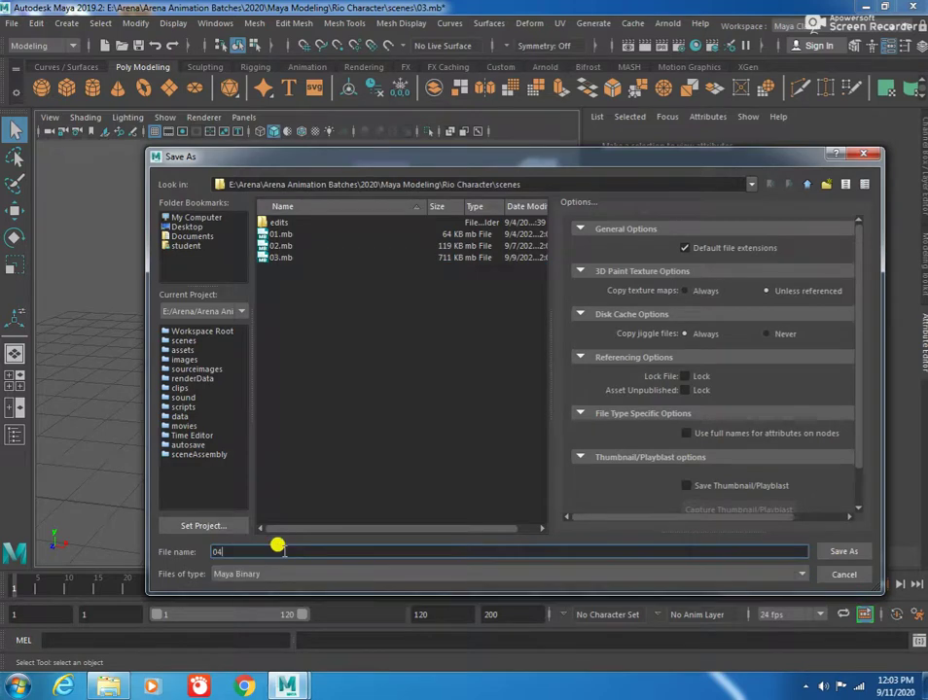
{"action": "key", "text": "Return"}
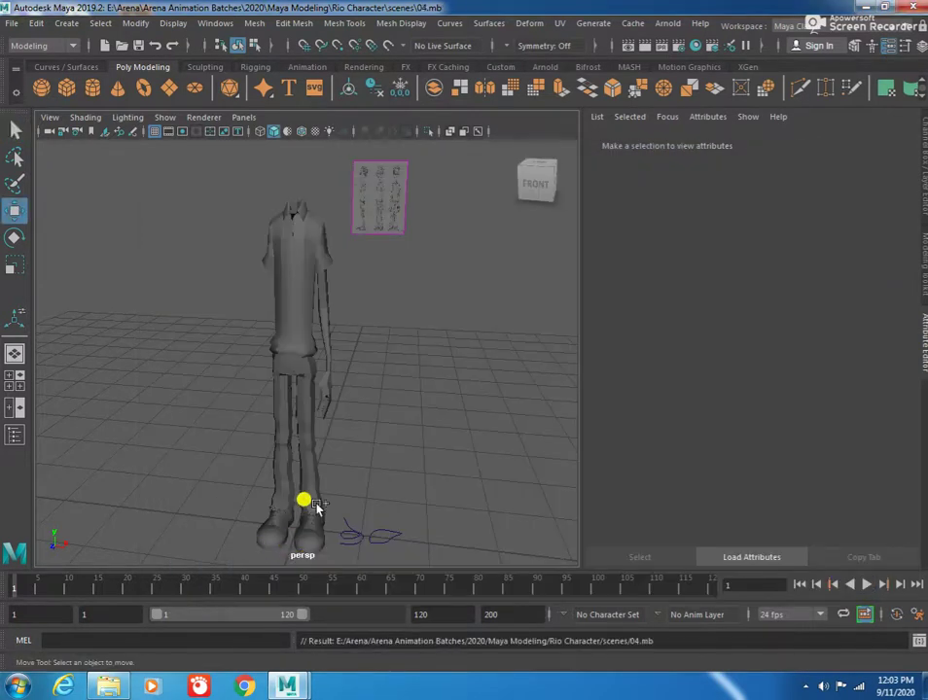